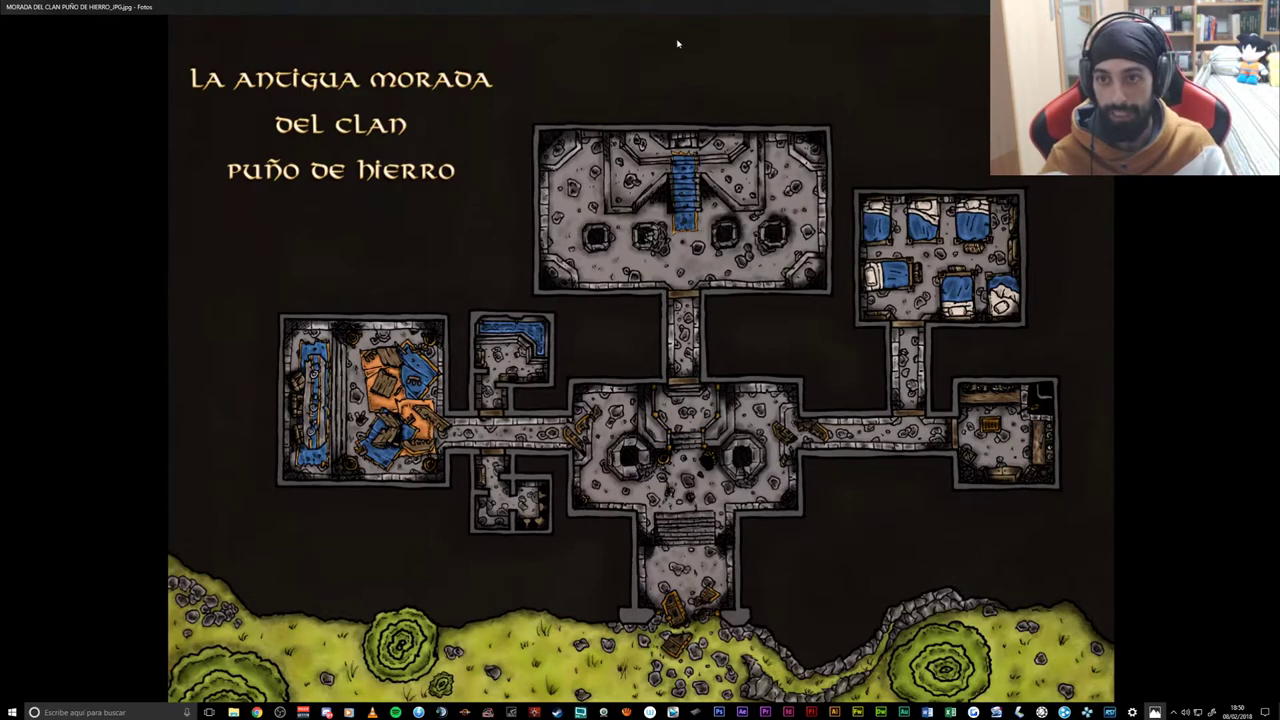
- Zoom into the map scan and inspect the central hall, top hall, bedrooms and title
{"action": "left_click", "coordinate": [607, 28]}
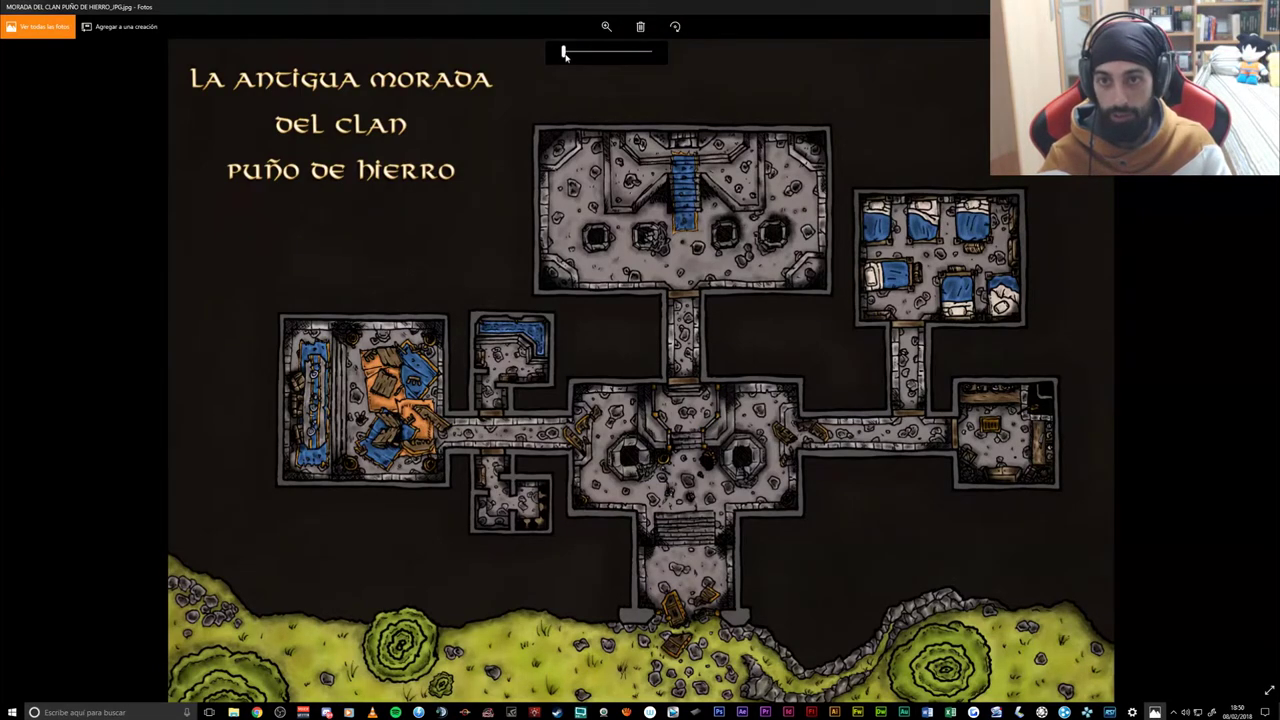
{"action": "left_click_drag", "start_coordinate": [564, 54], "coordinate": [569, 55]}
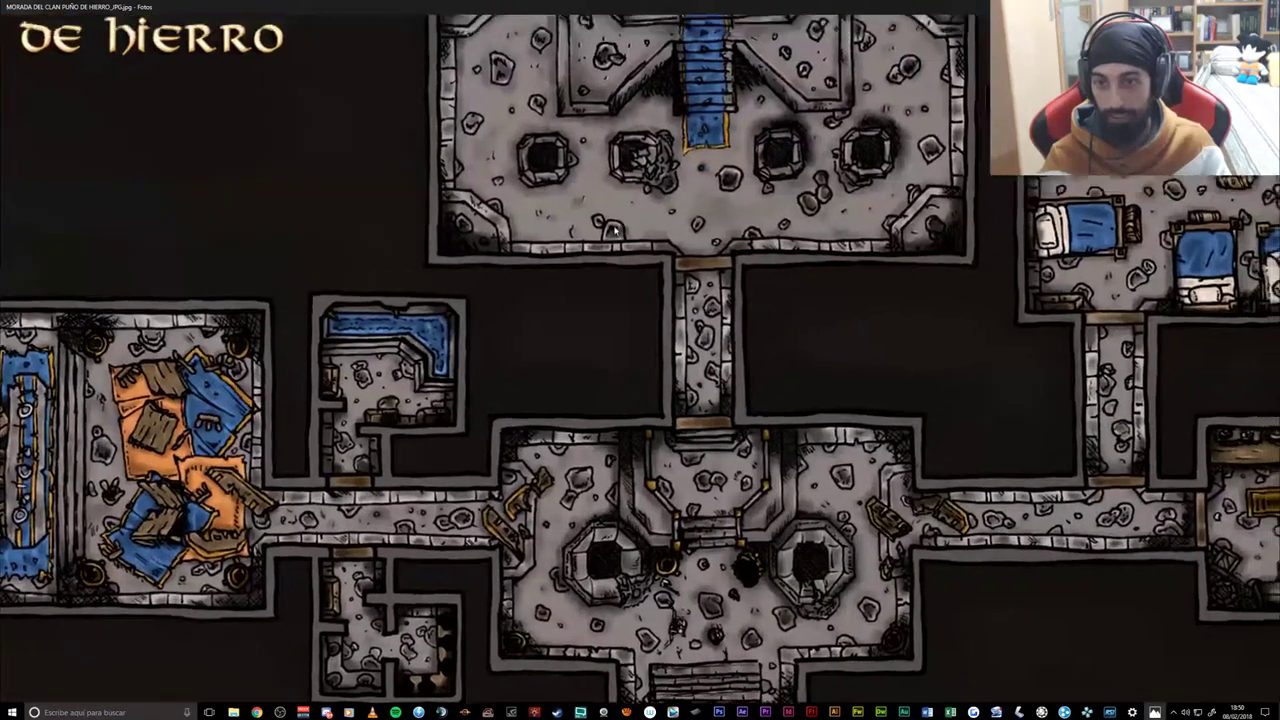
{"action": "left_click_drag", "start_coordinate": [748, 238], "coordinate": [578, 353]}
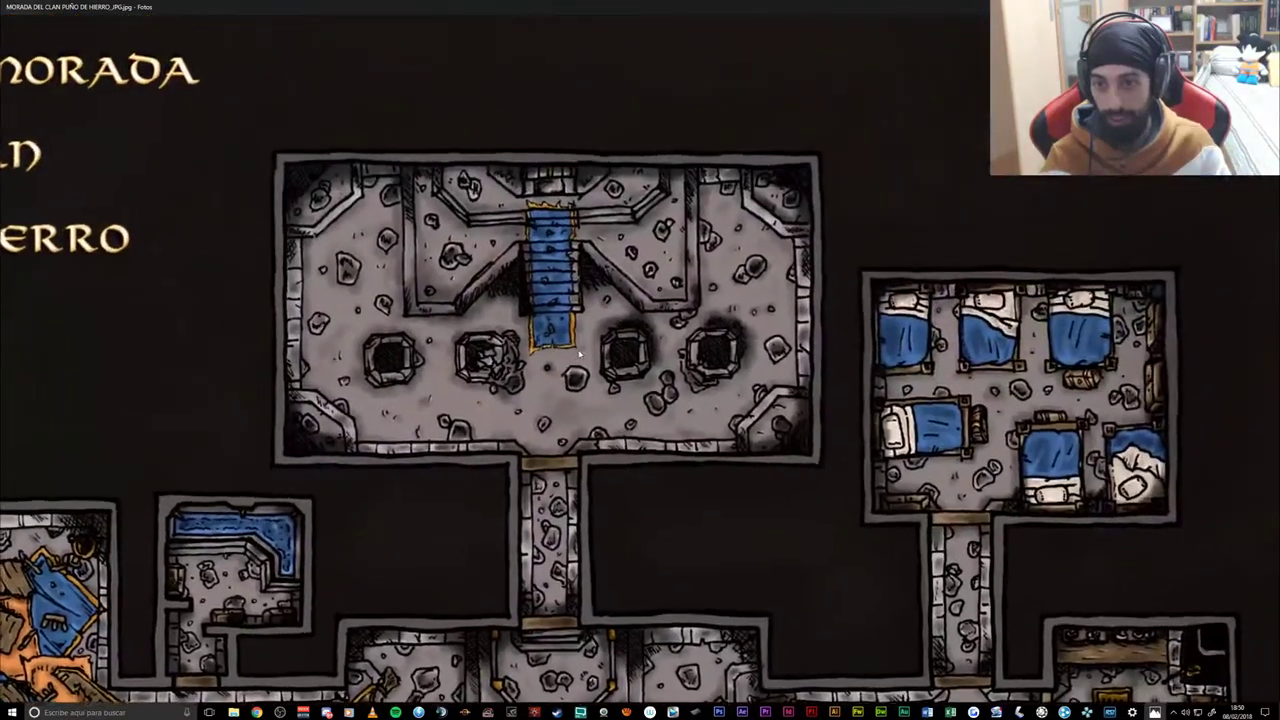
{"action": "left_click_drag", "start_coordinate": [710, 390], "coordinate": [817, 408]}
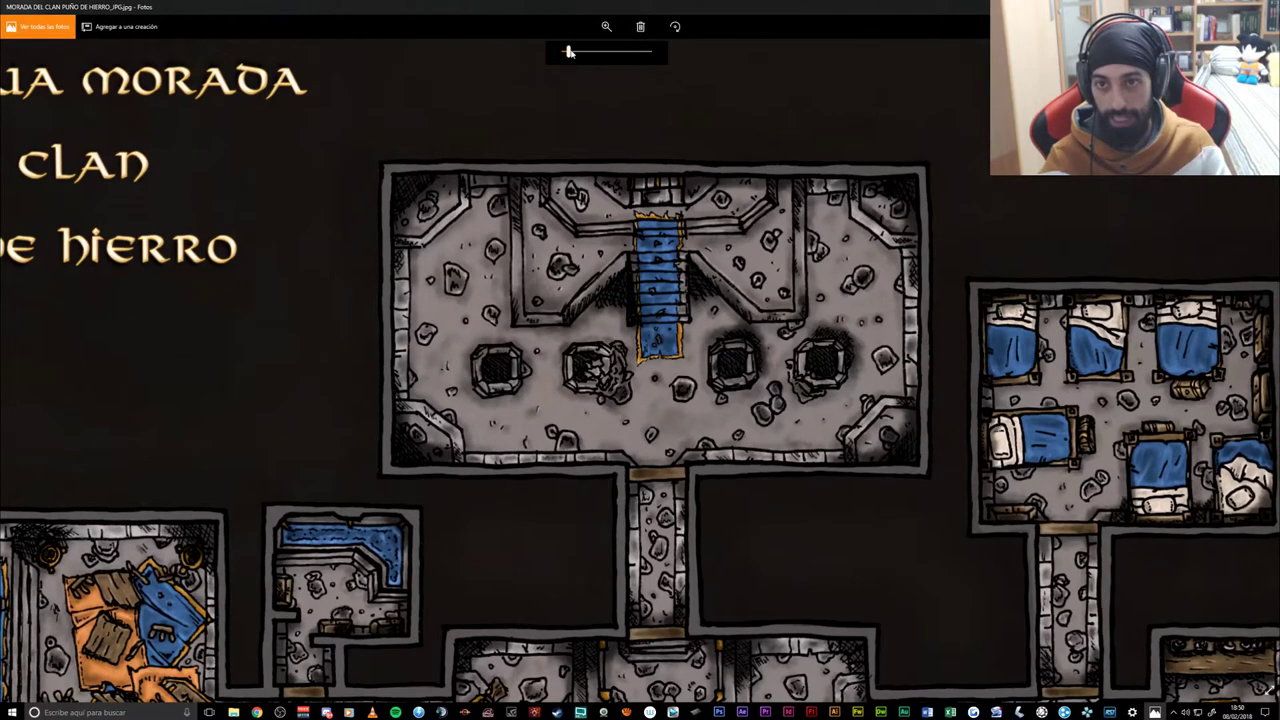
{"action": "scroll", "coordinate": [570, 30], "scroll_direction": "up", "scroll_amount": 2}
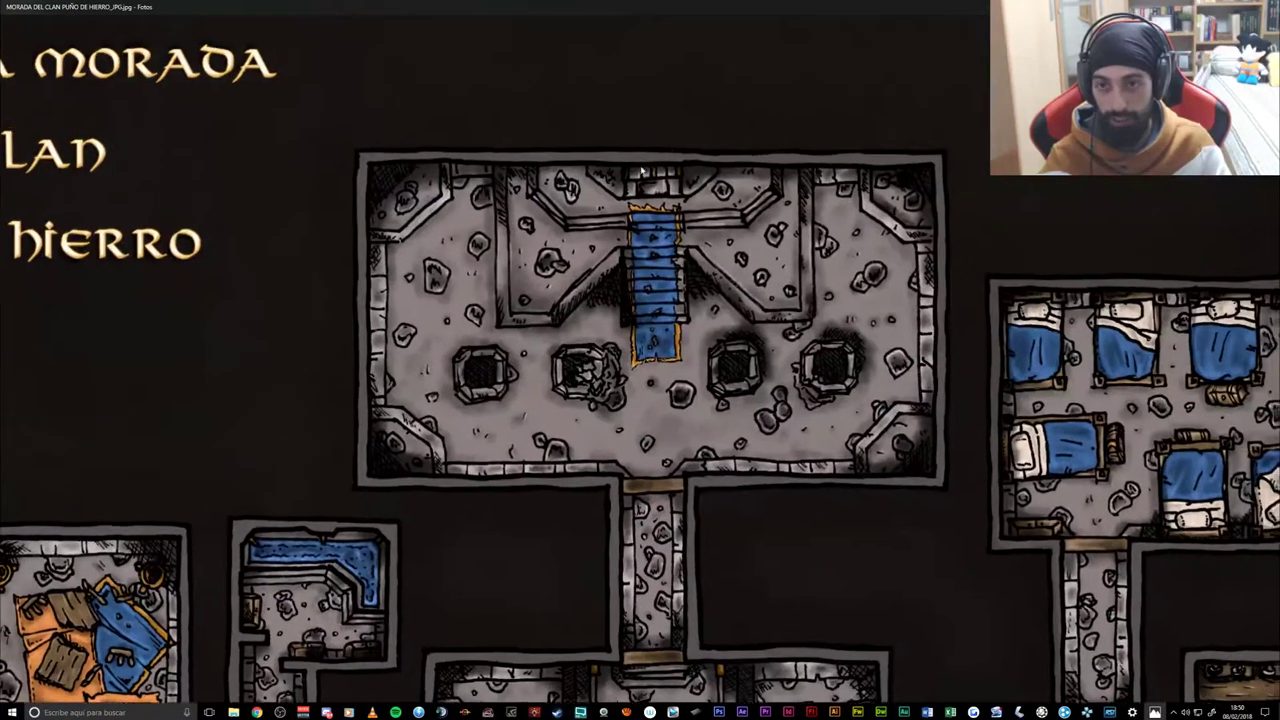
{"action": "left_click_drag", "start_coordinate": [918, 354], "coordinate": [802, 339]}
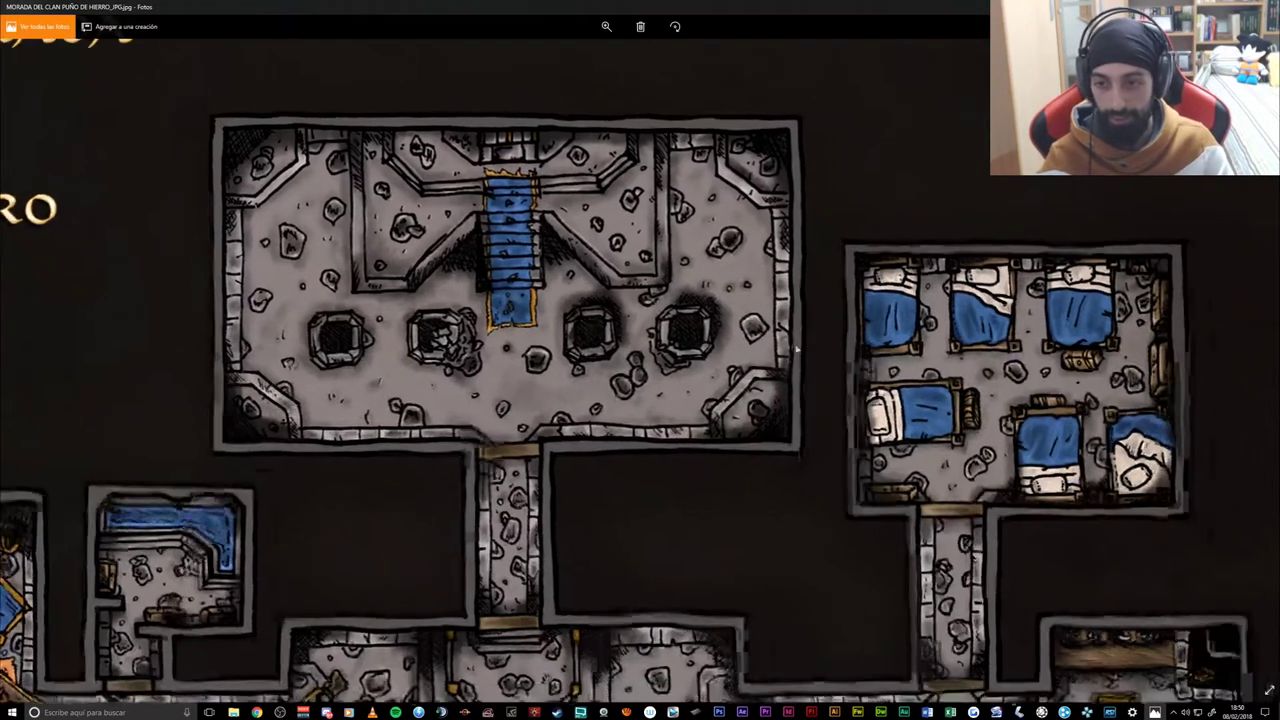
{"action": "left_click_drag", "start_coordinate": [854, 363], "coordinate": [826, 343]}
{"action": "left_click_drag", "start_coordinate": [846, 400], "coordinate": [791, 371]}
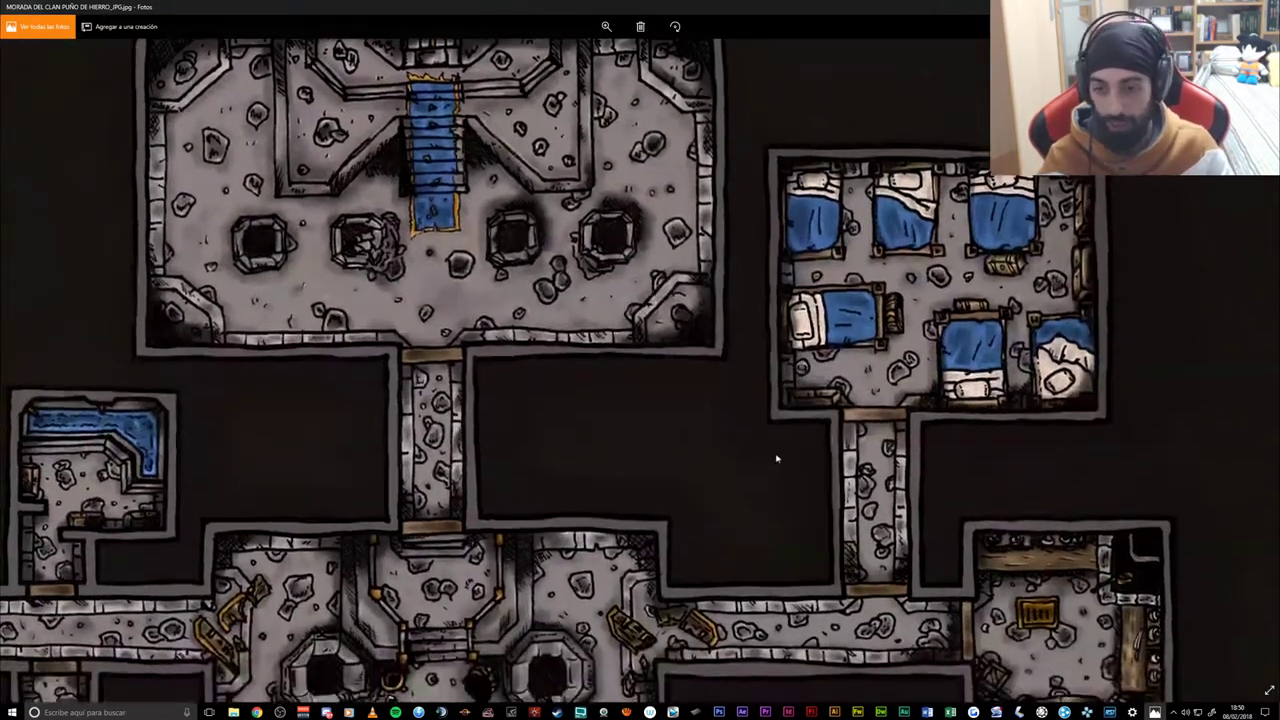
{"action": "left_click_drag", "start_coordinate": [777, 463], "coordinate": [738, 393]}
{"action": "scroll", "coordinate": [738, 393], "scroll_direction": "down", "scroll_amount": 3}
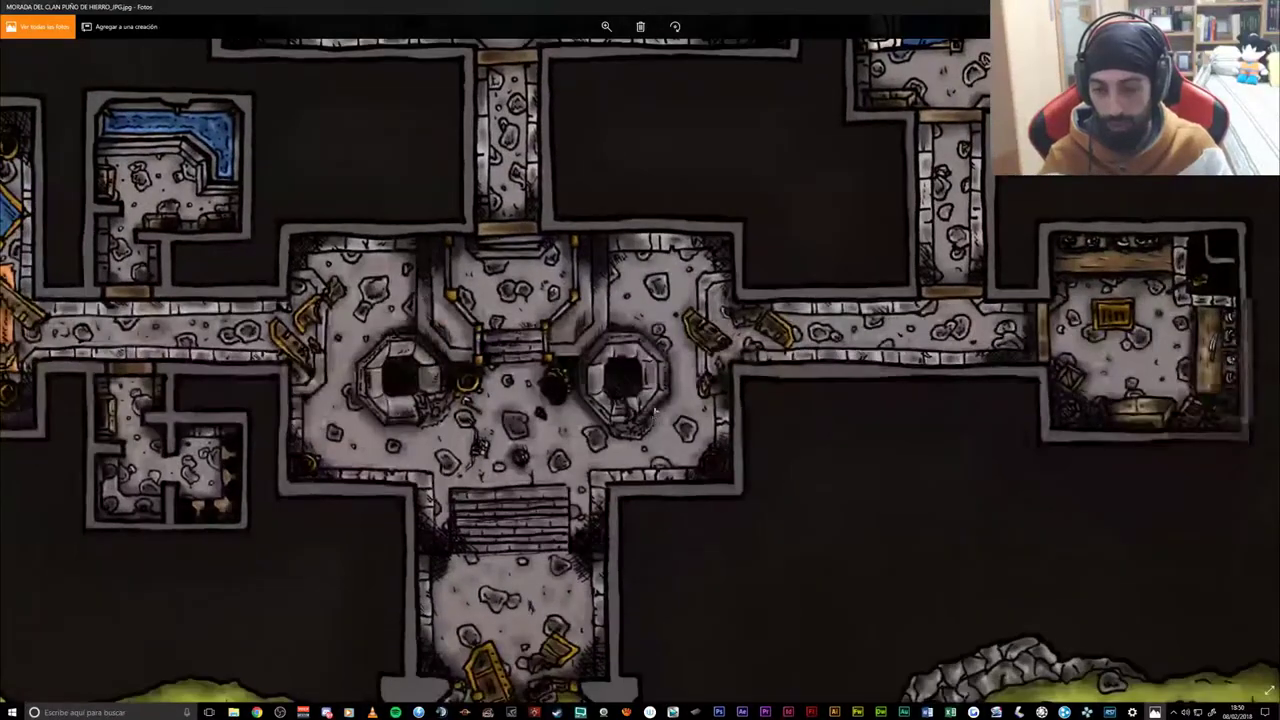
{"action": "scroll", "coordinate": [555, 268], "scroll_direction": "down", "scroll_amount": 3}
{"action": "scroll", "coordinate": [600, 394], "scroll_direction": "left", "scroll_amount": 5}
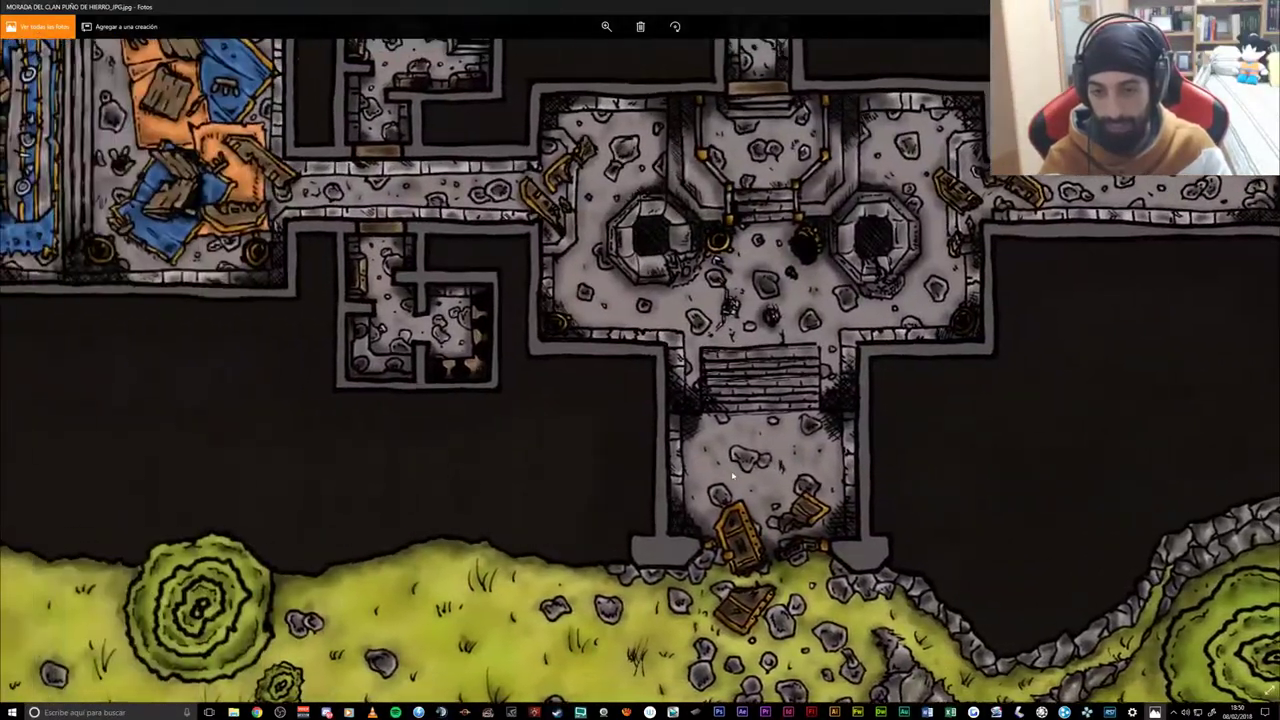
{"action": "scroll", "coordinate": [630, 368], "scroll_direction": "down", "scroll_amount": 2}
{"action": "scroll", "coordinate": [700, 430], "scroll_direction": "up", "scroll_amount": 2}
{"action": "scroll", "coordinate": [739, 482], "scroll_direction": "up", "scroll_amount": 1}
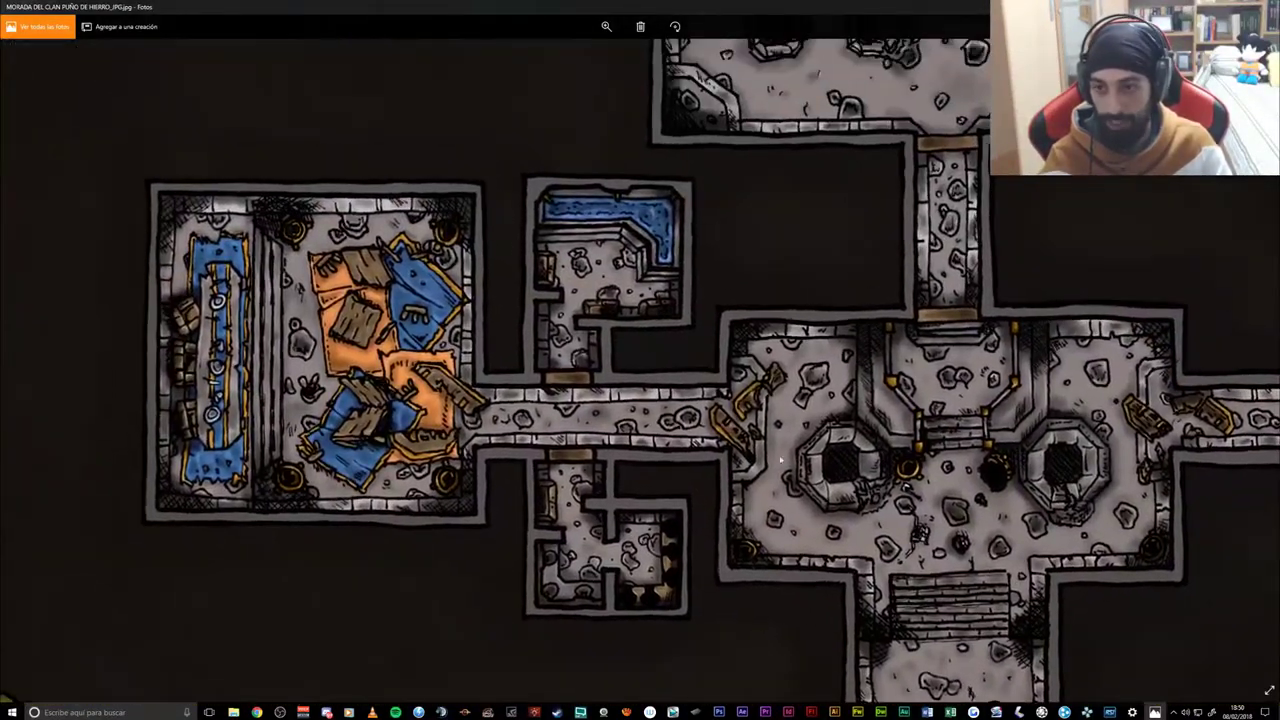
{"action": "scroll", "coordinate": [739, 482], "scroll_direction": "up", "scroll_amount": 1}
{"action": "scroll", "coordinate": [739, 480], "scroll_direction": "down", "scroll_amount": 1}
{"action": "scroll", "coordinate": [772, 413], "scroll_direction": "up", "scroll_amount": 1}
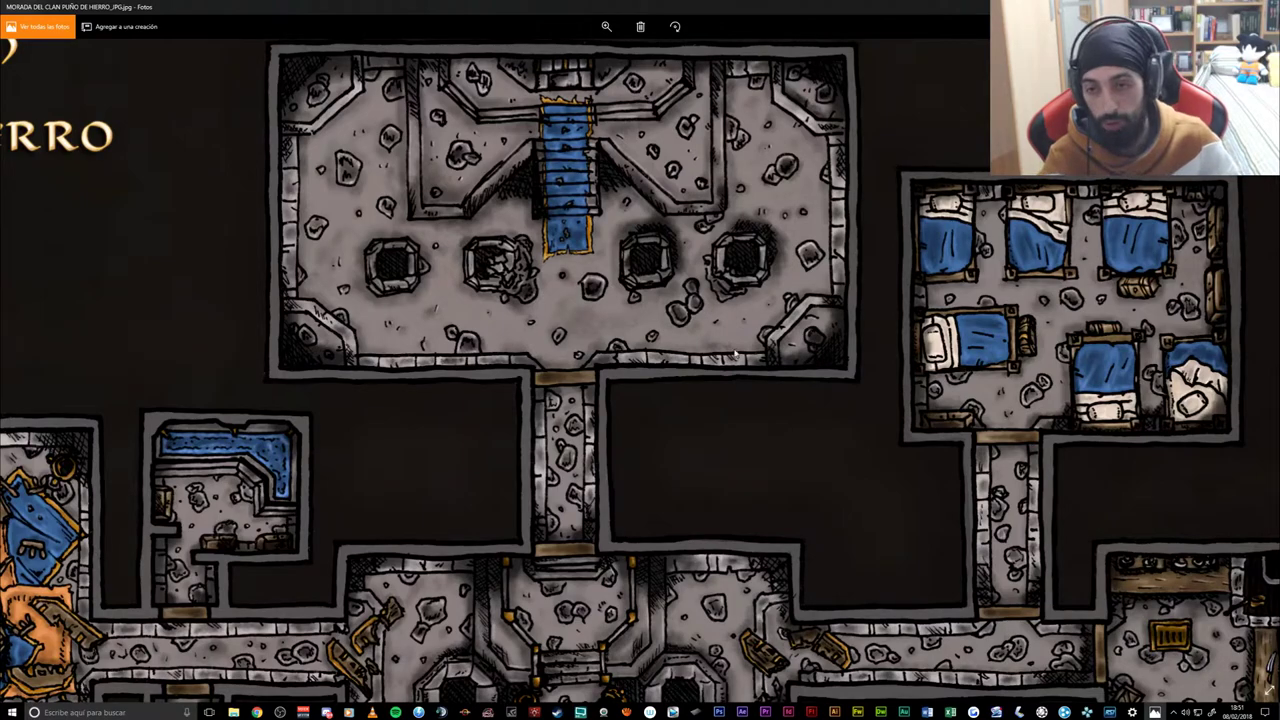
- Scroll across the remaining areas of the map scan, then close the Photos viewer
{"action": "scroll", "coordinate": [729, 380], "scroll_direction": "down", "scroll_amount": 5}
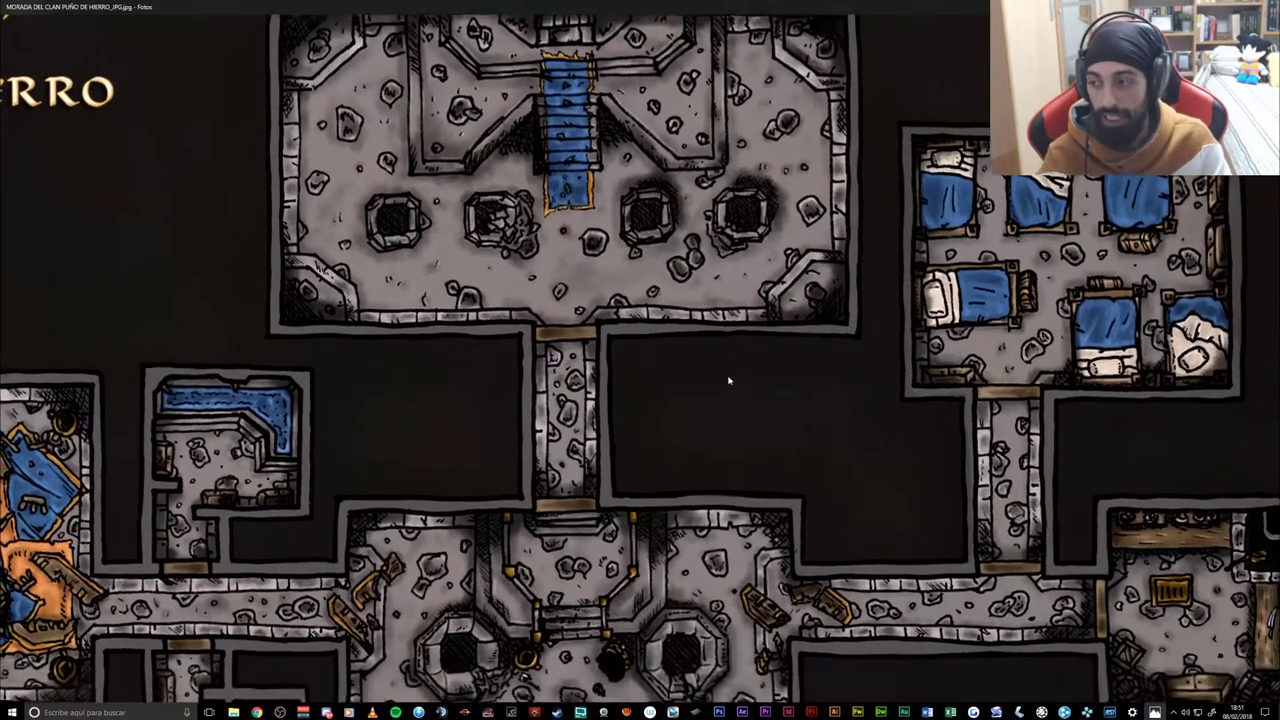
{"action": "scroll", "coordinate": [727, 512], "scroll_direction": "down", "scroll_amount": 4}
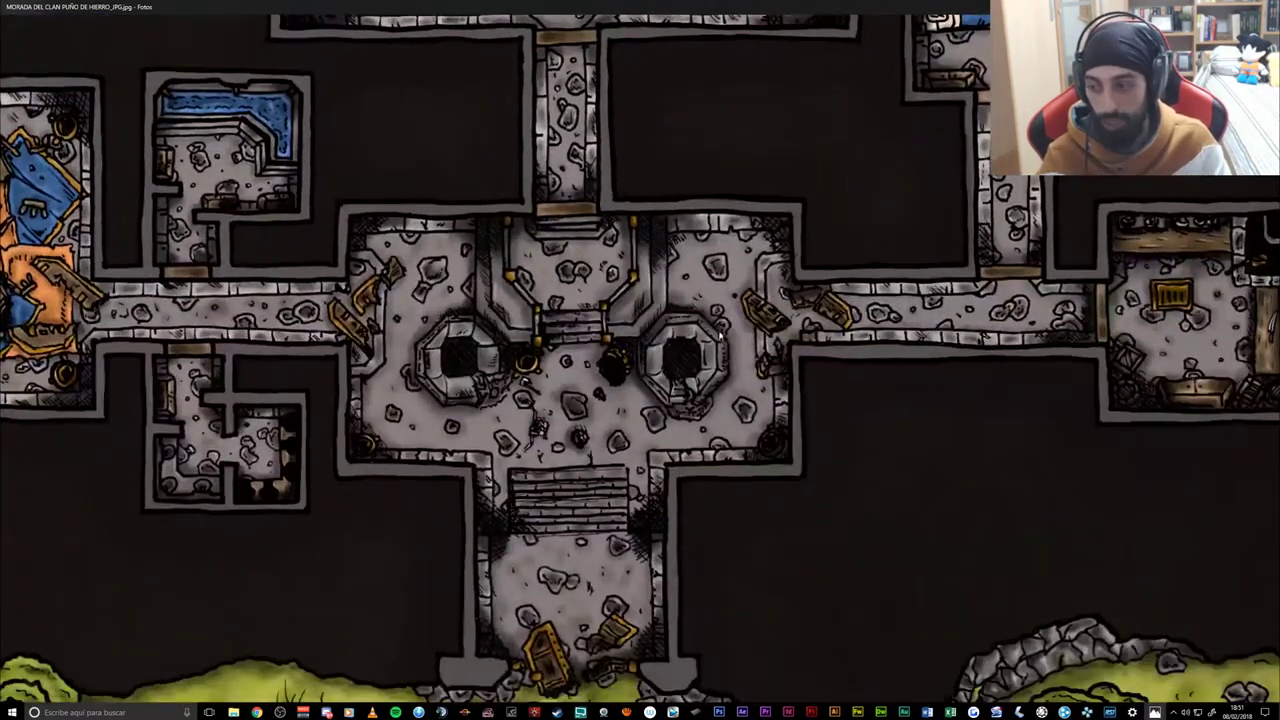
{"action": "scroll", "coordinate": [727, 512], "scroll_direction": "down", "scroll_amount": 2}
{"action": "scroll", "coordinate": [727, 512], "scroll_direction": "down", "scroll_amount": 2}
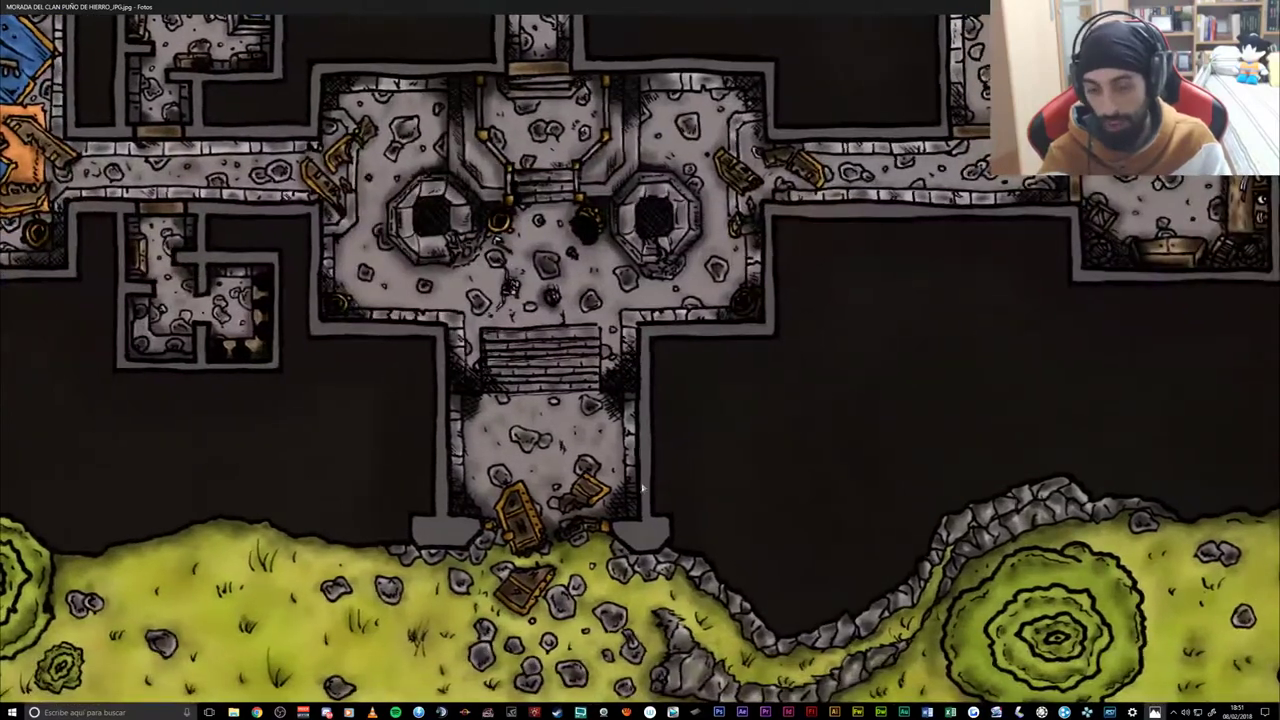
{"action": "scroll", "coordinate": [700, 414], "scroll_direction": "down", "scroll_amount": 2}
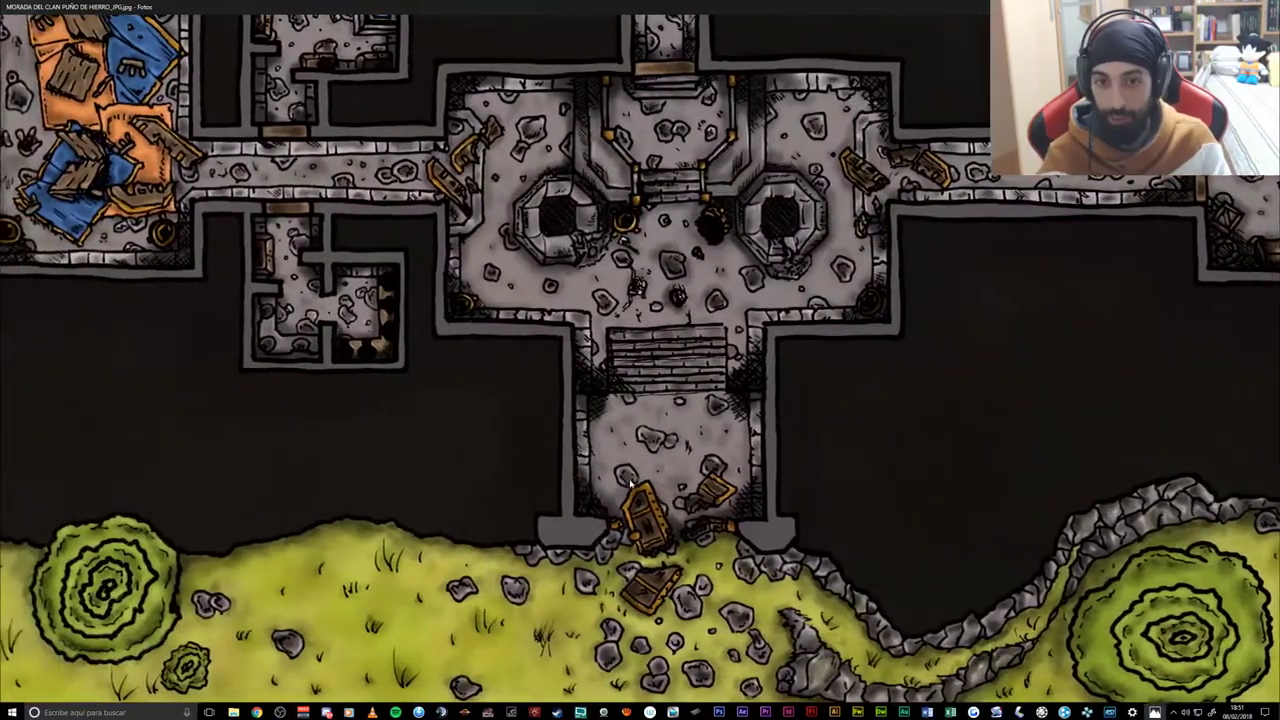
{"action": "scroll", "coordinate": [600, 483], "scroll_direction": "left", "scroll_amount": 5}
{"action": "scroll", "coordinate": [706, 483], "scroll_direction": "left", "scroll_amount": 3}
{"action": "scroll", "coordinate": [740, 515], "scroll_direction": "left", "scroll_amount": 3}
{"action": "scroll", "coordinate": [763, 538], "scroll_direction": "left", "scroll_amount": 2}
{"action": "scroll", "coordinate": [800, 520], "scroll_direction": "left", "scroll_amount": 2}
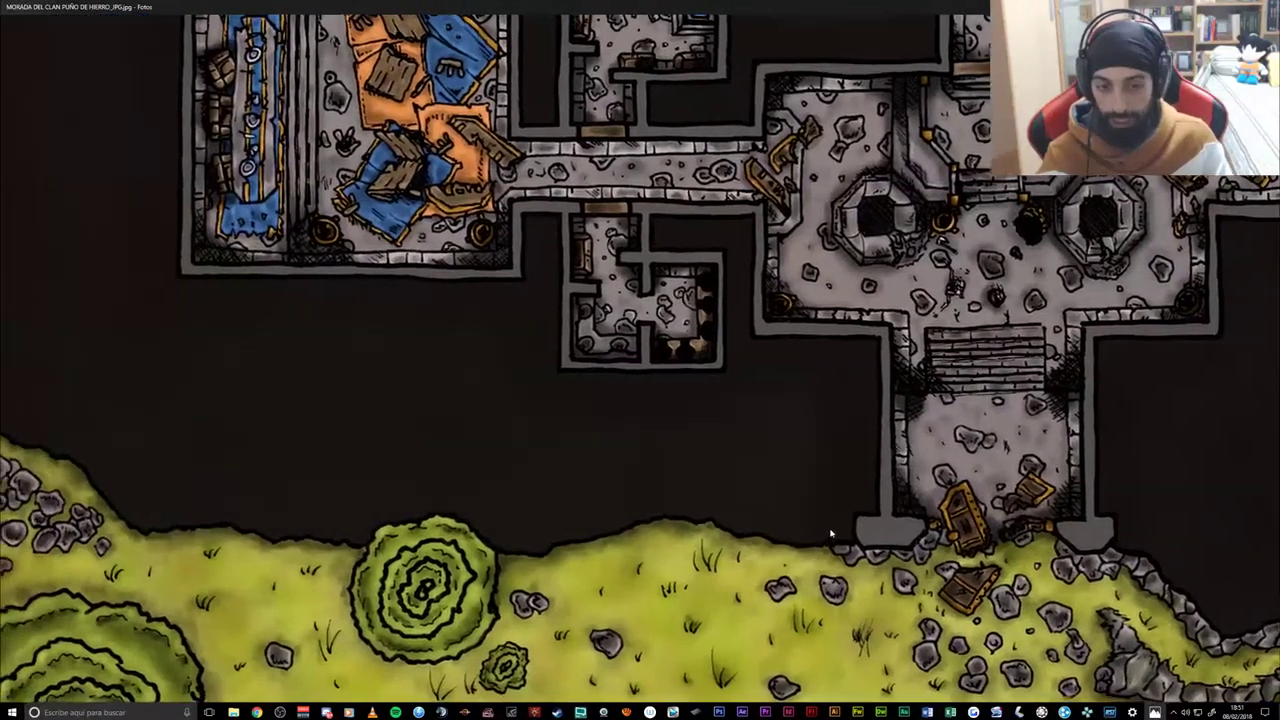
{"action": "scroll", "coordinate": [851, 503], "scroll_direction": "left", "scroll_amount": 1}
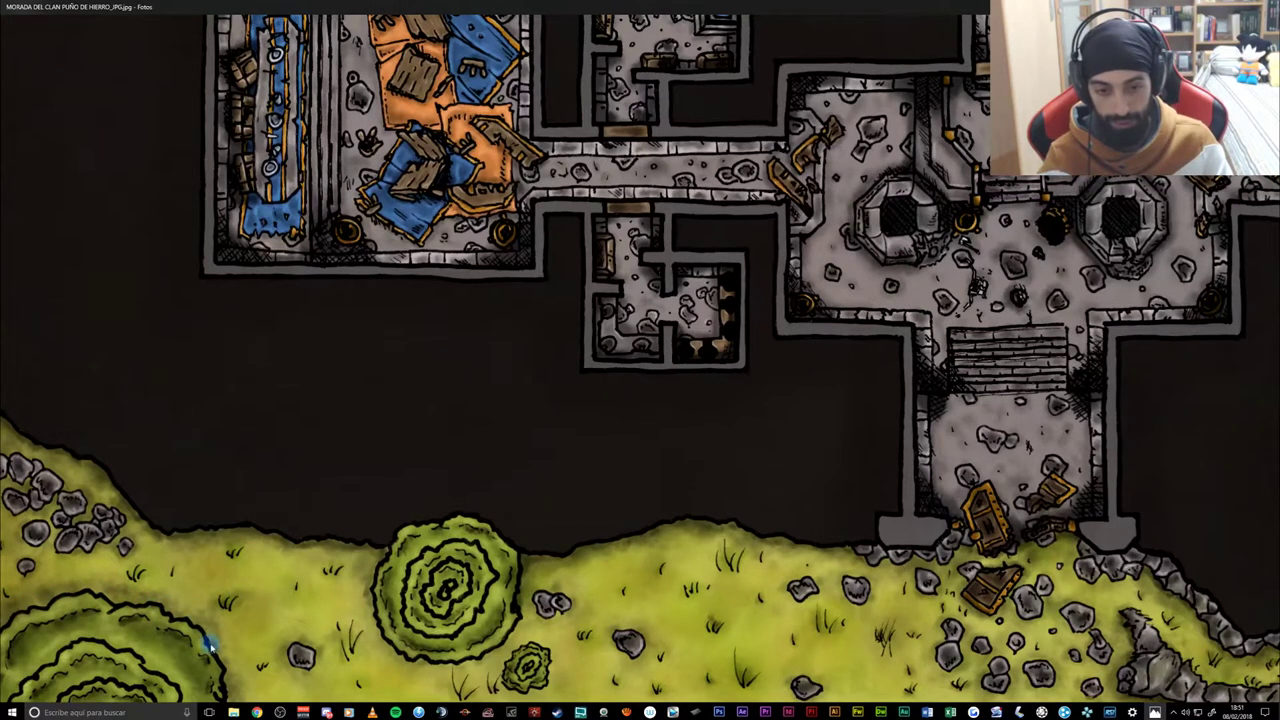
{"action": "scroll", "coordinate": [240, 615], "scroll_direction": "right", "scroll_amount": 1}
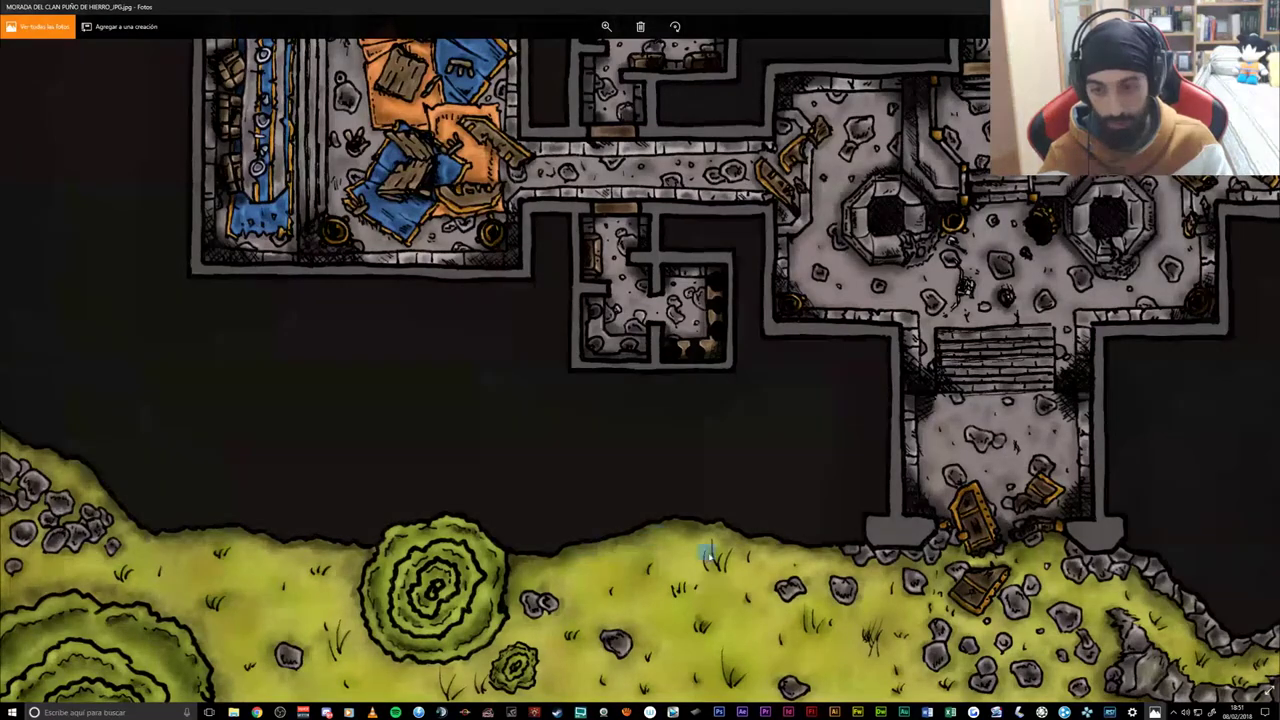
{"action": "scroll", "coordinate": [706, 553], "scroll_direction": "right", "scroll_amount": 2}
{"action": "scroll", "coordinate": [650, 558], "scroll_direction": "right", "scroll_amount": 2}
{"action": "scroll", "coordinate": [602, 561], "scroll_direction": "right", "scroll_amount": 2}
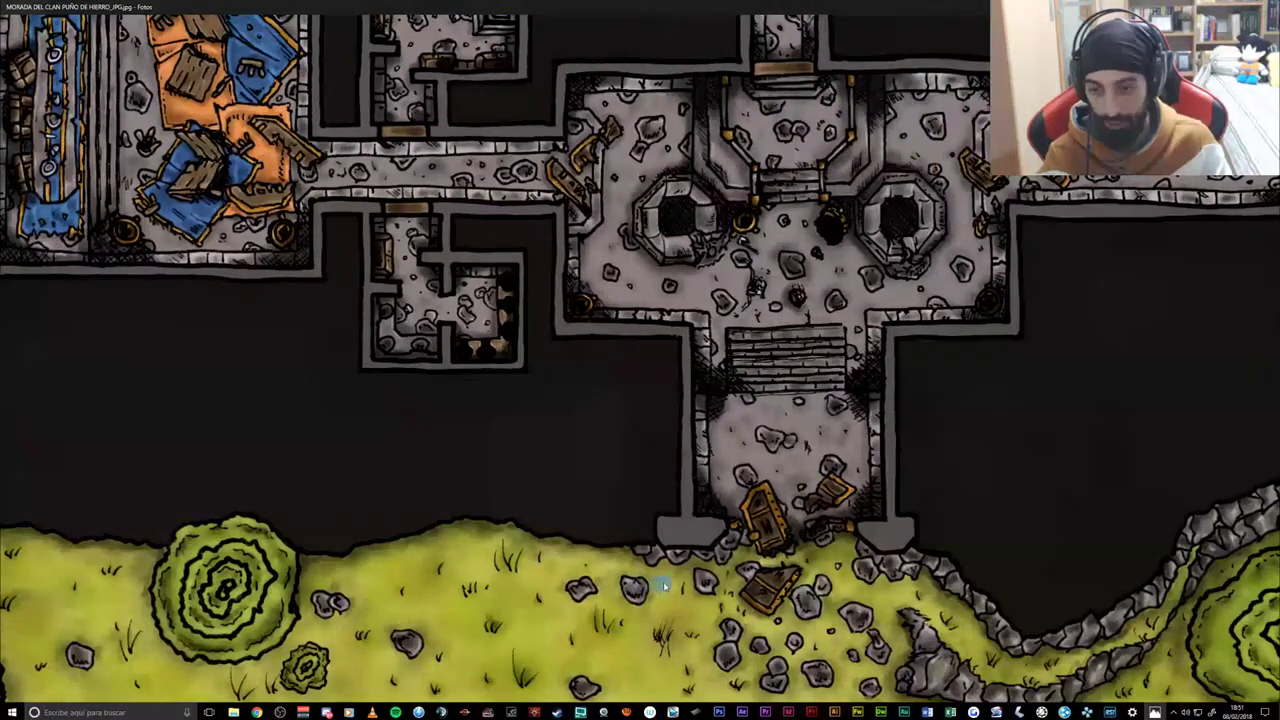
{"action": "scroll", "coordinate": [664, 587], "scroll_direction": "right", "scroll_amount": 2}
{"action": "scroll", "coordinate": [646, 586], "scroll_direction": "right", "scroll_amount": 2}
{"action": "scroll", "coordinate": [760, 600], "scroll_direction": "right", "scroll_amount": 2}
{"action": "scroll", "coordinate": [886, 623], "scroll_direction": "right", "scroll_amount": 2}
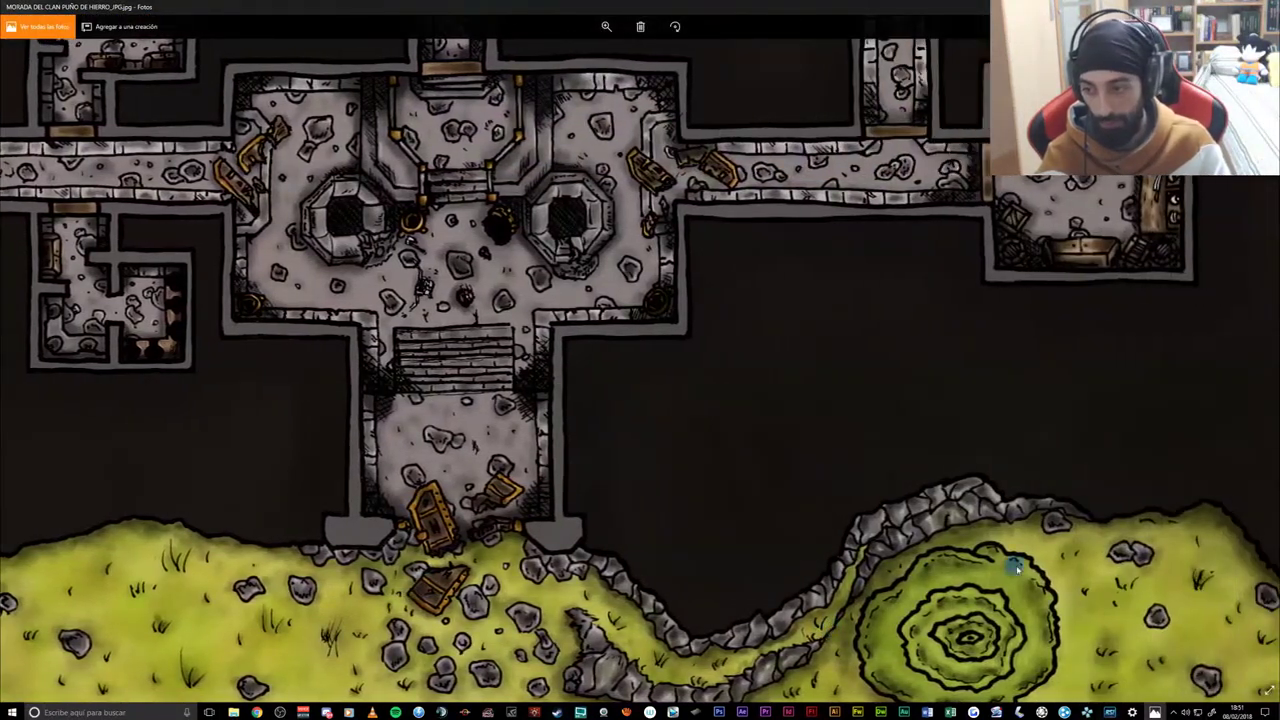
{"action": "scroll", "coordinate": [566, 397], "scroll_direction": "up", "scroll_amount": 3}
{"action": "scroll", "coordinate": [509, 351], "scroll_direction": "up", "scroll_amount": 2}
{"action": "scroll", "coordinate": [509, 351], "scroll_direction": "left", "scroll_amount": 2}
{"action": "scroll", "coordinate": [538, 347], "scroll_direction": "up", "scroll_amount": 3}
{"action": "scroll", "coordinate": [506, 470], "scroll_direction": "up", "scroll_amount": 2}
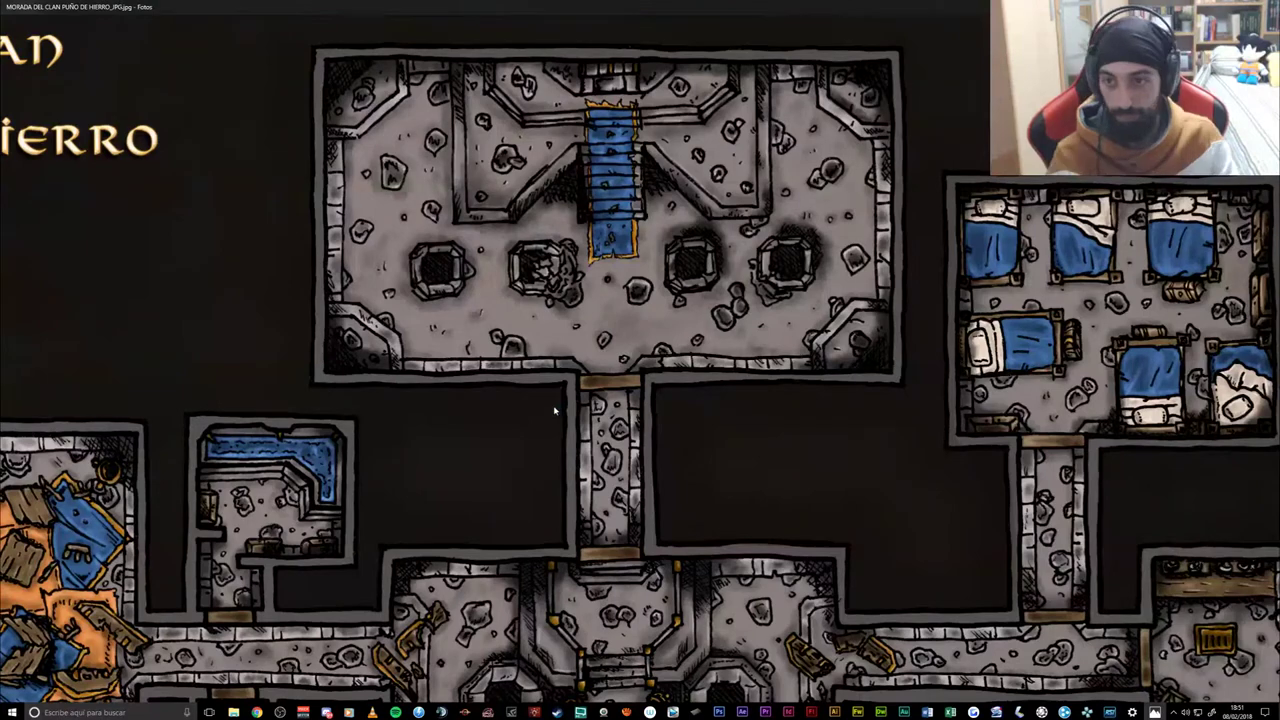
{"action": "key", "text": "alt+F4"}
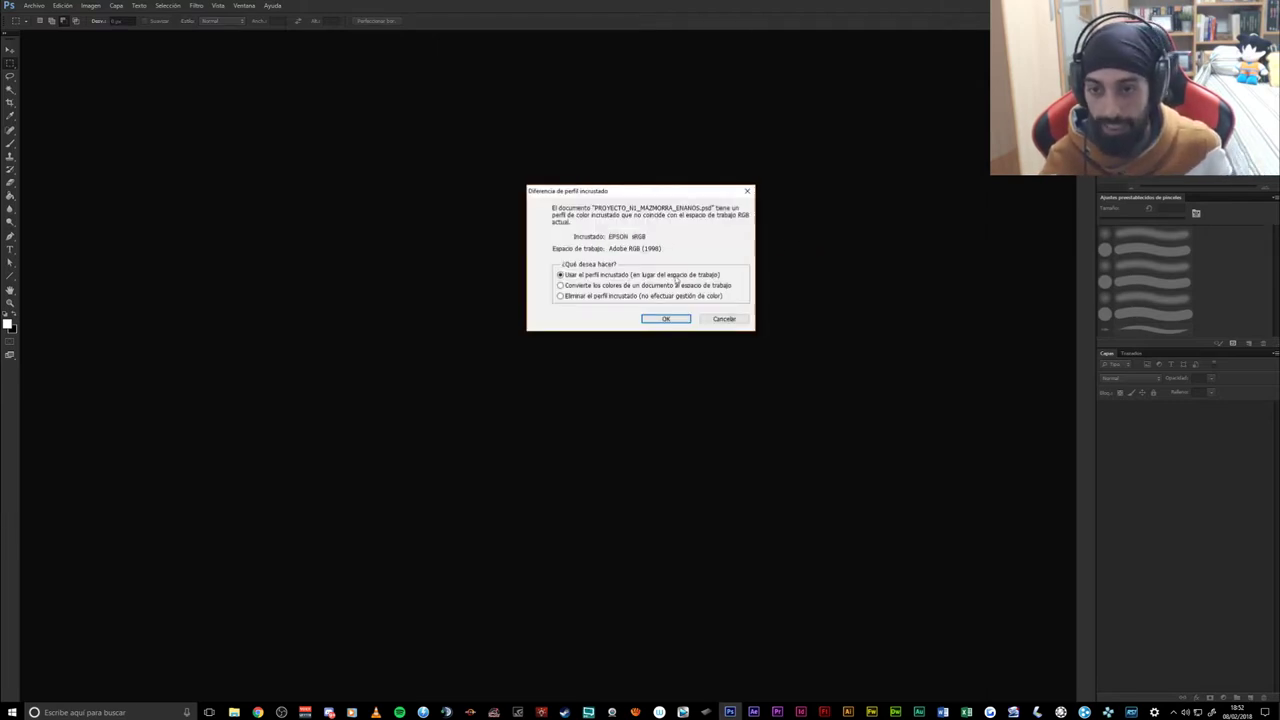
- Open PROYECTO_N1_MAZMORRA_ENANOS.psd using its embedded colour profile
{"action": "left_click", "coordinate": [669, 320]}
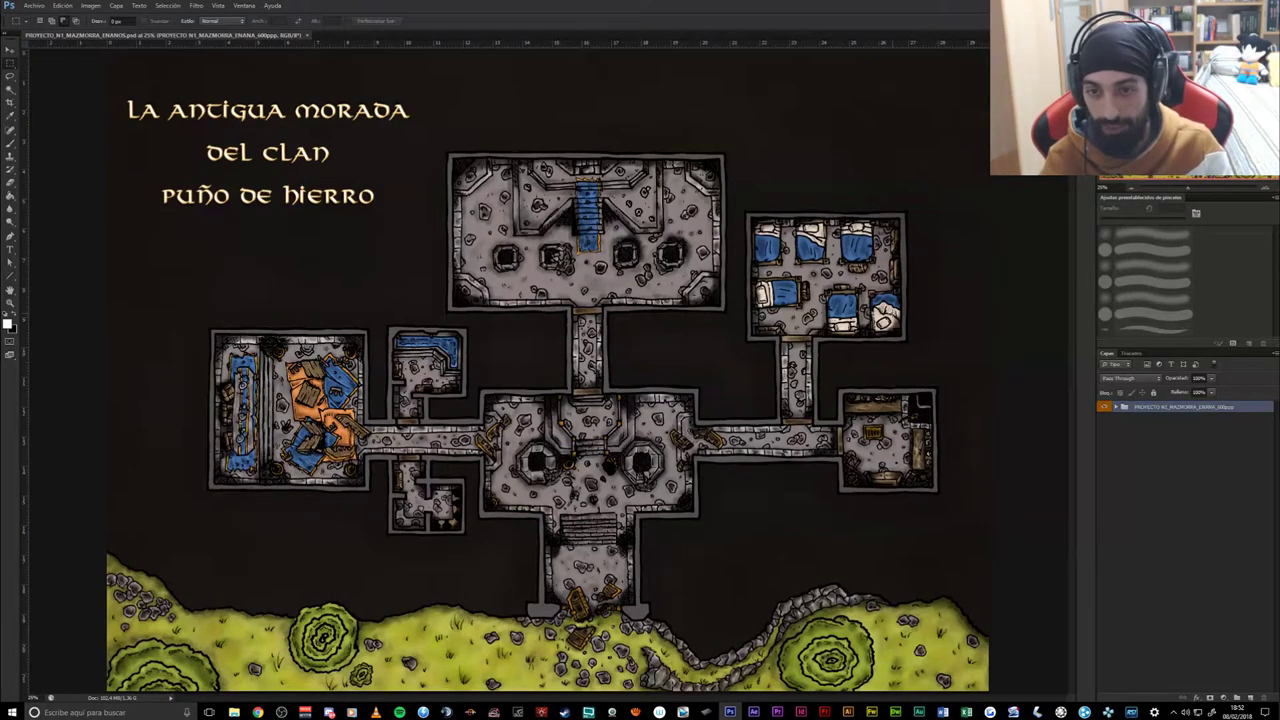
{"action": "key", "text": "ctrl+plus"}
{"action": "scroll", "coordinate": [717, 375], "scroll_direction": "down", "scroll_amount": 2}
{"action": "key", "text": "ctrl+minus"}
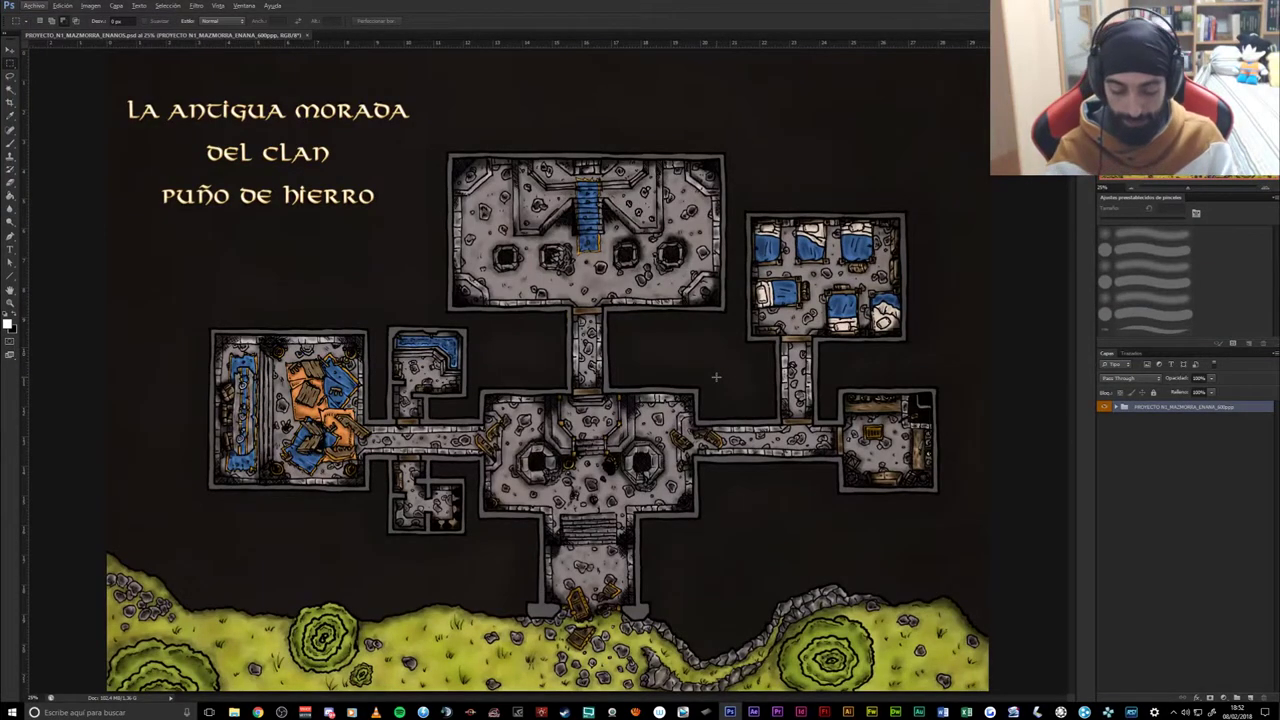
{"action": "scroll", "coordinate": [733, 424], "scroll_direction": "up", "scroll_amount": 1}
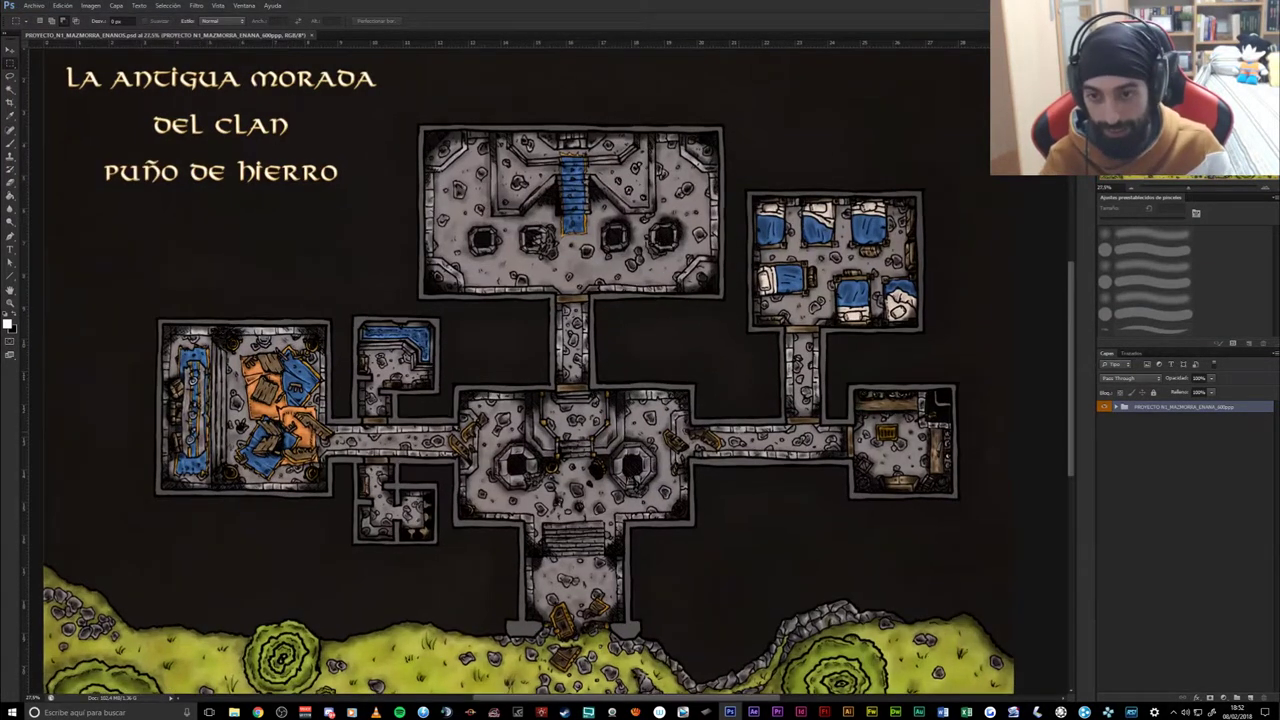
{"action": "scroll", "coordinate": [738, 420], "scroll_direction": "down", "scroll_amount": 1}
{"action": "scroll", "coordinate": [741, 410], "scroll_direction": "up", "scroll_amount": 1}
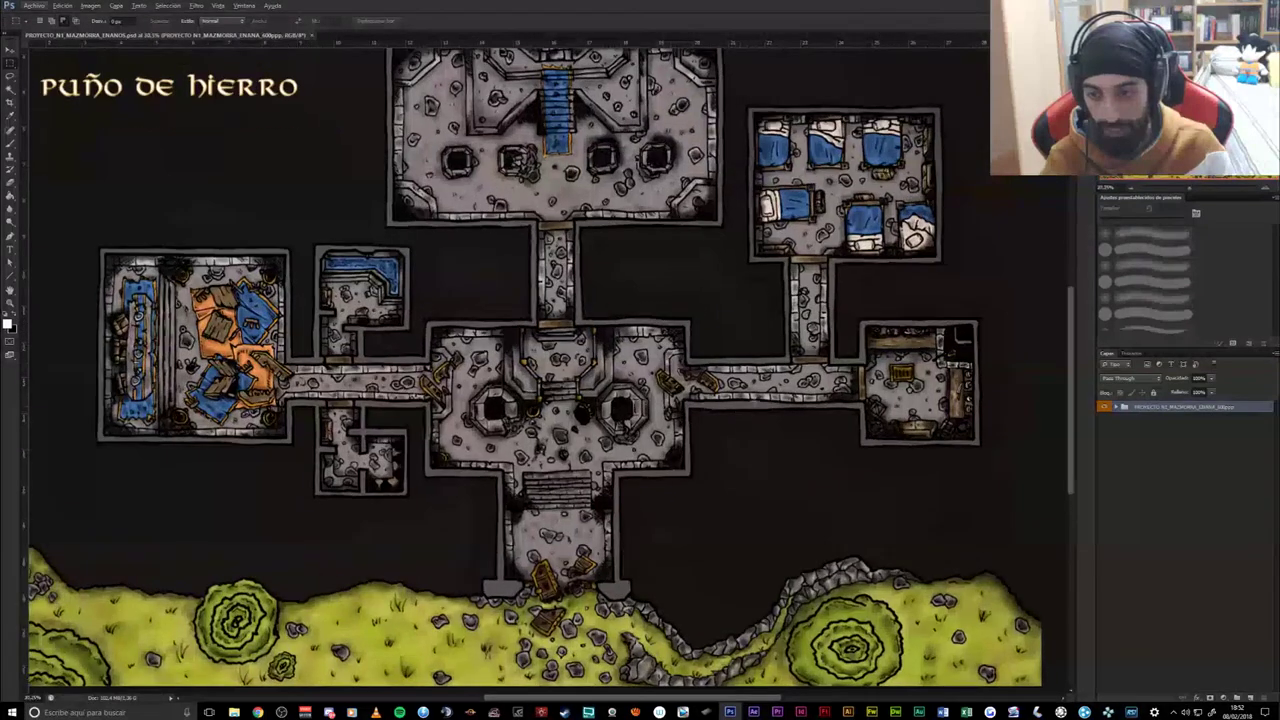
{"action": "key", "text": "alt+Tab"}
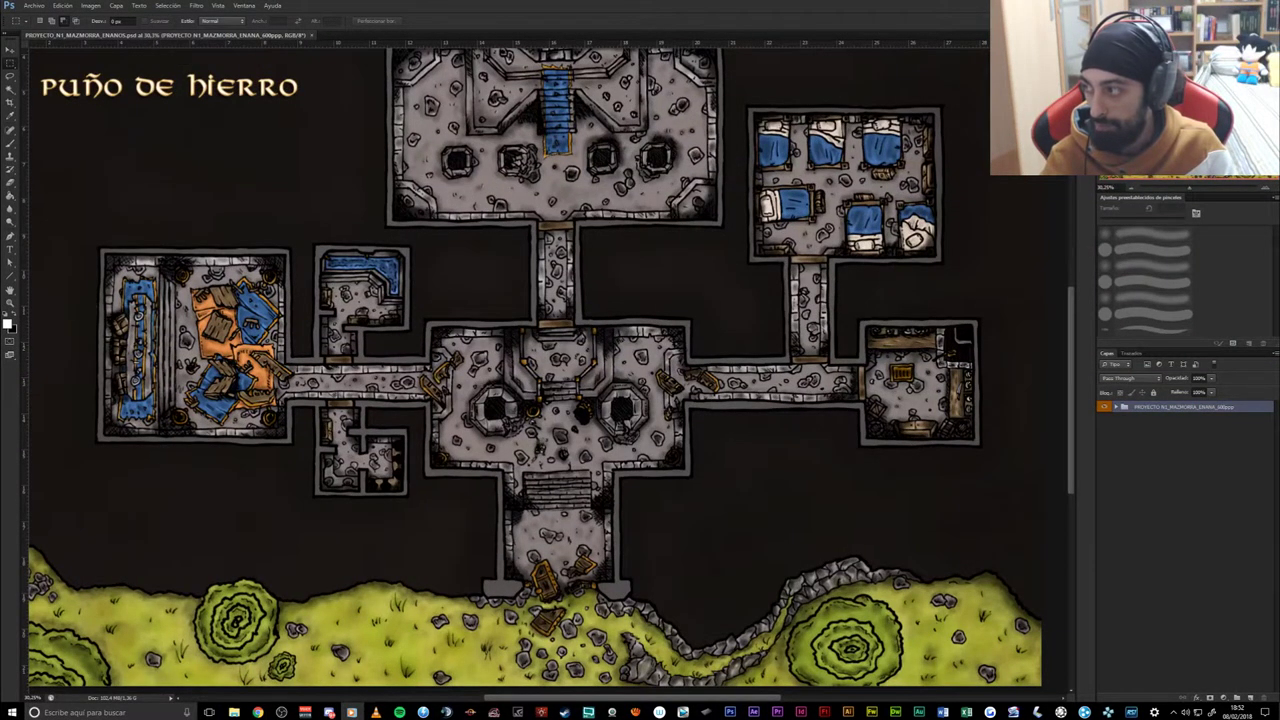
{"action": "key", "text": "alt+Tab"}
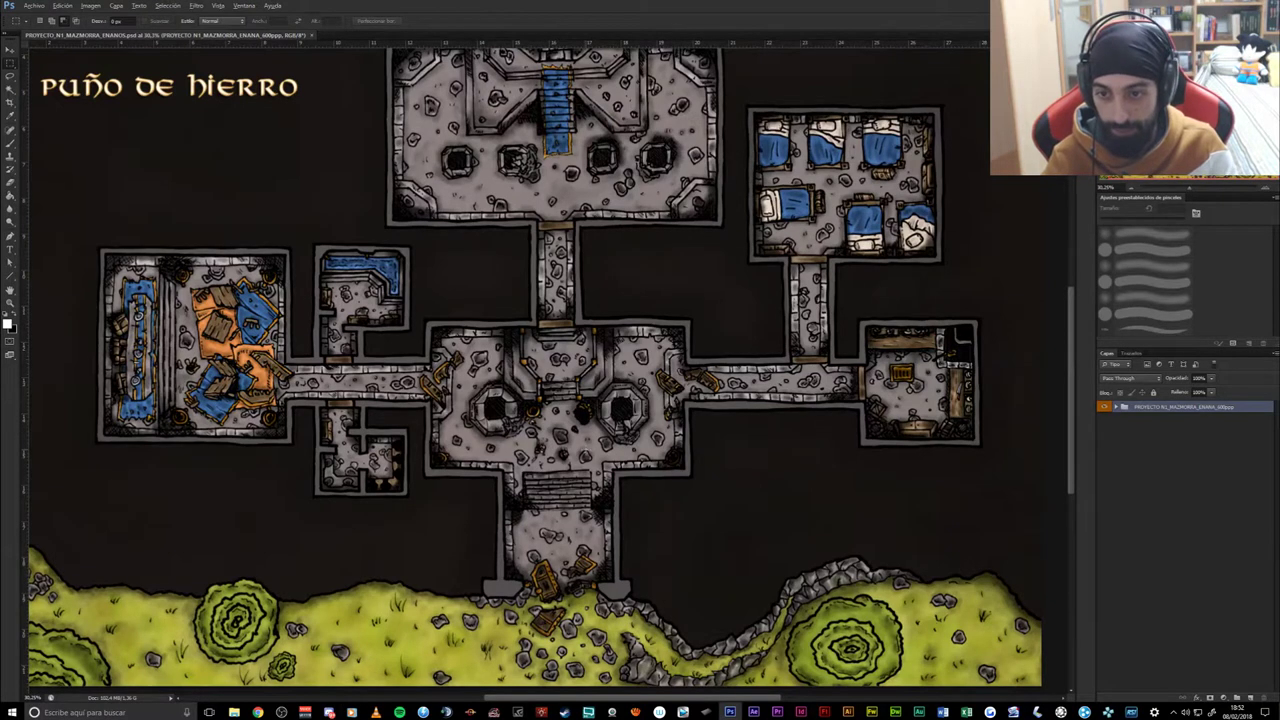
{"action": "scroll", "coordinate": [726, 442], "scroll_direction": "up", "scroll_amount": 1}
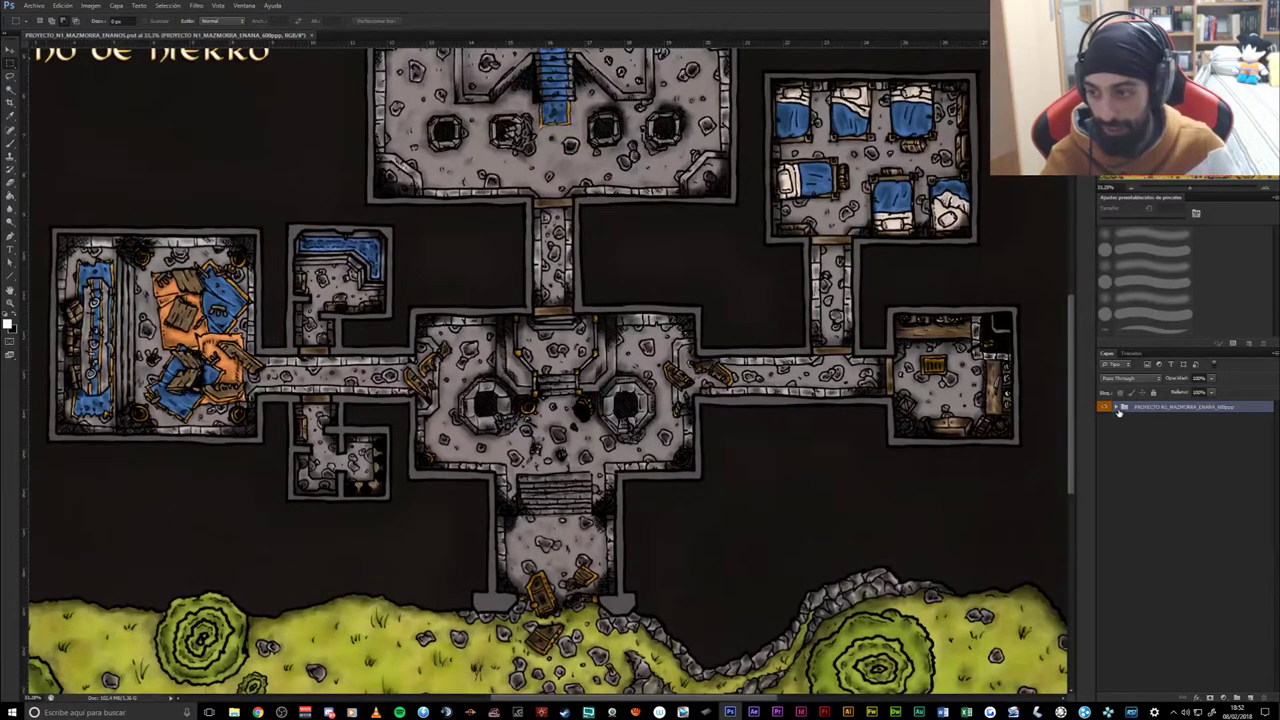
{"action": "left_click", "coordinate": [1117, 409]}
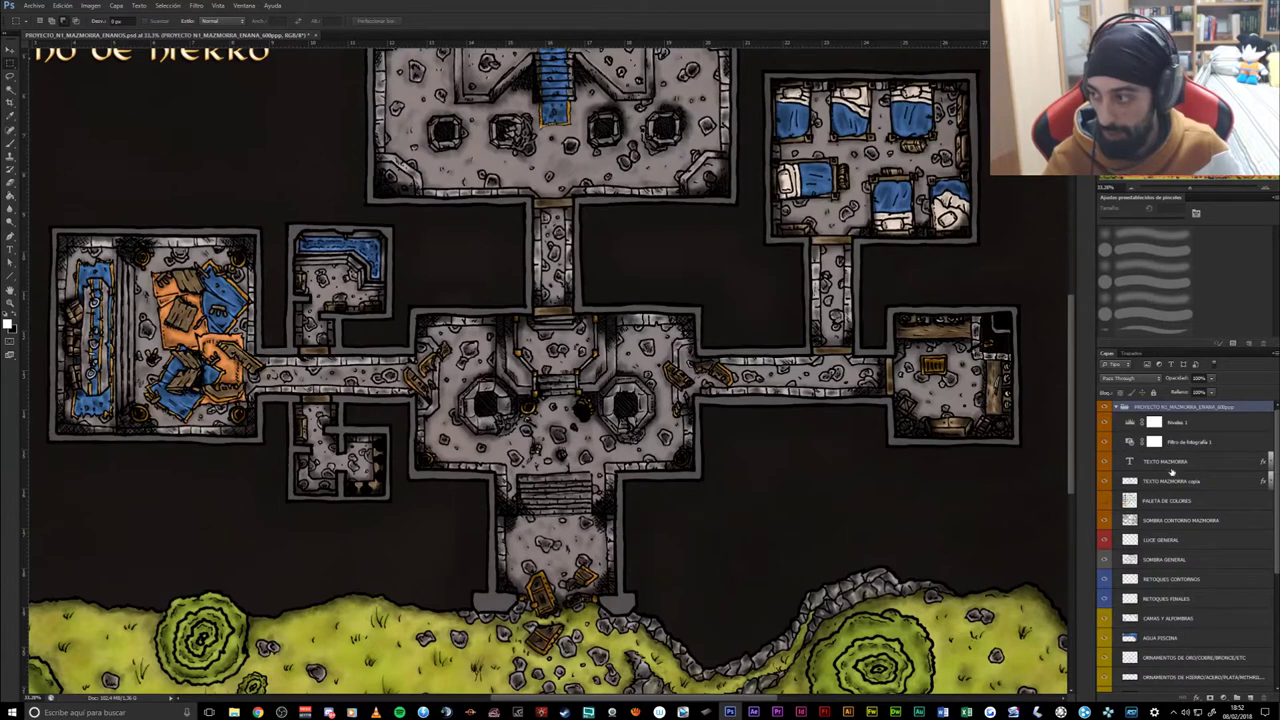
- Zoom the canvas out to about 22.7% so the whole map and its title fit
{"action": "scroll", "coordinate": [1180, 540], "scroll_direction": "down", "scroll_amount": 1}
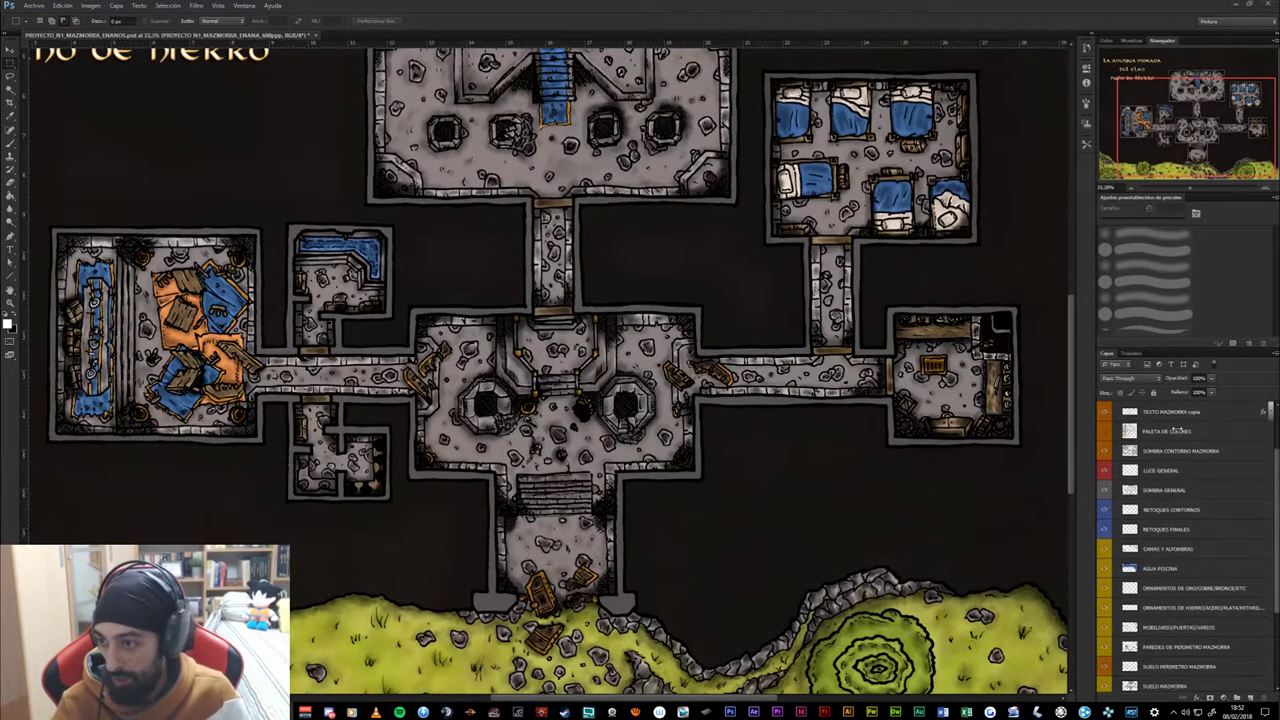
{"action": "scroll", "coordinate": [1177, 432], "scroll_direction": "down", "scroll_amount": 3}
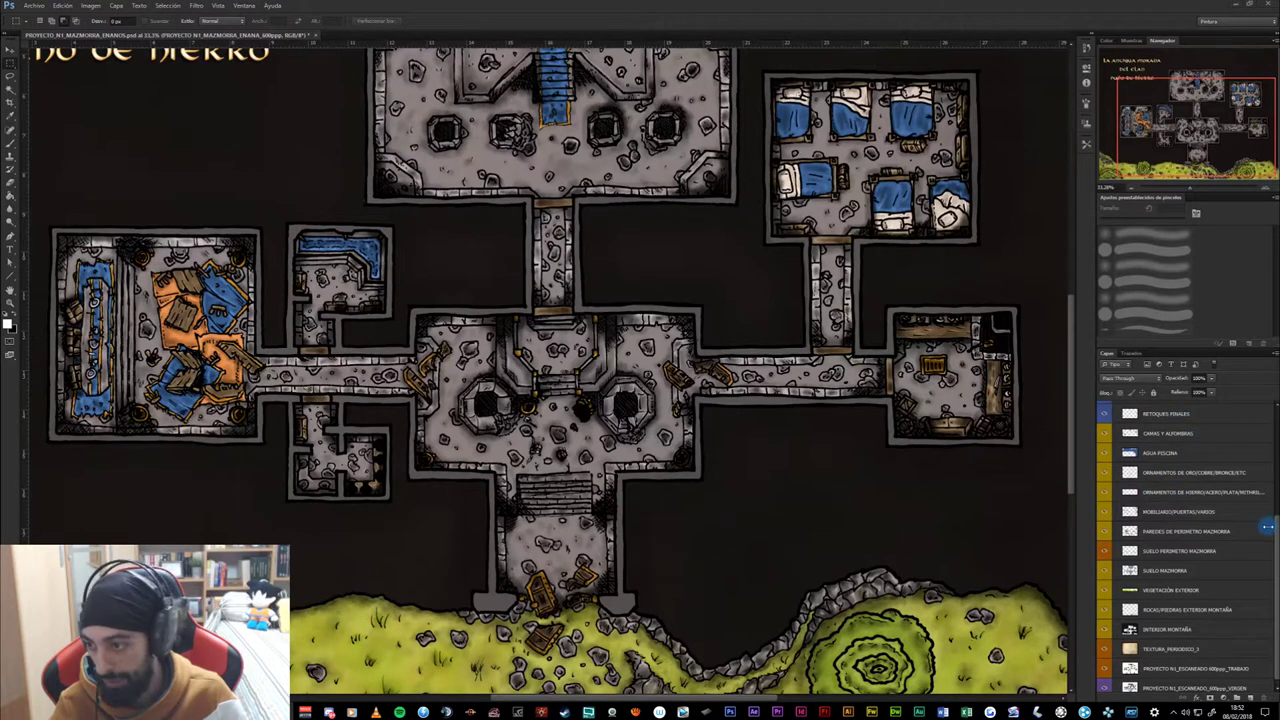
{"action": "scroll", "coordinate": [823, 451], "scroll_direction": "down", "scroll_amount": 1}
{"action": "scroll", "coordinate": [810, 440], "scroll_direction": "down", "scroll_amount": 1}
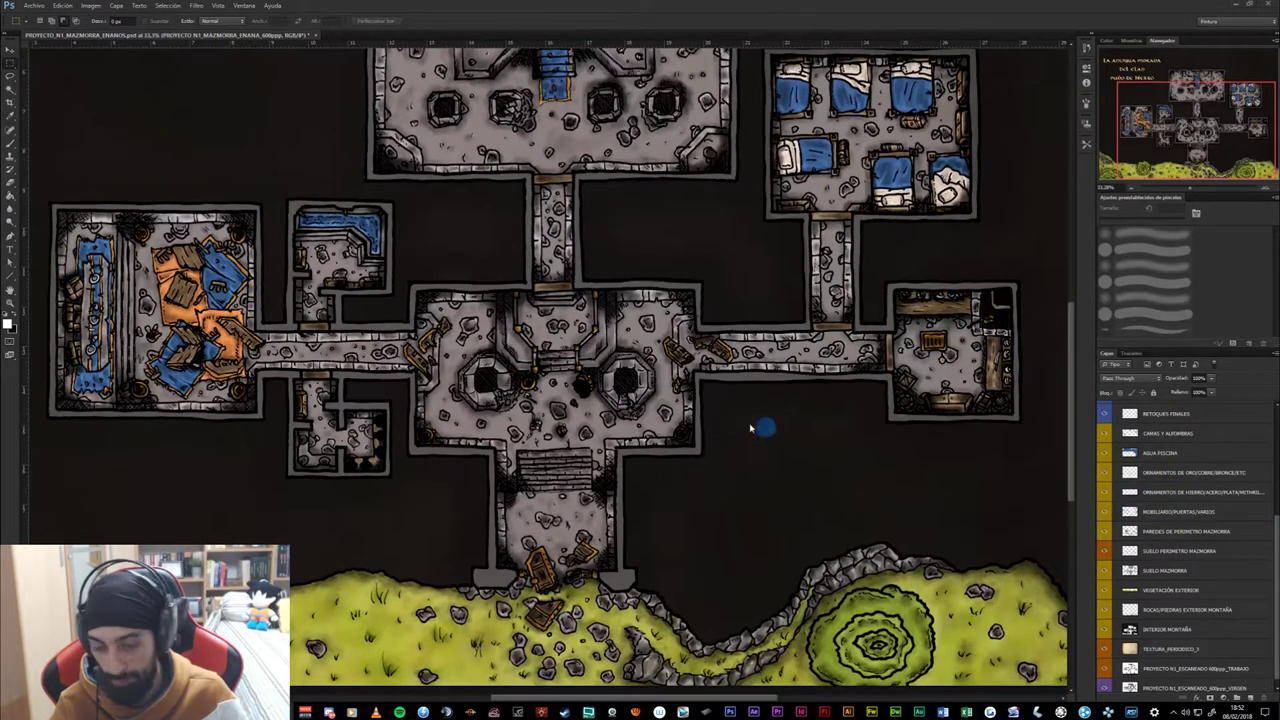
{"action": "scroll", "coordinate": [706, 422], "scroll_direction": "down", "scroll_amount": 1}
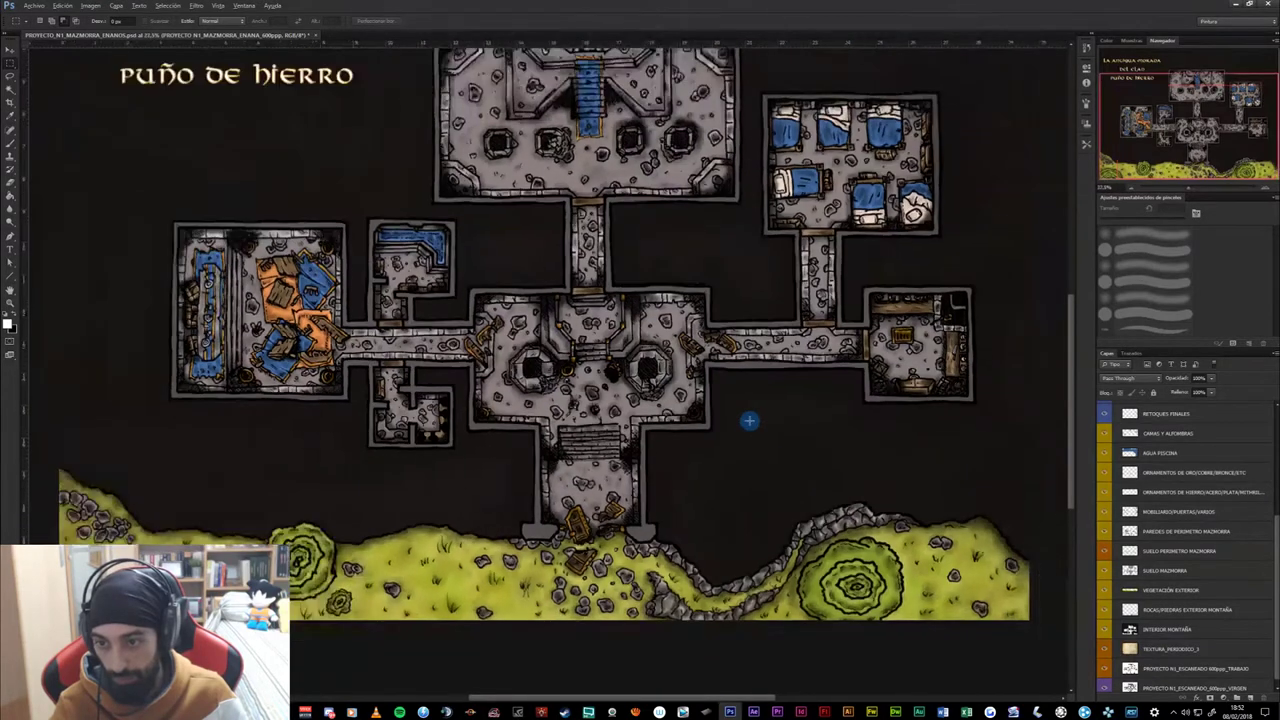
{"action": "scroll", "coordinate": [749, 423], "scroll_direction": "down", "scroll_amount": 1}
{"action": "scroll", "coordinate": [750, 422], "scroll_direction": "down", "scroll_amount": 1}
{"action": "scroll", "coordinate": [749, 423], "scroll_direction": "down", "scroll_amount": 1}
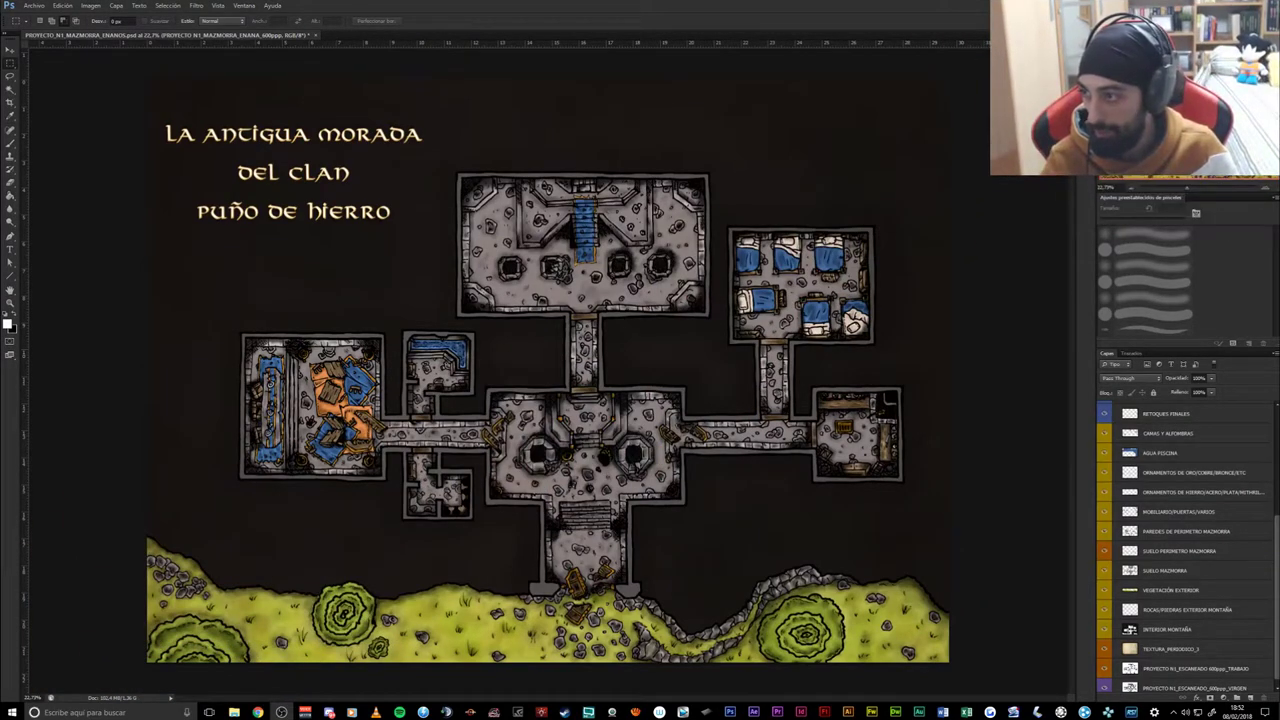
{"action": "scroll", "coordinate": [1103, 638], "scroll_direction": "down", "scroll_amount": 1}
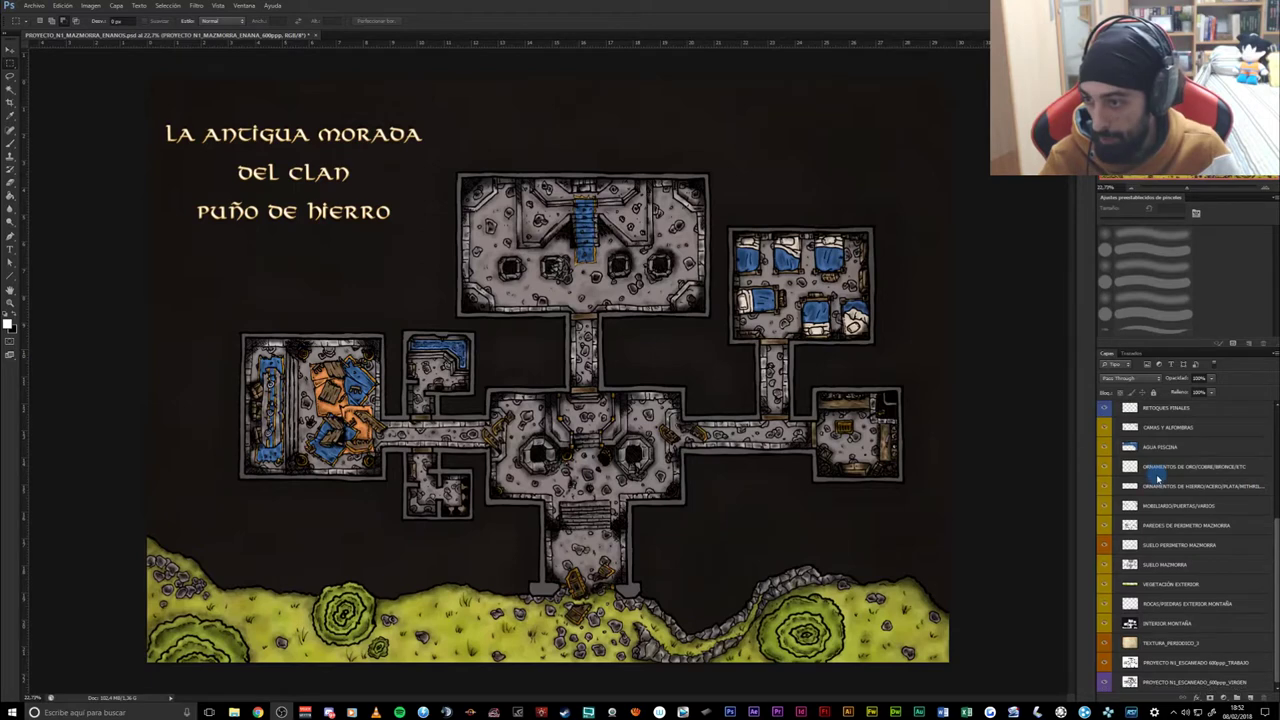
{"action": "scroll", "coordinate": [1110, 600], "scroll_direction": "up", "scroll_amount": 5}
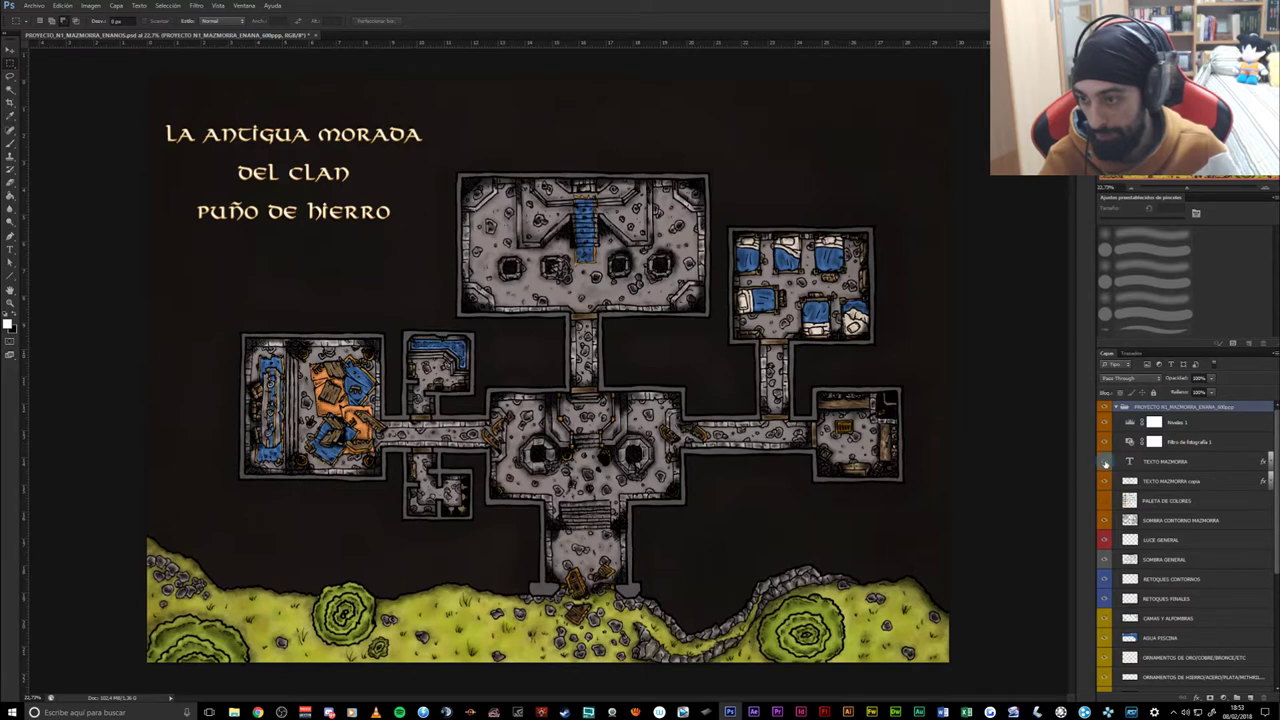
- Hide TEXTO MAZMORRA and its shadow copy, and show the PALETA DE COLORES layer
{"action": "left_click", "coordinate": [1105, 462]}
{"action": "left_click", "coordinate": [1105, 482]}
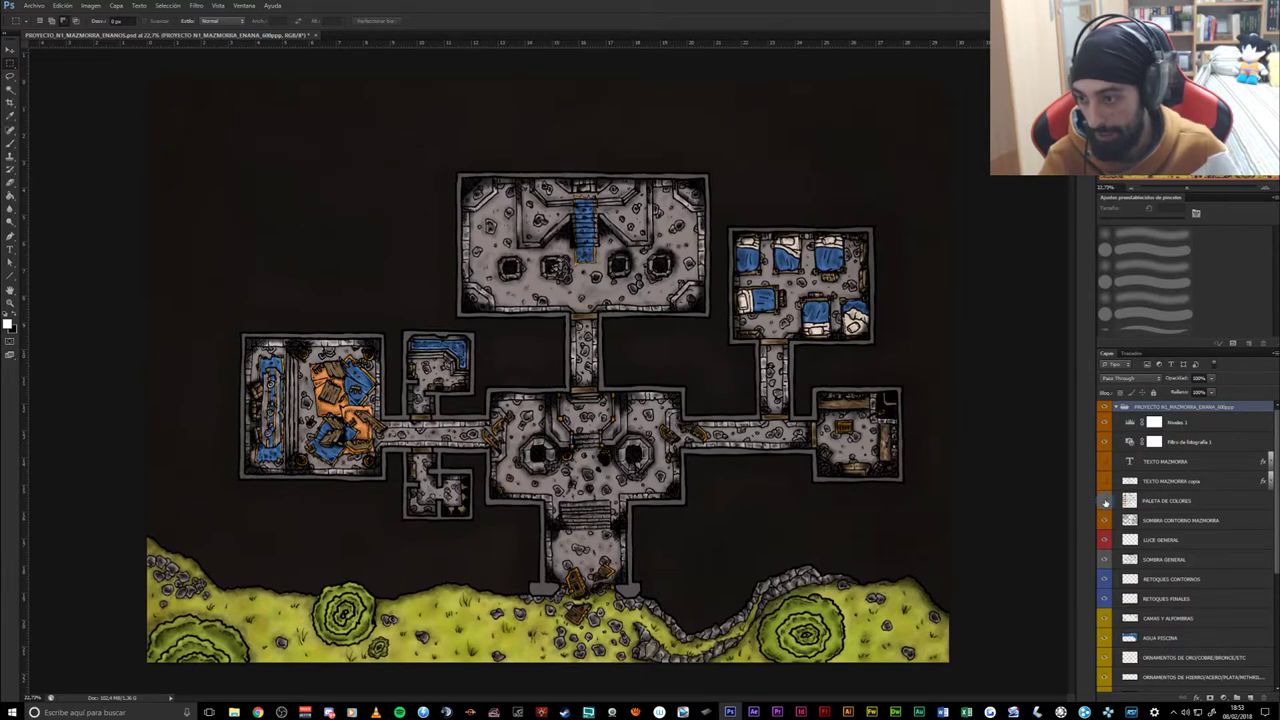
{"action": "left_click", "coordinate": [1105, 502]}
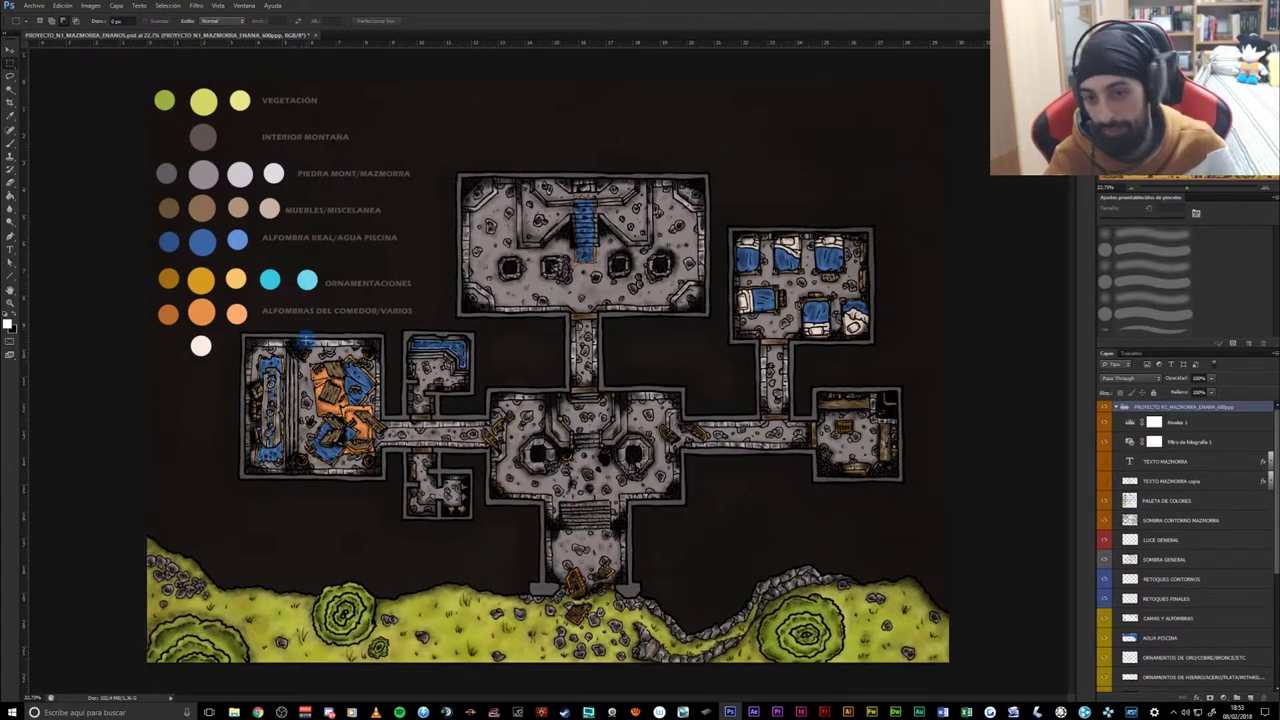
- Zoom and pan until the colour palette is visible beside the dungeon map
{"action": "left_click", "coordinate": [383, 394]}
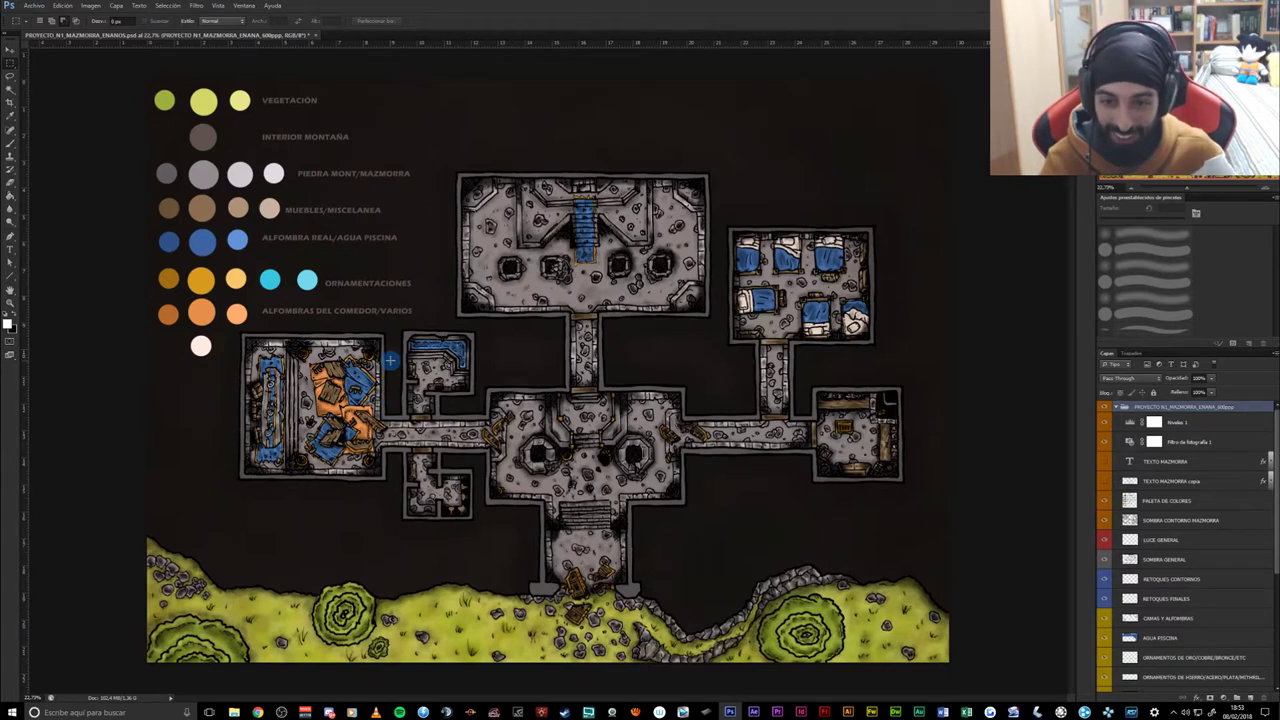
{"action": "scroll", "coordinate": [537, 452], "scroll_direction": "up", "scroll_amount": 1}
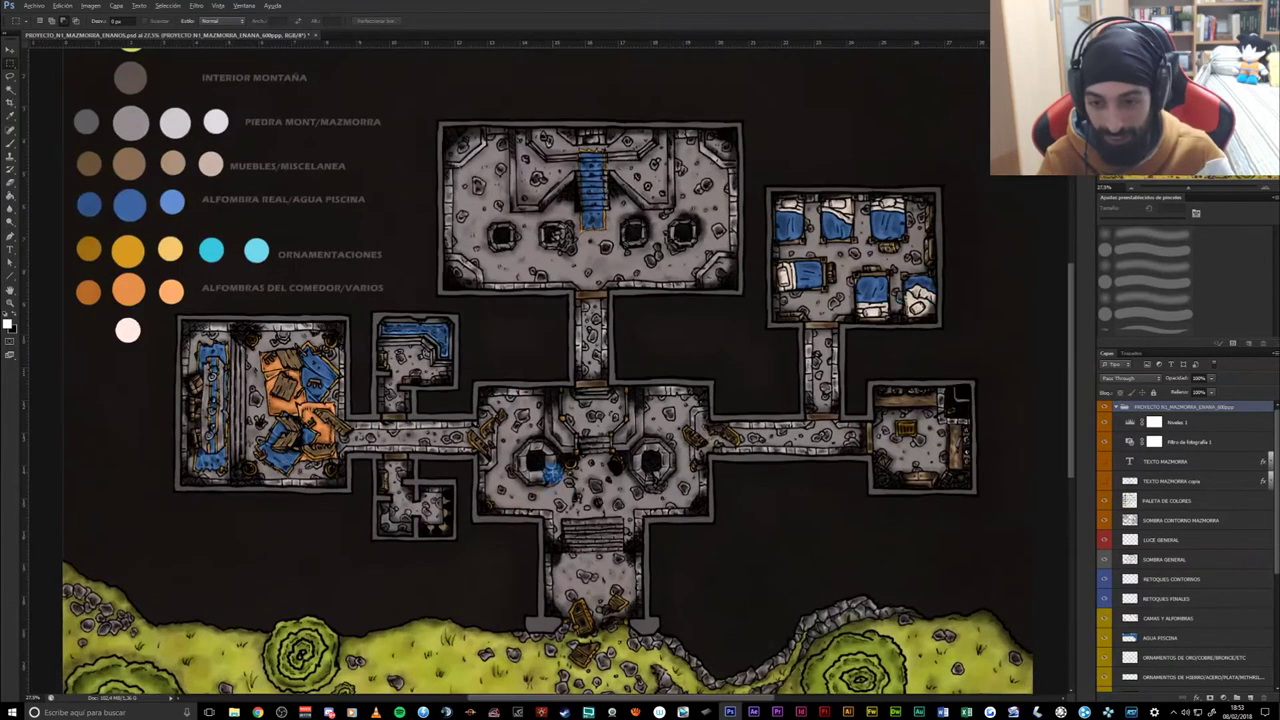
{"action": "scroll", "coordinate": [545, 462], "scroll_direction": "up", "scroll_amount": 1}
{"action": "scroll", "coordinate": [550, 468], "scroll_direction": "up", "scroll_amount": 1}
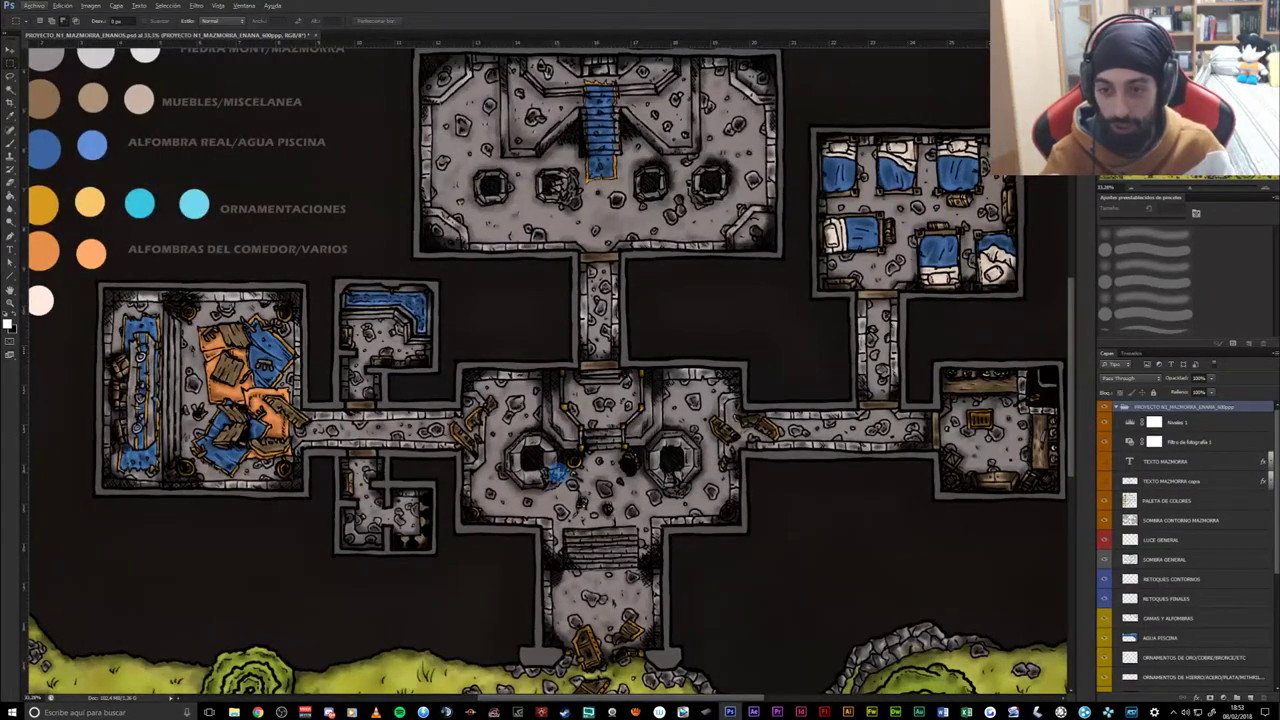
{"action": "scroll", "coordinate": [560, 474], "scroll_direction": "up", "scroll_amount": 1}
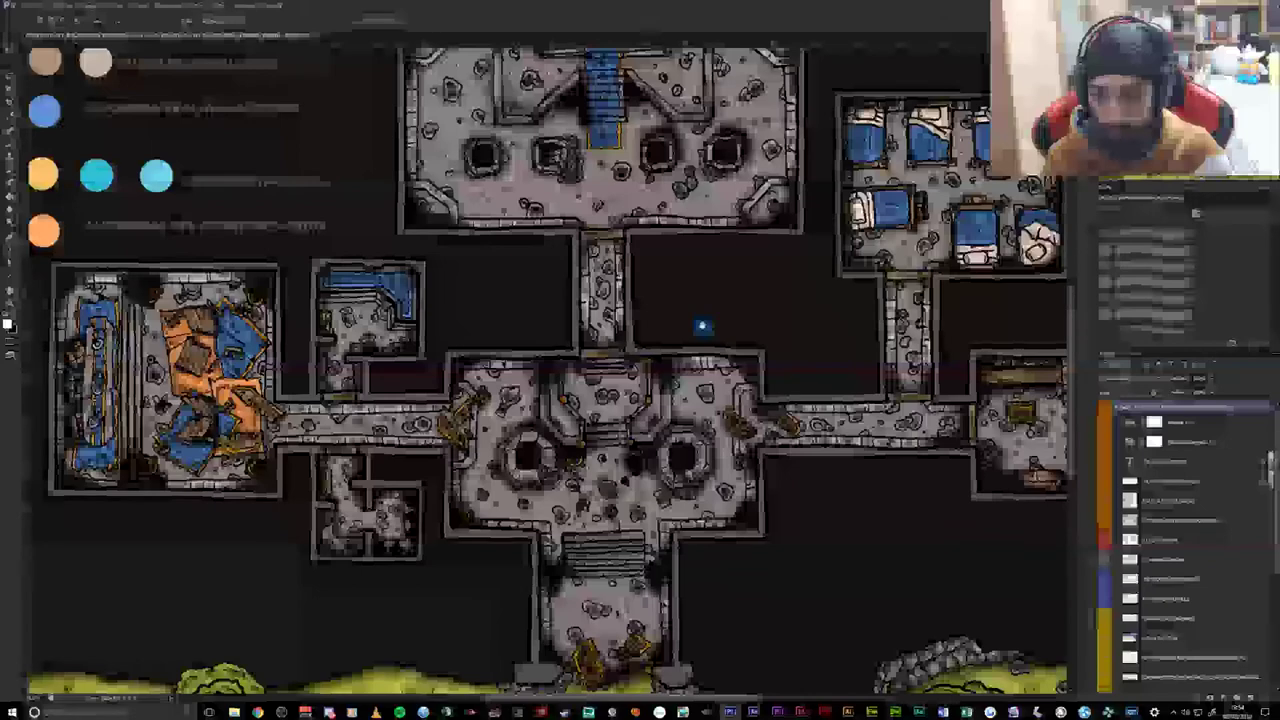
{"action": "scroll", "coordinate": [680, 425], "scroll_direction": "up", "scroll_amount": 2}
{"action": "scroll", "coordinate": [640, 428], "scroll_direction": "right", "scroll_amount": 2}
{"action": "left_click_drag", "start_coordinate": [617, 415], "coordinate": [596, 376]}
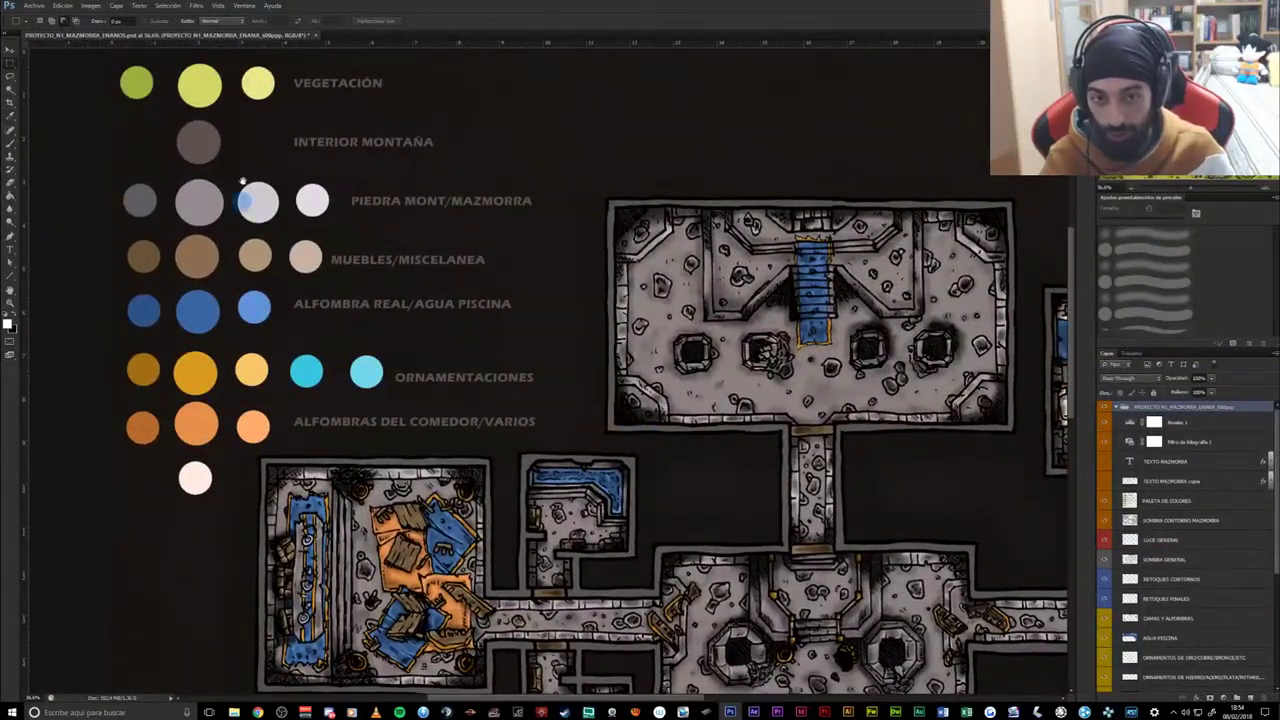
{"action": "left_click_drag", "start_coordinate": [502, 377], "coordinate": [482, 367]}
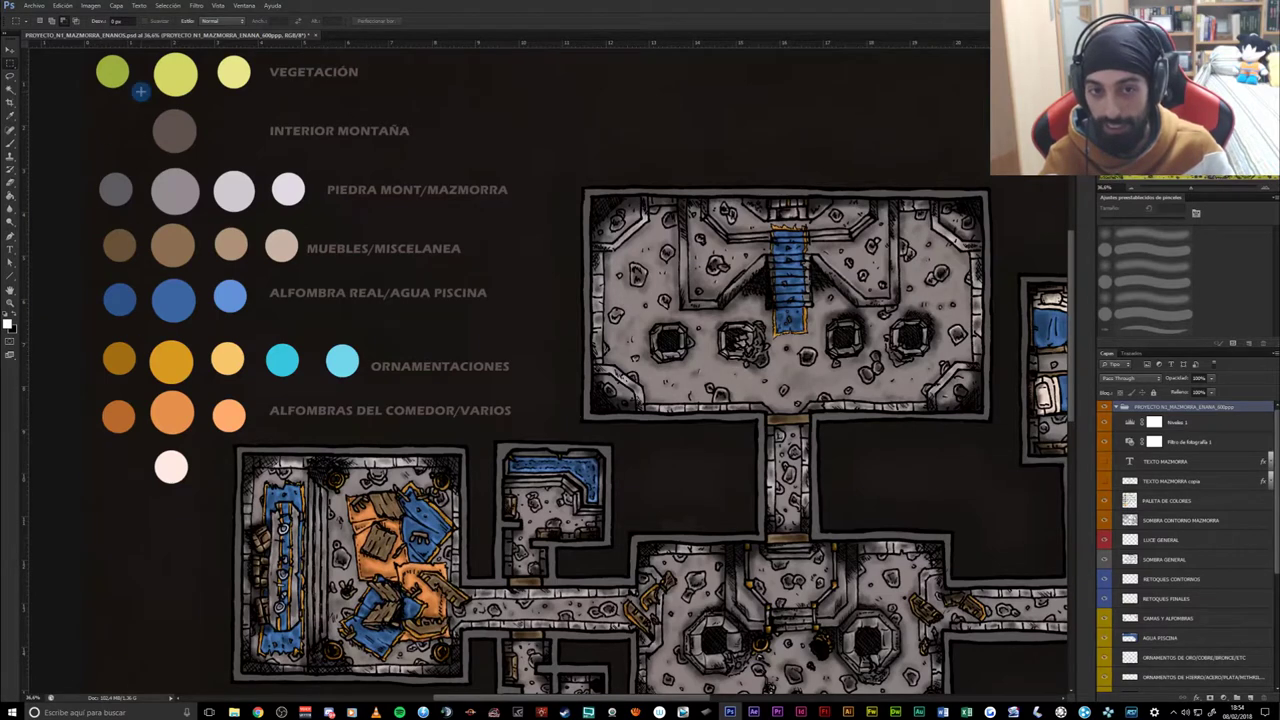
{"action": "left_click_drag", "start_coordinate": [311, 328], "coordinate": [268, 349]}
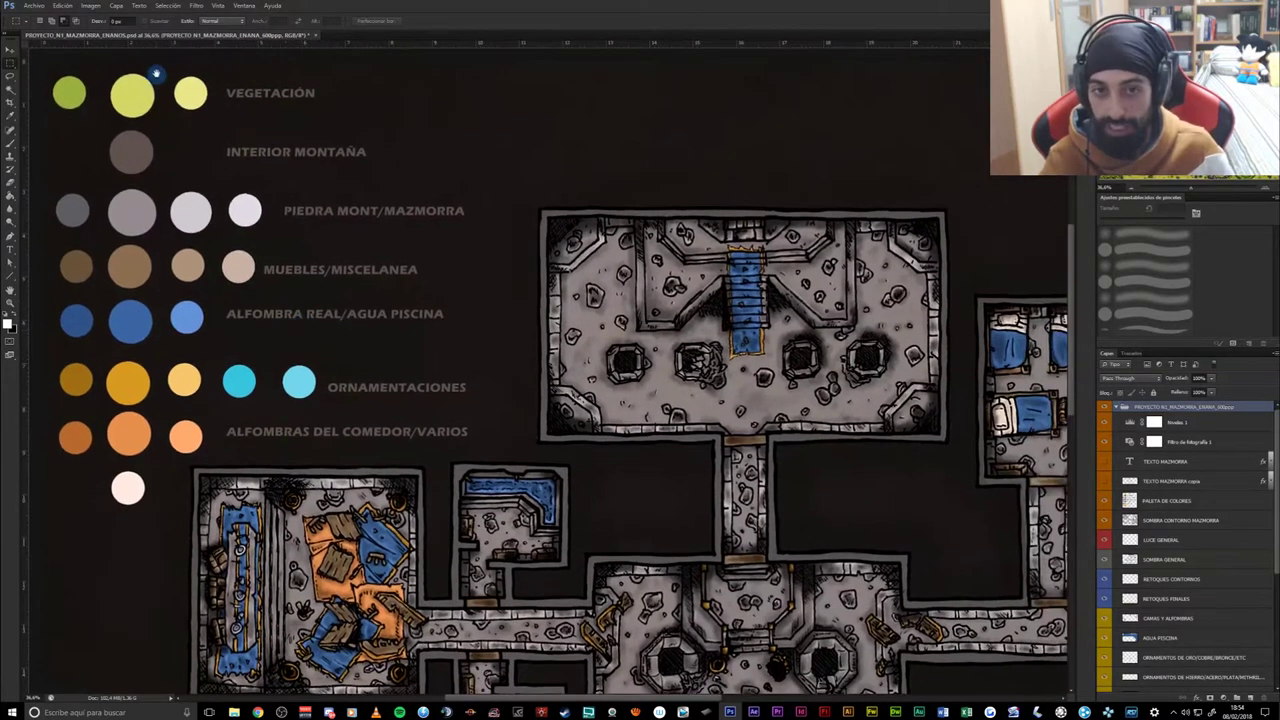
{"action": "left_click_drag", "start_coordinate": [414, 414], "coordinate": [401, 402]}
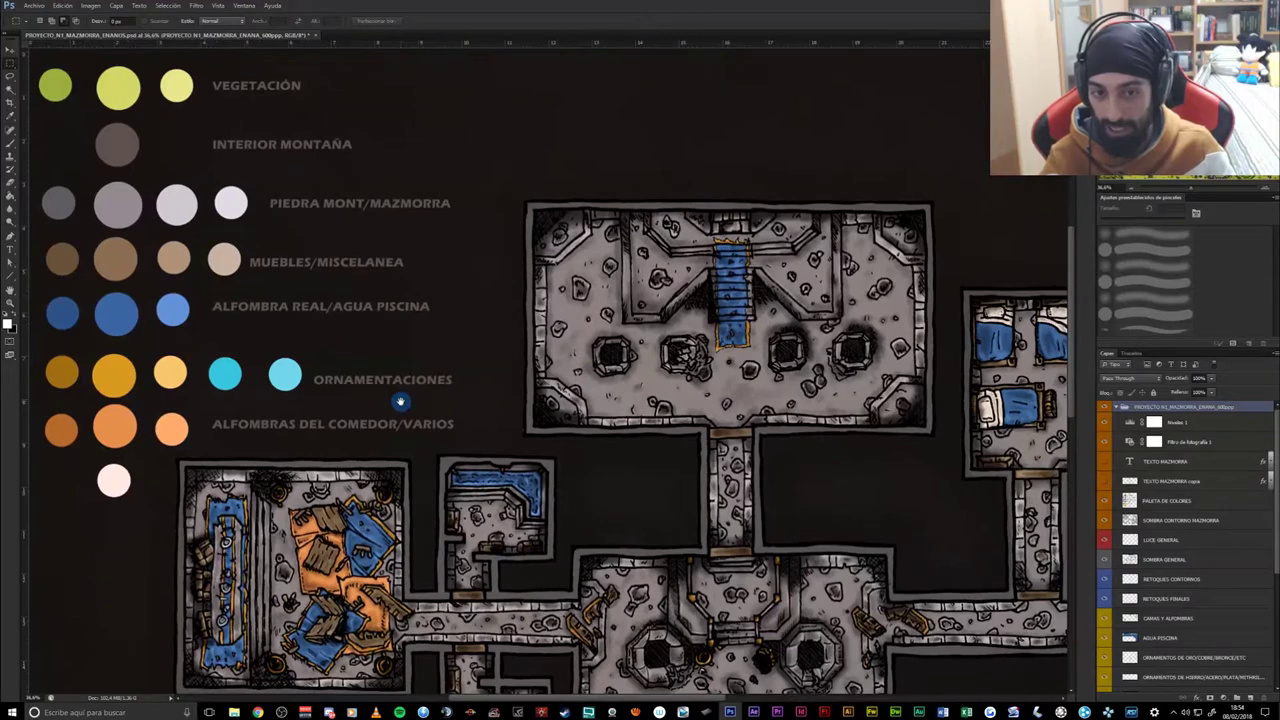
{"action": "left_click_drag", "start_coordinate": [508, 471], "coordinate": [408, 383]}
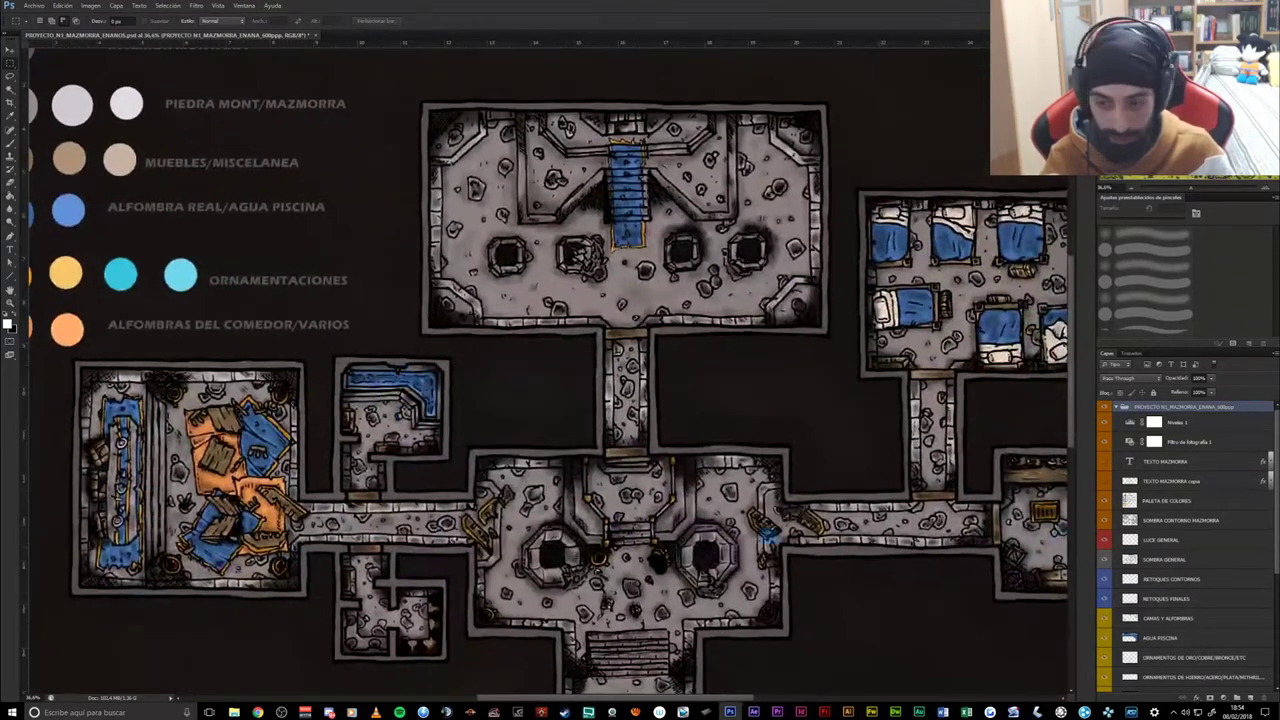
{"action": "left_click_drag", "start_coordinate": [685, 602], "coordinate": [644, 555]}
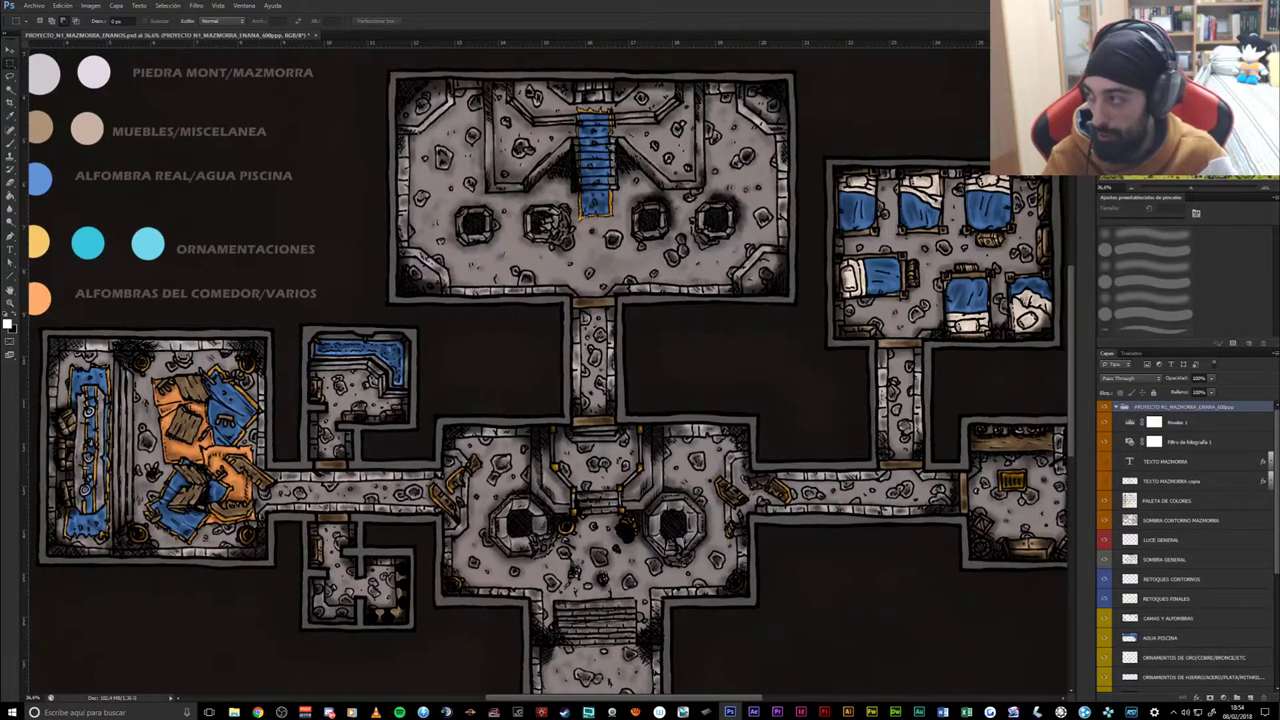
{"action": "key", "text": "alt+Tab"}
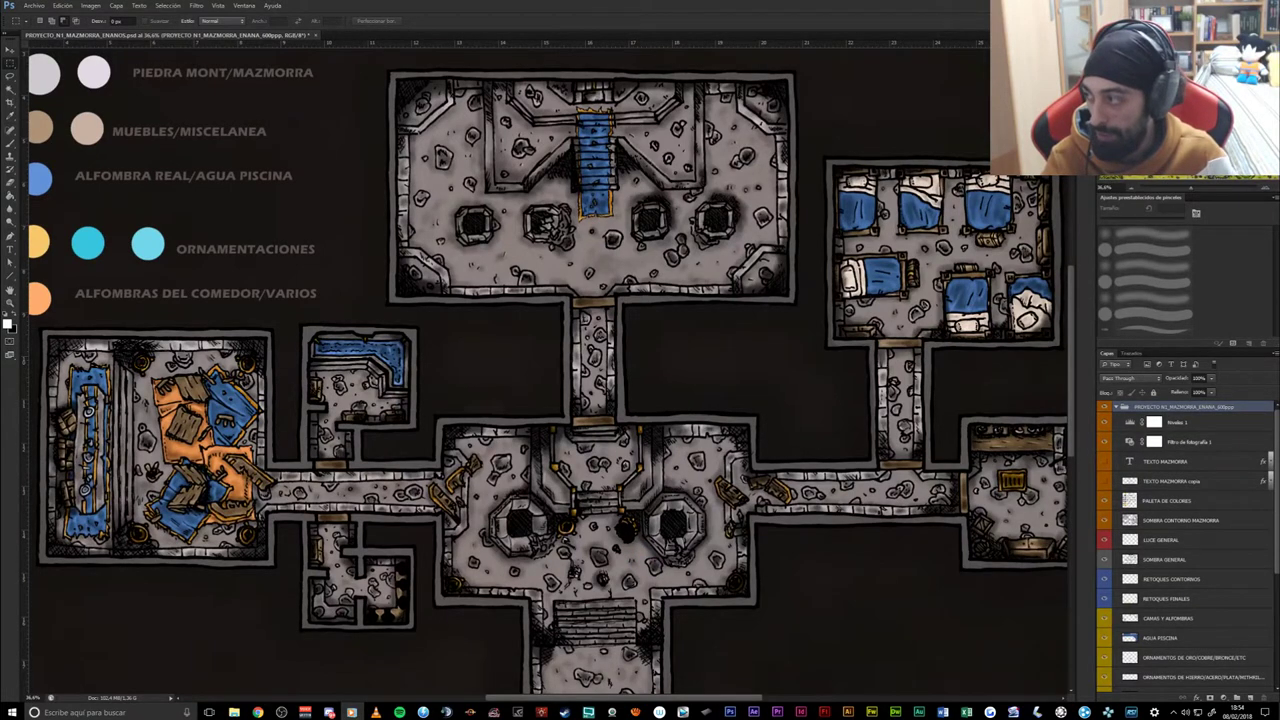
{"action": "left_click_drag", "start_coordinate": [571, 503], "coordinate": [511, 430]}
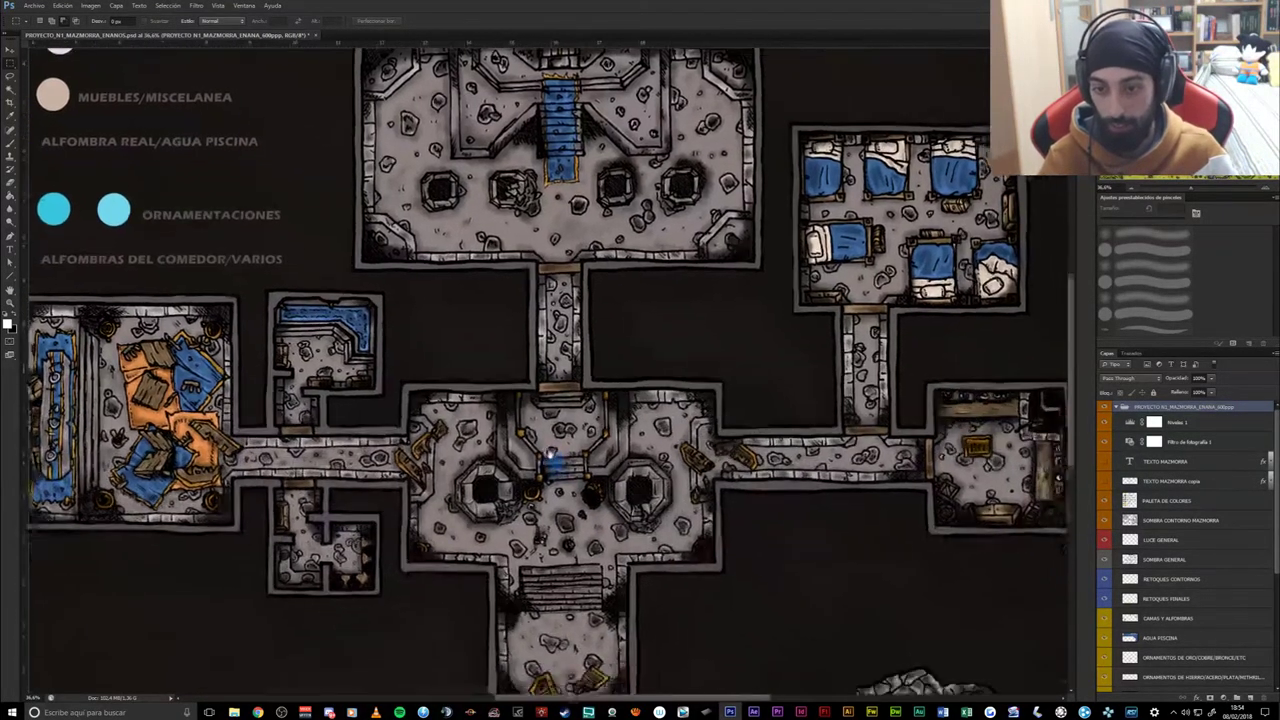
{"action": "left_click_drag", "start_coordinate": [578, 520], "coordinate": [468, 450]}
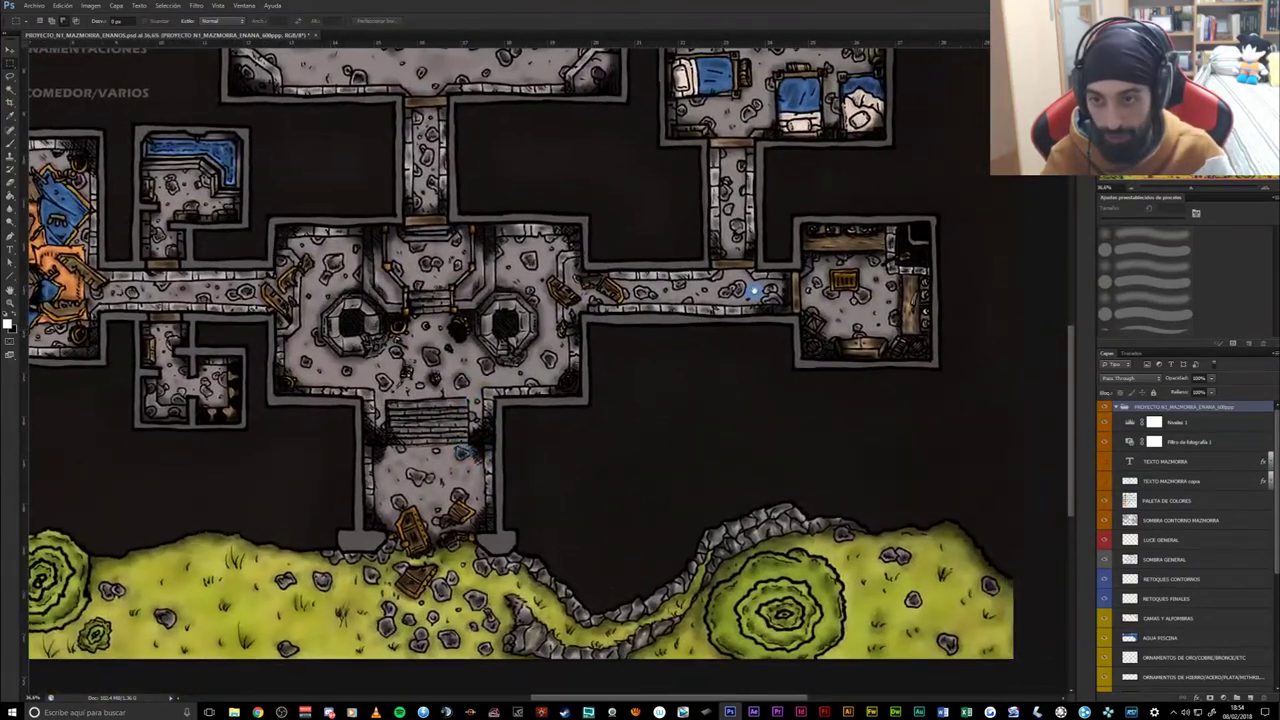
{"action": "left_click_drag", "start_coordinate": [754, 289], "coordinate": [716, 412]}
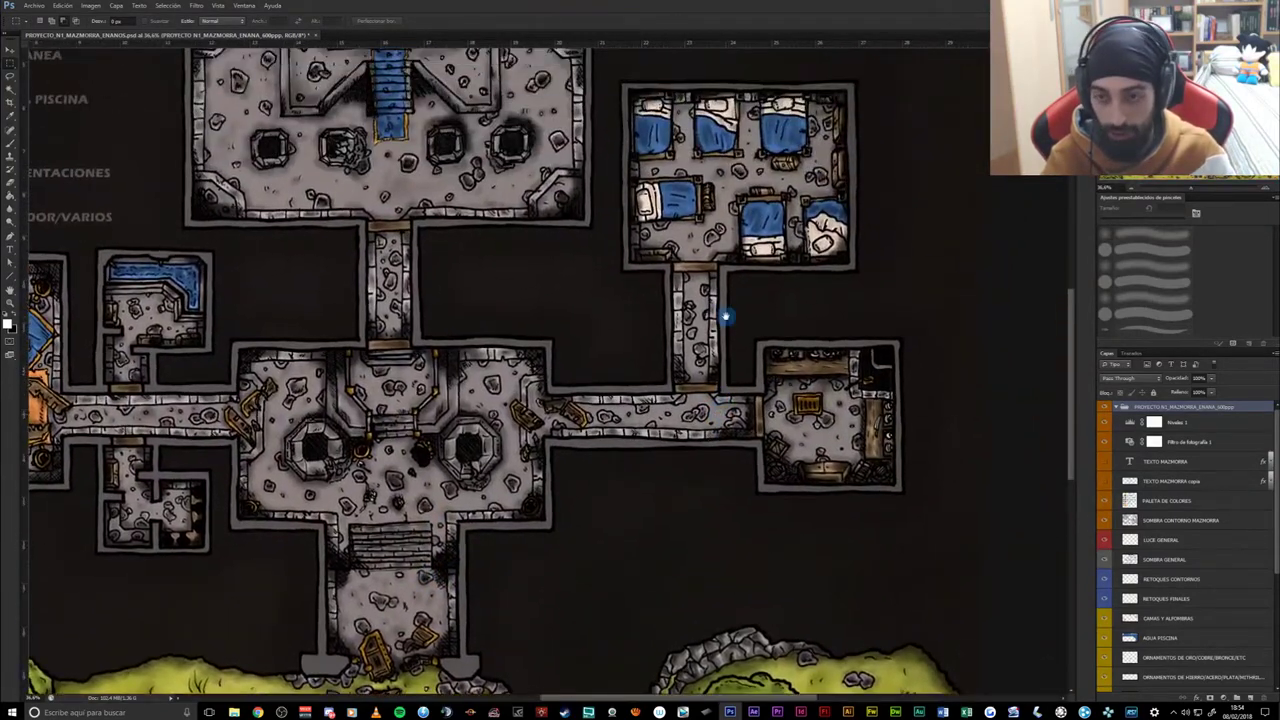
{"action": "left_click_drag", "start_coordinate": [726, 316], "coordinate": [676, 411]}
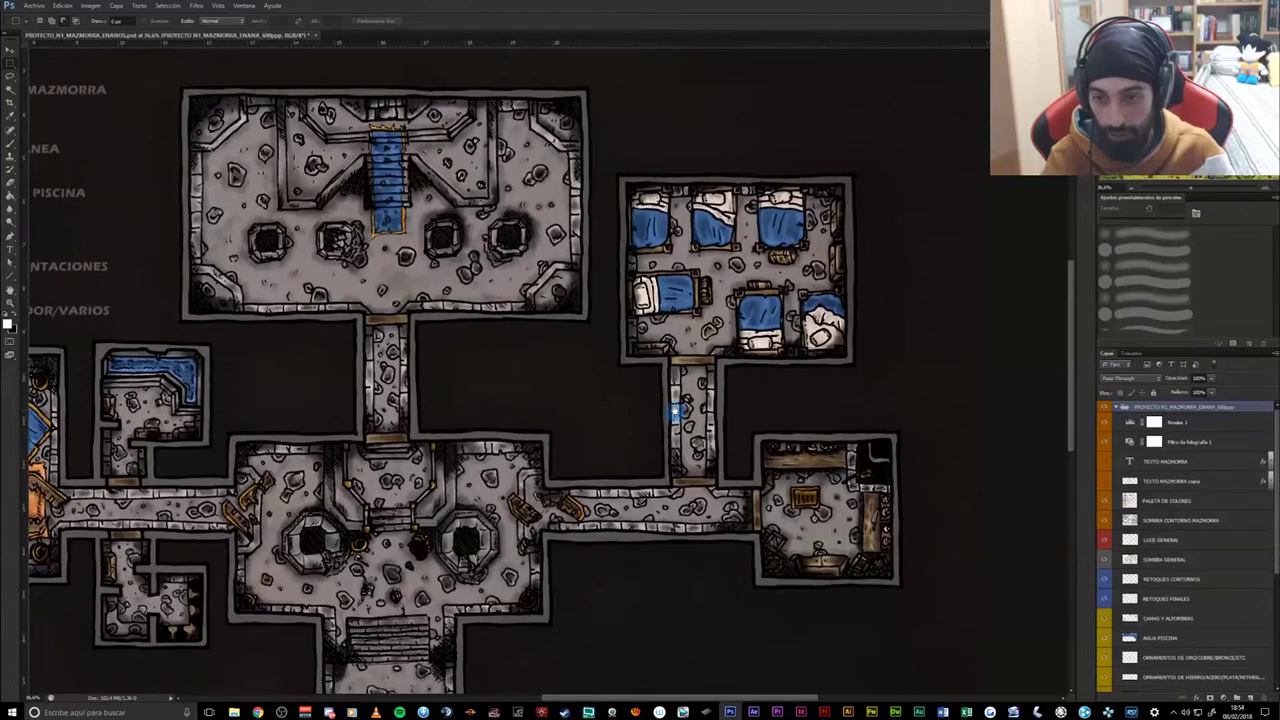
{"action": "scroll", "coordinate": [650, 430], "scroll_direction": "down", "scroll_amount": 5}
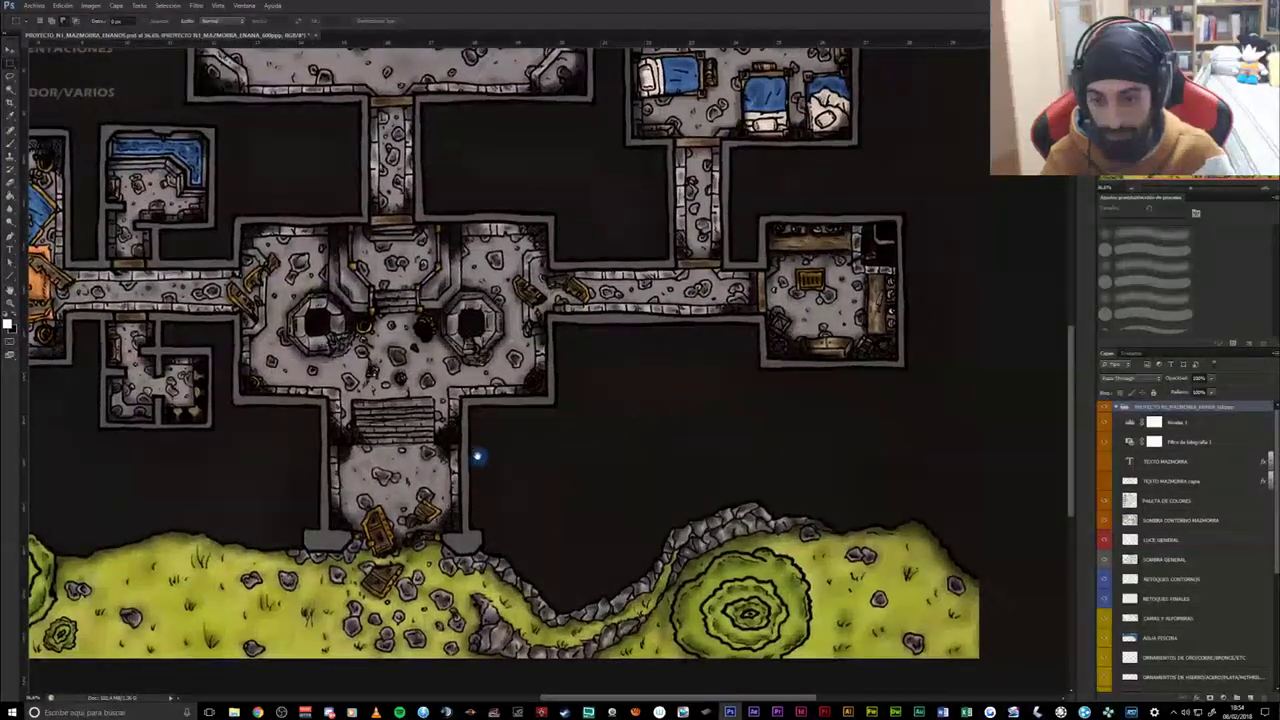
{"action": "mouse_move", "coordinate": [477, 451]}
{"action": "left_mouse_down"}
{"action": "mouse_move", "coordinate": [589, 449]}
{"action": "mouse_move", "coordinate": [546, 459]}
{"action": "left_mouse_up"}
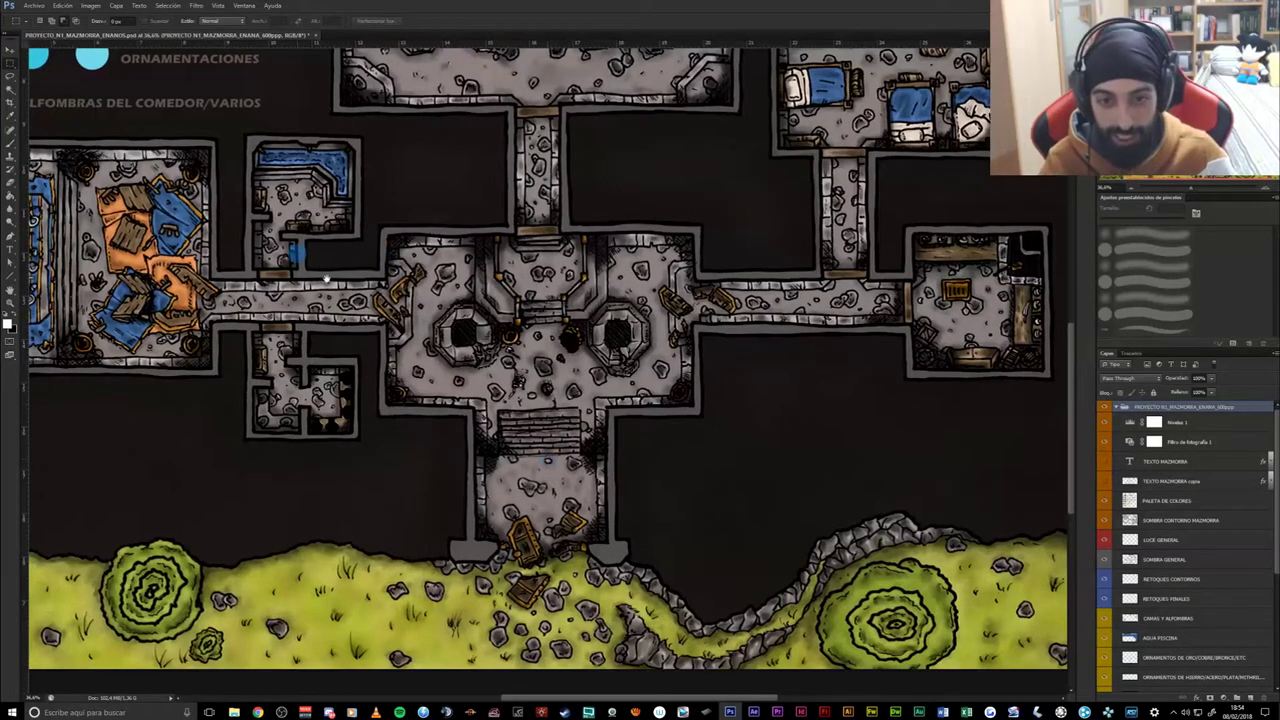
{"action": "left_click_drag", "start_coordinate": [294, 252], "coordinate": [432, 318]}
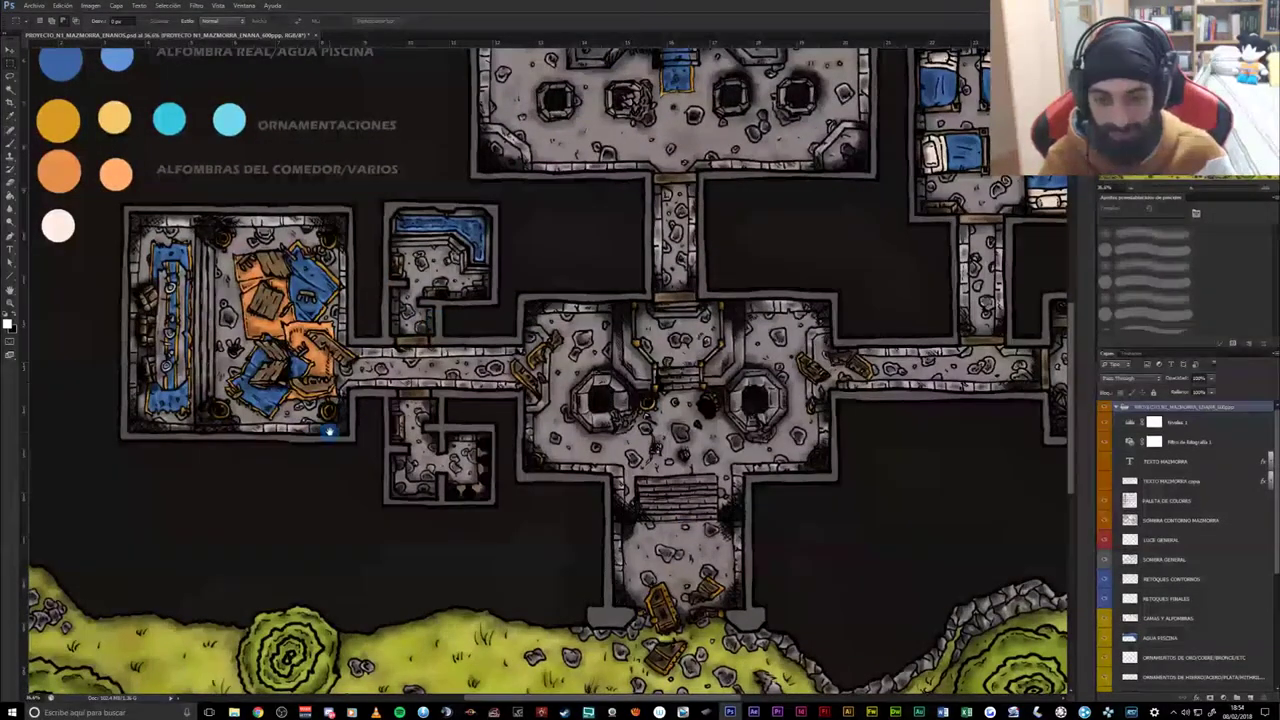
{"action": "mouse_move", "coordinate": [400, 486]}
{"action": "left_mouse_down"}
{"action": "mouse_move", "coordinate": [327, 384]}
{"action": "mouse_move", "coordinate": [483, 437]}
{"action": "left_mouse_up"}
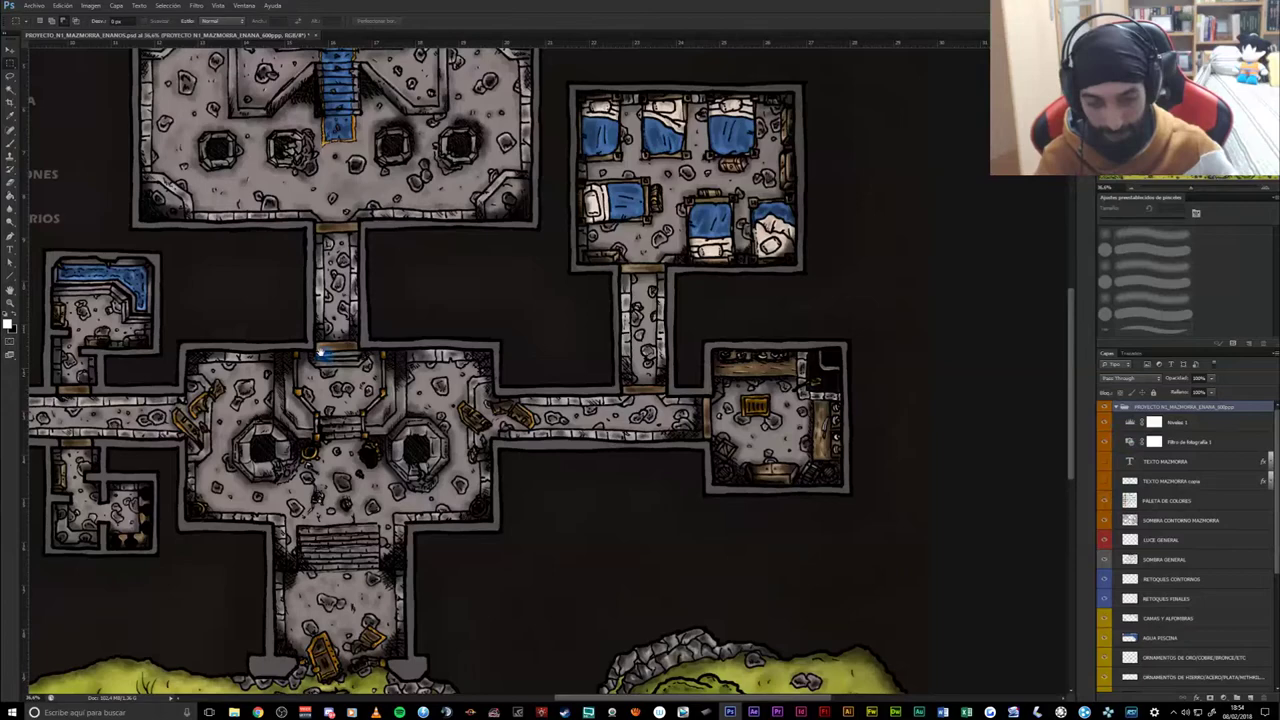
{"action": "scroll", "coordinate": [845, 530], "scroll_direction": "down", "scroll_amount": 2}
{"action": "scroll", "coordinate": [597, 452], "scroll_direction": "up", "scroll_amount": 1}
{"action": "scroll", "coordinate": [597, 452], "scroll_direction": "down", "scroll_amount": 1}
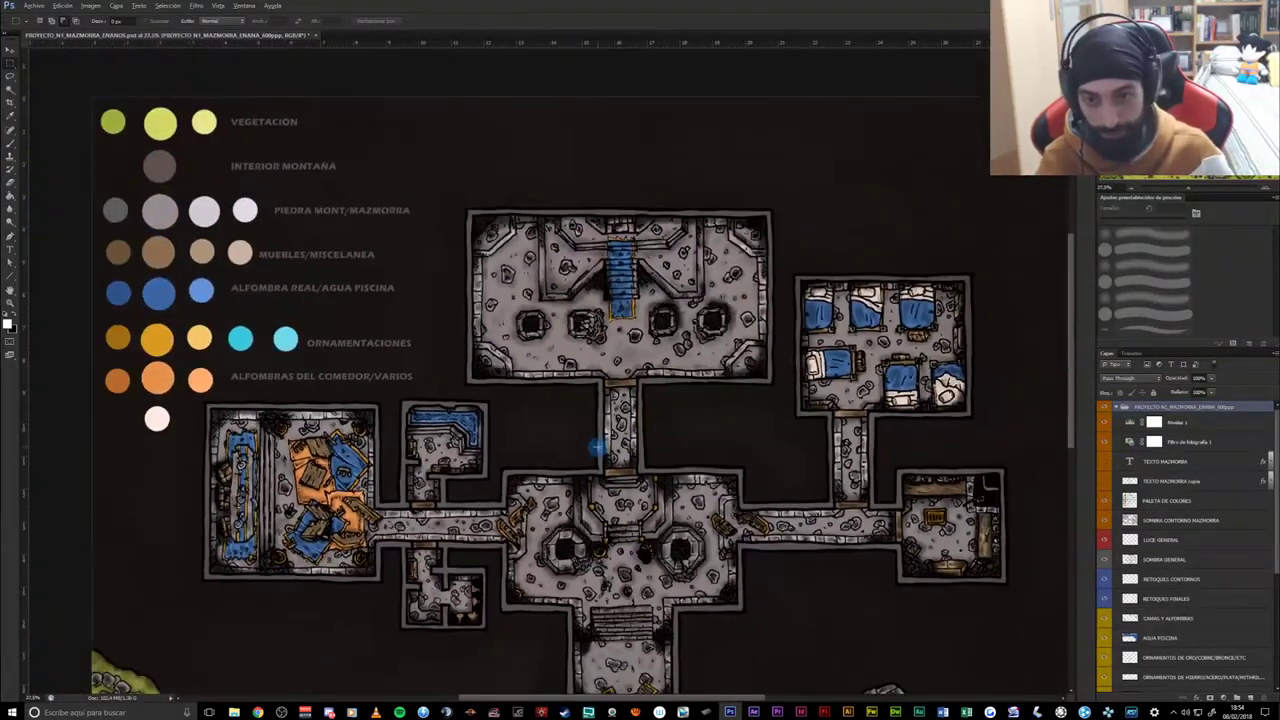
{"action": "scroll", "coordinate": [686, 461], "scroll_direction": "up", "scroll_amount": 1}
{"action": "scroll", "coordinate": [686, 460], "scroll_direction": "up", "scroll_amount": 1}
{"action": "scroll", "coordinate": [686, 458], "scroll_direction": "down", "scroll_amount": 1}
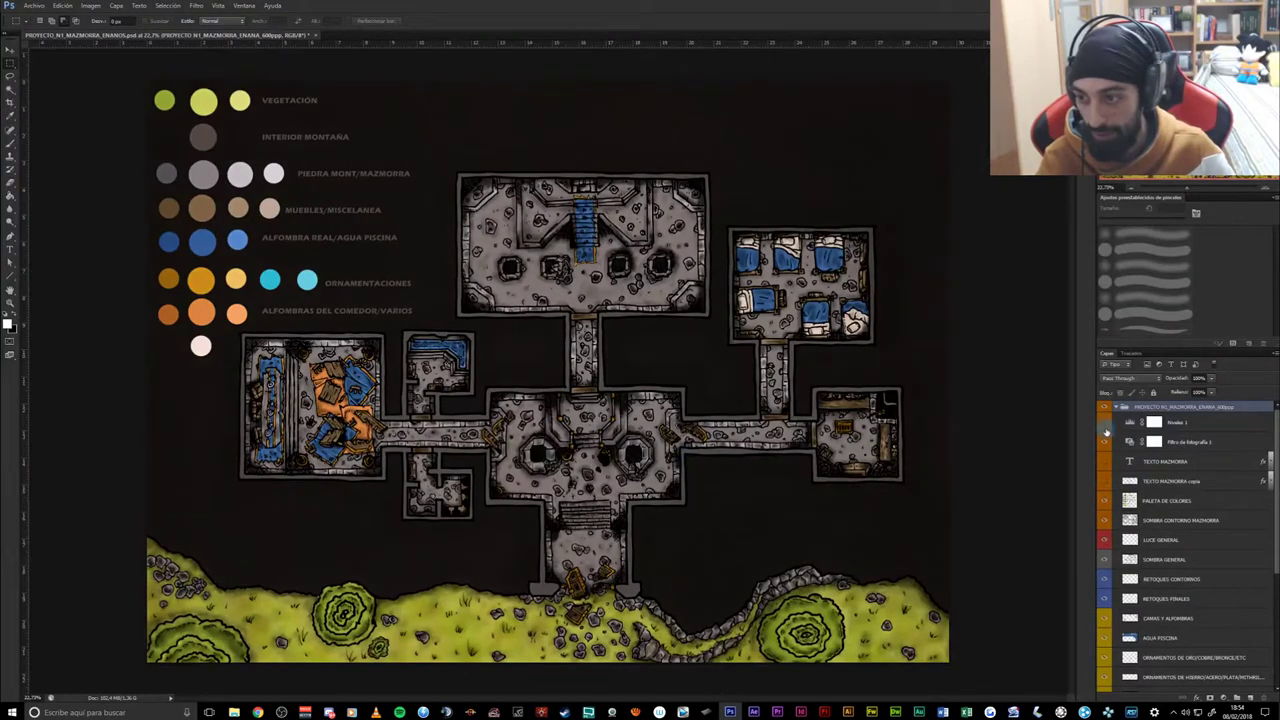
{"action": "left_click", "coordinate": [1103, 424]}
{"action": "left_click", "coordinate": [1103, 424]}
{"action": "left_click", "coordinate": [1103, 424]}
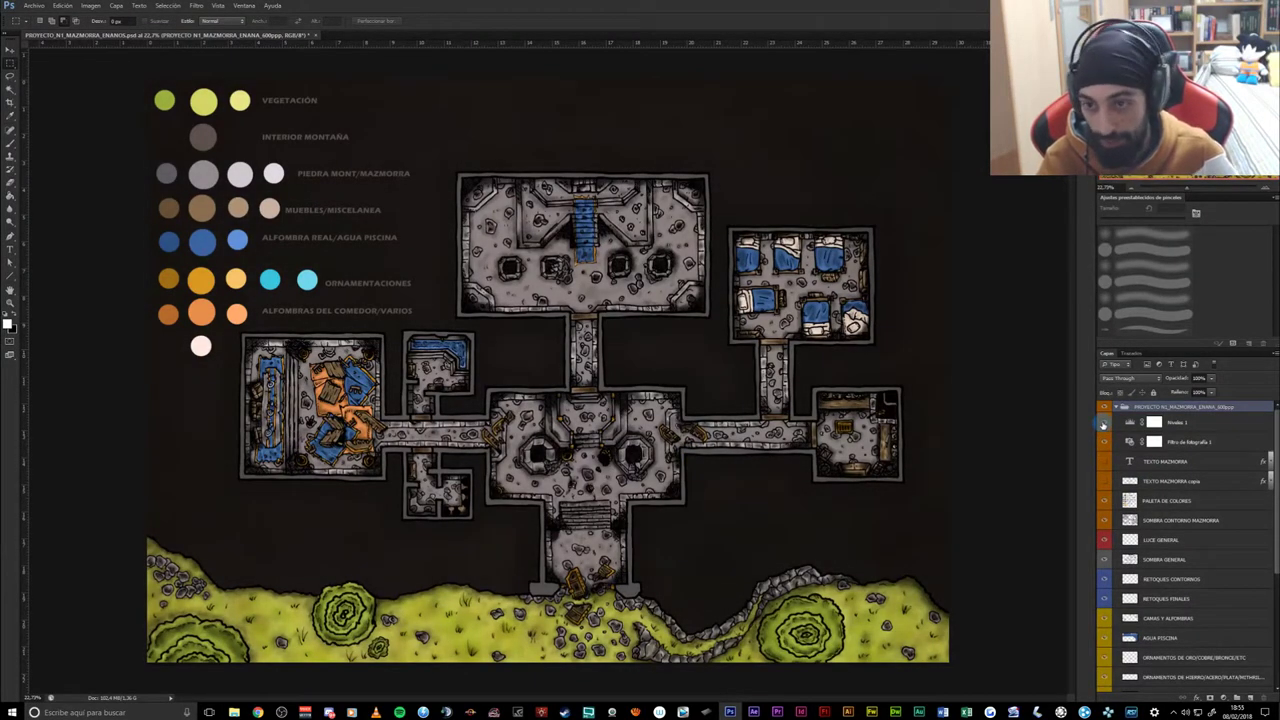
{"action": "left_click", "coordinate": [1103, 424]}
{"action": "left_click", "coordinate": [1103, 424]}
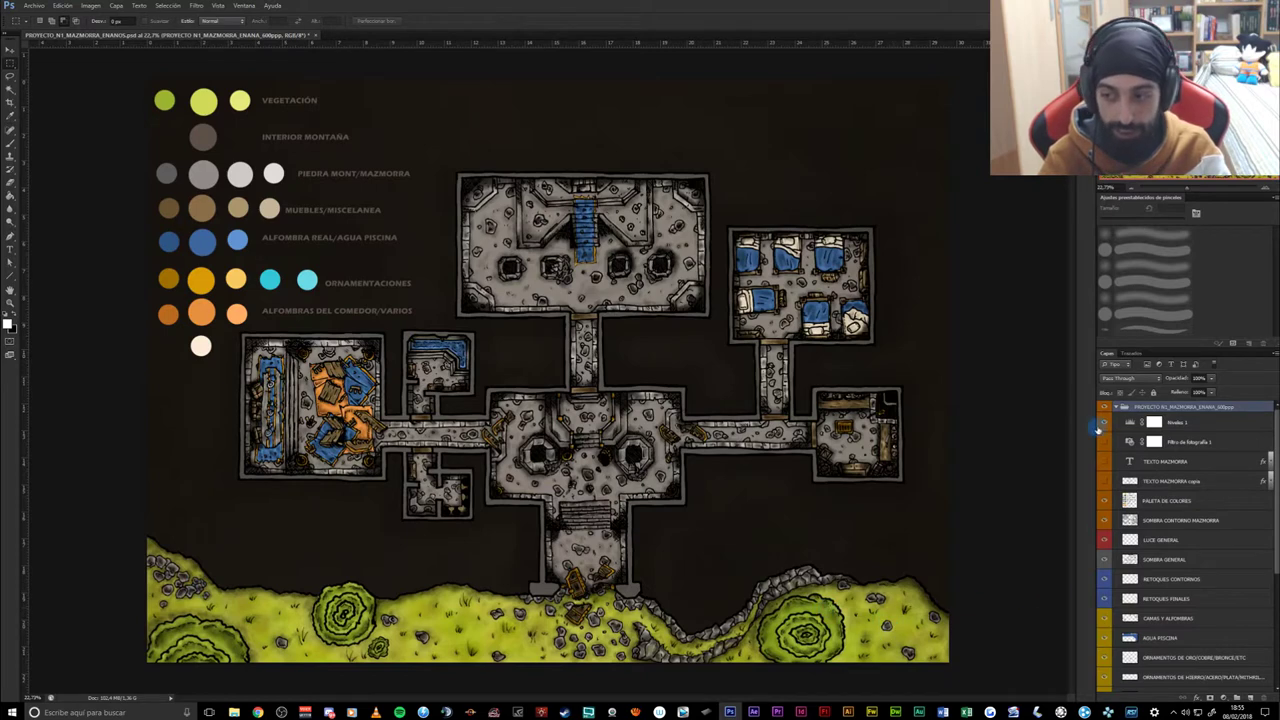
{"action": "left_click_drag", "start_coordinate": [1107, 440], "coordinate": [1106, 481]}
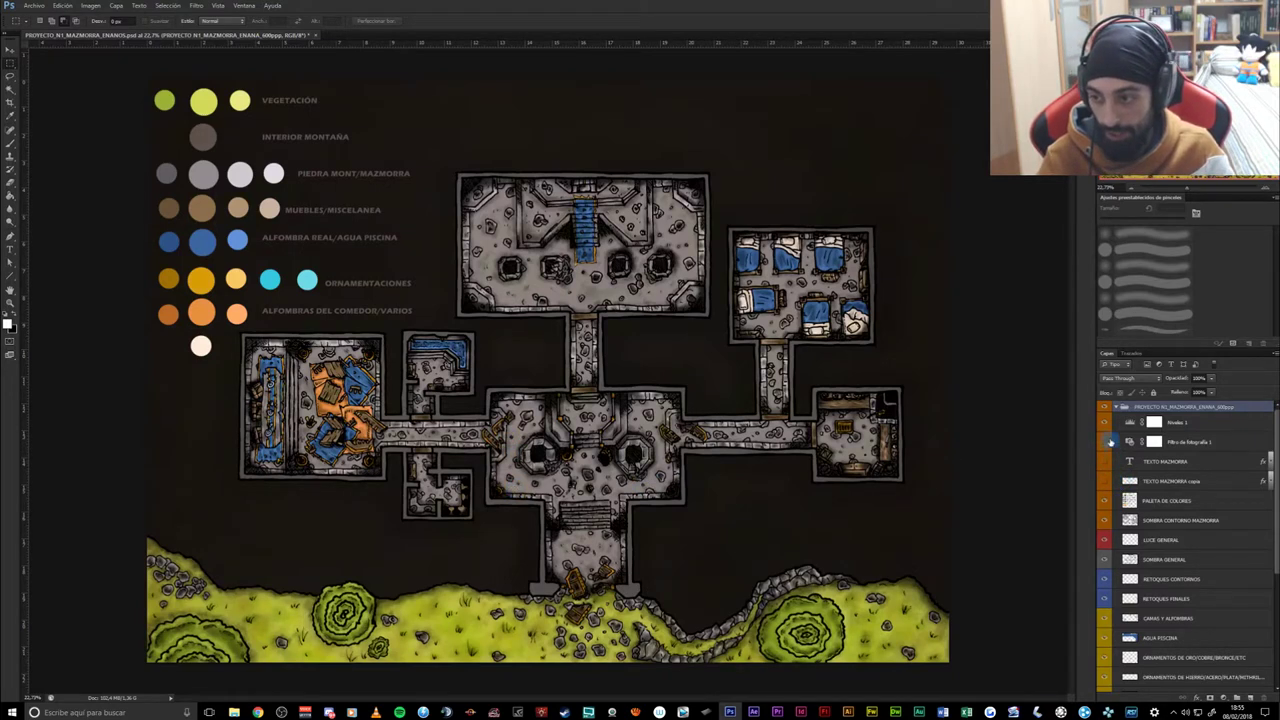
{"action": "left_click", "coordinate": [1105, 424]}
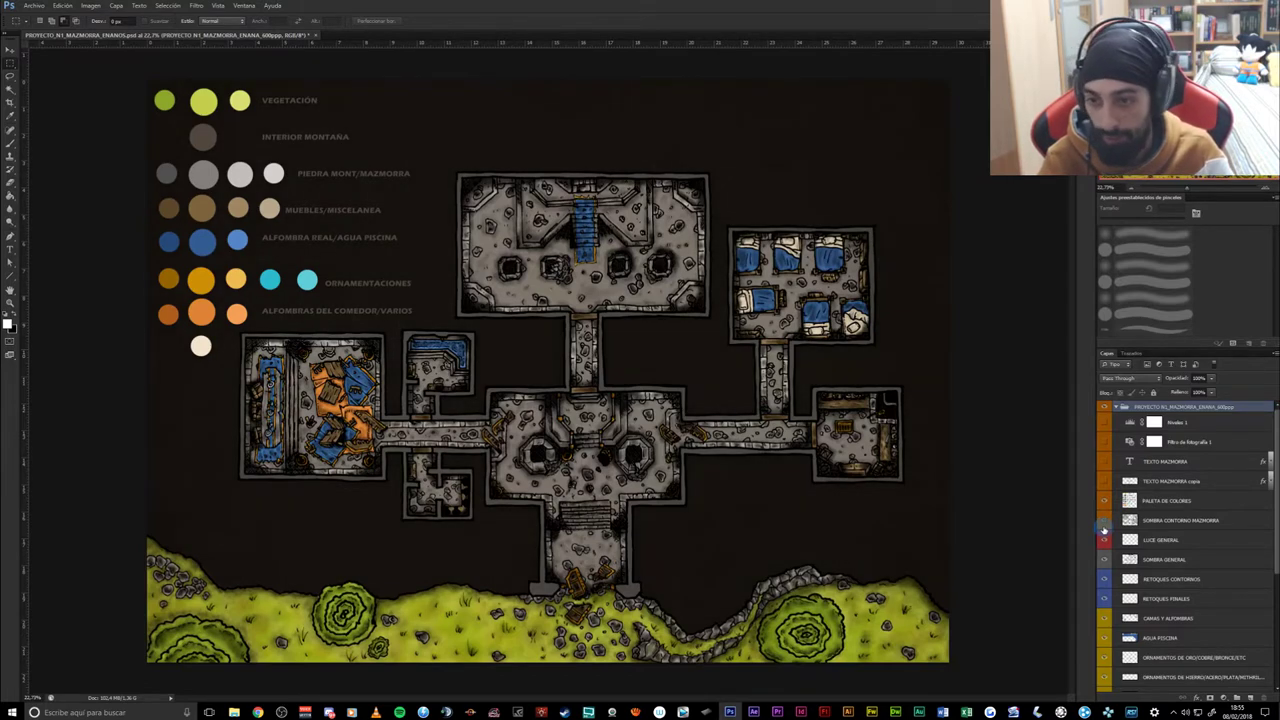
- Zoom out and select the LUCE GENERAL lighting layer
{"action": "scroll", "coordinate": [740, 409], "scroll_direction": "up", "scroll_amount": 3}
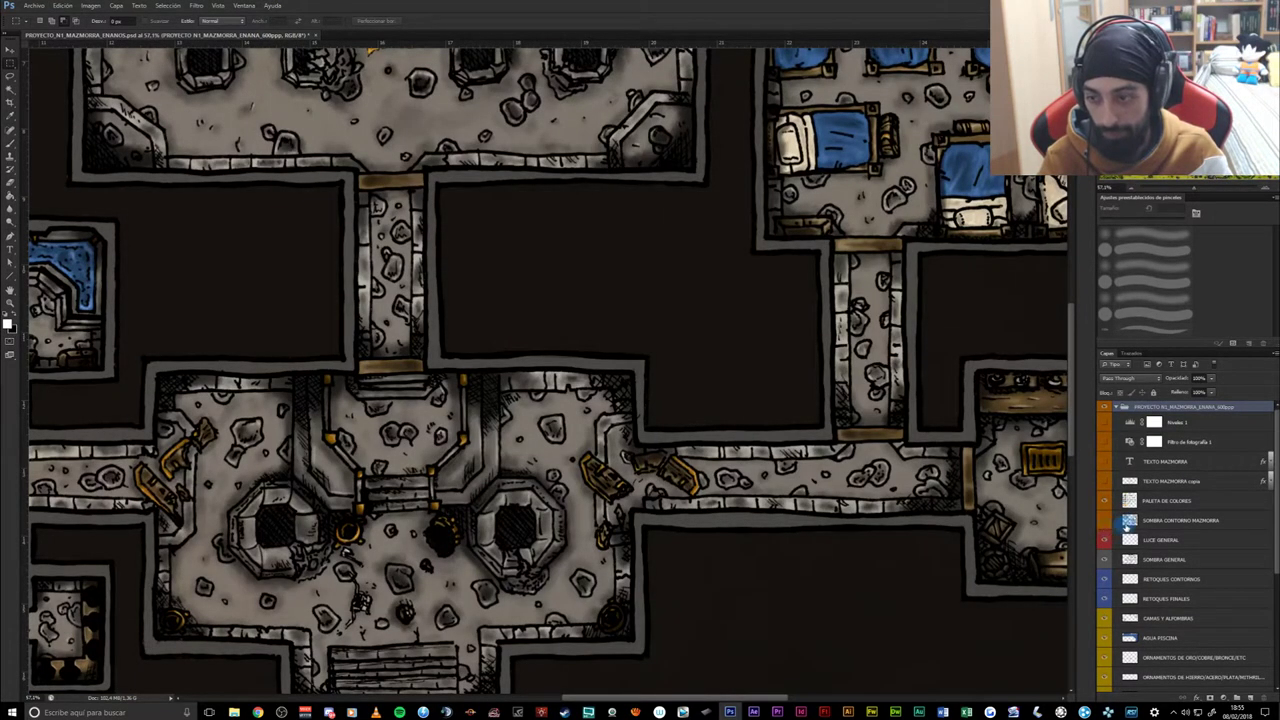
{"action": "scroll", "coordinate": [1128, 528], "scroll_direction": "down", "scroll_amount": 1}
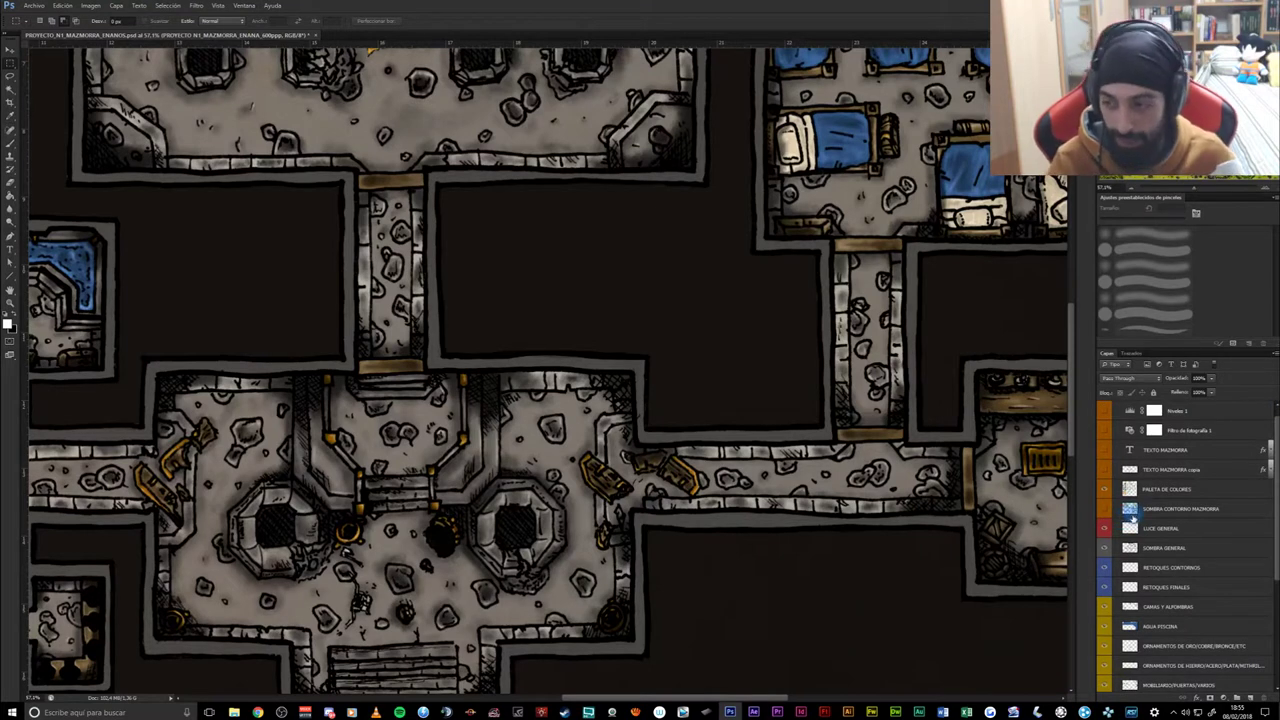
{"action": "scroll", "coordinate": [1128, 496], "scroll_direction": "down", "scroll_amount": 2}
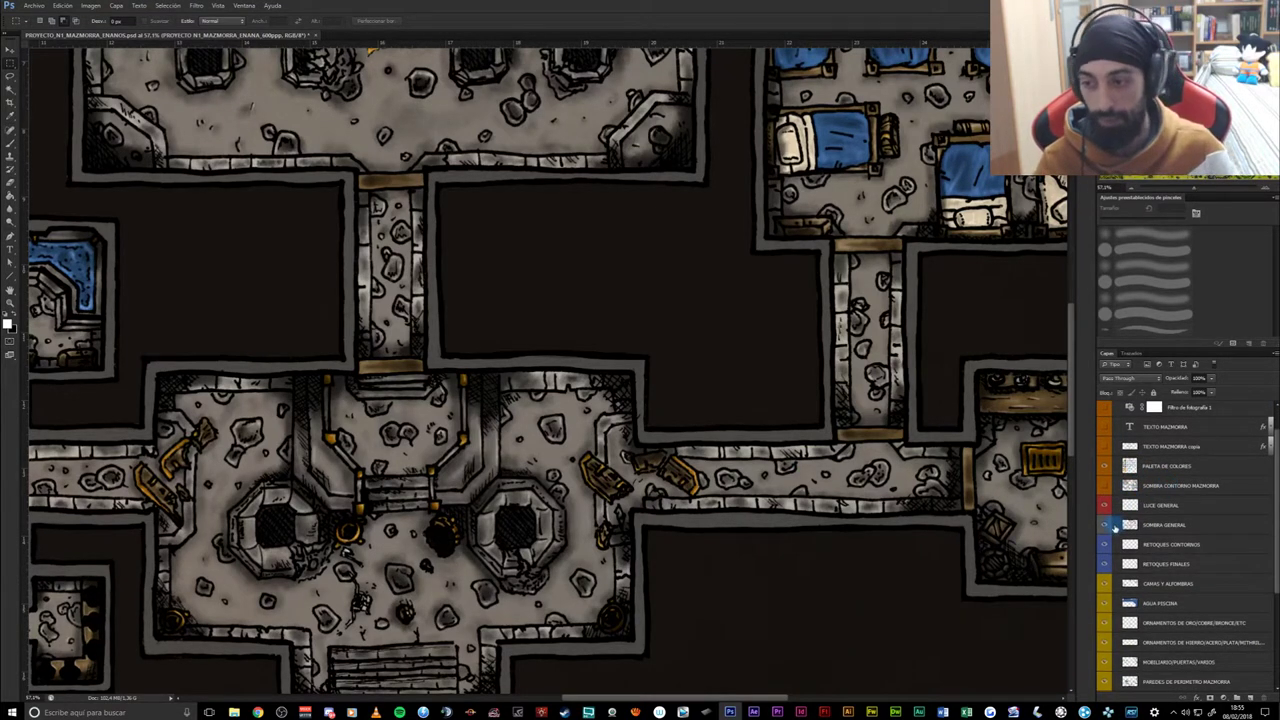
{"action": "scroll", "coordinate": [694, 415], "scroll_direction": "down", "scroll_amount": 3}
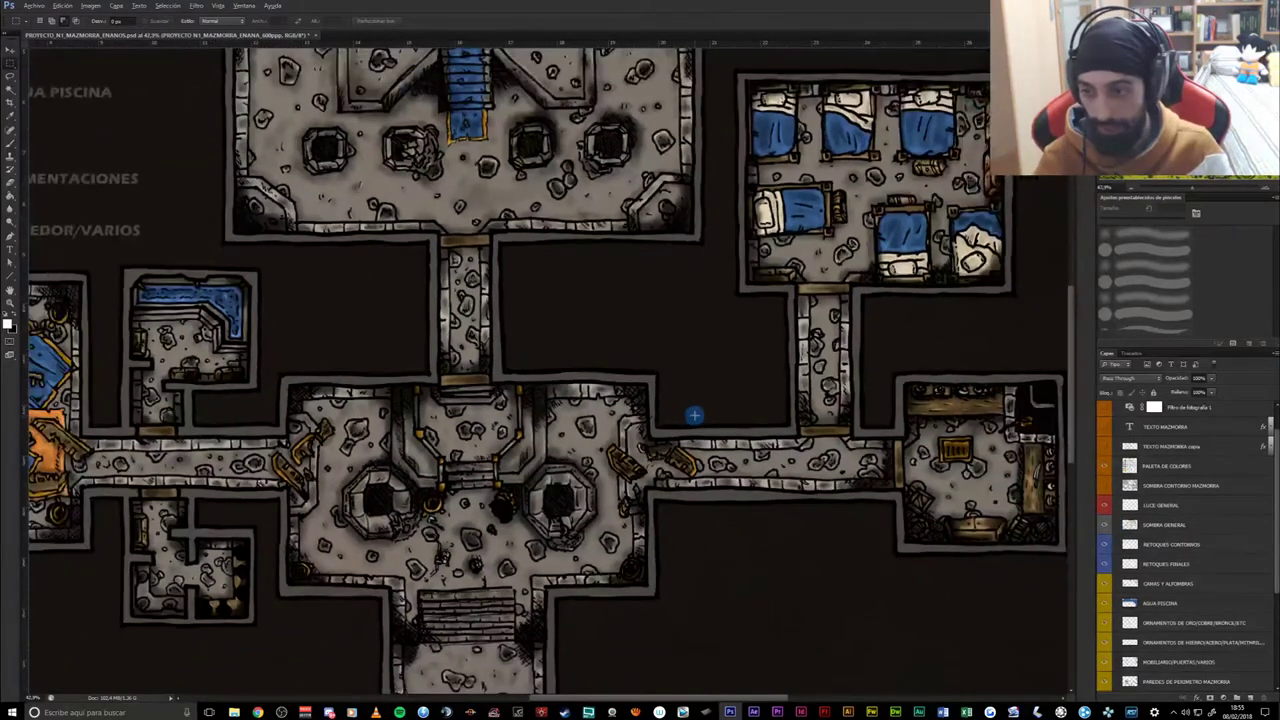
{"action": "scroll", "coordinate": [1175, 520], "scroll_direction": "down", "scroll_amount": 1}
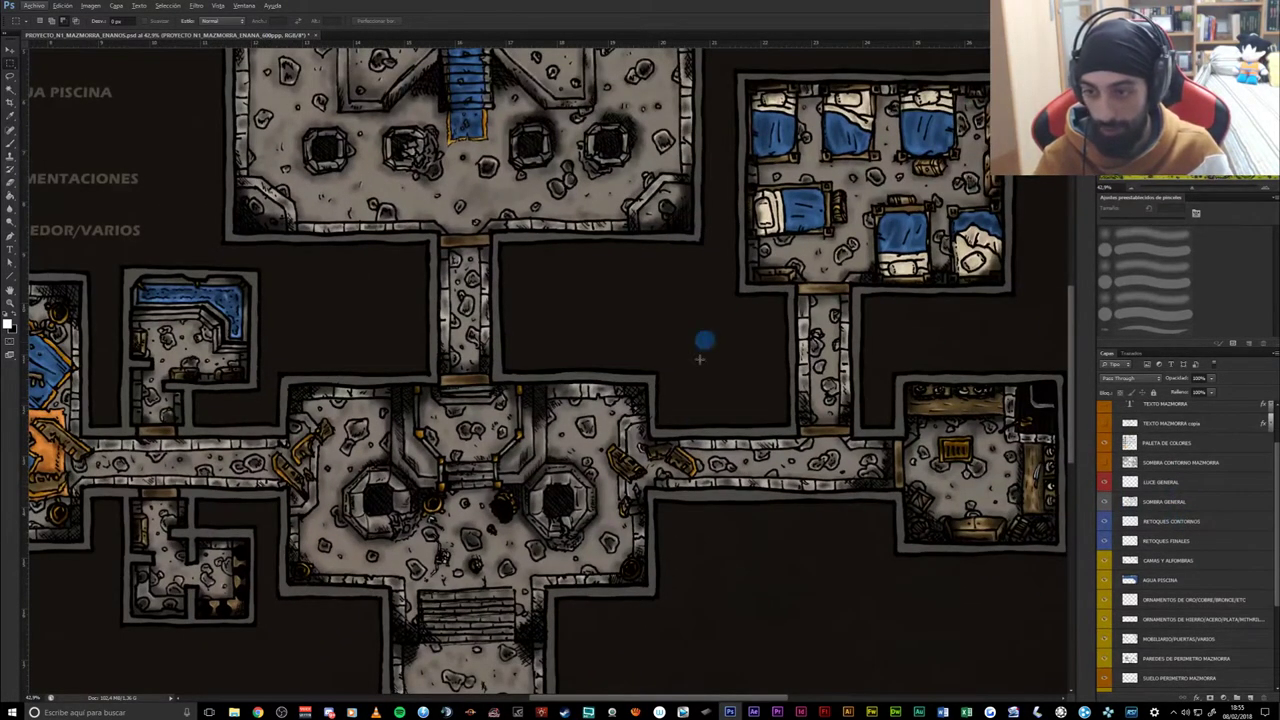
{"action": "scroll", "coordinate": [1125, 496], "scroll_direction": "down", "scroll_amount": 1}
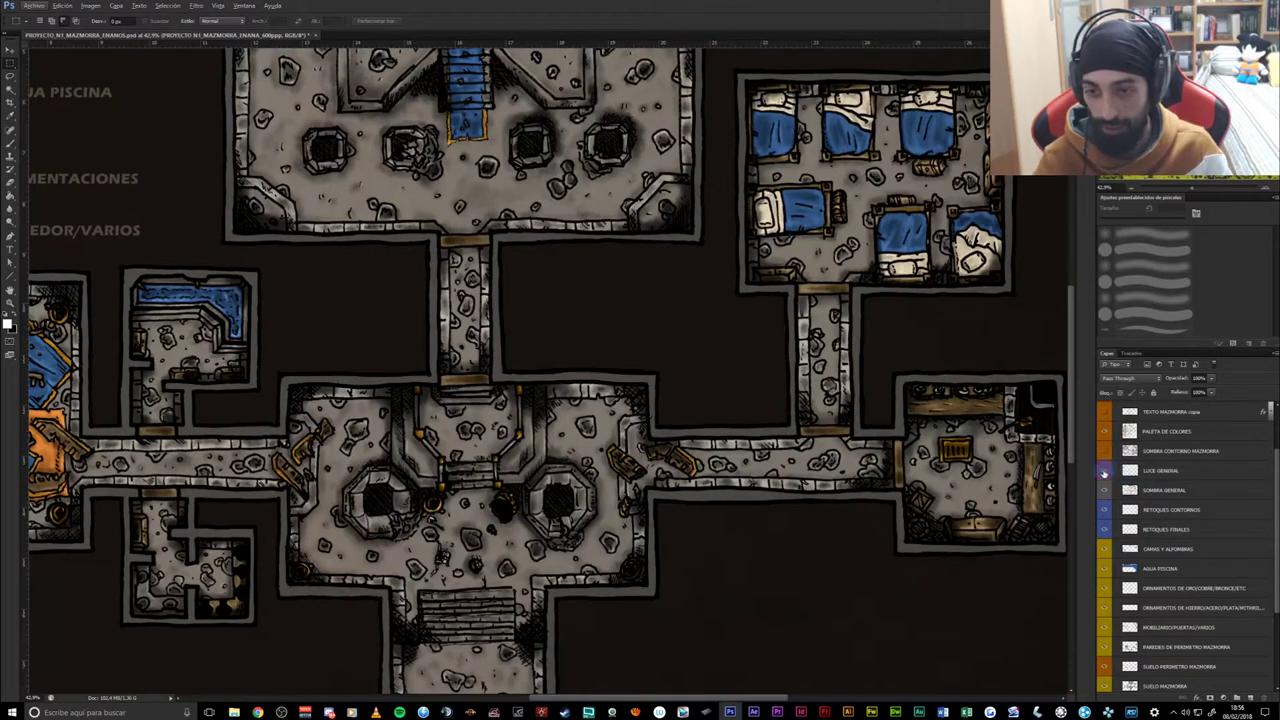
{"action": "left_click", "coordinate": [1159, 476]}
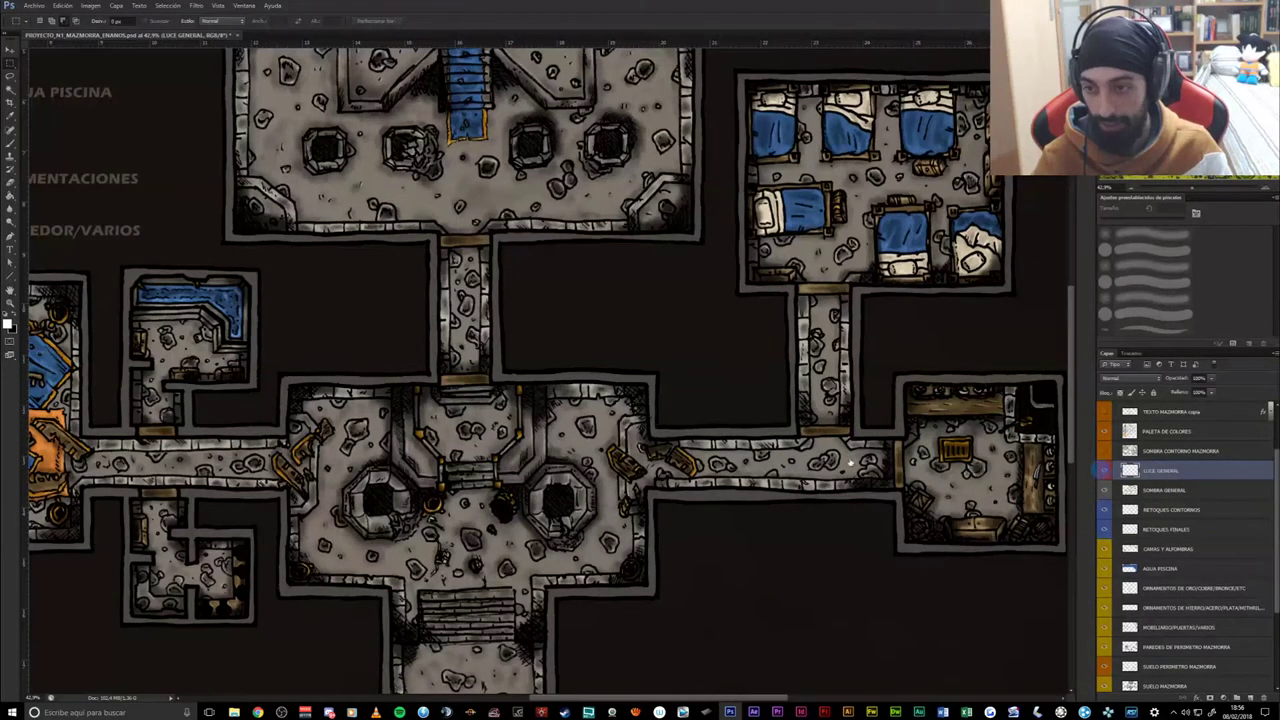
- Toggle LUCE GENERAL's visibility to compare the map, leaving the layer hidden
{"action": "scroll", "coordinate": [740, 462], "scroll_direction": "down", "scroll_amount": 3, "text": "alt"}
{"action": "left_click", "coordinate": [1105, 471]}
{"action": "left_click", "coordinate": [1105, 471]}
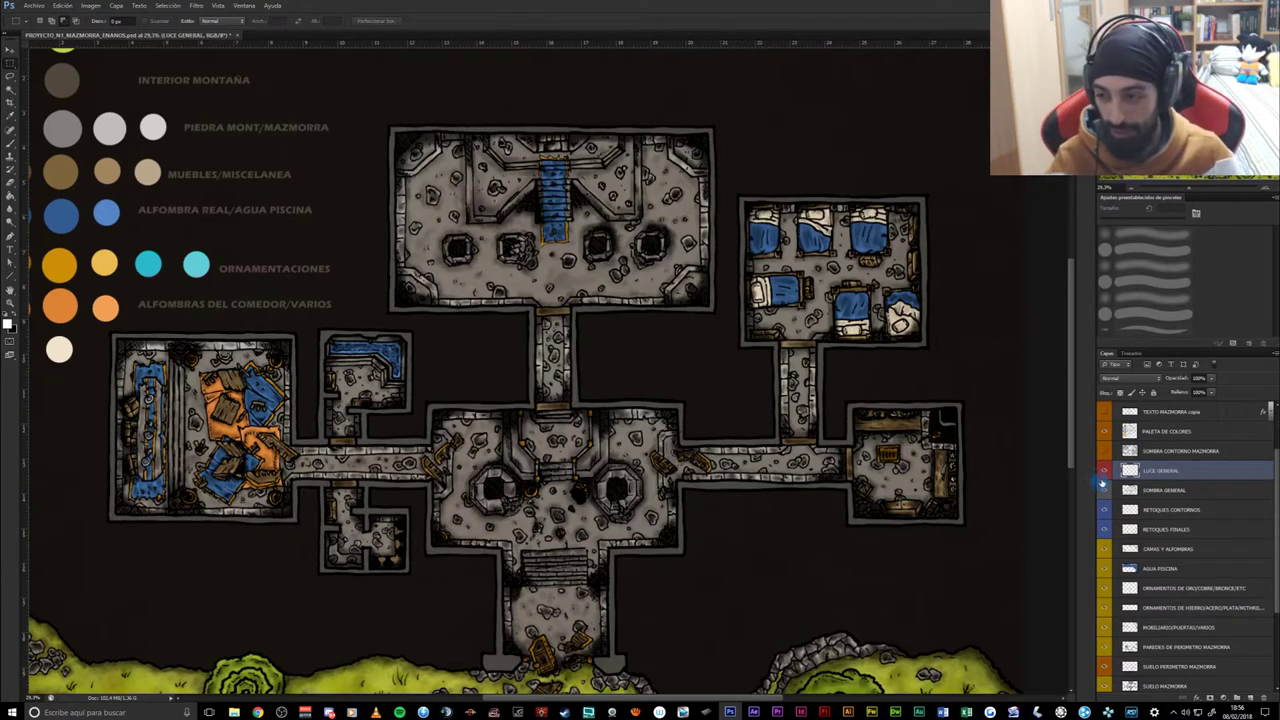
{"action": "left_click", "coordinate": [1105, 470]}
{"action": "left_click", "coordinate": [1105, 470]}
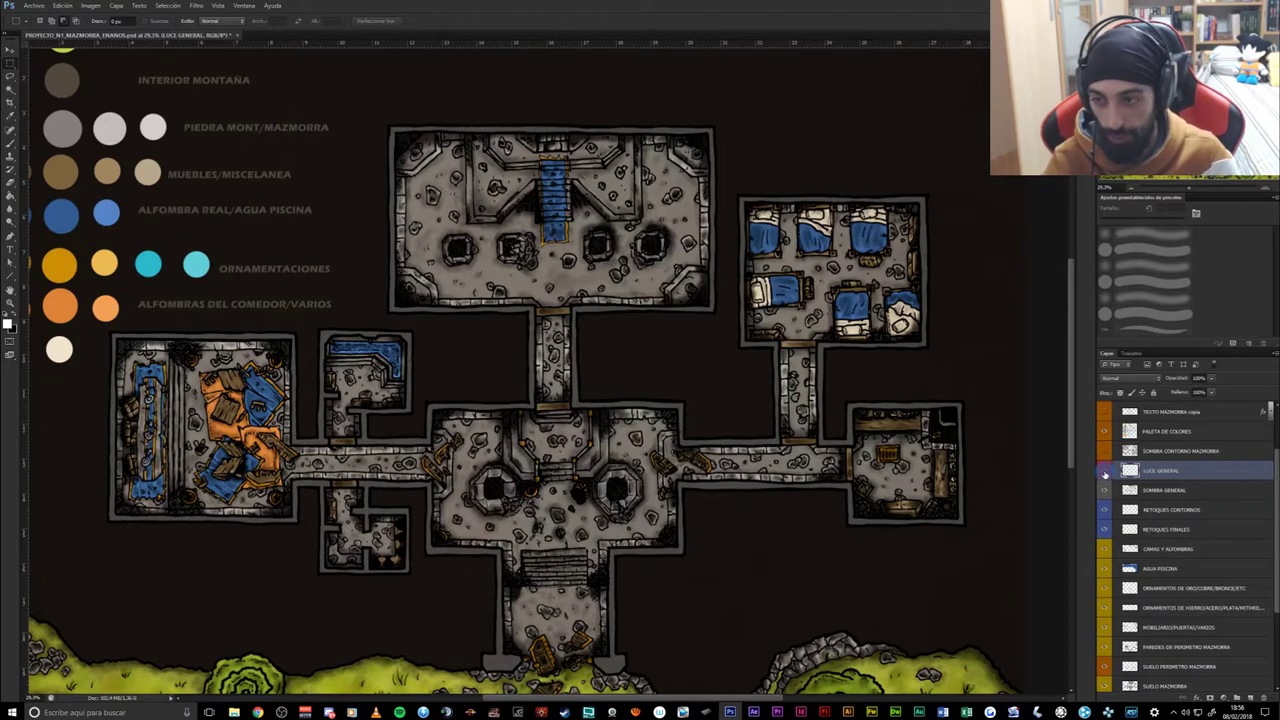
{"action": "left_click", "coordinate": [1105, 470]}
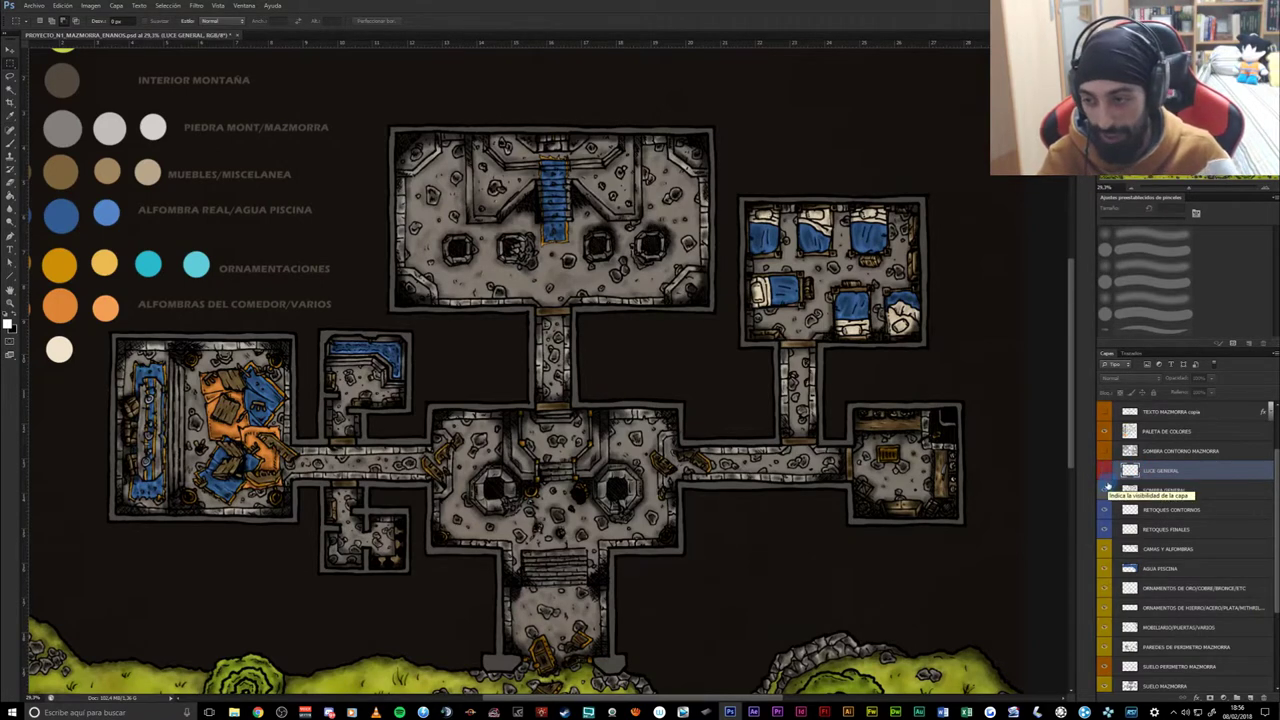
{"action": "left_click", "coordinate": [1104, 471]}
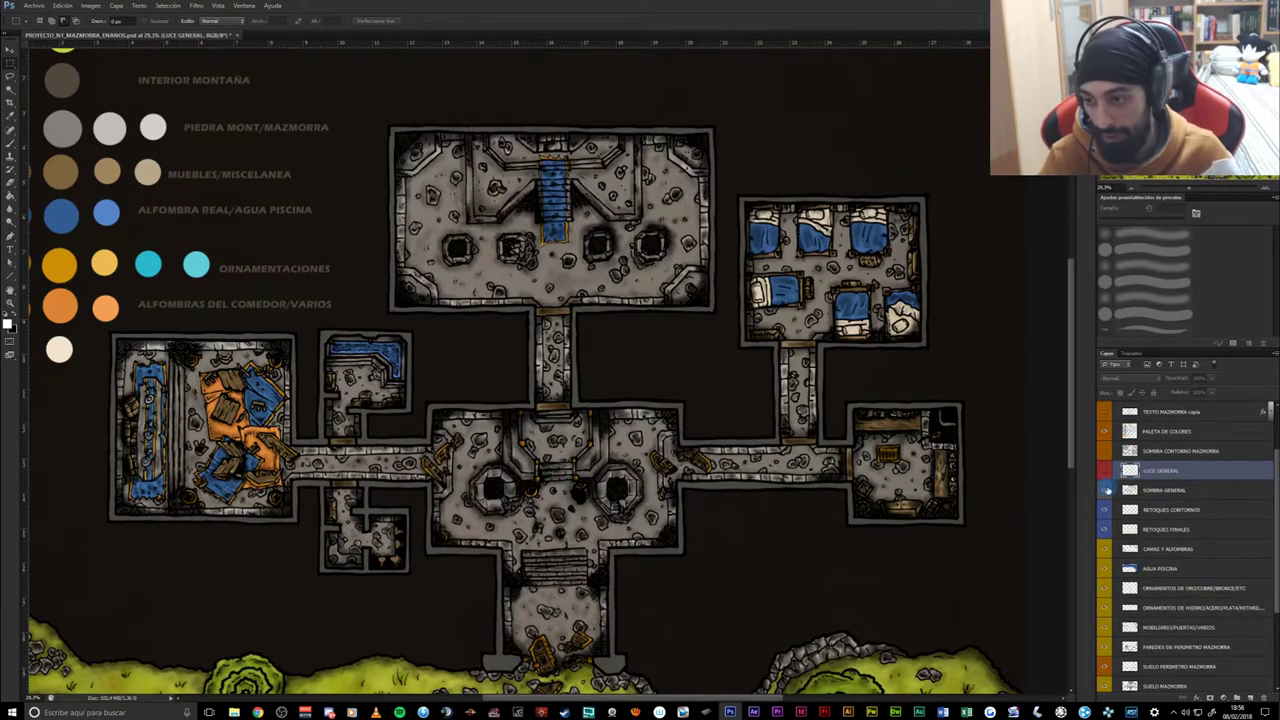
{"action": "scroll", "coordinate": [1107, 490], "scroll_direction": "down", "scroll_amount": 1}
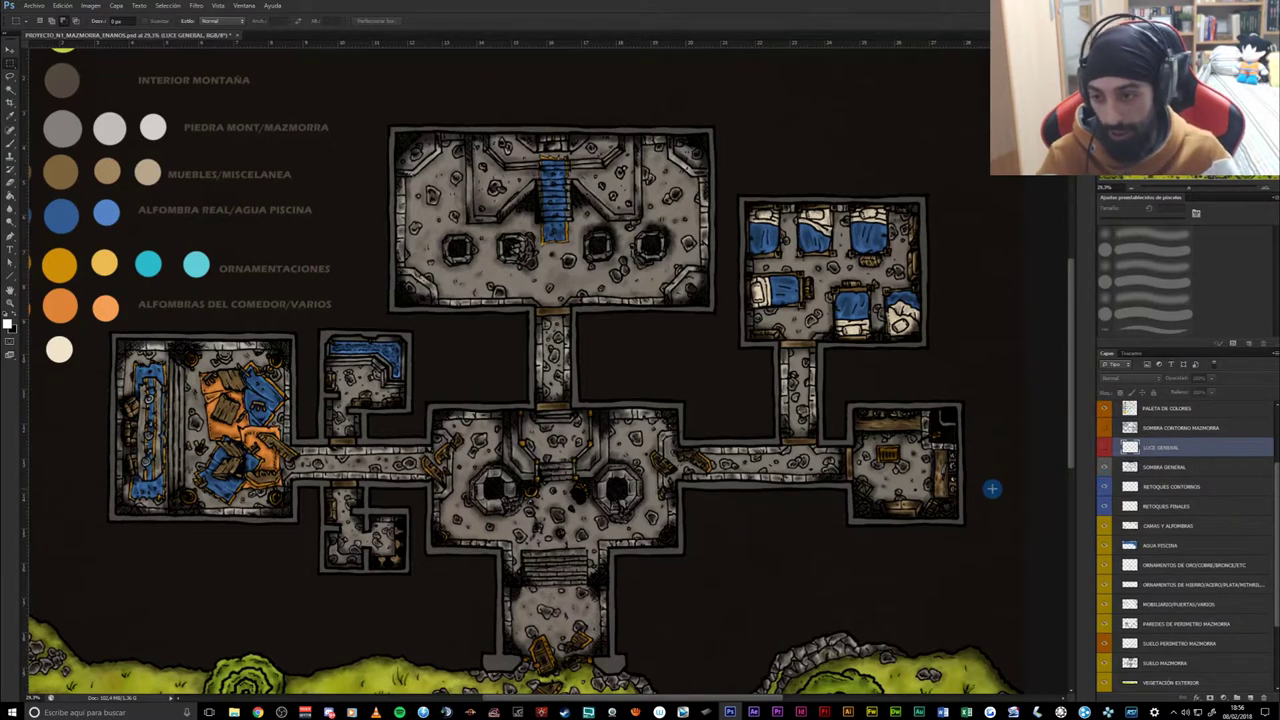
- Select SOMBRA GENERAL and toggle its visibility several times, ending with it hidden
{"action": "scroll", "coordinate": [992, 488], "scroll_direction": "down", "scroll_amount": 1}
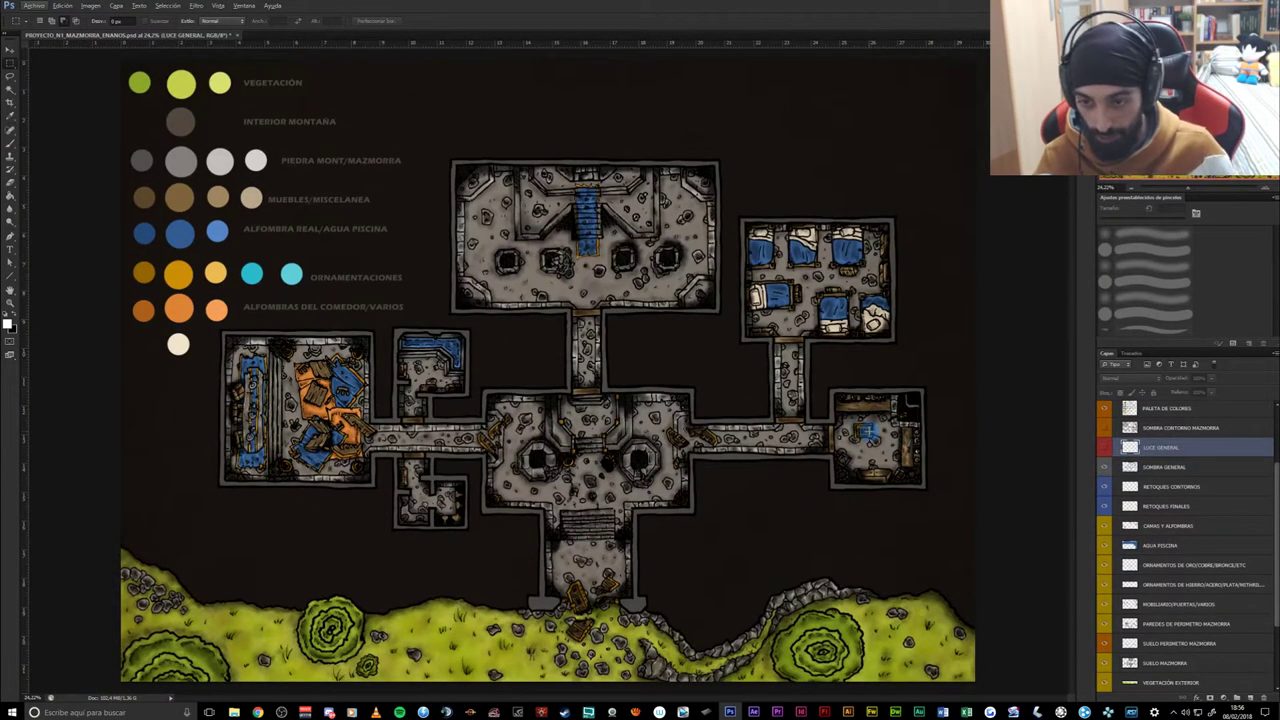
{"action": "left_click", "coordinate": [1135, 466]}
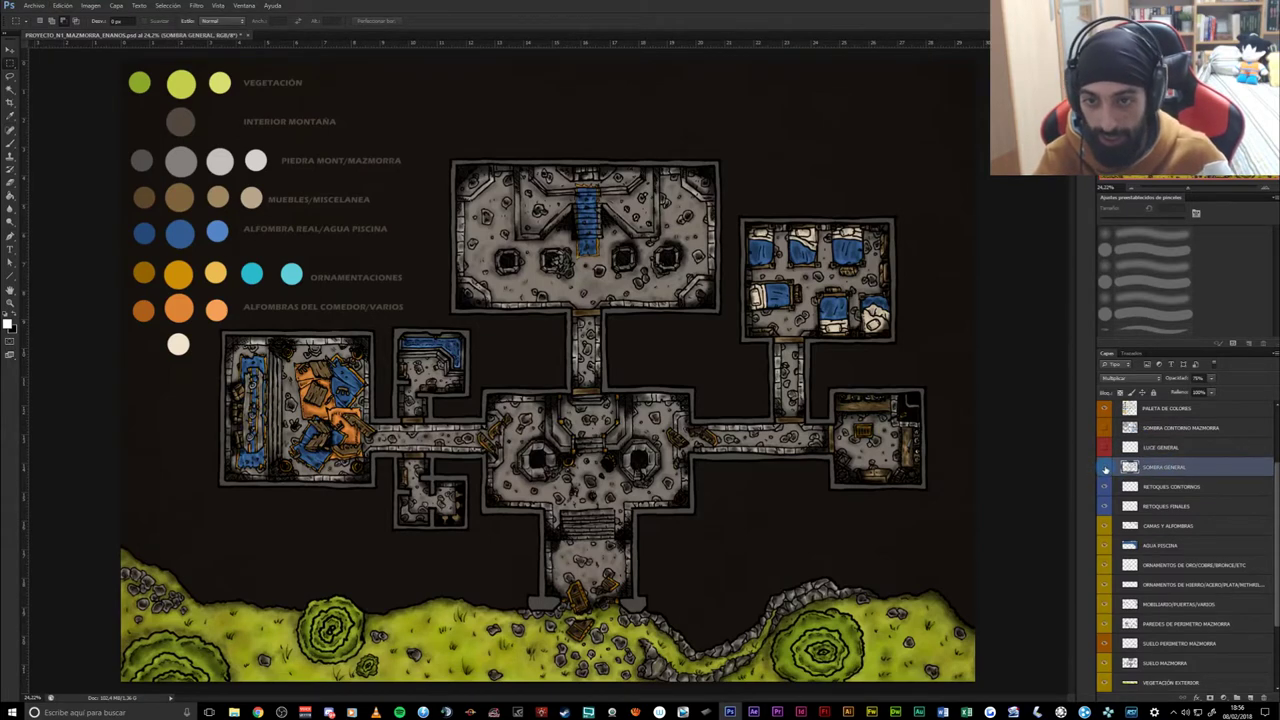
{"action": "left_click", "coordinate": [1105, 467]}
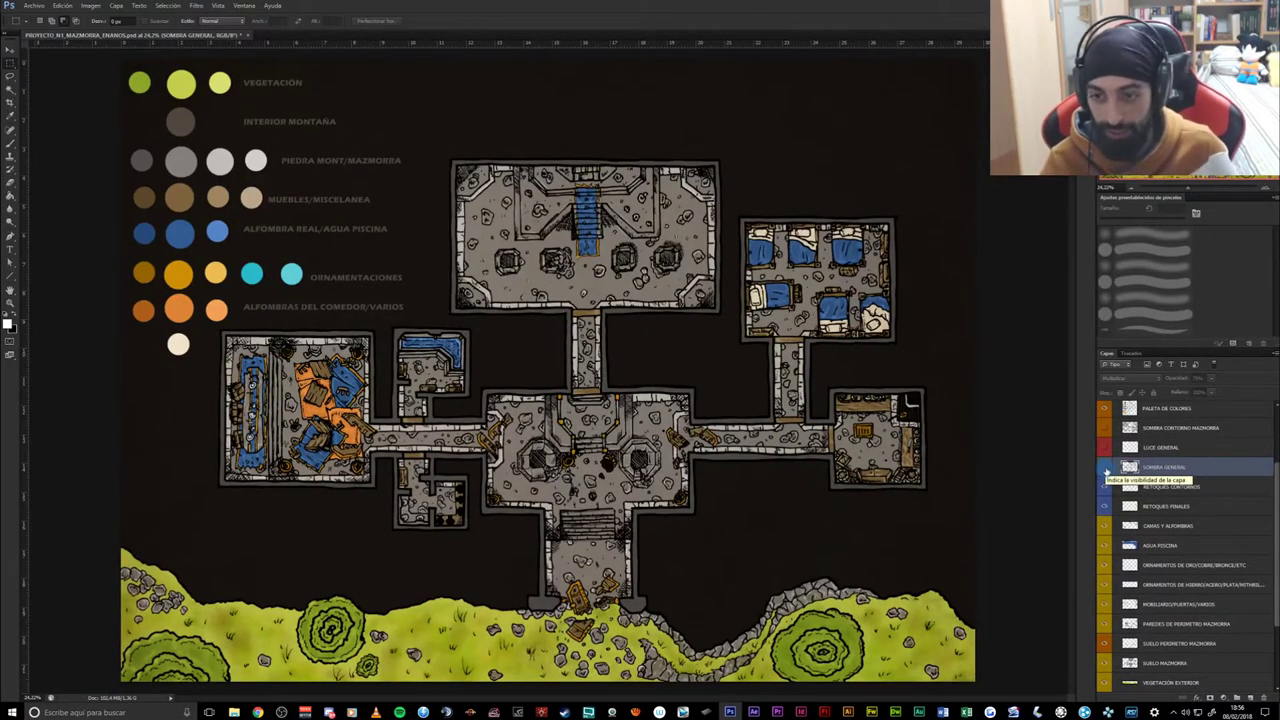
{"action": "left_click", "coordinate": [1105, 467]}
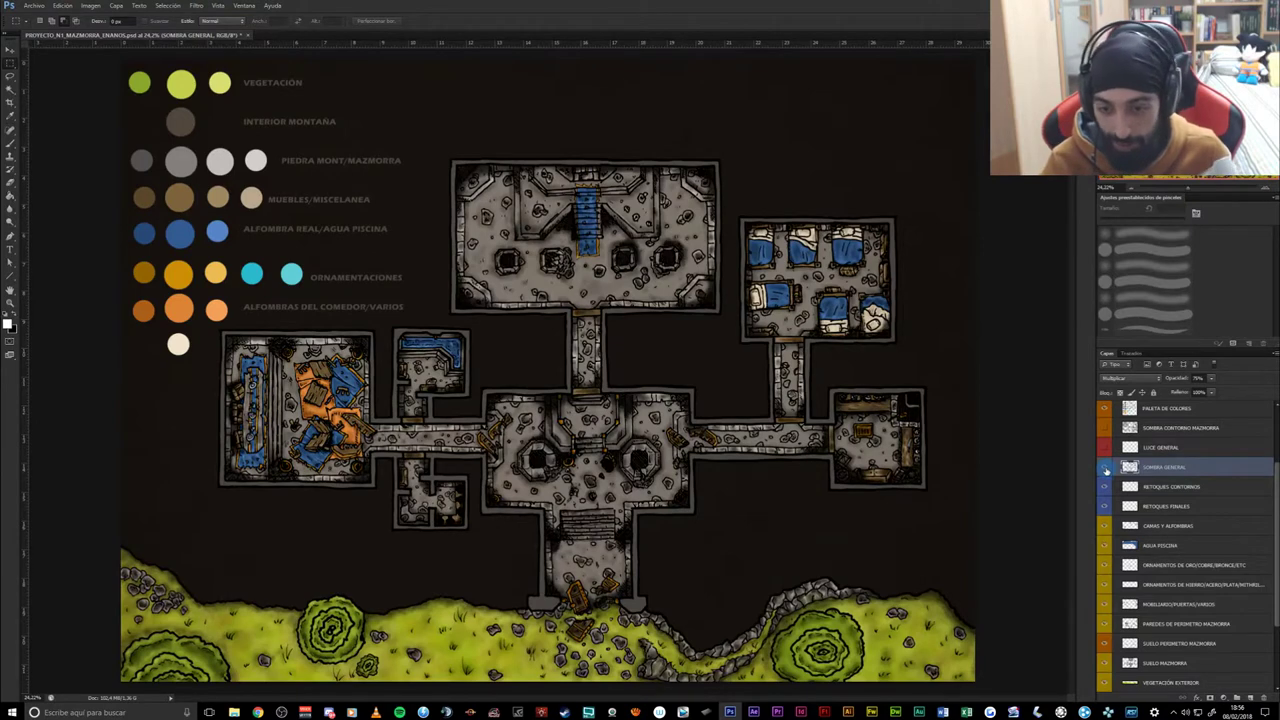
{"action": "left_click", "coordinate": [1105, 467]}
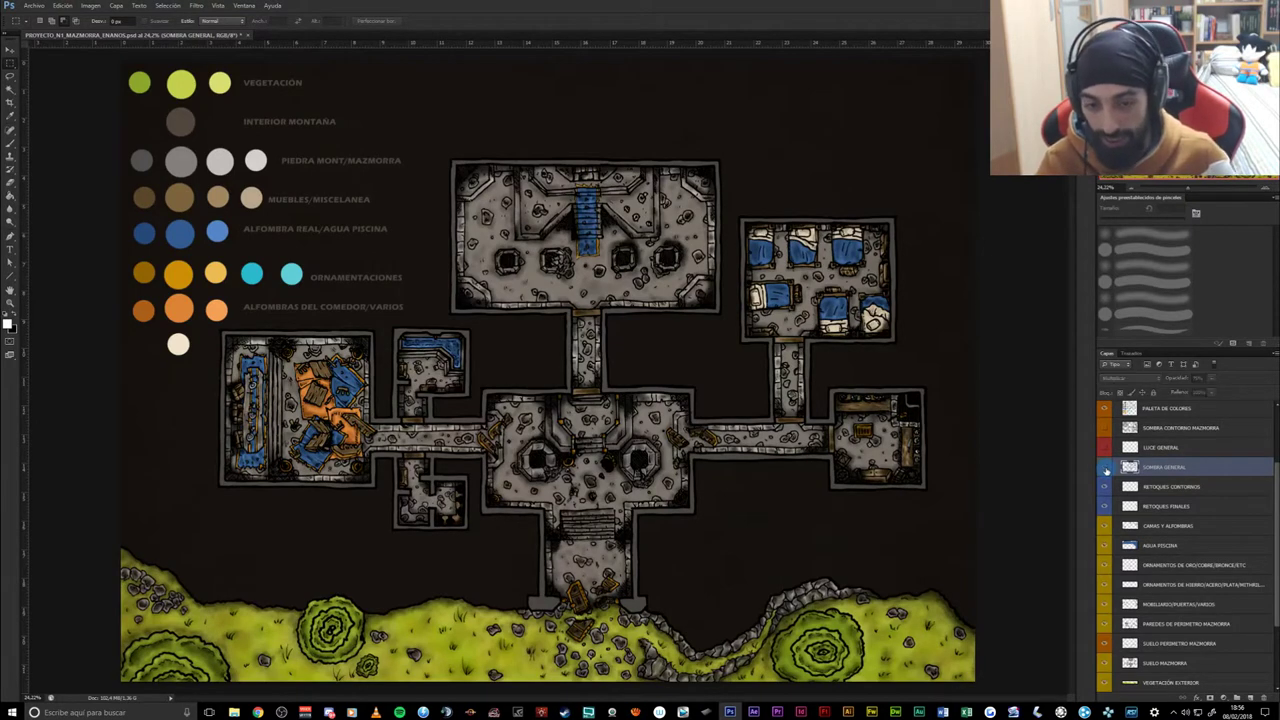
{"action": "left_click", "coordinate": [1105, 467]}
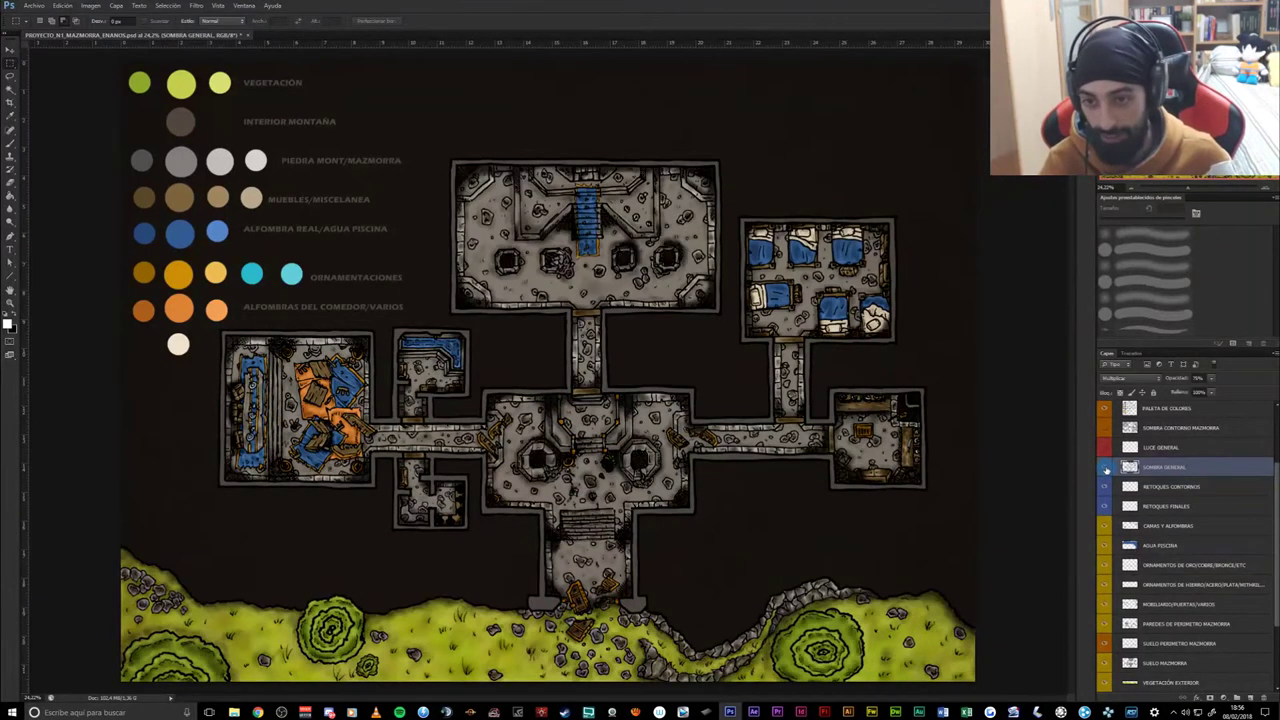
{"action": "left_click", "coordinate": [1105, 467]}
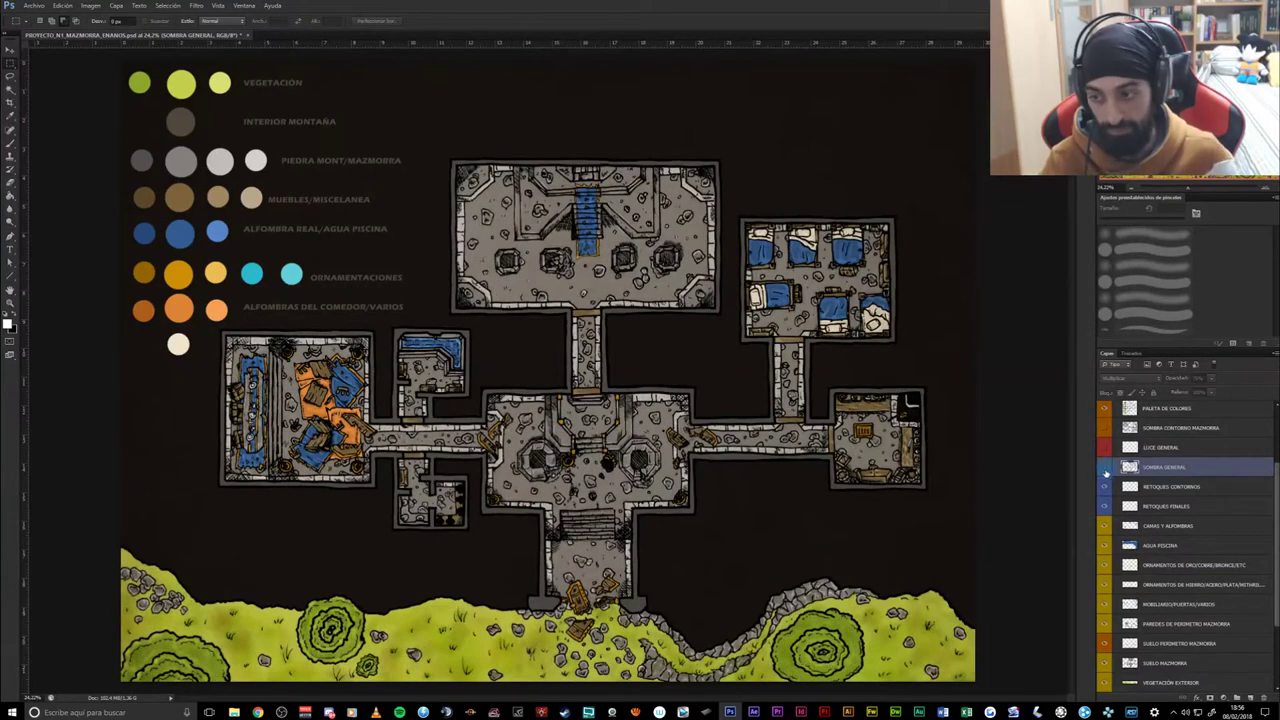
{"action": "scroll", "coordinate": [1103, 490], "scroll_direction": "down", "scroll_amount": 1}
{"action": "left_click", "coordinate": [1166, 471]}
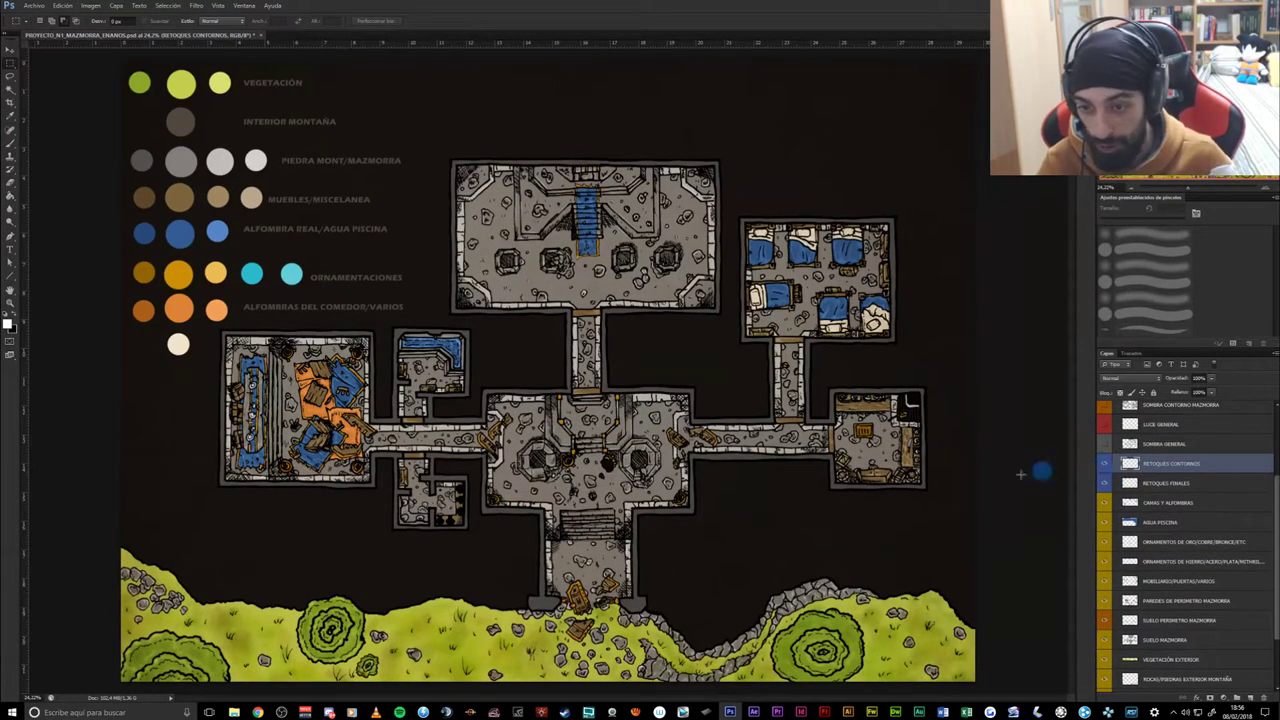
- Zoom into the central hall and toggle the SOMBRA GENERAL shadows to compare shading
{"action": "scroll", "coordinate": [690, 515], "scroll_direction": "up", "scroll_amount": 3}
{"action": "scroll", "coordinate": [685, 497], "scroll_direction": "up", "scroll_amount": 3}
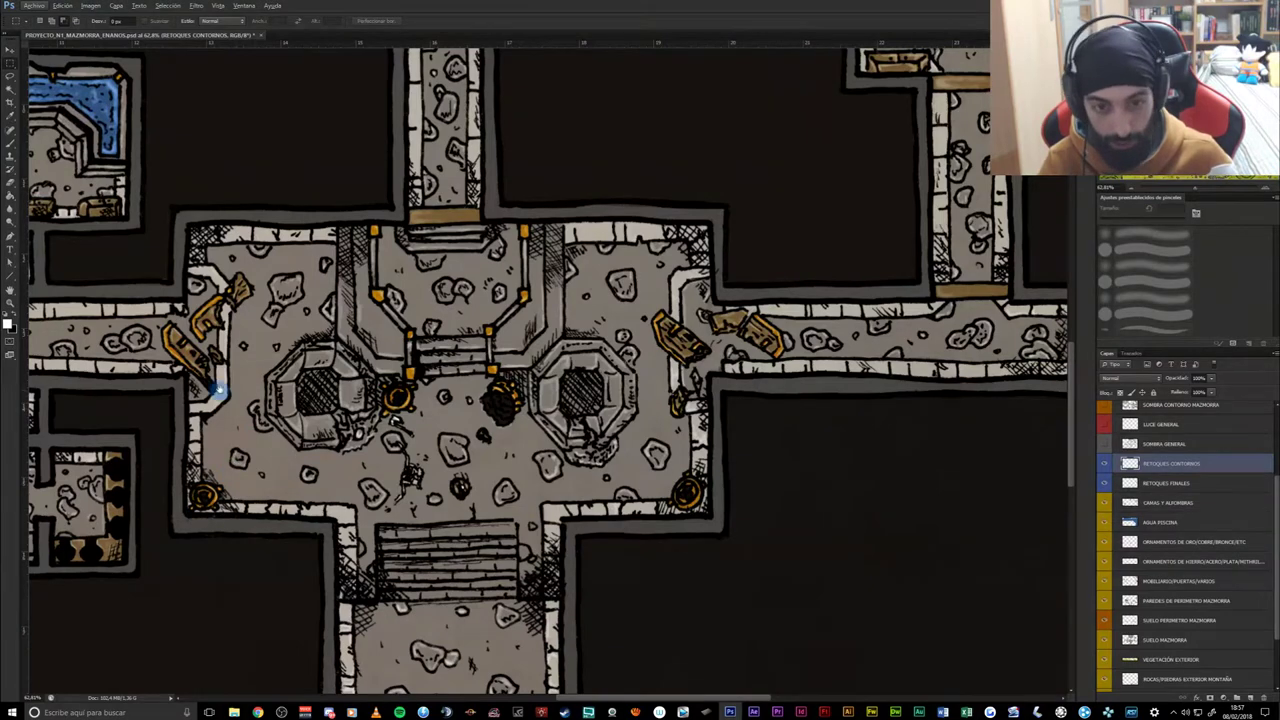
{"action": "left_click_drag", "start_coordinate": [218, 392], "coordinate": [344, 418]}
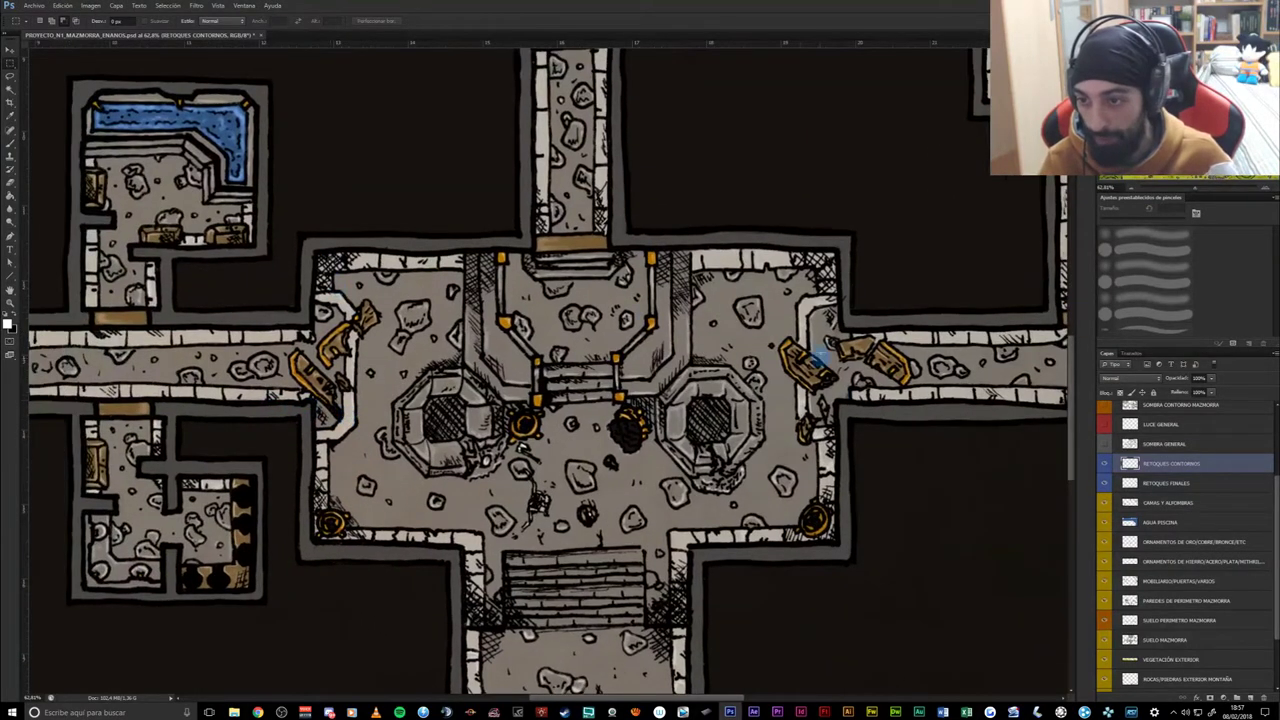
{"action": "left_click", "coordinate": [1102, 448]}
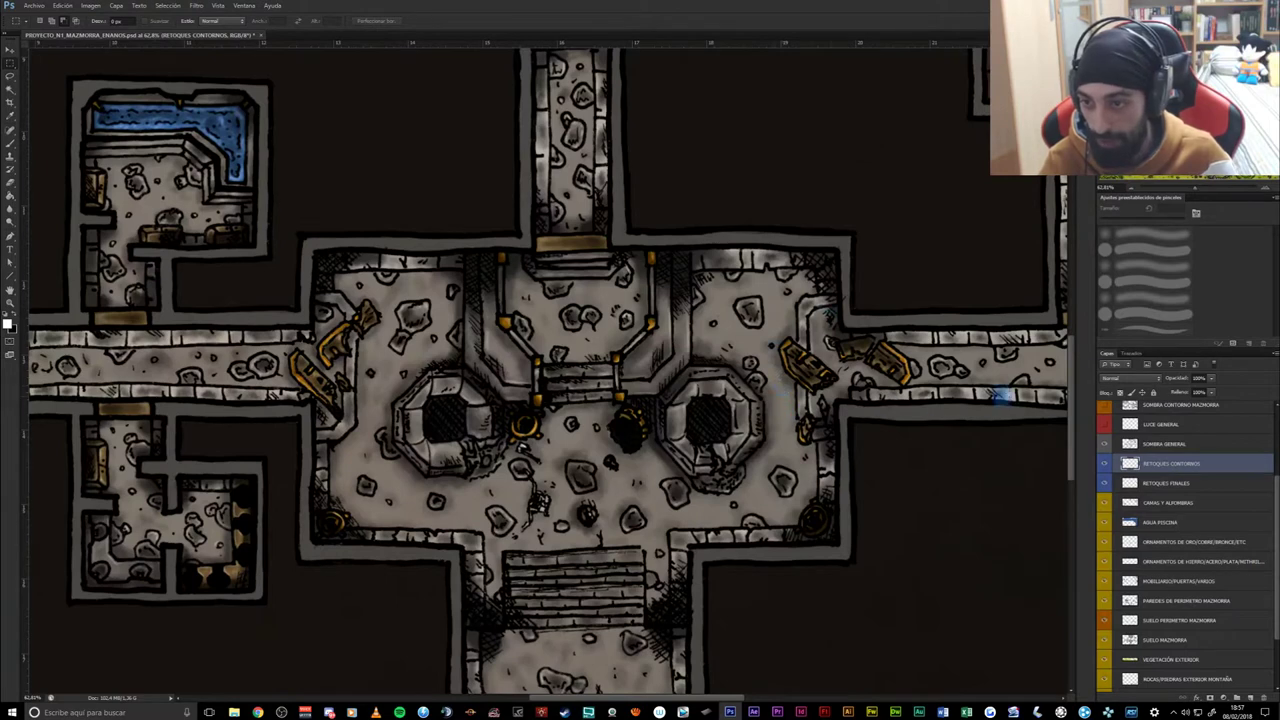
{"action": "scroll", "coordinate": [430, 570], "scroll_direction": "up", "scroll_amount": 1}
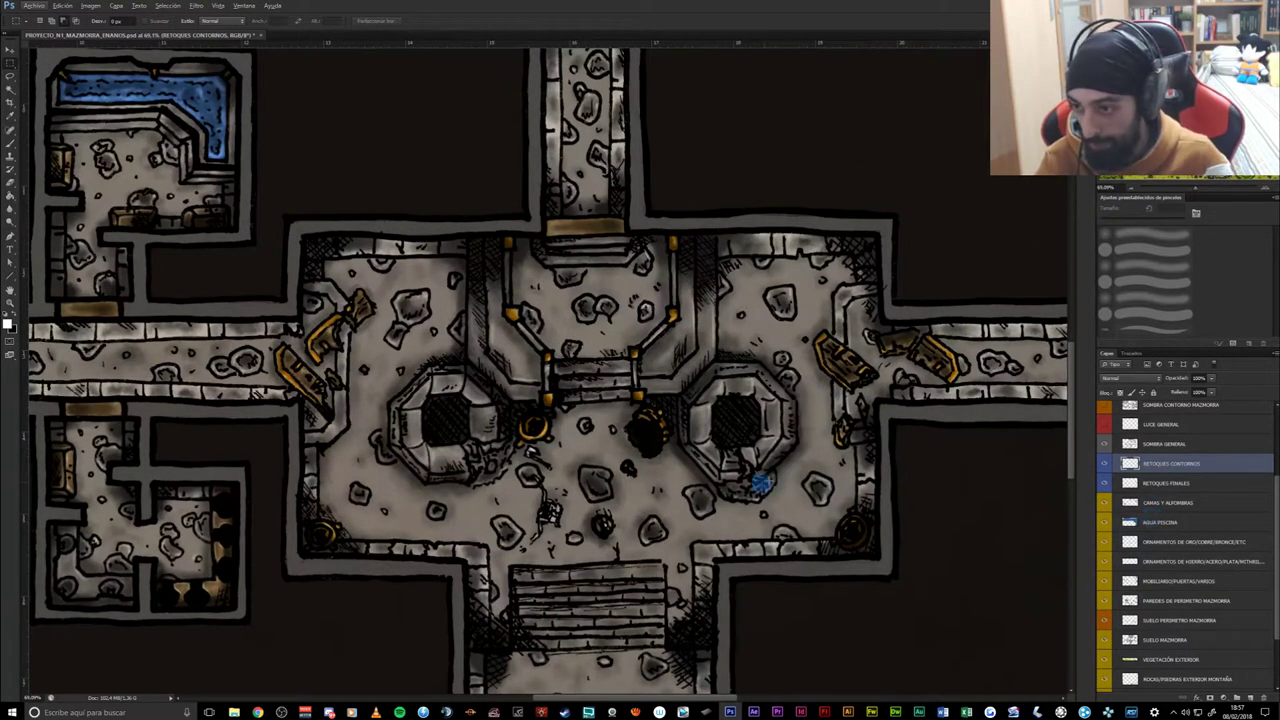
{"action": "scroll", "coordinate": [1104, 487], "scroll_direction": "down", "scroll_amount": 1}
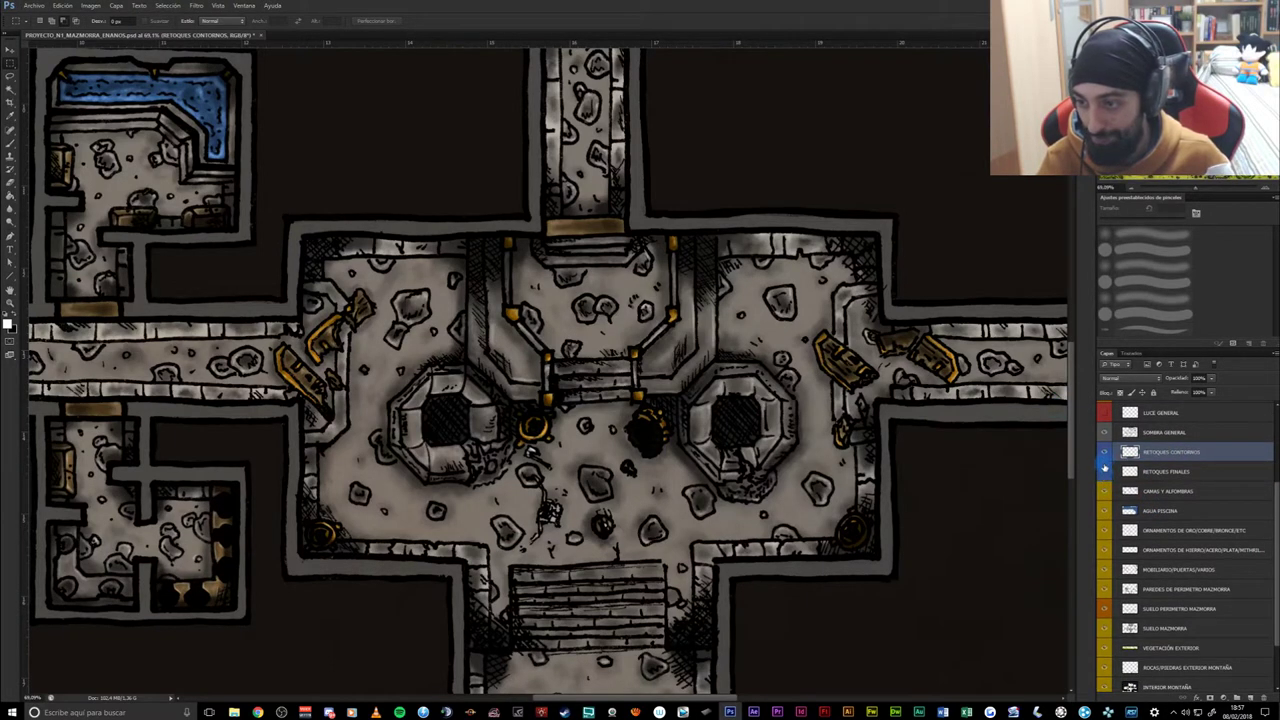
{"action": "left_click", "coordinate": [1105, 452]}
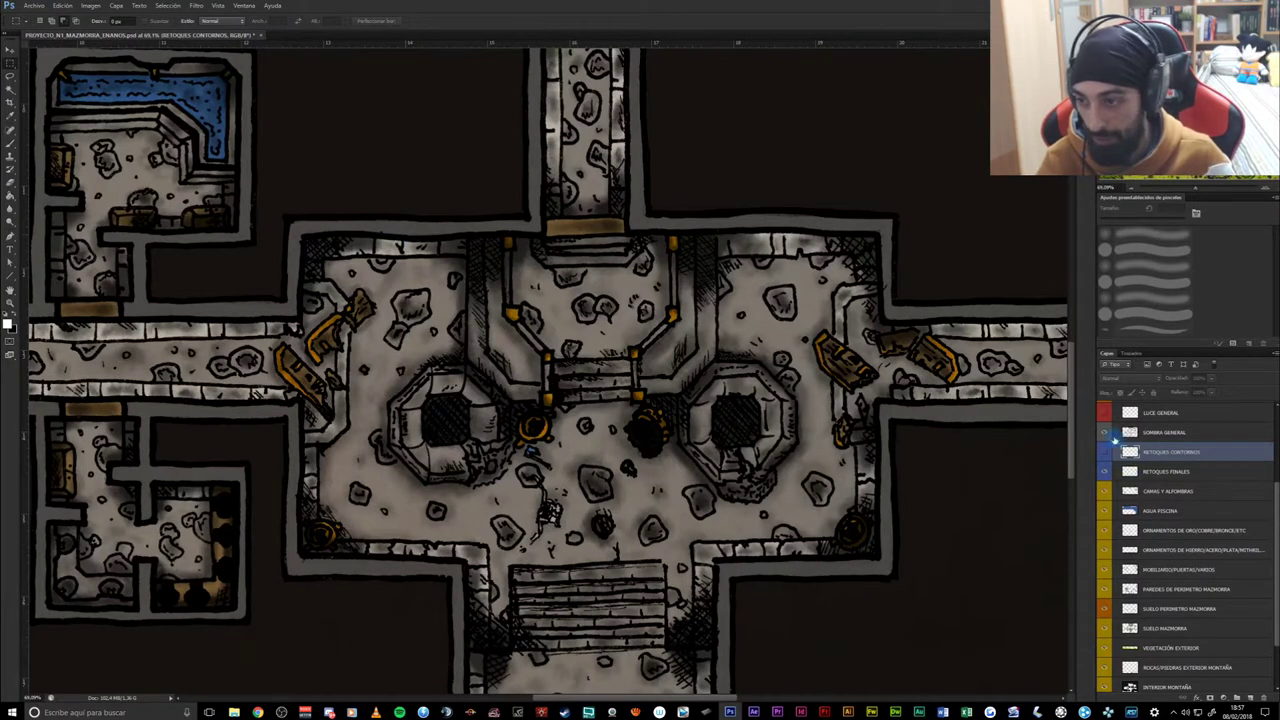
{"action": "left_click", "coordinate": [1104, 432]}
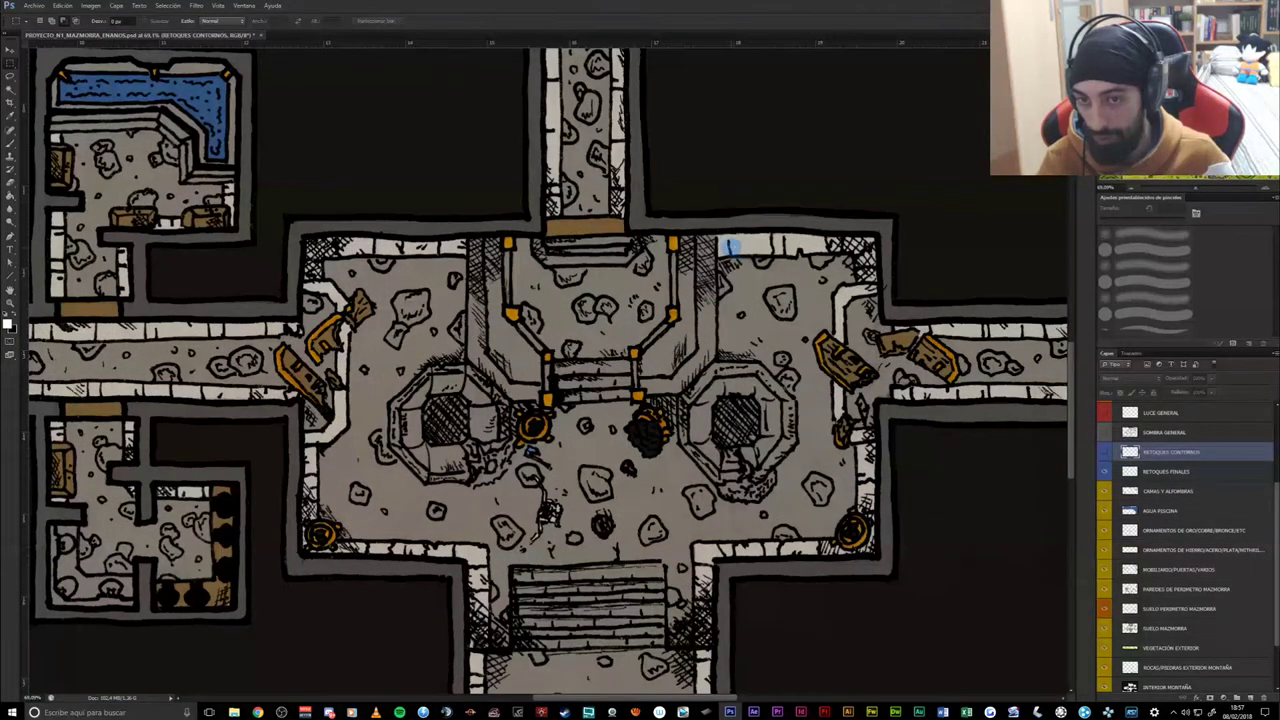
- Pan across the left rug rooms, the vegetation strip and the upper blue-stair room
{"action": "scroll", "coordinate": [660, 491], "scroll_direction": "down", "scroll_amount": 2}
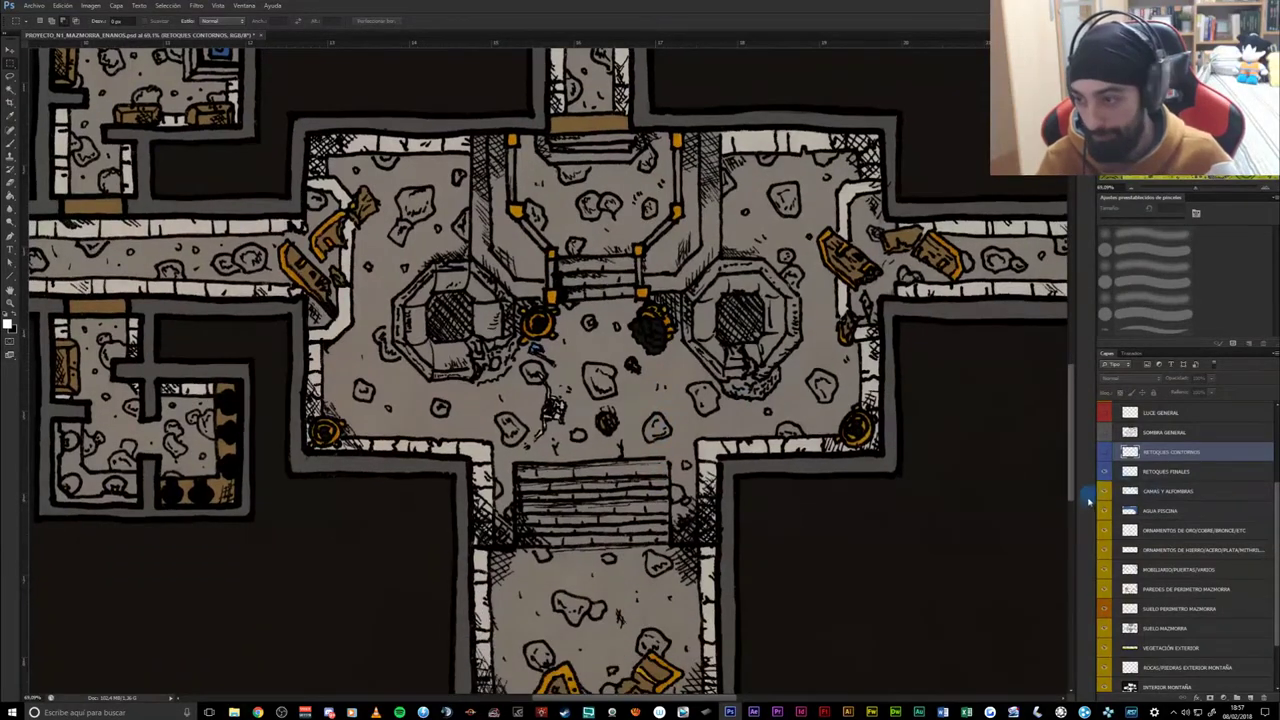
{"action": "left_click_drag", "start_coordinate": [662, 457], "coordinate": [952, 457]}
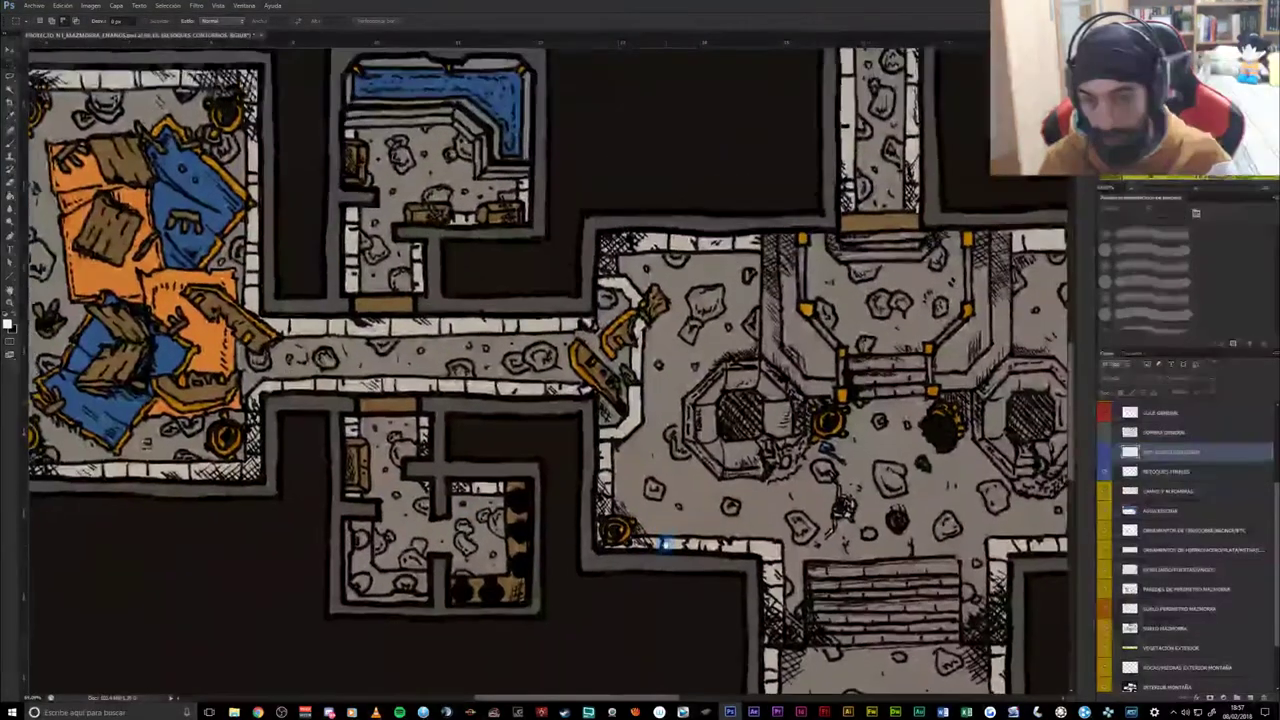
{"action": "scroll", "coordinate": [660, 535], "scroll_direction": "down", "scroll_amount": 2}
{"action": "left_click_drag", "start_coordinate": [664, 533], "coordinate": [486, 473]}
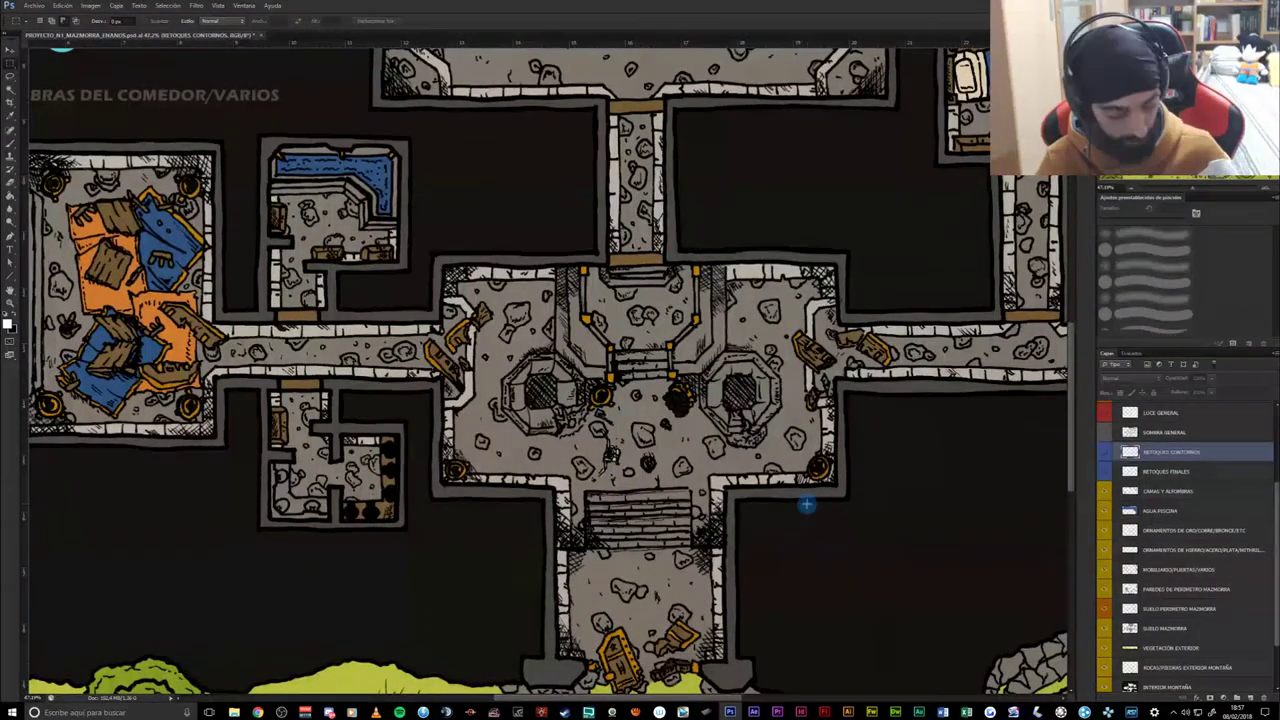
{"action": "mouse_move", "coordinate": [800, 510]}
{"action": "left_mouse_down"}
{"action": "mouse_move", "coordinate": [755, 250]}
{"action": "mouse_move", "coordinate": [749, 324]}
{"action": "left_mouse_up"}
{"action": "left_click", "coordinate": [1107, 455]}
{"action": "left_click_drag", "start_coordinate": [613, 432], "coordinate": [706, 463]}
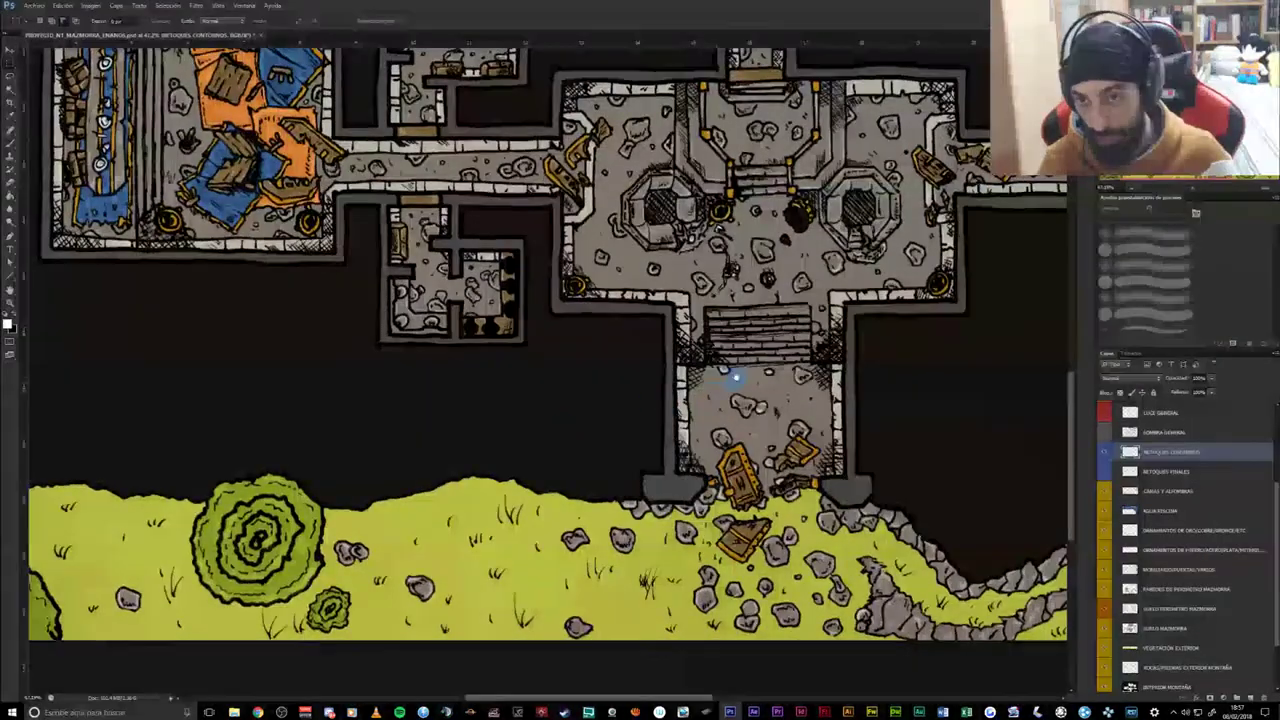
{"action": "left_click_drag", "start_coordinate": [580, 425], "coordinate": [571, 503]}
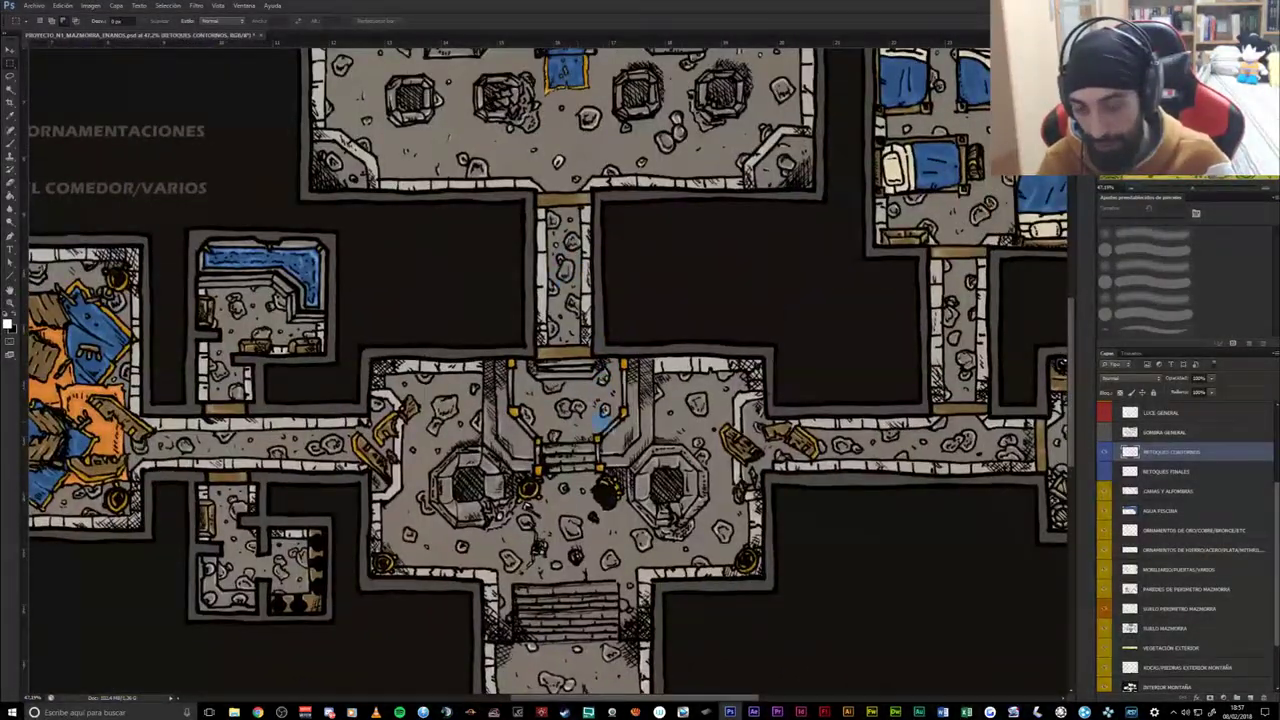
{"action": "left_click_drag", "start_coordinate": [603, 418], "coordinate": [393, 208]}
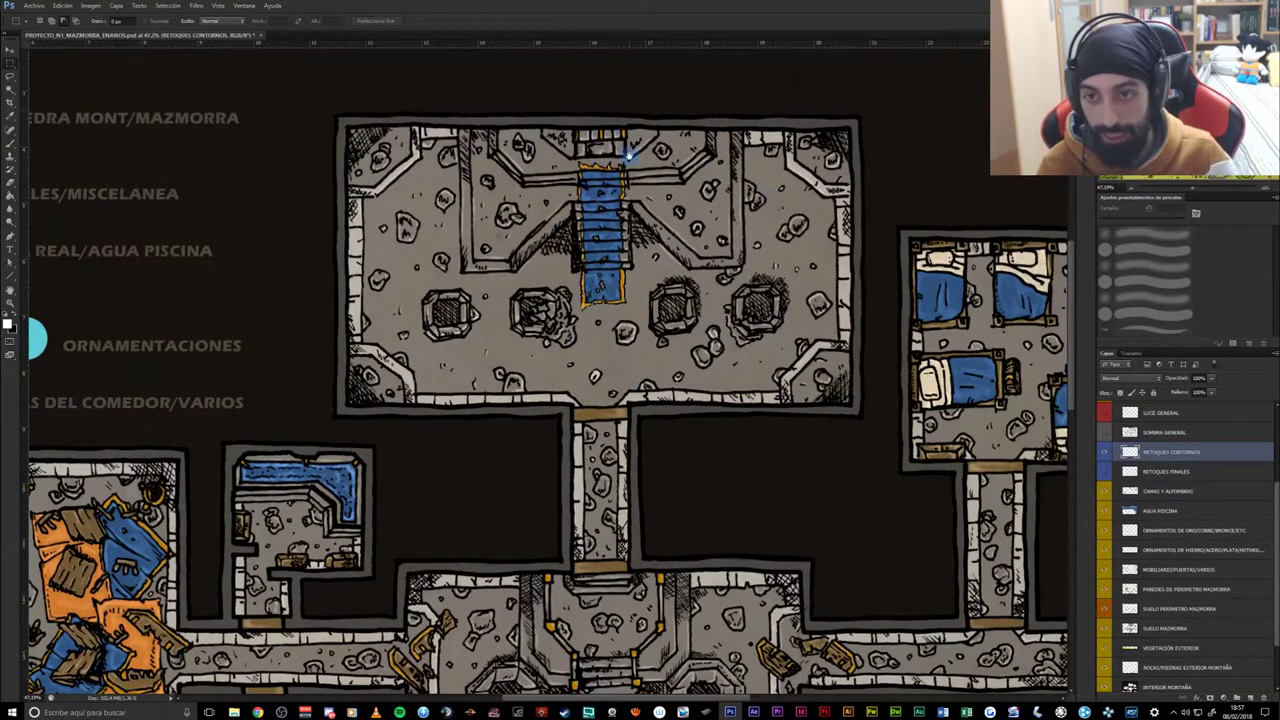
{"action": "left_click_drag", "start_coordinate": [441, 198], "coordinate": [447, 230]}
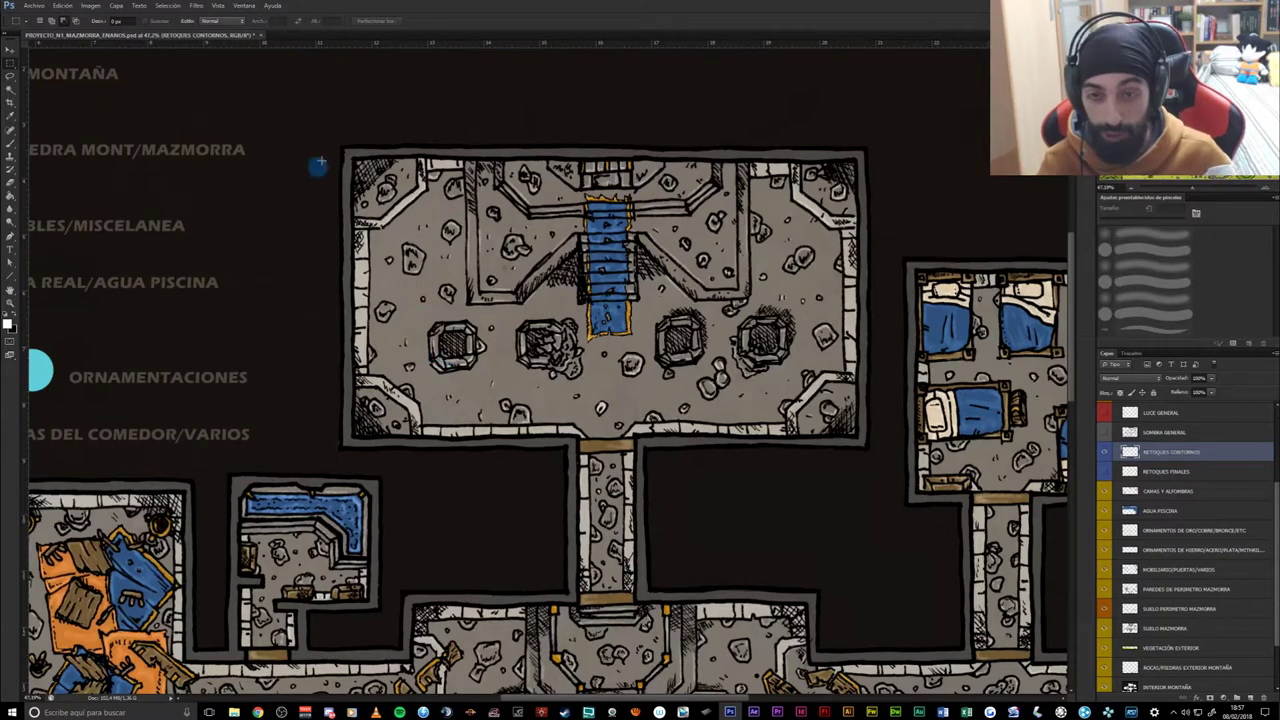
- Pan back over the lower halls and entrance, then hide RETOQUES CONTORNOS
{"action": "left_click_drag", "start_coordinate": [541, 407], "coordinate": [494, 231]}
{"action": "scroll", "coordinate": [494, 231], "scroll_direction": "down", "scroll_amount": 2}
{"action": "scroll", "coordinate": [491, 260], "scroll_direction": "down", "scroll_amount": 5}
{"action": "scroll", "coordinate": [491, 329], "scroll_direction": "down", "scroll_amount": 3}
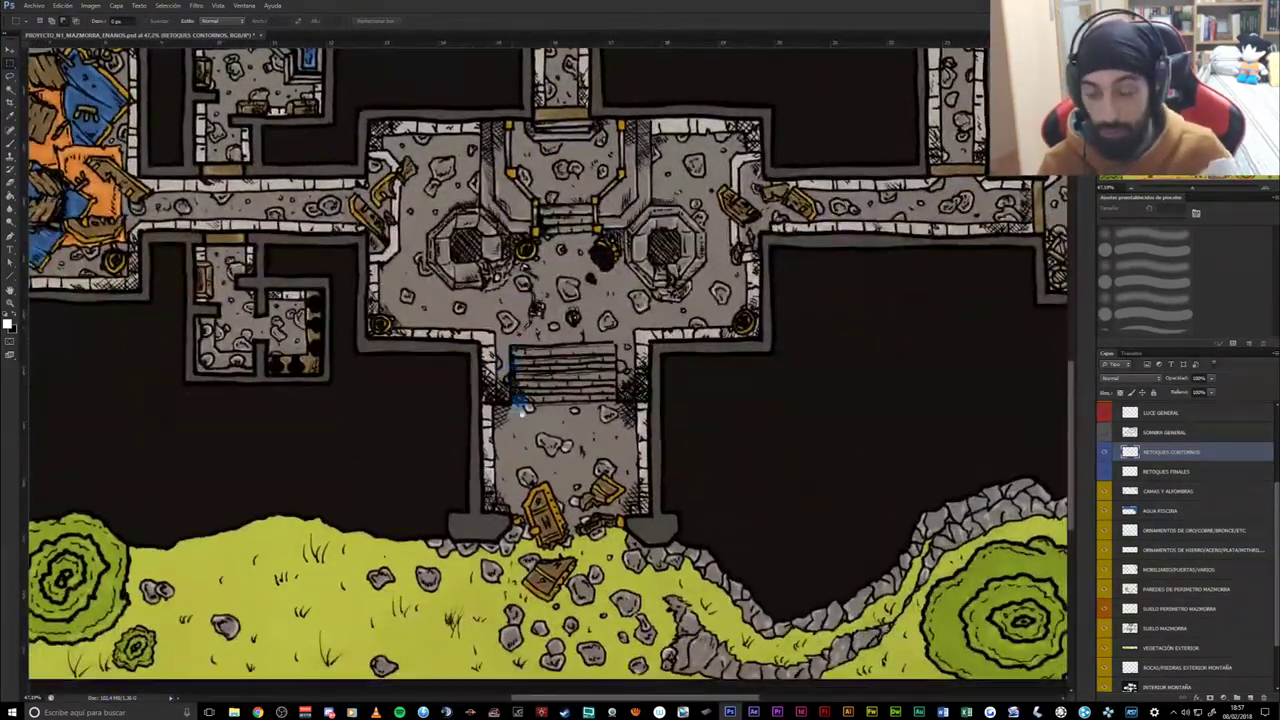
{"action": "scroll", "coordinate": [512, 374], "scroll_direction": "down", "scroll_amount": 1}
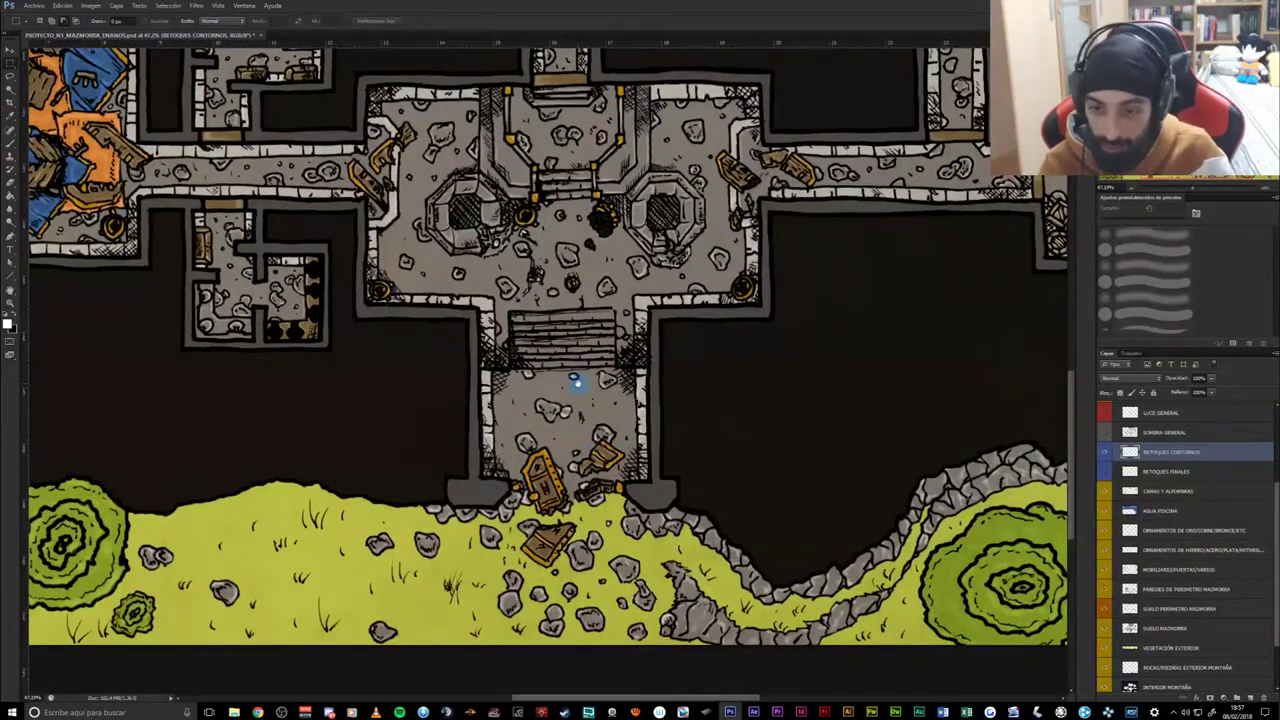
{"action": "left_click_drag", "start_coordinate": [576, 381], "coordinate": [586, 437]}
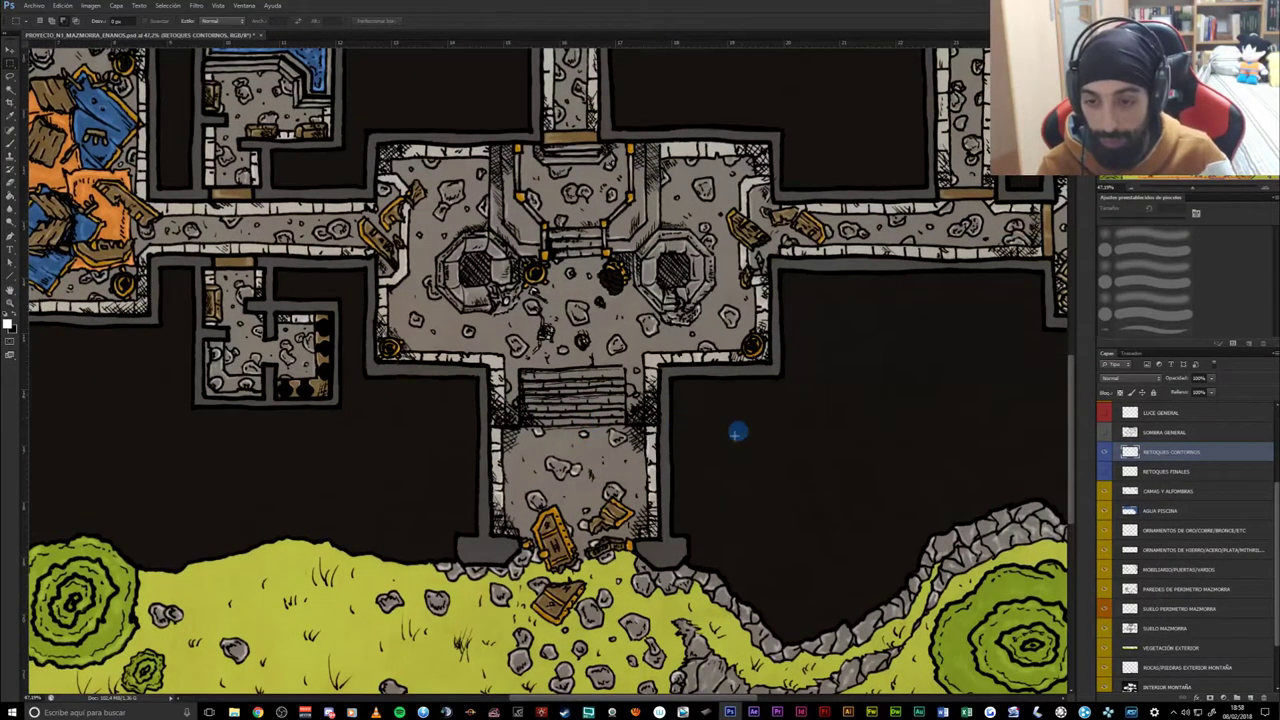
{"action": "scroll", "coordinate": [665, 467], "scroll_direction": "down", "scroll_amount": 1}
{"action": "scroll", "coordinate": [665, 467], "scroll_direction": "down", "scroll_amount": 1}
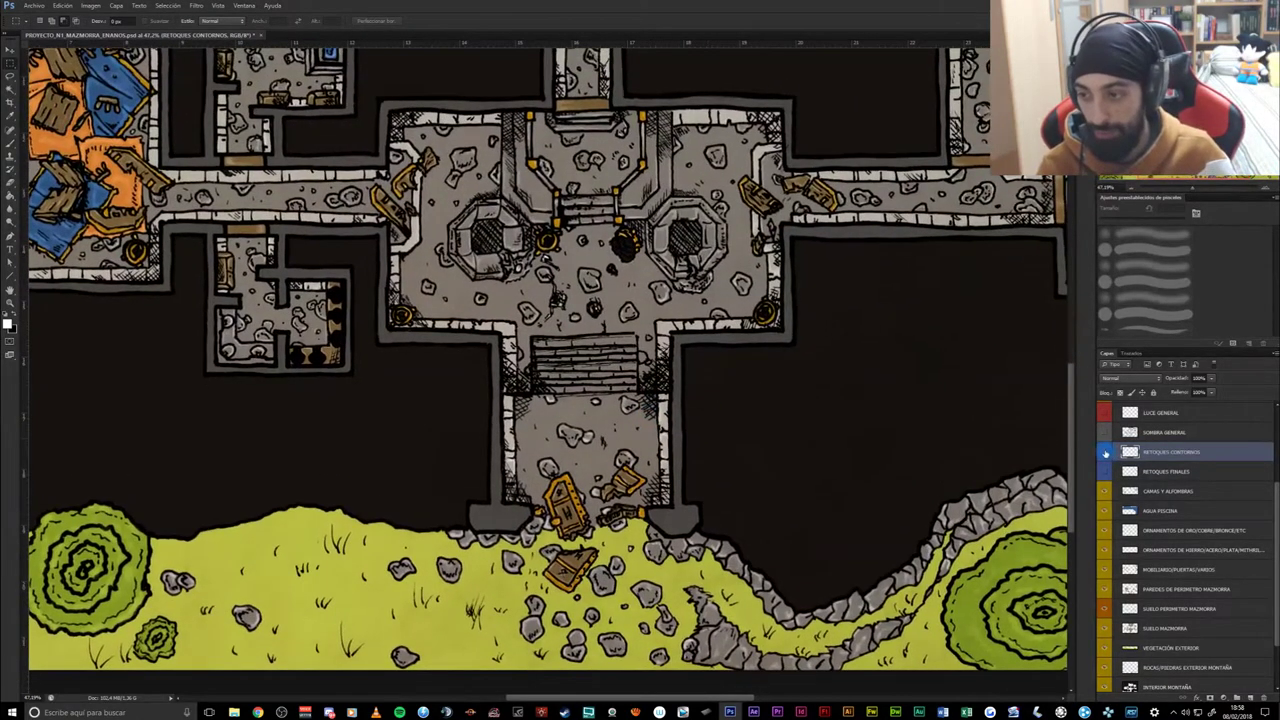
{"action": "left_click", "coordinate": [1105, 453]}
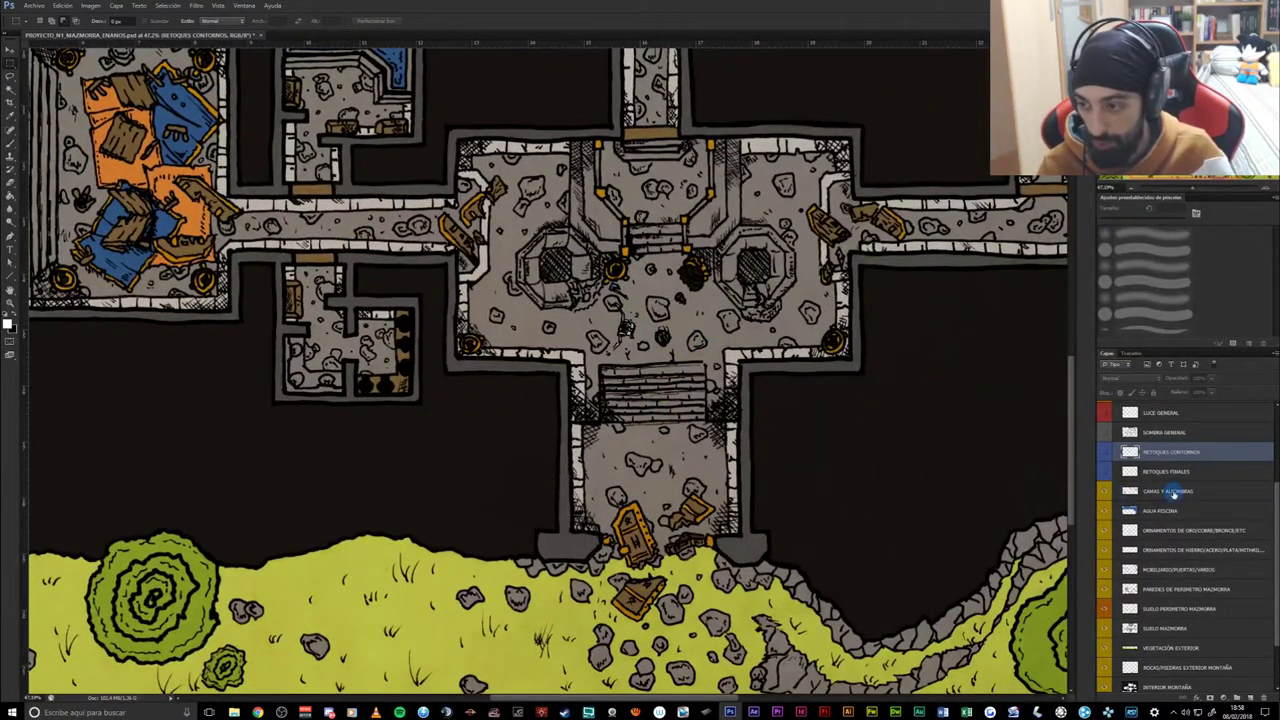
{"action": "scroll", "coordinate": [1174, 492], "scroll_direction": "down", "scroll_amount": 1}
- Hide the CAMAS Y ALFOMBRAS layer so beds and rugs show as white line art
{"action": "left_click", "coordinate": [1147, 481]}
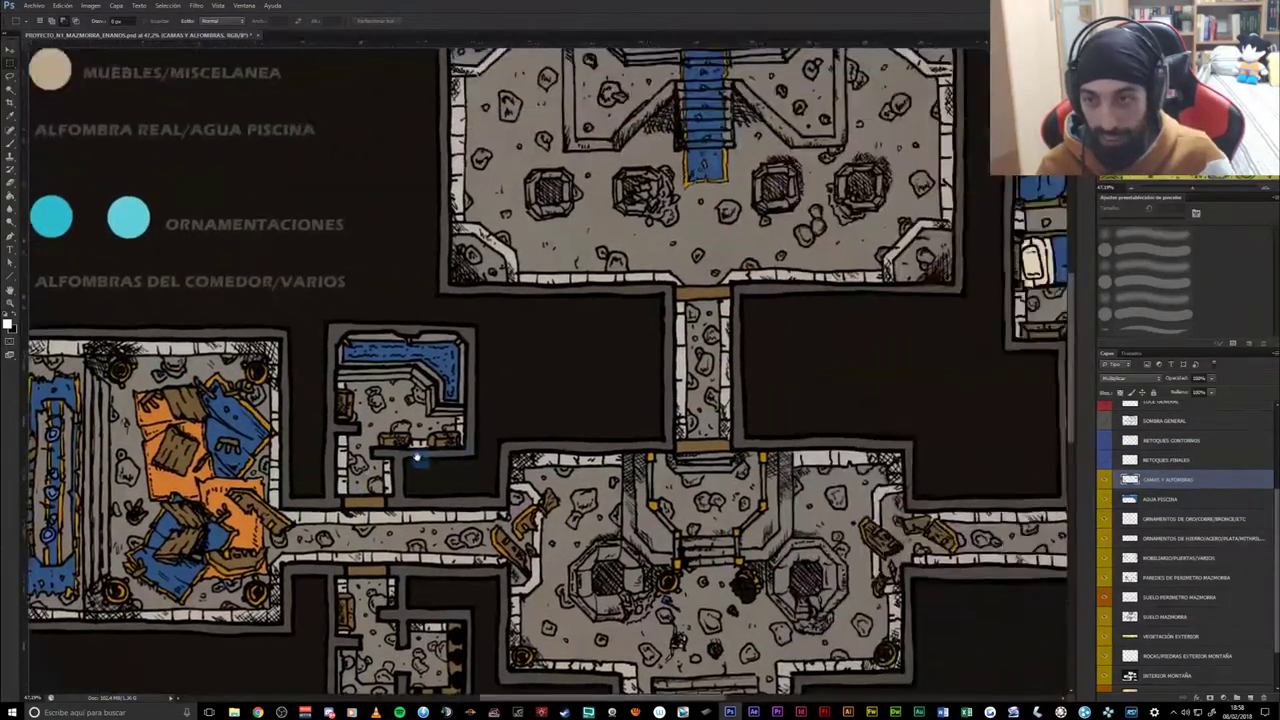
{"action": "left_click_drag", "start_coordinate": [647, 408], "coordinate": [508, 400]}
{"action": "mouse_move", "coordinate": [390, 244]}
{"action": "left_mouse_down"}
{"action": "mouse_move", "coordinate": [730, 490]}
{"action": "mouse_move", "coordinate": [727, 417]}
{"action": "left_mouse_up"}
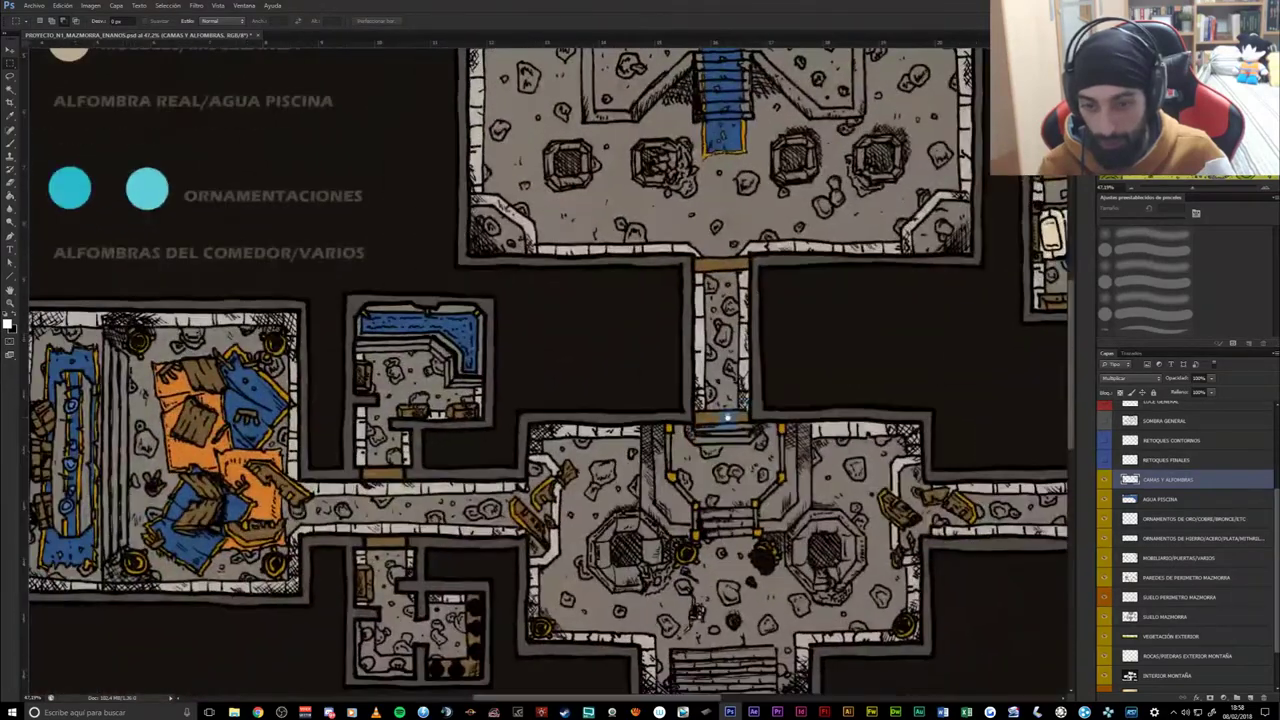
{"action": "left_click", "coordinate": [1104, 481]}
{"action": "left_click_drag", "start_coordinate": [537, 455], "coordinate": [801, 445]}
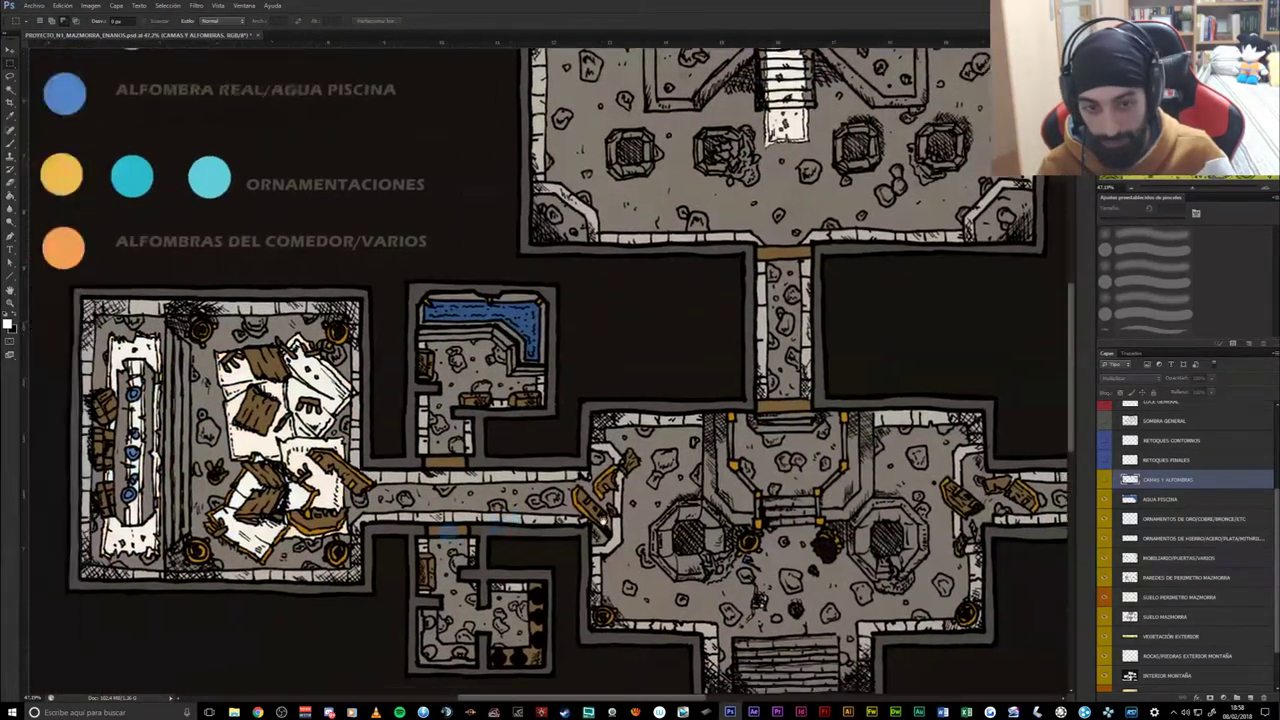
{"action": "scroll", "coordinate": [801, 445], "scroll_direction": "up", "scroll_amount": 3}
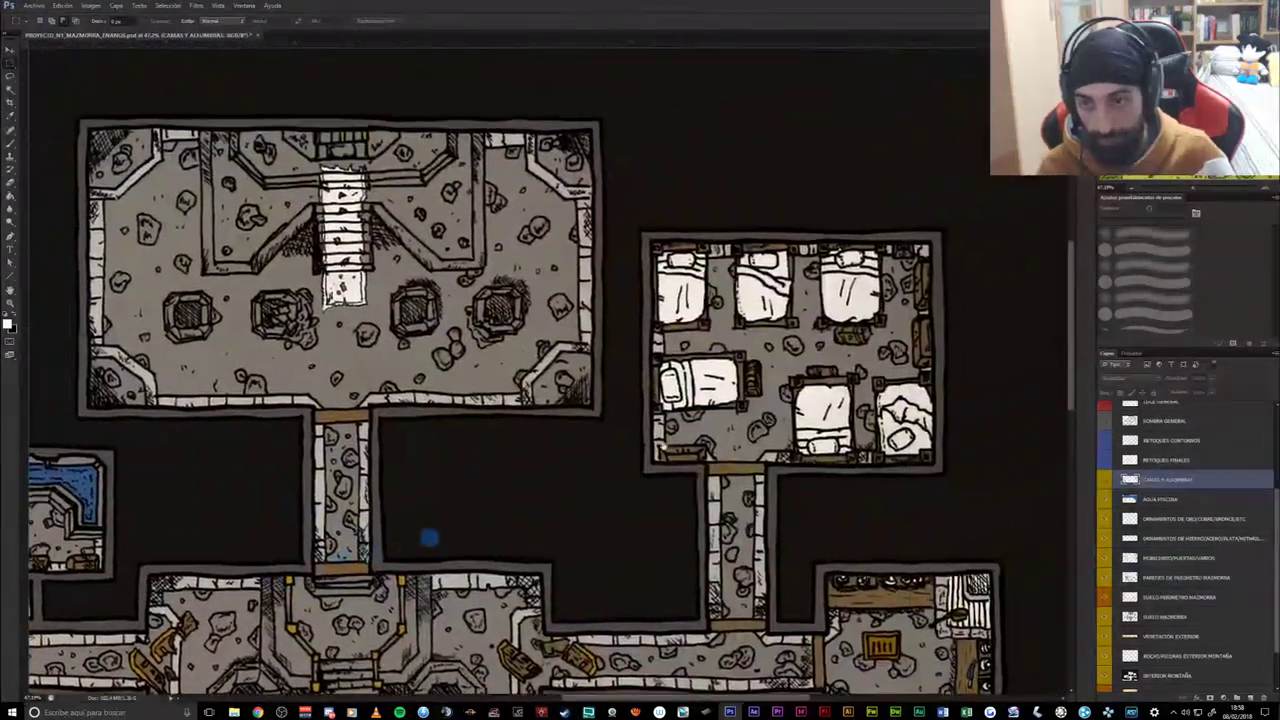
{"action": "left_click_drag", "start_coordinate": [684, 450], "coordinate": [614, 400]}
- Hide the AGUA PISCINA layer over the pool room, then the gold ornaments layer
{"action": "left_click", "coordinate": [1160, 499]}
{"action": "left_click_drag", "start_coordinate": [278, 588], "coordinate": [686, 461]}
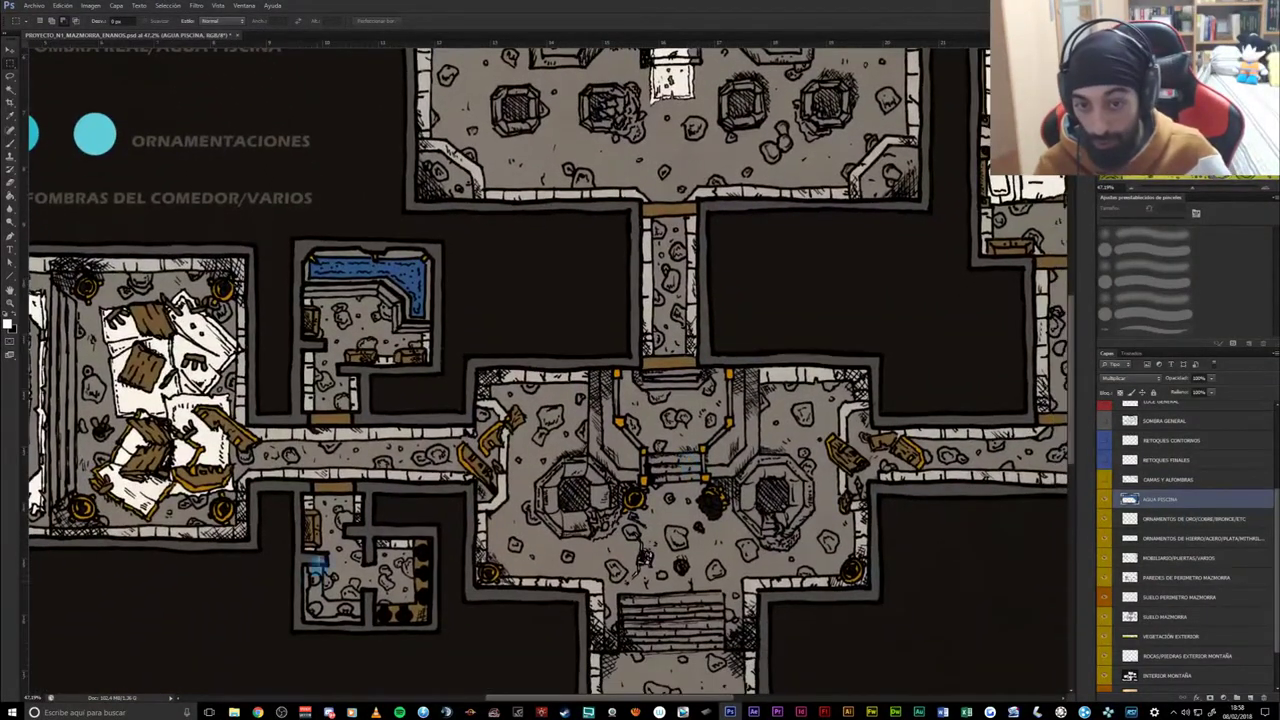
{"action": "left_click", "coordinate": [1105, 500]}
{"action": "left_click_drag", "start_coordinate": [922, 568], "coordinate": [900, 494]}
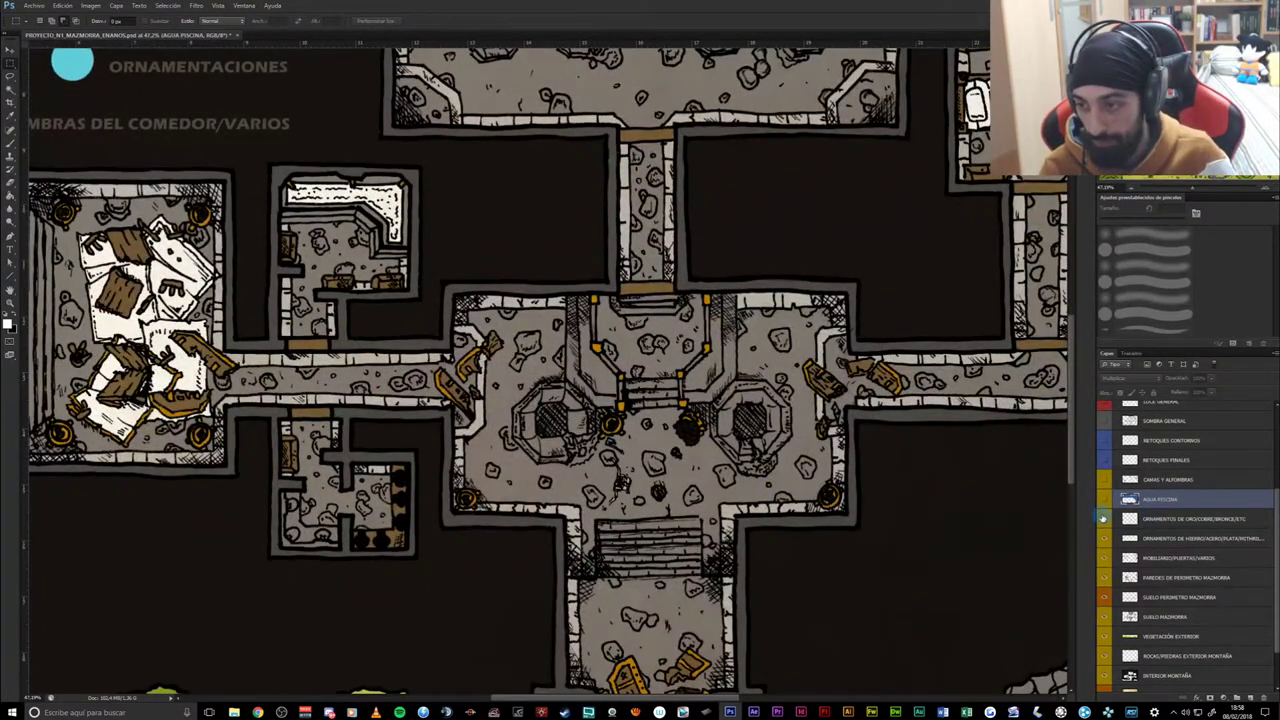
{"action": "left_click", "coordinate": [1103, 518]}
- Hide the gold/copper ornament layer, briefly showing it again to compare
{"action": "left_click", "coordinate": [1163, 519]}
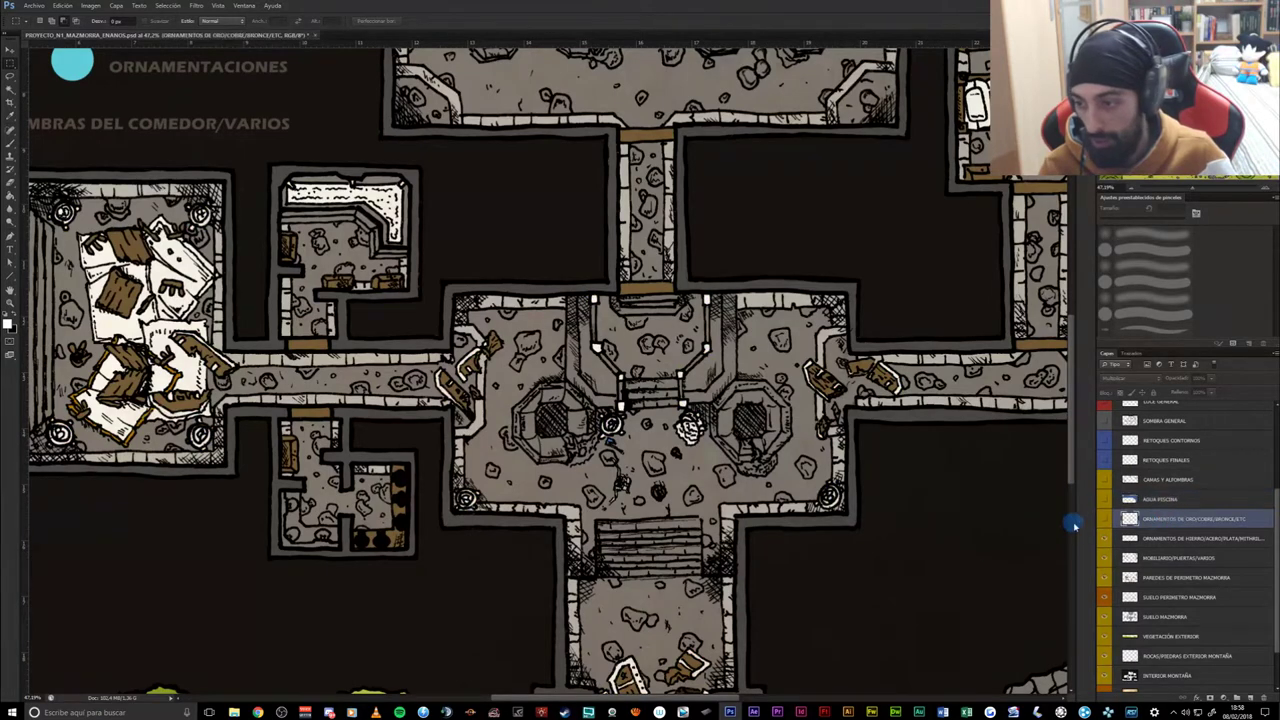
{"action": "left_click_drag", "start_coordinate": [760, 571], "coordinate": [743, 500]}
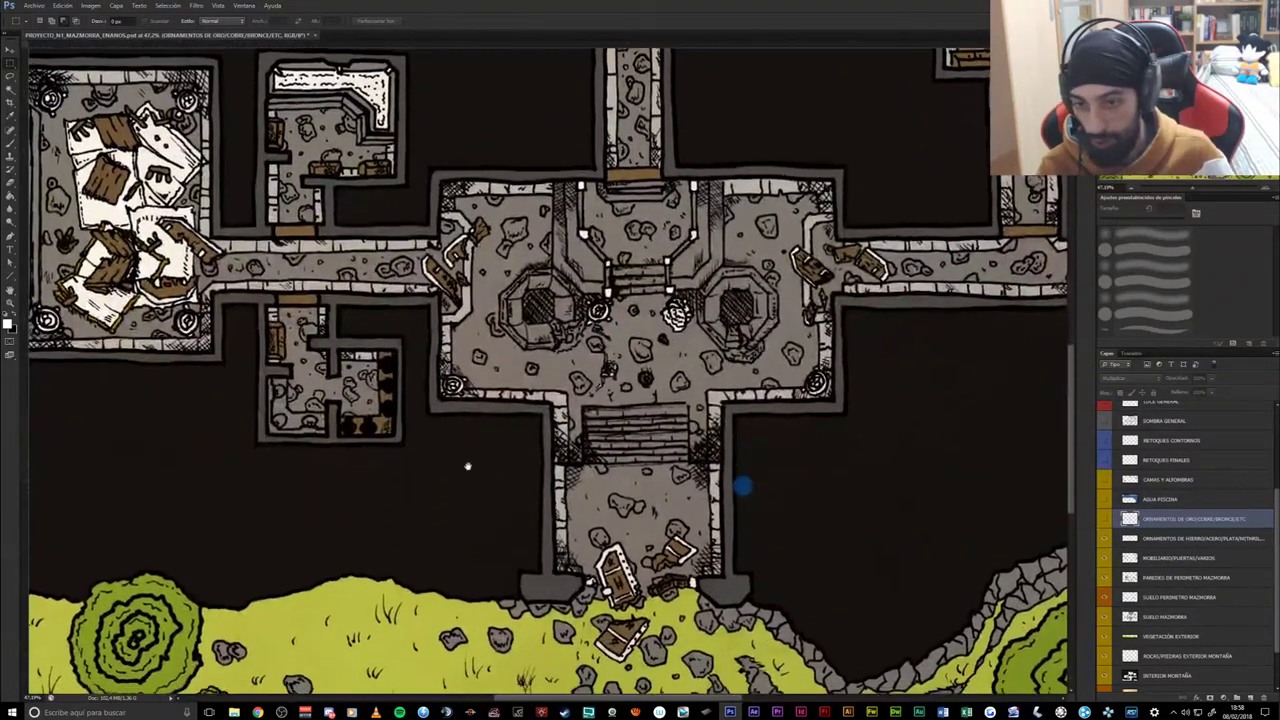
{"action": "scroll", "coordinate": [700, 515], "scroll_direction": "up", "scroll_amount": 2}
{"action": "scroll", "coordinate": [660, 537], "scroll_direction": "left", "scroll_amount": 4}
{"action": "left_click", "coordinate": [1103, 518]}
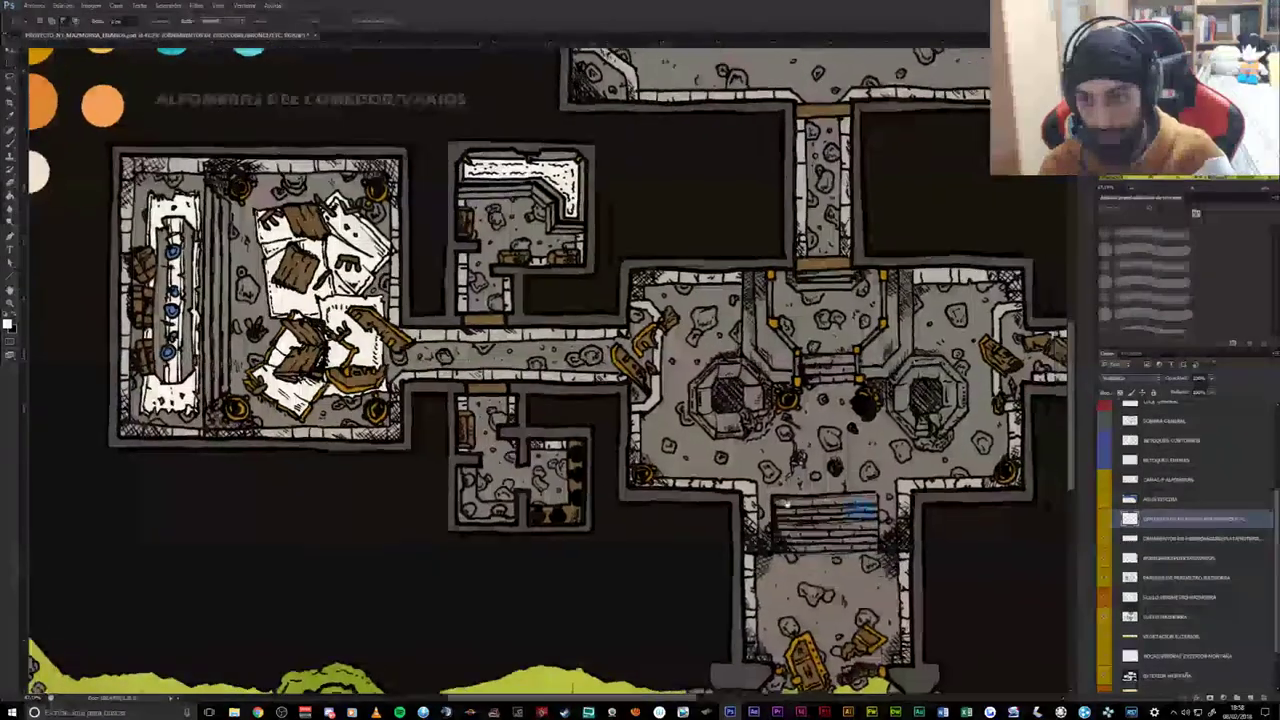
{"action": "scroll", "coordinate": [607, 570], "scroll_direction": "up", "scroll_amount": 1}
{"action": "scroll", "coordinate": [607, 570], "scroll_direction": "right", "scroll_amount": 5}
{"action": "left_click", "coordinate": [1103, 518]}
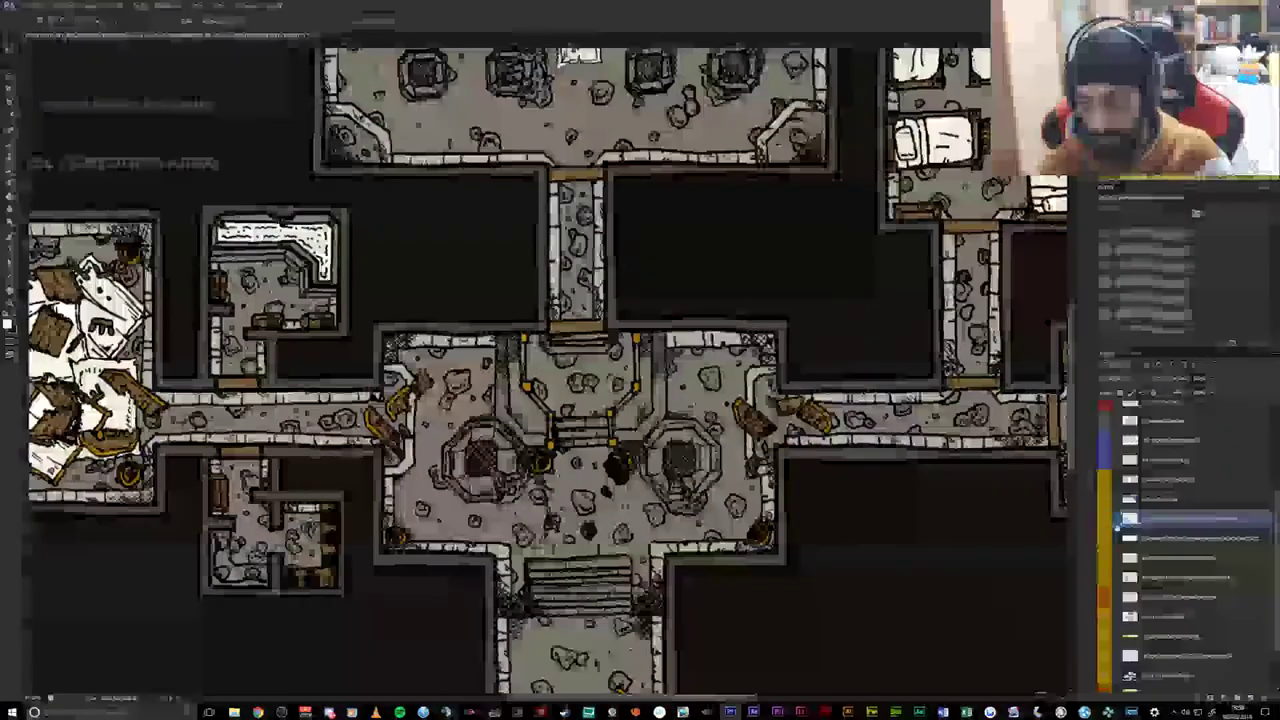
- Hide the iron/steel ornament layer after checking the upper hall and bedroom
{"action": "left_click_drag", "start_coordinate": [832, 581], "coordinate": [874, 524]}
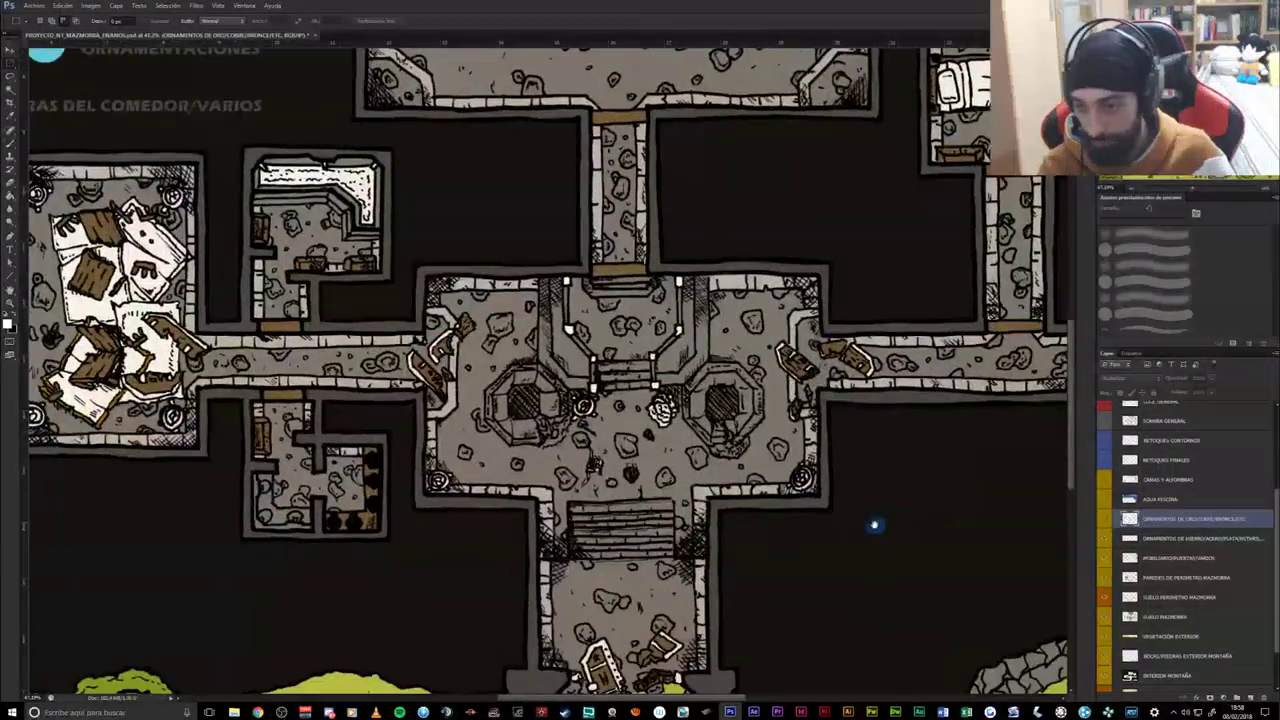
{"action": "left_click", "coordinate": [1238, 545]}
{"action": "left_click_drag", "start_coordinate": [684, 491], "coordinate": [756, 518]}
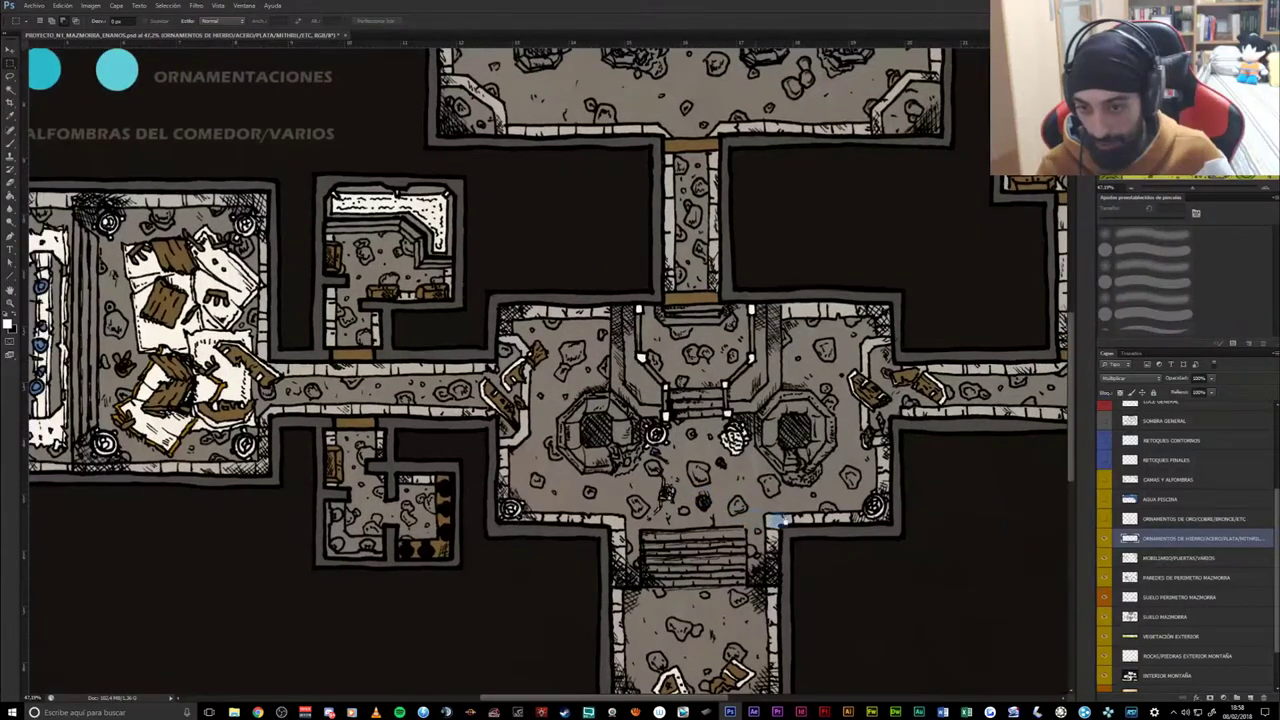
{"action": "left_click", "coordinate": [1104, 539]}
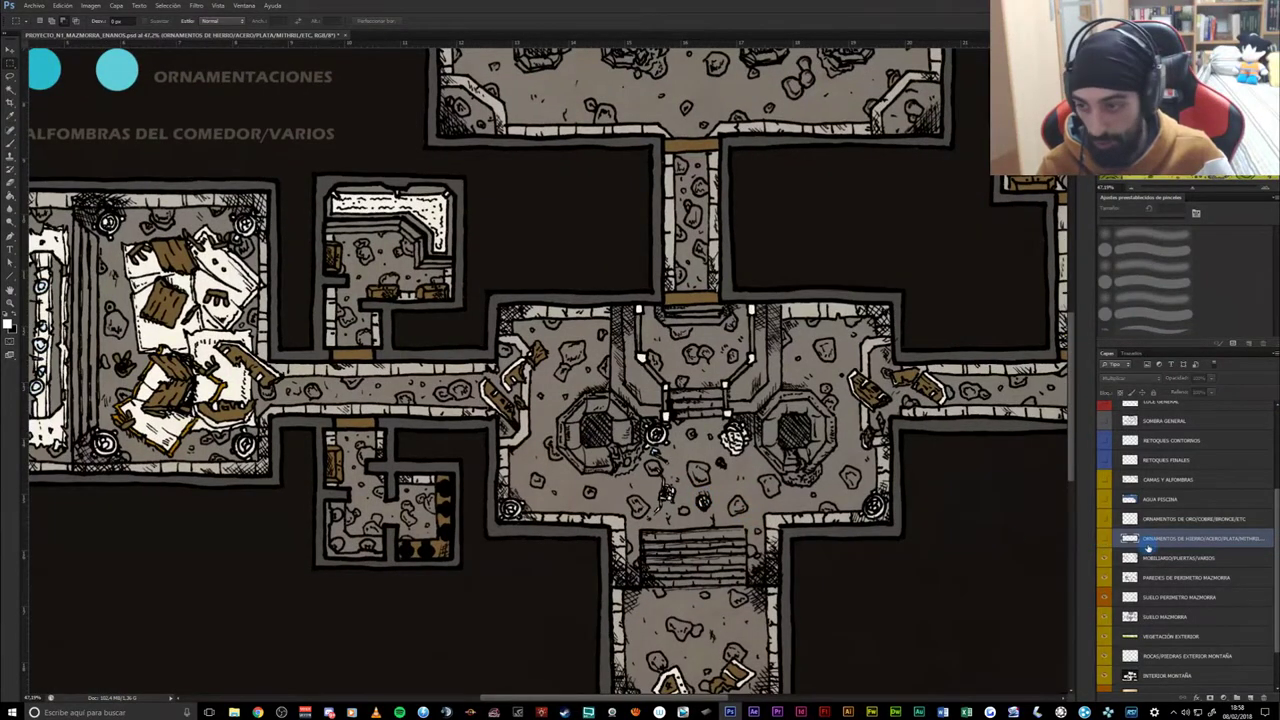
{"action": "left_click", "coordinate": [1104, 539]}
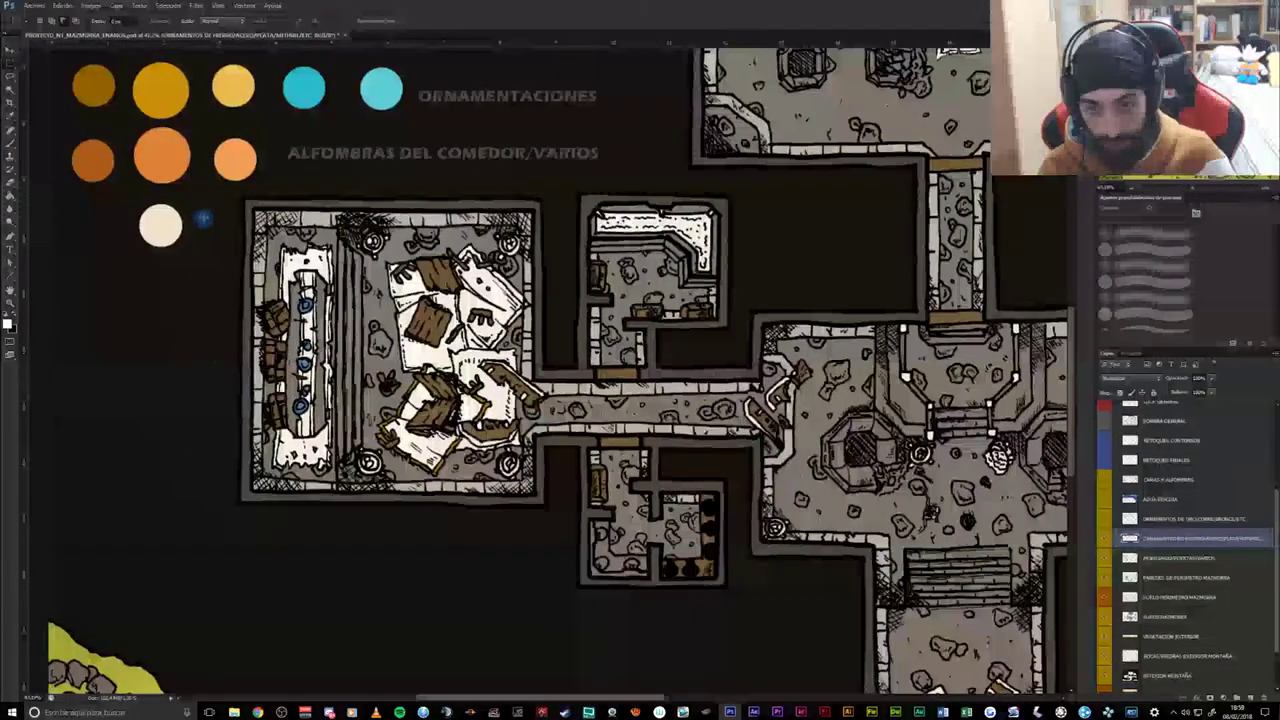
{"action": "left_click_drag", "start_coordinate": [900, 450], "coordinate": [697, 429]}
{"action": "left_click_drag", "start_coordinate": [834, 471], "coordinate": [363, 499]}
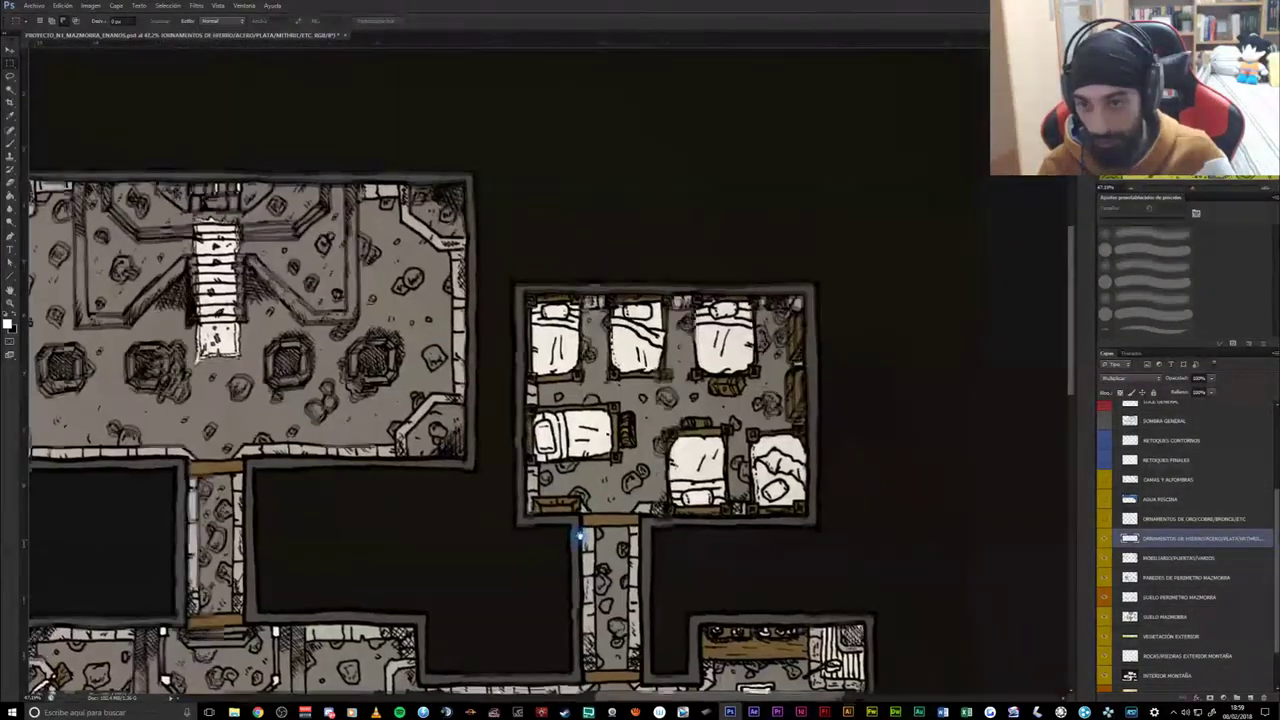
{"action": "scroll", "coordinate": [548, 370], "scroll_direction": "down", "scroll_amount": 10}
{"action": "scroll", "coordinate": [724, 441], "scroll_direction": "down", "scroll_amount": 5}
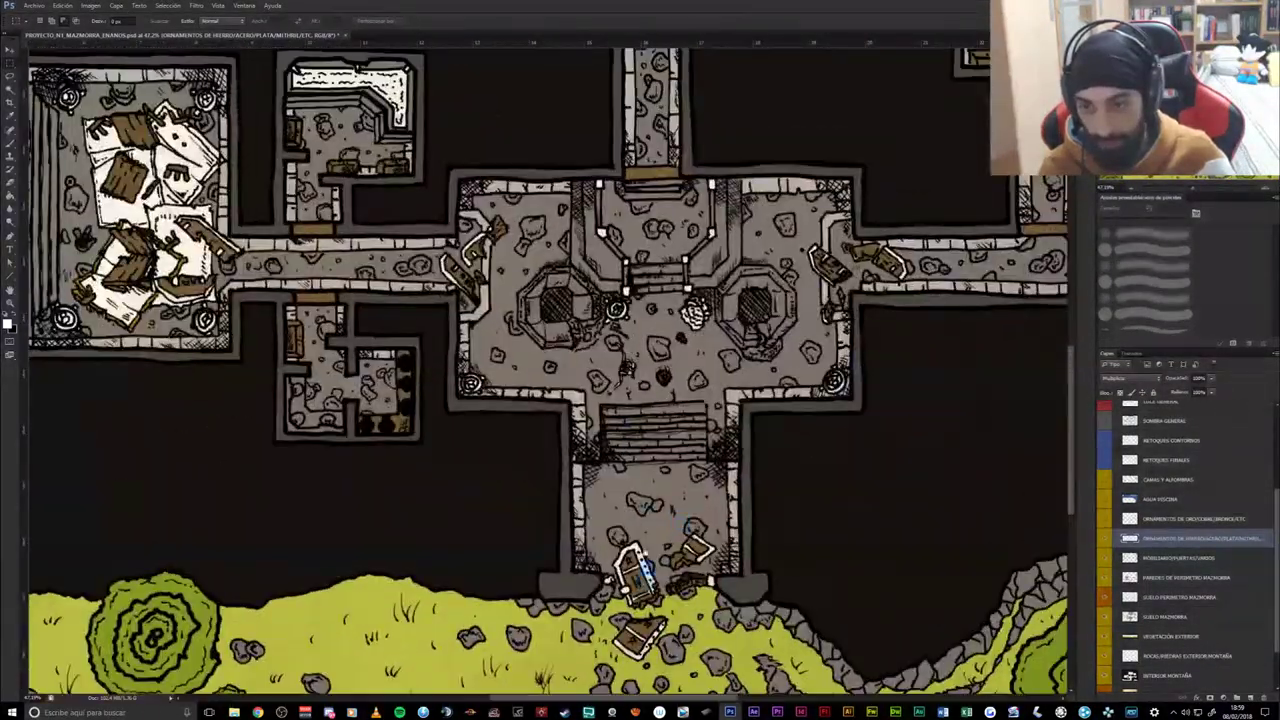
{"action": "scroll", "coordinate": [640, 571], "scroll_direction": "up", "scroll_amount": 5}
{"action": "left_click", "coordinate": [1104, 538]}
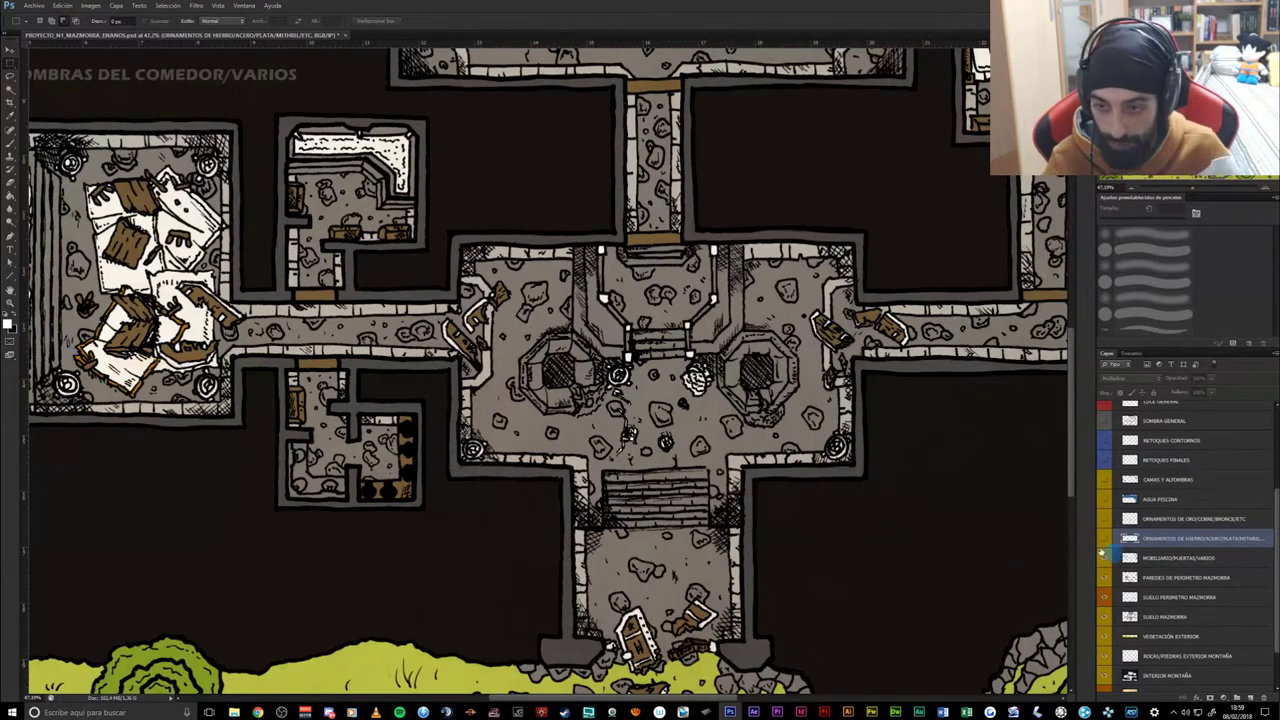
- Select the MOBILIARIO/PUERTAS/VARIOS layer
{"action": "left_click_drag", "start_coordinate": [786, 528], "coordinate": [749, 489]}
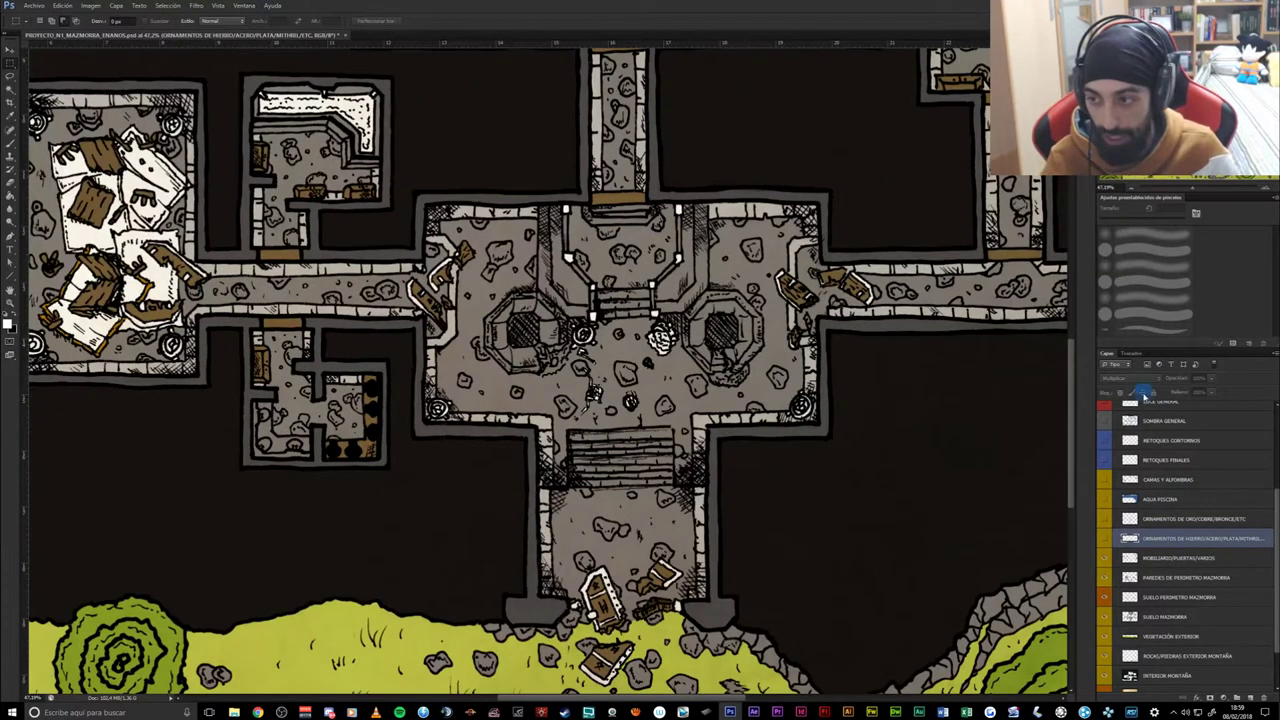
{"action": "scroll", "coordinate": [420, 345], "scroll_direction": "up", "scroll_amount": 2}
{"action": "scroll", "coordinate": [420, 345], "scroll_direction": "up", "scroll_amount": 1}
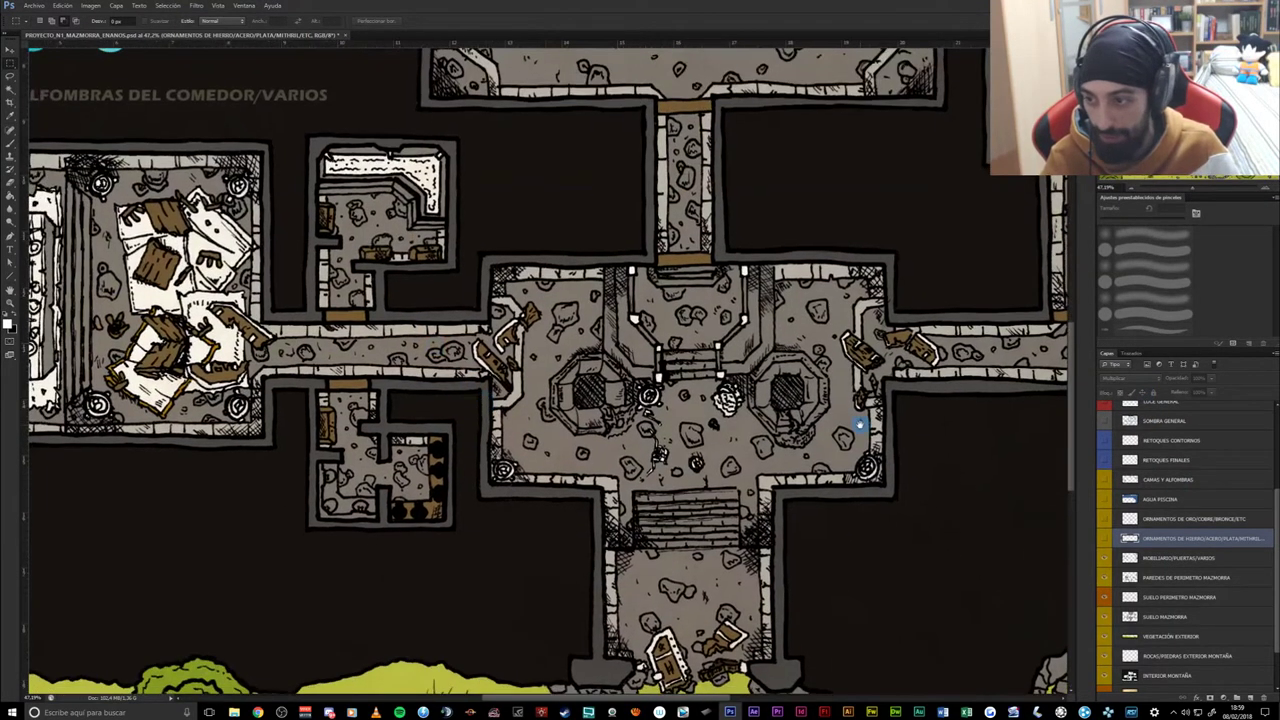
{"action": "left_click", "coordinate": [1163, 558]}
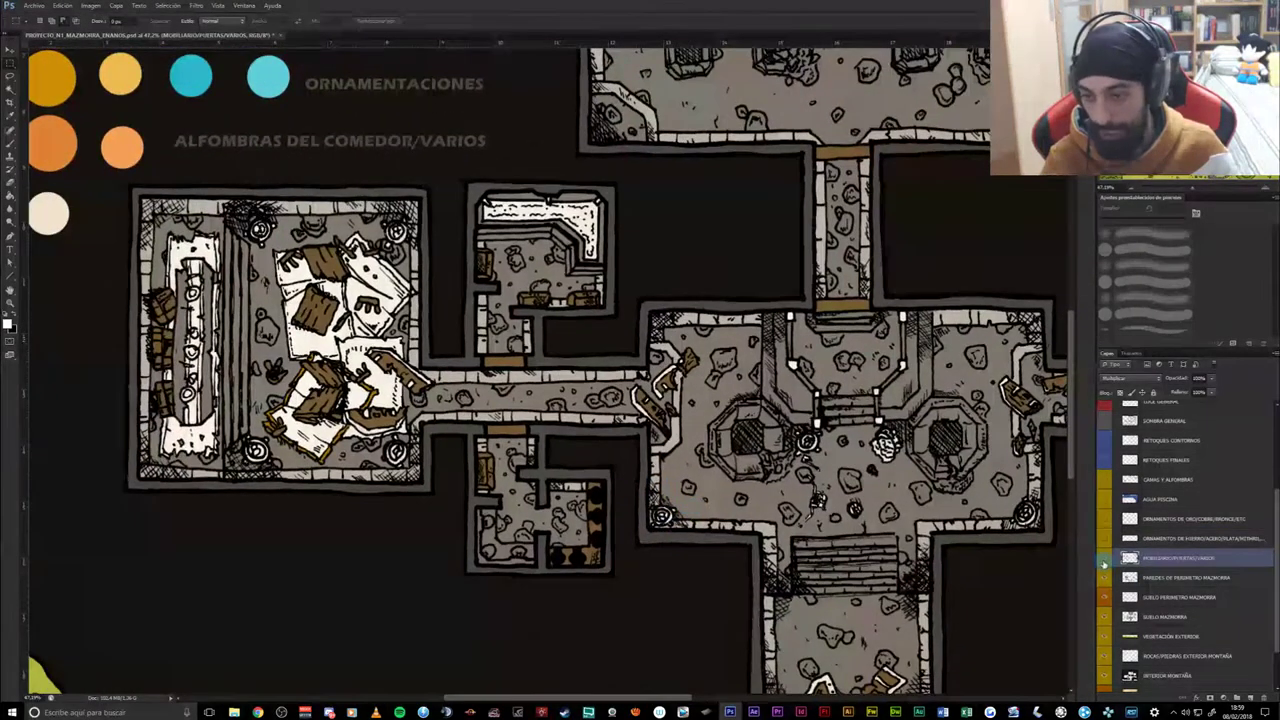
- Desaturate the furniture and doors layer and hide the PAREDES DE PERIMETRO MAZMORRA colouring
{"action": "key", "text": "ctrl+shift+u"}
{"action": "left_click_drag", "start_coordinate": [945, 497], "coordinate": [355, 497]}
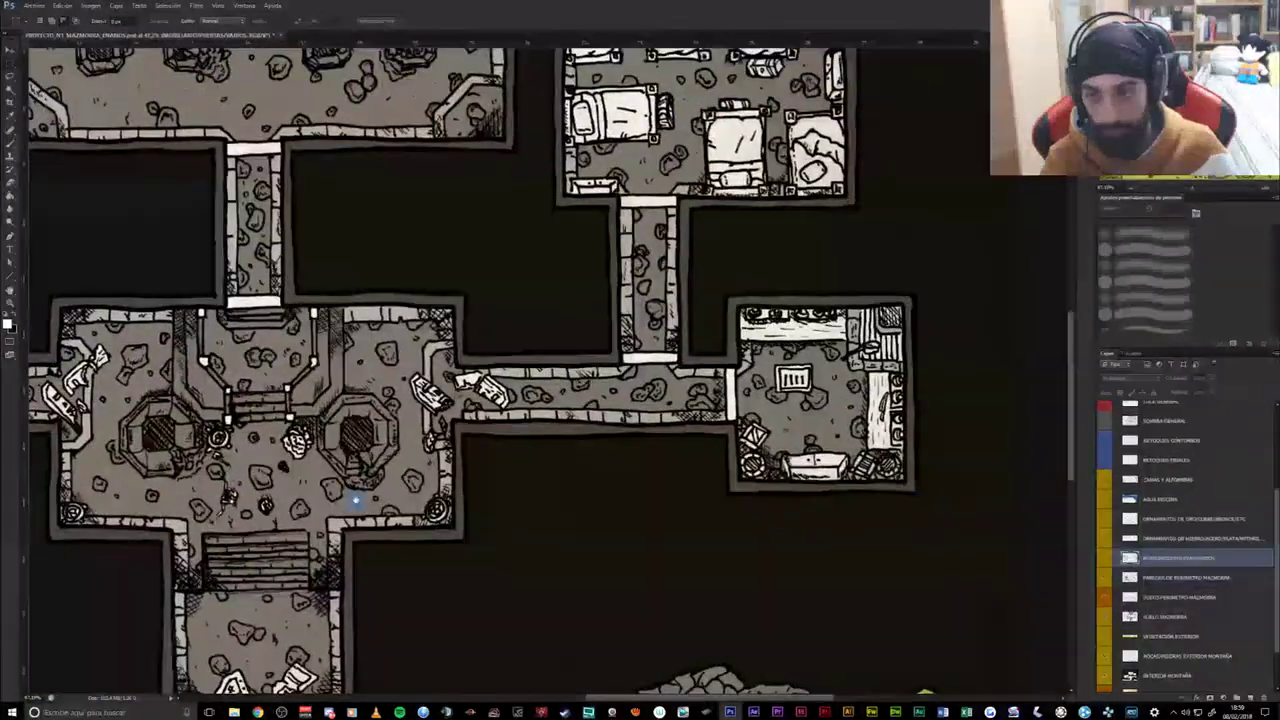
{"action": "left_click_drag", "start_coordinate": [945, 503], "coordinate": [1200, 595]}
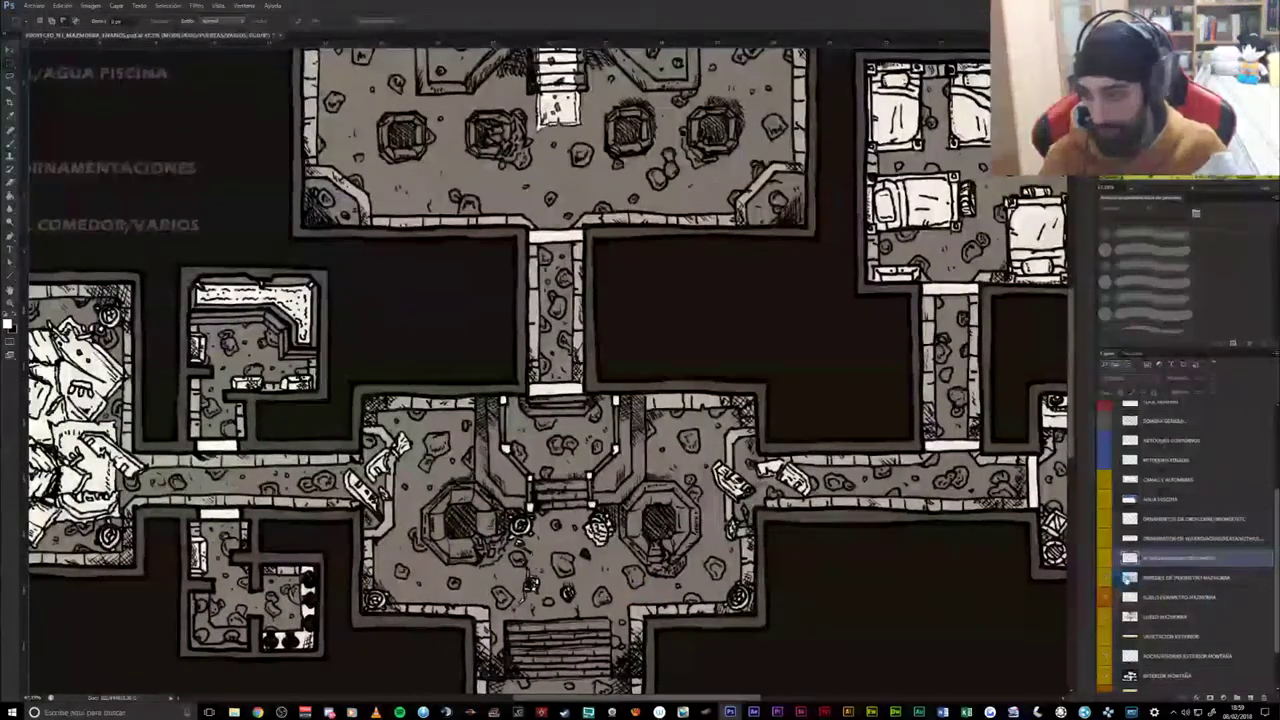
{"action": "left_click", "coordinate": [1140, 577]}
{"action": "left_click_drag", "start_coordinate": [786, 534], "coordinate": [805, 408]}
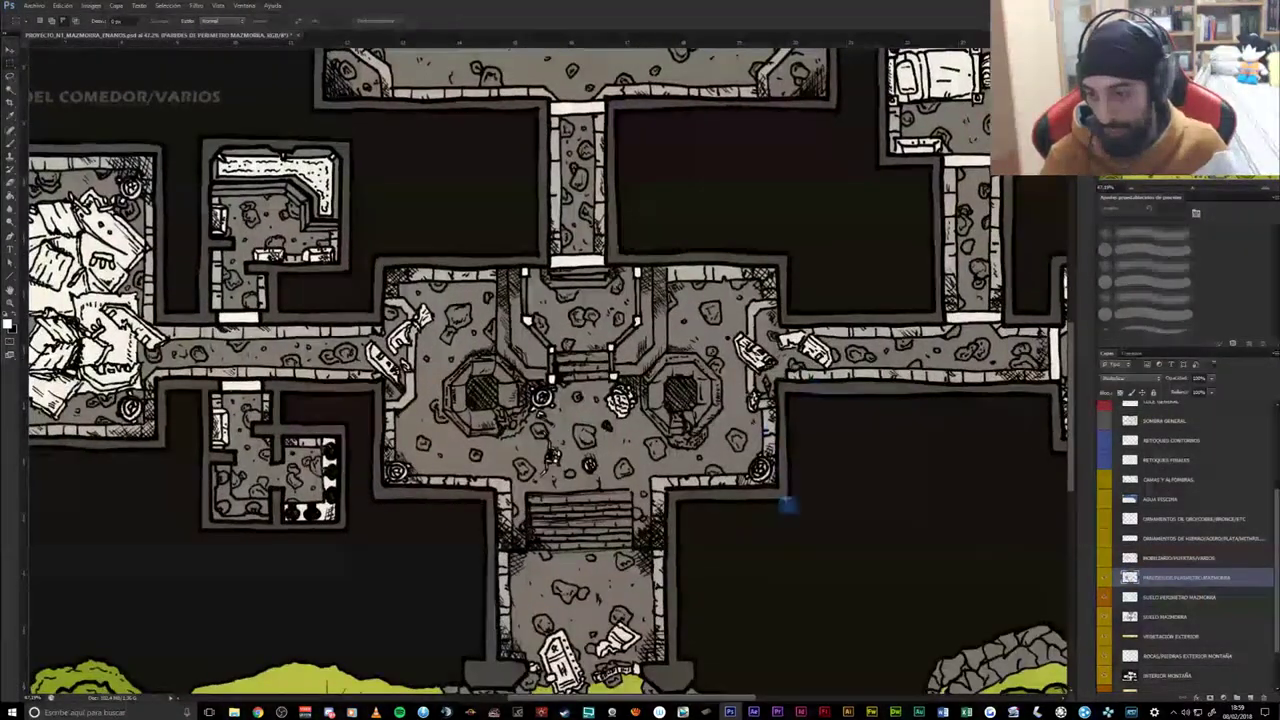
{"action": "left_click_drag", "start_coordinate": [712, 637], "coordinate": [726, 580]}
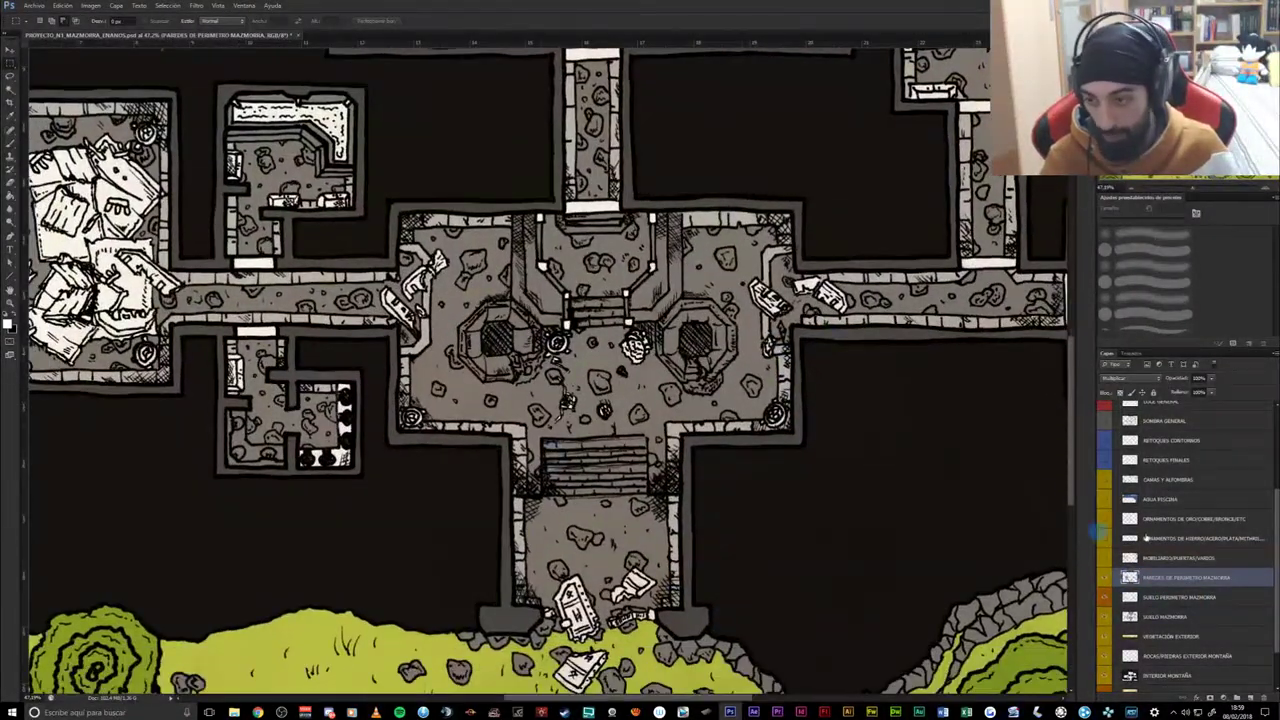
{"action": "left_click", "coordinate": [1104, 578]}
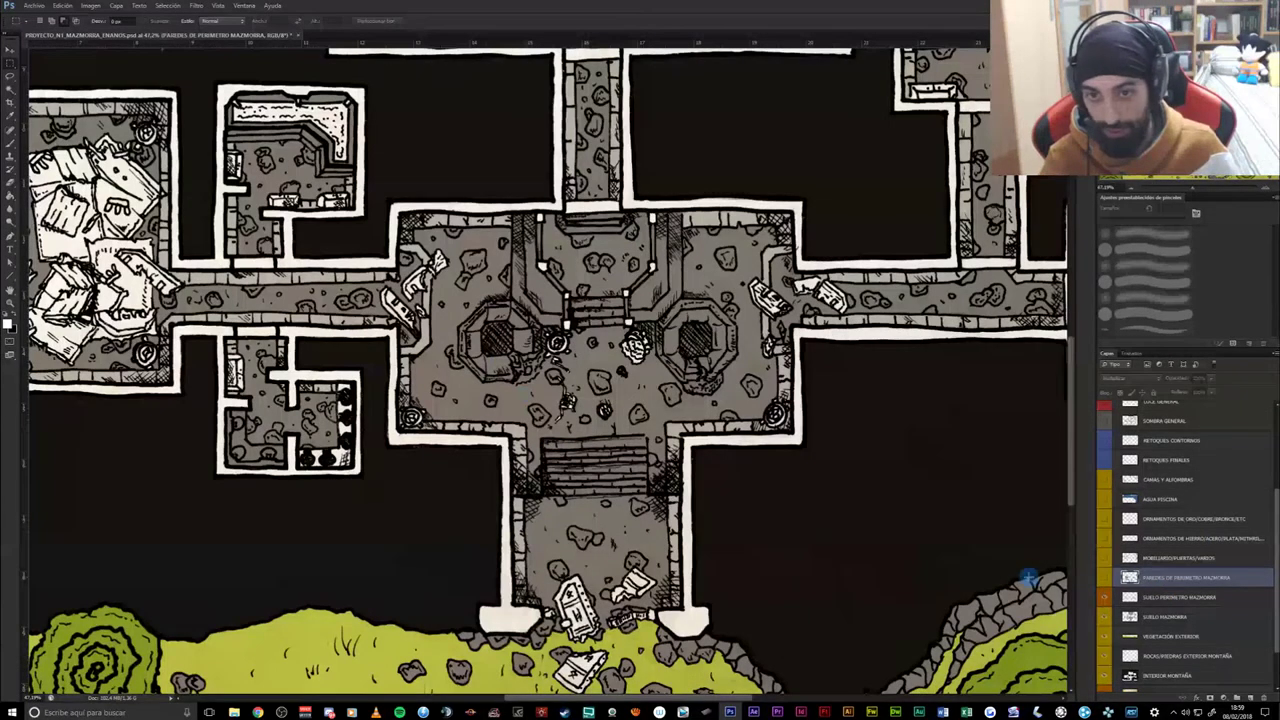
{"action": "left_click_drag", "start_coordinate": [373, 235], "coordinate": [573, 205]}
{"action": "left_click_drag", "start_coordinate": [936, 408], "coordinate": [721, 430]}
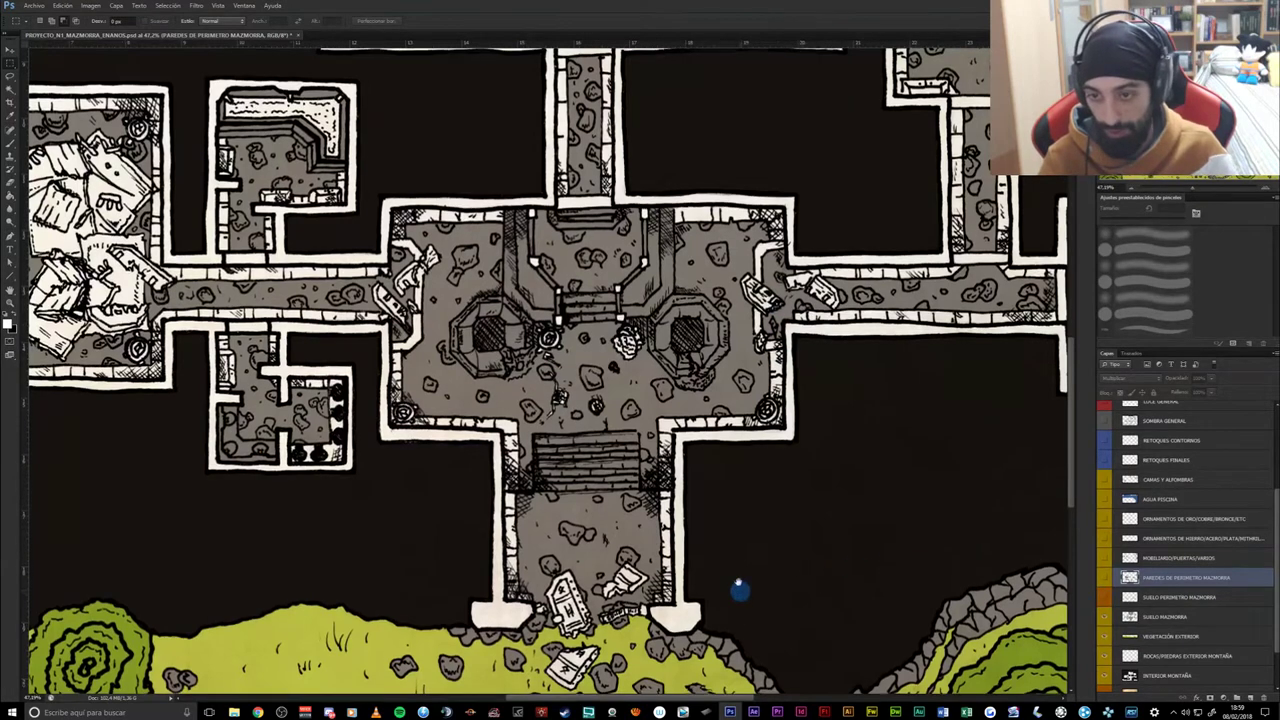
- Hide the grey SUELO MAZMORRA dungeon floor layer
{"action": "left_click_drag", "start_coordinate": [737, 591], "coordinate": [752, 551]}
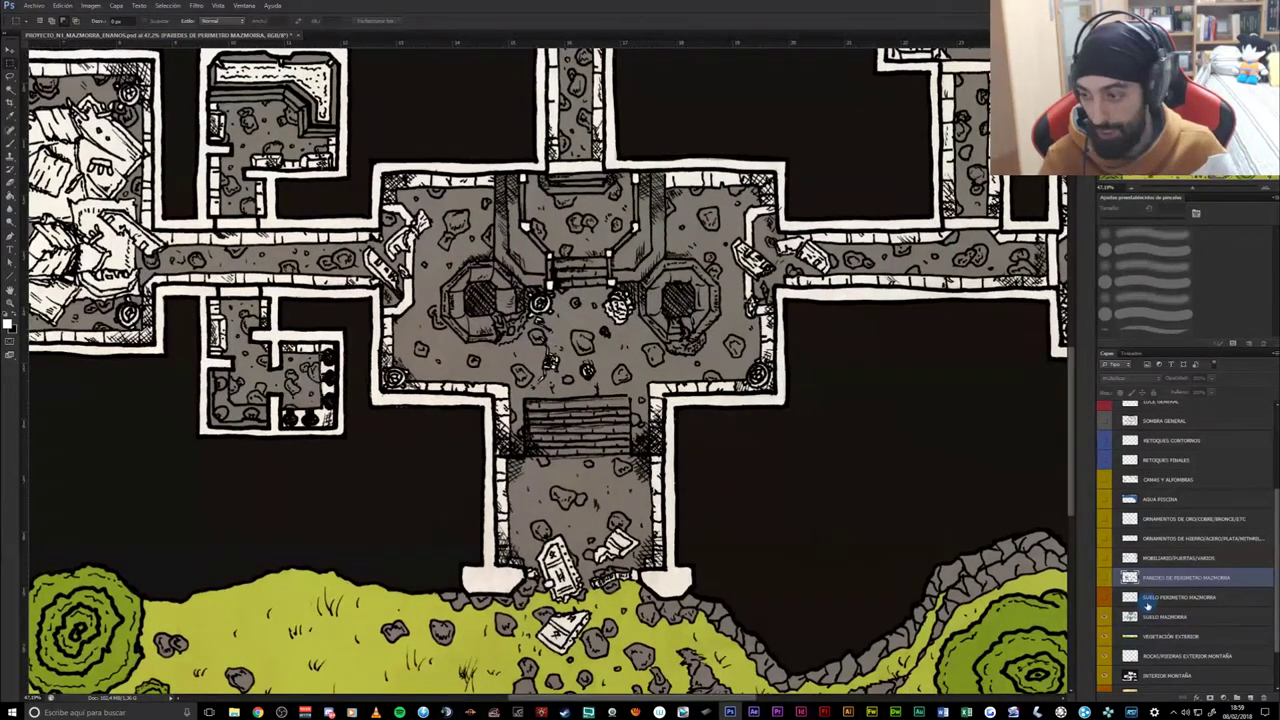
{"action": "left_click", "coordinate": [1148, 616]}
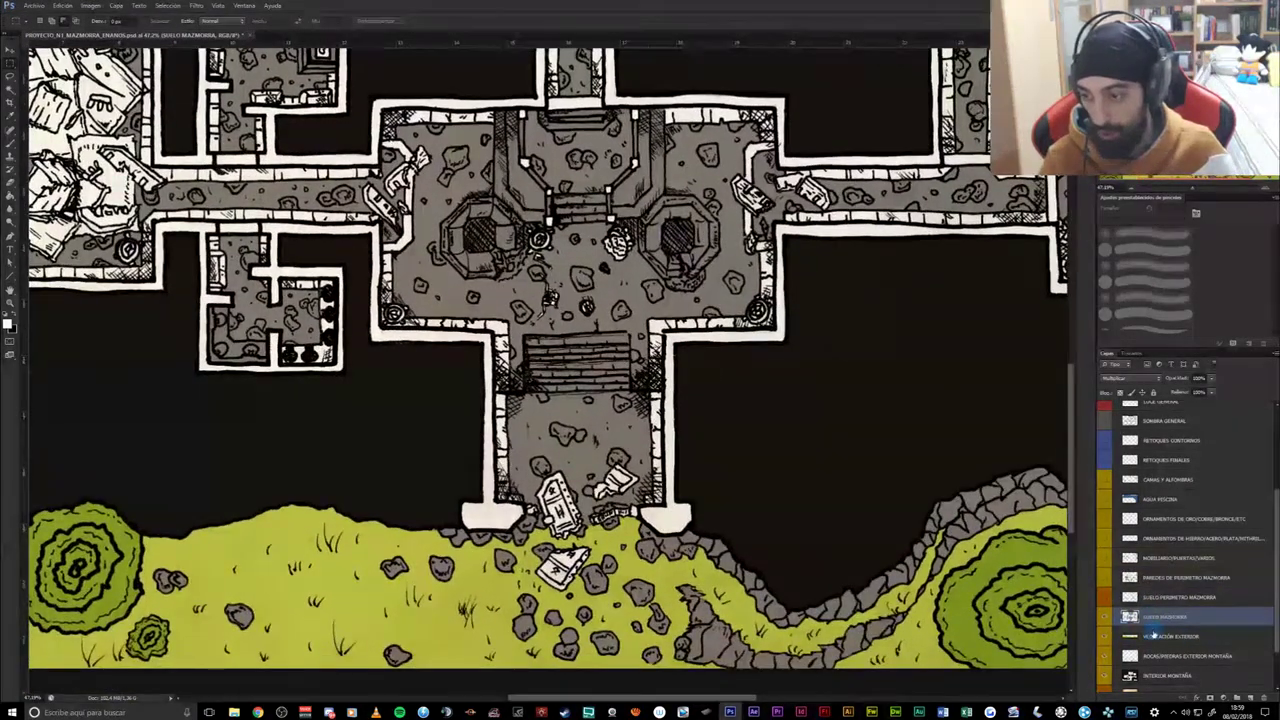
{"action": "scroll", "coordinate": [757, 396], "scroll_direction": "down", "scroll_amount": 1}
{"action": "scroll", "coordinate": [790, 390], "scroll_direction": "down", "scroll_amount": 1}
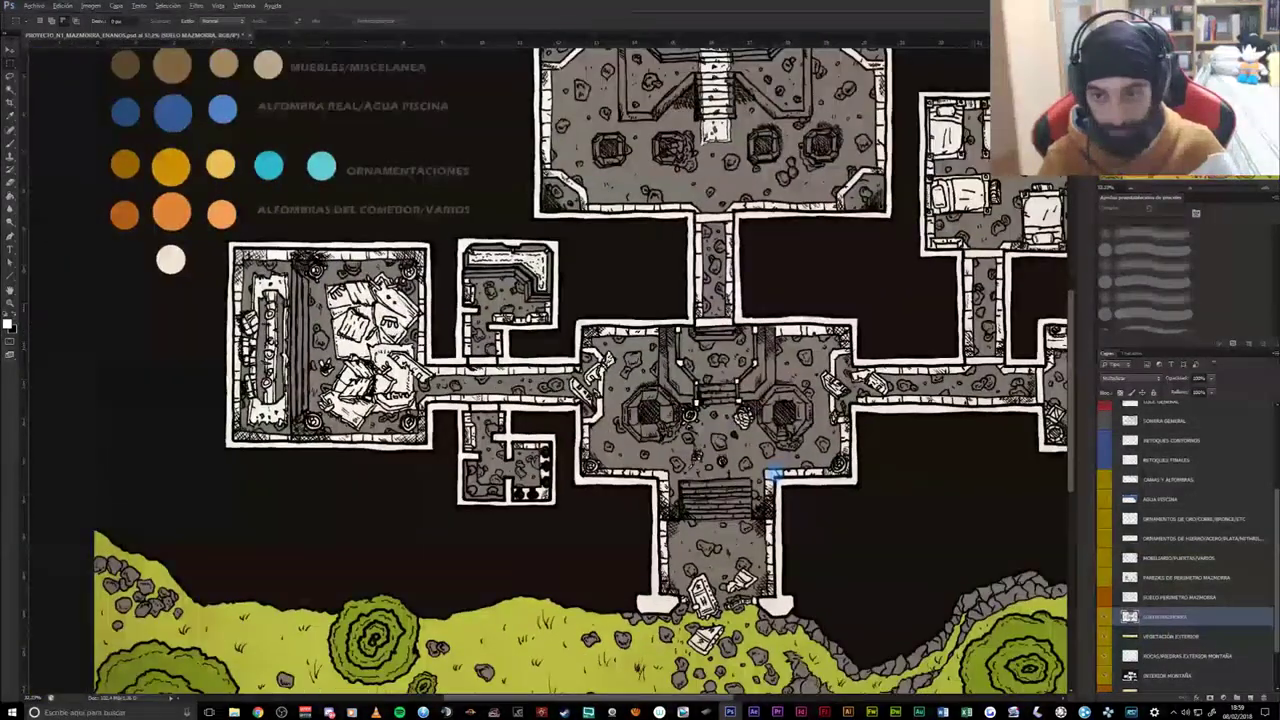
{"action": "scroll", "coordinate": [654, 441], "scroll_direction": "down", "scroll_amount": 1}
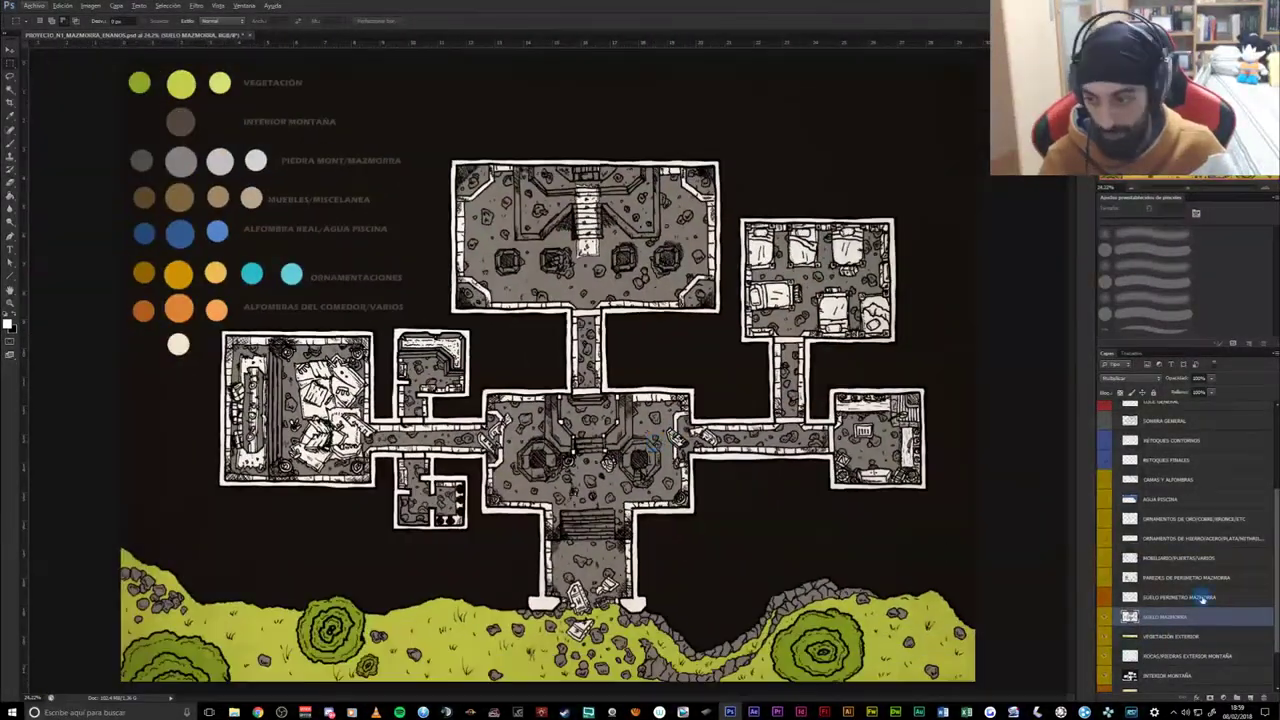
{"action": "left_click", "coordinate": [1103, 616]}
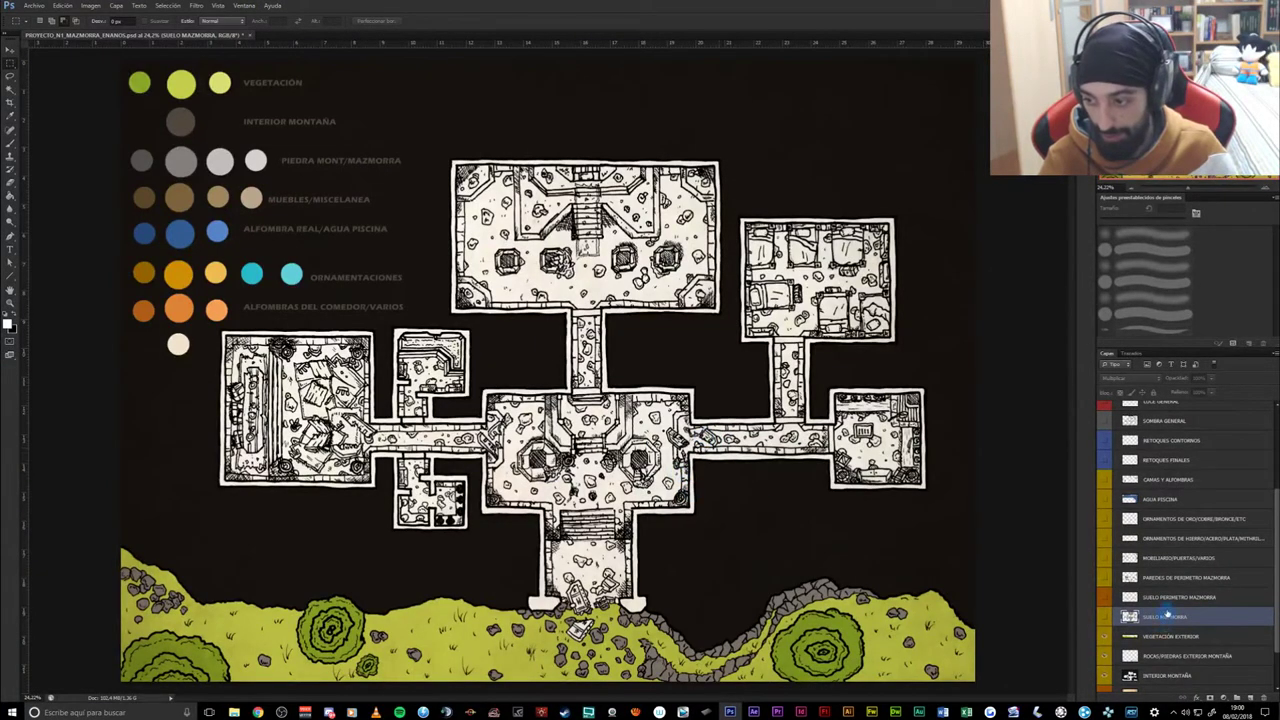
- Hide VEGETACIÓN EXTERIOR, ROCAS/PIEDRAS EXTERIOR MONTAÑA and INTERIOR MONTAÑA colour layers
{"action": "scroll", "coordinate": [1166, 616], "scroll_direction": "down", "scroll_amount": 2}
{"action": "scroll", "coordinate": [1165, 620], "scroll_direction": "down", "scroll_amount": 1}
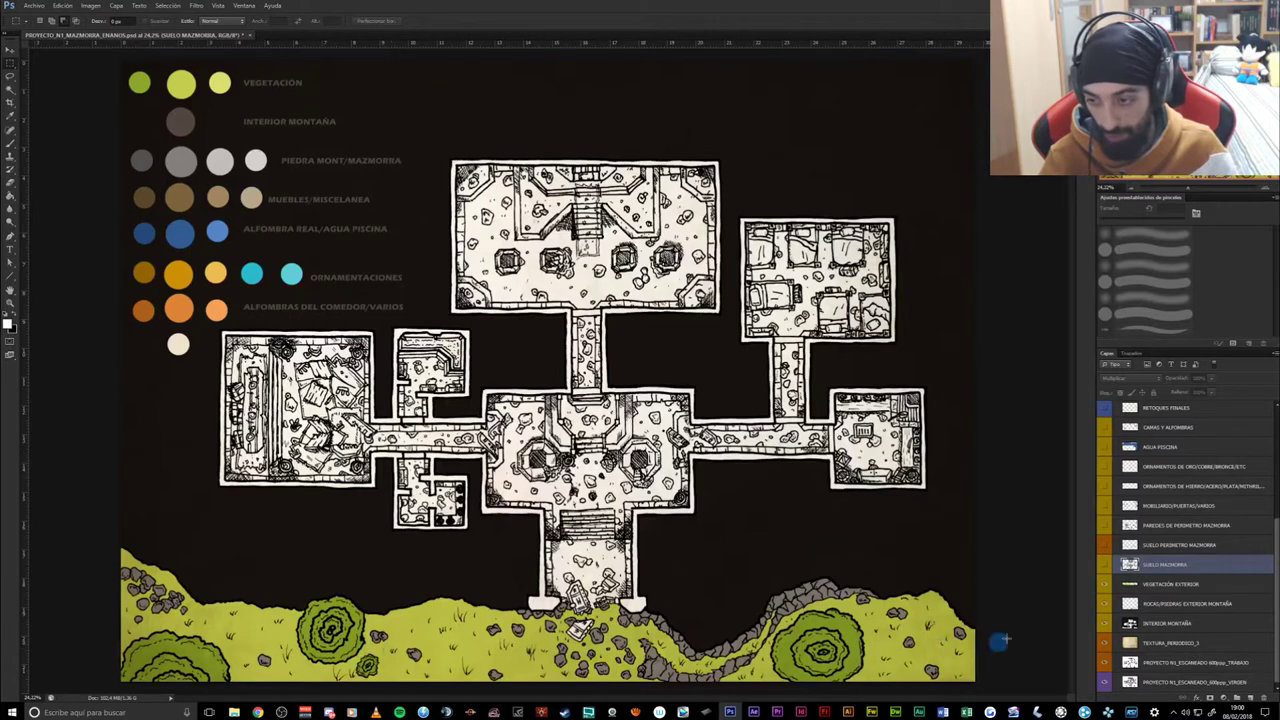
{"action": "left_click", "coordinate": [1105, 584]}
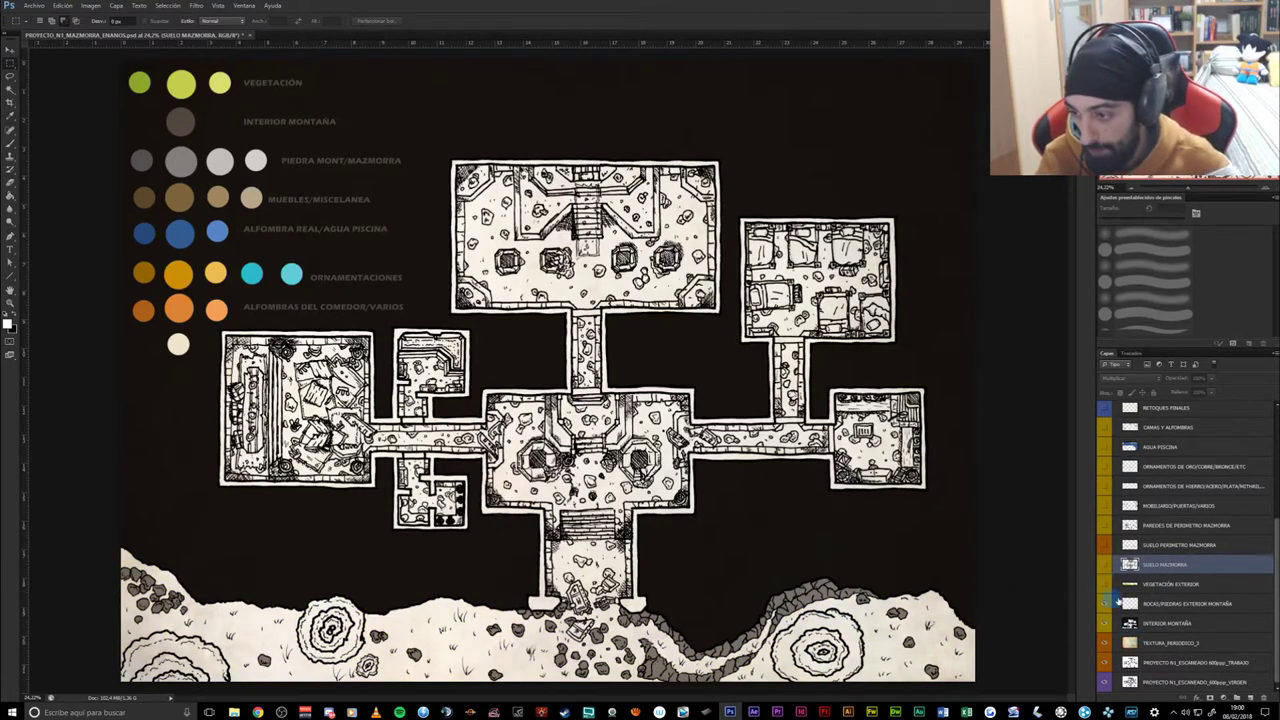
{"action": "left_click", "coordinate": [1157, 604]}
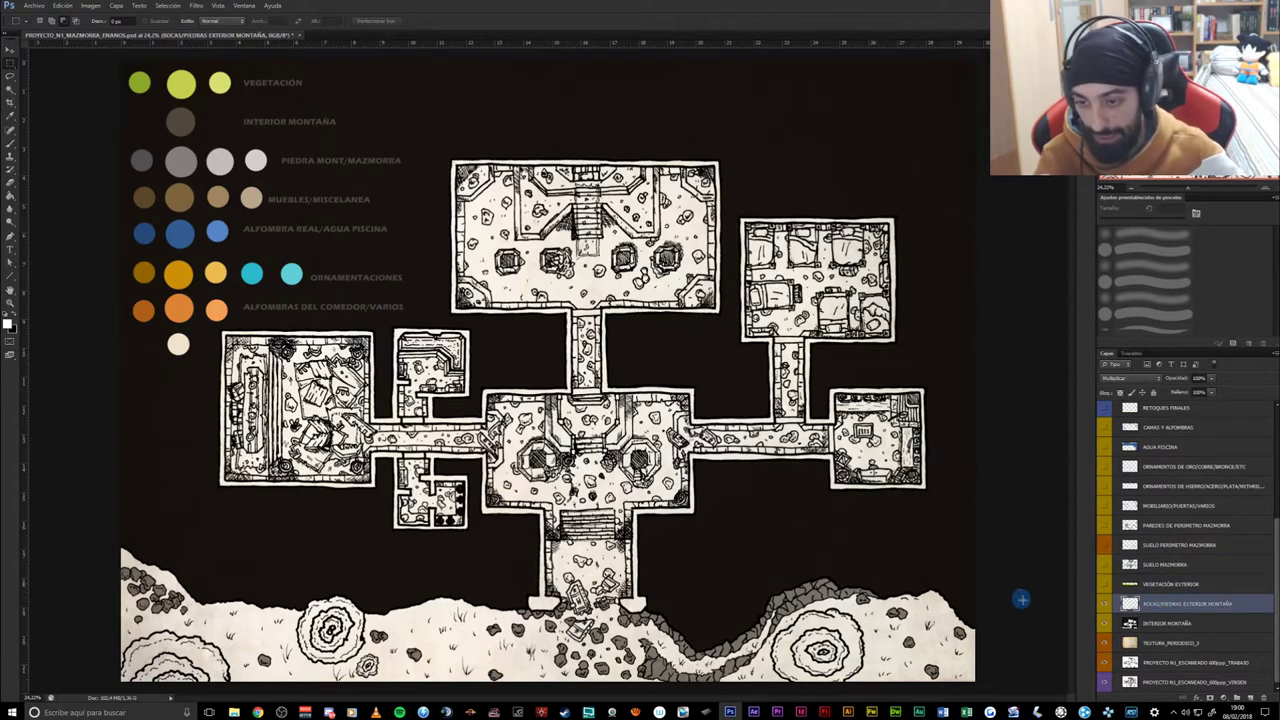
{"action": "left_click", "coordinate": [1102, 606]}
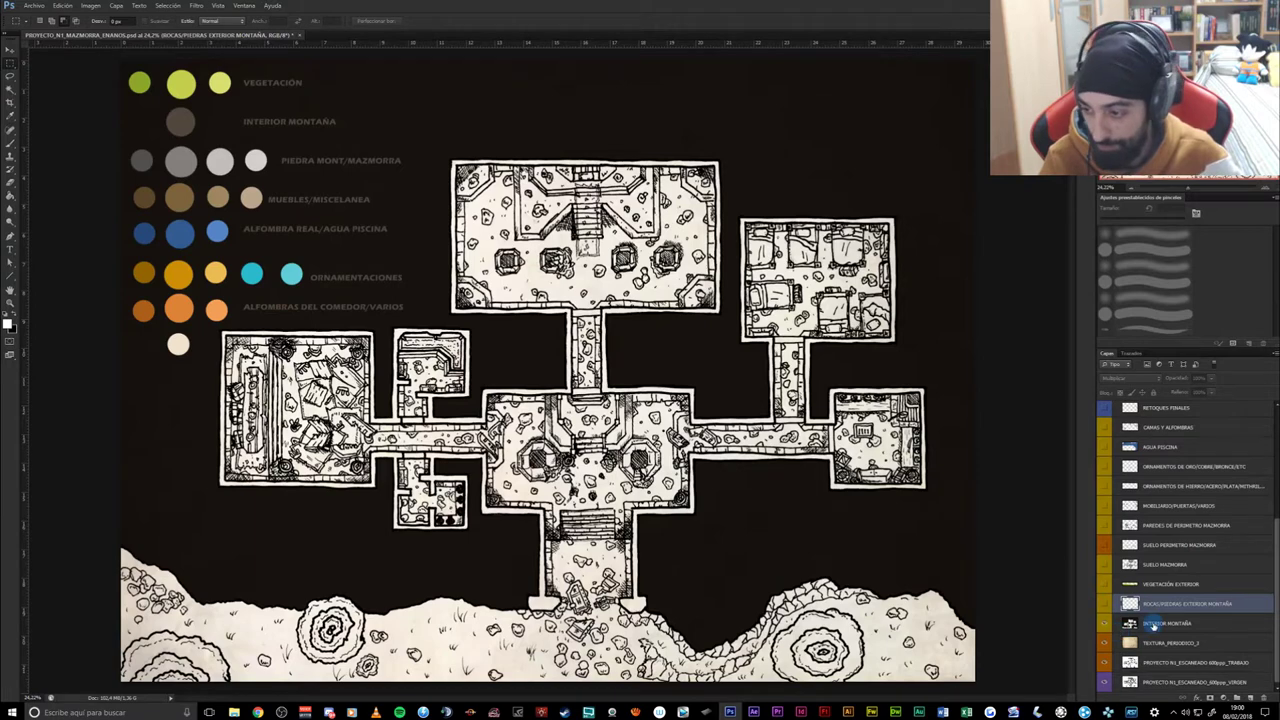
{"action": "left_click", "coordinate": [1152, 622]}
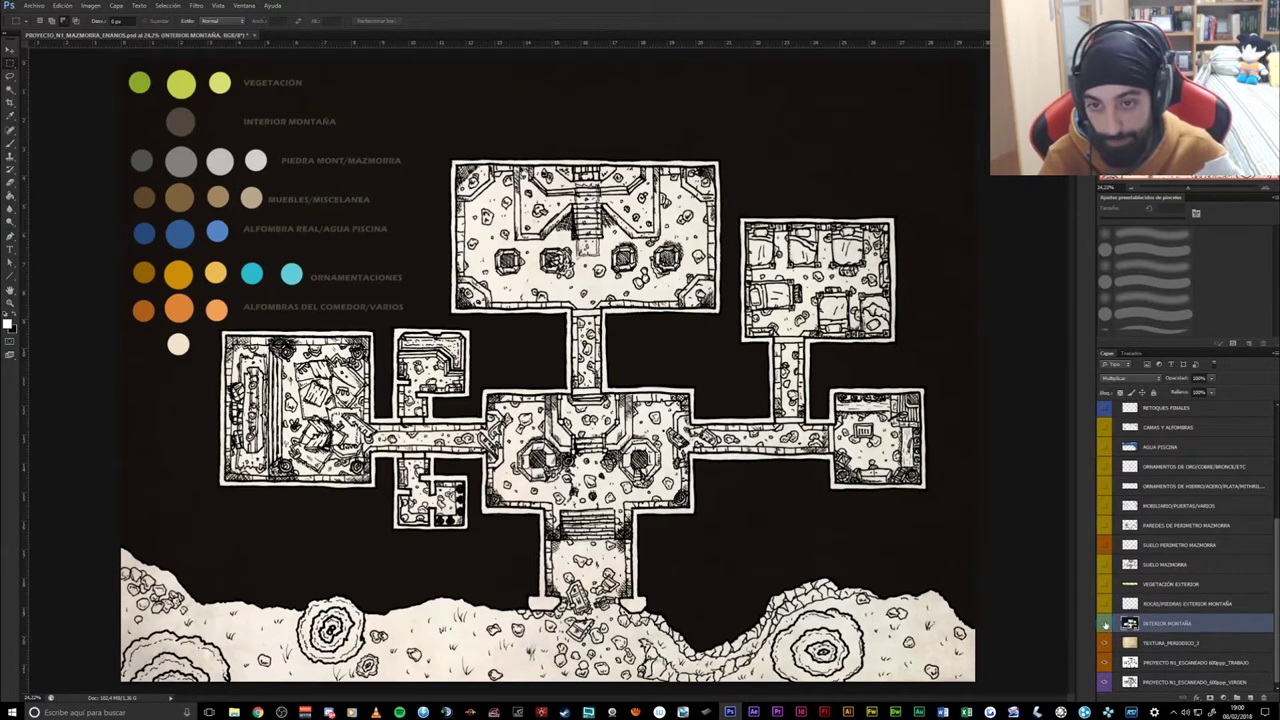
{"action": "left_click", "coordinate": [1105, 624]}
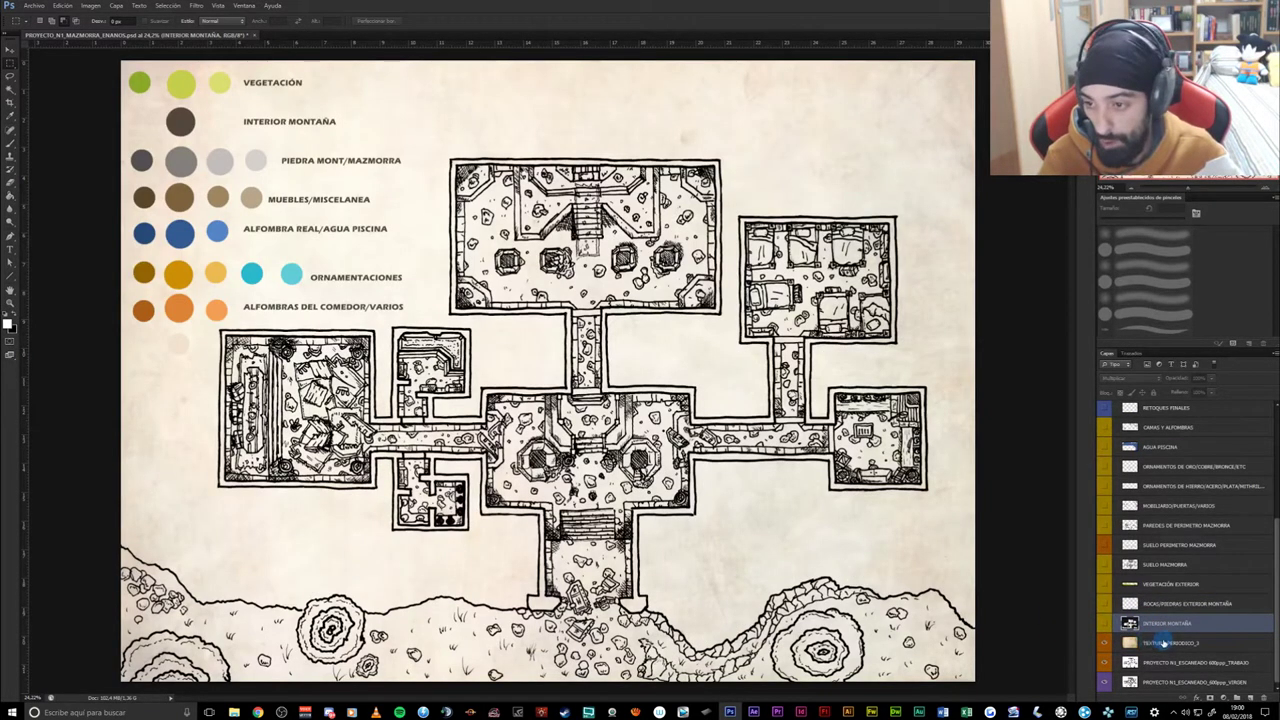
- Set the TEXTURA_PERIODICO_3 texture layer's opacity to 35%
{"action": "left_click", "coordinate": [1163, 643]}
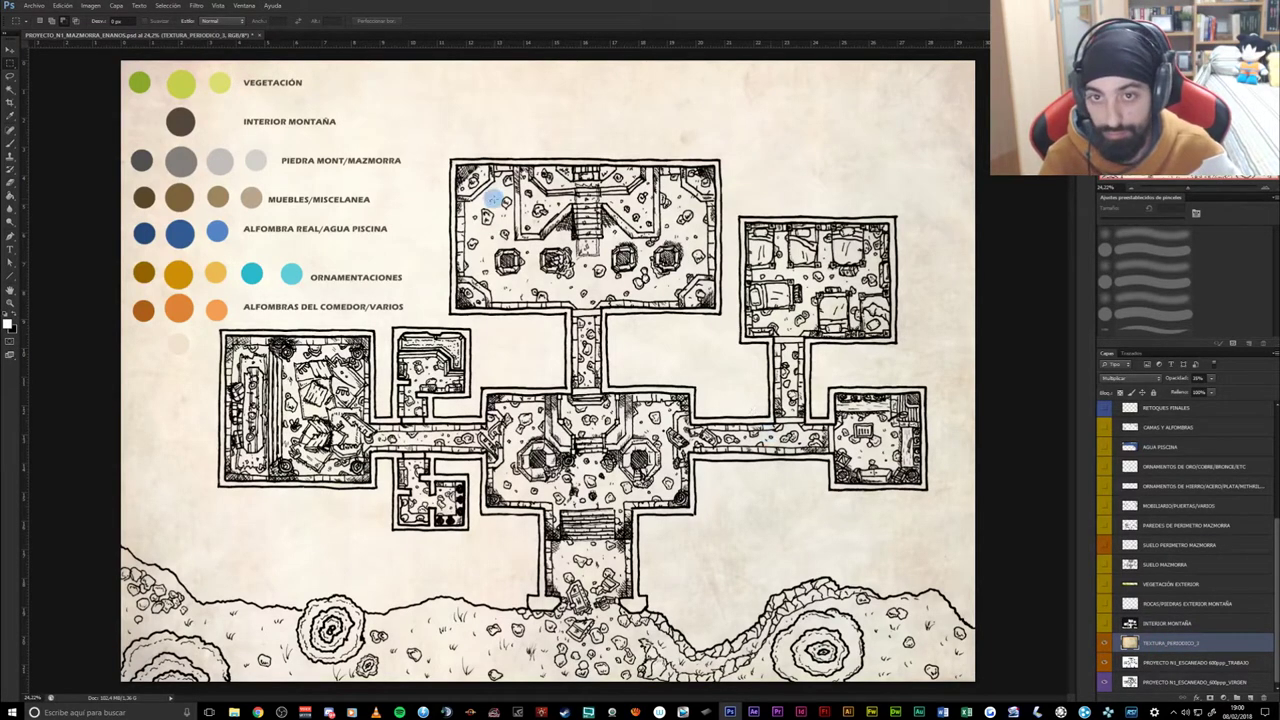
{"action": "key", "text": "3"}
{"action": "key", "text": "5"}
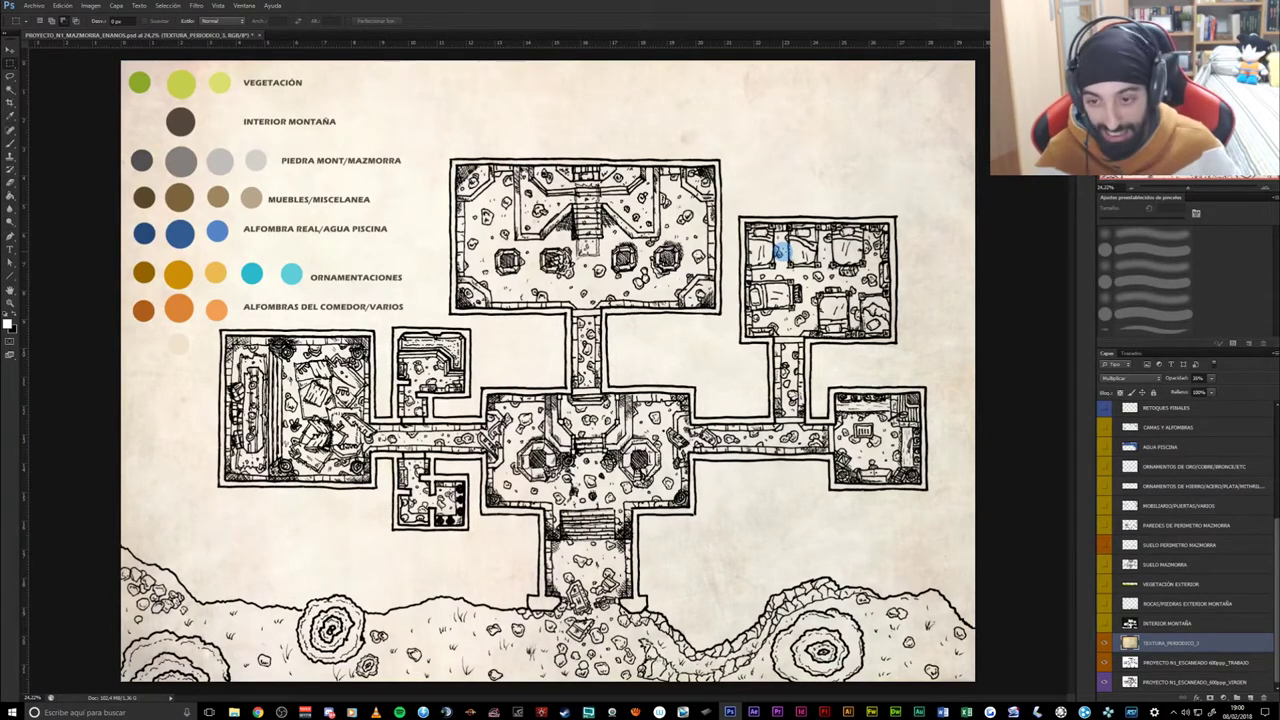
{"action": "key", "text": "ctrl+z"}
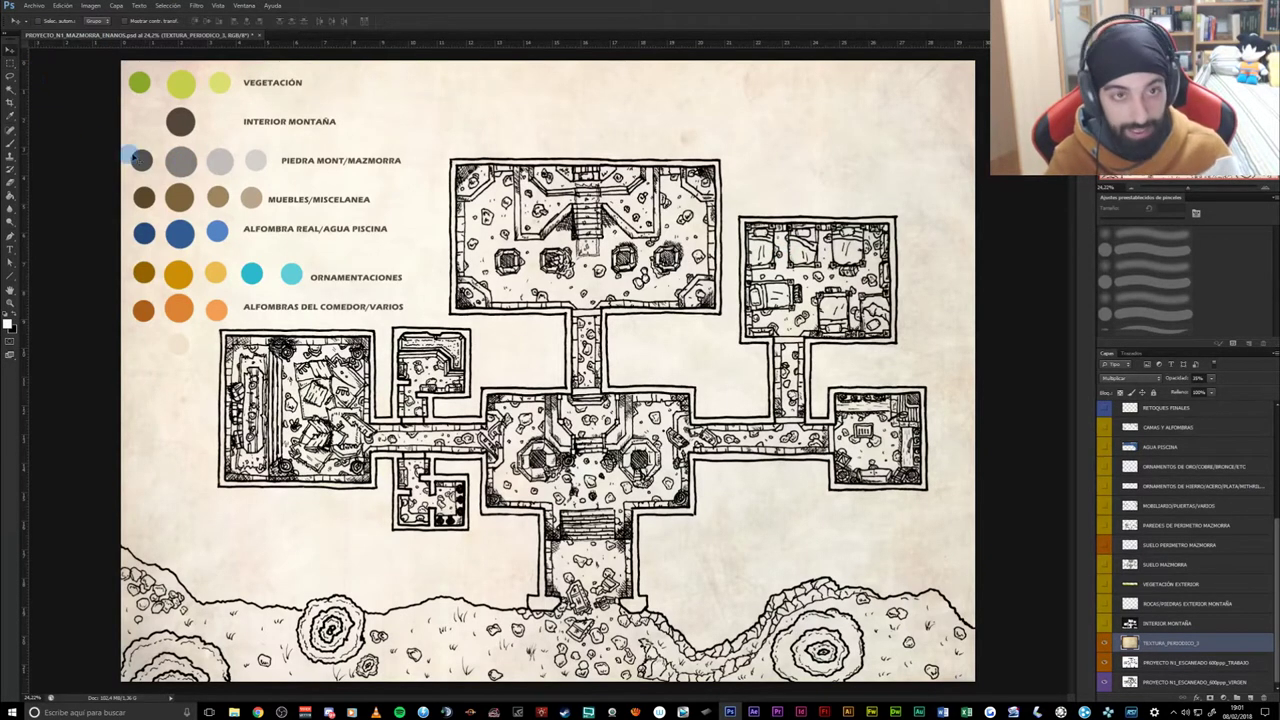
- Switch to the Brush tool and pick a round brush from the preset picker
{"action": "key", "text": "b"}
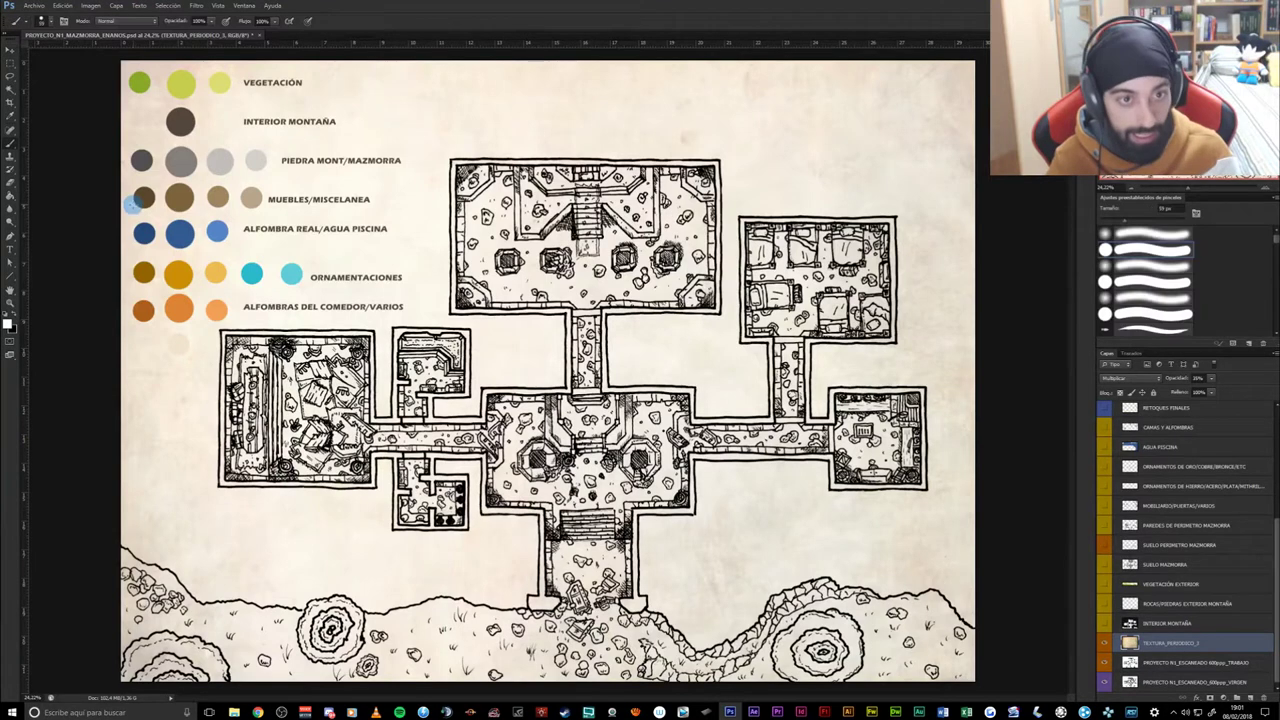
{"action": "right_click", "coordinate": [457, 260]}
{"action": "scroll", "coordinate": [664, 345], "scroll_direction": "down", "scroll_amount": 3}
{"action": "scroll", "coordinate": [663, 378], "scroll_direction": "down", "scroll_amount": 3}
{"action": "scroll", "coordinate": [663, 378], "scroll_direction": "up", "scroll_amount": 5}
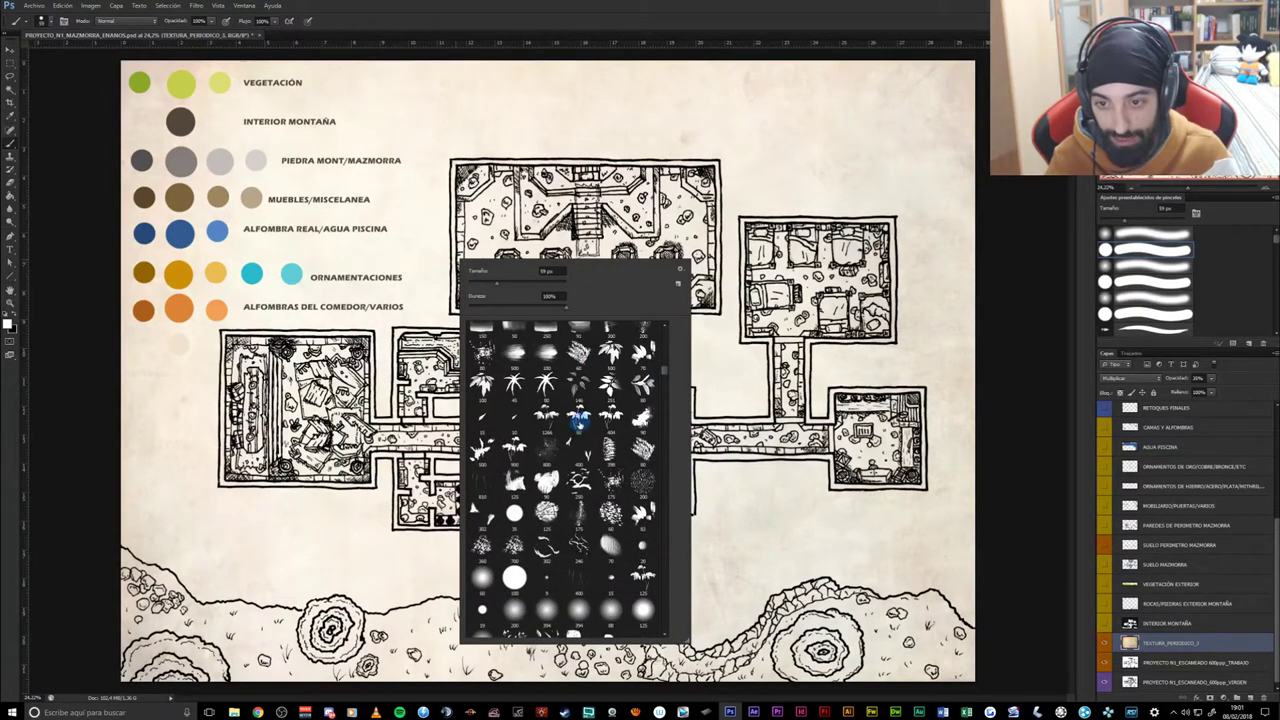
{"action": "right_click", "coordinate": [557, 80]}
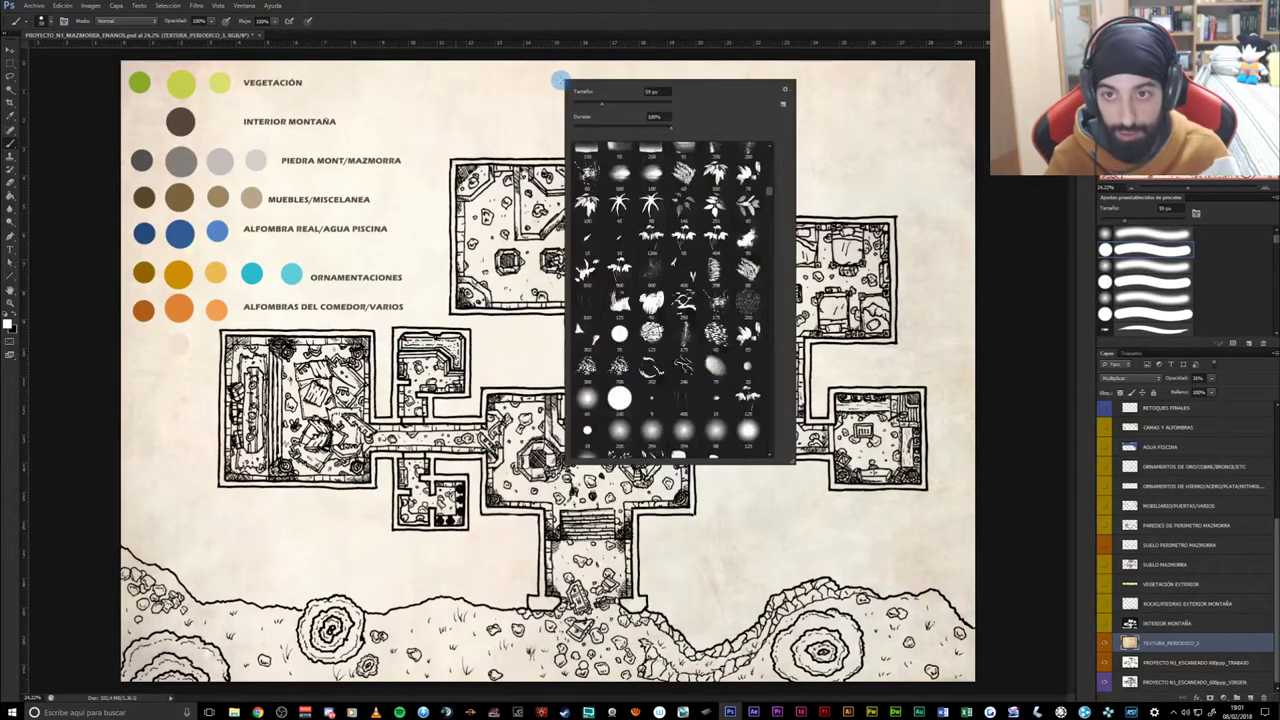
{"action": "left_click", "coordinate": [557, 20]}
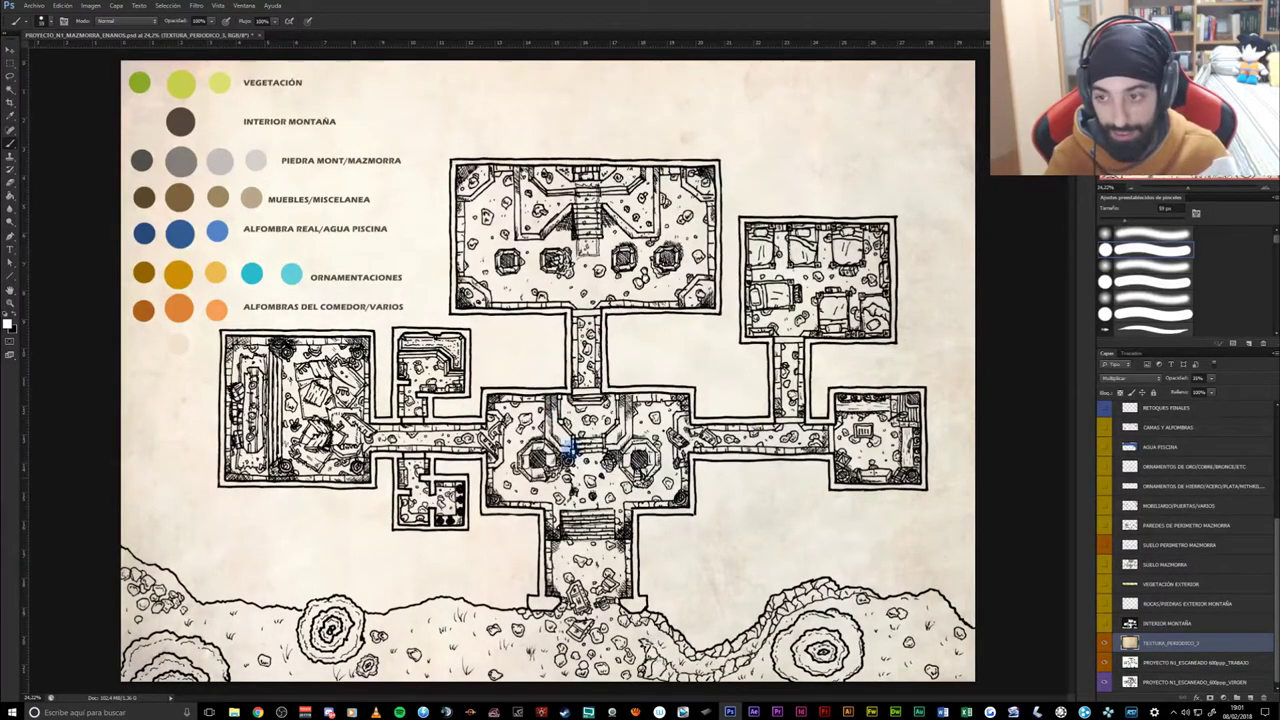
{"action": "right_click", "coordinate": [500, 236]}
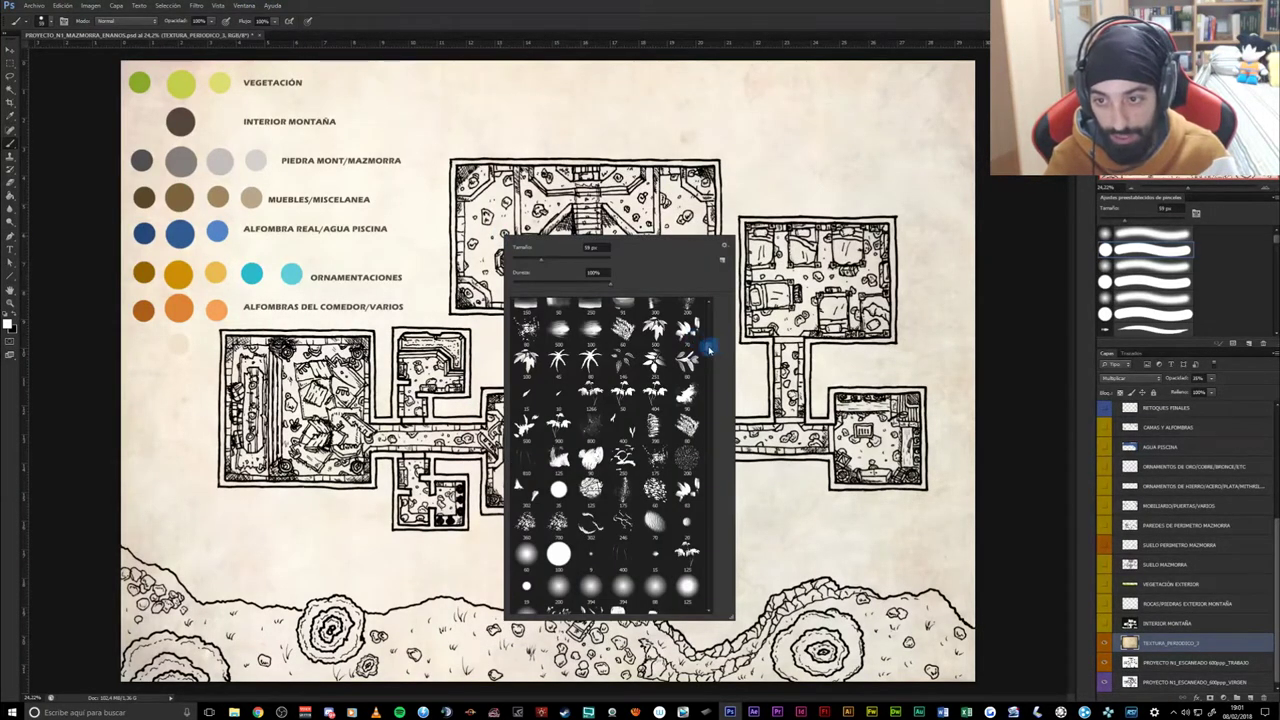
{"action": "left_click_drag", "start_coordinate": [709, 349], "coordinate": [703, 229]}
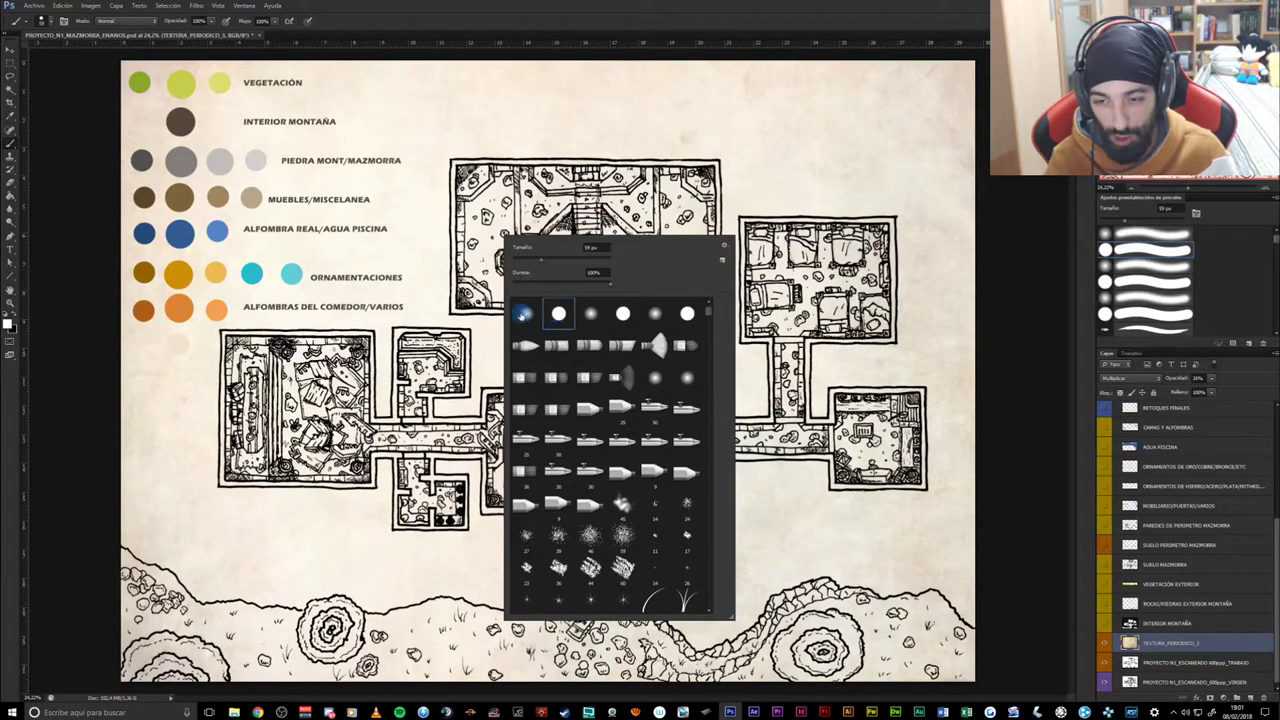
{"action": "scroll", "coordinate": [709, 316], "scroll_direction": "down", "scroll_amount": 3}
{"action": "mouse_move", "coordinate": [709, 316]}
{"action": "left_mouse_down"}
{"action": "mouse_move", "coordinate": [709, 592]}
{"action": "mouse_move", "coordinate": [720, 257]}
{"action": "left_mouse_up"}
{"action": "left_click", "coordinate": [493, 4]}
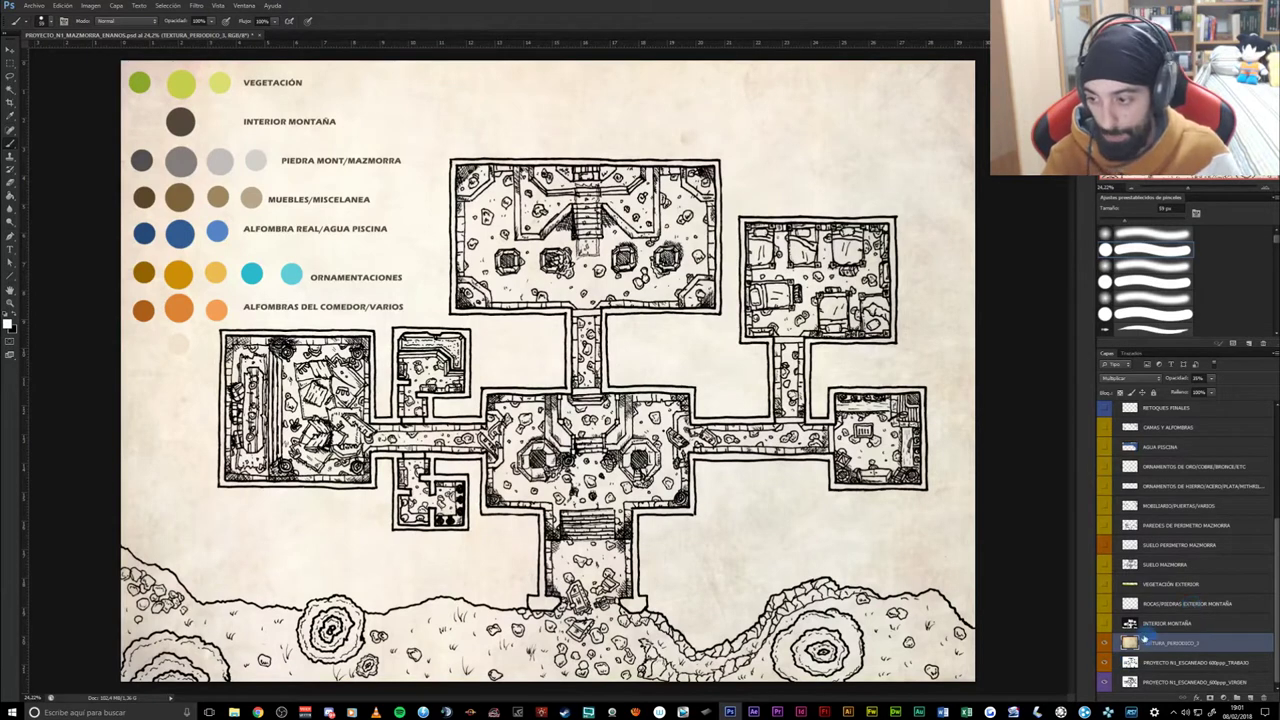
- Hide PALETA DE COLORES and both PROYECTO_N1_ESCANEADO scan layers
{"action": "scroll", "coordinate": [1190, 477], "scroll_direction": "up", "scroll_amount": 4}
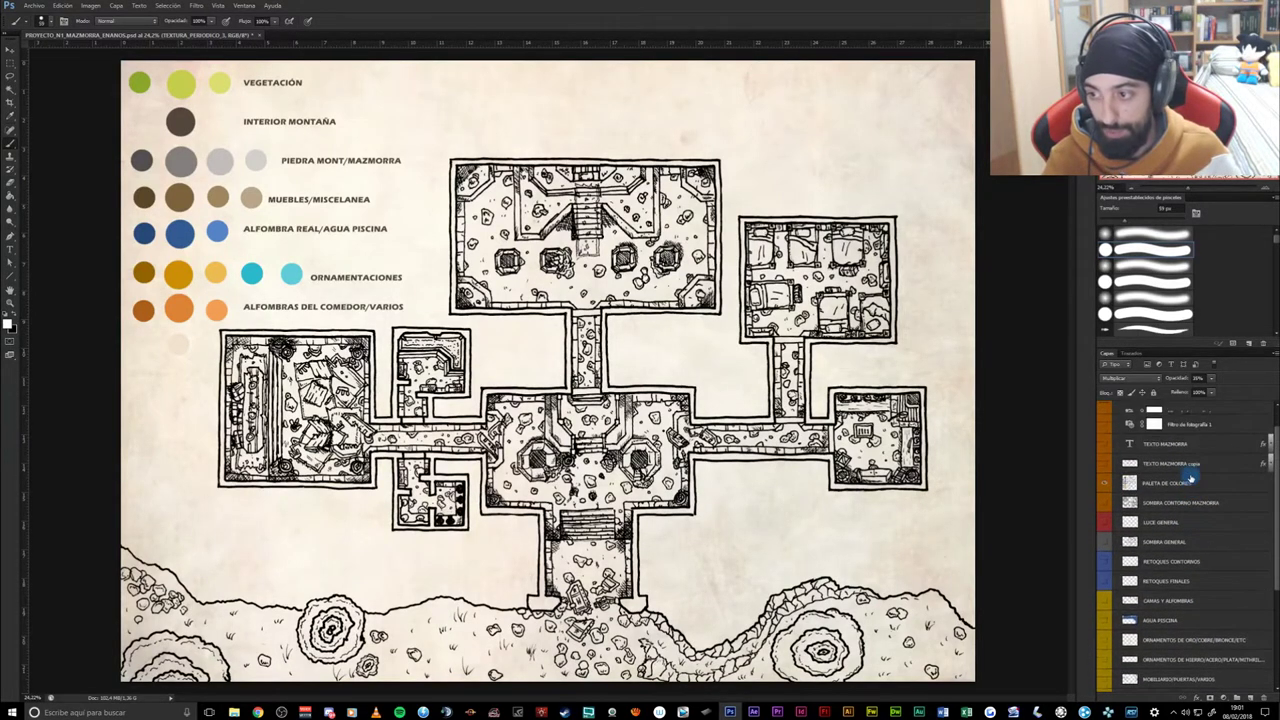
{"action": "left_click", "coordinate": [1102, 485]}
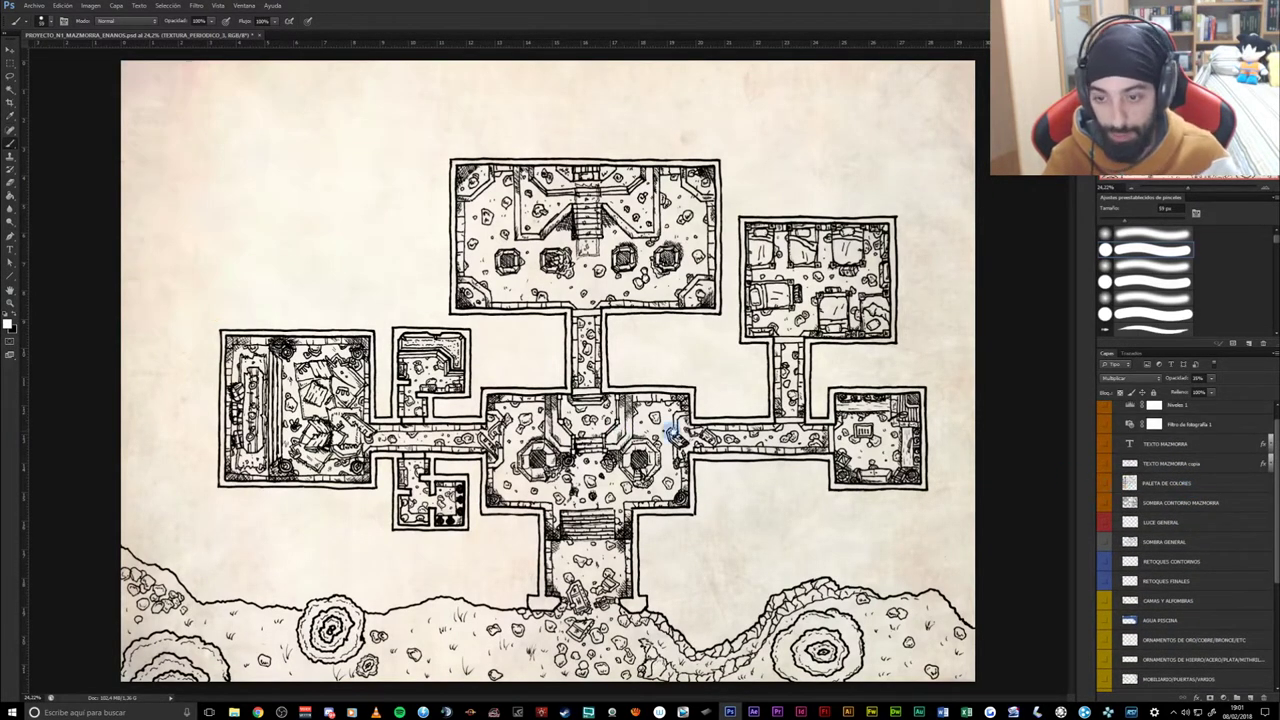
{"action": "scroll", "coordinate": [1162, 564], "scroll_direction": "down", "scroll_amount": 4}
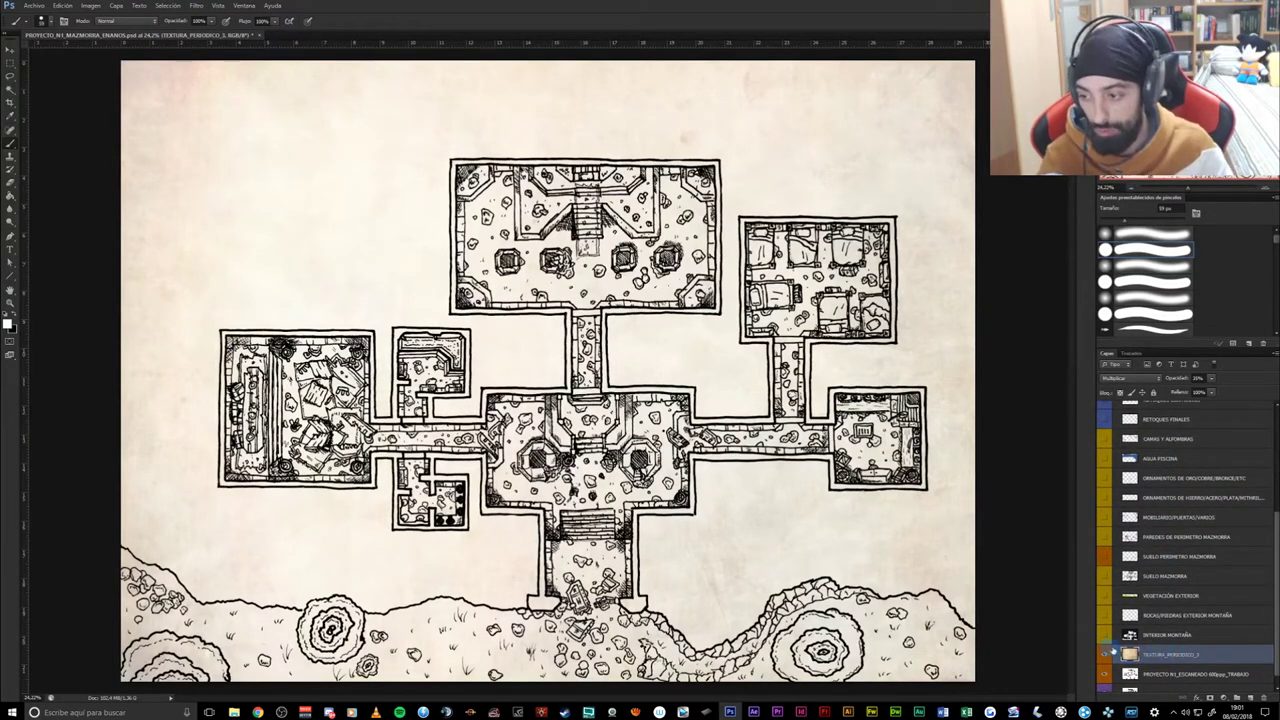
{"action": "left_click", "coordinate": [1105, 675]}
{"action": "scroll", "coordinate": [1105, 675], "scroll_direction": "down", "scroll_amount": 1}
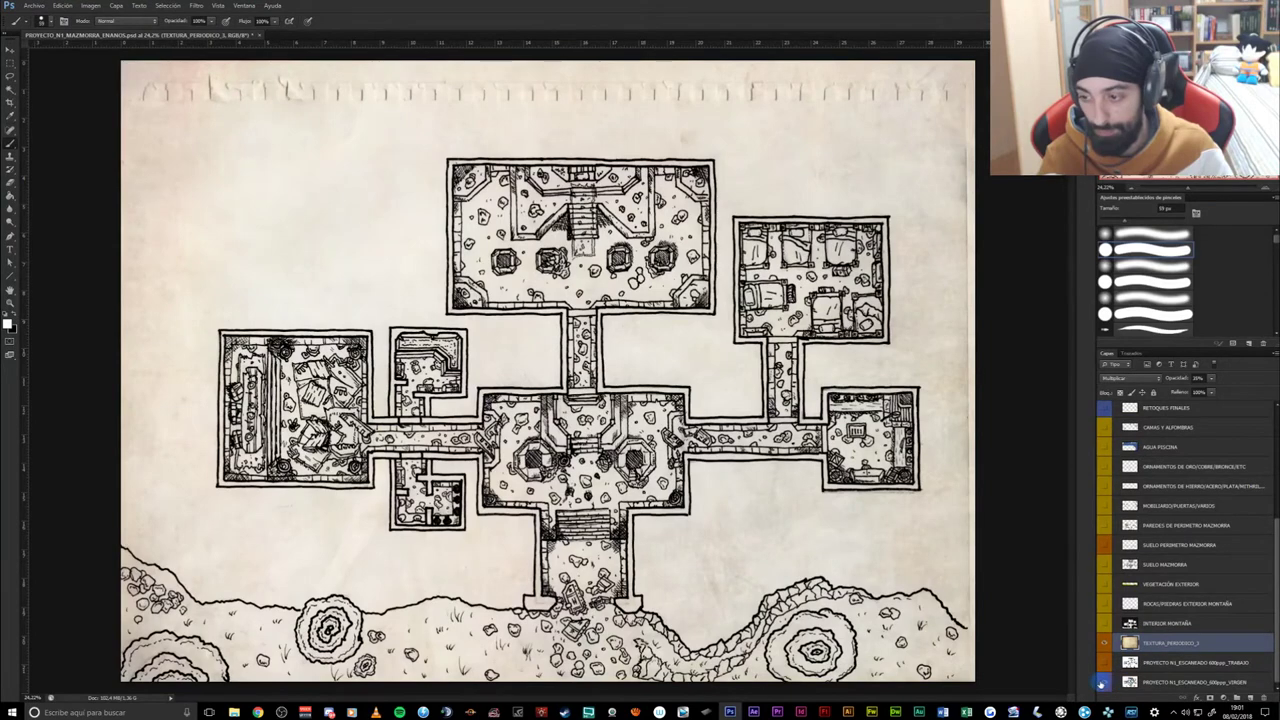
{"action": "left_click", "coordinate": [1102, 683]}
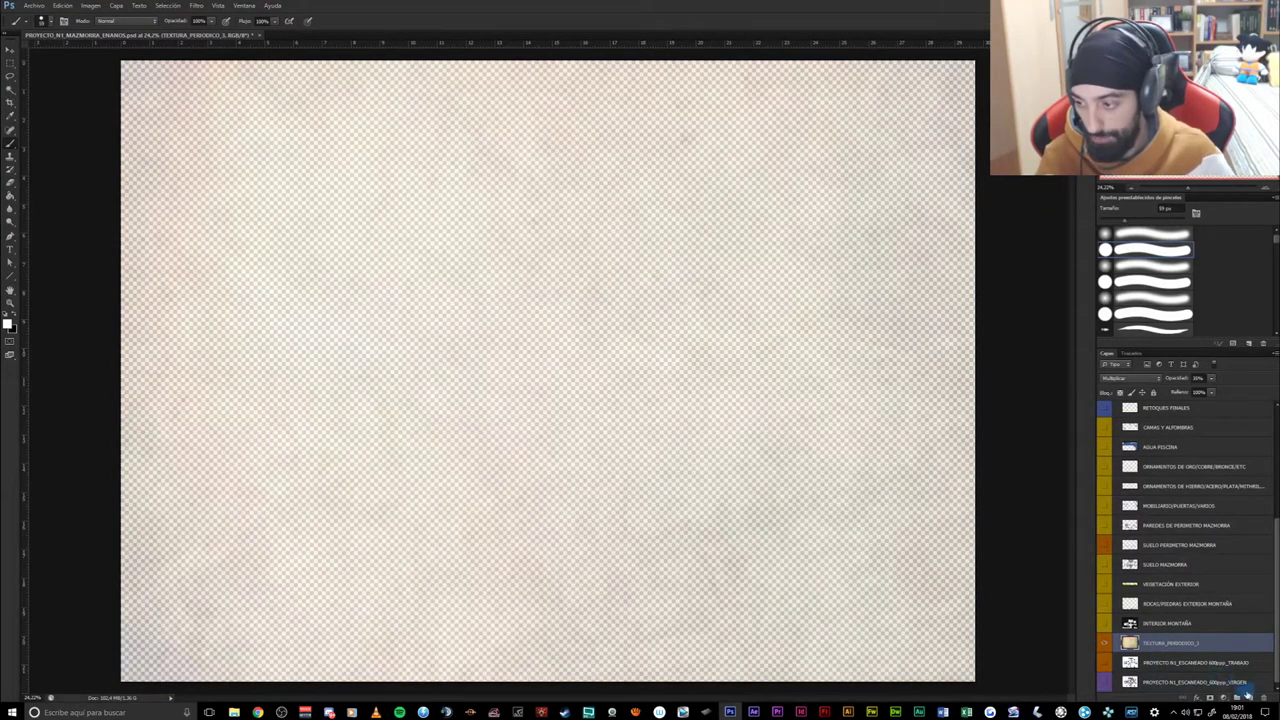
- Add a new empty layer above the texture, trying a white fill and undoing it
{"action": "left_click", "coordinate": [1250, 698]}
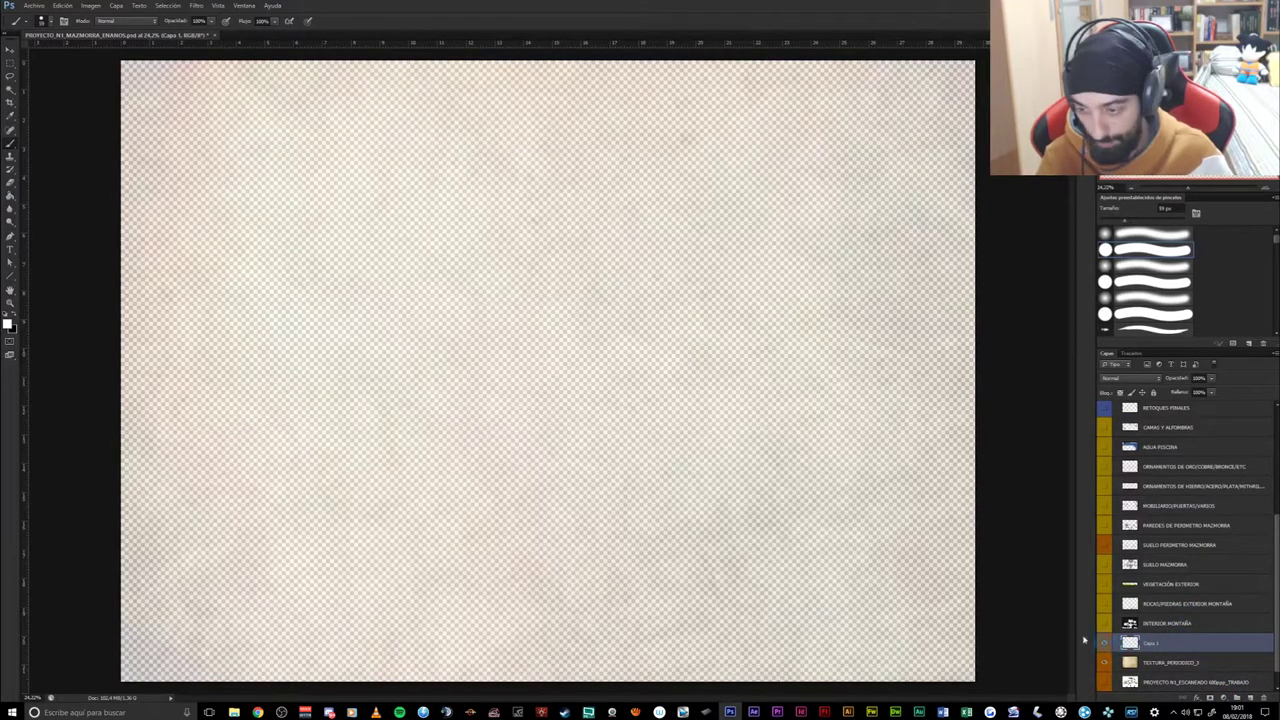
{"action": "key", "text": "g"}
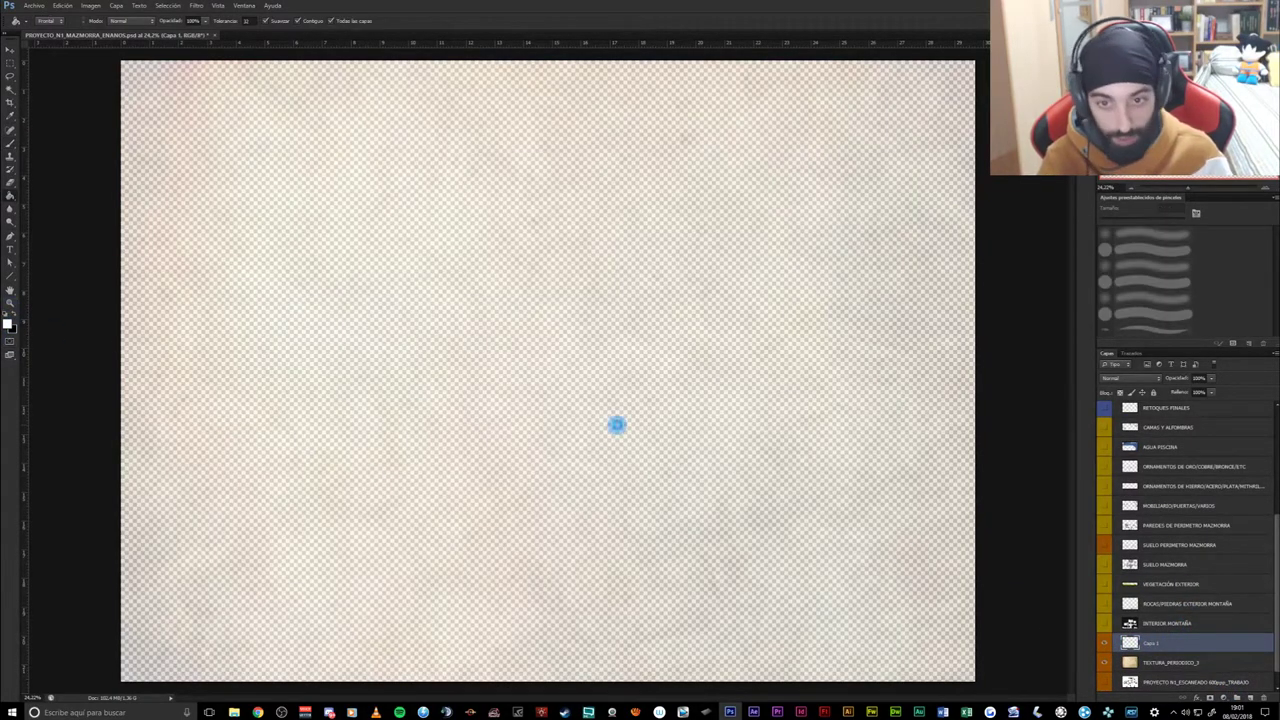
{"action": "left_click", "coordinate": [626, 446]}
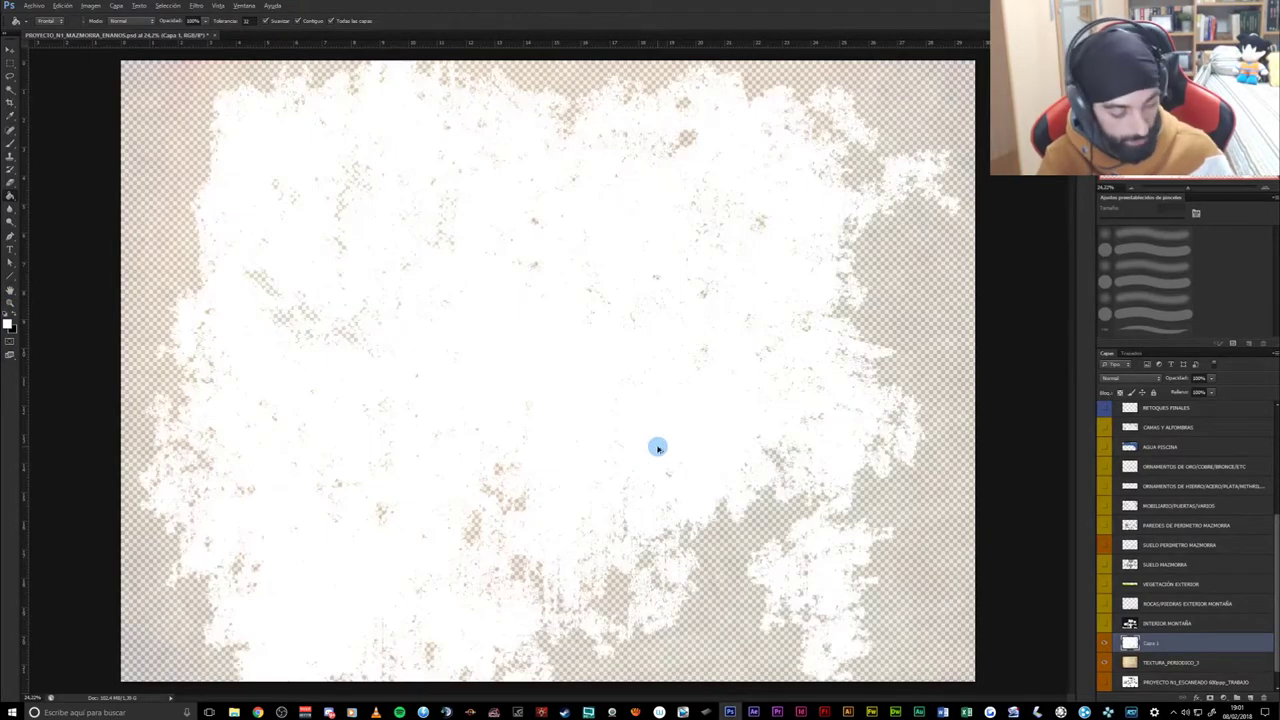
{"action": "key", "text": "ctrl+z"}
{"action": "scroll", "coordinate": [1165, 520], "scroll_direction": "up", "scroll_amount": 4}
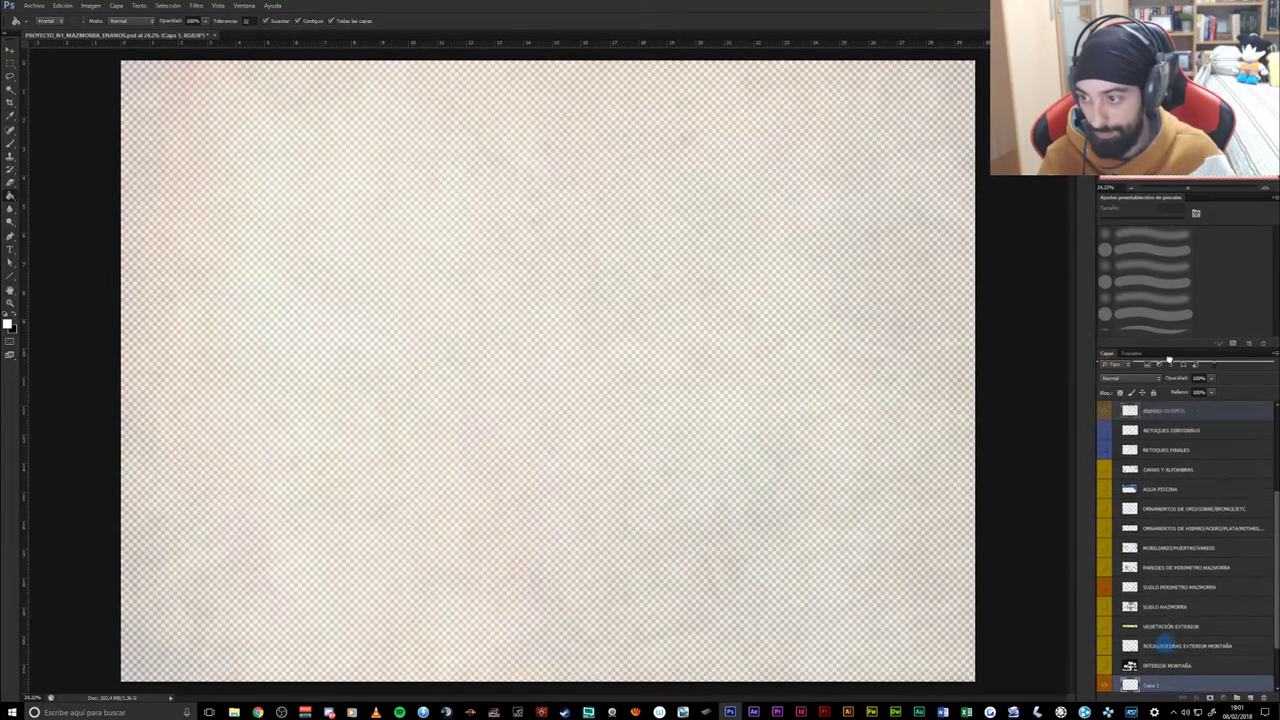
{"action": "scroll", "coordinate": [1165, 645], "scroll_direction": "up", "scroll_amount": 4}
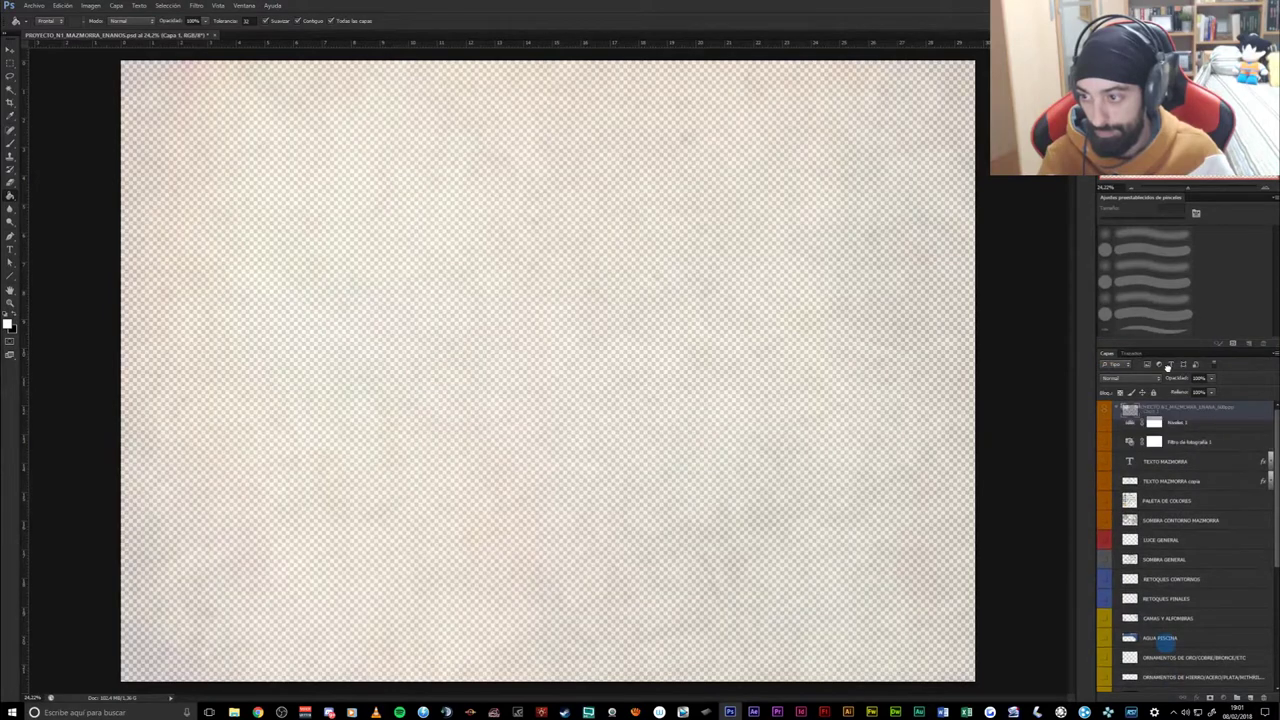
{"action": "scroll", "coordinate": [1160, 641], "scroll_direction": "down", "scroll_amount": 3}
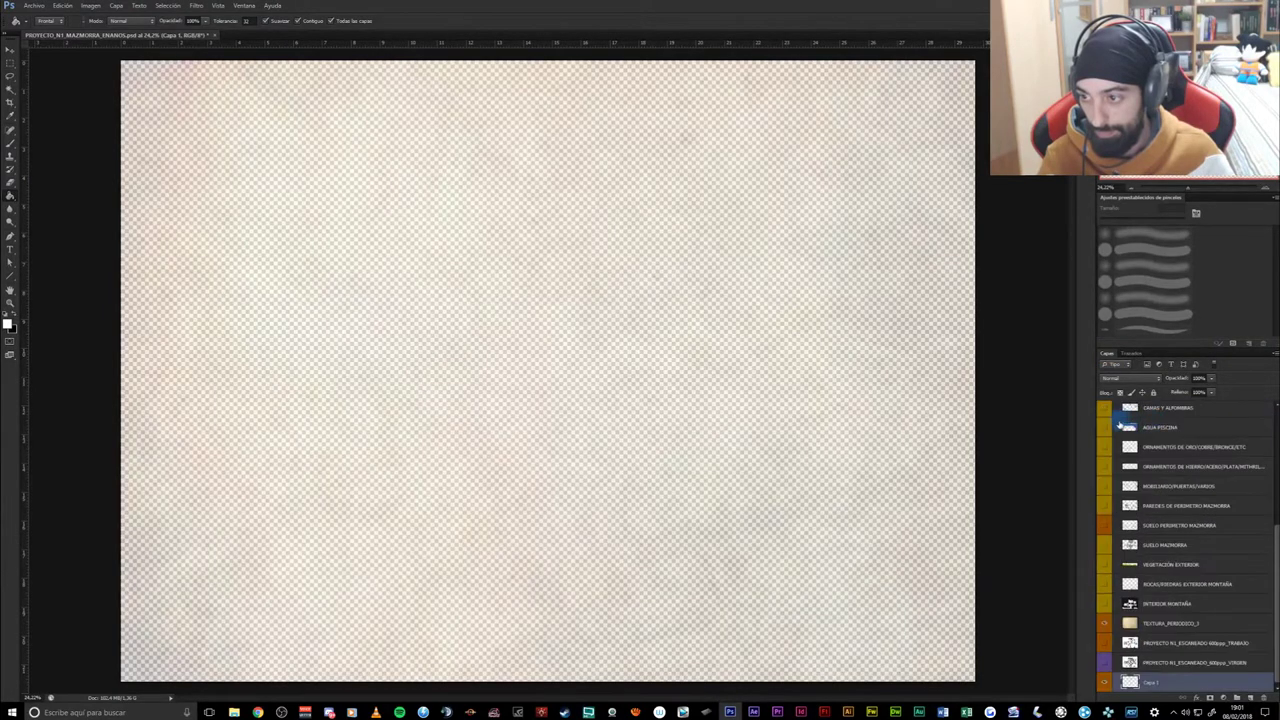
{"action": "scroll", "coordinate": [1165, 550], "scroll_direction": "down", "scroll_amount": 3}
- Hide the paper texture and add Capa 2 inside the expanded PROYECTO group
{"action": "left_click", "coordinate": [1261, 697]}
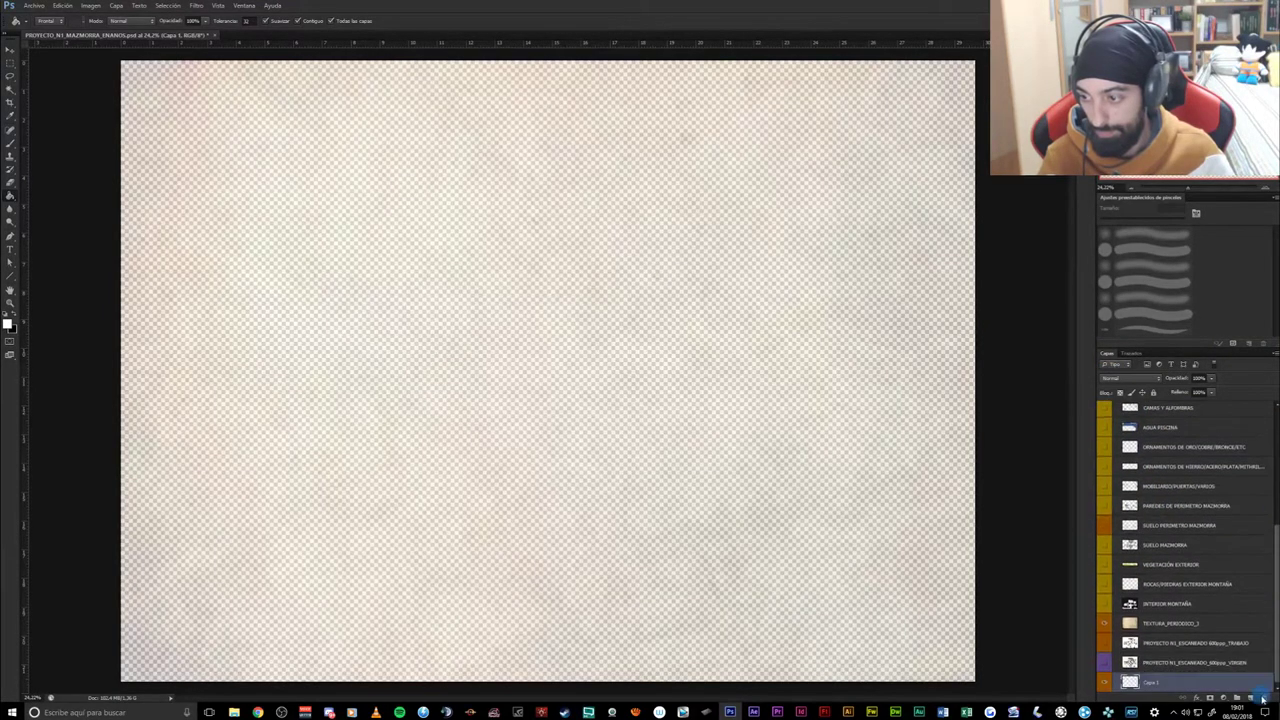
{"action": "left_click", "coordinate": [1106, 622]}
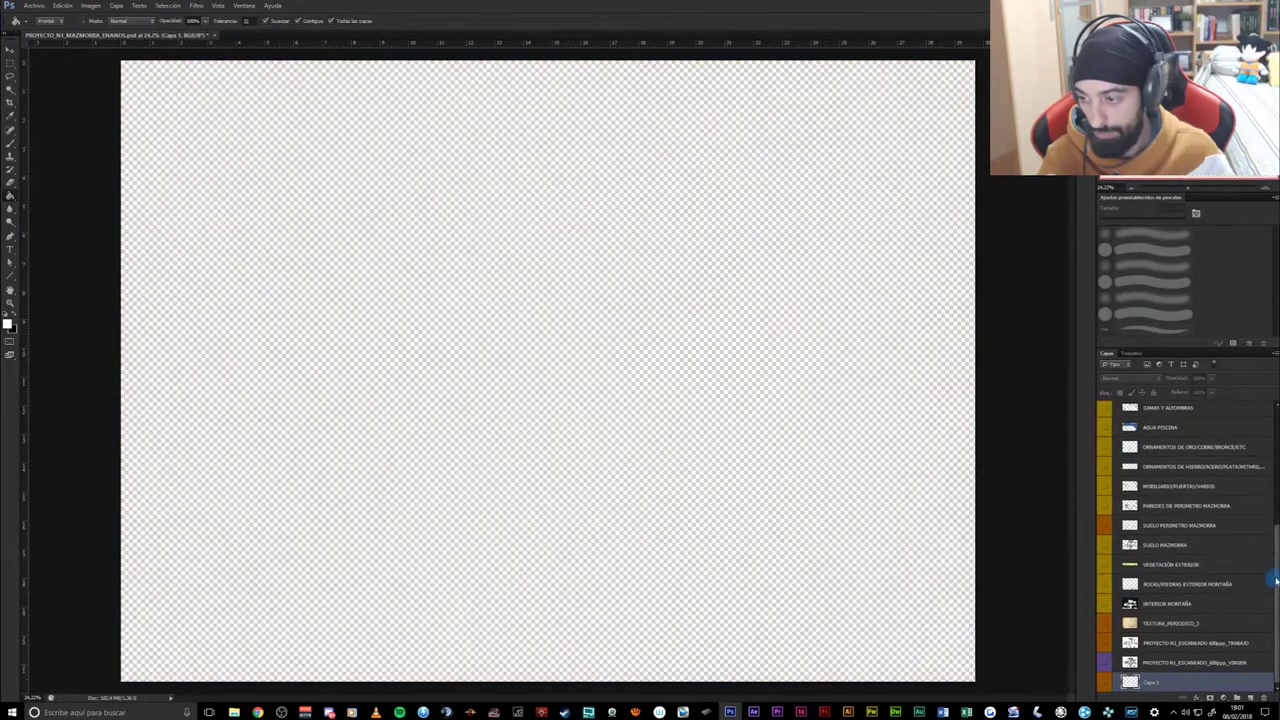
{"action": "left_click_drag", "start_coordinate": [1276, 580], "coordinate": [1270, 415]}
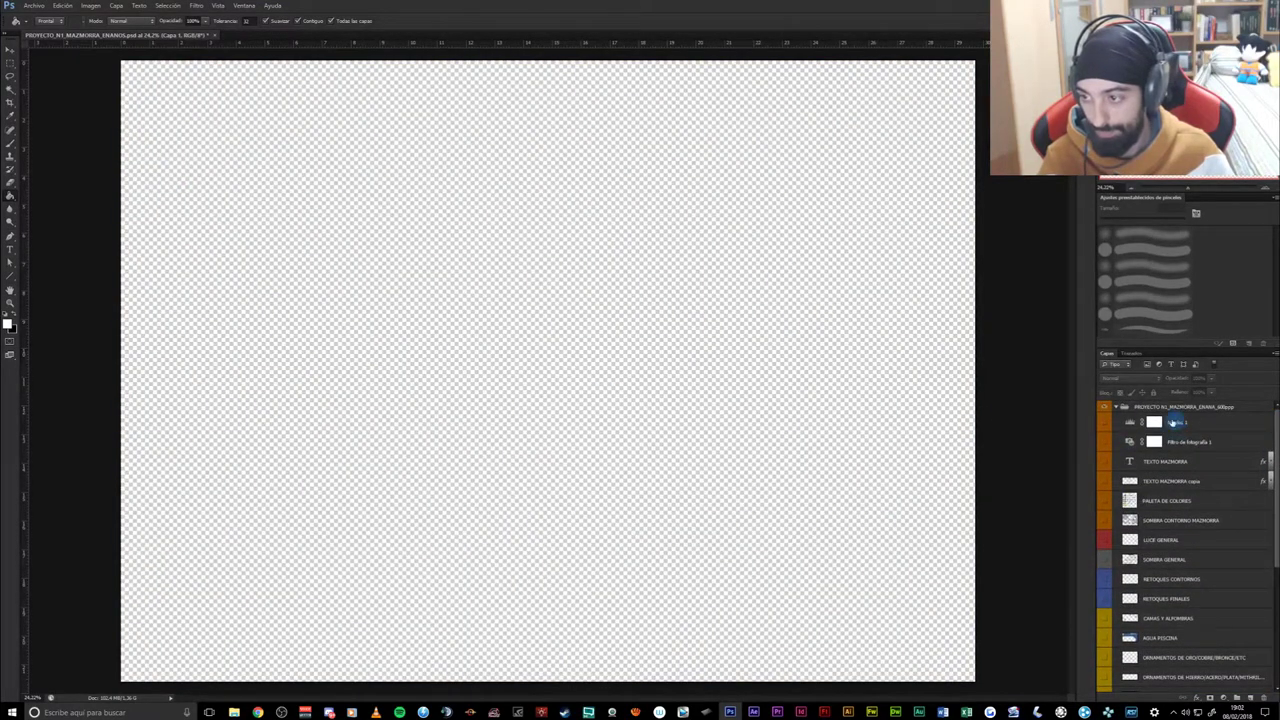
{"action": "left_click", "coordinate": [1118, 409]}
{"action": "left_click", "coordinate": [1116, 409]}
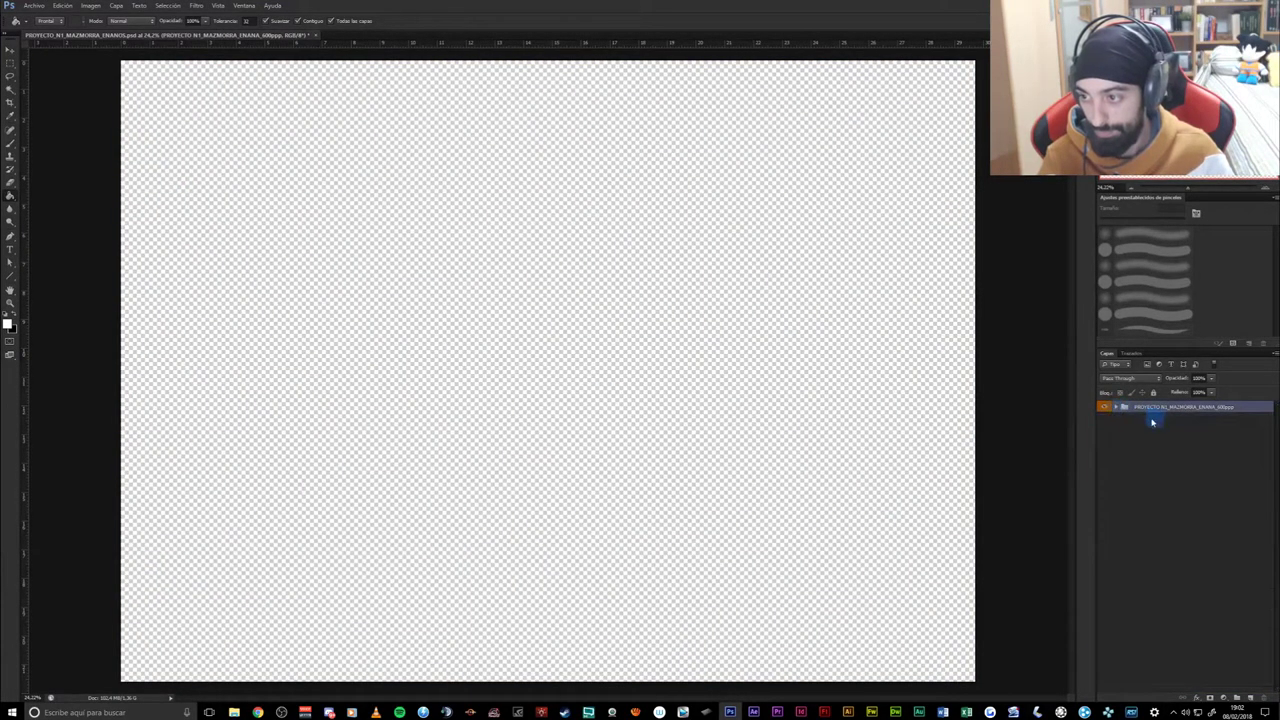
{"action": "left_click", "coordinate": [1115, 408]}
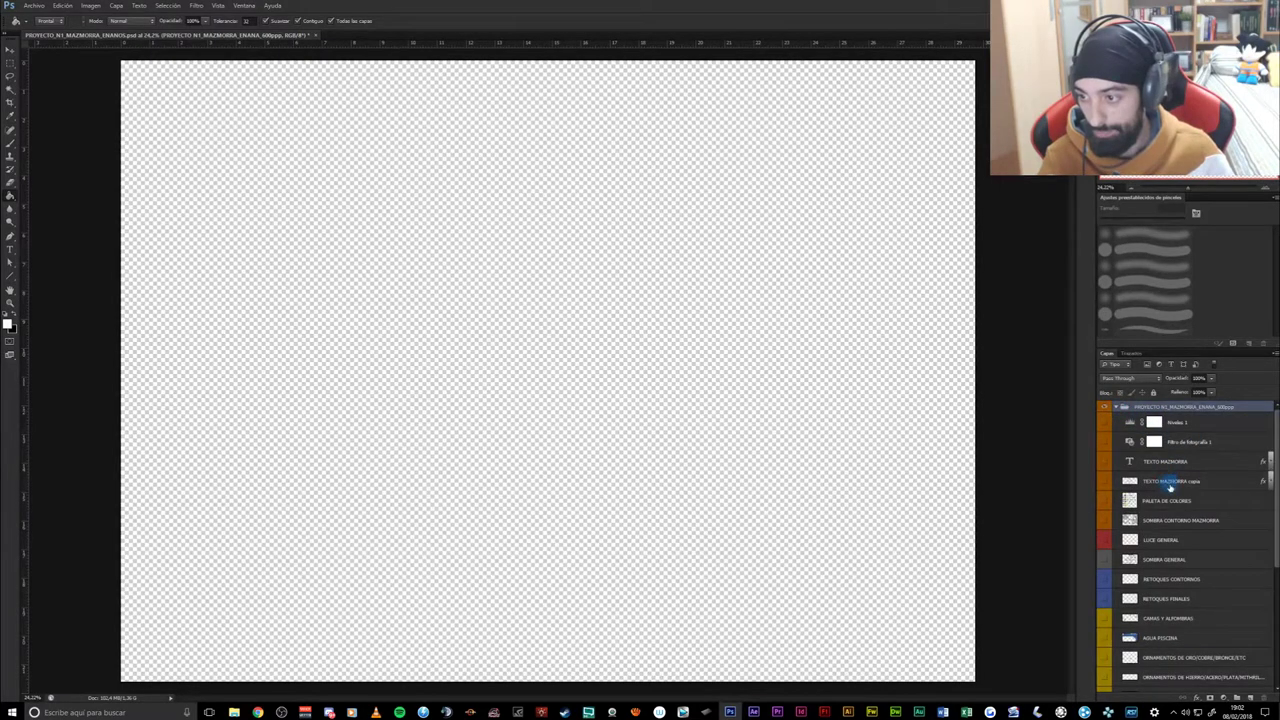
{"action": "left_click", "coordinate": [1249, 698]}
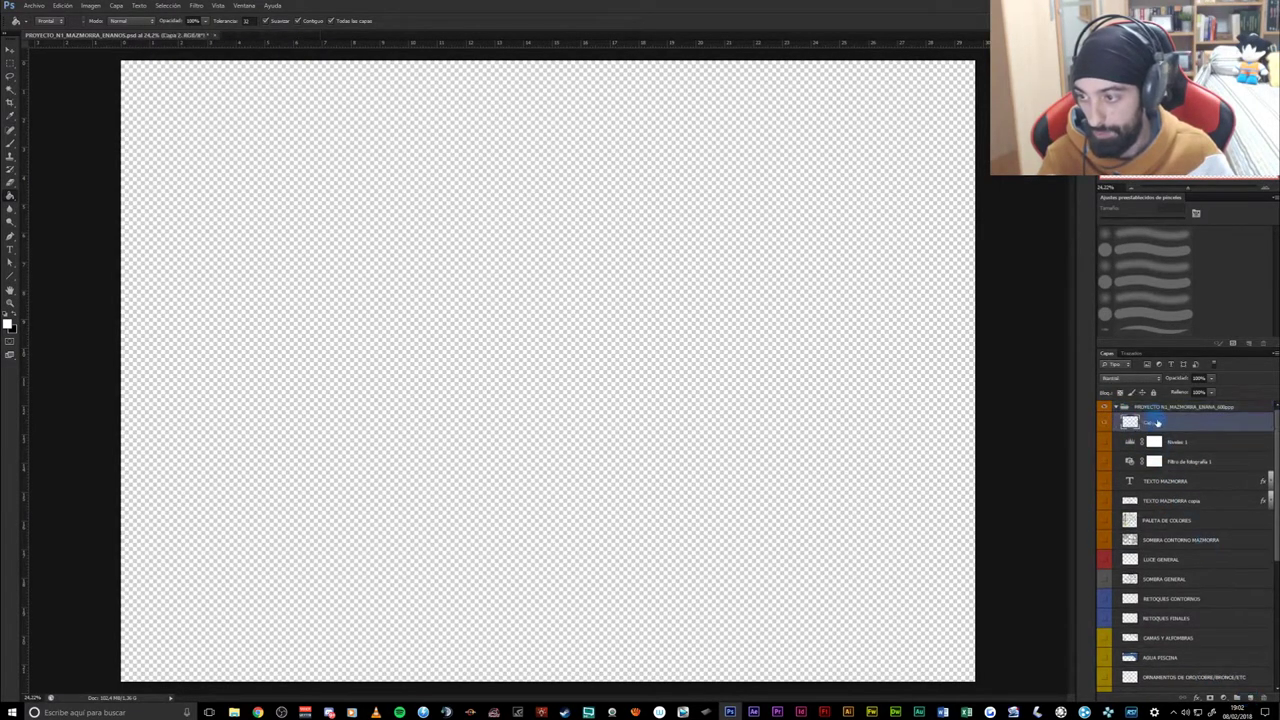
- Move Capa 2 out of the group, fill it white, and drag it to the bottom
{"action": "left_click_drag", "start_coordinate": [1156, 423], "coordinate": [1156, 403]}
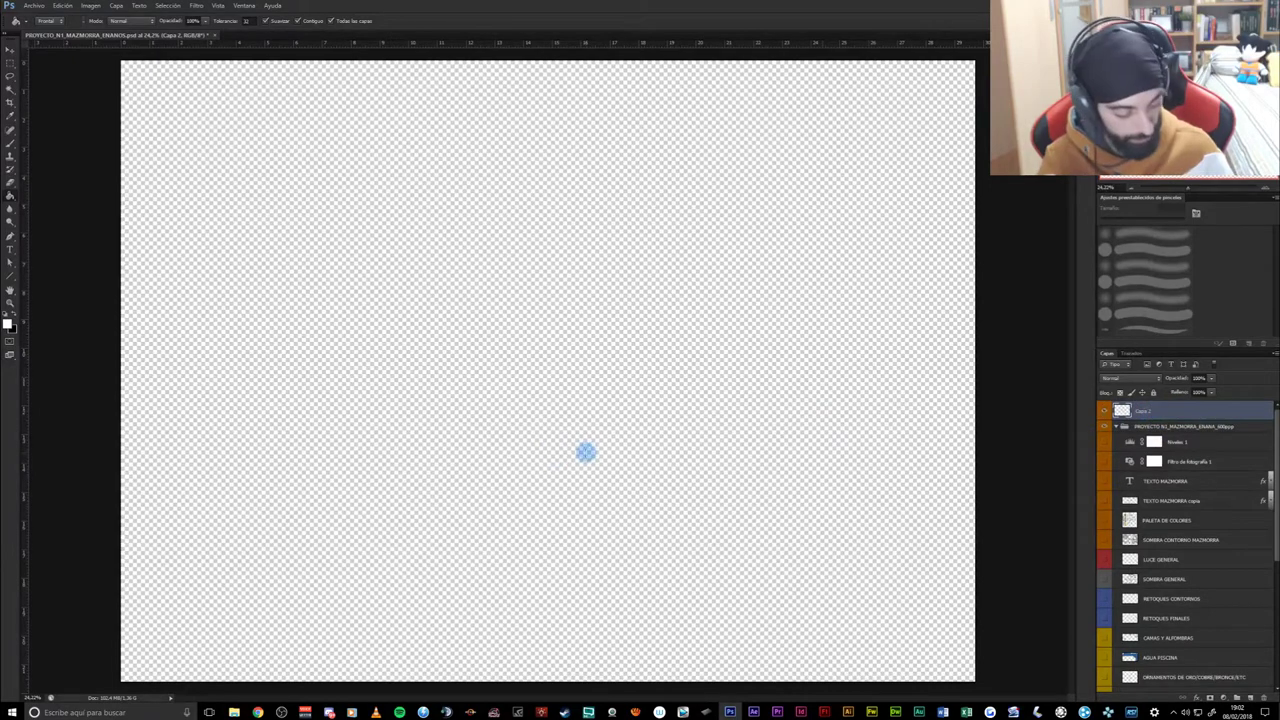
{"action": "left_click", "coordinate": [372, 327]}
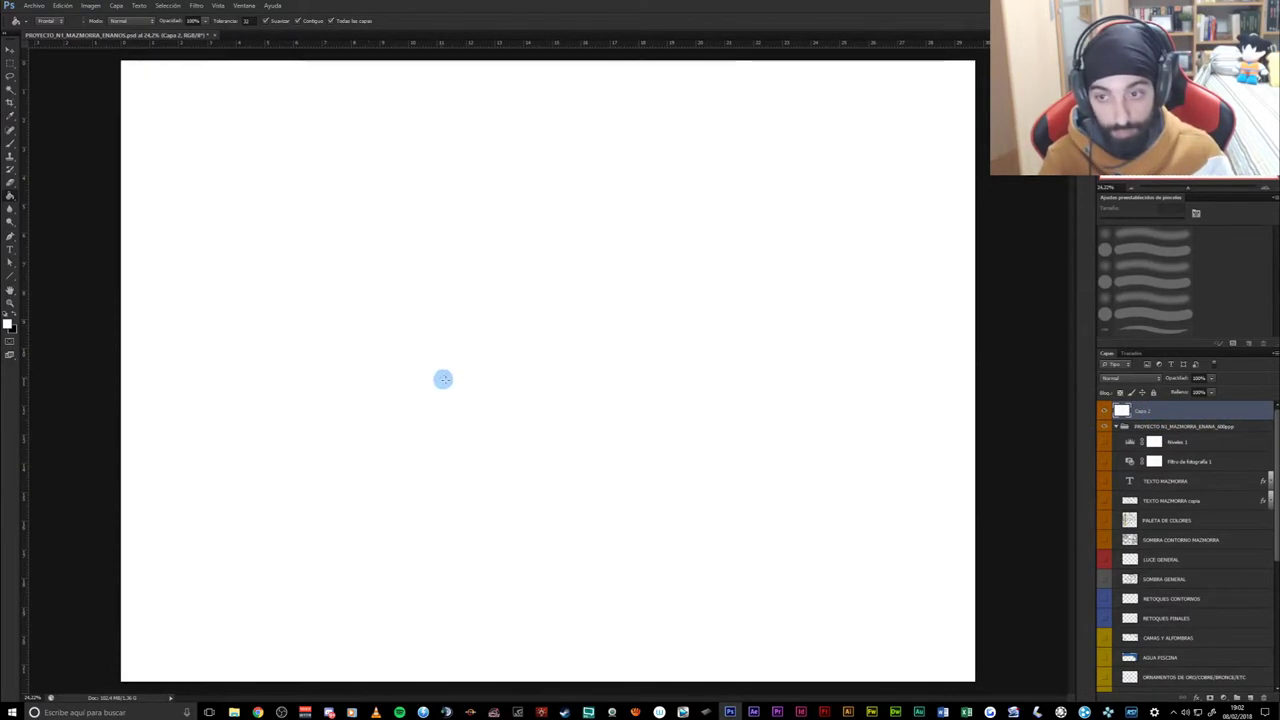
{"action": "left_click_drag", "start_coordinate": [1147, 412], "coordinate": [1175, 690]}
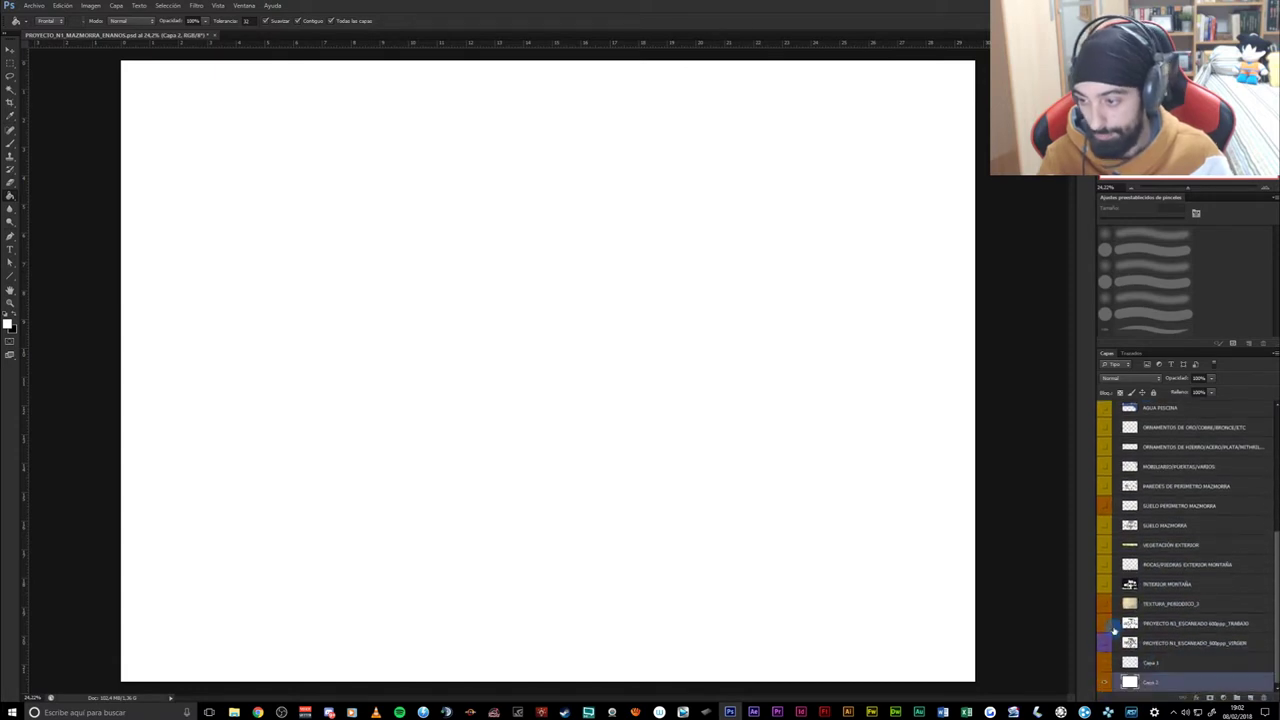
- Show TEXTURA_PERIODICO_3 and raise its opacity to 100%
{"action": "left_click", "coordinate": [1105, 601]}
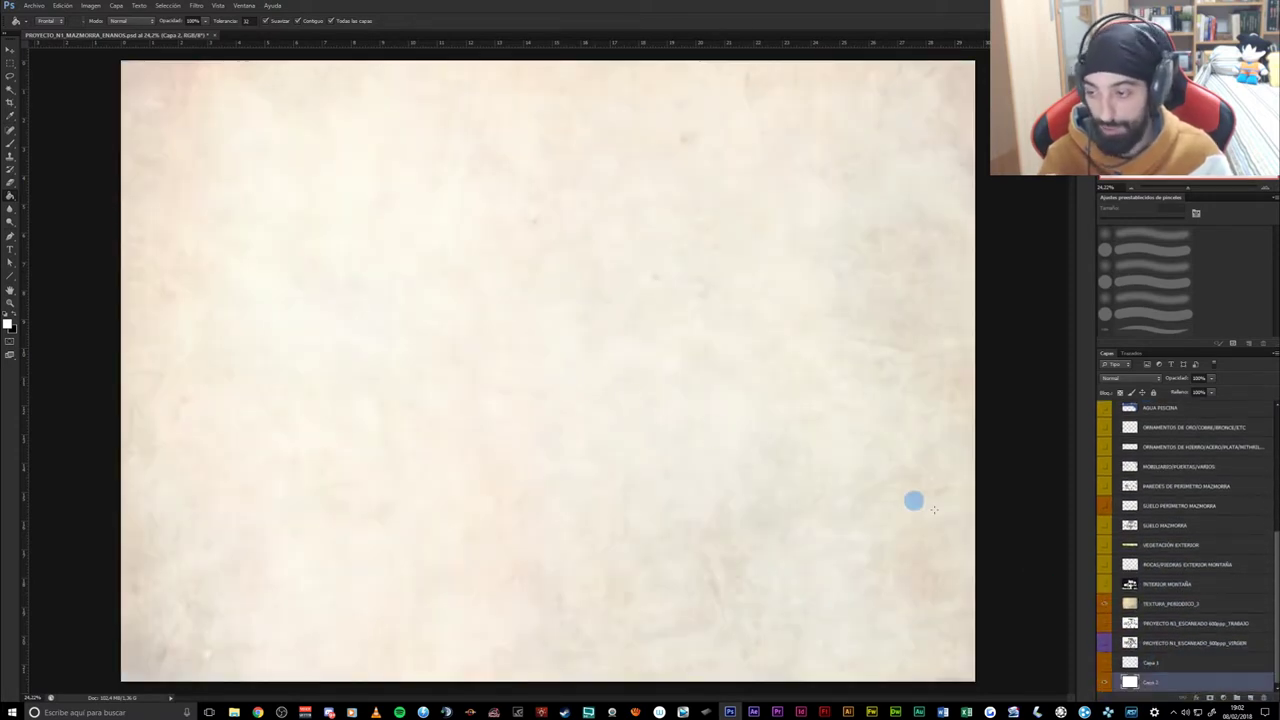
{"action": "left_click", "coordinate": [1170, 604]}
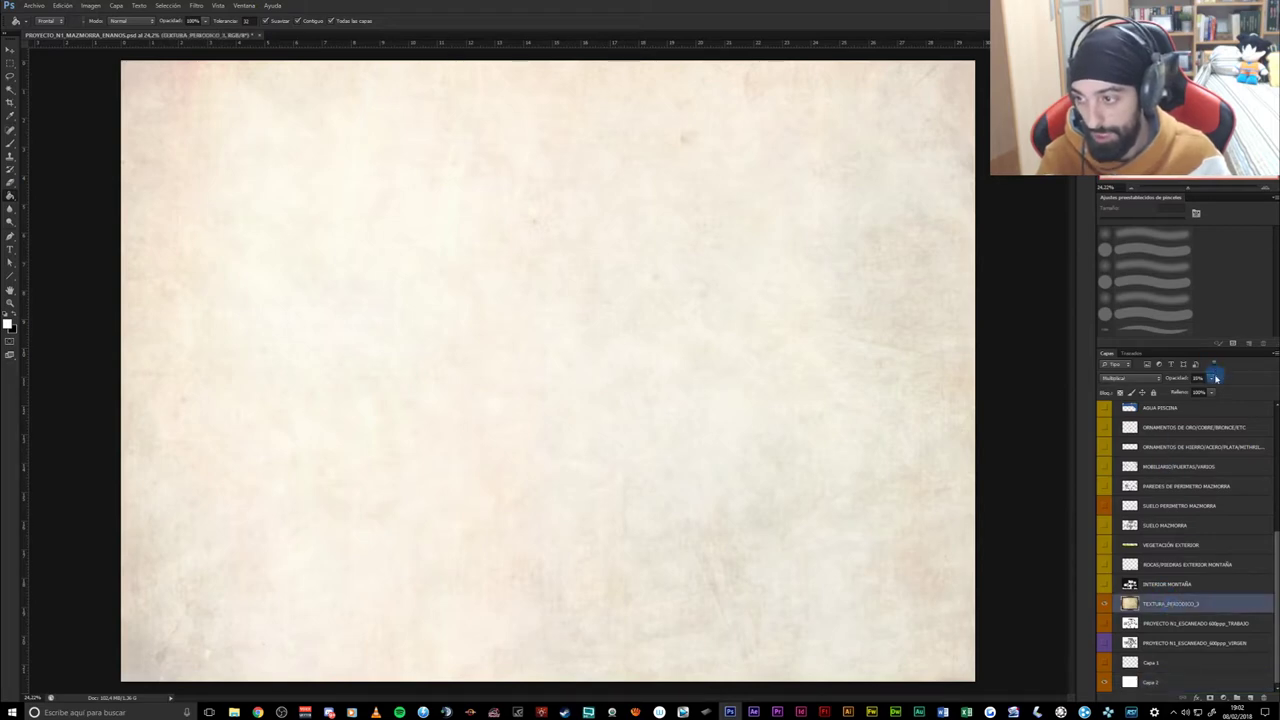
{"action": "left_click_drag", "start_coordinate": [1243, 395], "coordinate": [1251, 395]}
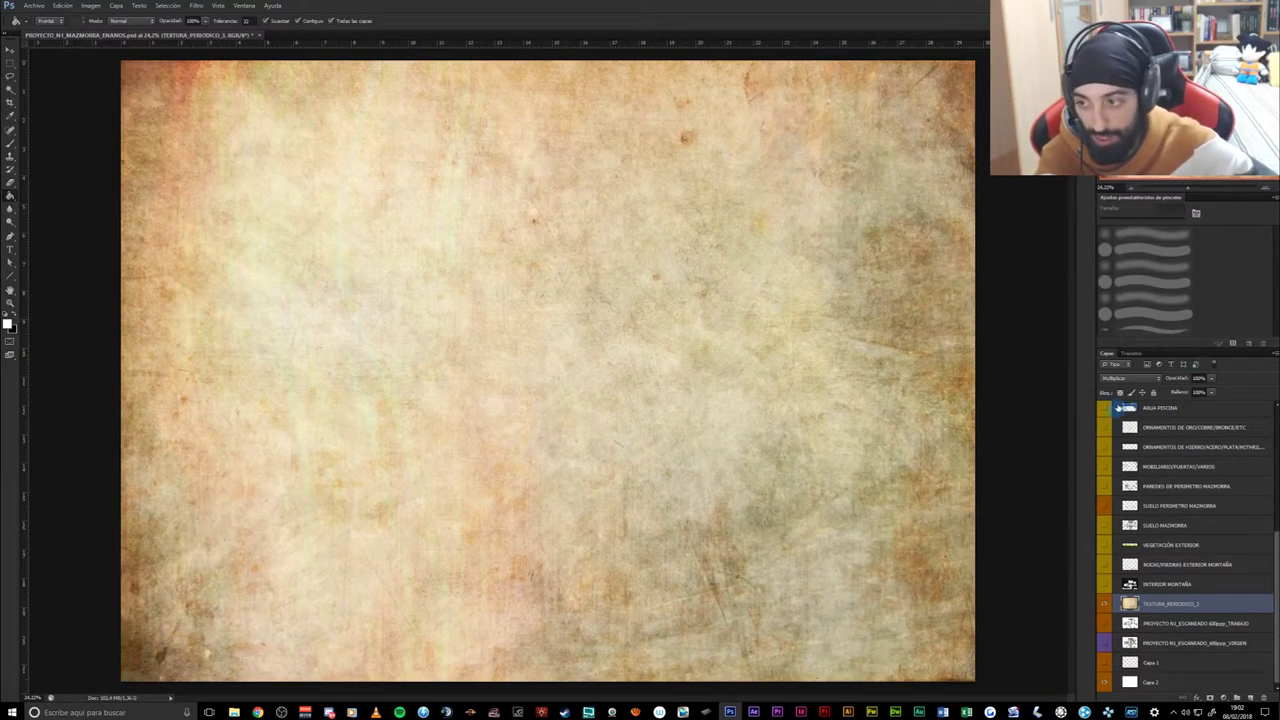
- Hide TEXTURA_PERIODICO_3 and show the PROYECTO_N1_ESCANEADO_VIRGEN original scan
{"action": "left_click", "coordinate": [1125, 380]}
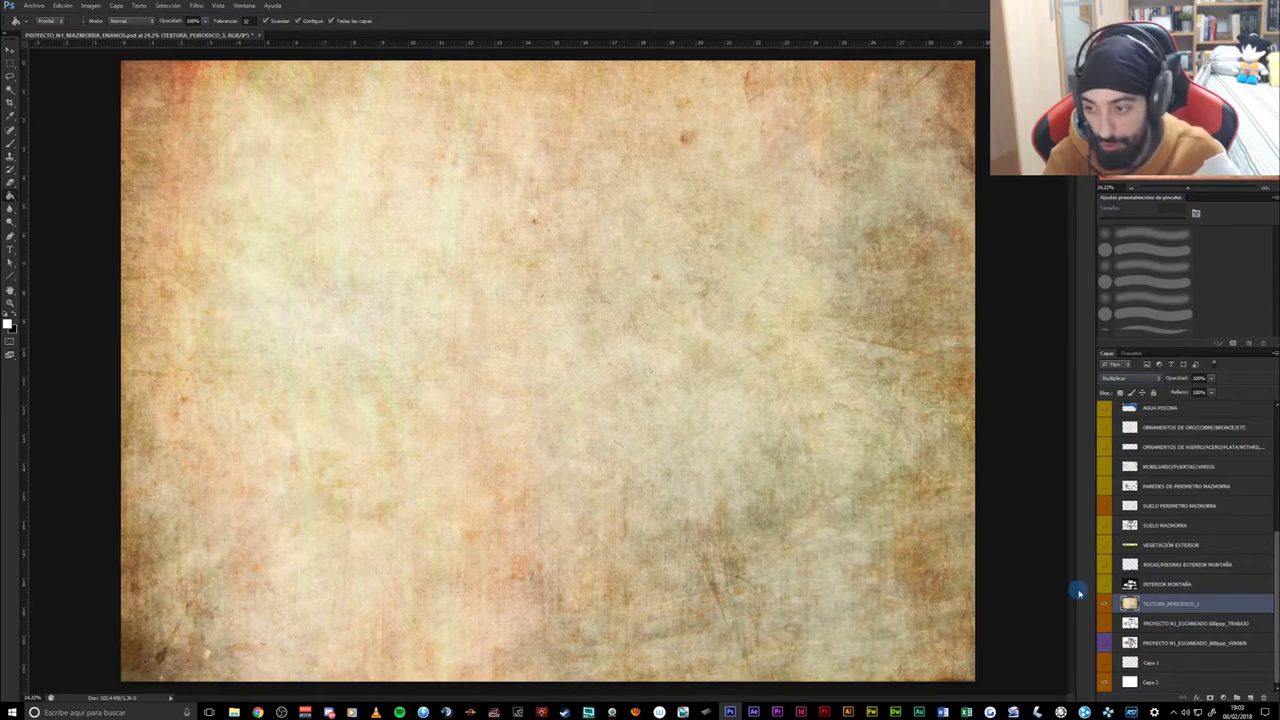
{"action": "left_click", "coordinate": [1105, 604]}
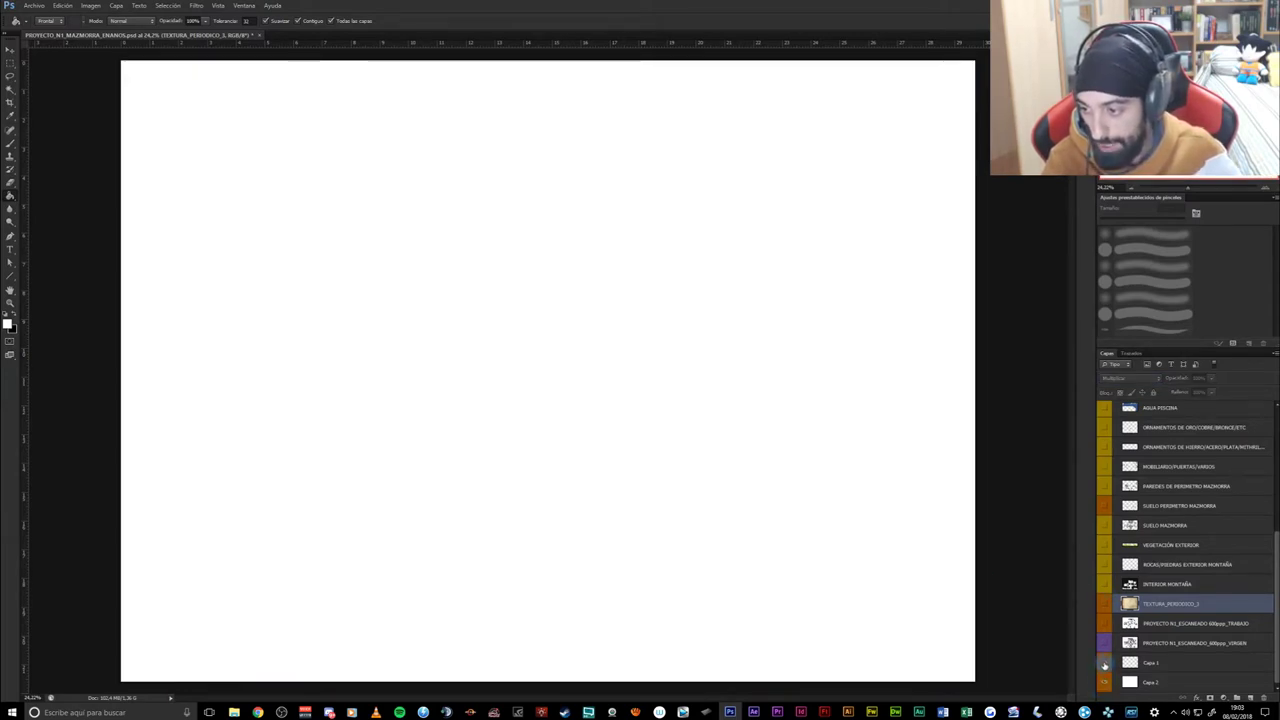
{"action": "left_click", "coordinate": [1104, 643]}
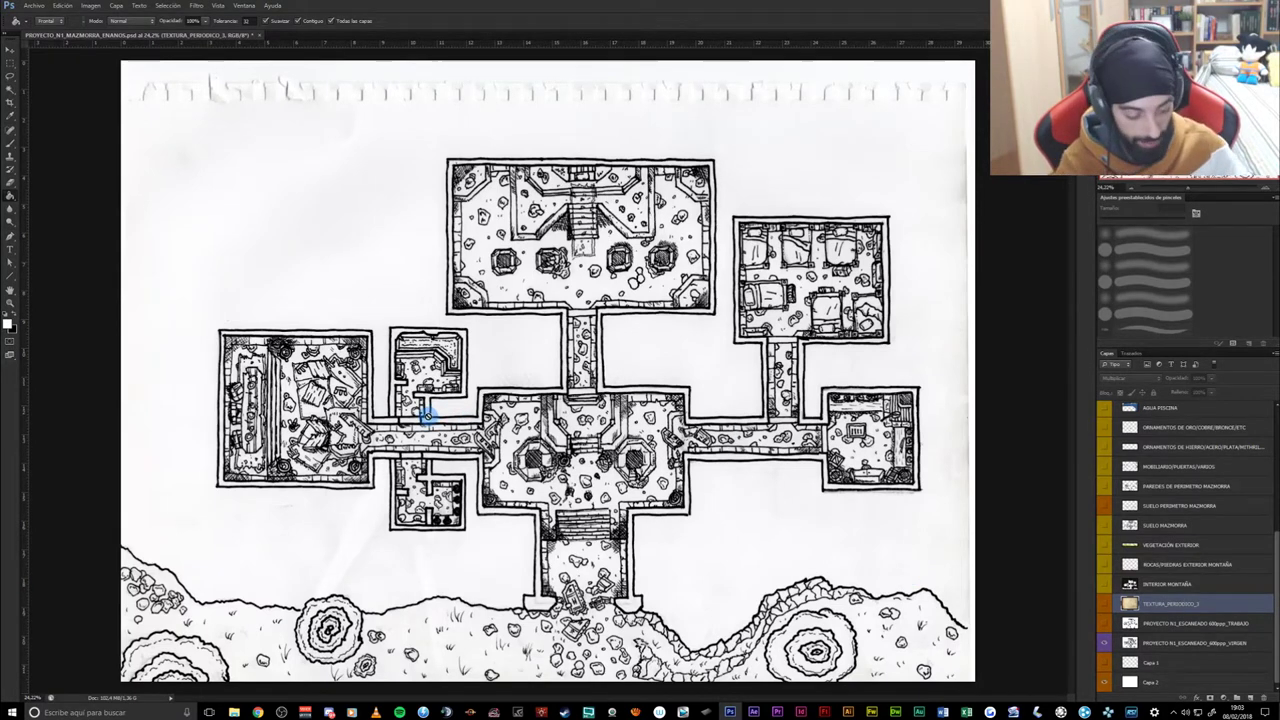
{"action": "key", "text": "v"}
{"action": "left_click", "coordinate": [244, 5]}
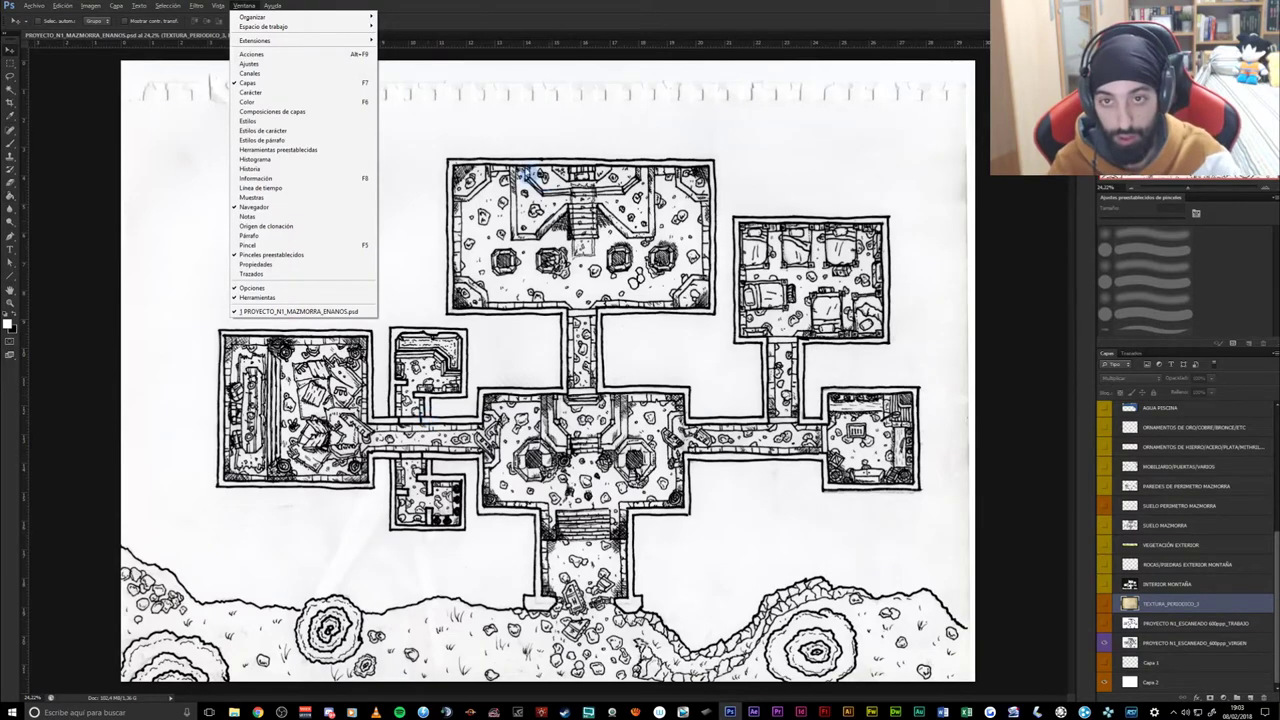
{"action": "key", "text": "Escape"}
{"action": "scroll", "coordinate": [410, 395], "scroll_direction": "up", "scroll_amount": 3}
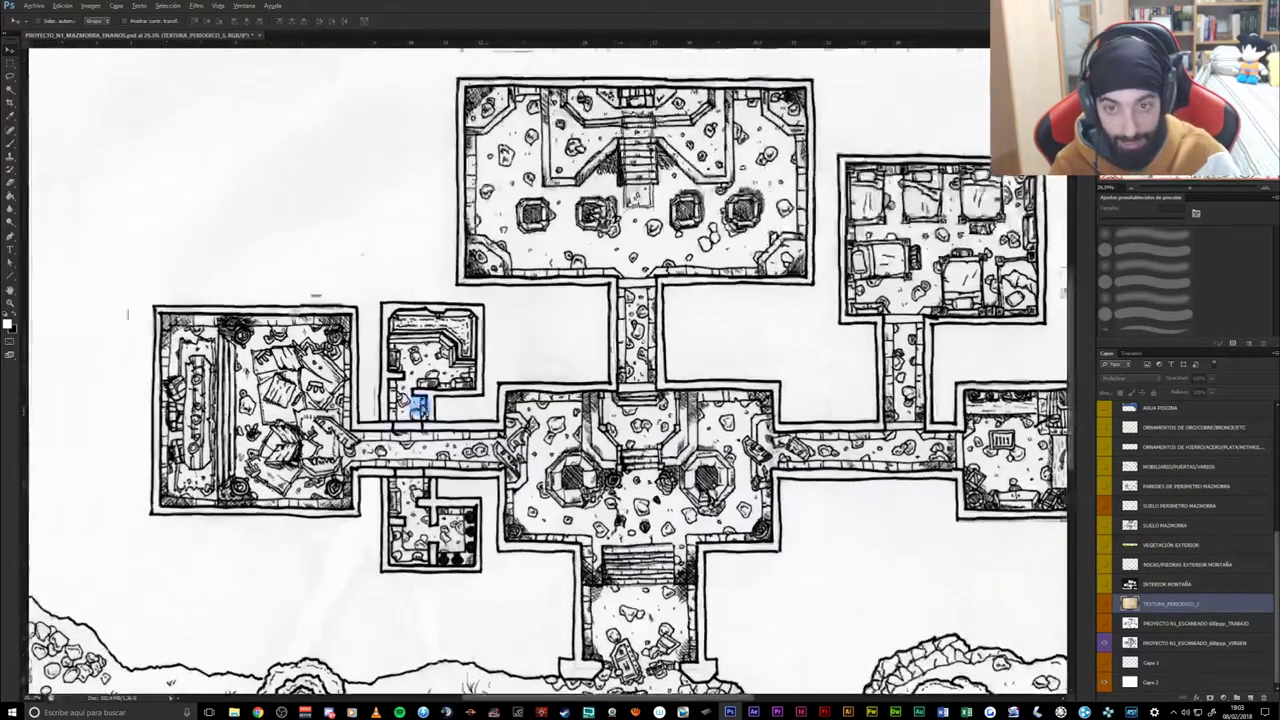
{"action": "scroll", "coordinate": [380, 410], "scroll_direction": "up", "scroll_amount": 3}
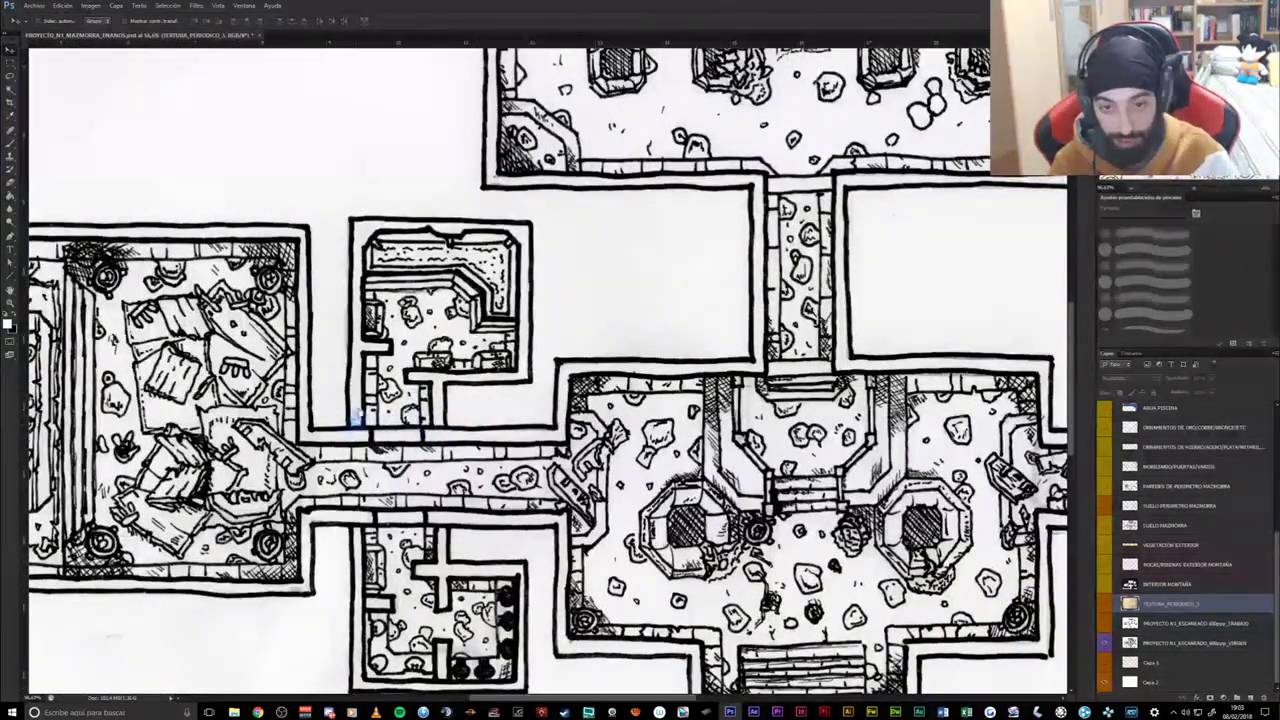
{"action": "scroll", "coordinate": [447, 517], "scroll_direction": "down", "scroll_amount": 3}
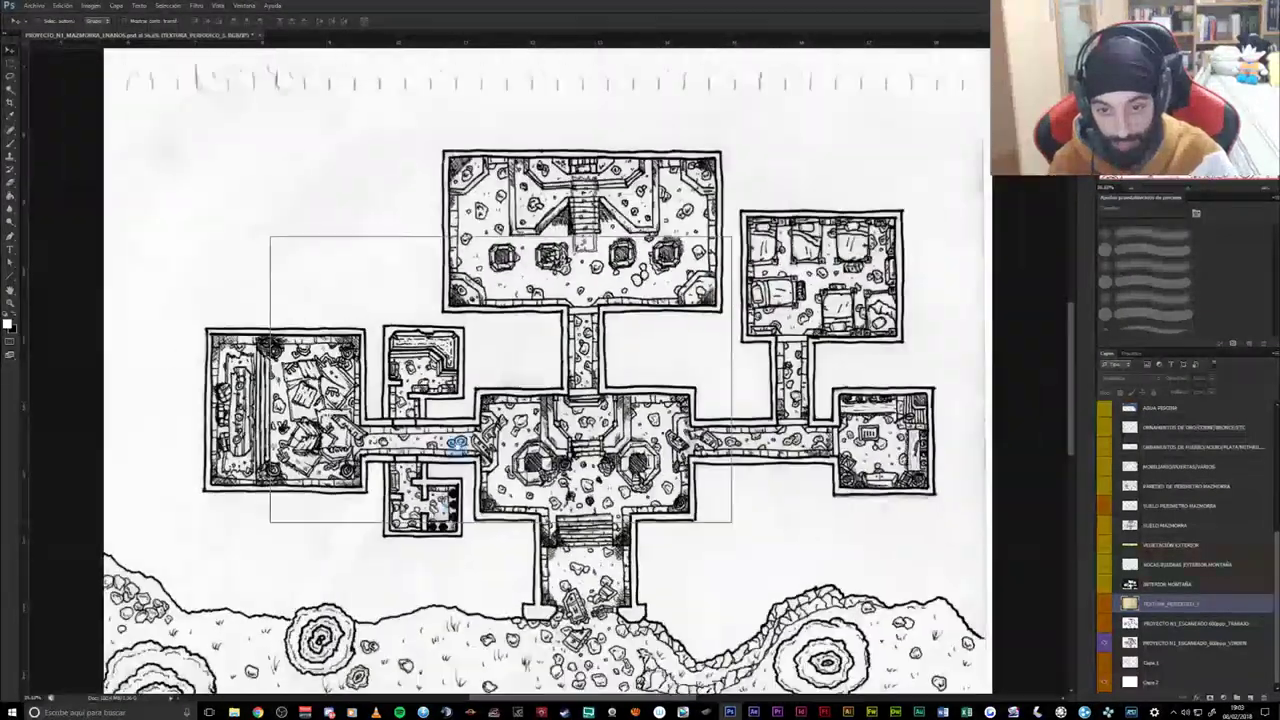
{"action": "scroll", "coordinate": [297, 459], "scroll_direction": "up", "scroll_amount": 3}
{"action": "key", "text": "g"}
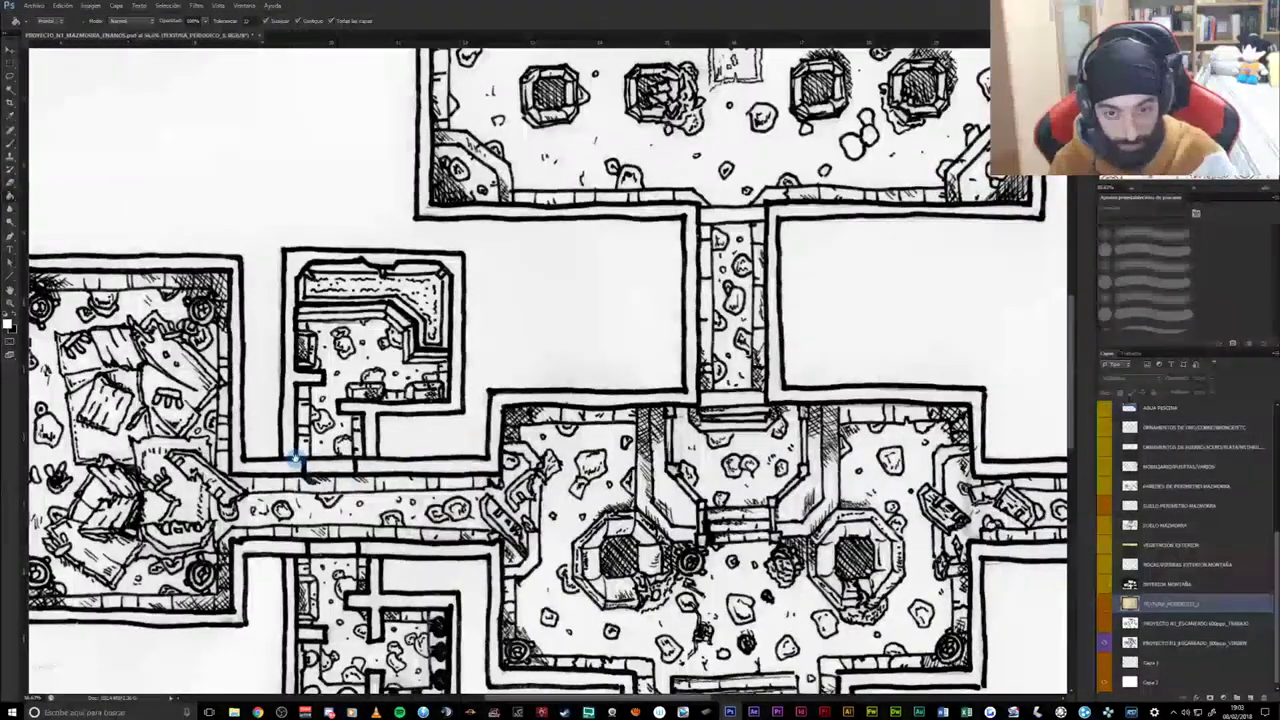
{"action": "left_click_drag", "start_coordinate": [297, 459], "coordinate": [425, 385]}
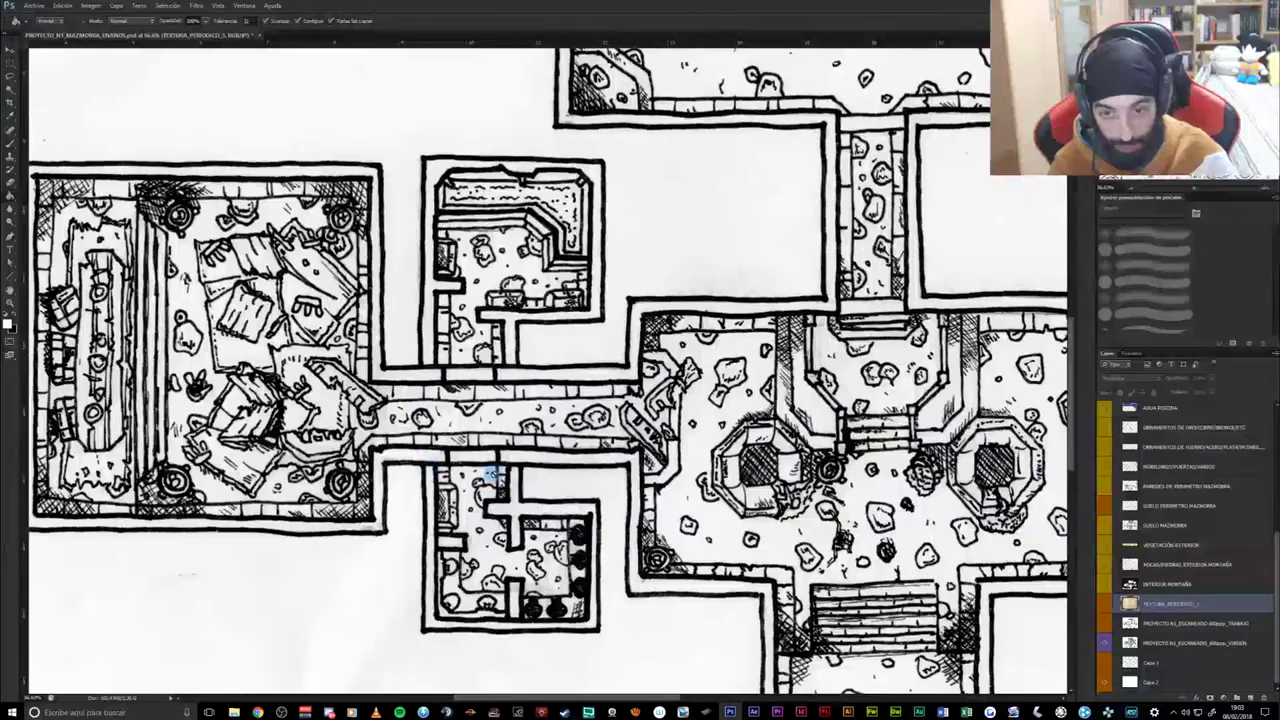
{"action": "mouse_move", "coordinate": [680, 690]}
{"action": "left_mouse_down"}
{"action": "mouse_move", "coordinate": [495, 535]}
{"action": "mouse_move", "coordinate": [499, 390]}
{"action": "mouse_move", "coordinate": [483, 549]}
{"action": "mouse_move", "coordinate": [689, 526]}
{"action": "mouse_move", "coordinate": [486, 360]}
{"action": "mouse_move", "coordinate": [750, 502]}
{"action": "left_mouse_up"}
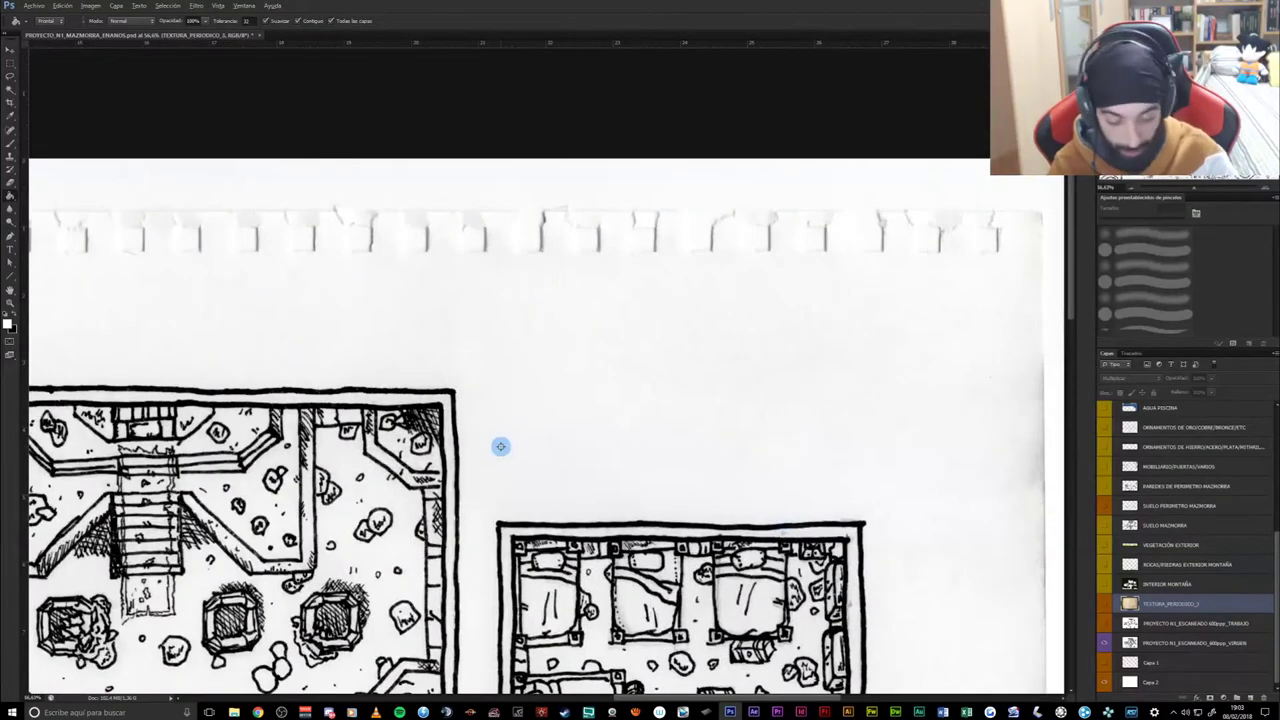
{"action": "scroll", "coordinate": [500, 443], "scroll_direction": "down", "scroll_amount": 3}
{"action": "scroll", "coordinate": [500, 443], "scroll_direction": "down", "scroll_amount": 1}
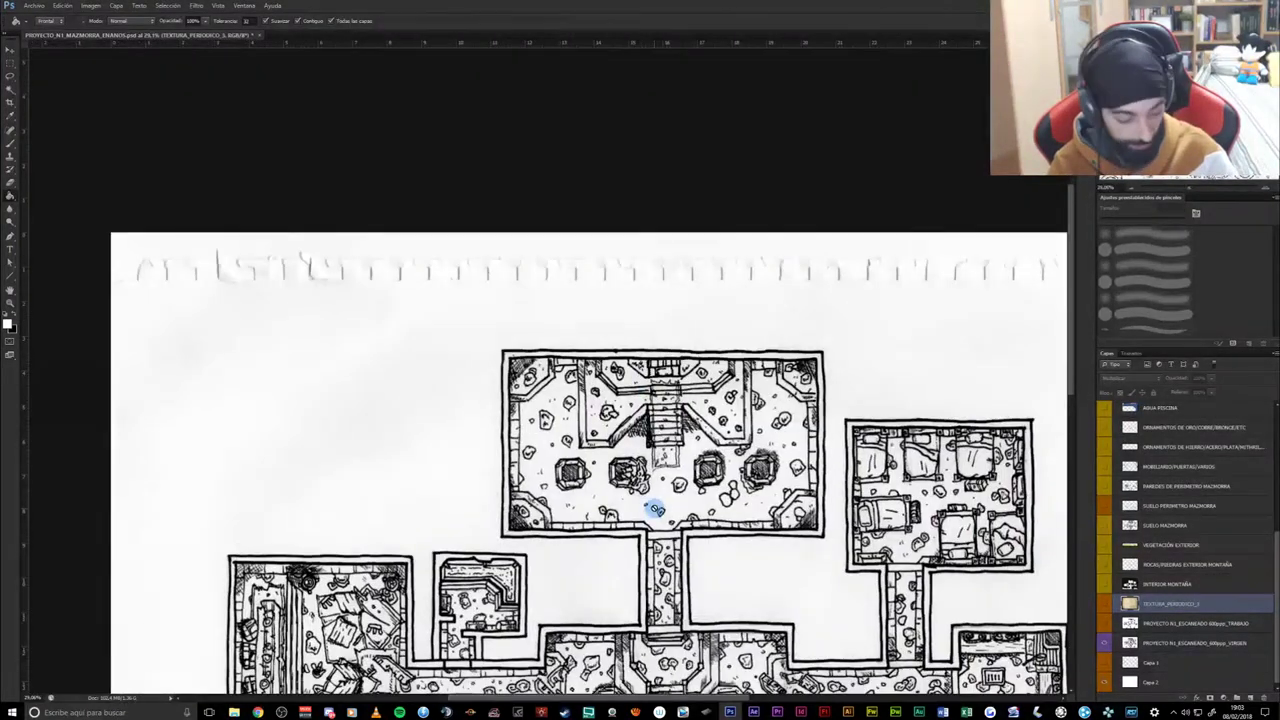
{"action": "scroll", "coordinate": [651, 505], "scroll_direction": "down", "scroll_amount": 1}
{"action": "scroll", "coordinate": [651, 509], "scroll_direction": "down", "scroll_amount": 1}
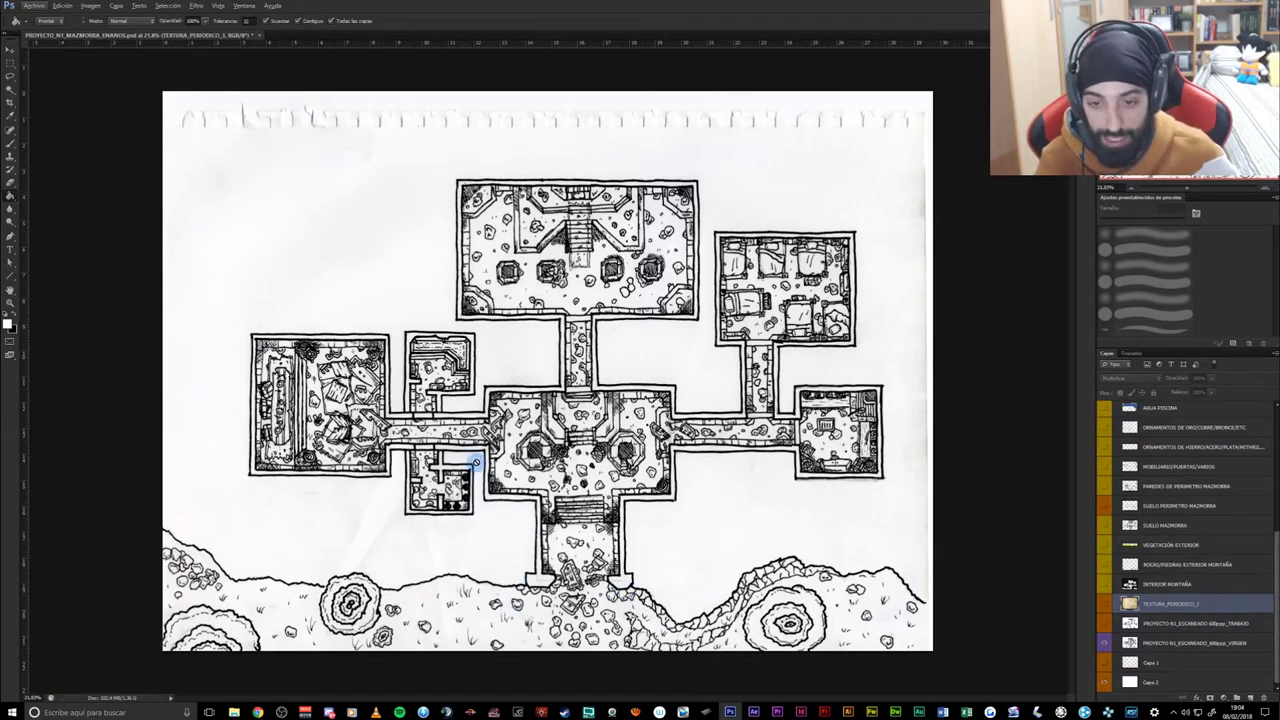
- Switch to the Move tool and zoom in on the map
{"action": "key", "text": "v"}
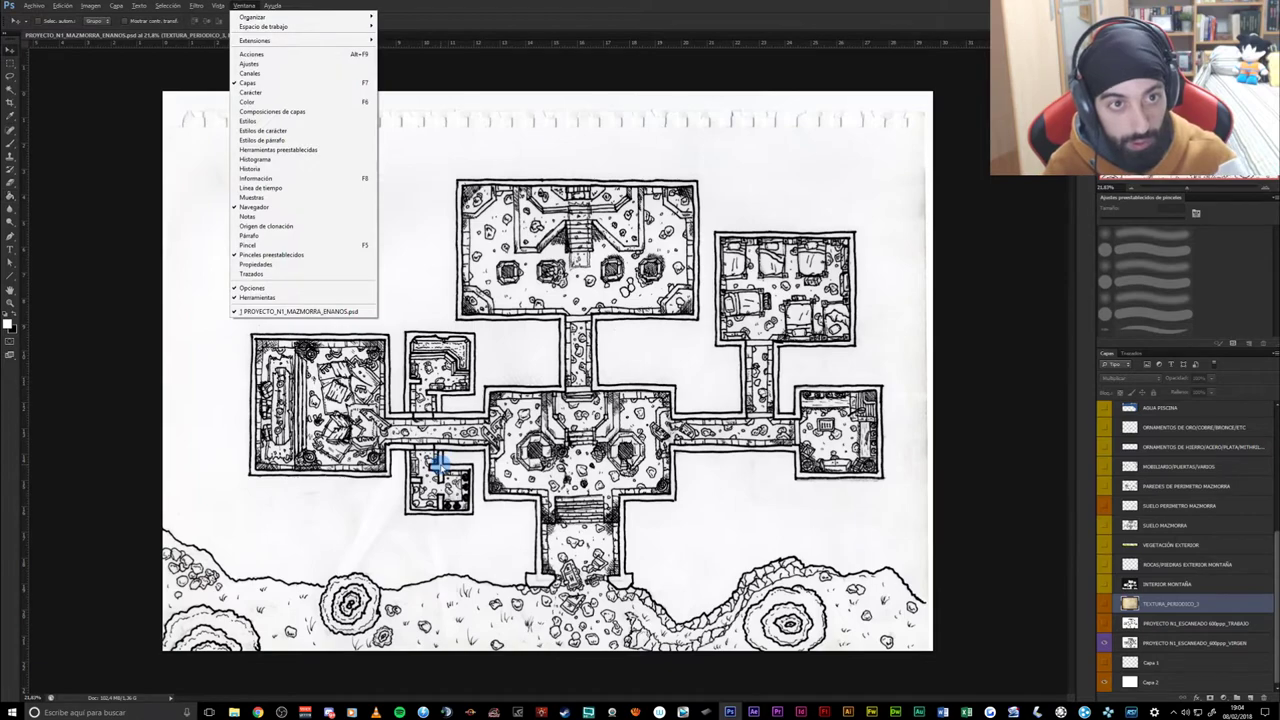
{"action": "key", "text": "Escape"}
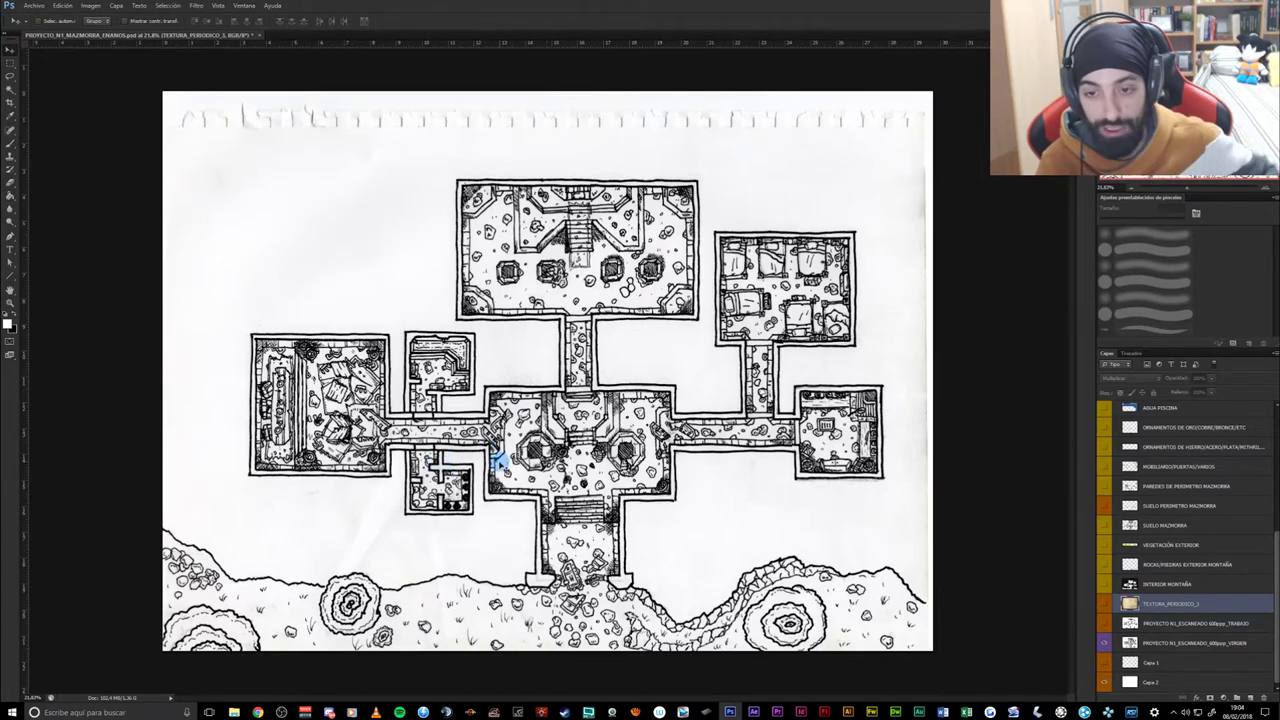
{"action": "key", "text": "ctrl+plus"}
{"action": "scroll", "coordinate": [565, 552], "scroll_direction": "up", "scroll_amount": 1}
{"action": "scroll", "coordinate": [600, 570], "scroll_direction": "up", "scroll_amount": 1}
{"action": "scroll", "coordinate": [600, 565], "scroll_direction": "up", "scroll_amount": 1}
{"action": "scroll", "coordinate": [597, 553], "scroll_direction": "up", "scroll_amount": 1}
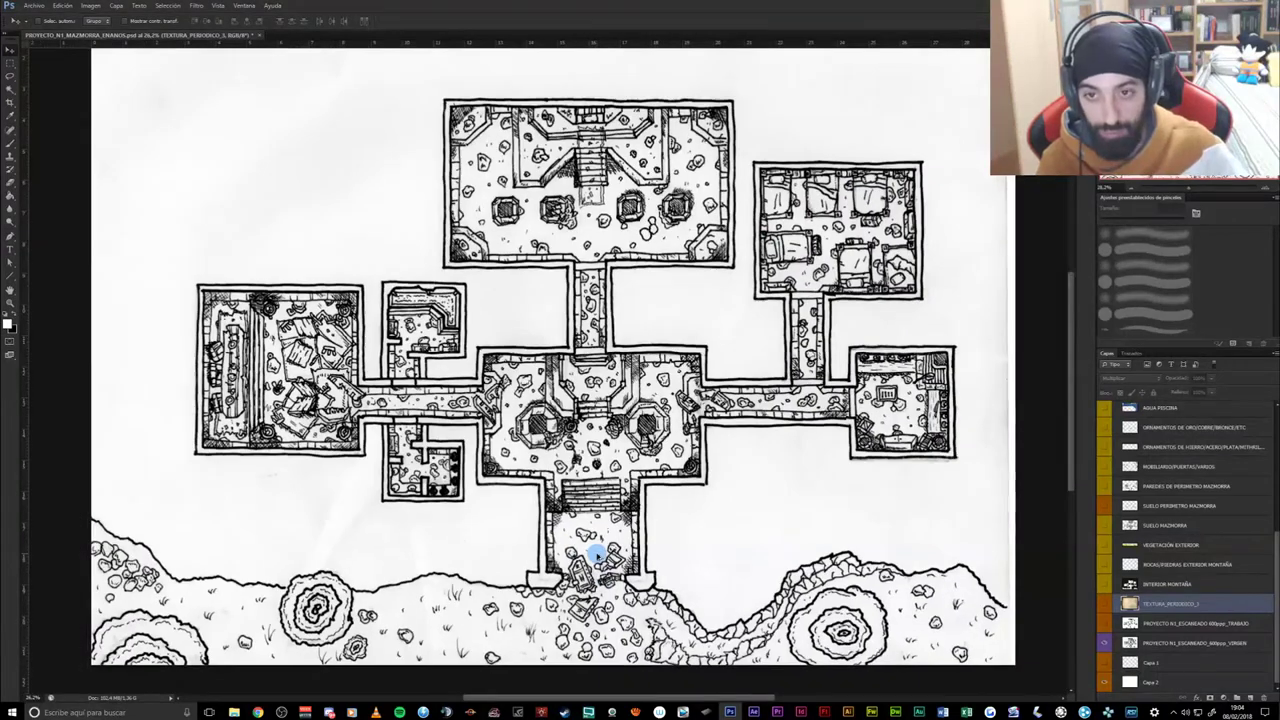
{"action": "scroll", "coordinate": [597, 553], "scroll_direction": "down", "scroll_amount": 1}
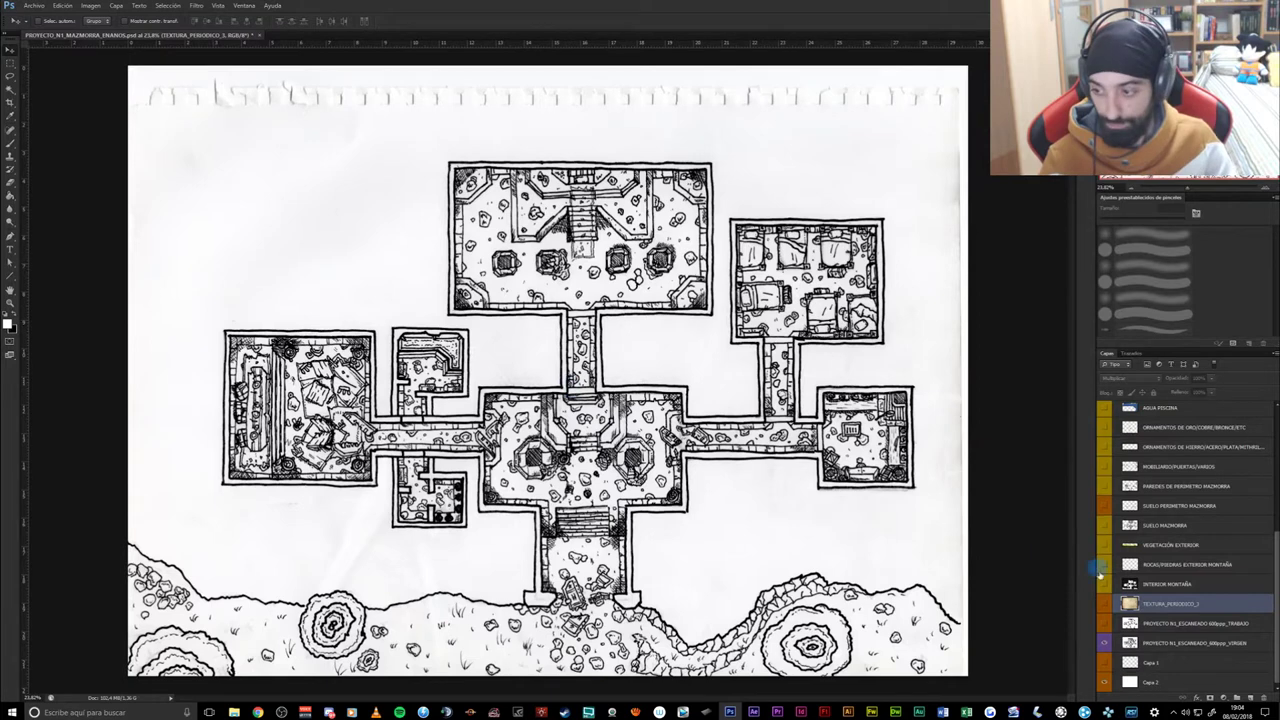
- Compare the scan layers' visibility until only the clean TRABAJO scan shows
{"action": "left_click", "coordinate": [1105, 640]}
{"action": "left_click", "coordinate": [1105, 628]}
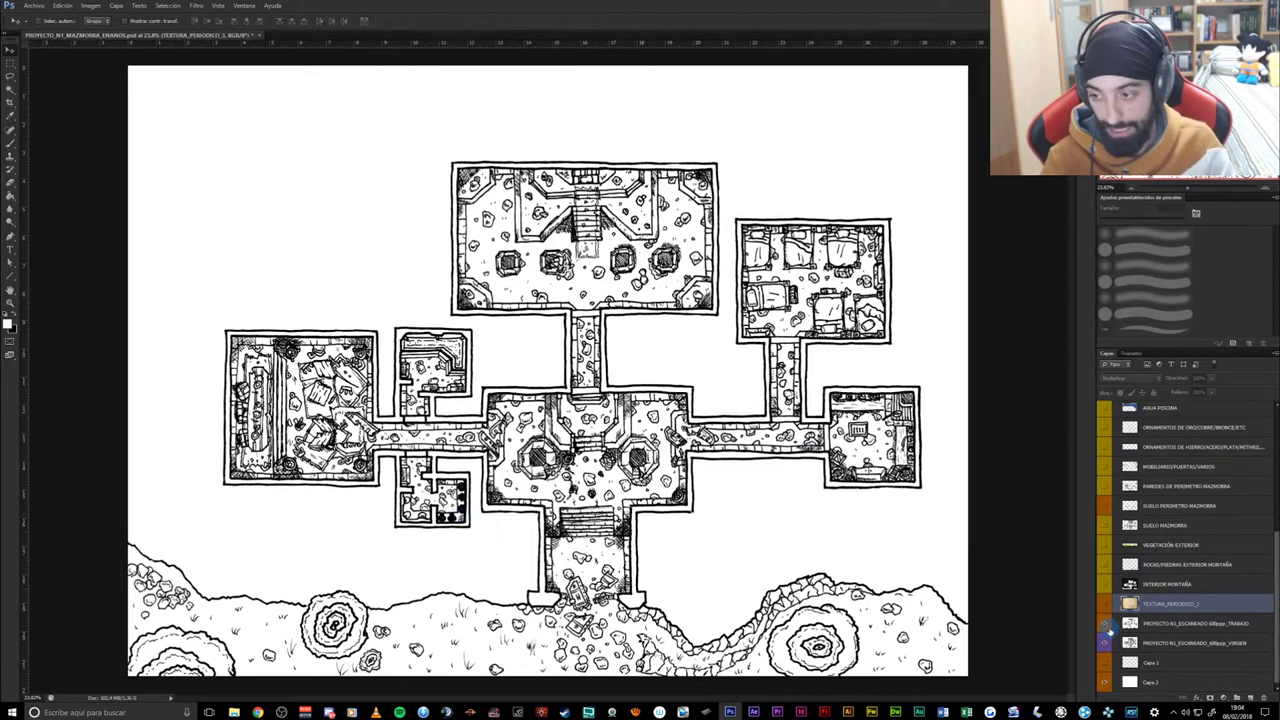
{"action": "left_click", "coordinate": [1105, 623]}
{"action": "left_click", "coordinate": [1106, 645]}
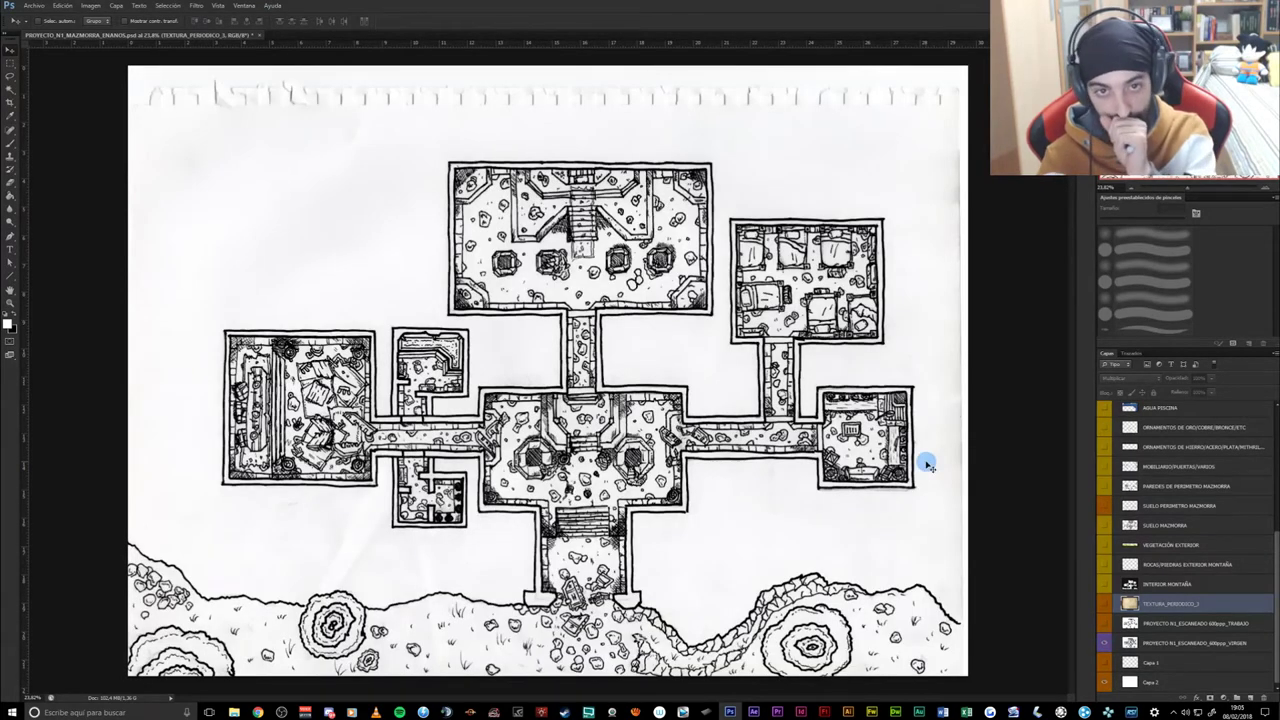
{"action": "left_click", "coordinate": [1106, 624]}
{"action": "left_click", "coordinate": [1106, 624]}
{"action": "left_click", "coordinate": [1106, 624]}
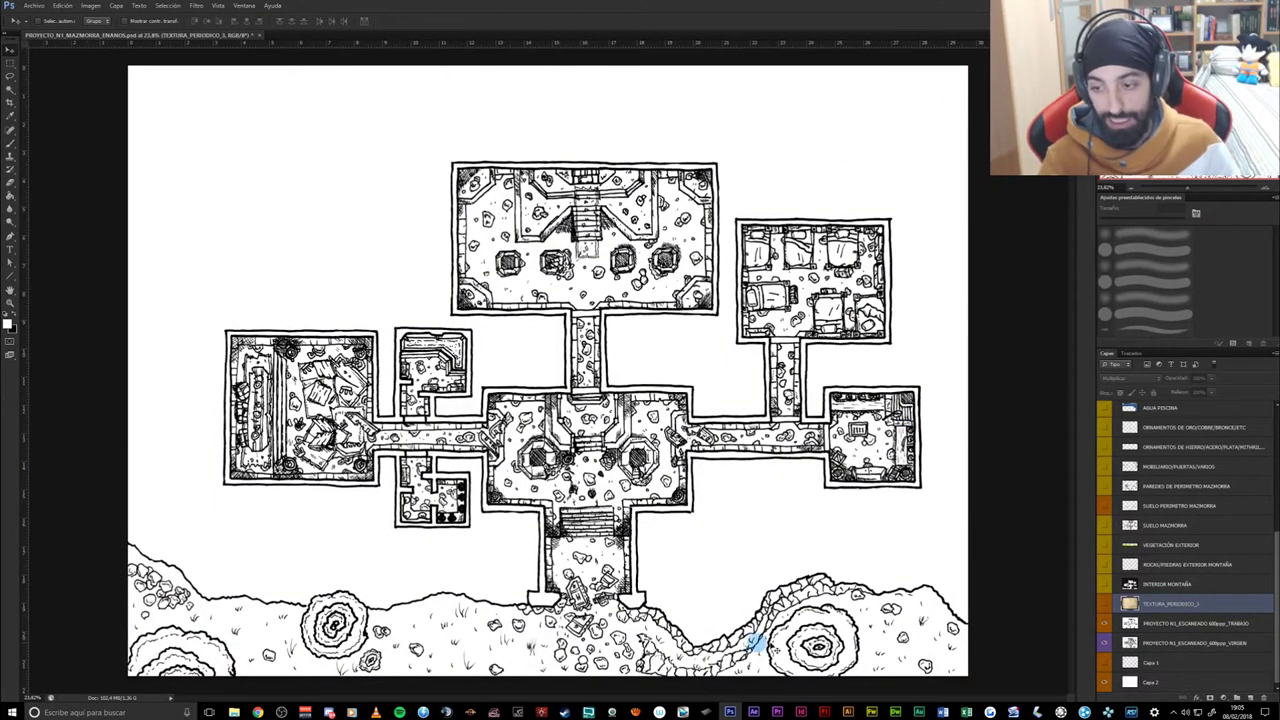
- Hide the TRABAJO scan and stretch the raw VIRGEN scan to 30 cm wide
{"action": "left_click", "coordinate": [1158, 623]}
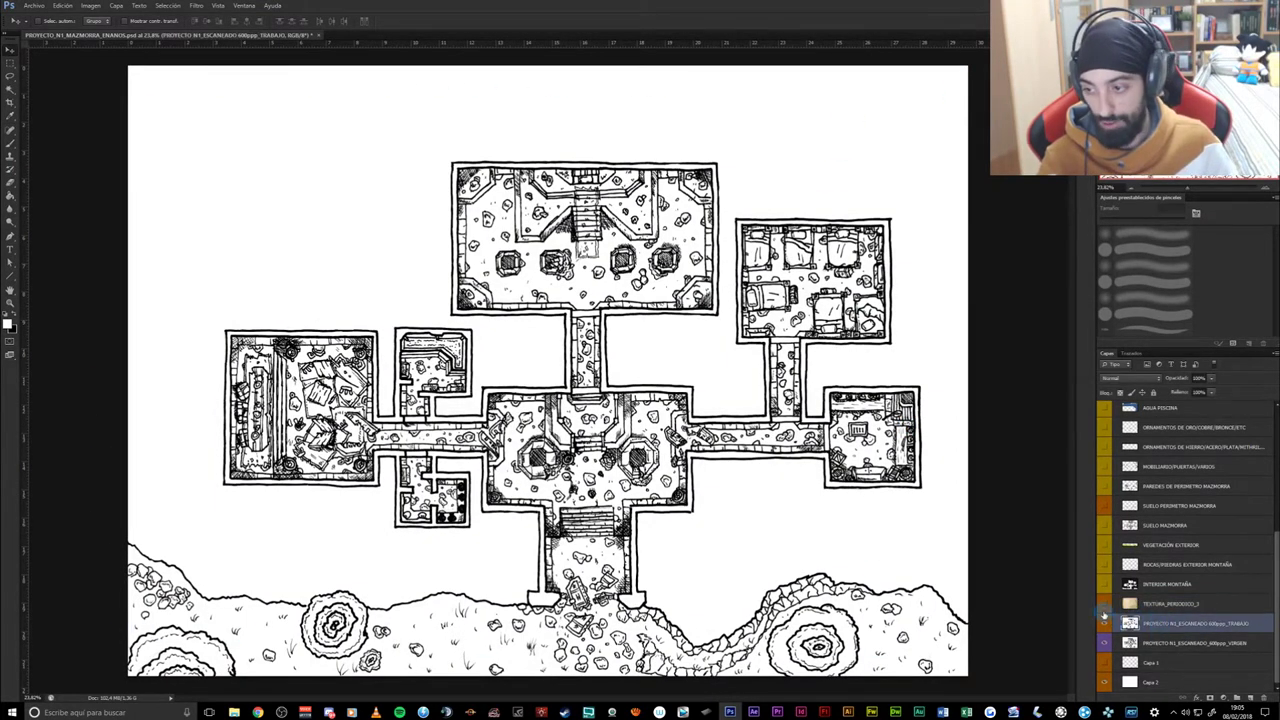
{"action": "left_click", "coordinate": [1106, 622]}
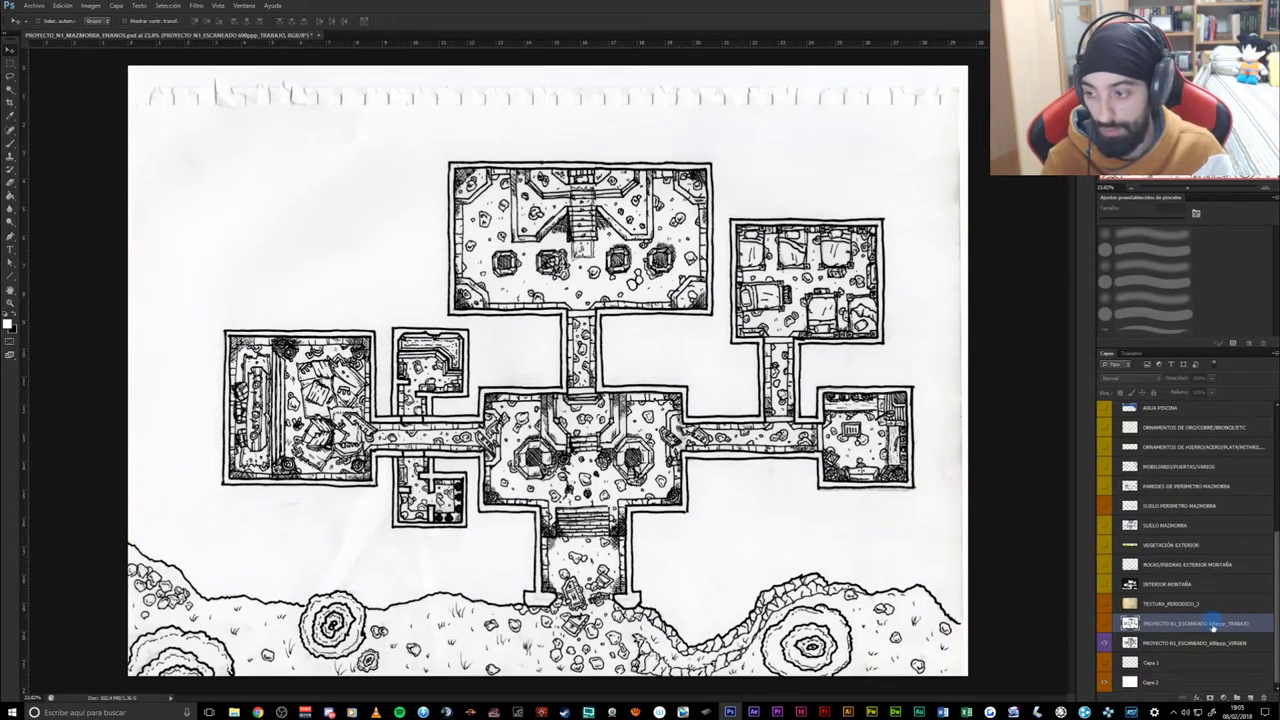
{"action": "left_click", "coordinate": [1151, 643]}
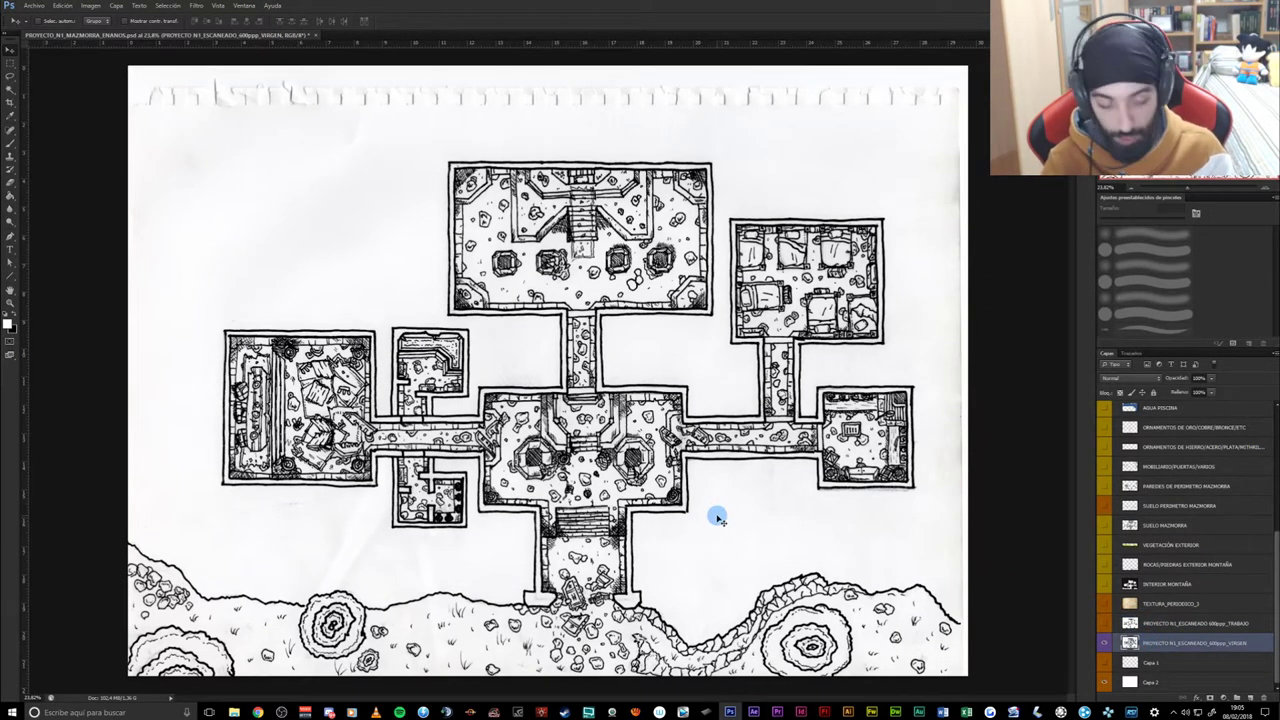
{"action": "key", "text": "ctrl+t"}
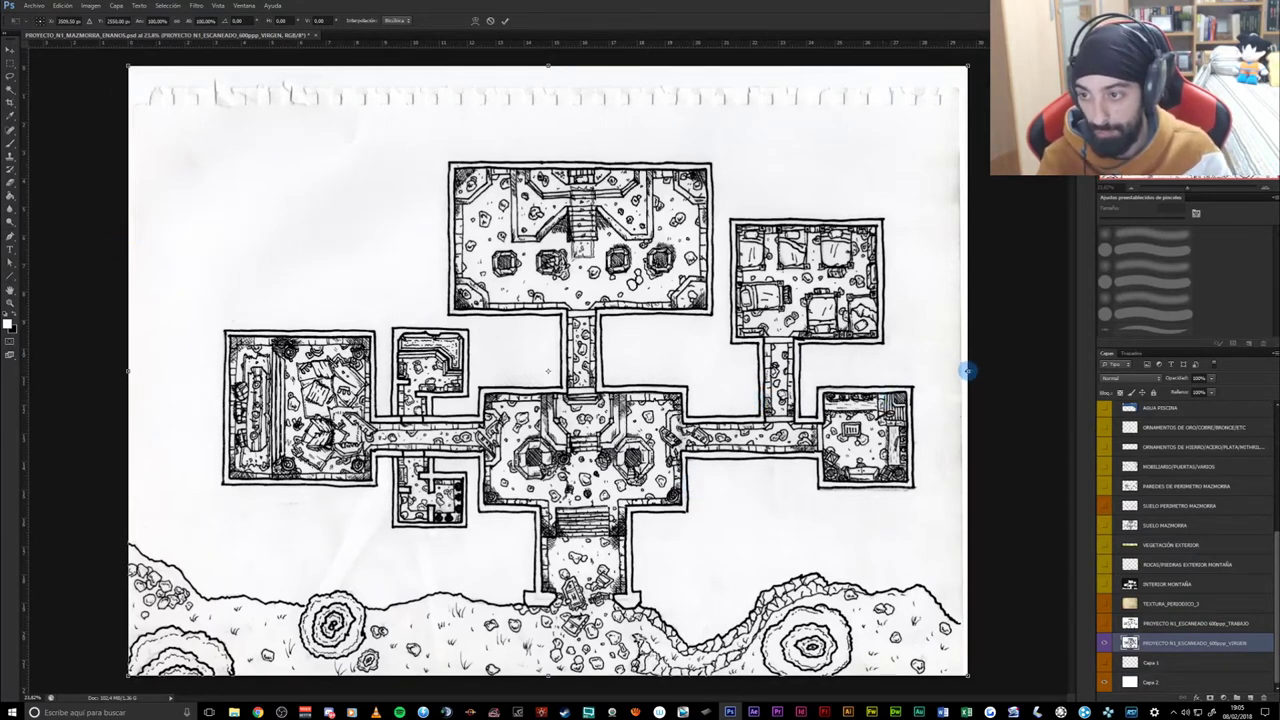
{"action": "left_click_drag", "start_coordinate": [969, 371], "coordinate": [975, 371]}
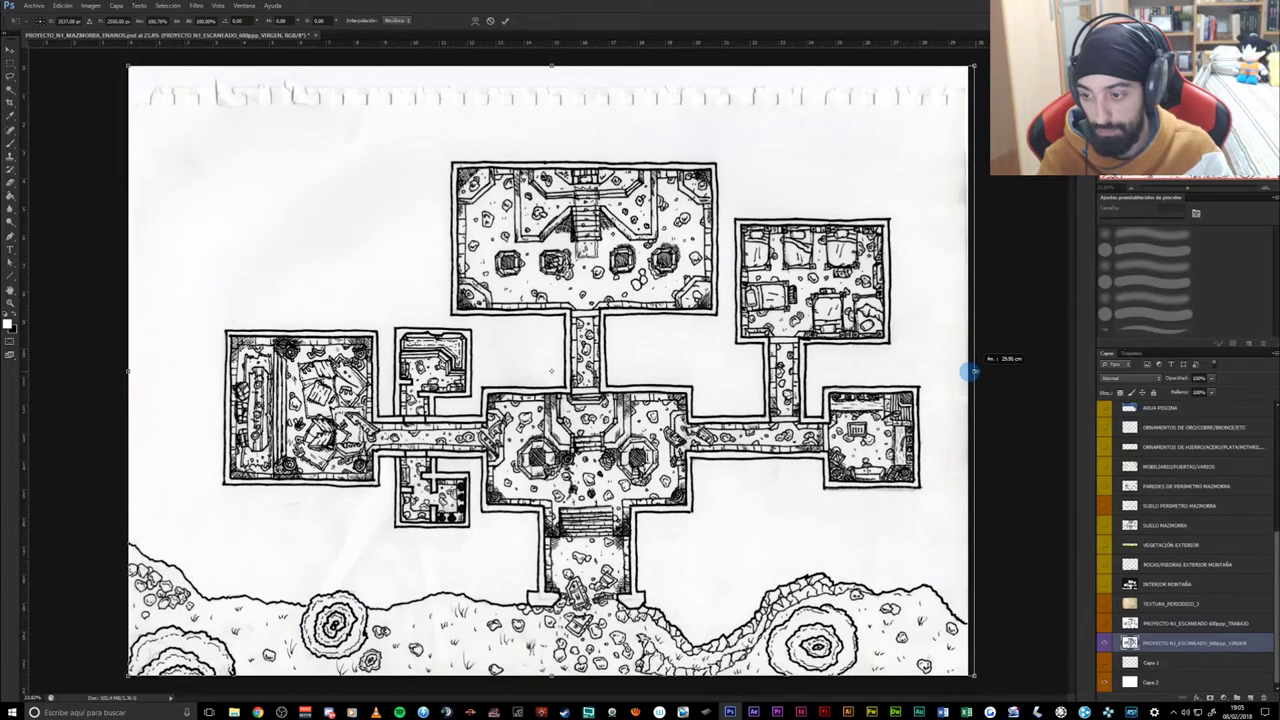
{"action": "key", "text": "ctrl+t"}
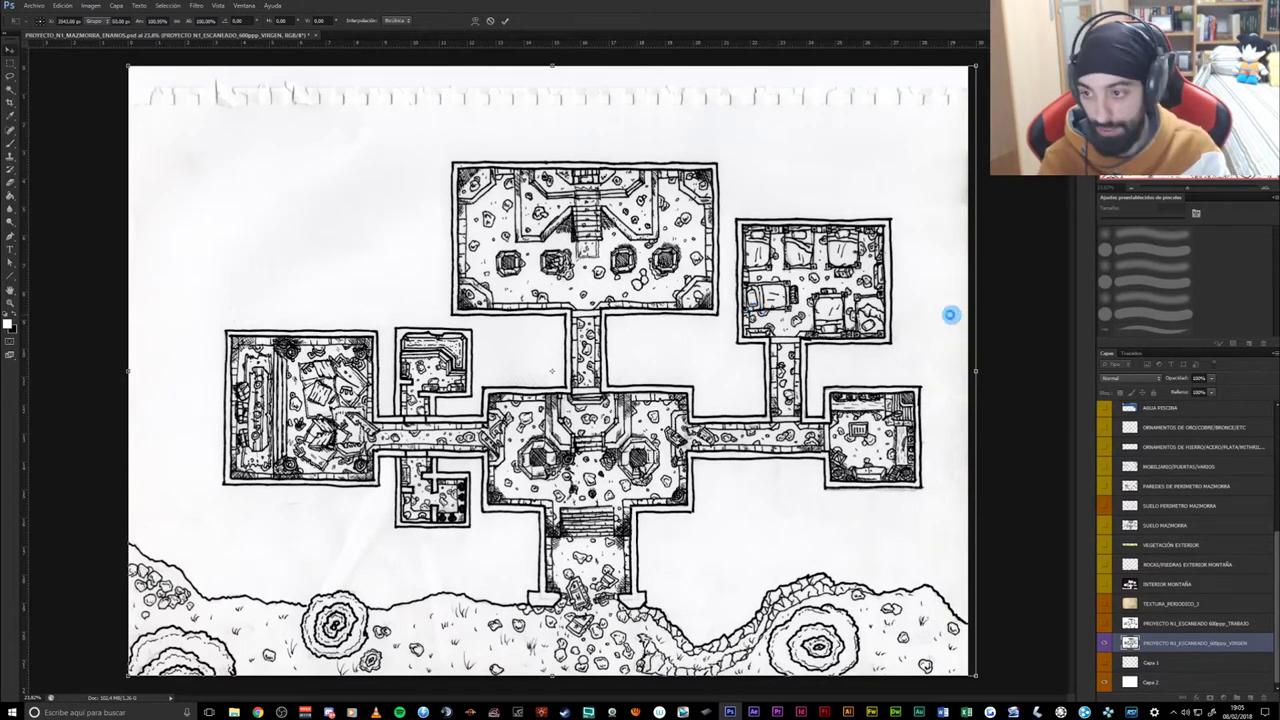
{"action": "key", "text": "Return"}
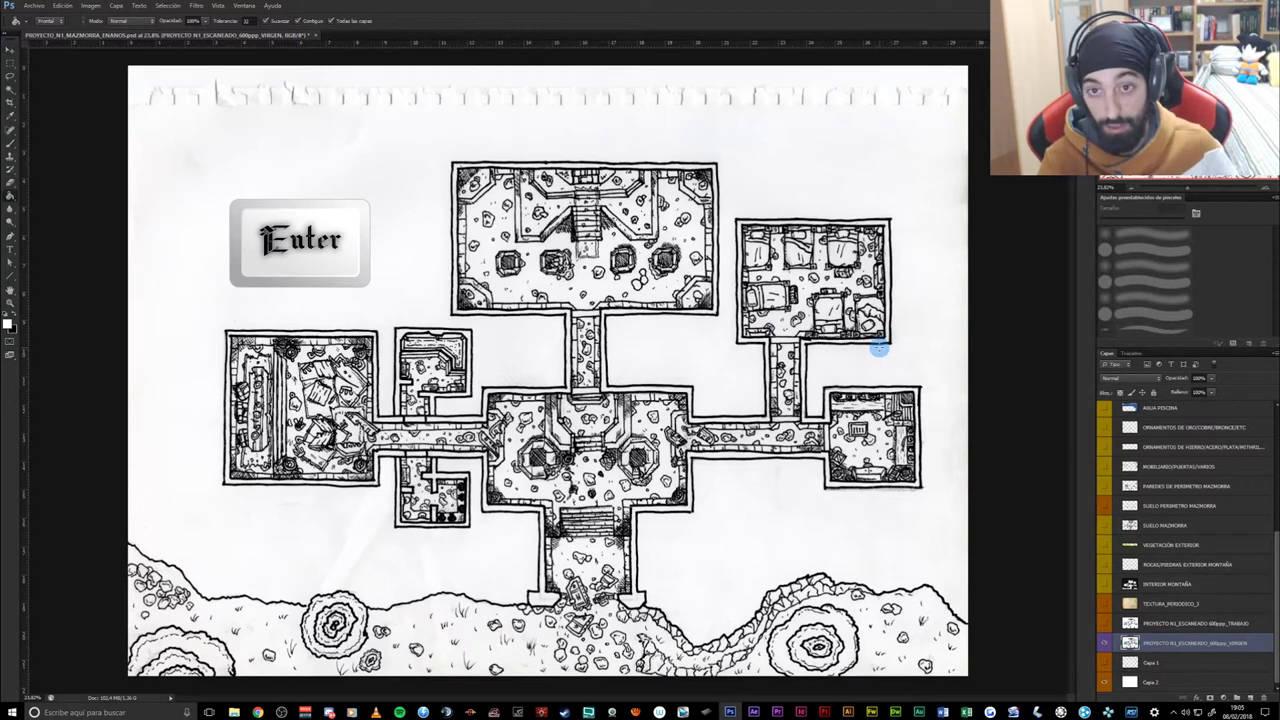
{"action": "left_click_drag", "start_coordinate": [1172, 646], "coordinate": [1176, 604]}
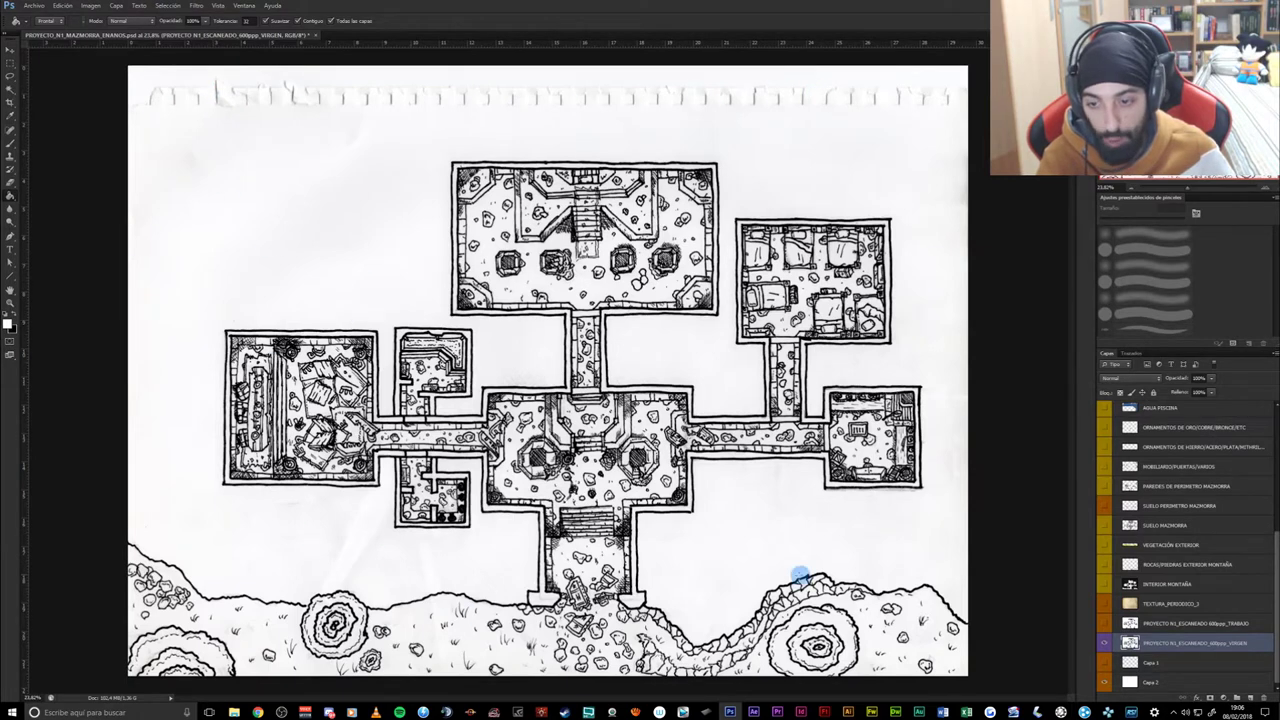
- Hide the raw VIRGEN scan, show the clean TRABAJO map, and make TRABAJO the active layer
{"action": "left_click", "coordinate": [1105, 643]}
{"action": "left_click", "coordinate": [1104, 623]}
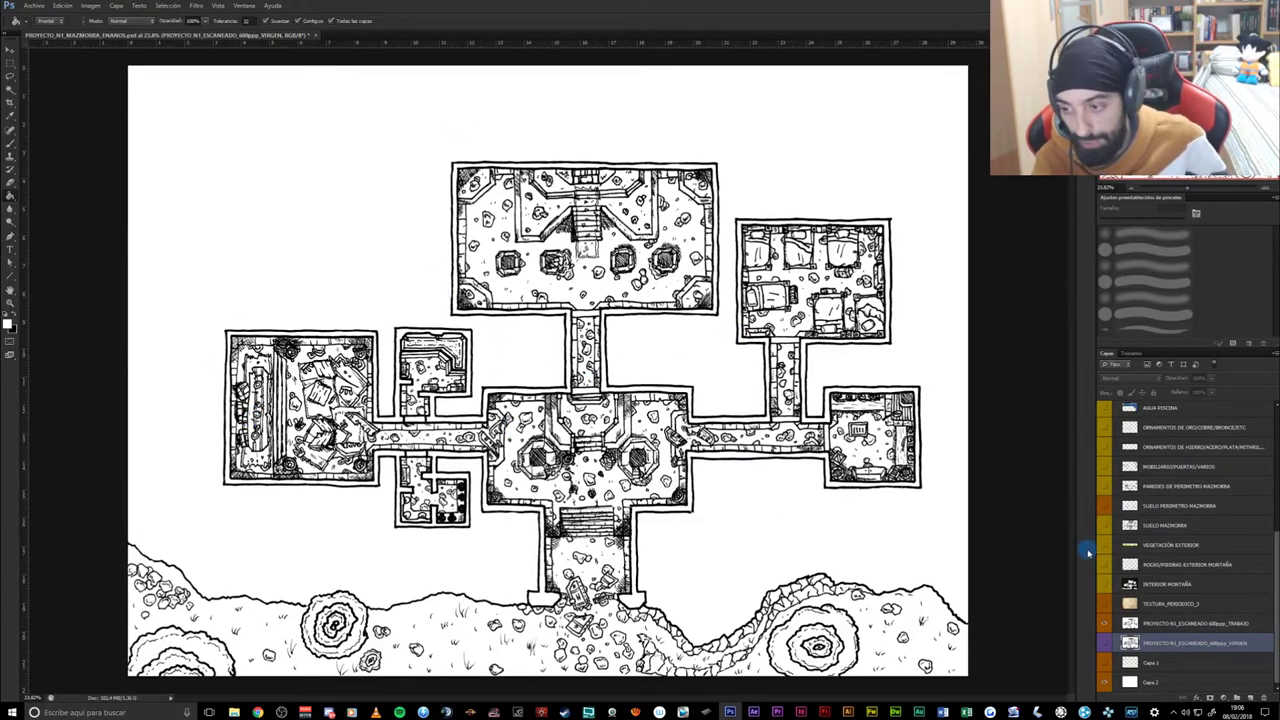
{"action": "left_click", "coordinate": [913, 524]}
{"action": "left_click", "coordinate": [601, 463]}
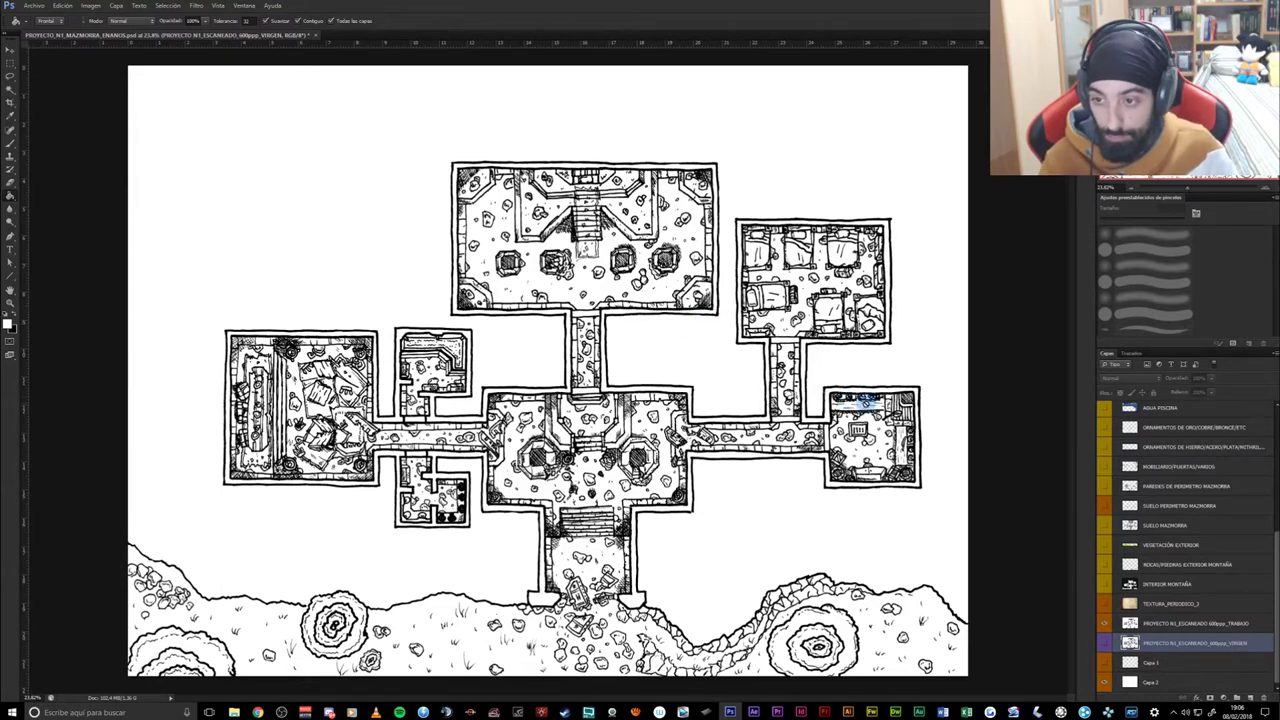
{"action": "left_click", "coordinate": [1151, 626]}
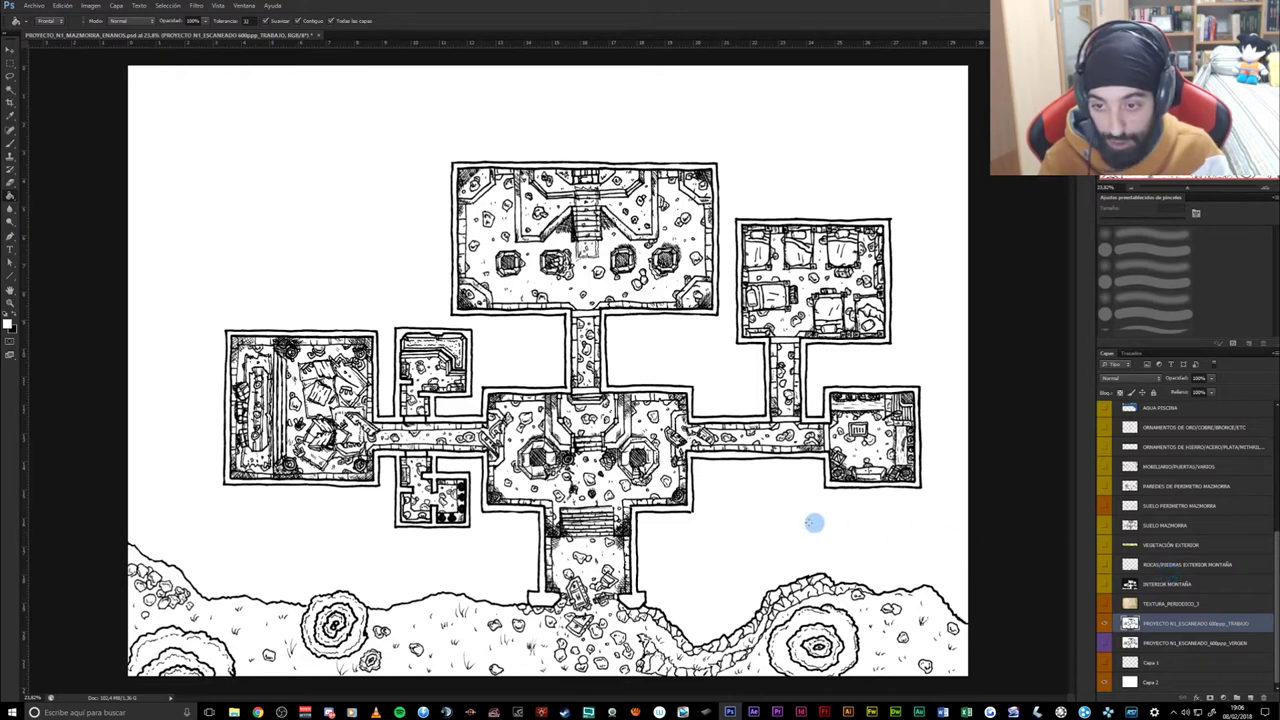
- Zoom to about 28.8% and pan around the clean map's central hall
{"action": "scroll", "coordinate": [700, 452], "scroll_direction": "up", "scroll_amount": 1}
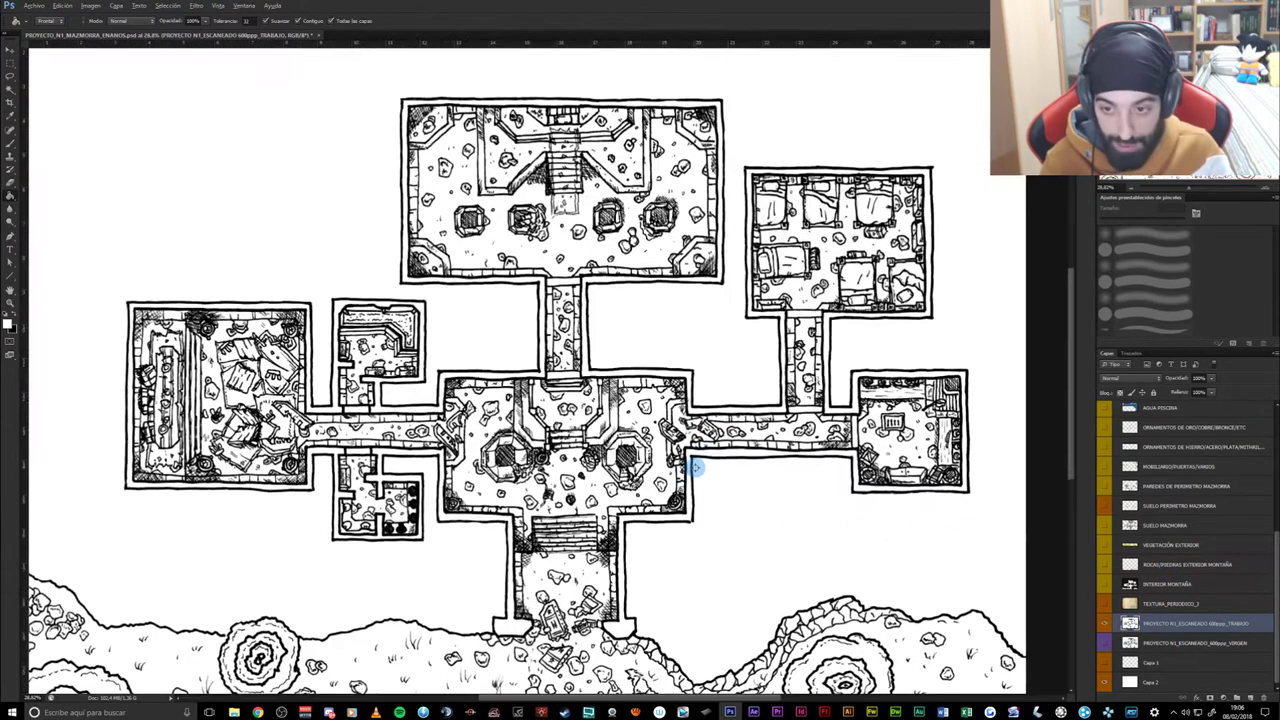
{"action": "scroll", "coordinate": [674, 478], "scroll_direction": "down", "scroll_amount": 1}
{"action": "scroll", "coordinate": [663, 457], "scroll_direction": "down", "scroll_amount": 1}
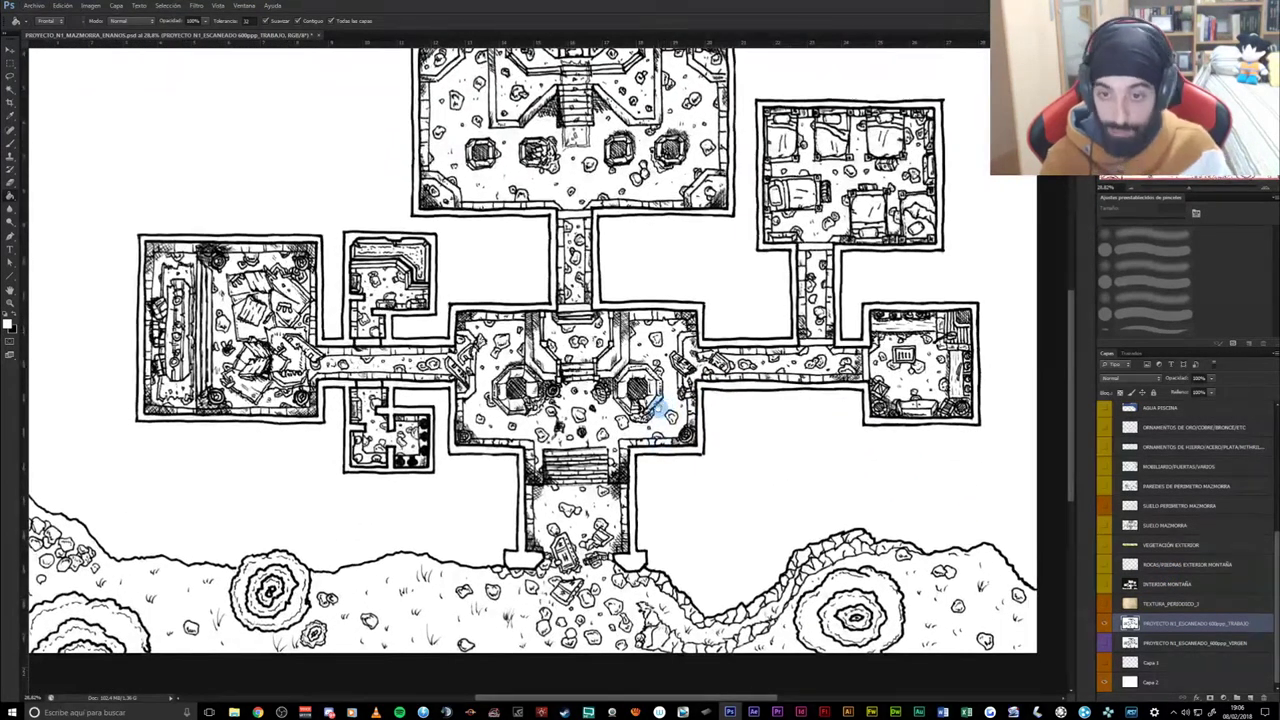
{"action": "scroll", "coordinate": [650, 400], "scroll_direction": "up", "scroll_amount": 1}
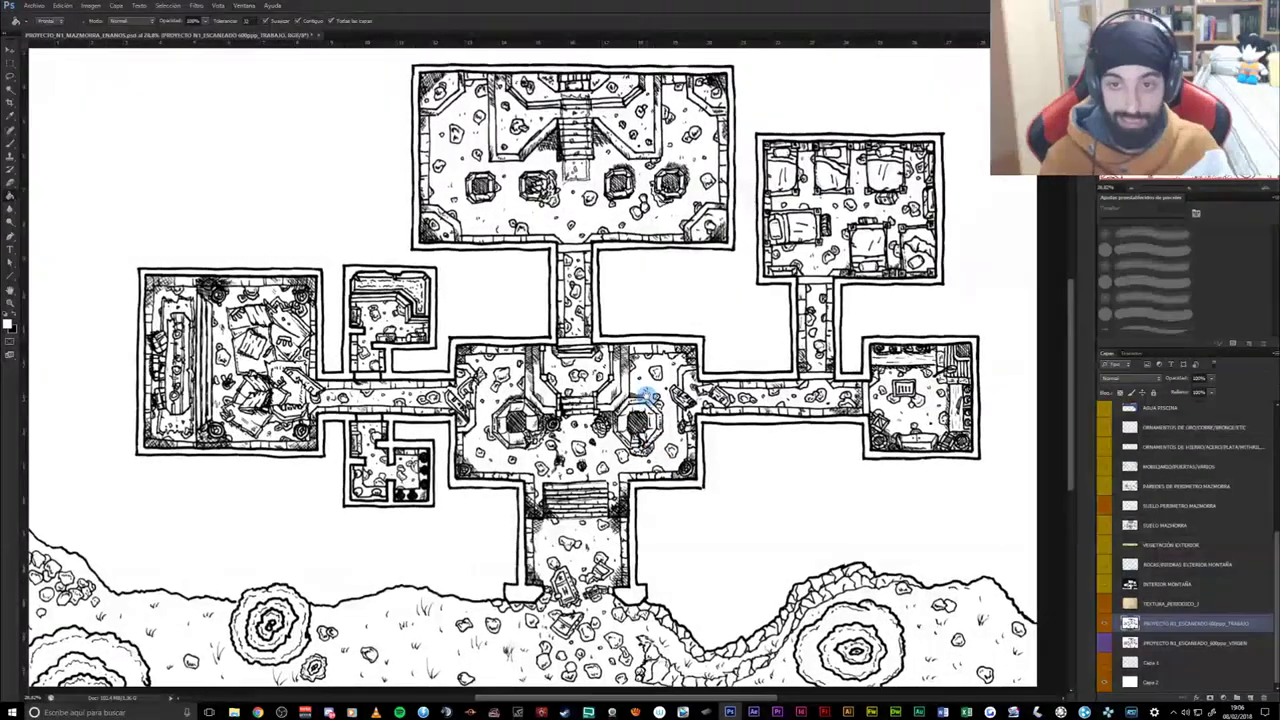
{"action": "scroll", "coordinate": [657, 338], "scroll_direction": "up", "scroll_amount": 1}
{"action": "scroll", "coordinate": [651, 337], "scroll_direction": "up", "scroll_amount": 1}
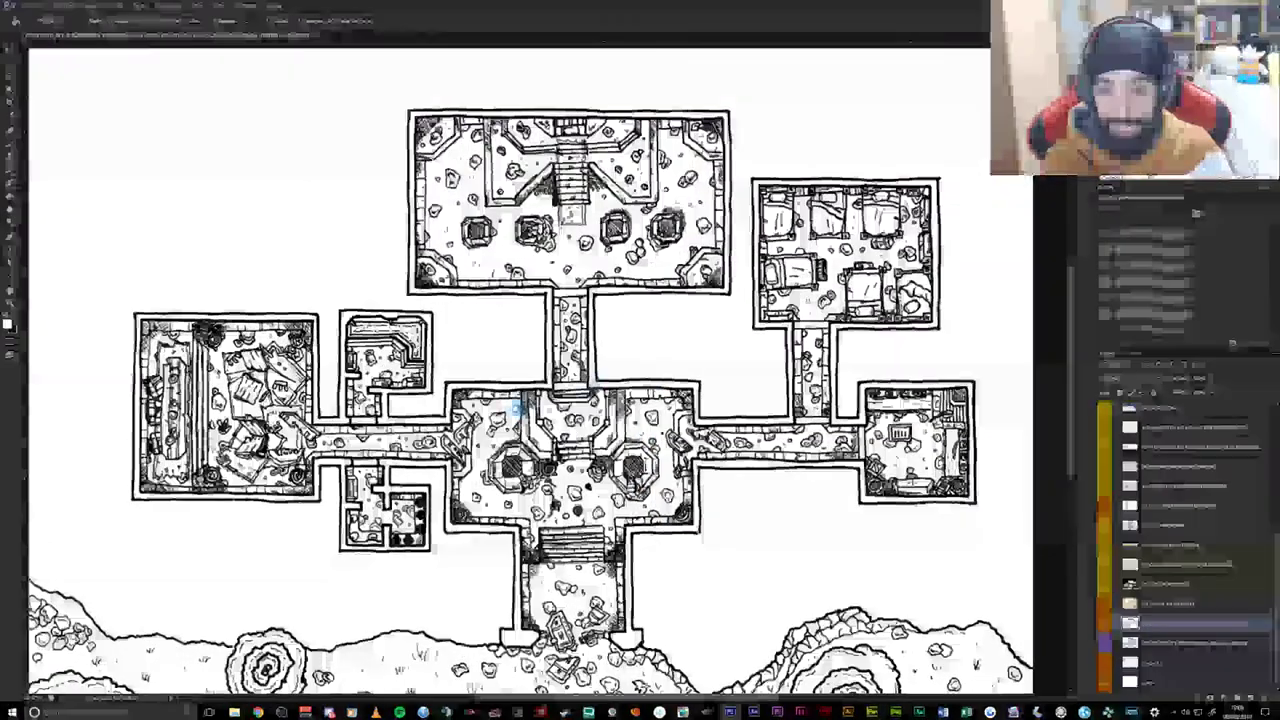
{"action": "scroll", "coordinate": [500, 445], "scroll_direction": "down", "scroll_amount": 2}
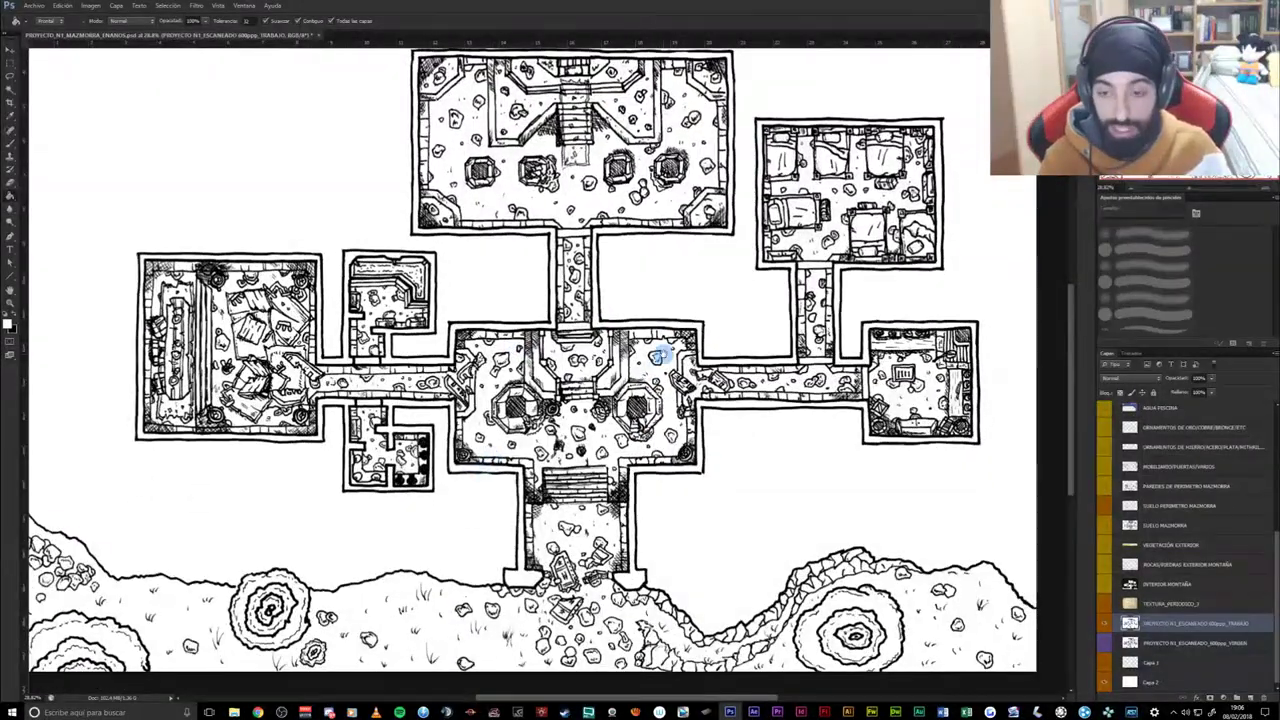
{"action": "scroll", "coordinate": [660, 356], "scroll_direction": "up", "scroll_amount": 1}
{"action": "scroll", "coordinate": [655, 370], "scroll_direction": "up", "scroll_amount": 1}
{"action": "scroll", "coordinate": [670, 490], "scroll_direction": "down", "scroll_amount": 1}
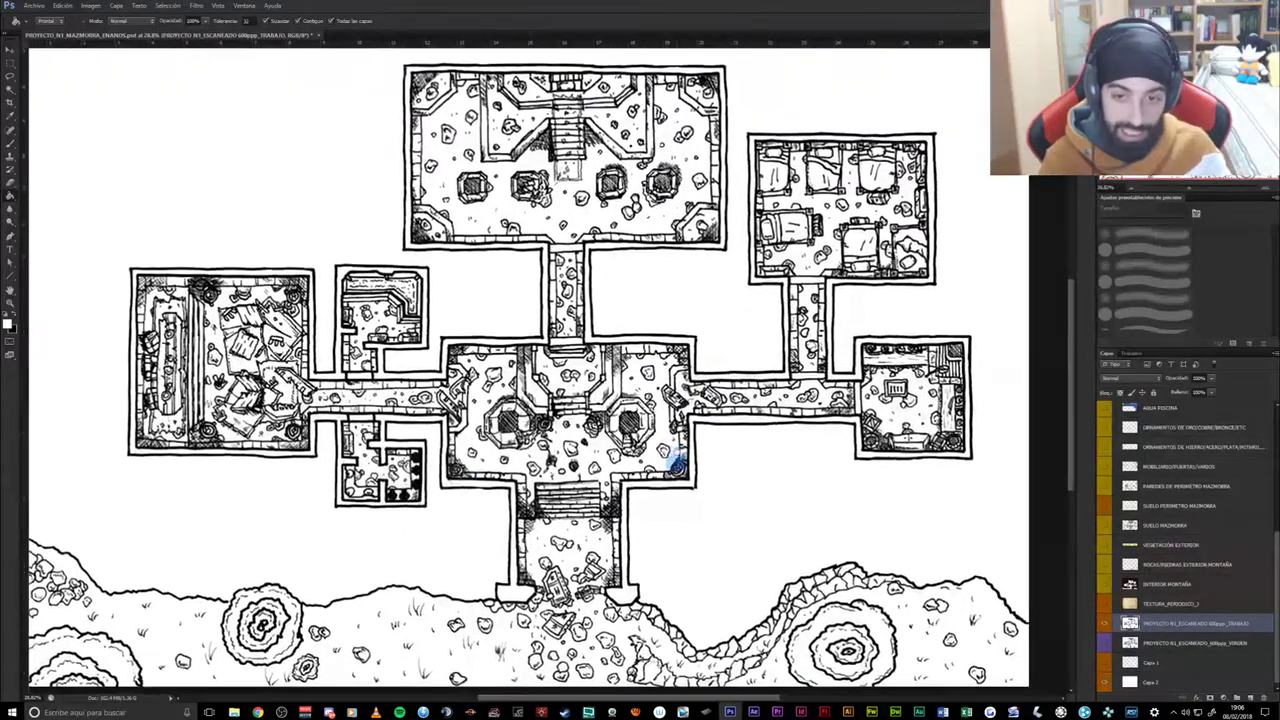
{"action": "scroll", "coordinate": [663, 415], "scroll_direction": "down", "scroll_amount": 2}
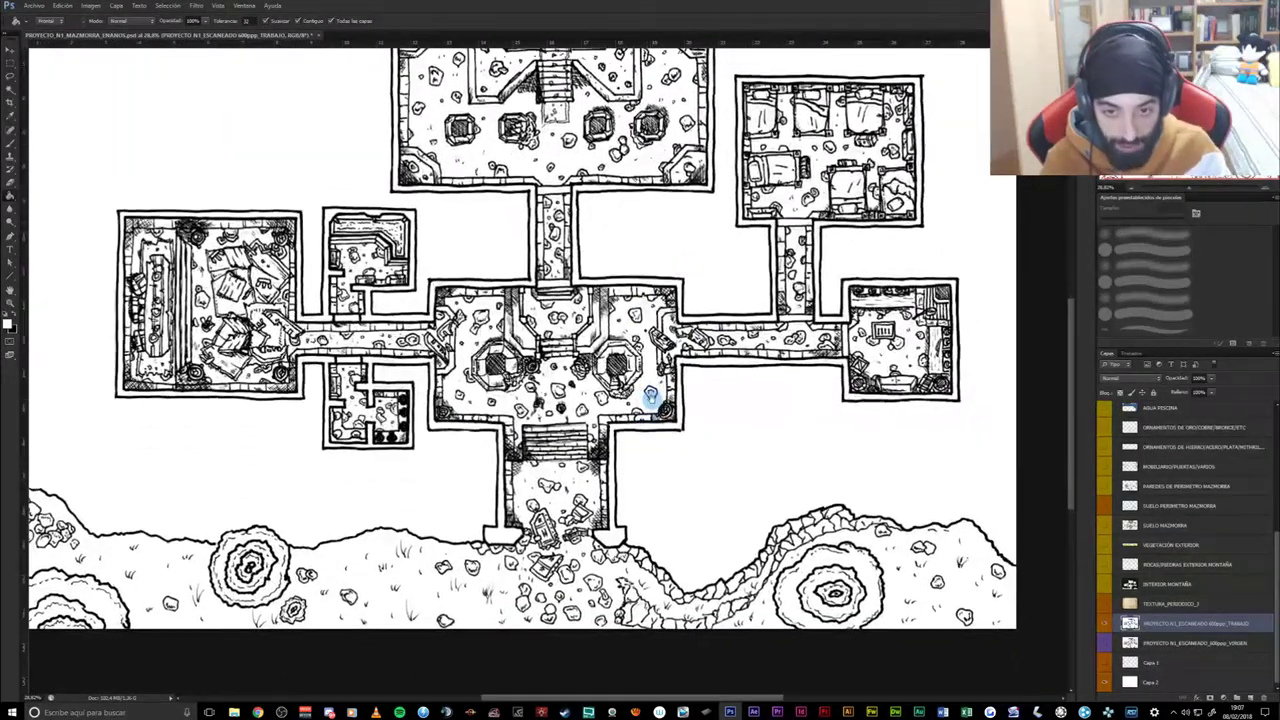
{"action": "scroll", "coordinate": [652, 378], "scroll_direction": "up", "scroll_amount": 2}
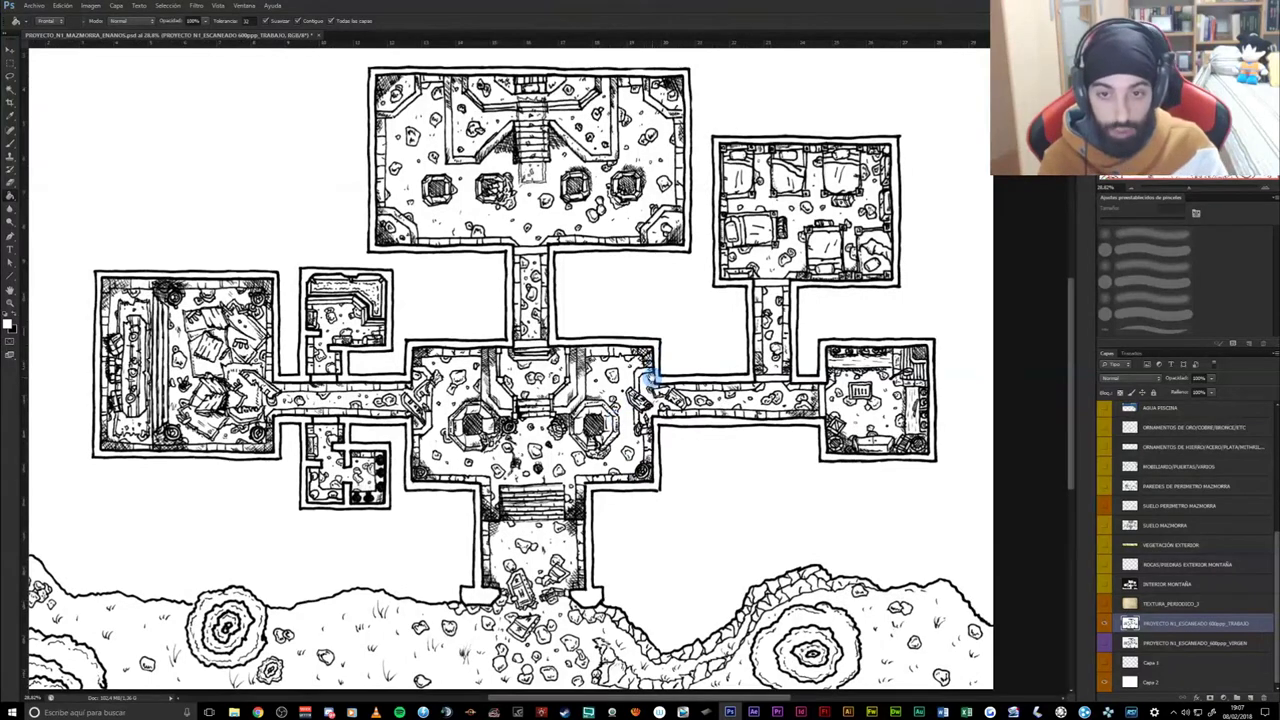
{"action": "scroll", "coordinate": [640, 360], "scroll_direction": "up", "scroll_amount": 2}
{"action": "scroll", "coordinate": [656, 396], "scroll_direction": "down", "scroll_amount": 1}
{"action": "scroll", "coordinate": [656, 396], "scroll_direction": "down", "scroll_amount": 1}
{"action": "scroll", "coordinate": [1236, 557], "scroll_direction": "up", "scroll_amount": 2}
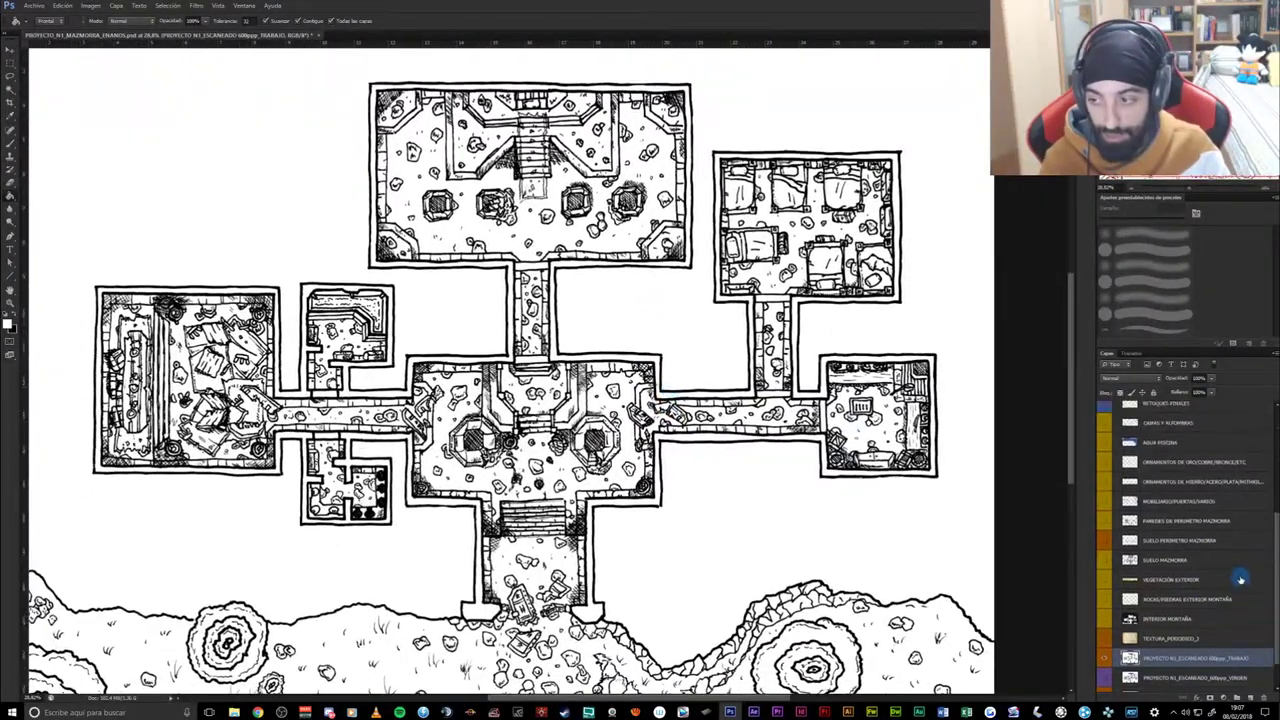
- Collapse the PROYECTO N1_MAZMORRA_ENANA_600ppp group at the top of the Layers panel
{"action": "scroll", "coordinate": [1236, 557], "scroll_direction": "up", "scroll_amount": 2}
{"action": "scroll", "coordinate": [1236, 557], "scroll_direction": "up", "scroll_amount": 2}
{"action": "scroll", "coordinate": [1238, 565], "scroll_direction": "up", "scroll_amount": 2}
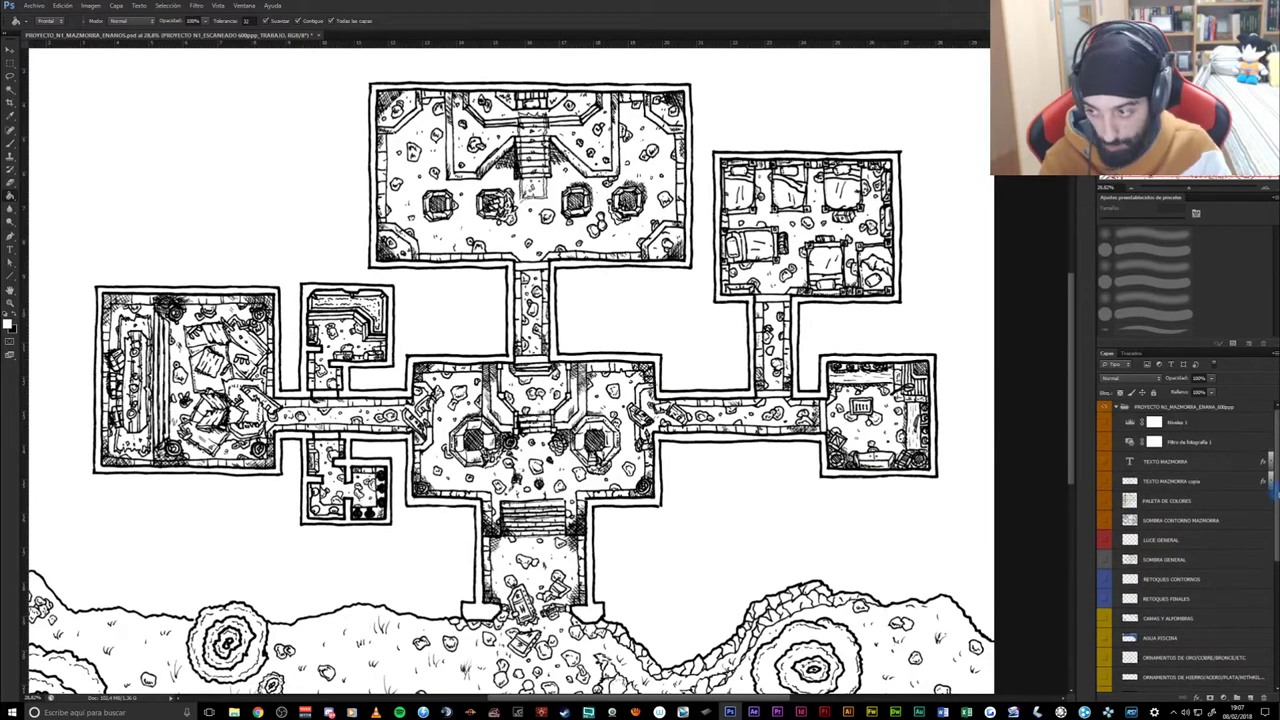
{"action": "scroll", "coordinate": [1270, 490], "scroll_direction": "down", "scroll_amount": 1}
{"action": "scroll", "coordinate": [1270, 490], "scroll_direction": "down", "scroll_amount": 2}
{"action": "scroll", "coordinate": [1236, 631], "scroll_direction": "down", "scroll_amount": 1}
{"action": "scroll", "coordinate": [1236, 631], "scroll_direction": "down", "scroll_amount": 2}
{"action": "scroll", "coordinate": [1236, 631], "scroll_direction": "up", "scroll_amount": 3}
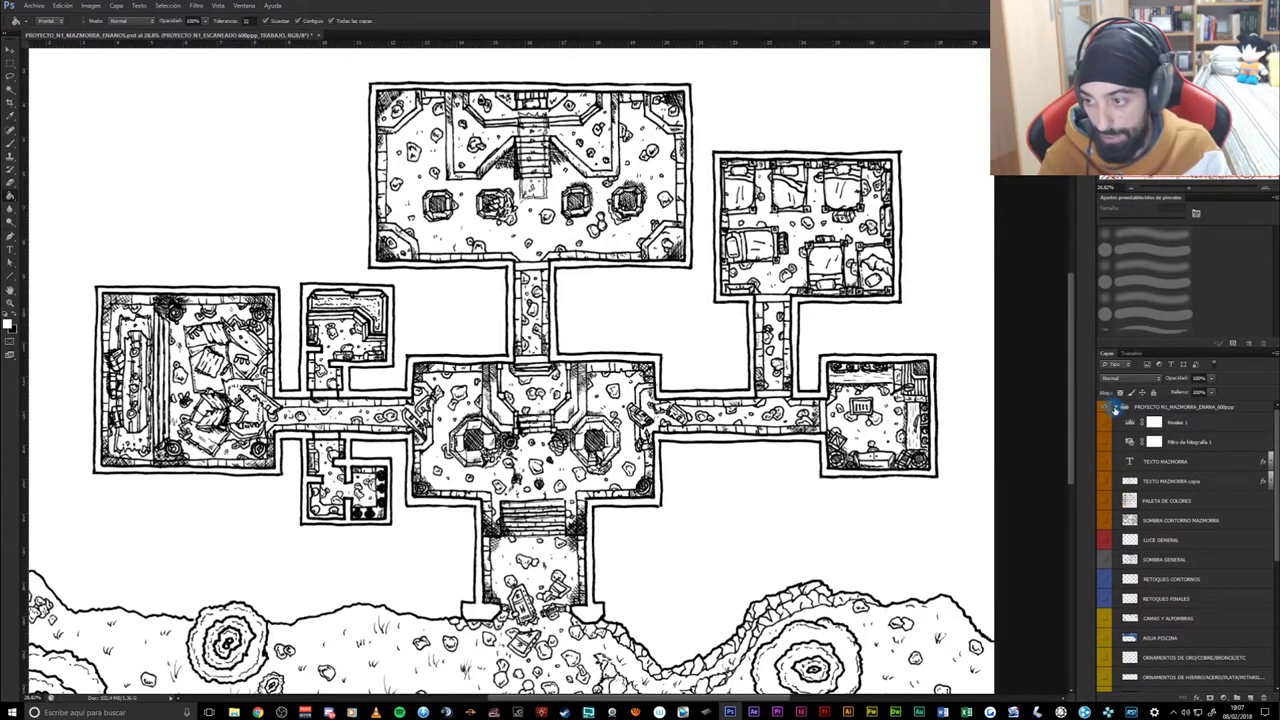
{"action": "left_click", "coordinate": [1116, 408]}
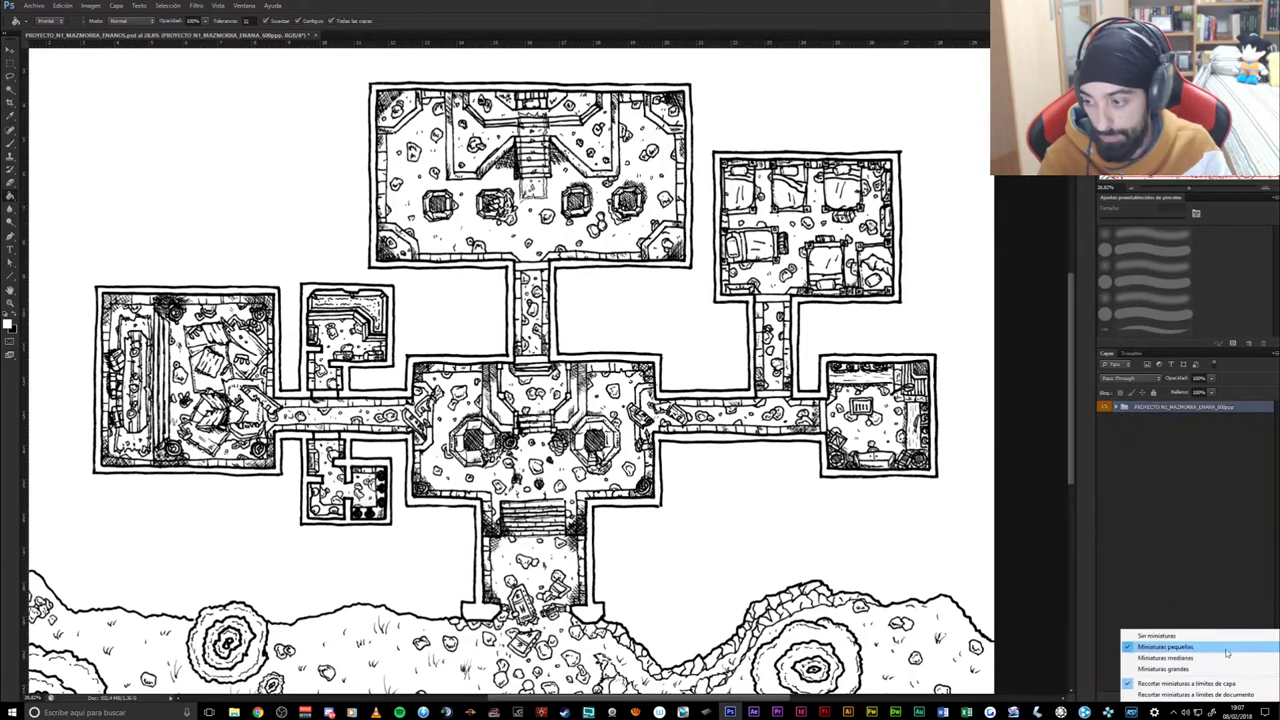
- Create a new layer group named TUTORIAL and give it a red label
{"action": "left_click", "coordinate": [1238, 697]}
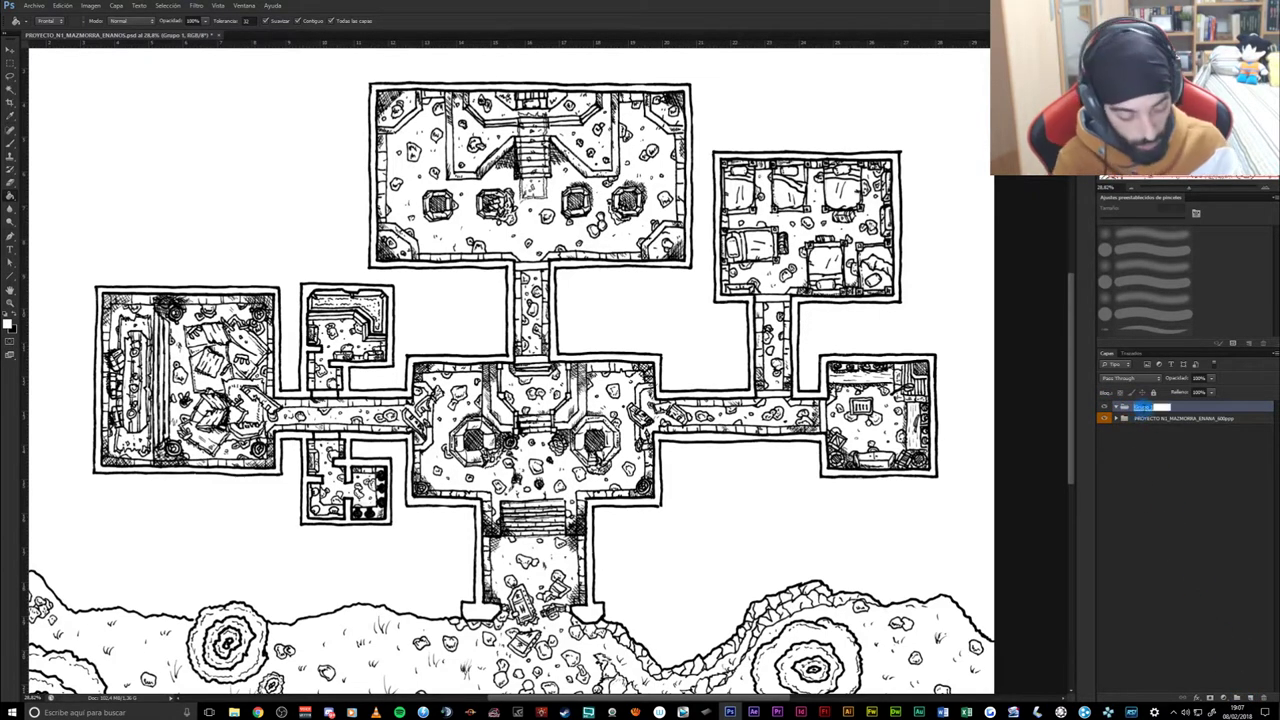
{"action": "type", "text": "Sue"}
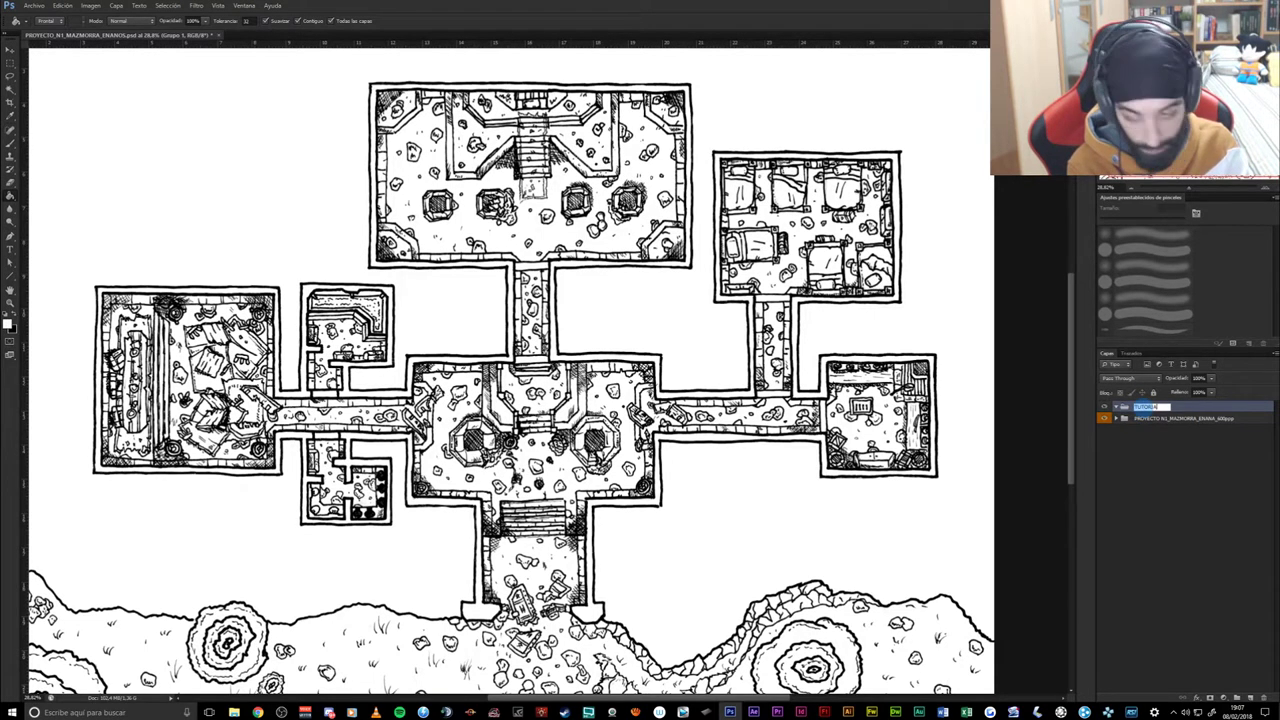
{"action": "key", "text": "Return"}
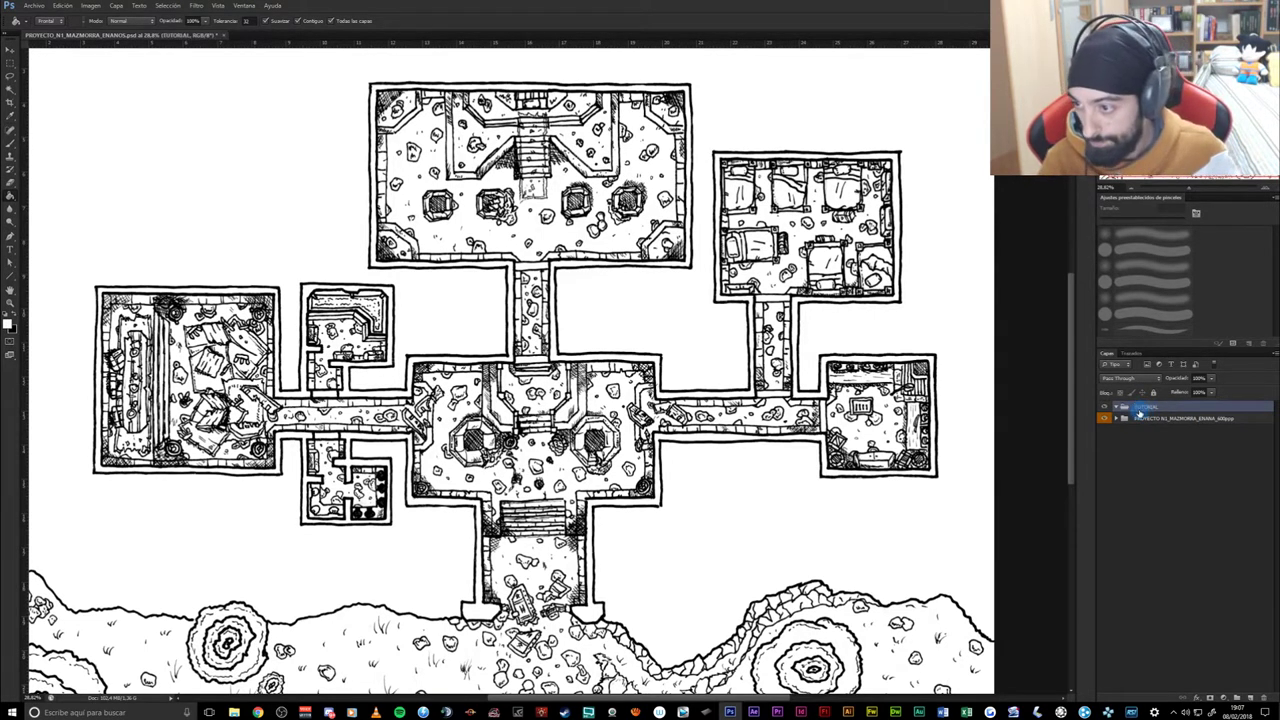
{"action": "right_click", "coordinate": [1143, 410]}
{"action": "left_click", "coordinate": [1152, 598]}
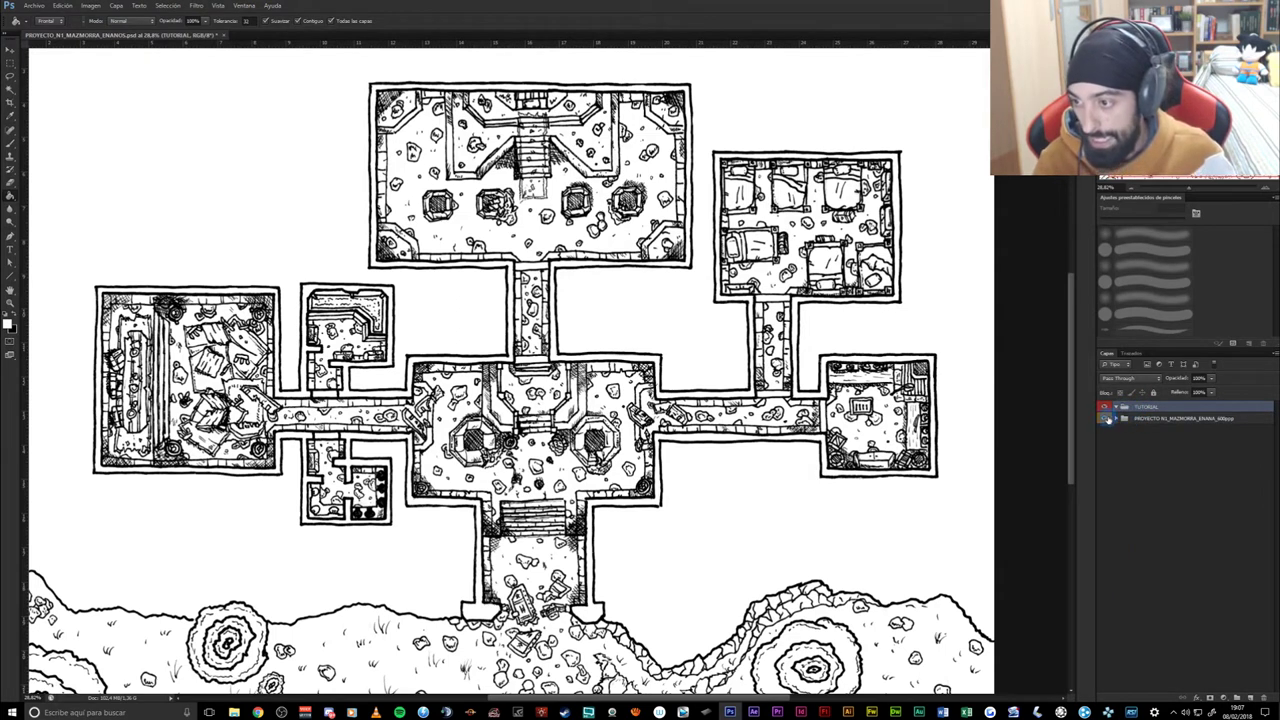
- Duplicate the TRABAJO scan layer and move the copy into the TUTORIAL group
{"action": "left_click", "coordinate": [1118, 419]}
{"action": "scroll", "coordinate": [1190, 560], "scroll_direction": "down", "scroll_amount": 5}
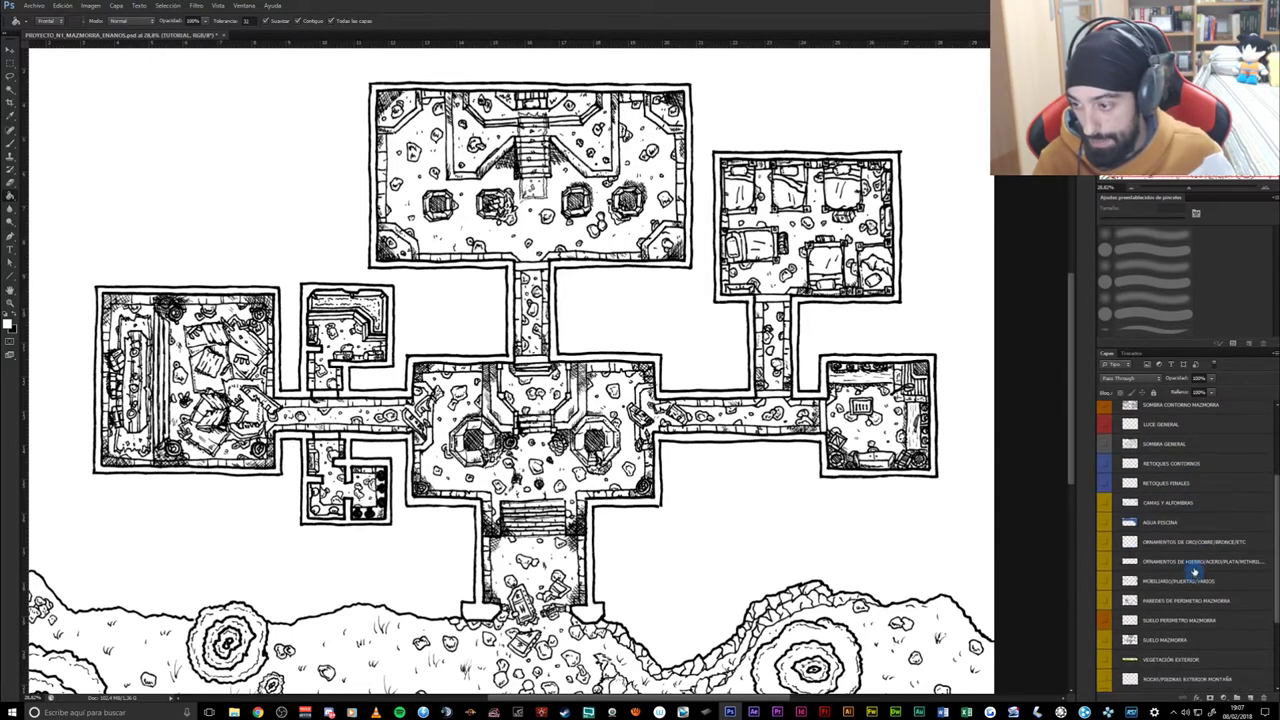
{"action": "left_click", "coordinate": [1166, 623]}
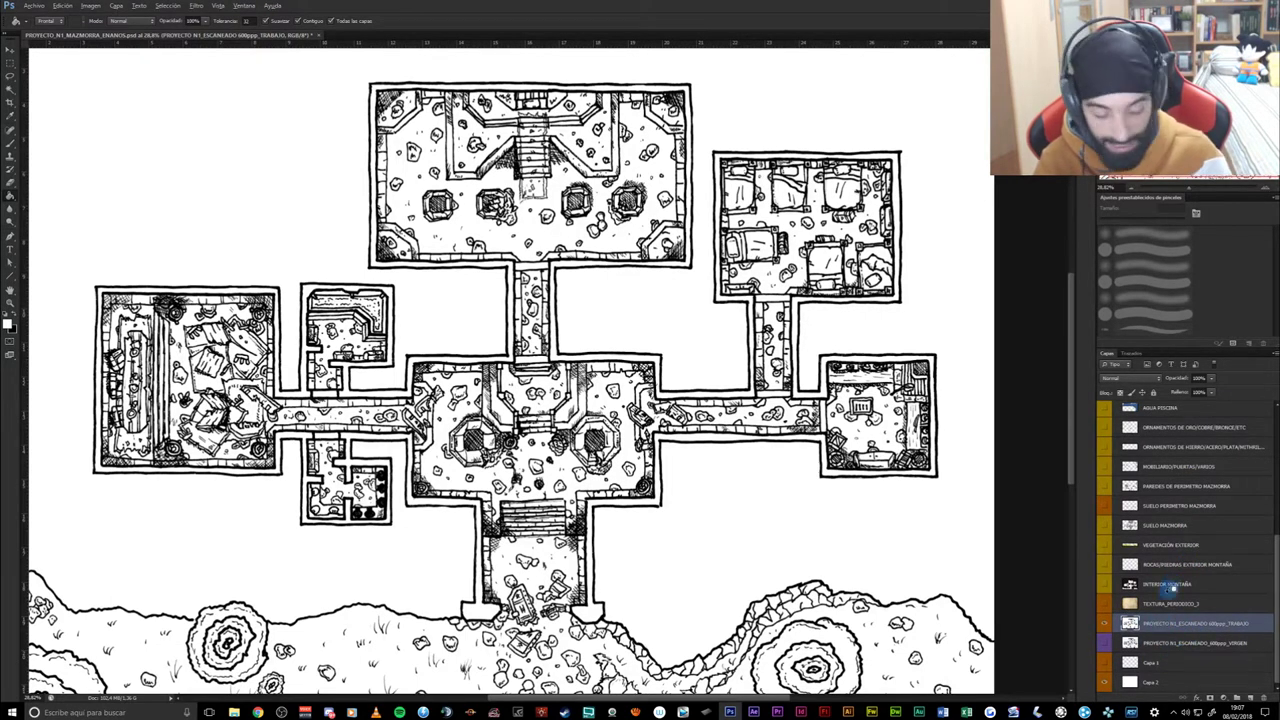
{"action": "left_click_drag", "start_coordinate": [1162, 627], "coordinate": [1163, 644]}
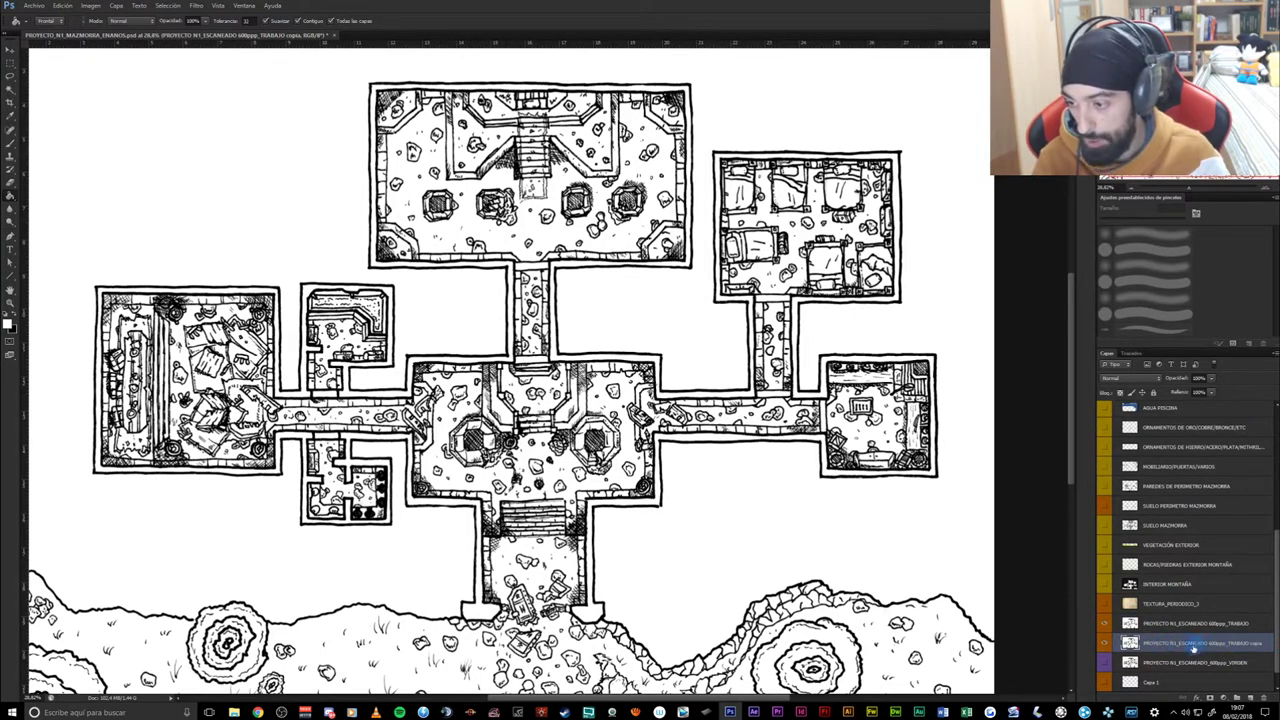
{"action": "left_click_drag", "start_coordinate": [1114, 632], "coordinate": [1164, 394]}
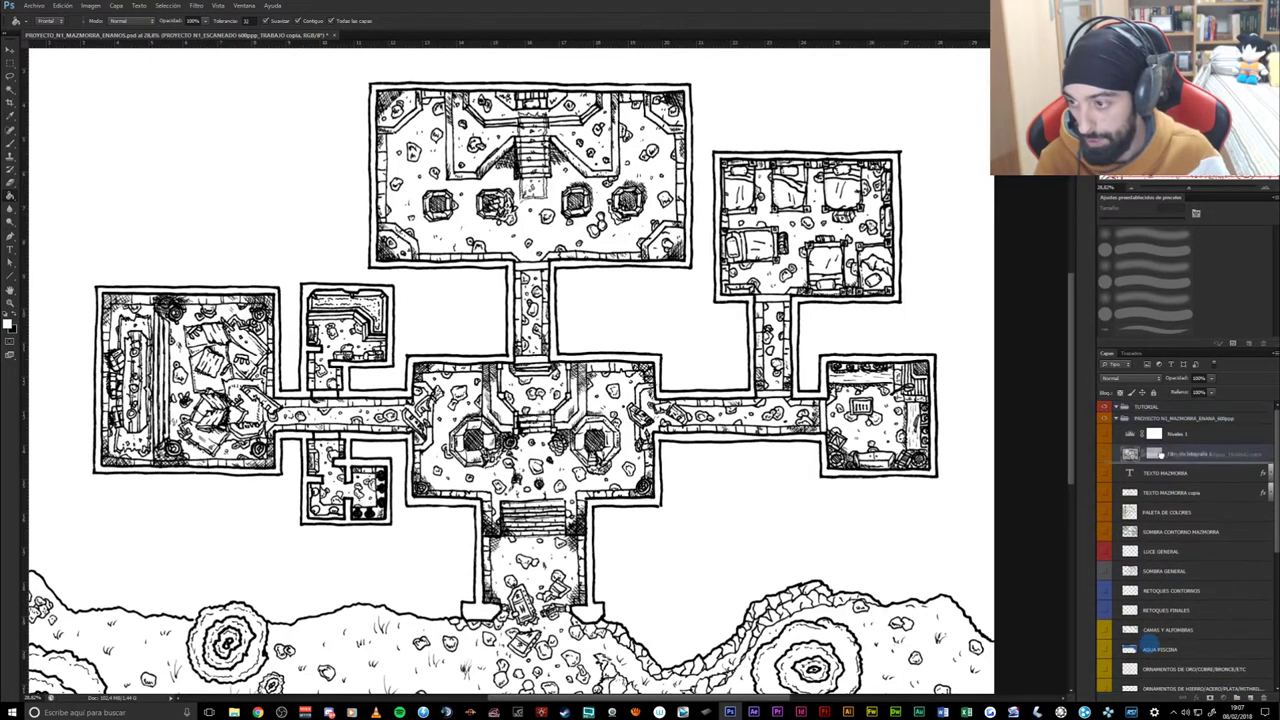
{"action": "mouse_move", "coordinate": [1164, 394]}
{"action": "left_mouse_down"}
{"action": "mouse_move", "coordinate": [1143, 406]}
{"action": "mouse_move", "coordinate": [1196, 403]}
{"action": "mouse_move", "coordinate": [1166, 428]}
{"action": "left_mouse_up"}
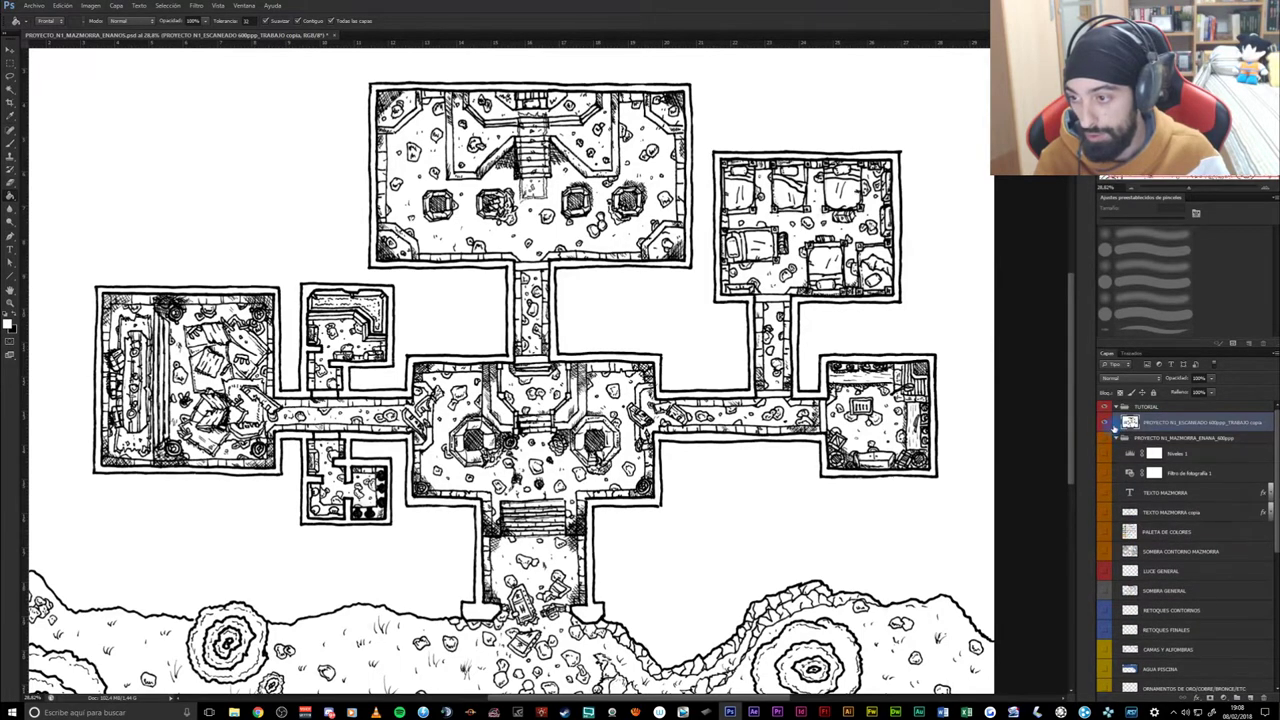
{"action": "left_click", "coordinate": [1116, 441]}
{"action": "left_click", "coordinate": [1103, 409]}
{"action": "left_click", "coordinate": [1103, 409]}
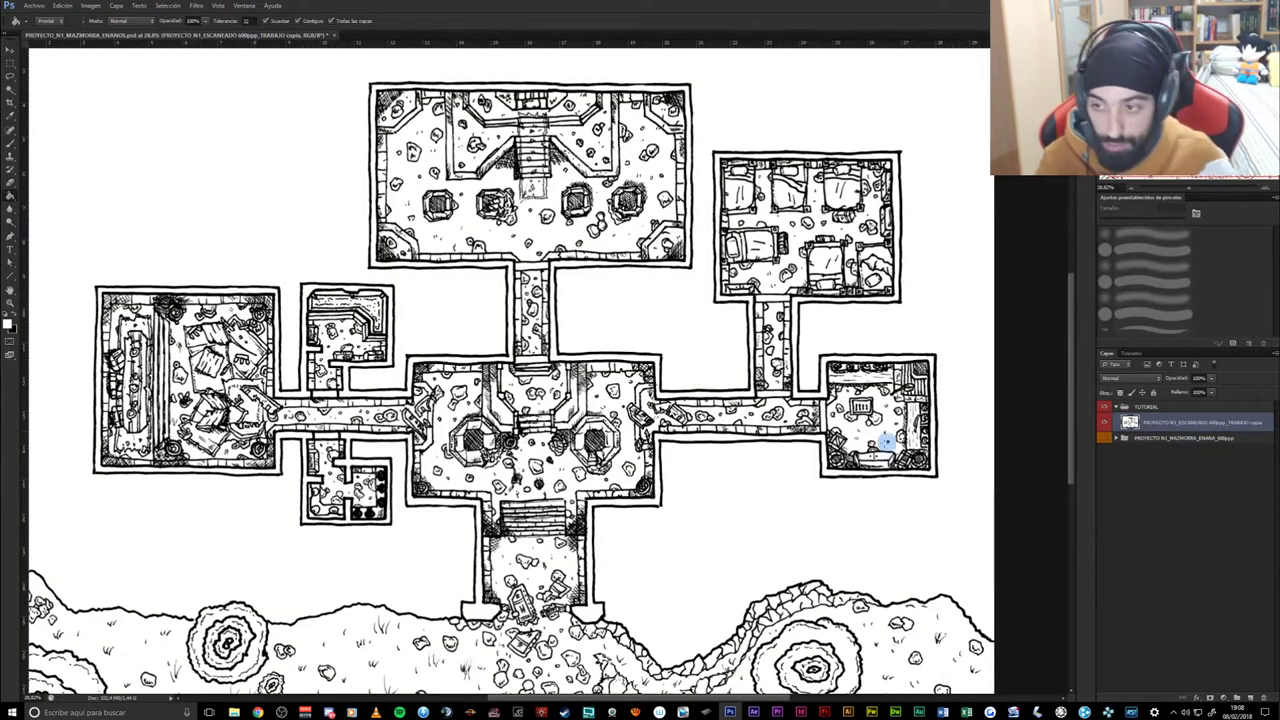
- Expand the original PROYECTO N1_MAZMORRA_ENANA_600ppp group below TUTORIAL
{"action": "scroll", "coordinate": [717, 477], "scroll_direction": "down", "scroll_amount": 1}
{"action": "scroll", "coordinate": [714, 476], "scroll_direction": "down", "scroll_amount": 1}
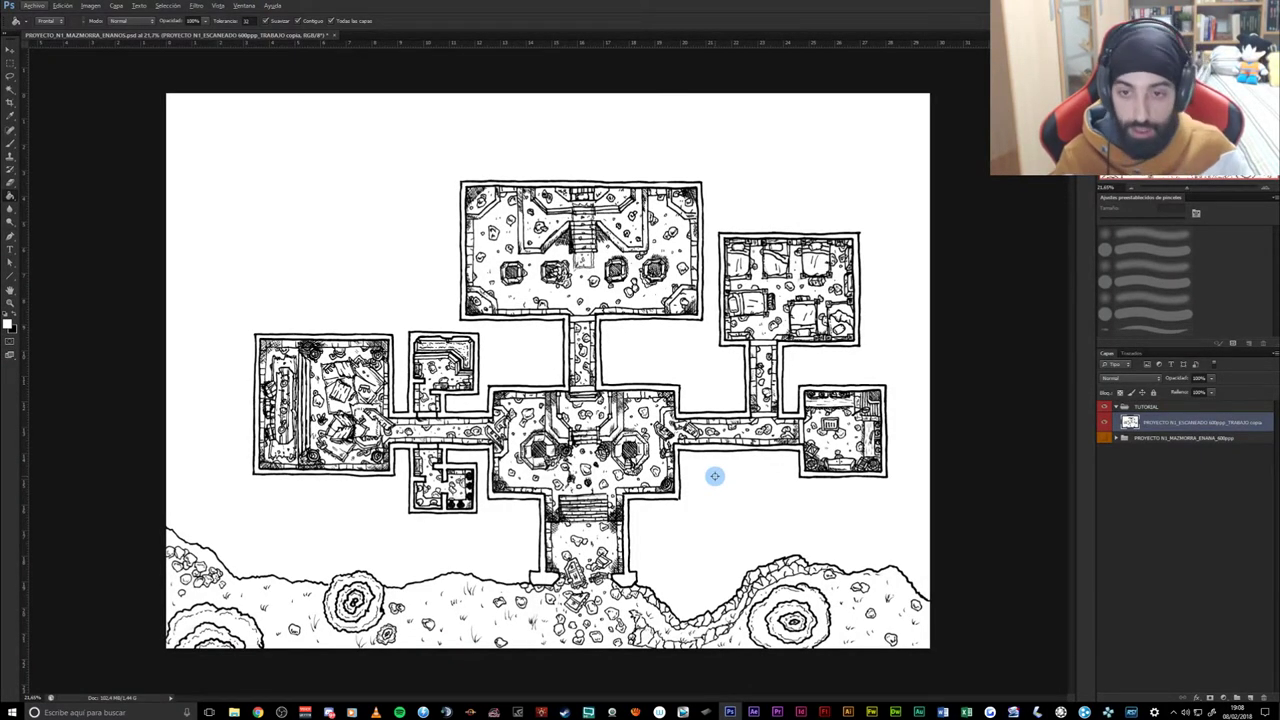
{"action": "scroll", "coordinate": [680, 445], "scroll_direction": "up", "scroll_amount": 1}
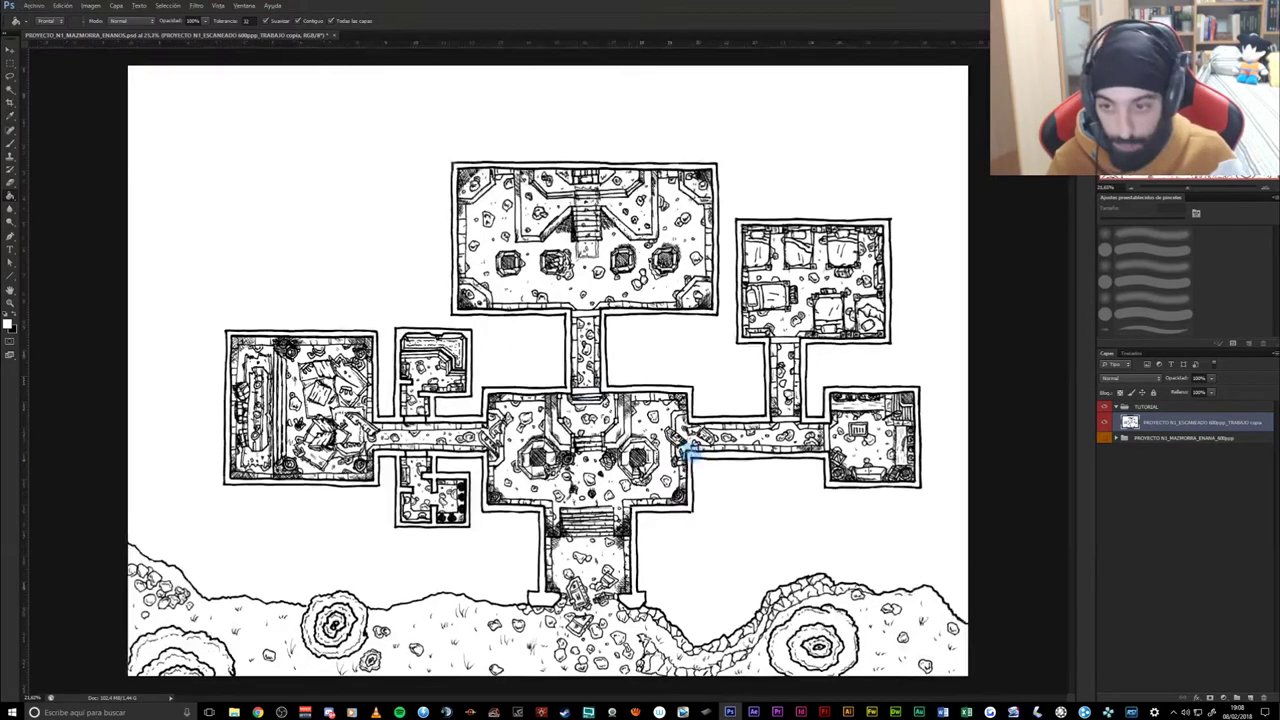
{"action": "scroll", "coordinate": [690, 453], "scroll_direction": "up", "scroll_amount": 1}
{"action": "scroll", "coordinate": [700, 465], "scroll_direction": "up", "scroll_amount": 1}
{"action": "scroll", "coordinate": [700, 468], "scroll_direction": "up", "scroll_amount": 1}
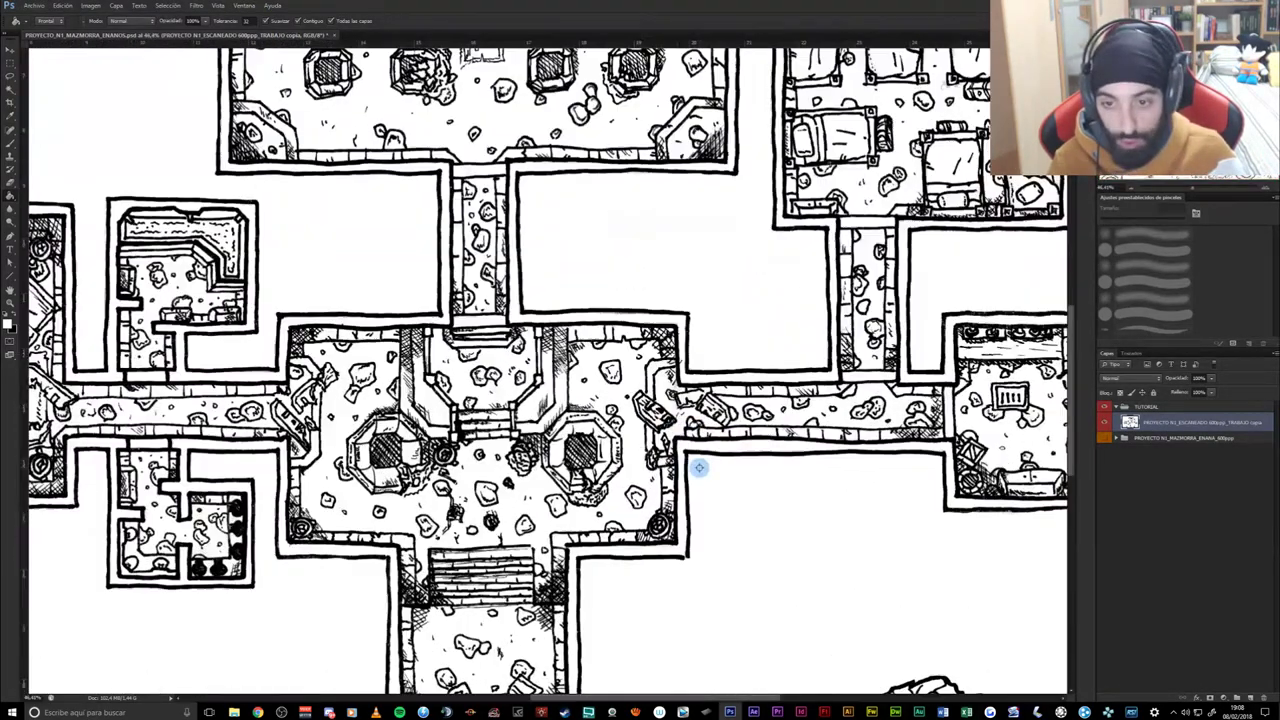
{"action": "left_click", "coordinate": [1117, 438]}
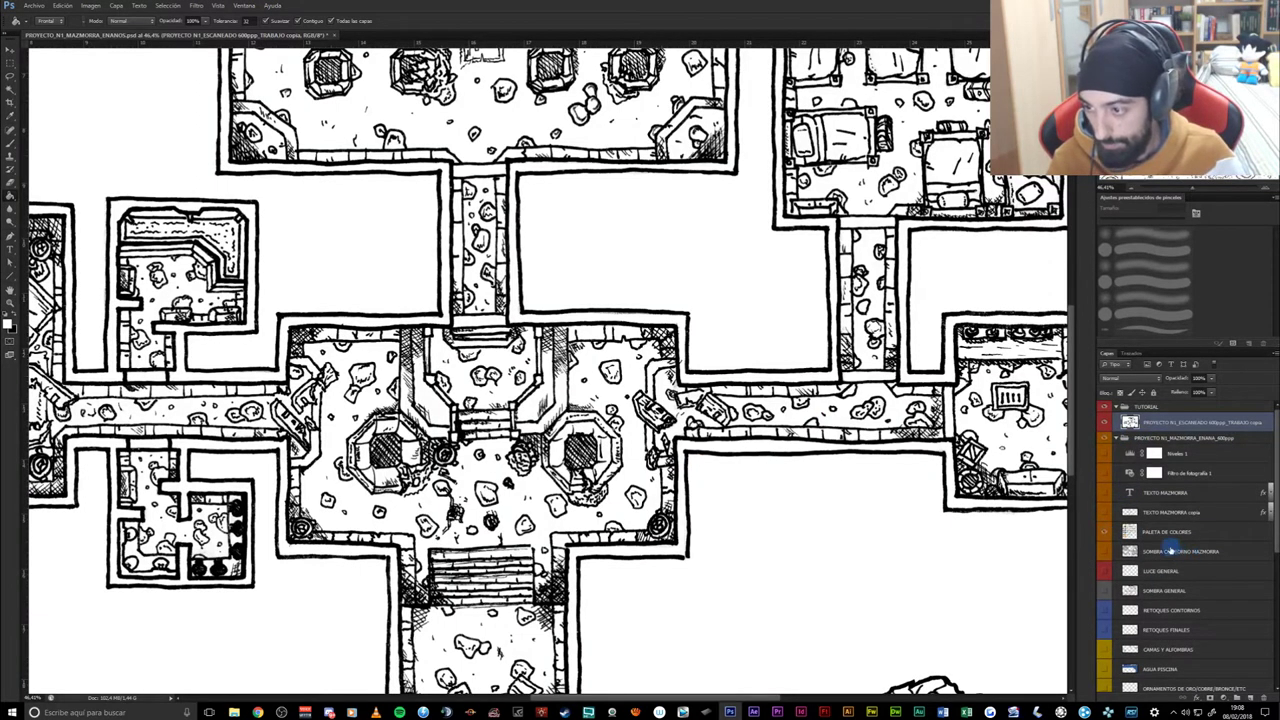
- Scroll through the dungeon group's sublayers and switch to the Move tool
{"action": "scroll", "coordinate": [1177, 552], "scroll_direction": "down", "scroll_amount": 2}
{"action": "scroll", "coordinate": [1165, 580], "scroll_direction": "down", "scroll_amount": 2}
{"action": "scroll", "coordinate": [1155, 605], "scroll_direction": "down", "scroll_amount": 1}
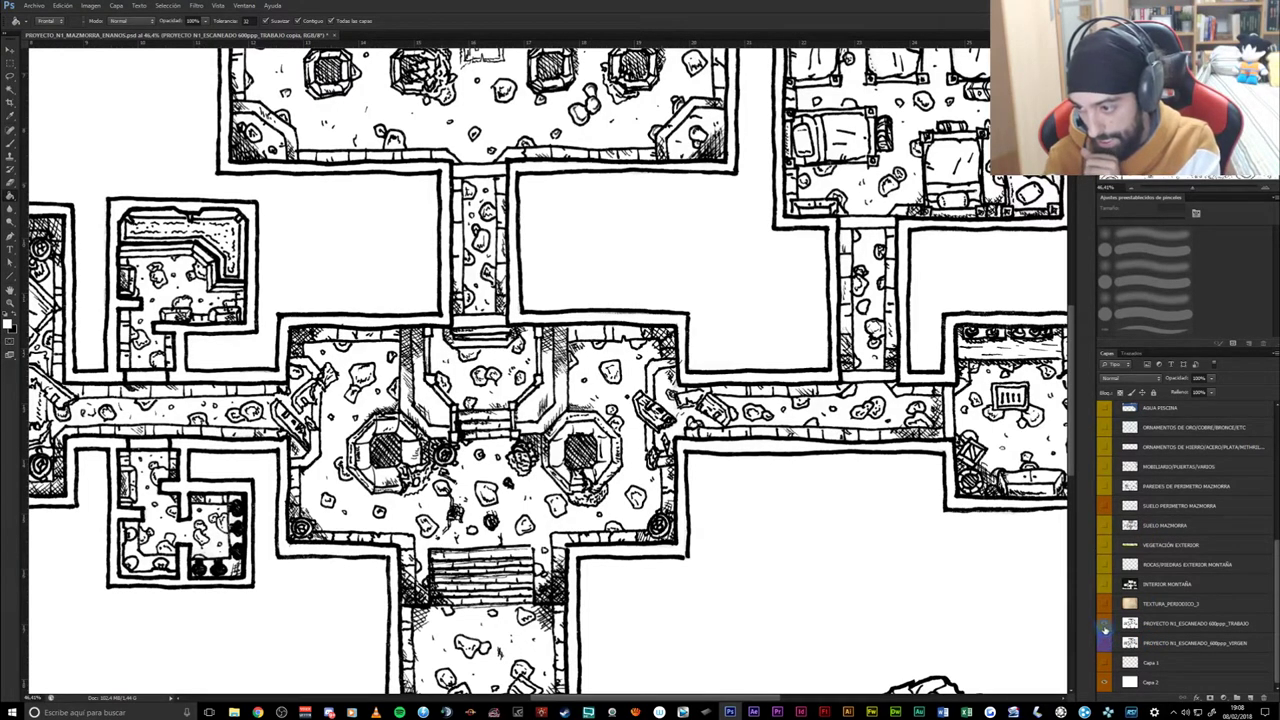
{"action": "scroll", "coordinate": [1102, 627], "scroll_direction": "up", "scroll_amount": 1}
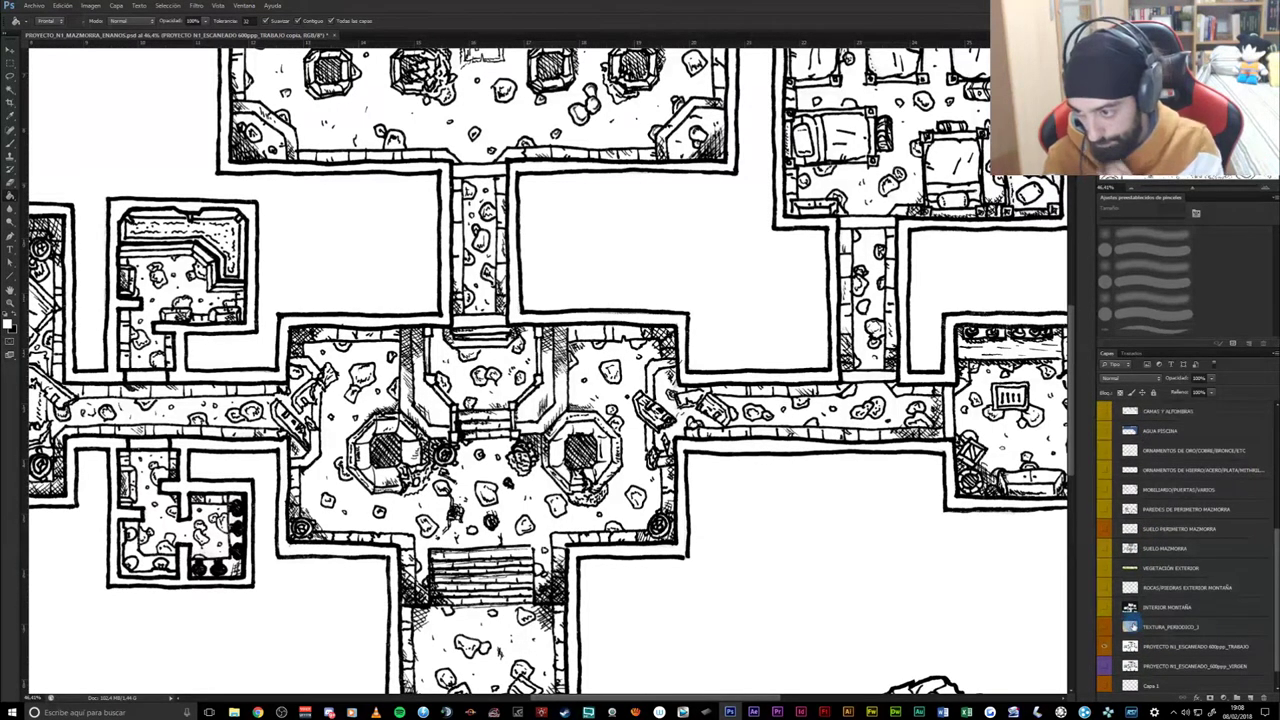
{"action": "scroll", "coordinate": [543, 487], "scroll_direction": "down", "scroll_amount": 2}
{"action": "scroll", "coordinate": [560, 484], "scroll_direction": "down", "scroll_amount": 2}
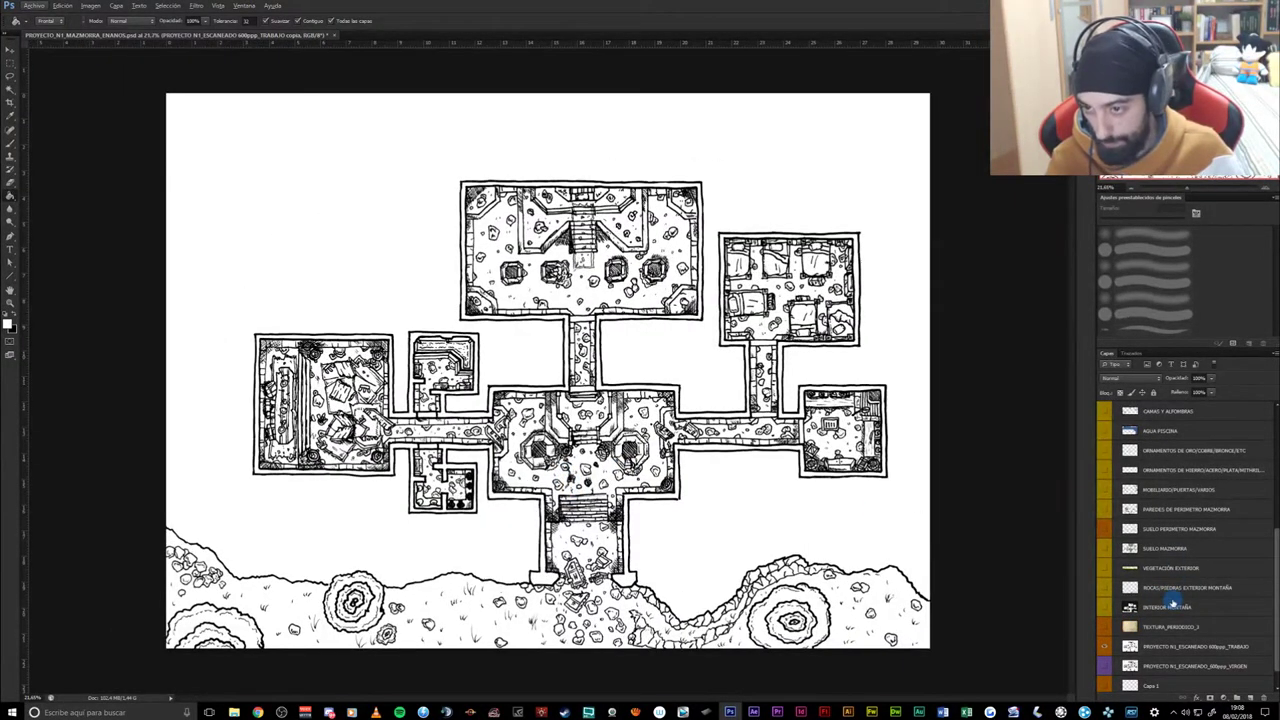
{"action": "scroll", "coordinate": [1170, 590], "scroll_direction": "up", "scroll_amount": 2}
{"action": "scroll", "coordinate": [1166, 570], "scroll_direction": "up", "scroll_amount": 4}
{"action": "scroll", "coordinate": [1162, 550], "scroll_direction": "up", "scroll_amount": 4}
{"action": "scroll", "coordinate": [1158, 525], "scroll_direction": "up", "scroll_amount": 2}
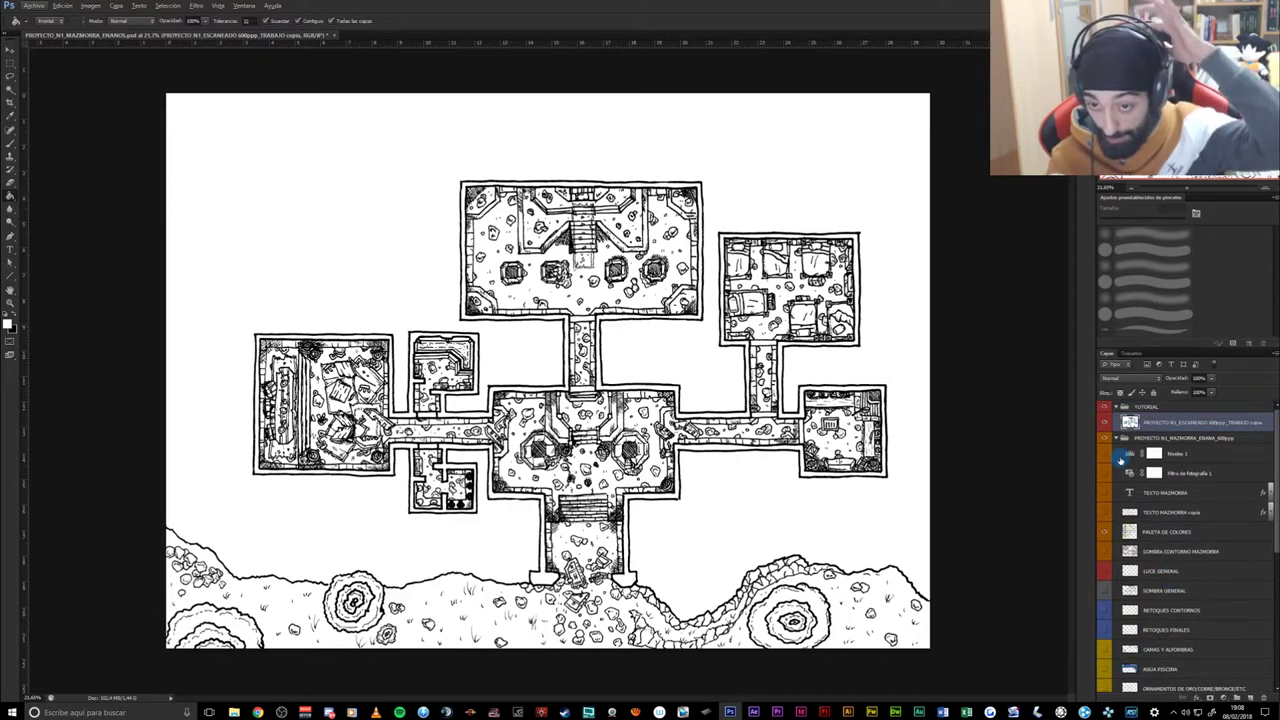
{"action": "scroll", "coordinate": [751, 600], "scroll_direction": "up", "scroll_amount": 1}
{"action": "scroll", "coordinate": [751, 600], "scroll_direction": "up", "scroll_amount": 1}
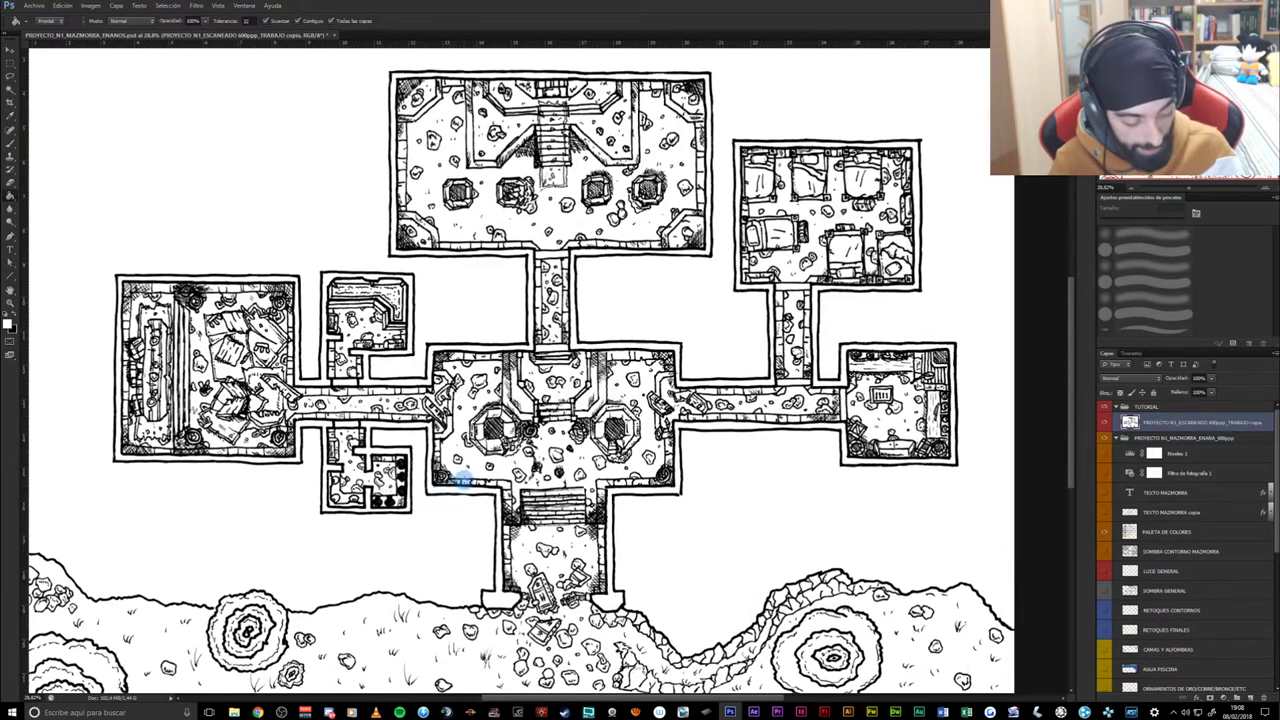
{"action": "key", "text": "v"}
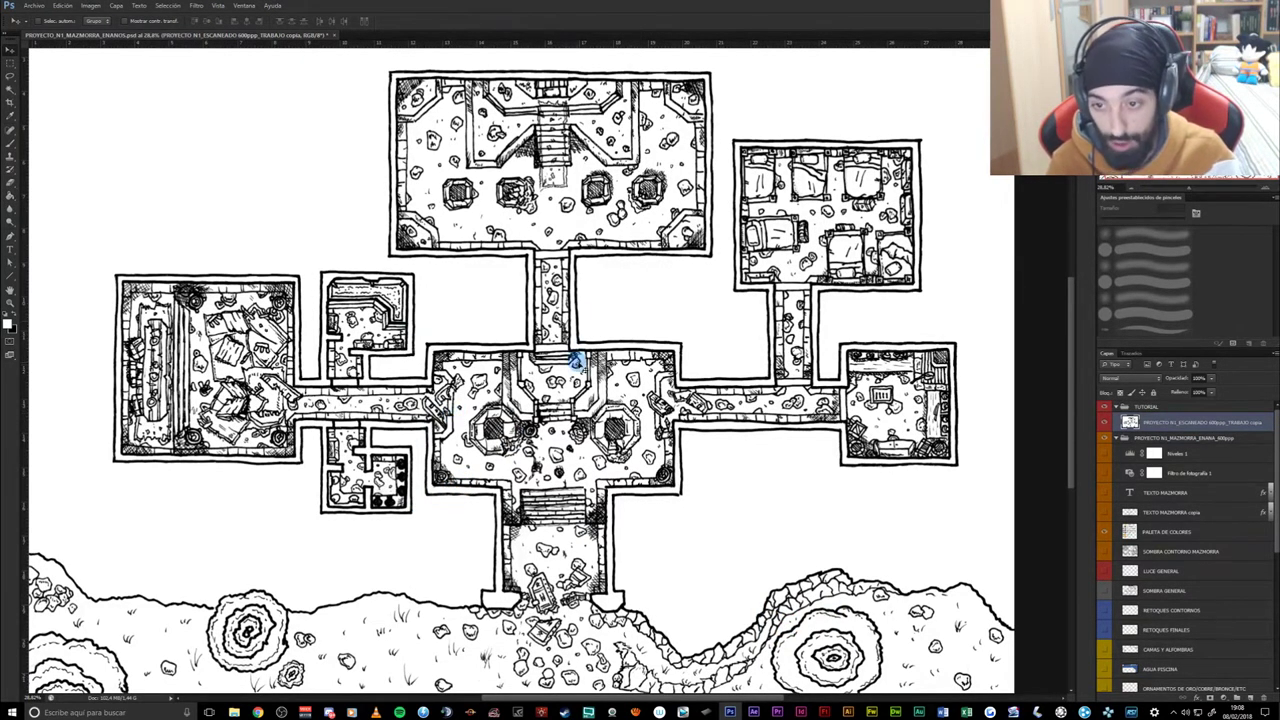
- Pan and zoom across the map to bring the left rooms and ground into view
{"action": "mouse_move", "coordinate": [586, 329]}
{"action": "left_mouse_down"}
{"action": "mouse_move", "coordinate": [582, 355]}
{"action": "mouse_move", "coordinate": [503, 366]}
{"action": "left_mouse_up"}
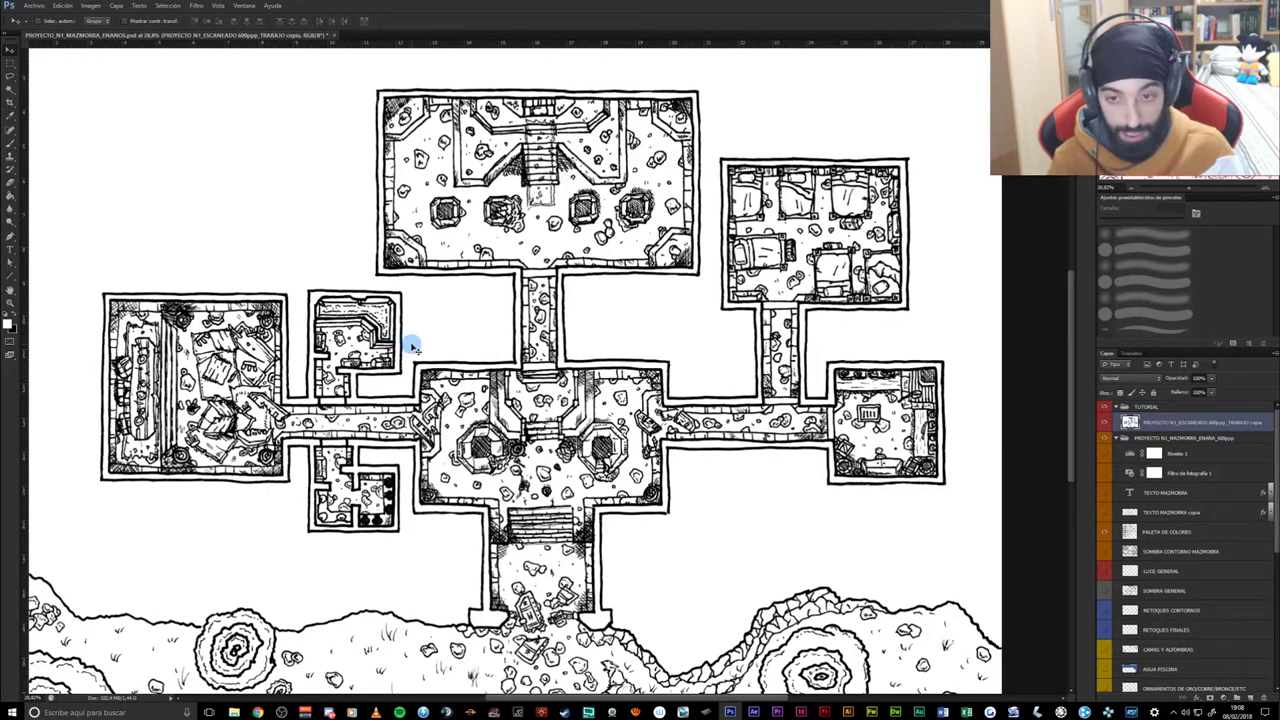
{"action": "mouse_move", "coordinate": [477, 309]}
{"action": "left_mouse_down"}
{"action": "mouse_move", "coordinate": [531, 320]}
{"action": "mouse_move", "coordinate": [551, 434]}
{"action": "mouse_move", "coordinate": [429, 286]}
{"action": "mouse_move", "coordinate": [443, 409]}
{"action": "mouse_move", "coordinate": [643, 297]}
{"action": "mouse_move", "coordinate": [643, 414]}
{"action": "mouse_move", "coordinate": [466, 394]}
{"action": "mouse_move", "coordinate": [480, 263]}
{"action": "mouse_move", "coordinate": [522, 209]}
{"action": "mouse_move", "coordinate": [371, 323]}
{"action": "mouse_move", "coordinate": [451, 534]}
{"action": "mouse_move", "coordinate": [634, 434]}
{"action": "mouse_move", "coordinate": [601, 235]}
{"action": "left_mouse_up"}
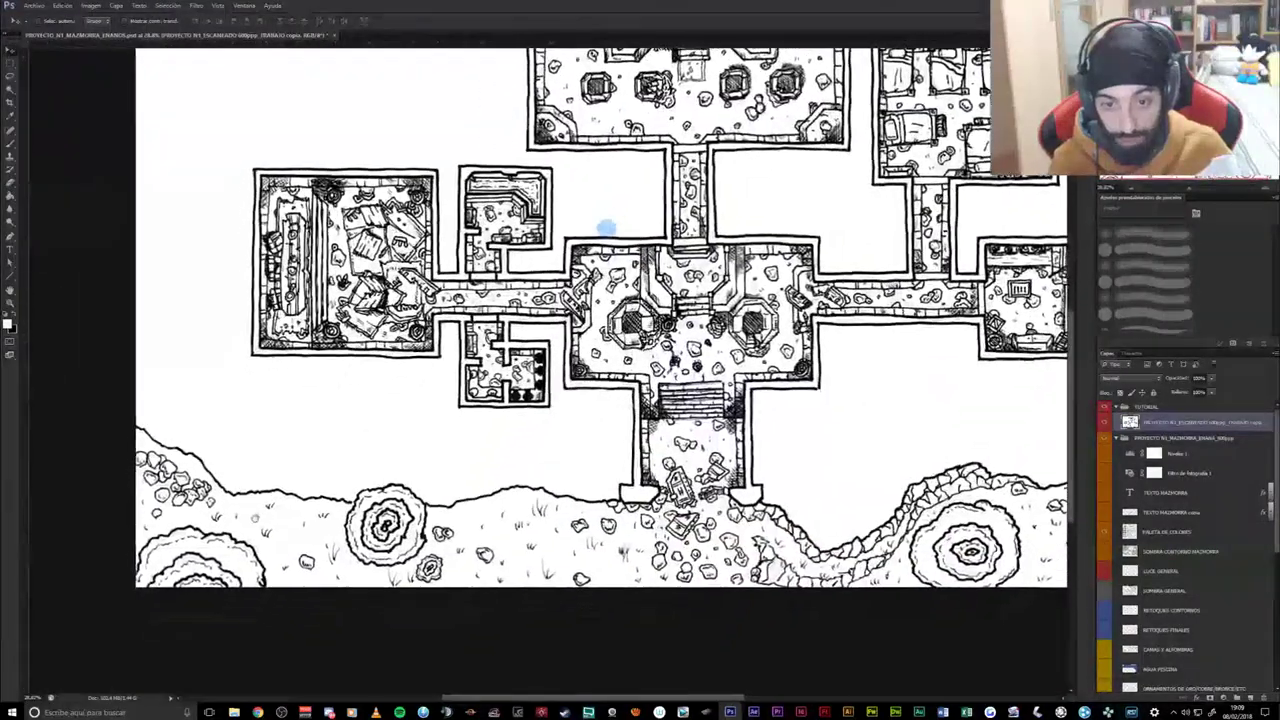
{"action": "mouse_move", "coordinate": [320, 494]}
{"action": "left_mouse_down"}
{"action": "mouse_move", "coordinate": [525, 410]}
{"action": "mouse_move", "coordinate": [529, 449]}
{"action": "mouse_move", "coordinate": [569, 398]}
{"action": "left_mouse_up"}
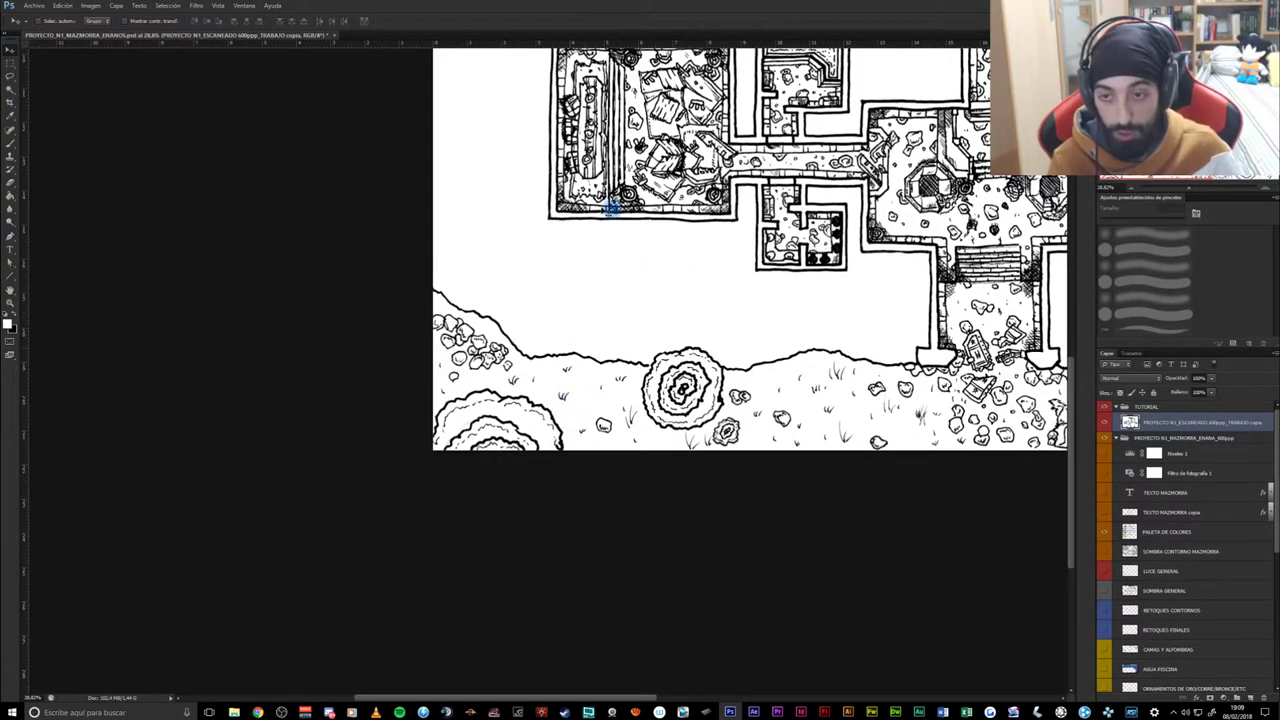
{"action": "mouse_move", "coordinate": [586, 320]}
{"action": "left_mouse_down"}
{"action": "mouse_move", "coordinate": [344, 444]}
{"action": "mouse_move", "coordinate": [451, 404]}
{"action": "left_mouse_up"}
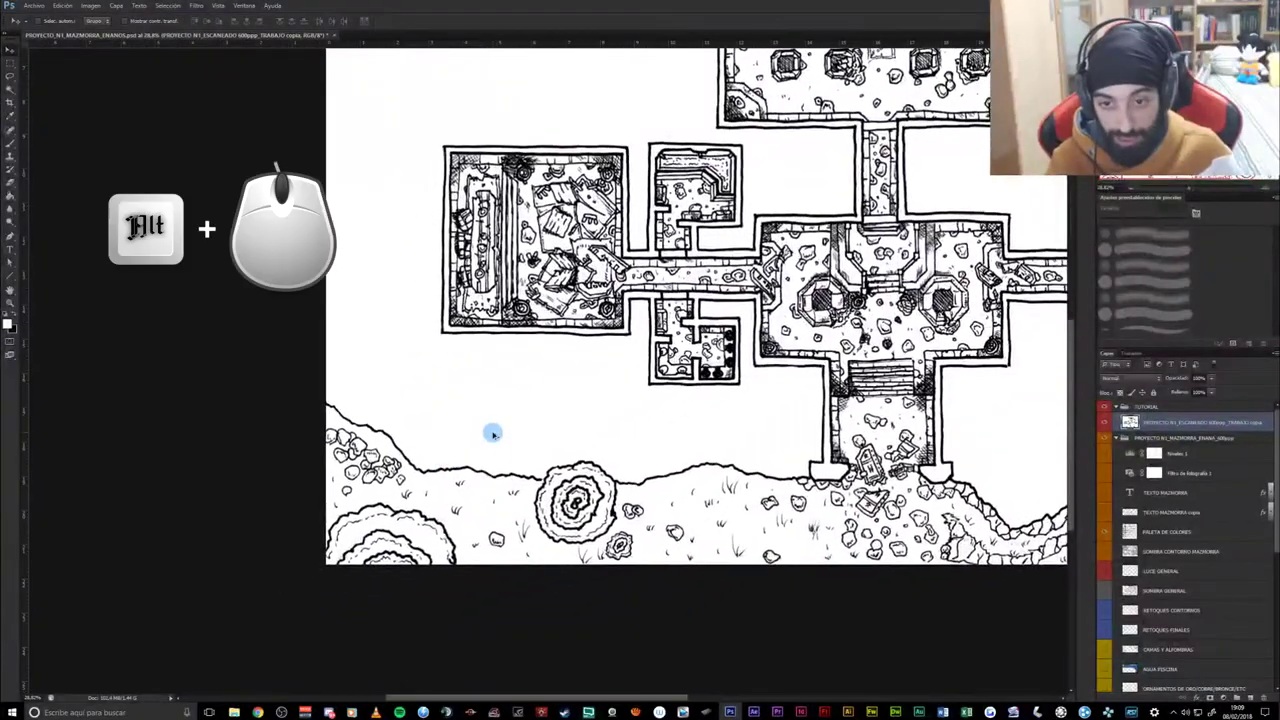
{"action": "scroll", "coordinate": [478, 450], "scroll_direction": "up", "scroll_amount": 2}
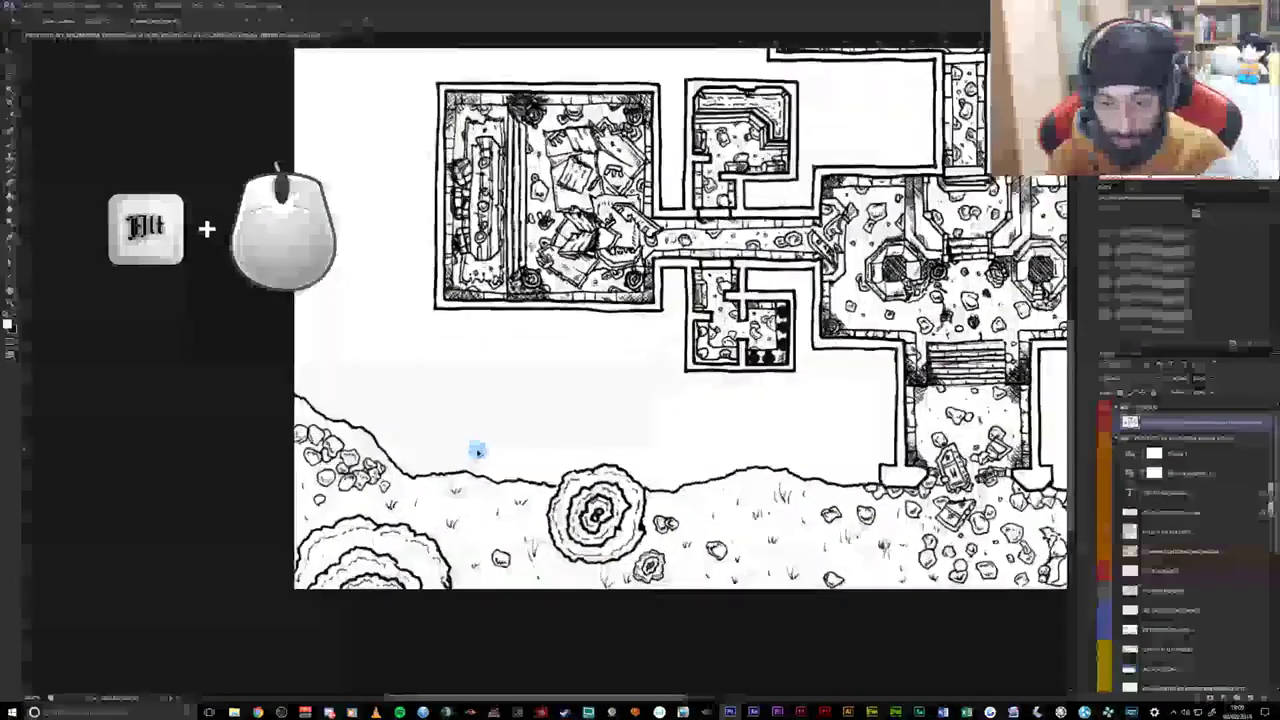
{"action": "scroll", "coordinate": [478, 450], "scroll_direction": "up", "scroll_amount": 2}
{"action": "scroll", "coordinate": [478, 450], "scroll_direction": "up", "scroll_amount": 1}
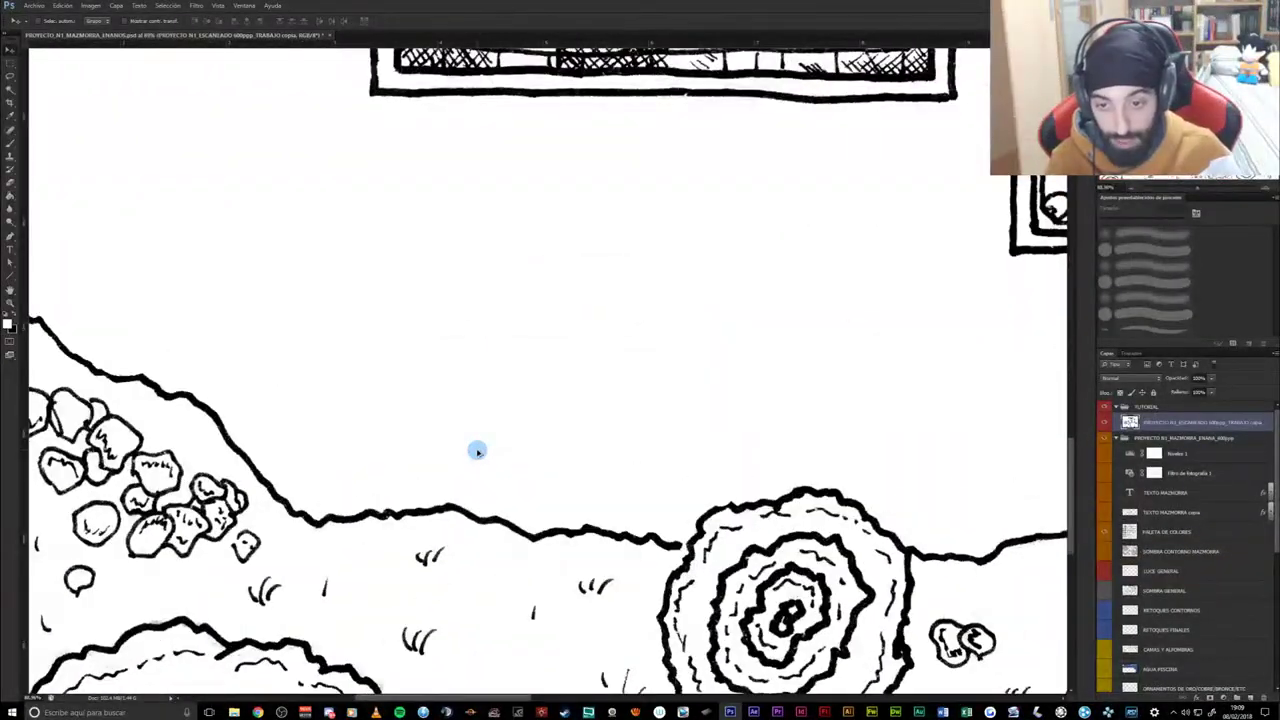
{"action": "scroll", "coordinate": [483, 440], "scroll_direction": "down", "scroll_amount": 1}
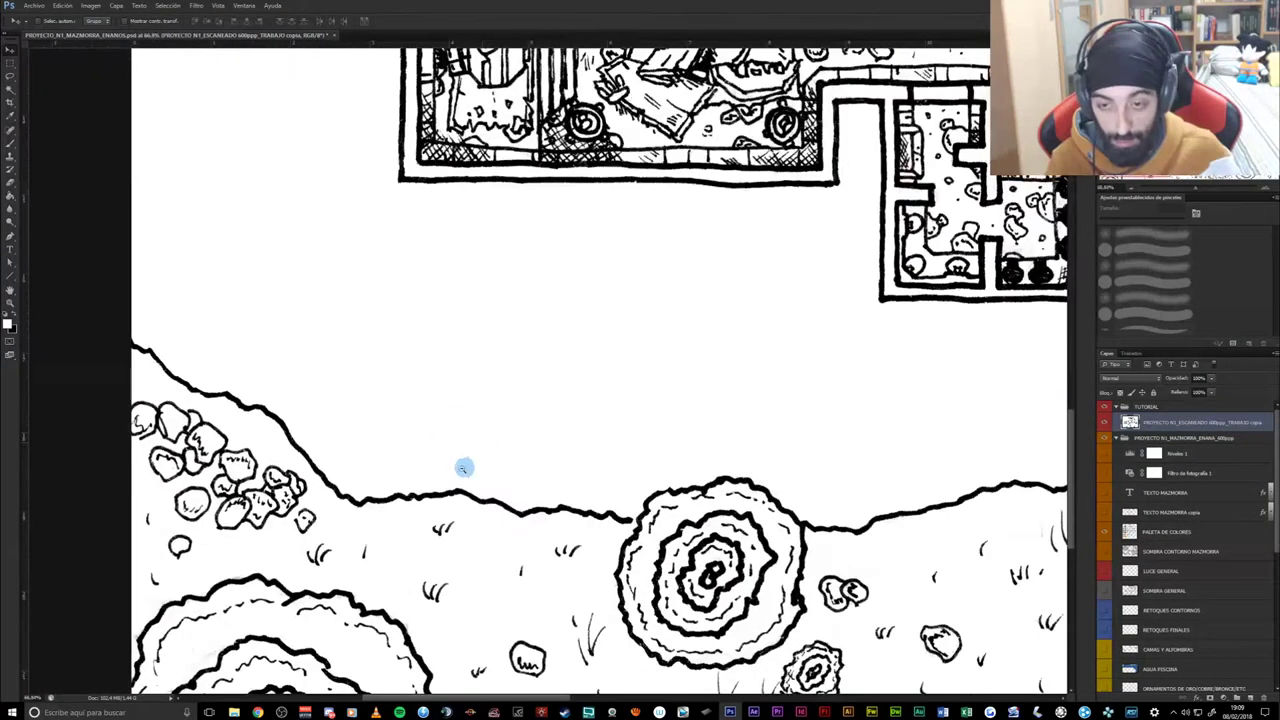
{"action": "scroll", "coordinate": [469, 443], "scroll_direction": "down", "scroll_amount": 1}
{"action": "scroll", "coordinate": [478, 435], "scroll_direction": "up", "scroll_amount": 1}
- Zoom in on the rock cluster below the left rooms, then pan to the central rooms
{"action": "left_click_drag", "start_coordinate": [478, 435], "coordinate": [634, 360]}
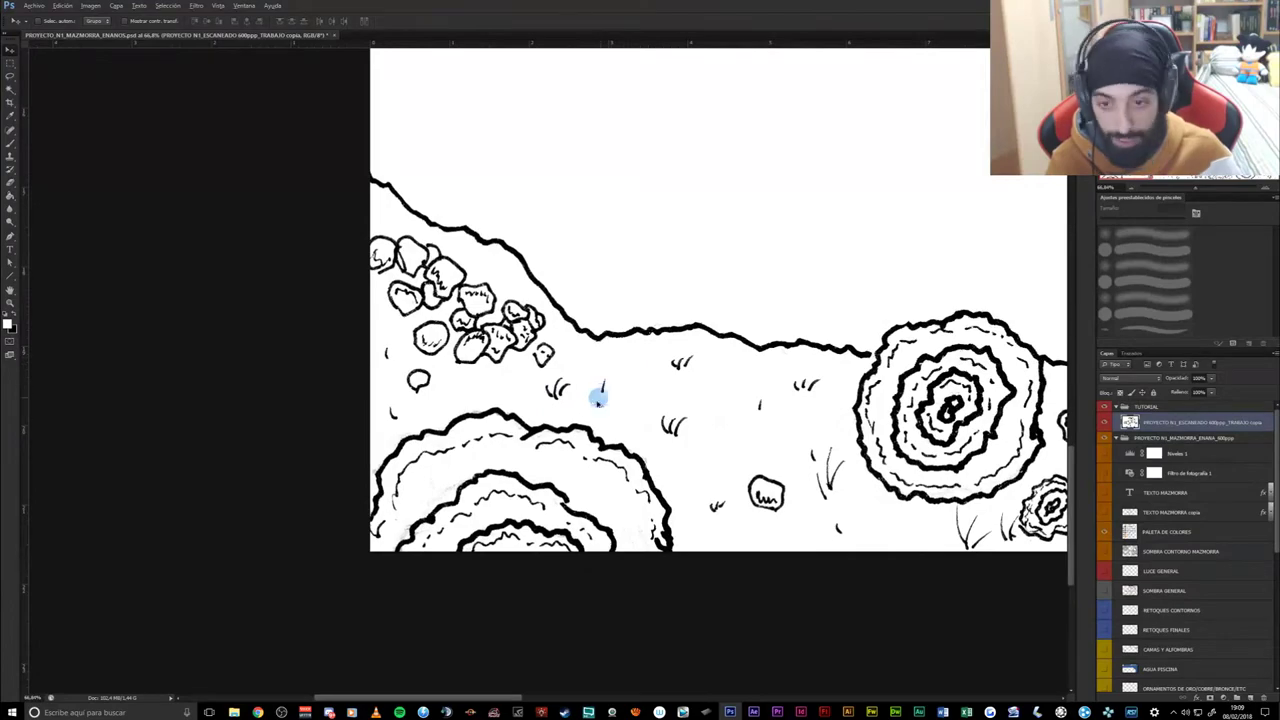
{"action": "scroll", "coordinate": [580, 430], "scroll_direction": "up", "scroll_amount": 1}
{"action": "scroll", "coordinate": [580, 432], "scroll_direction": "up", "scroll_amount": 1}
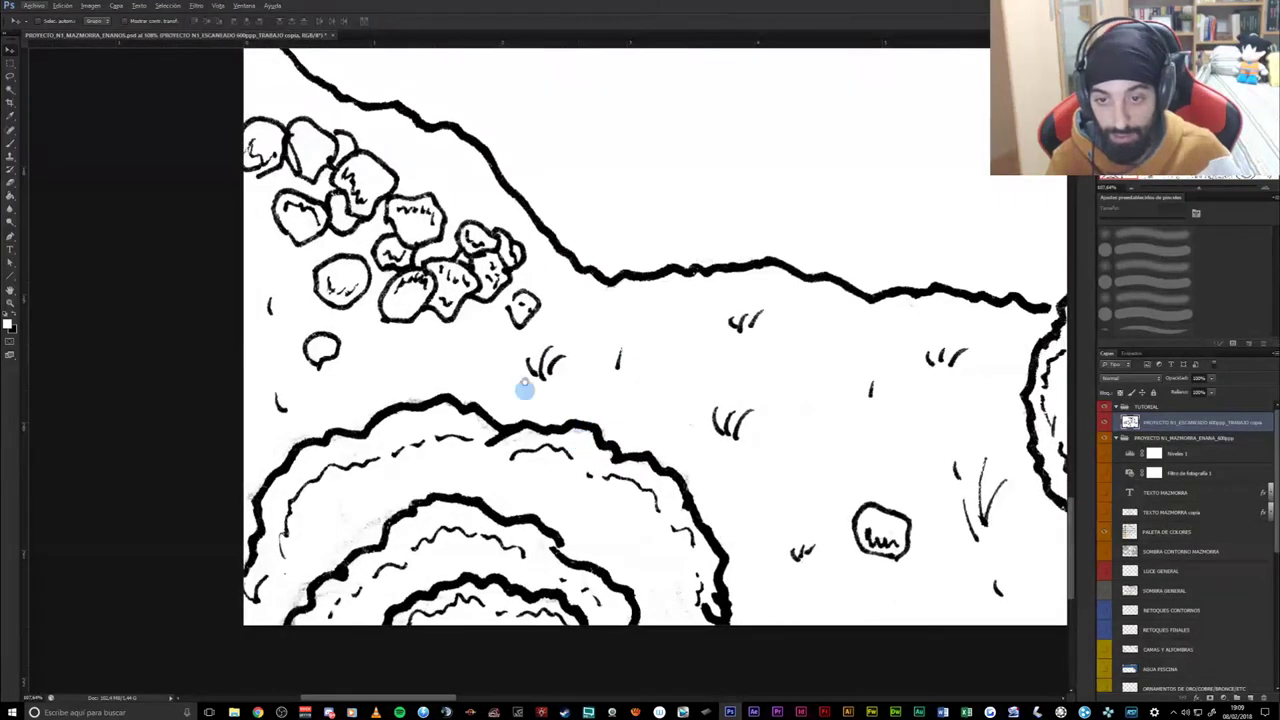
{"action": "left_click_drag", "start_coordinate": [600, 340], "coordinate": [568, 458]}
{"action": "scroll", "coordinate": [570, 455], "scroll_direction": "down", "scroll_amount": 1}
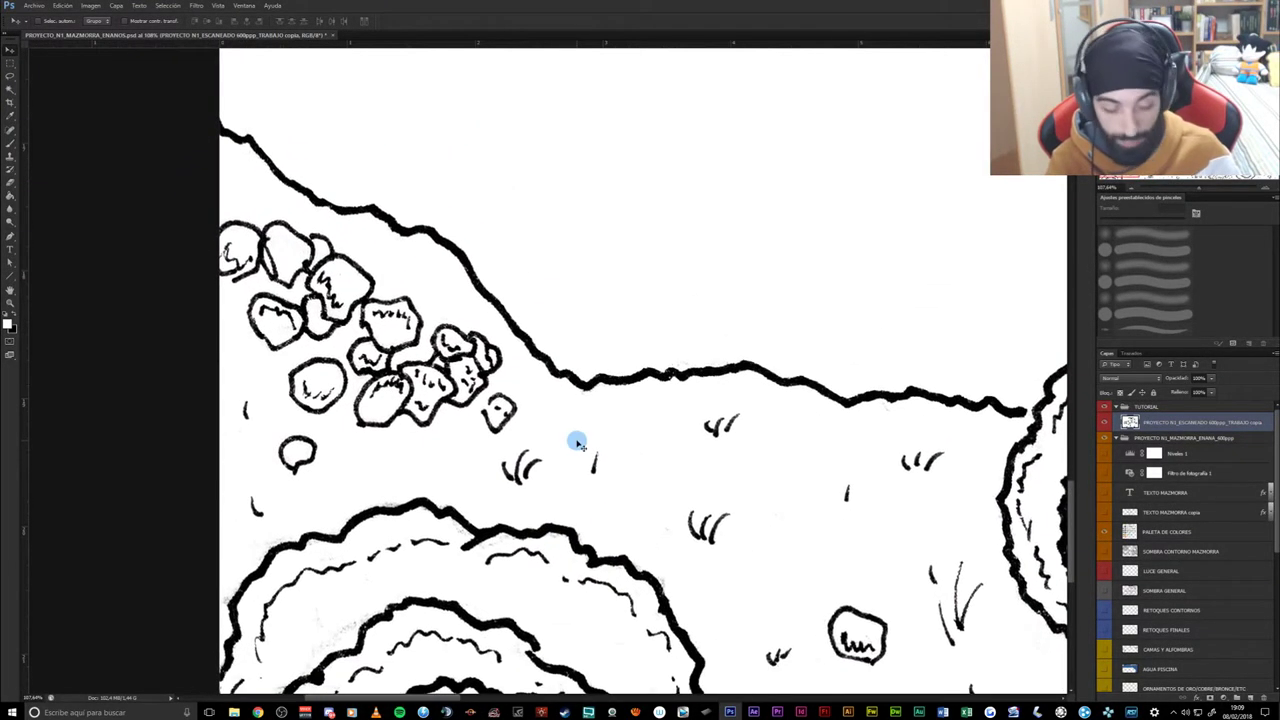
{"action": "scroll", "coordinate": [575, 445], "scroll_direction": "down", "scroll_amount": 1}
{"action": "scroll", "coordinate": [577, 443], "scroll_direction": "down", "scroll_amount": 2}
{"action": "scroll", "coordinate": [580, 440], "scroll_direction": "down", "scroll_amount": 1}
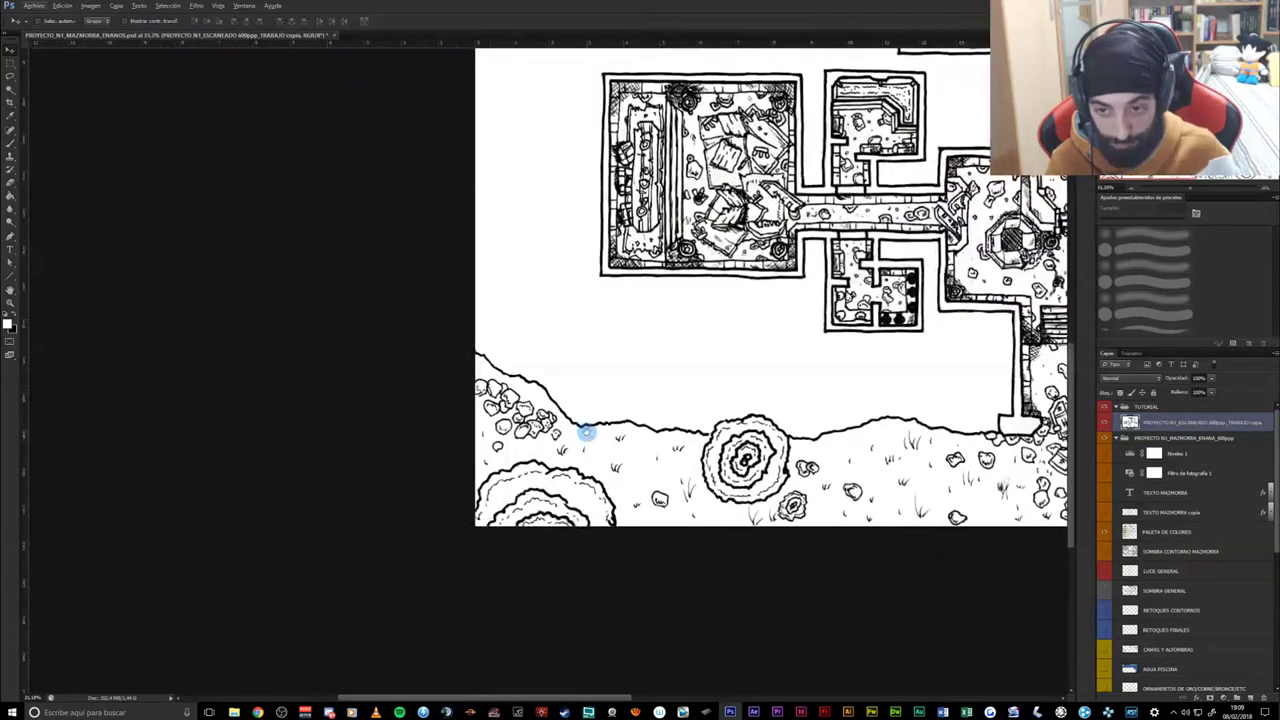
{"action": "left_click_drag", "start_coordinate": [587, 434], "coordinate": [506, 456]}
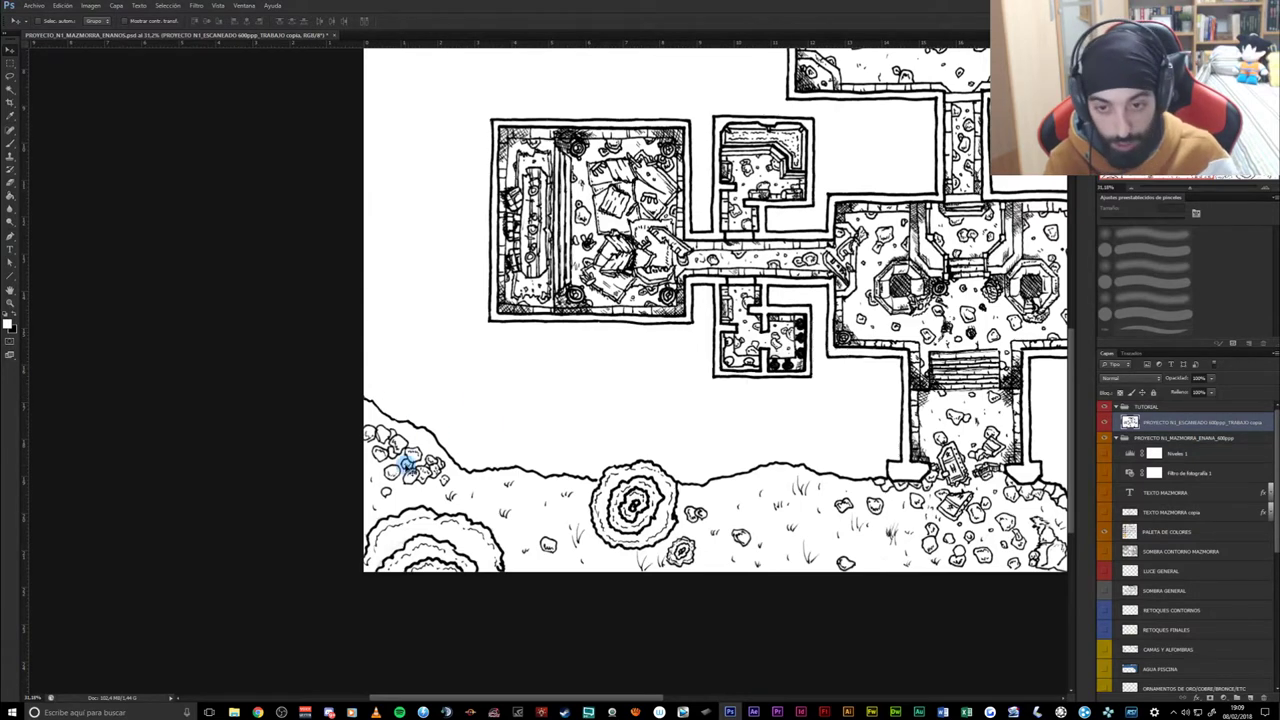
{"action": "left_click_drag", "start_coordinate": [398, 491], "coordinate": [372, 474]}
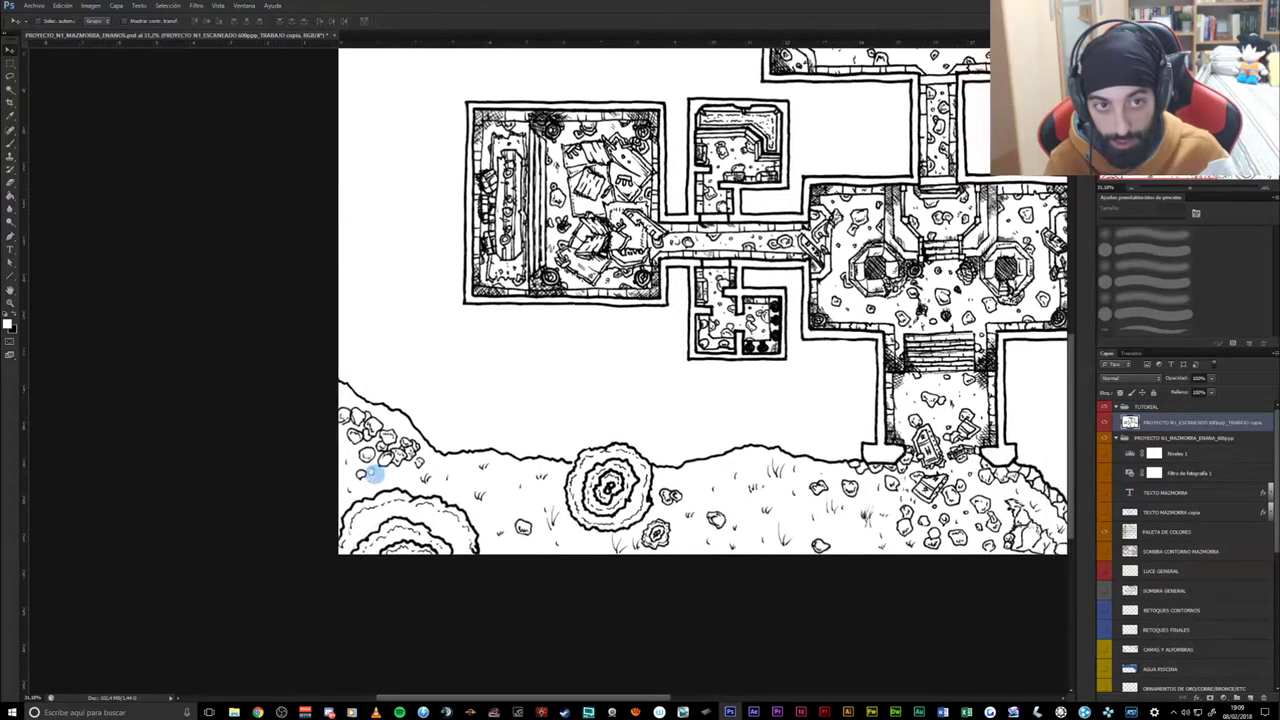
{"action": "mouse_move", "coordinate": [400, 329]}
{"action": "left_mouse_down"}
{"action": "mouse_move", "coordinate": [343, 394]}
{"action": "mouse_move", "coordinate": [378, 541]}
{"action": "mouse_move", "coordinate": [534, 420]}
{"action": "mouse_move", "coordinate": [563, 380]}
{"action": "left_mouse_up"}
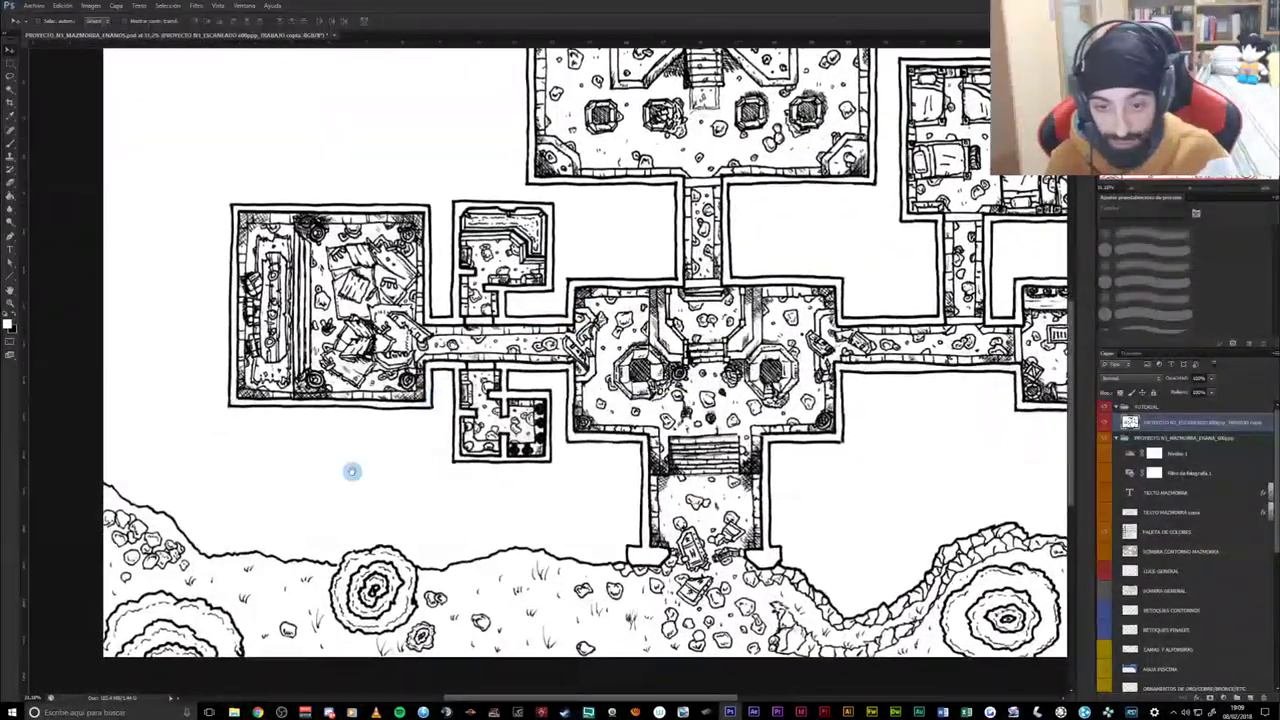
{"action": "left_click_drag", "start_coordinate": [351, 471], "coordinate": [418, 448]}
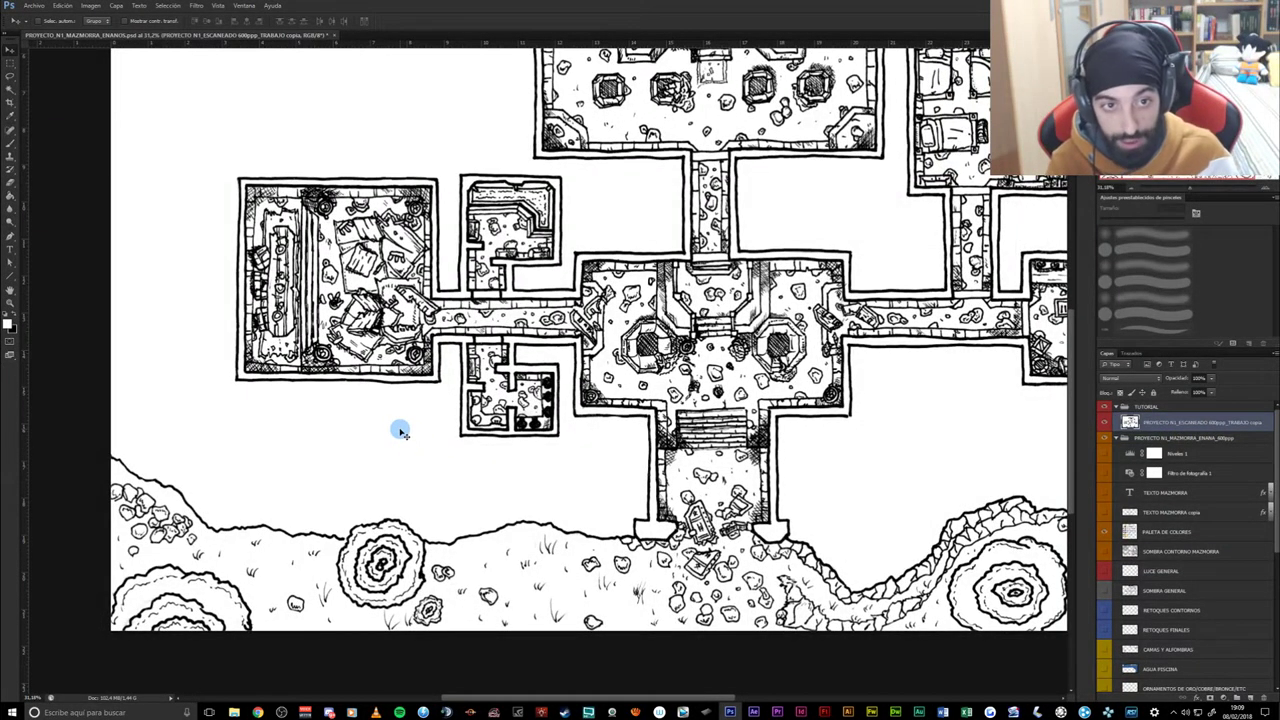
- Switch to the Brush and check its hard round tip: 59 px size, 100% hardness
{"action": "key", "text": "b"}
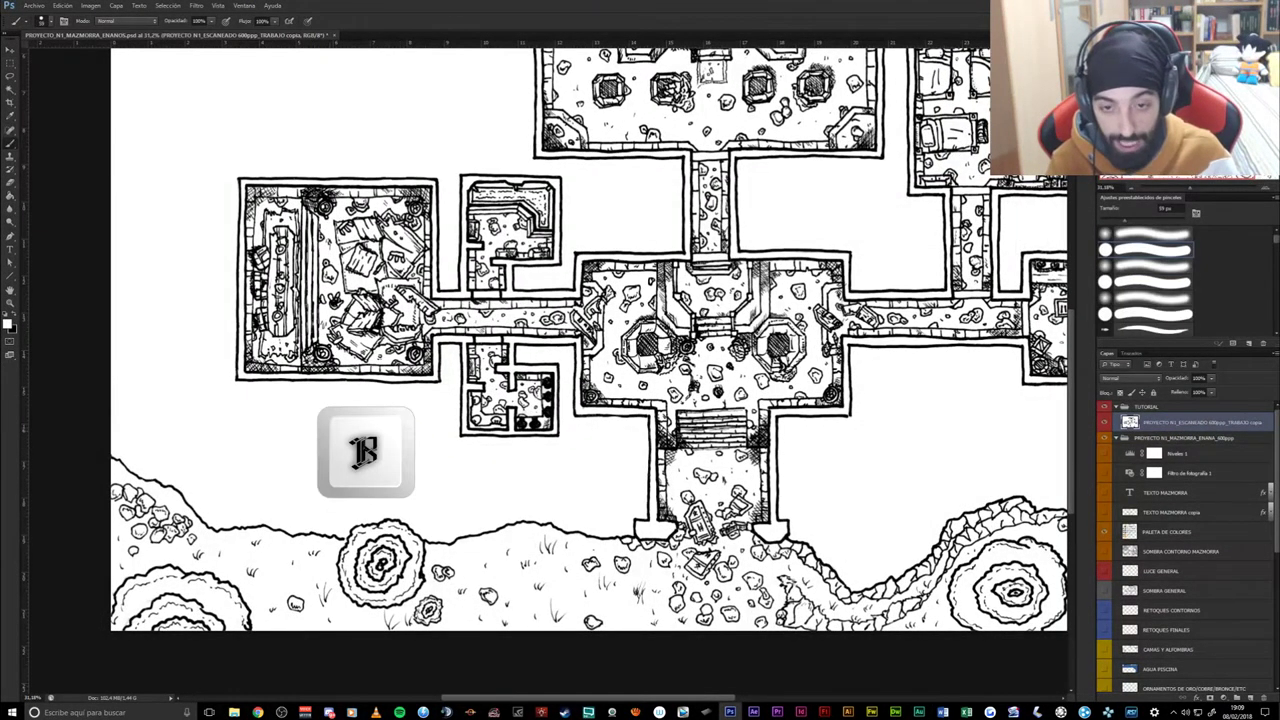
{"action": "left_click_drag", "start_coordinate": [316, 428], "coordinate": [350, 422]}
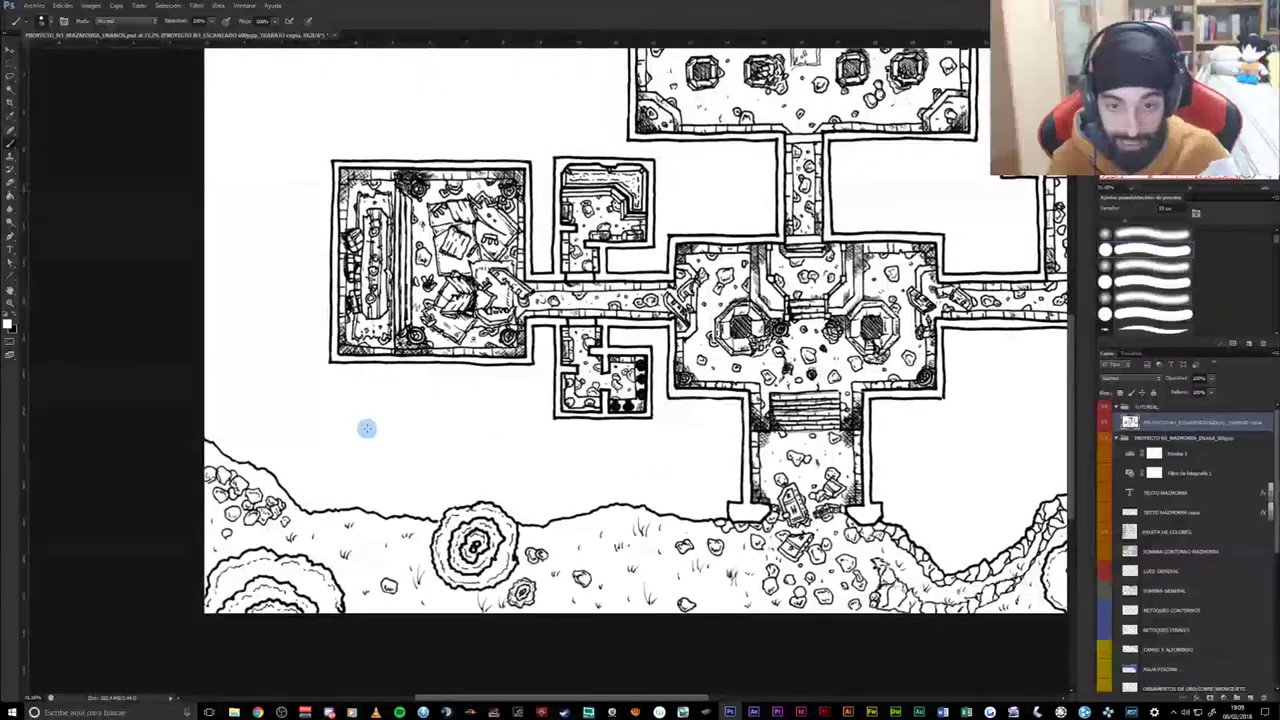
{"action": "right_click", "coordinate": [366, 428]}
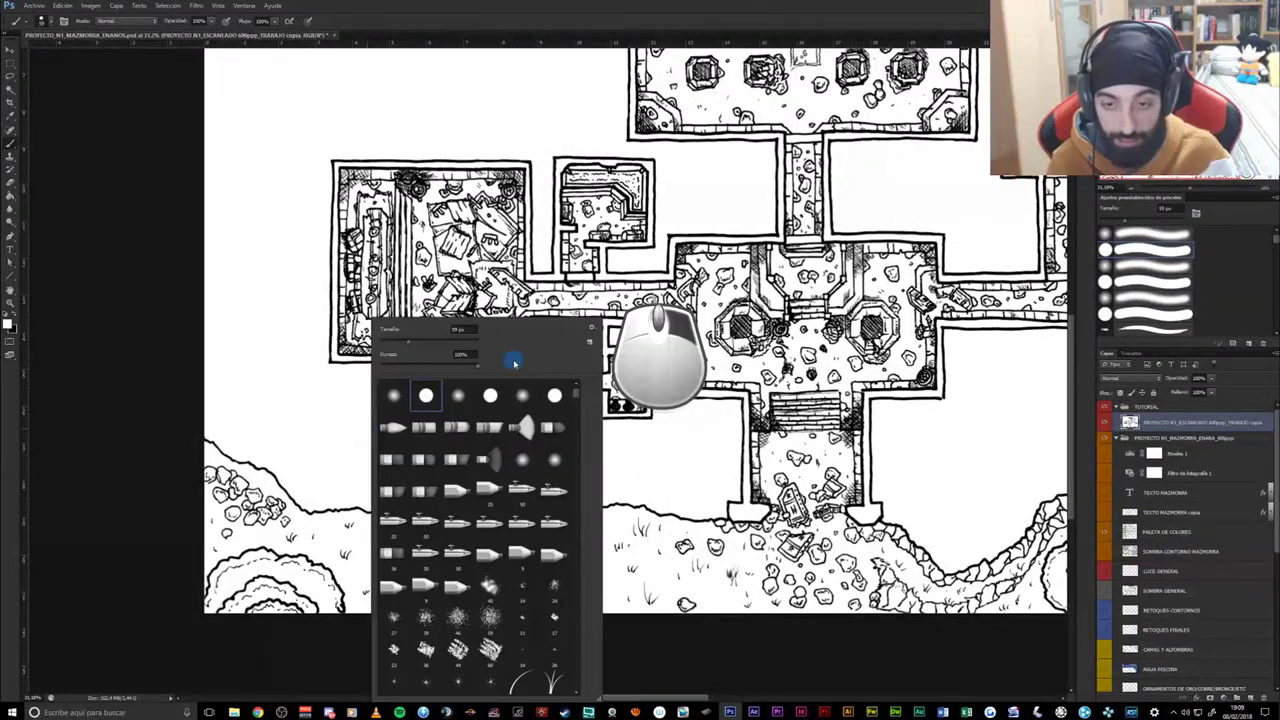
{"action": "scroll", "coordinate": [578, 395], "scroll_direction": "down", "scroll_amount": 5}
{"action": "scroll", "coordinate": [574, 440], "scroll_direction": "down", "scroll_amount": 5}
{"action": "scroll", "coordinate": [580, 408], "scroll_direction": "down", "scroll_amount": 5}
{"action": "scroll", "coordinate": [580, 408], "scroll_direction": "up", "scroll_amount": 15}
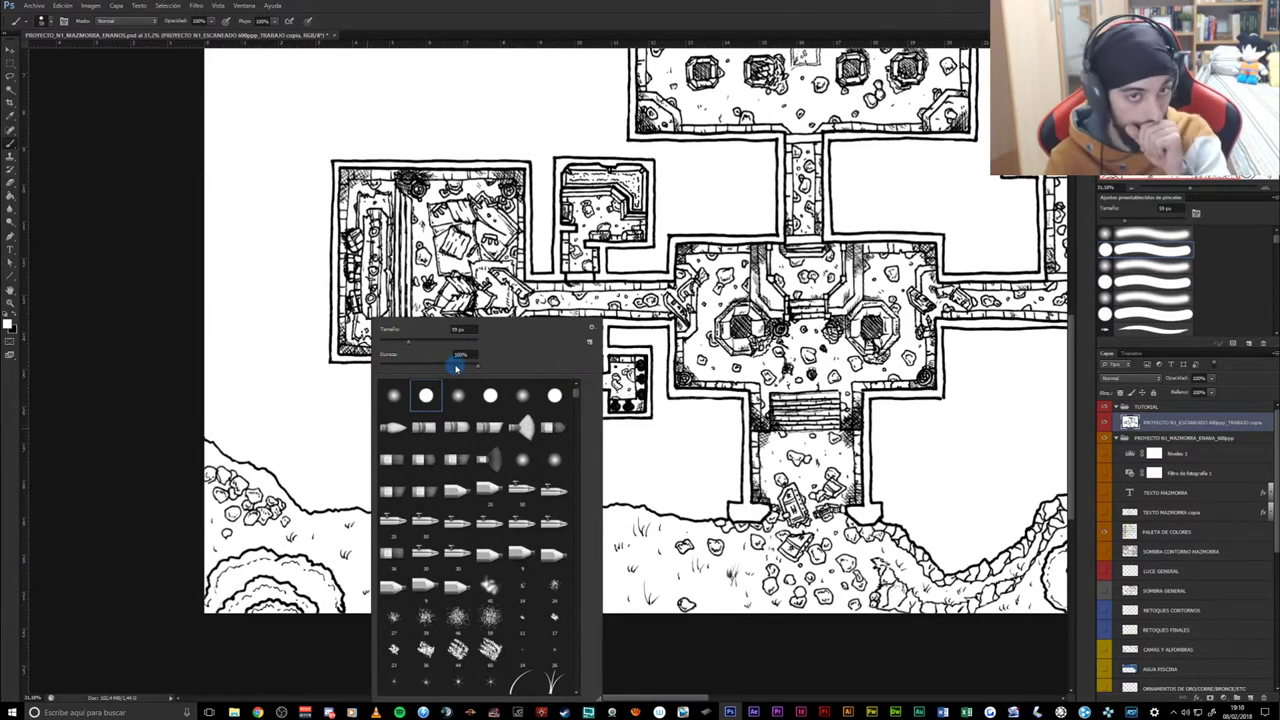
{"action": "left_click", "coordinate": [448, 28]}
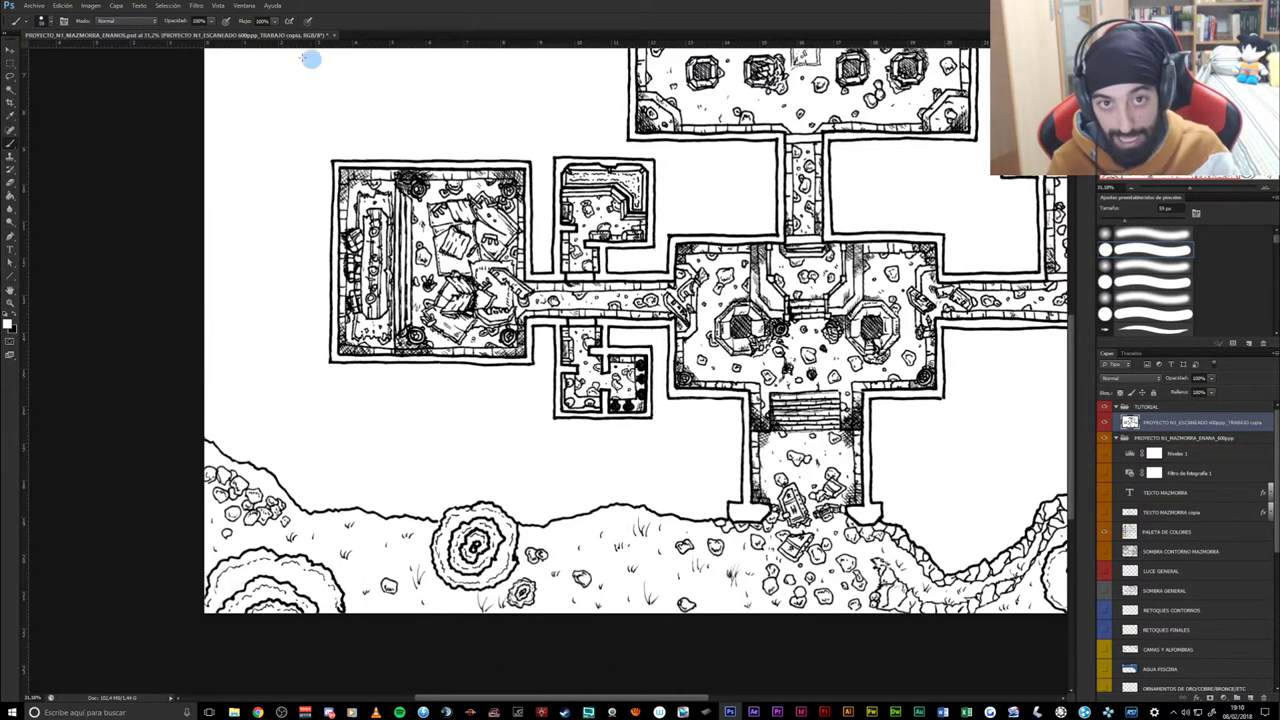
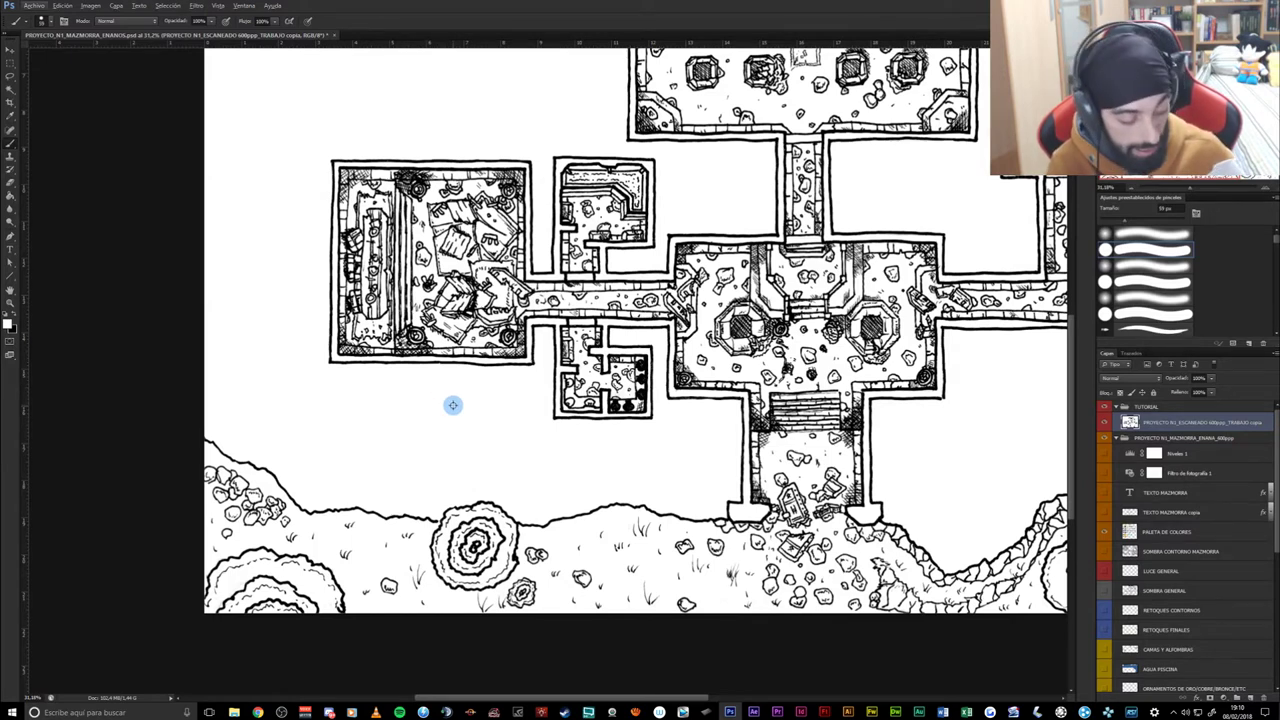
- Set the brush to about 235 px with near-0% hardness, then add a new empty layer
{"action": "right_click", "coordinate": [454, 407], "text": "alt"}
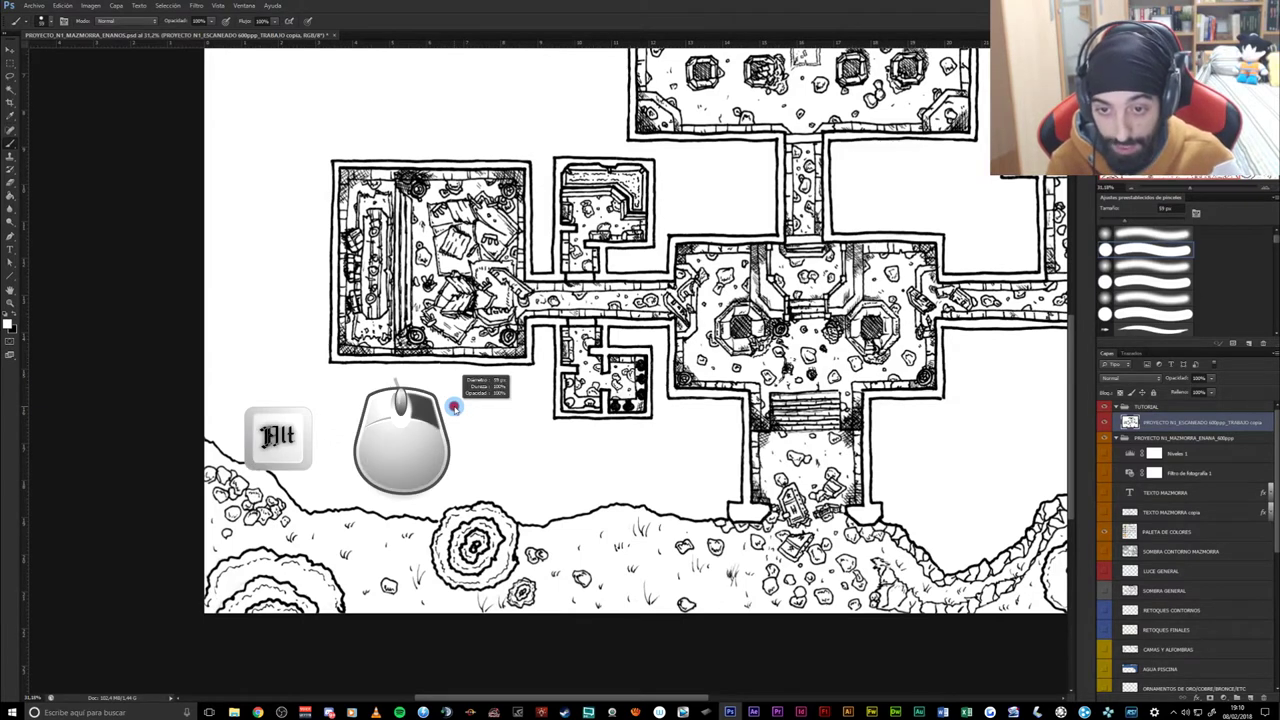
{"action": "mouse_move", "coordinate": [454, 407]}
{"action": "left_mouse_down"}
{"action": "mouse_move", "coordinate": [622, 407]}
{"action": "mouse_move", "coordinate": [471, 406]}
{"action": "left_mouse_up"}
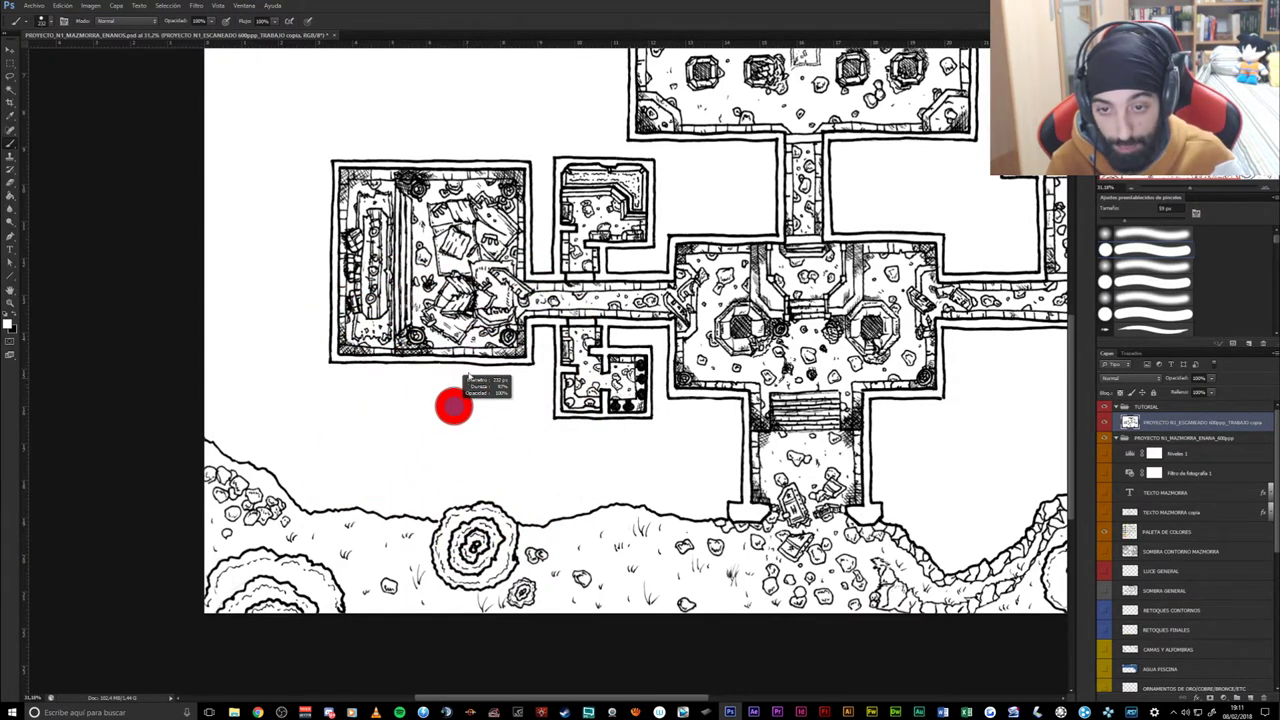
{"action": "left_click_drag", "start_coordinate": [453, 406], "coordinate": [453, 406]}
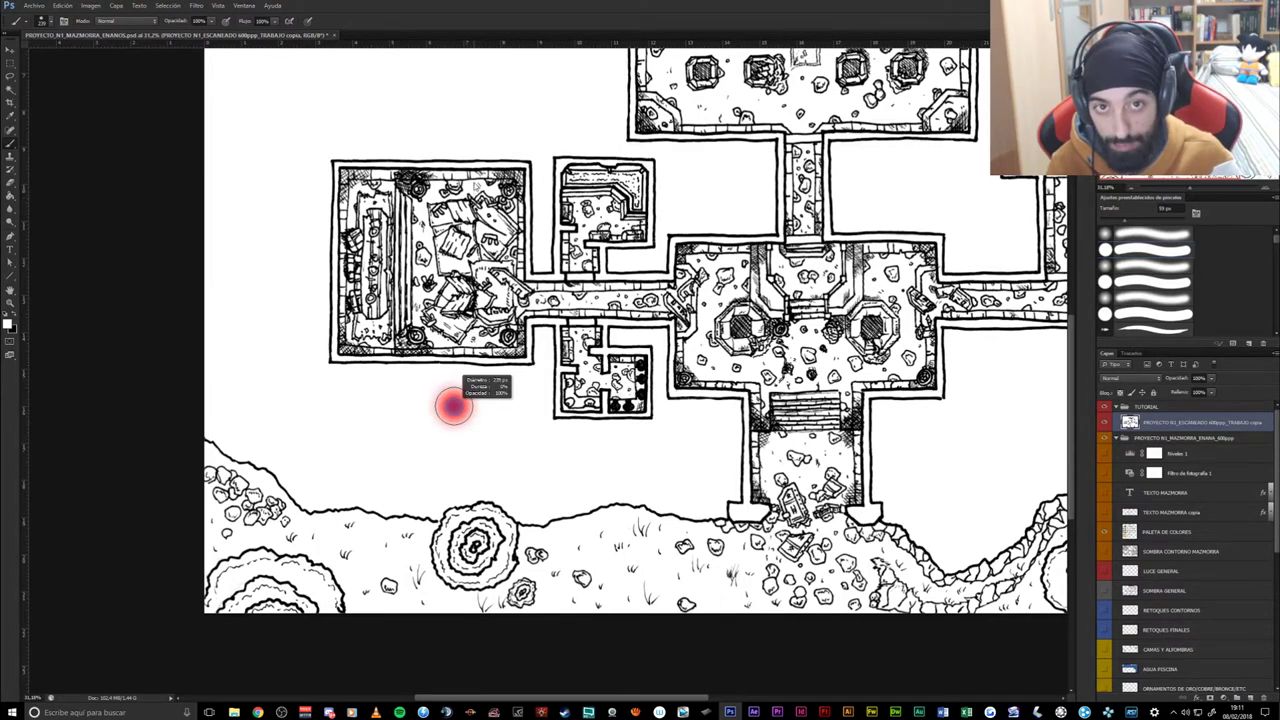
{"action": "left_click_drag", "start_coordinate": [453, 406], "coordinate": [453, 406]}
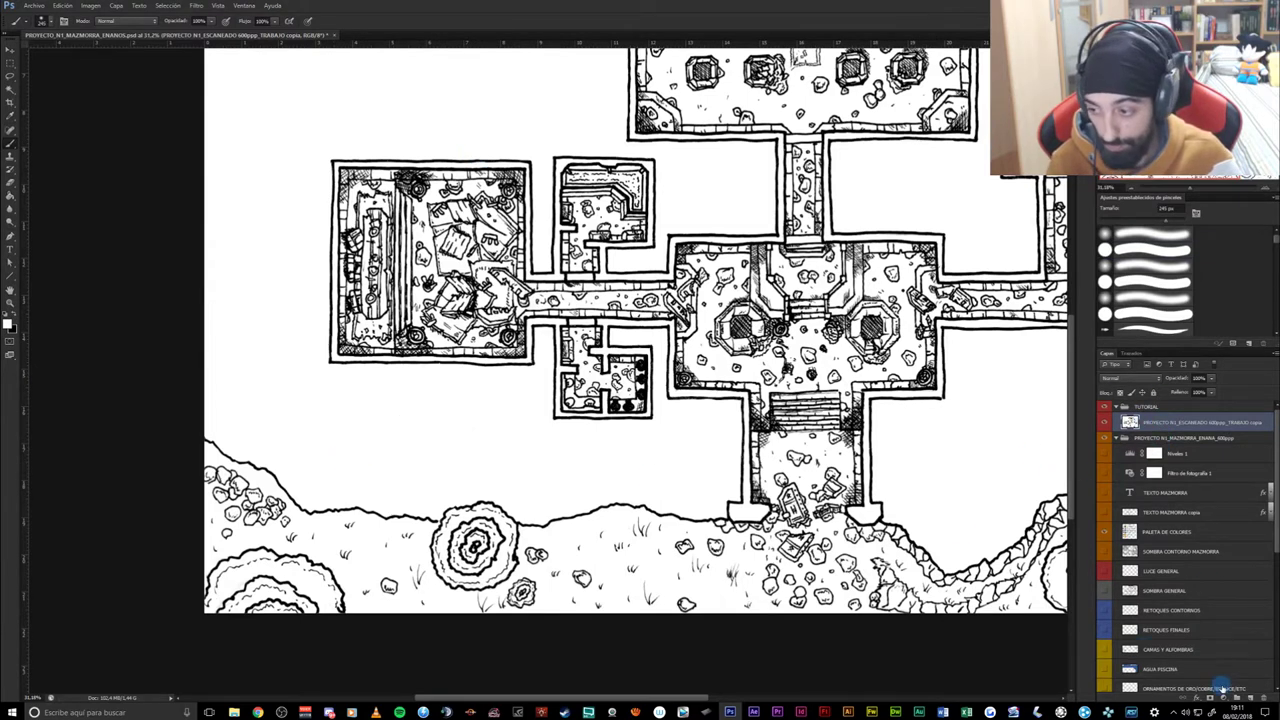
{"action": "left_click", "coordinate": [1249, 699]}
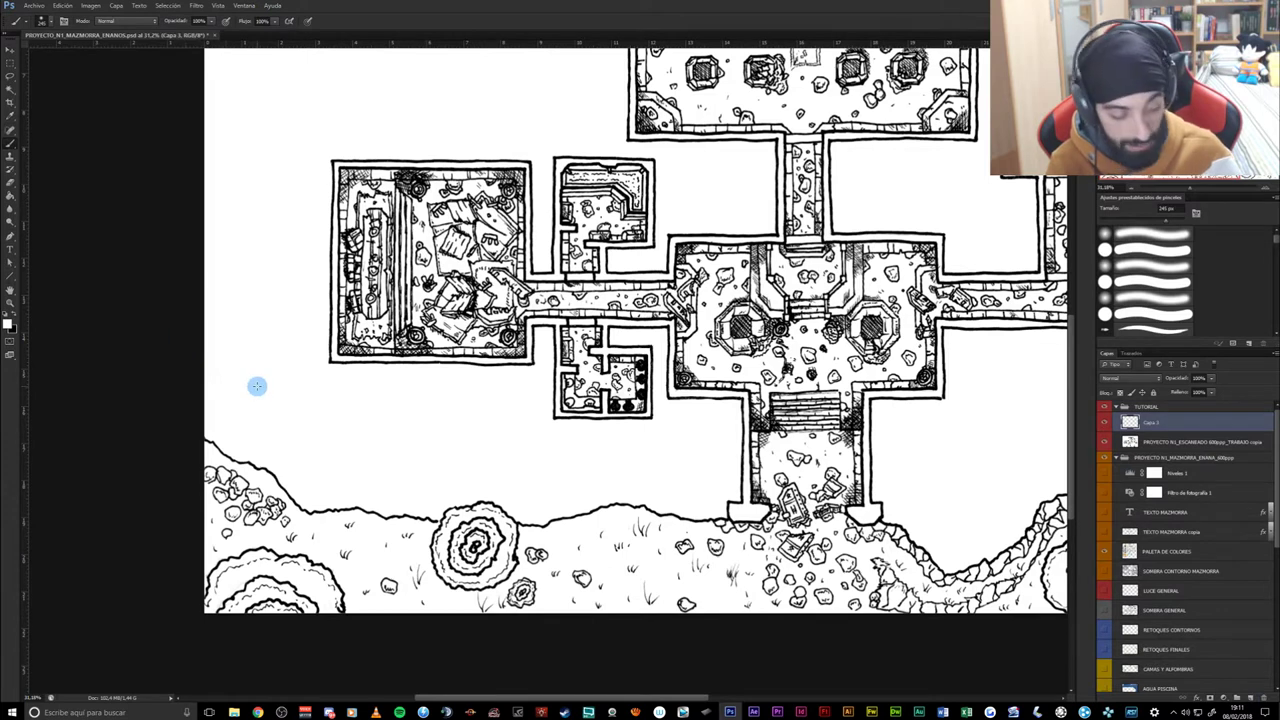
- Make black the painting colour and raise the brush hardness to about 40%
{"action": "key", "text": "x"}
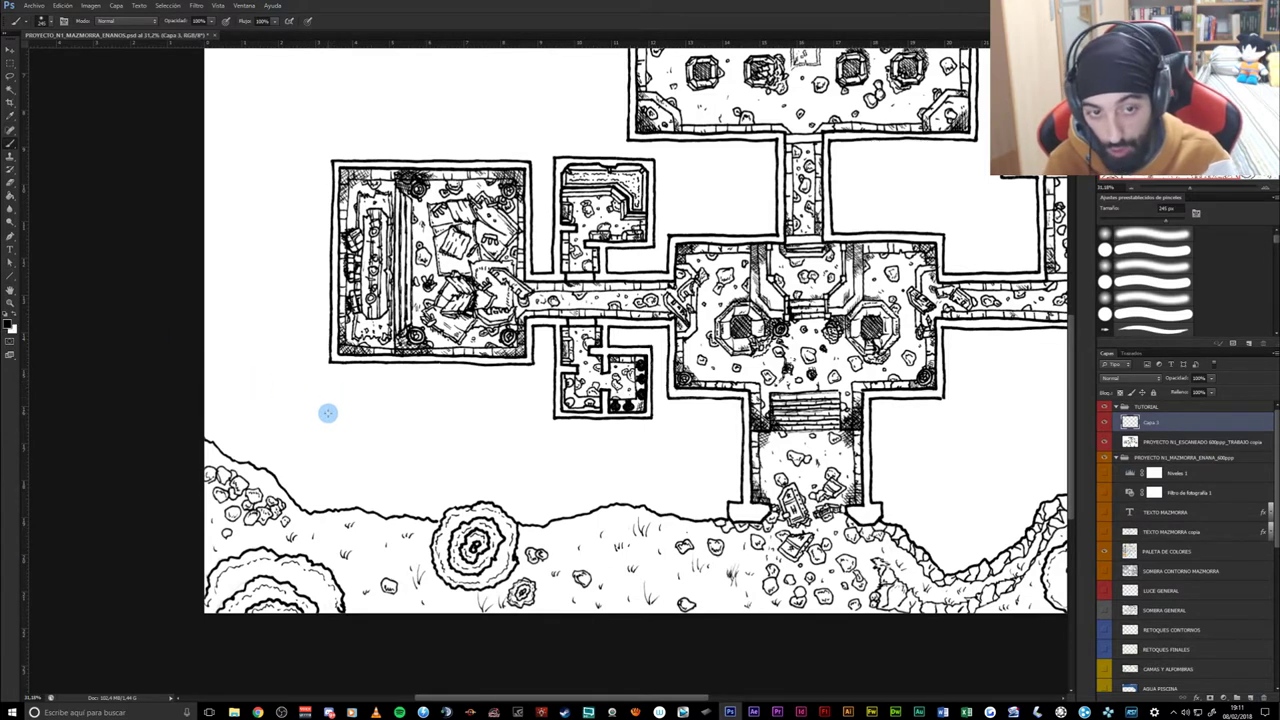
{"action": "left_click", "coordinate": [365, 410]}
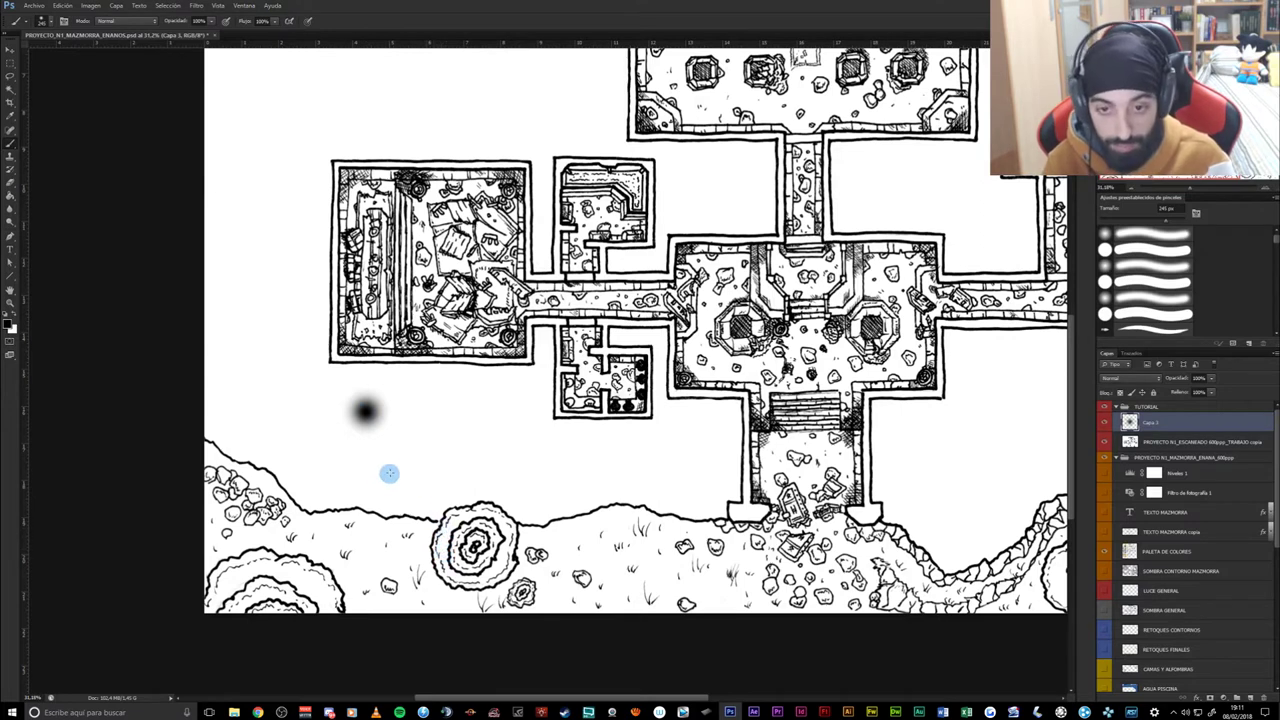
{"action": "key", "text": "ctrl+alt+z"}
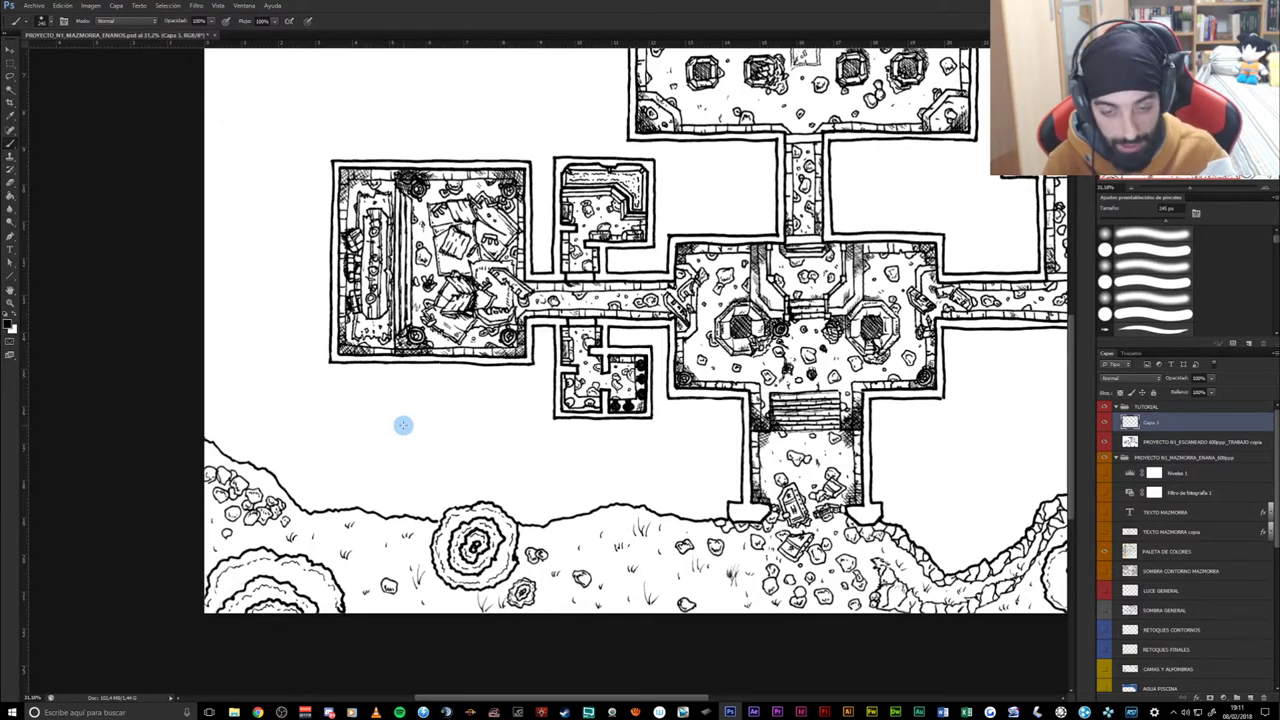
{"action": "right_click", "coordinate": [405, 423], "text": "alt"}
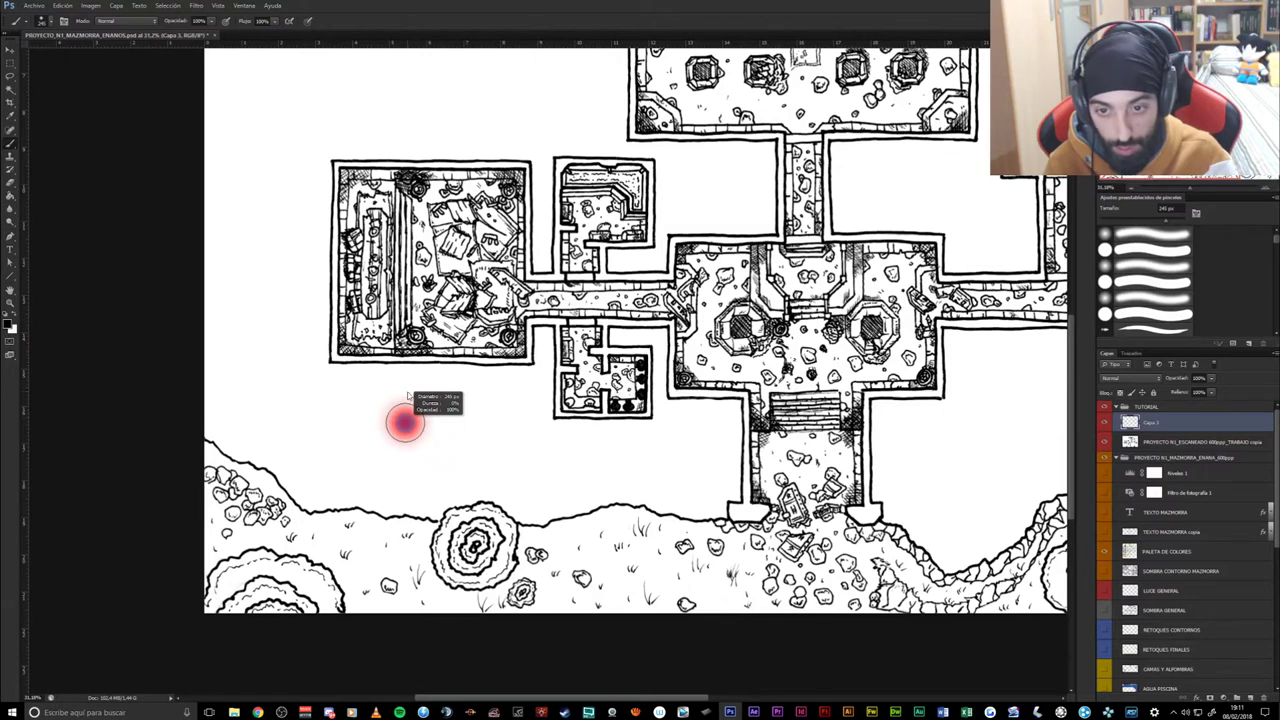
{"action": "left_click_drag", "start_coordinate": [407, 397], "coordinate": [406, 468]}
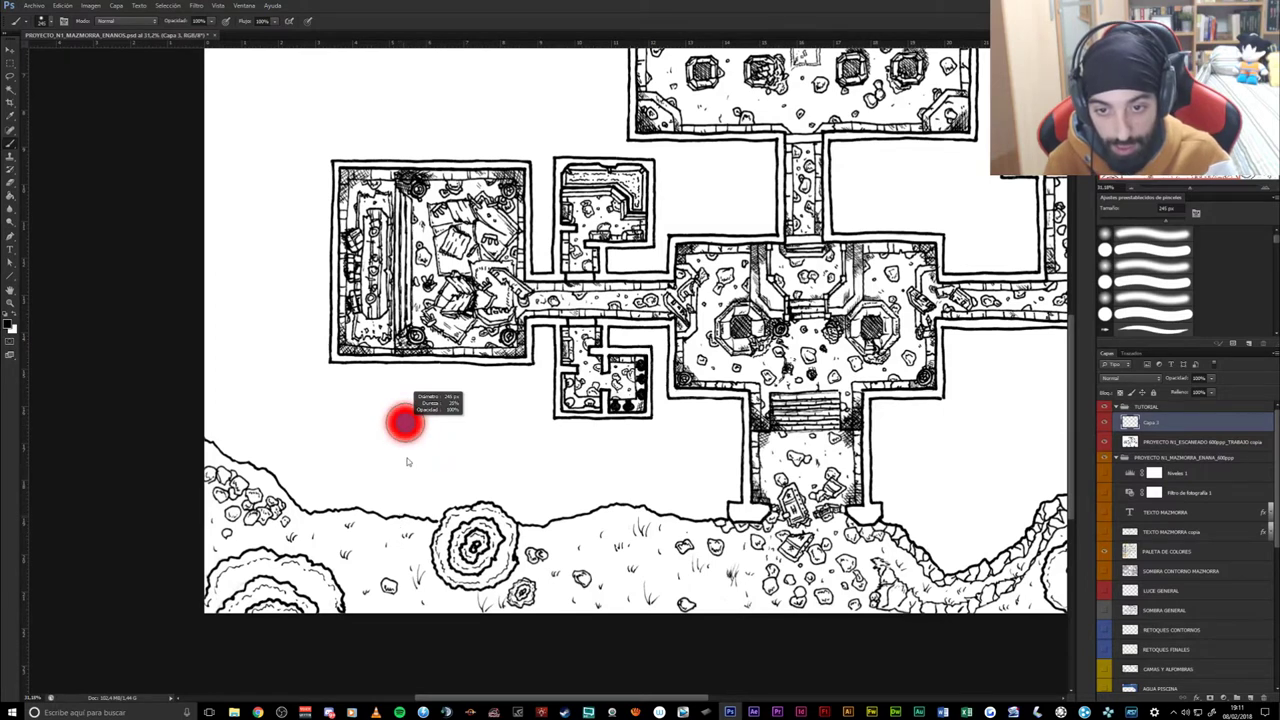
{"action": "left_click_drag", "start_coordinate": [406, 468], "coordinate": [406, 508]}
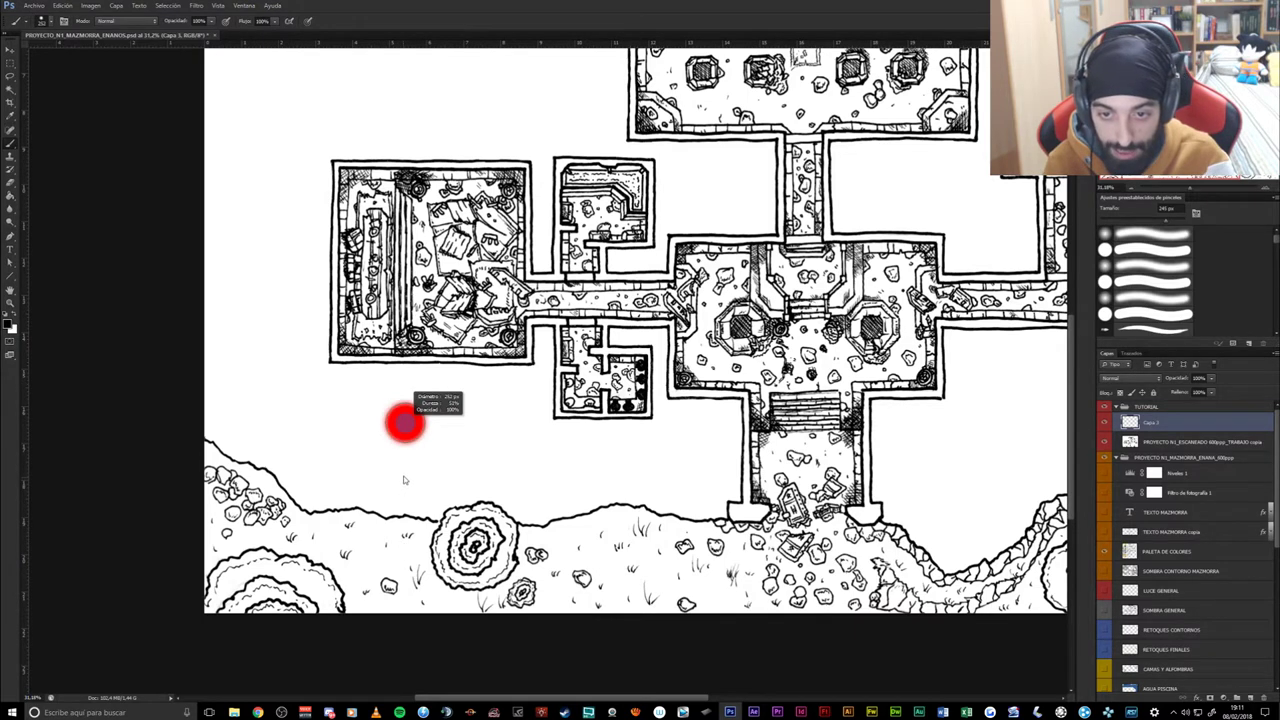
{"action": "left_click_drag", "start_coordinate": [403, 482], "coordinate": [403, 480]}
- Paint soft and hard comparison test dabs, then undo them all, leaving the layer empty
{"action": "left_click", "coordinate": [421, 430]}
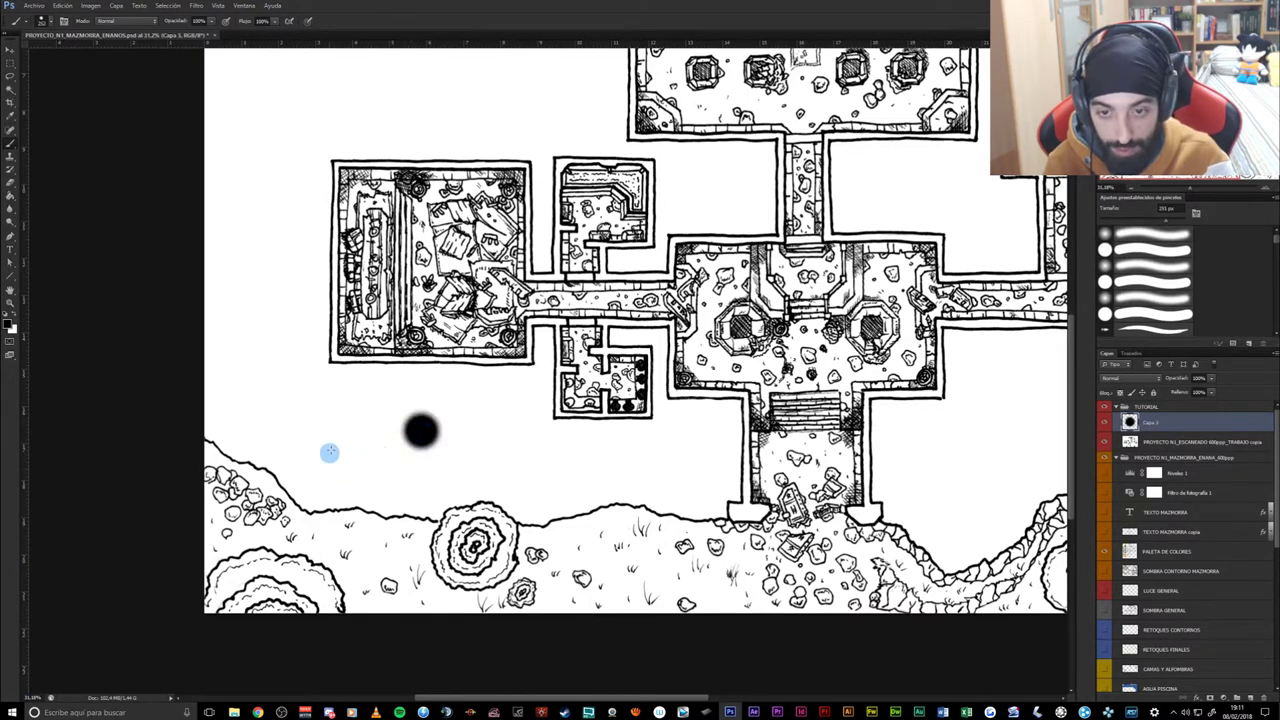
{"action": "left_click_drag", "start_coordinate": [347, 429], "coordinate": [346, 429]}
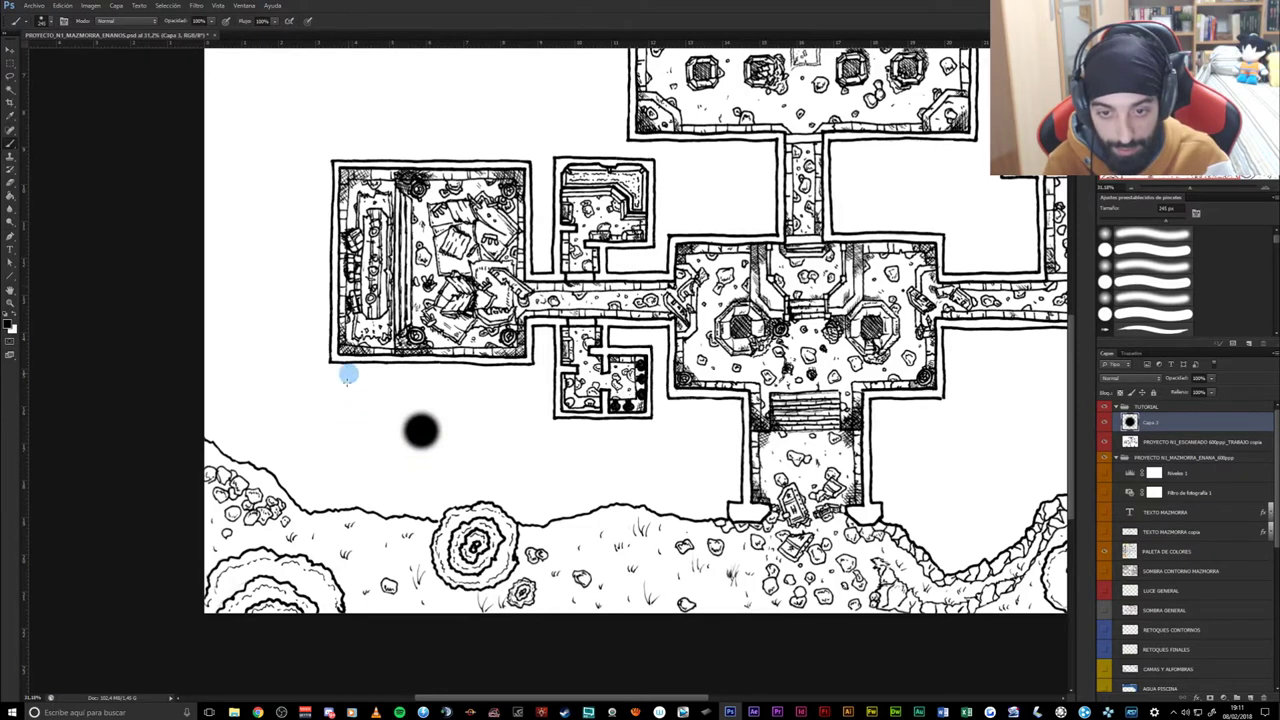
{"action": "left_click", "coordinate": [347, 428]}
{"action": "left_click_drag", "start_coordinate": [467, 422], "coordinate": [472, 425]}
{"action": "left_click", "coordinate": [489, 432]}
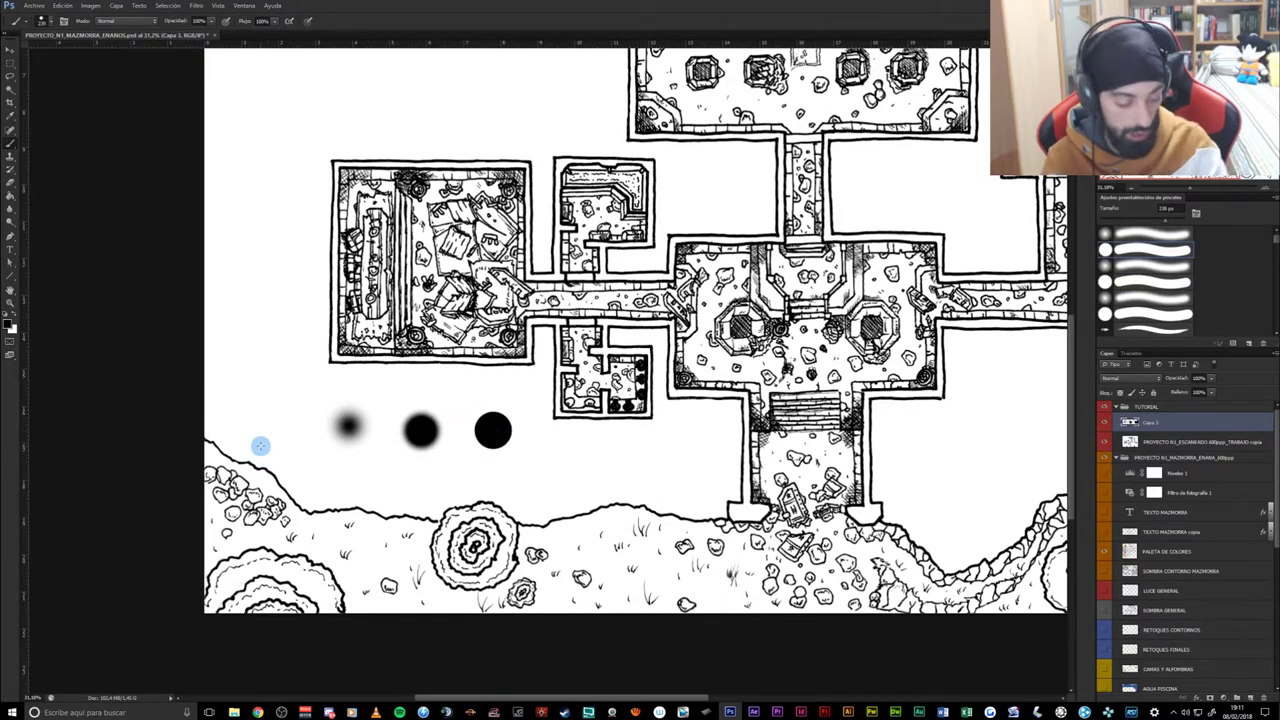
{"action": "key", "text": "ctrl+z"}
{"action": "key", "text": "ctrl+alt+z"}
{"action": "key", "text": "ctrl+alt+z"}
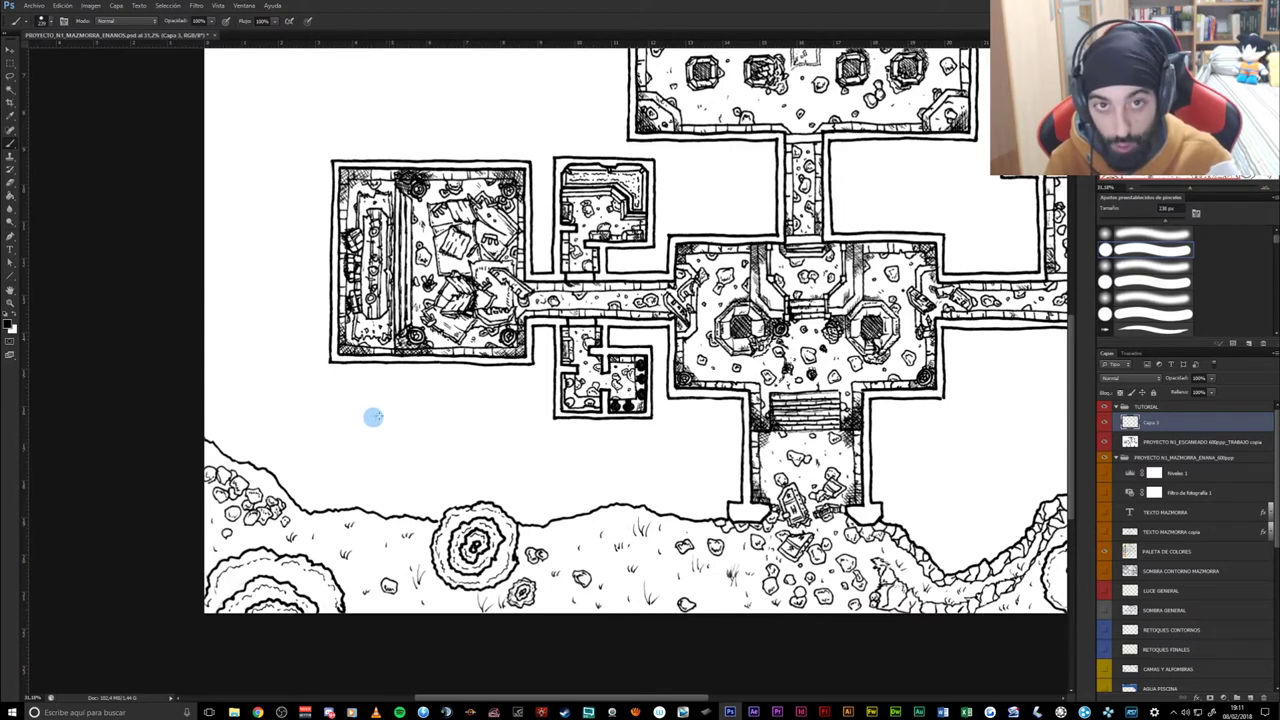
{"action": "right_click", "coordinate": [404, 402], "text": "alt"}
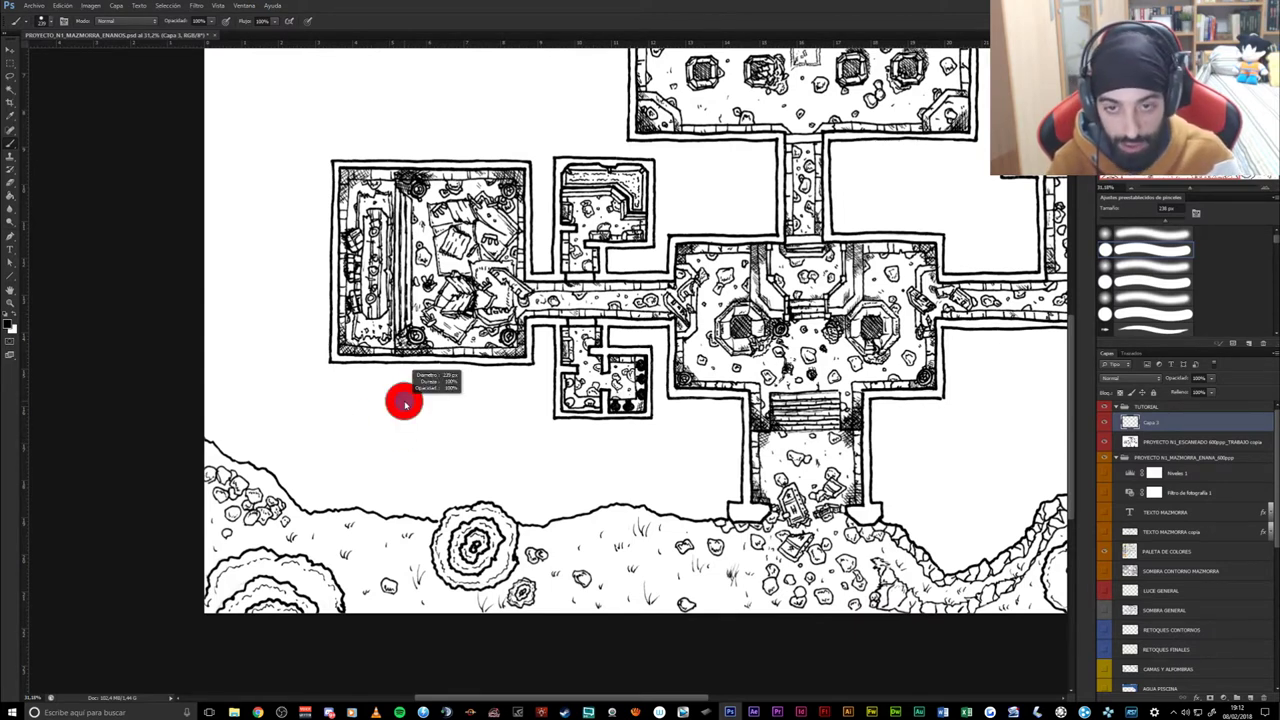
{"action": "left_click", "coordinate": [264, 21]}
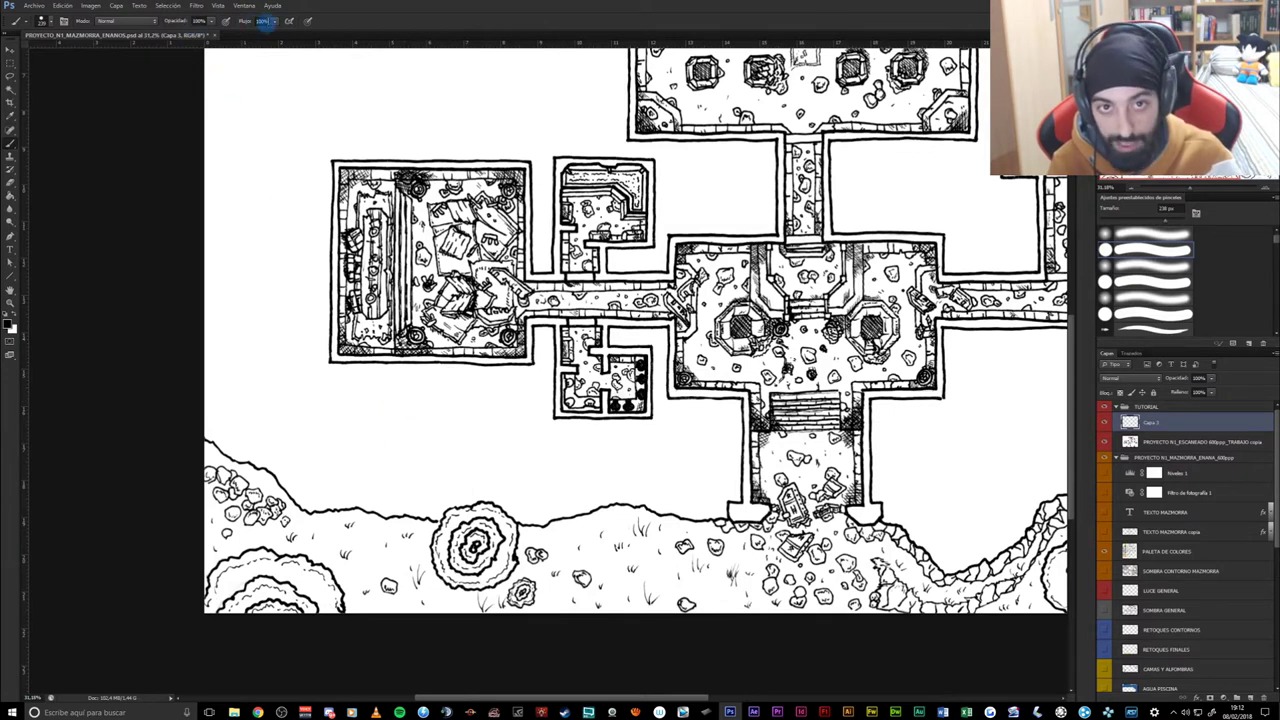
- Confirm the brush flow, resize the brush to about 45% hardness, and undo a test dab
{"action": "key", "text": "Return"}
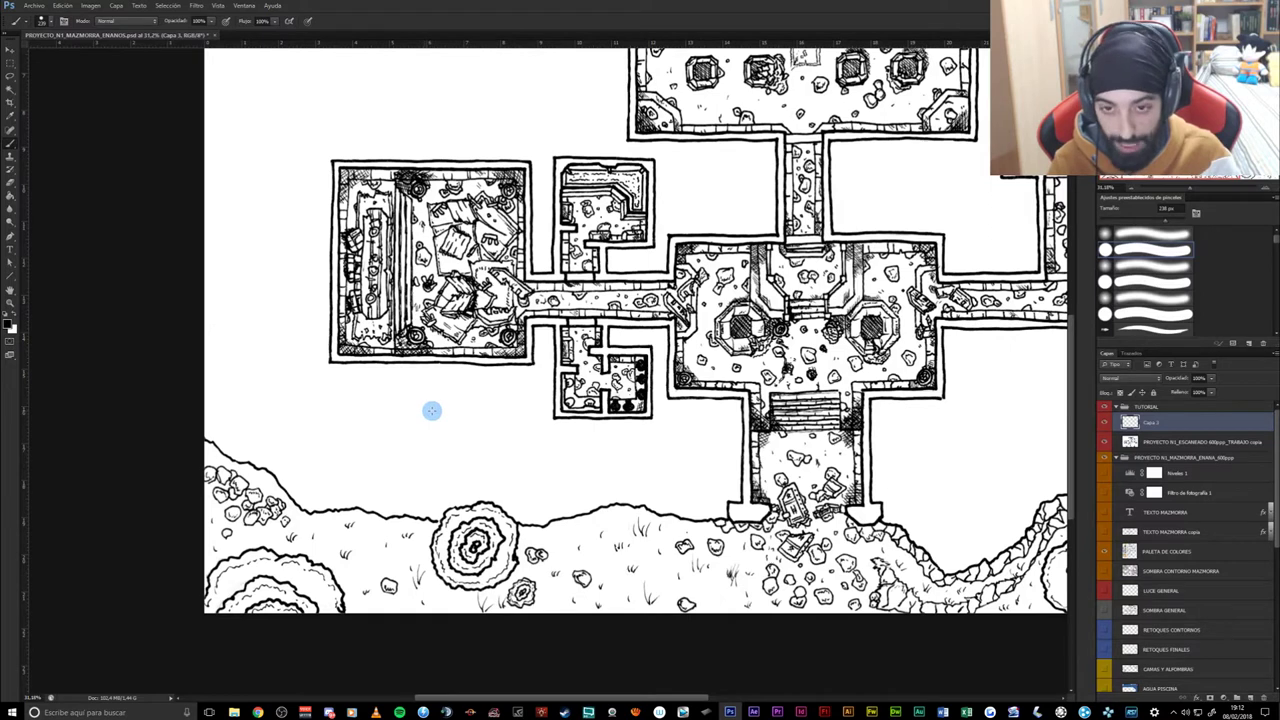
{"action": "mouse_move", "coordinate": [387, 407]}
{"action": "left_mouse_down"}
{"action": "mouse_move", "coordinate": [407, 410]}
{"action": "mouse_move", "coordinate": [407, 370]}
{"action": "mouse_move", "coordinate": [409, 383]}
{"action": "left_mouse_up"}
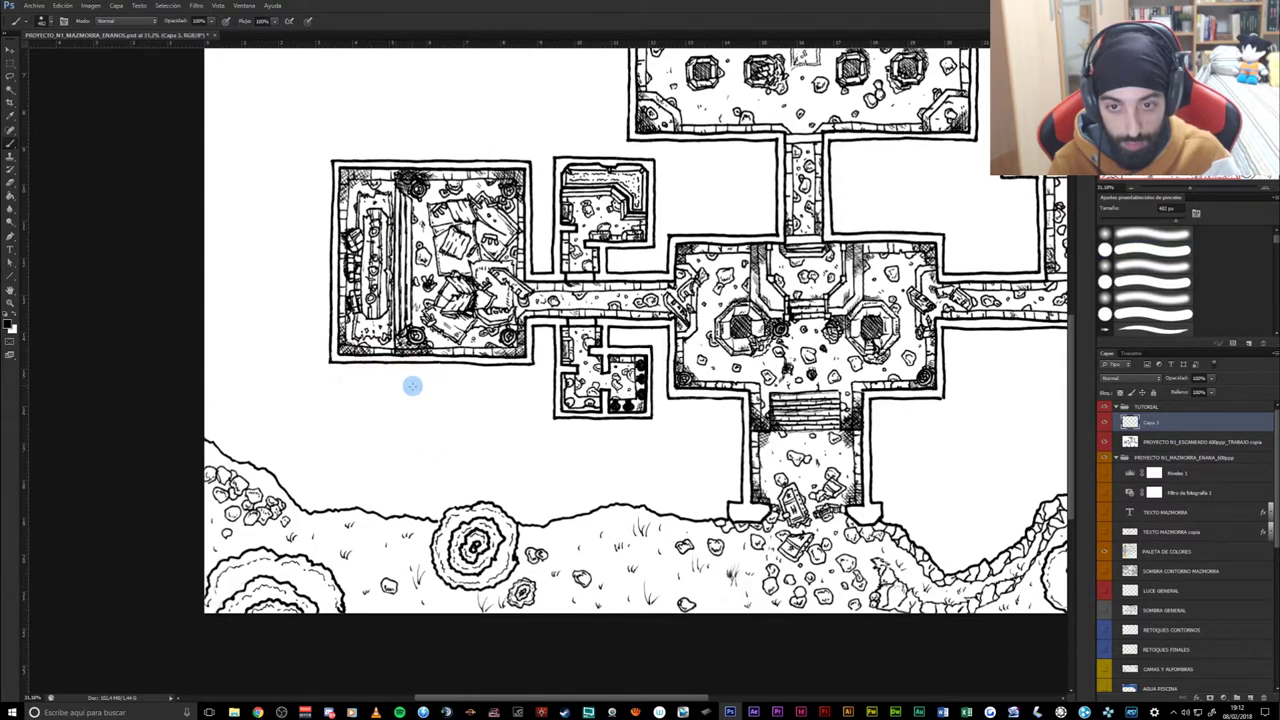
{"action": "left_click", "coordinate": [413, 422]}
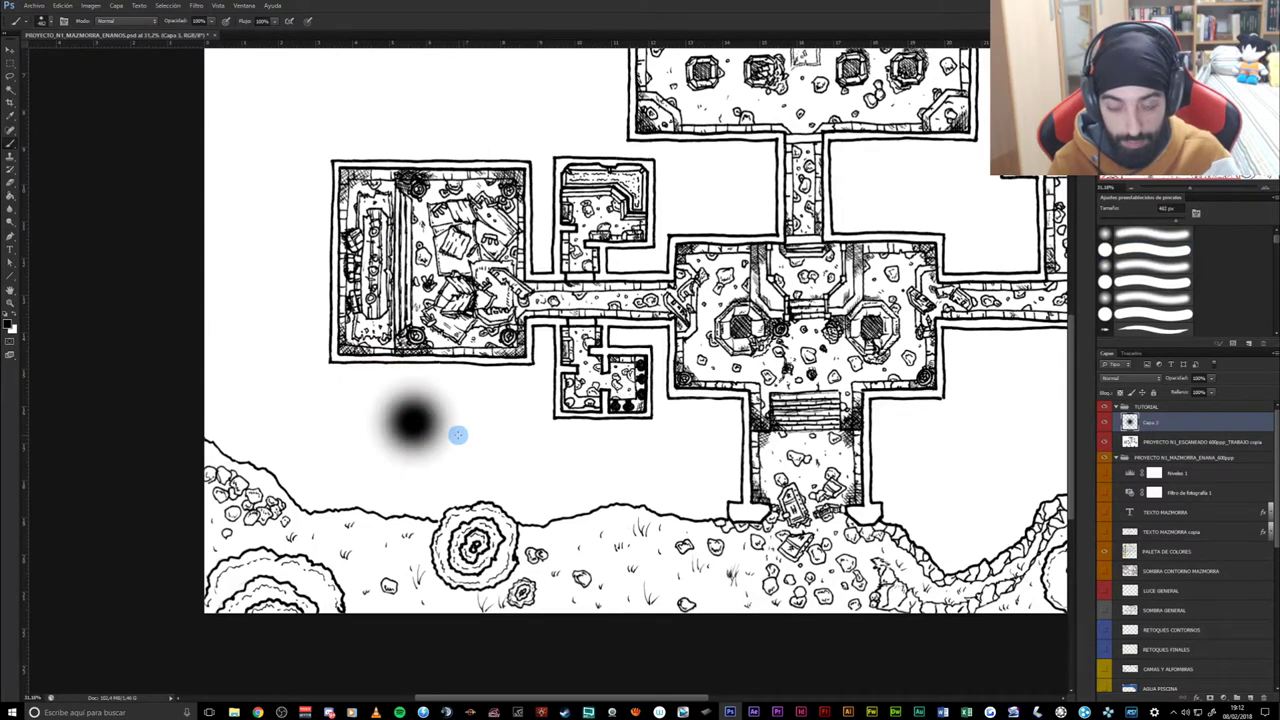
{"action": "left_click_drag", "start_coordinate": [449, 417], "coordinate": [444, 488]}
{"action": "left_click_drag", "start_coordinate": [414, 424], "coordinate": [386, 428]}
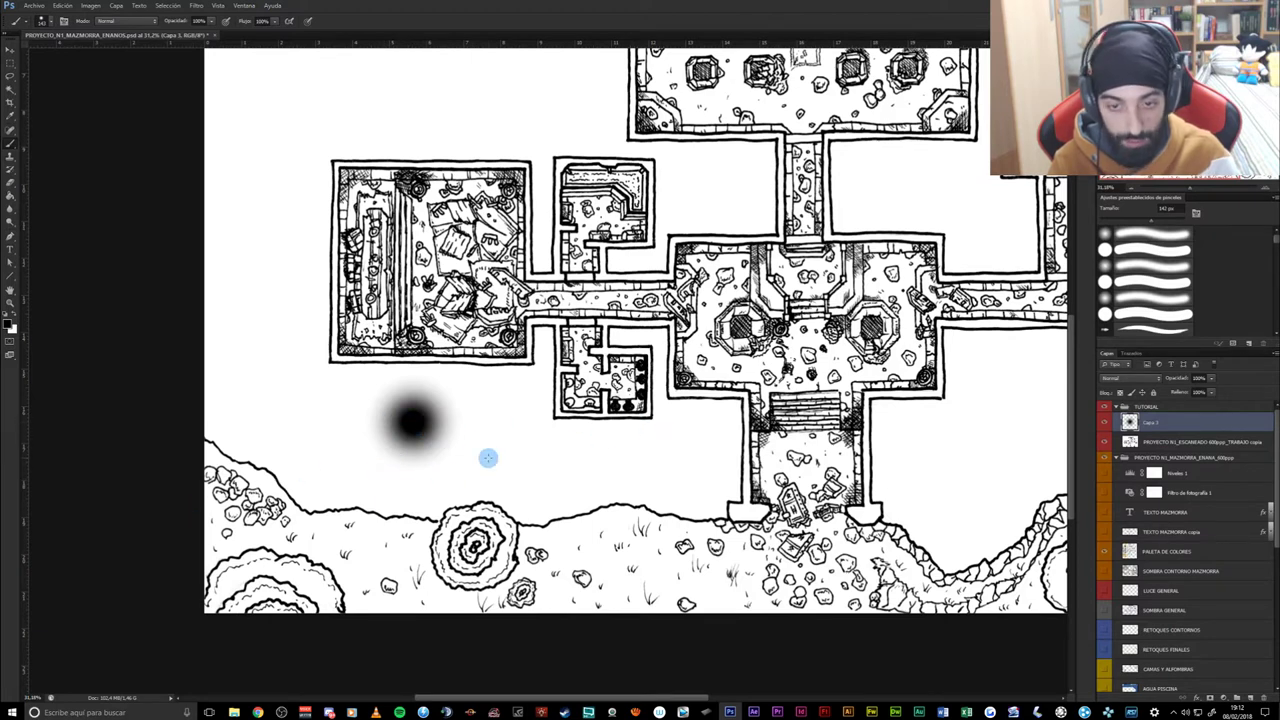
{"action": "key", "text": "ctrl+z"}
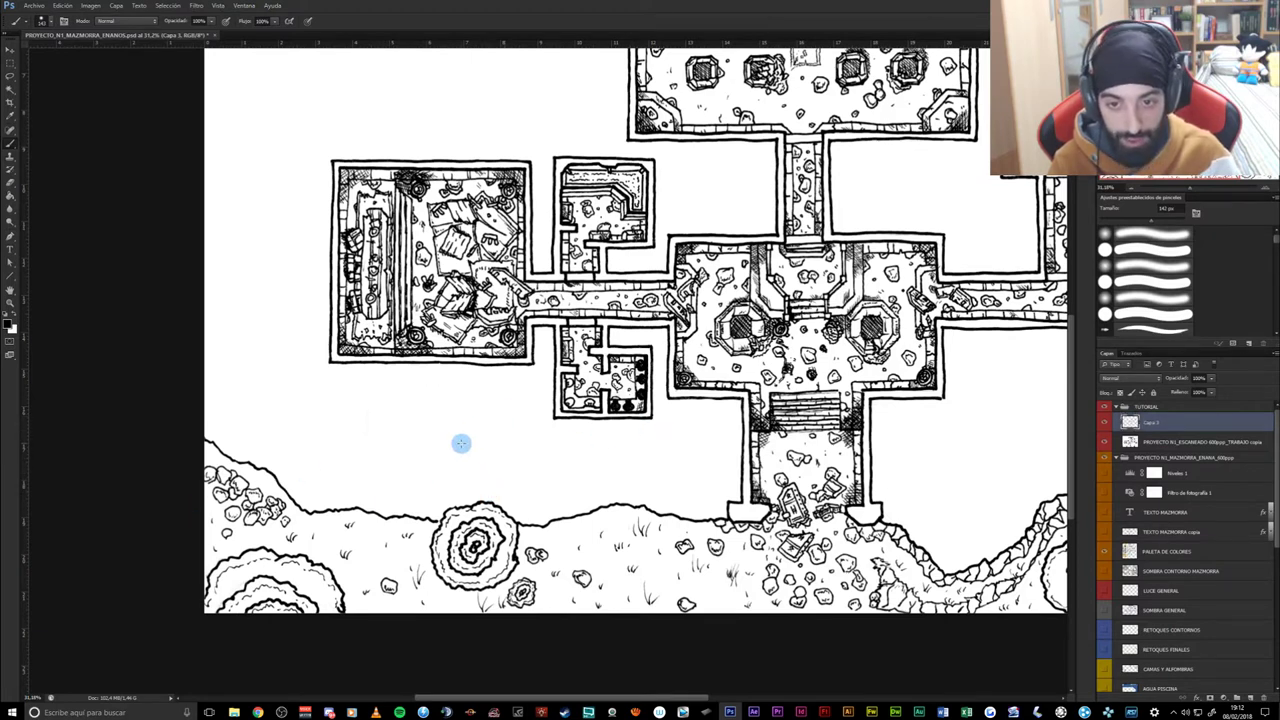
- Resize the brush to about 391 px and sample a painting colour from the map
{"action": "right_click", "coordinate": [380, 408], "text": "alt"}
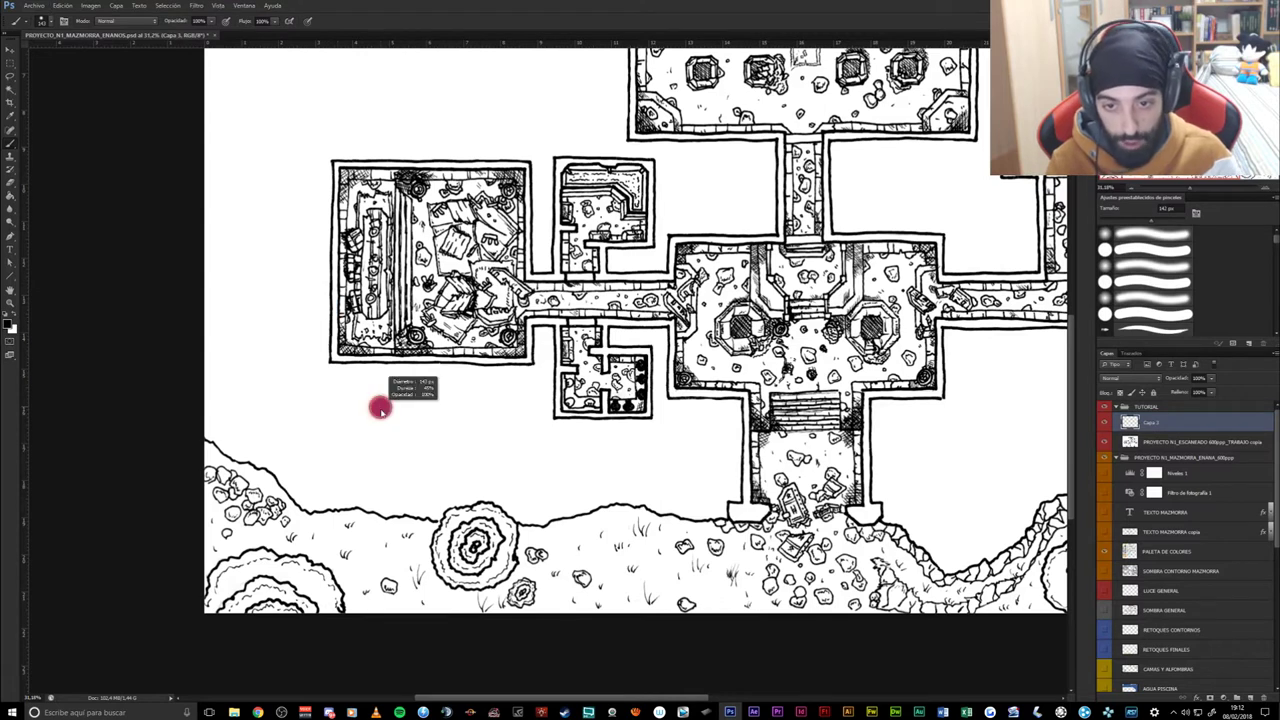
{"action": "mouse_move", "coordinate": [381, 386]}
{"action": "left_mouse_down"}
{"action": "mouse_move", "coordinate": [432, 397]}
{"action": "mouse_move", "coordinate": [405, 402]}
{"action": "left_mouse_up"}
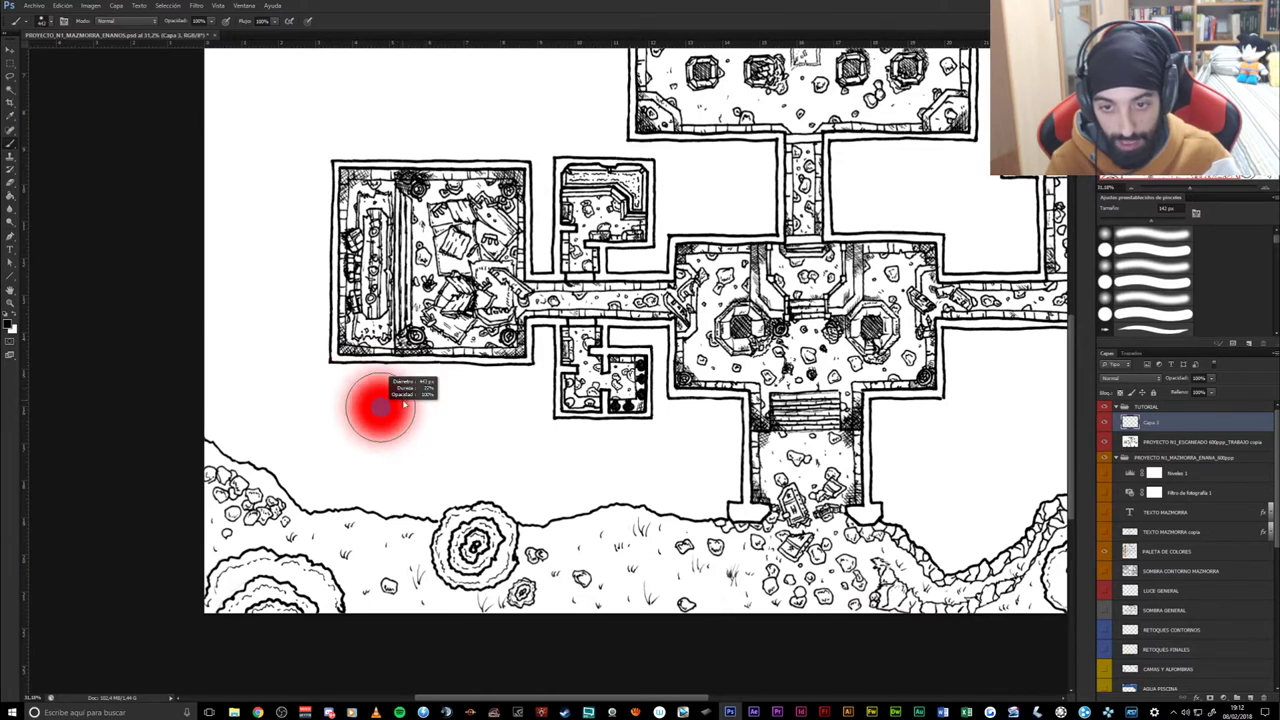
{"action": "left_click_drag", "start_coordinate": [404, 398], "coordinate": [389, 397]}
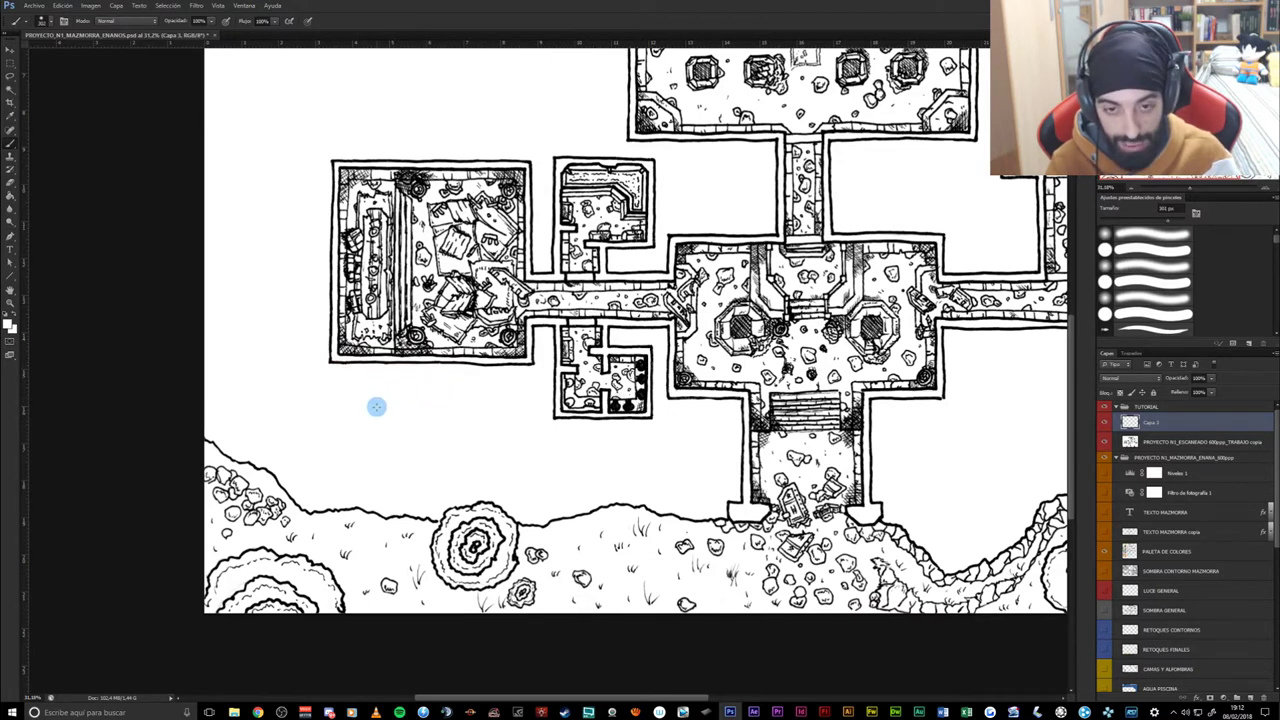
{"action": "left_click_drag", "start_coordinate": [361, 407], "coordinate": [347, 444]}
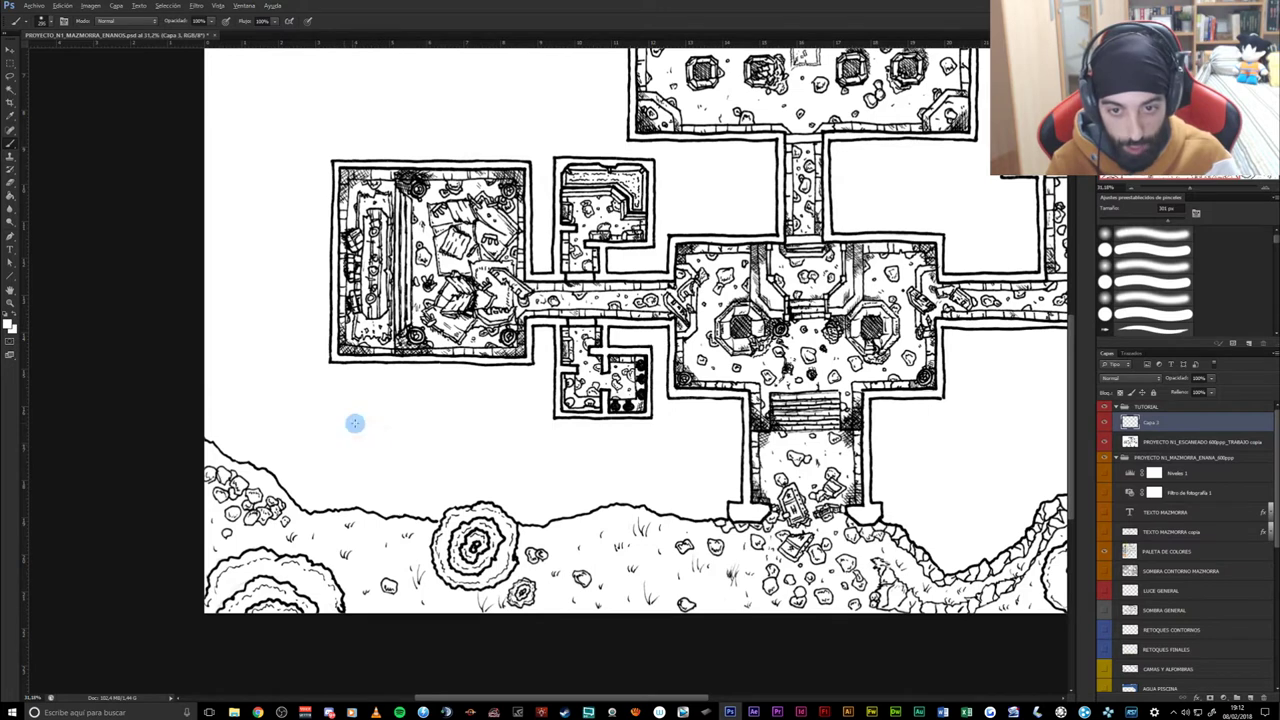
{"action": "left_click", "coordinate": [290, 500], "text": "alt"}
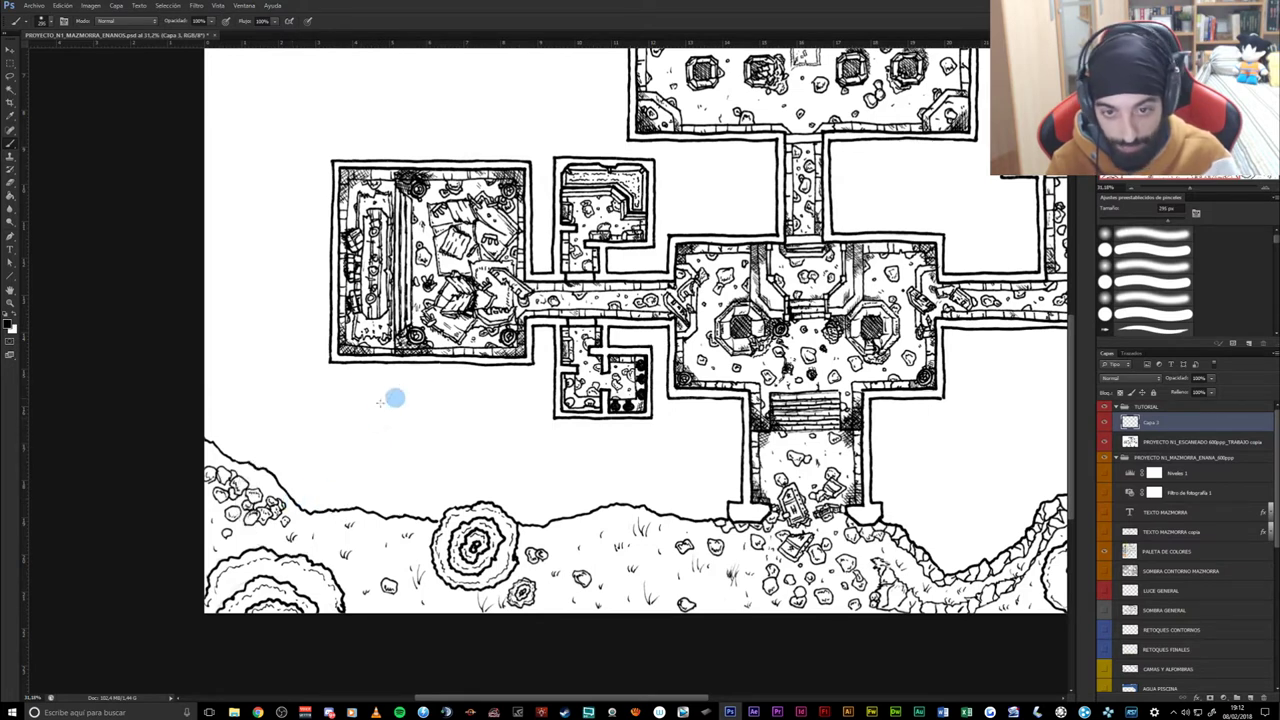
{"action": "left_click", "coordinate": [206, 22]}
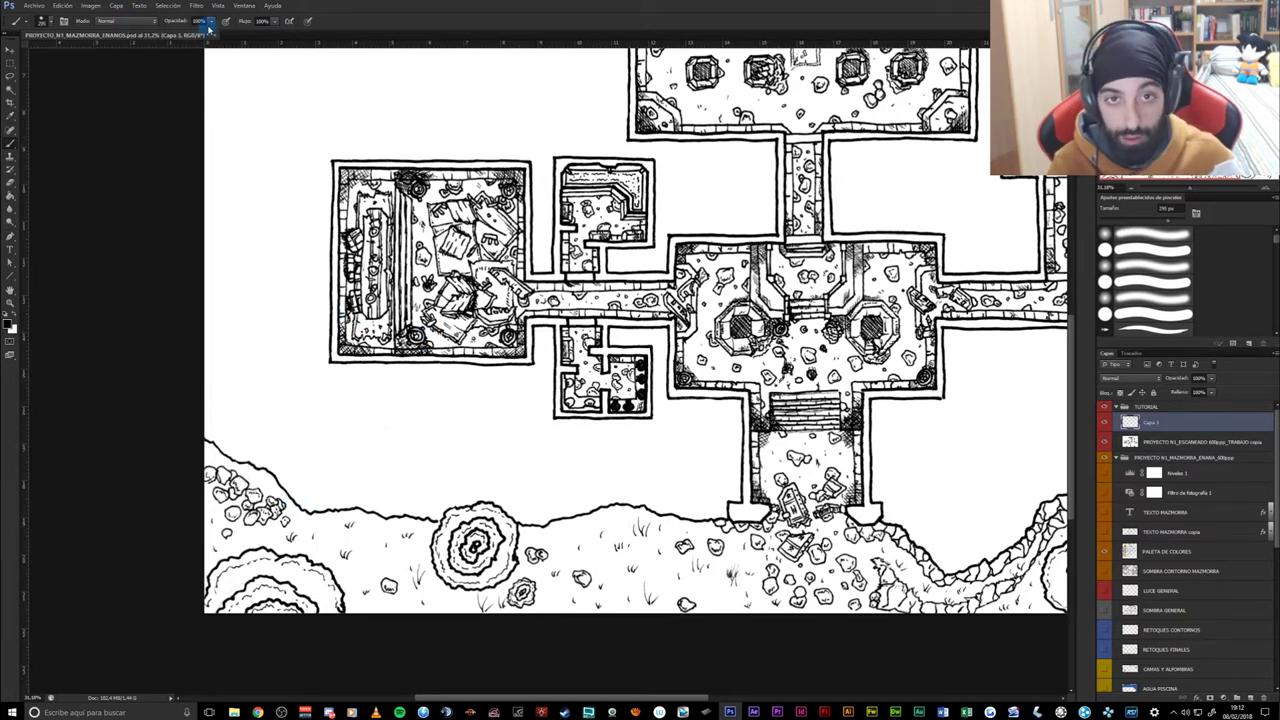
{"action": "left_click", "coordinate": [210, 22]}
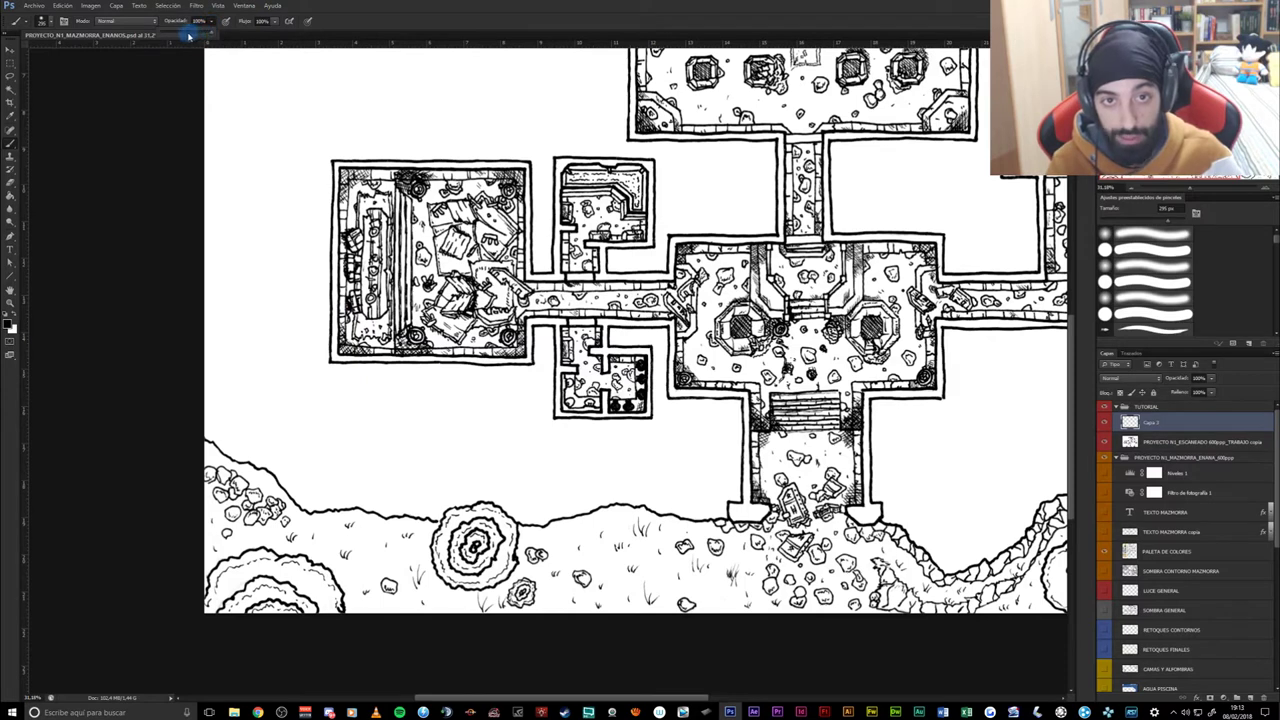
{"action": "left_click", "coordinate": [337, 402]}
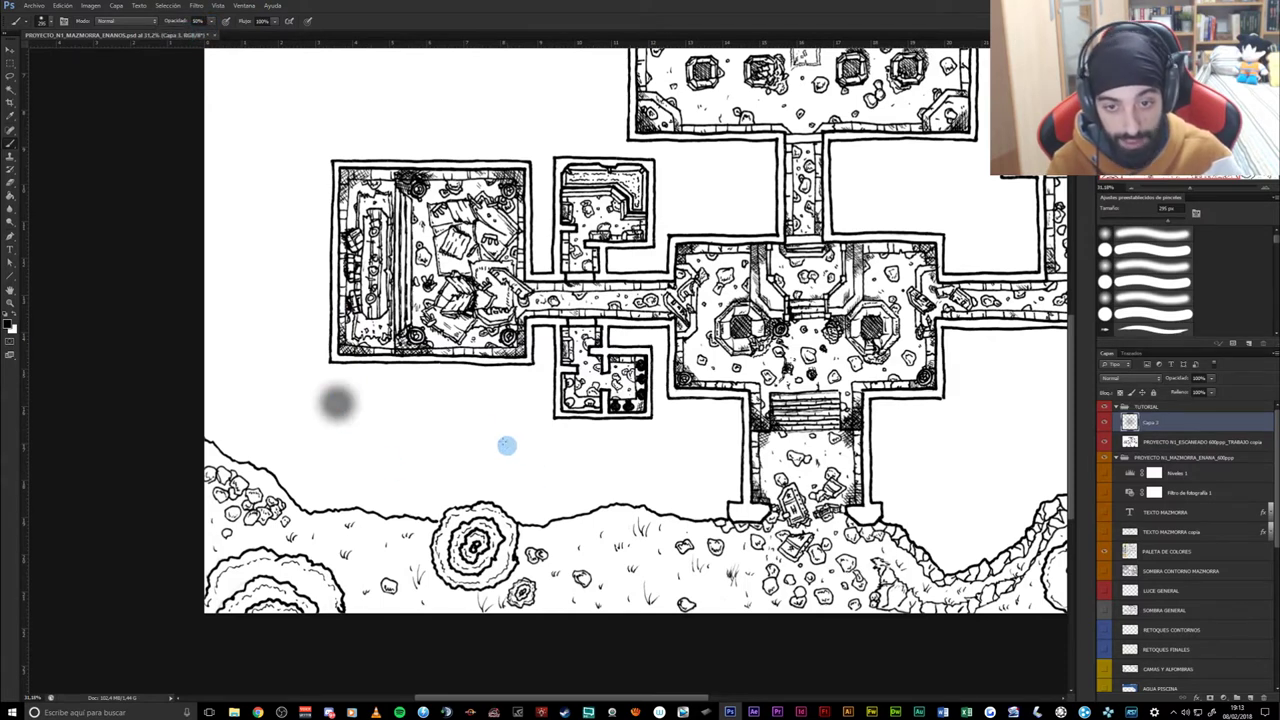
{"action": "key", "text": "ctrl+alt+z"}
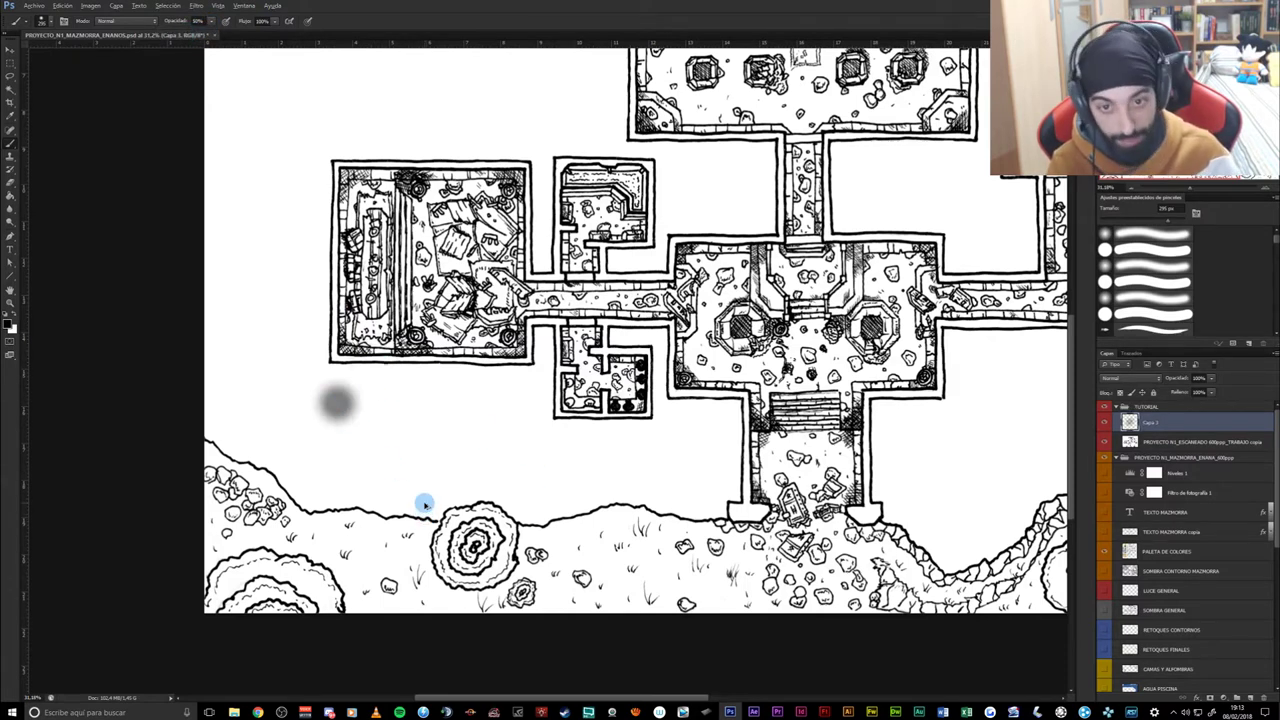
{"action": "key", "text": "ctrl+alt+z"}
{"action": "mouse_move", "coordinate": [372, 344]}
{"action": "left_mouse_down"}
{"action": "mouse_move", "coordinate": [366, 323]}
{"action": "mouse_move", "coordinate": [356, 358]}
{"action": "left_mouse_up"}
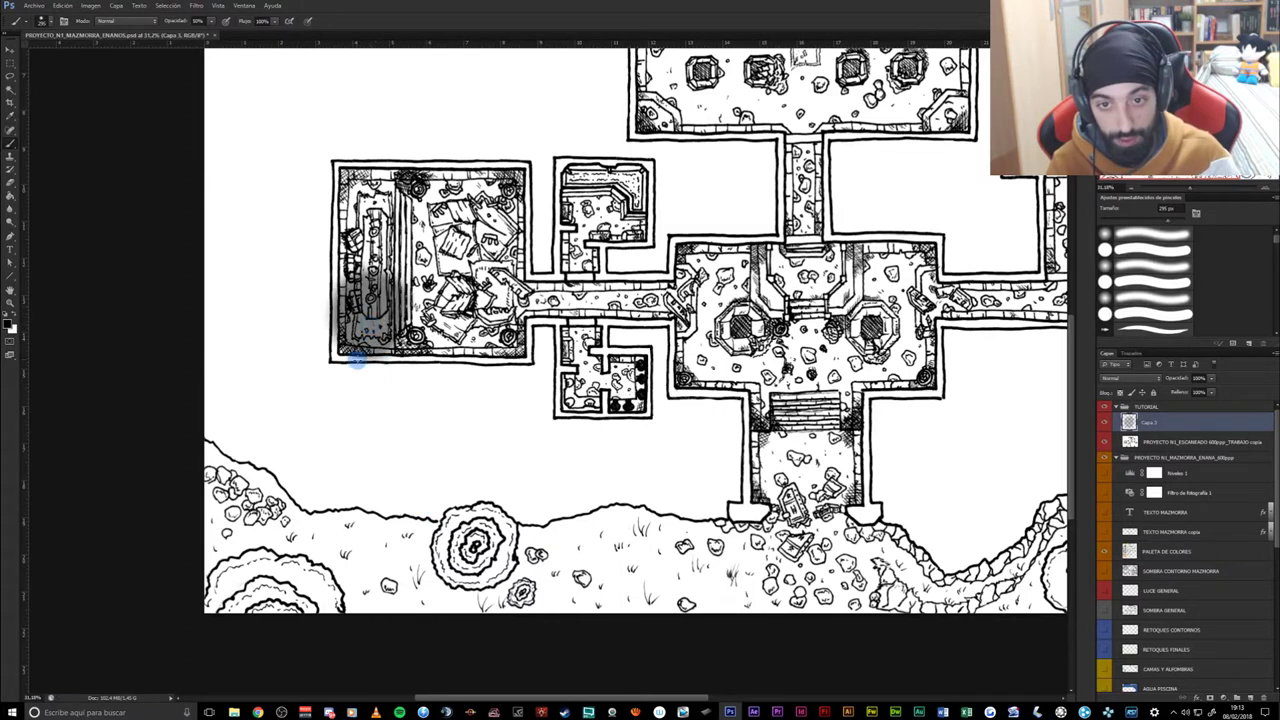
{"action": "key", "text": "ctrl+alt+z"}
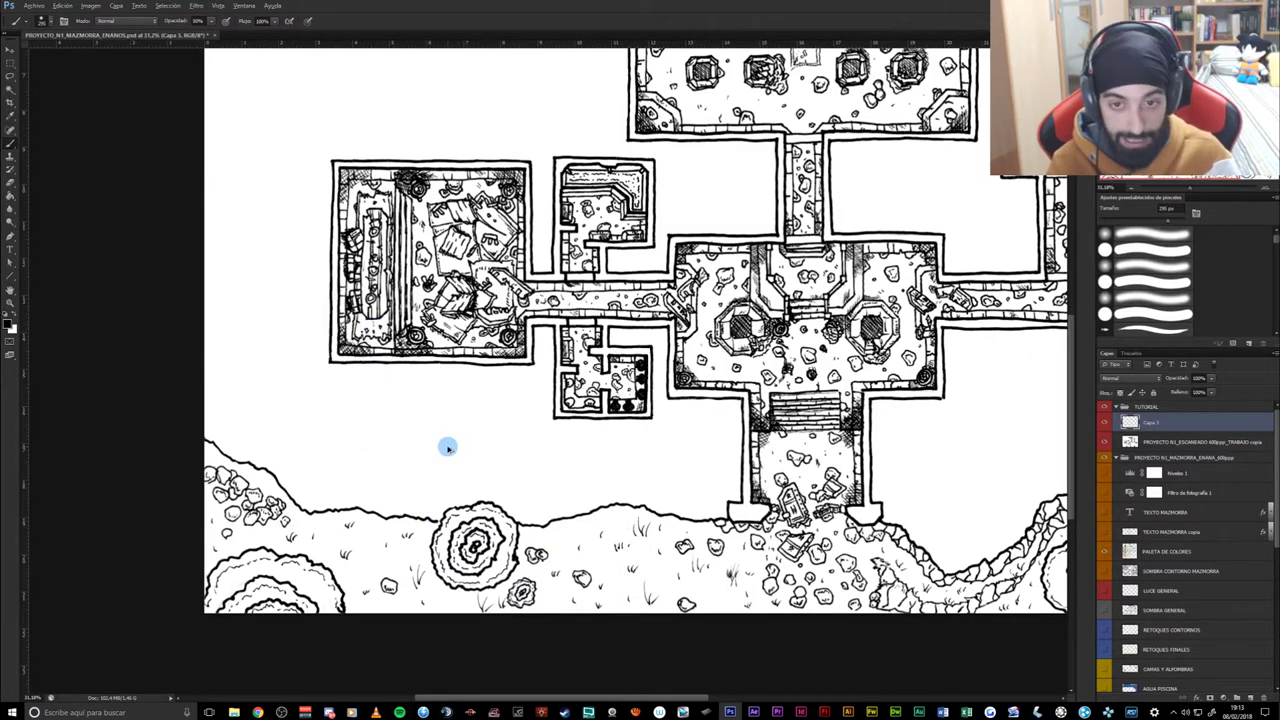
{"action": "mouse_move", "coordinate": [386, 322]}
{"action": "left_mouse_down"}
{"action": "mouse_move", "coordinate": [372, 332]}
{"action": "mouse_move", "coordinate": [400, 380]}
{"action": "mouse_move", "coordinate": [340, 330]}
{"action": "mouse_move", "coordinate": [384, 320]}
{"action": "mouse_move", "coordinate": [340, 300]}
{"action": "mouse_move", "coordinate": [400, 370]}
{"action": "mouse_move", "coordinate": [410, 267]}
{"action": "mouse_move", "coordinate": [348, 375]}
{"action": "left_mouse_up"}
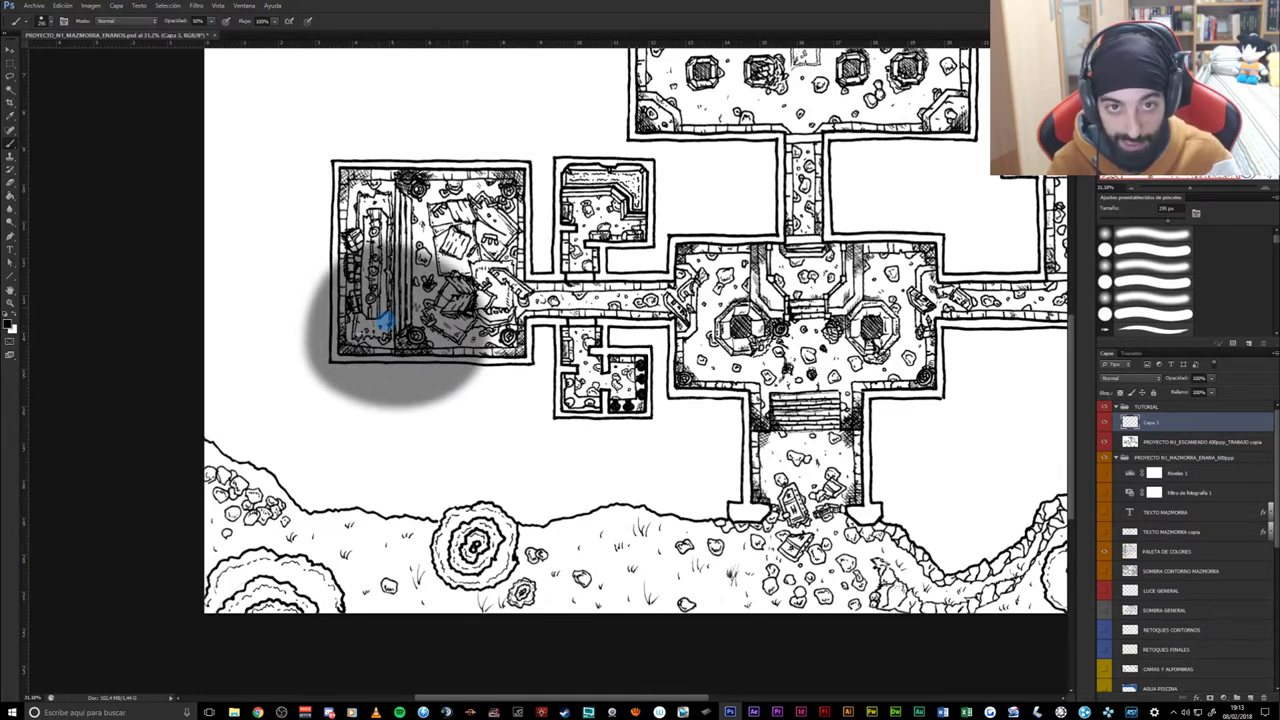
{"action": "mouse_move", "coordinate": [380, 323]}
{"action": "left_mouse_down"}
{"action": "mouse_move", "coordinate": [395, 330]}
{"action": "mouse_move", "coordinate": [369, 343]}
{"action": "mouse_move", "coordinate": [386, 314]}
{"action": "mouse_move", "coordinate": [404, 316]}
{"action": "left_mouse_up"}
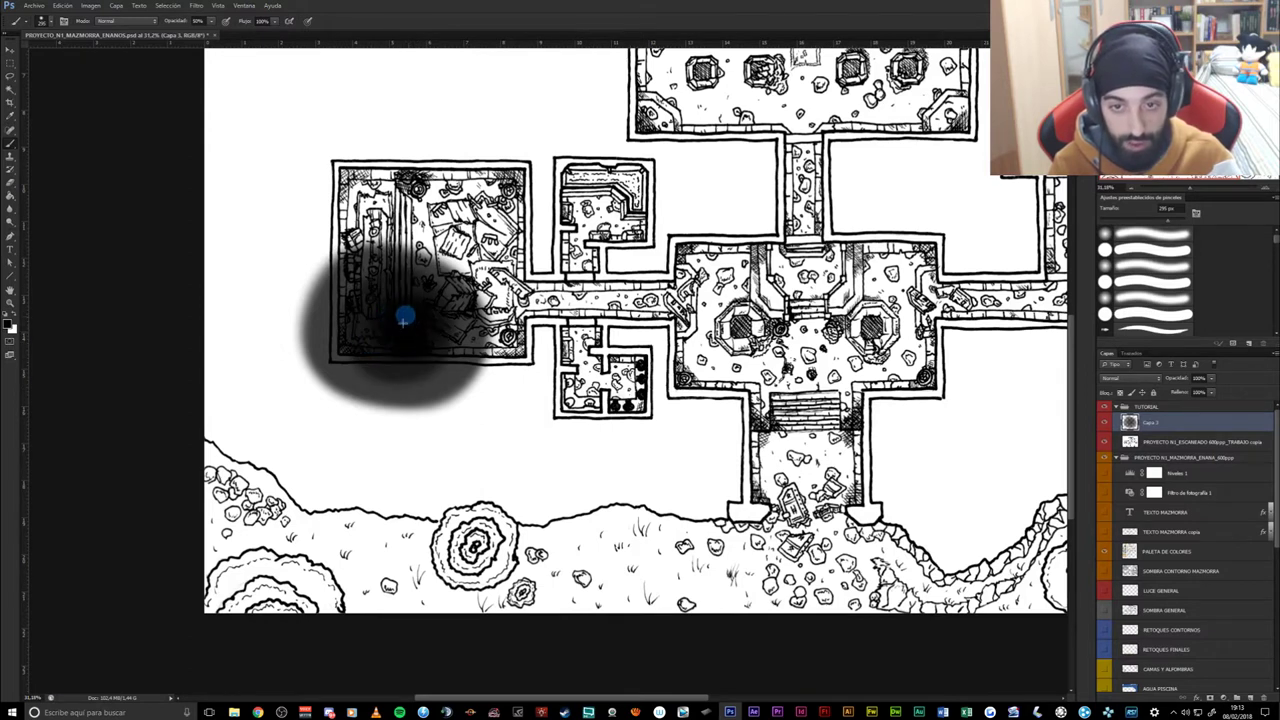
{"action": "key", "text": "ctrl+alt+z"}
{"action": "key", "text": "ctrl+alt+z"}
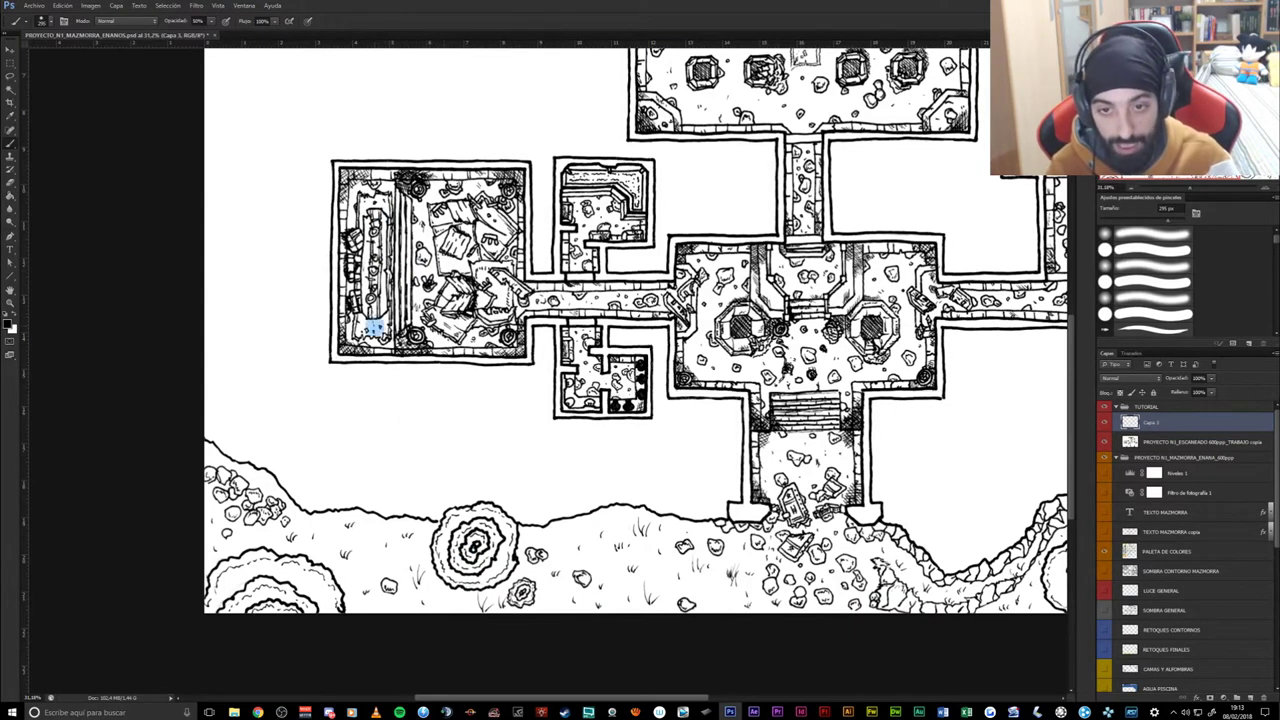
{"action": "left_click_drag", "start_coordinate": [371, 262], "coordinate": [397, 336]}
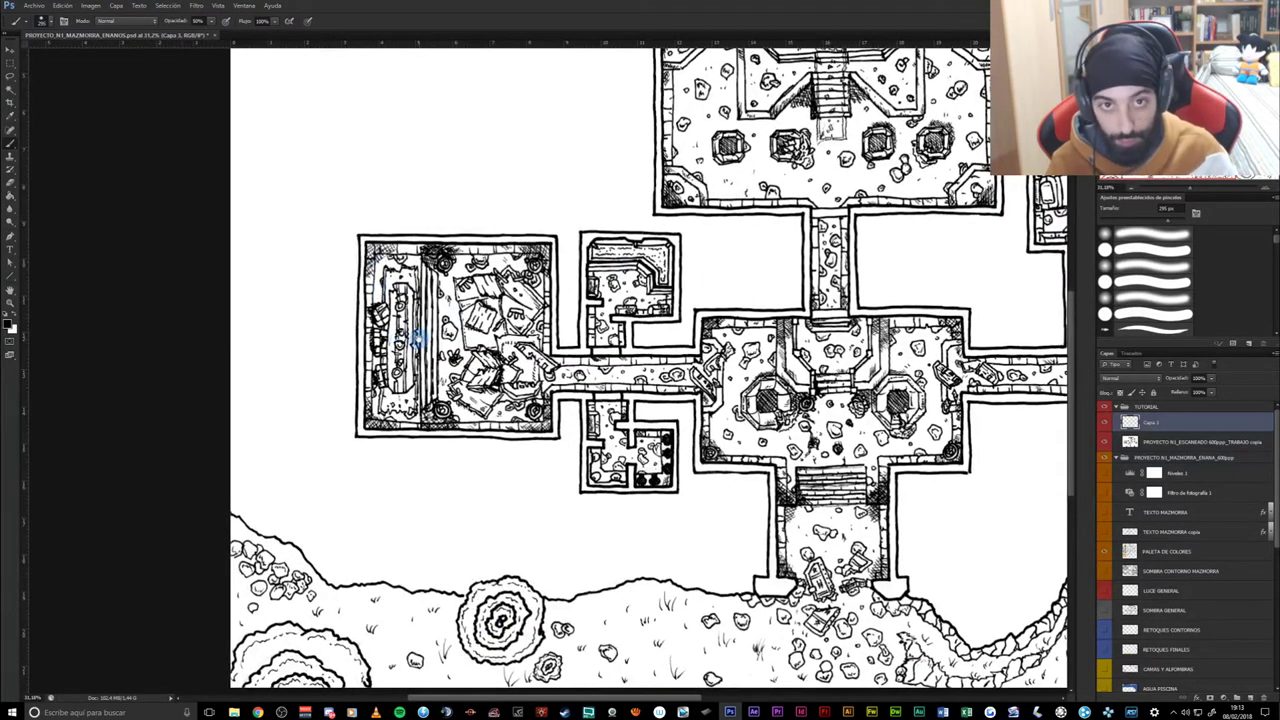
- Set the brush to 100% opacity with a small, fully hard tip
{"action": "left_click_drag", "start_coordinate": [217, 35], "coordinate": [242, 33]}
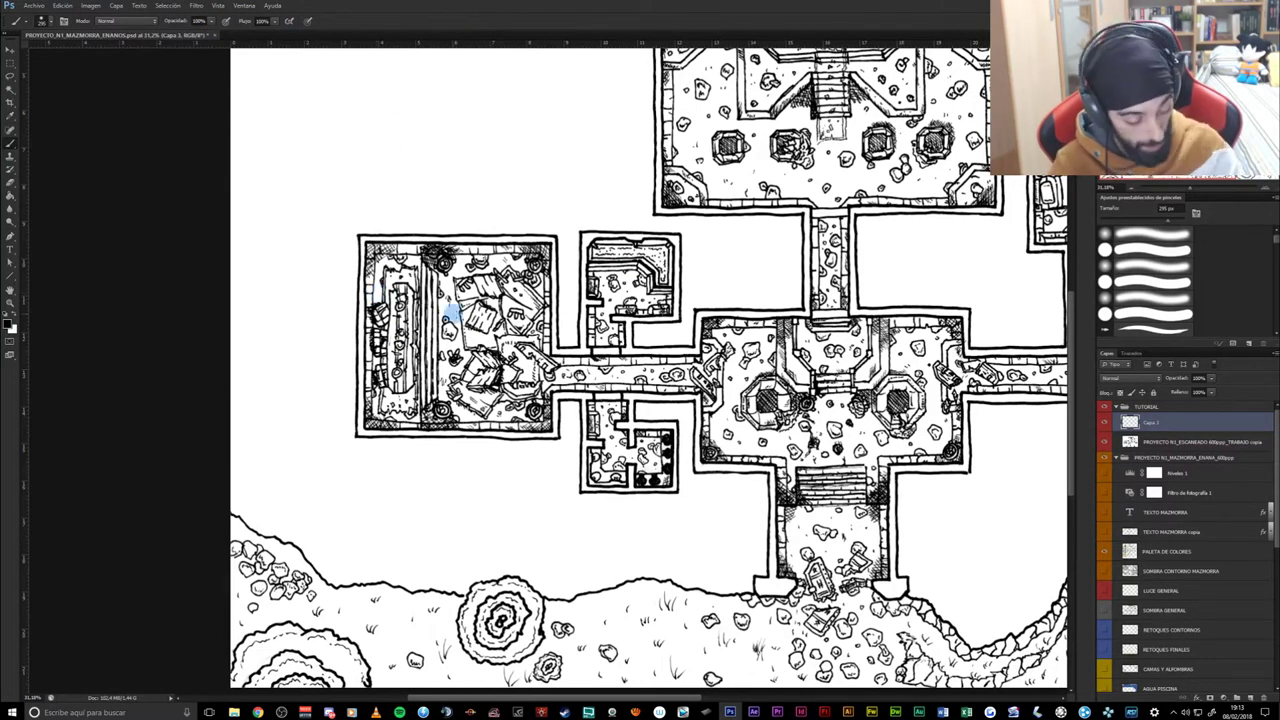
{"action": "right_click", "coordinate": [552, 365], "text": "alt"}
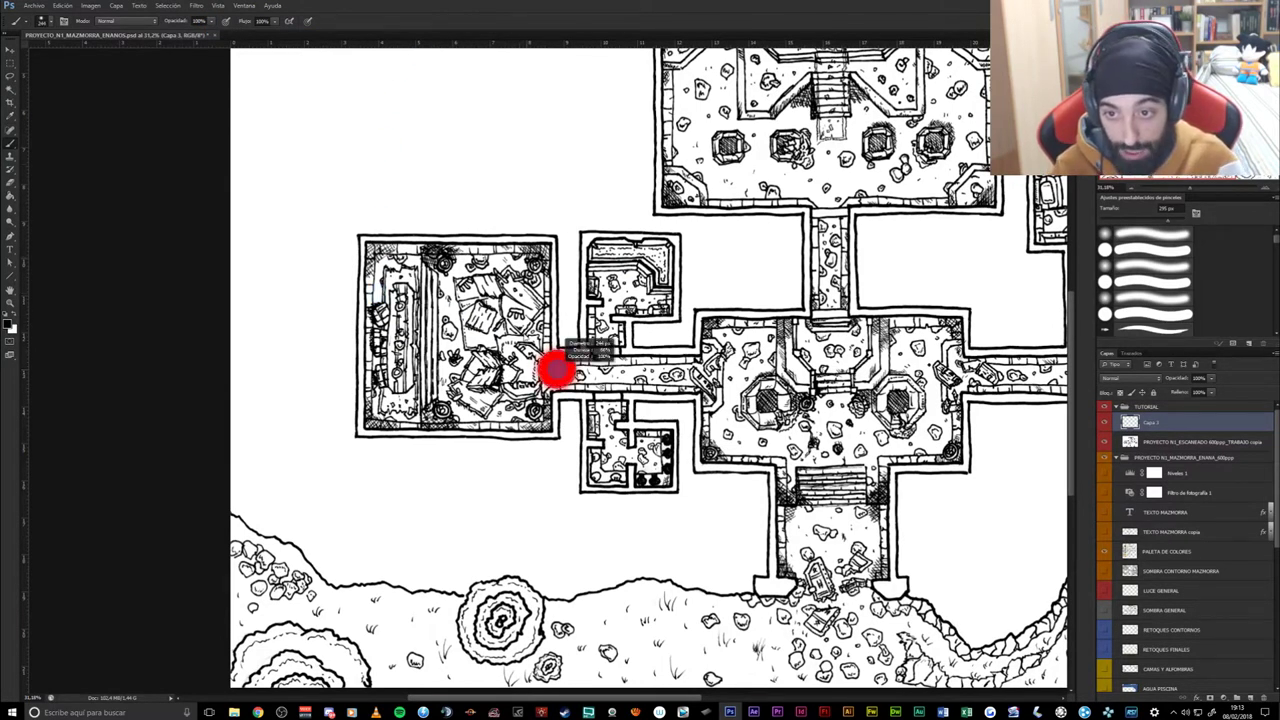
{"action": "left_click_drag", "start_coordinate": [556, 370], "coordinate": [506, 496]}
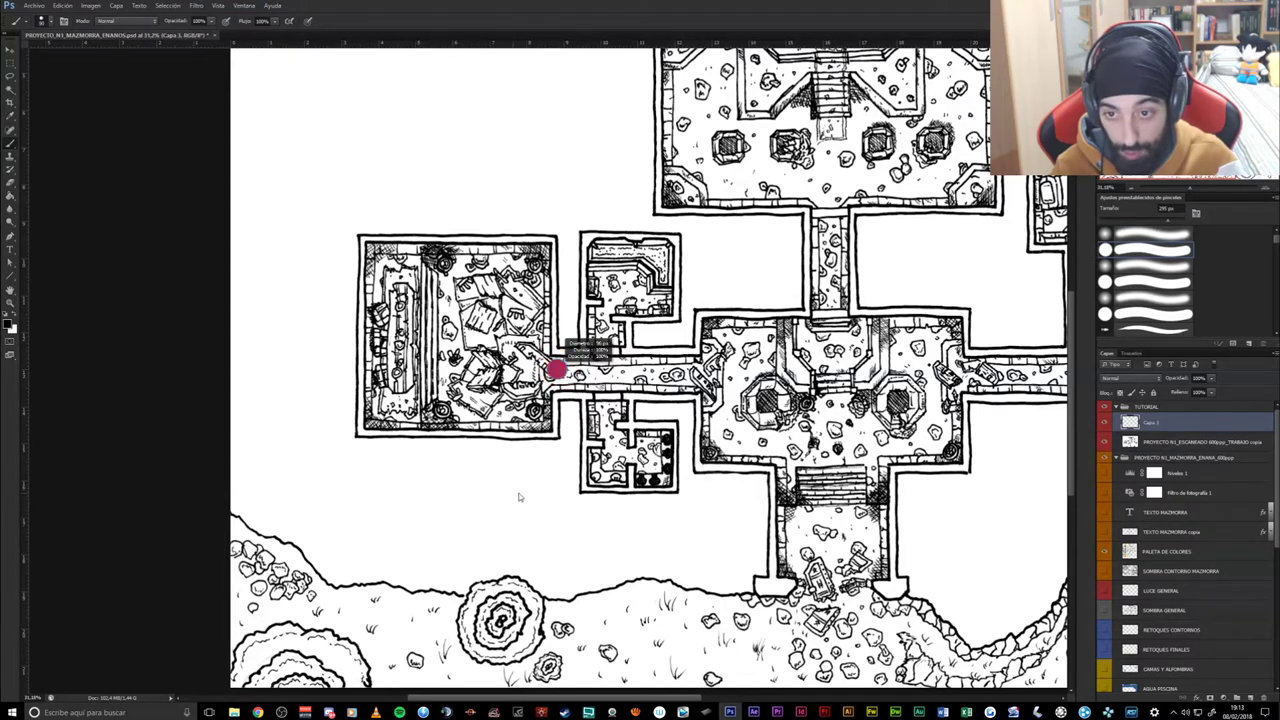
{"action": "left_click_drag", "start_coordinate": [437, 508], "coordinate": [423, 486]}
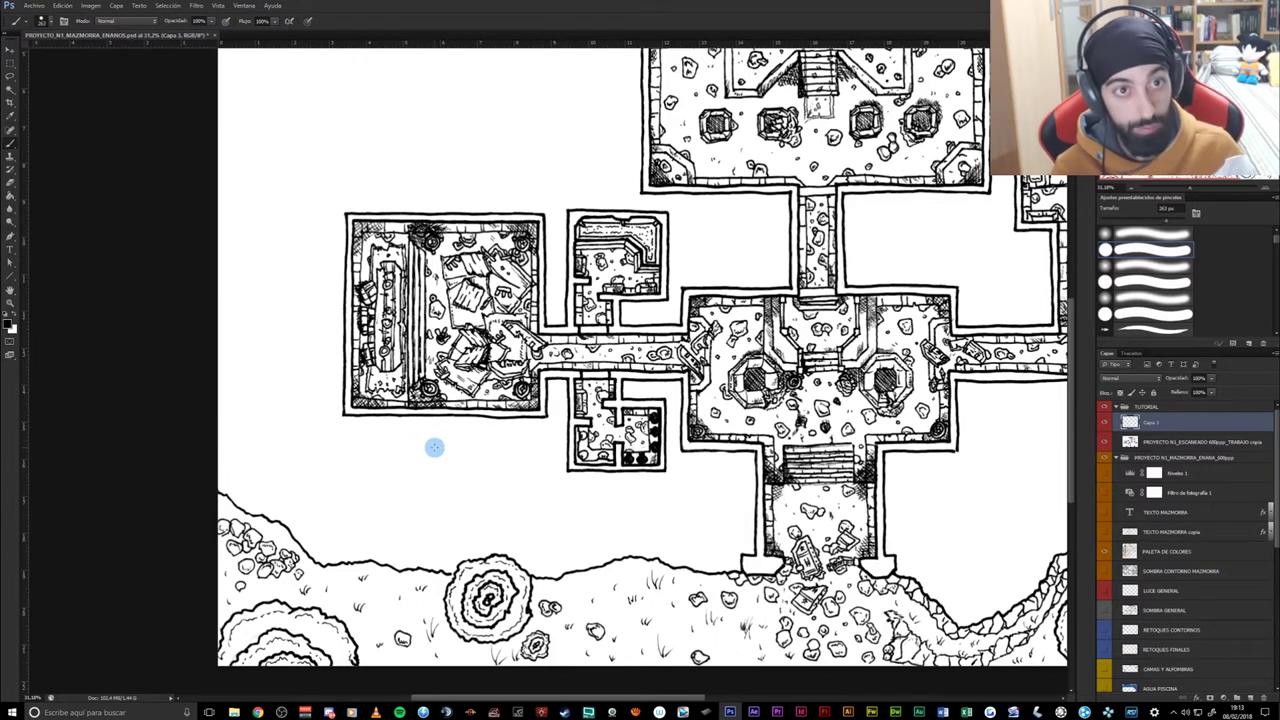
{"action": "key", "text": "v"}
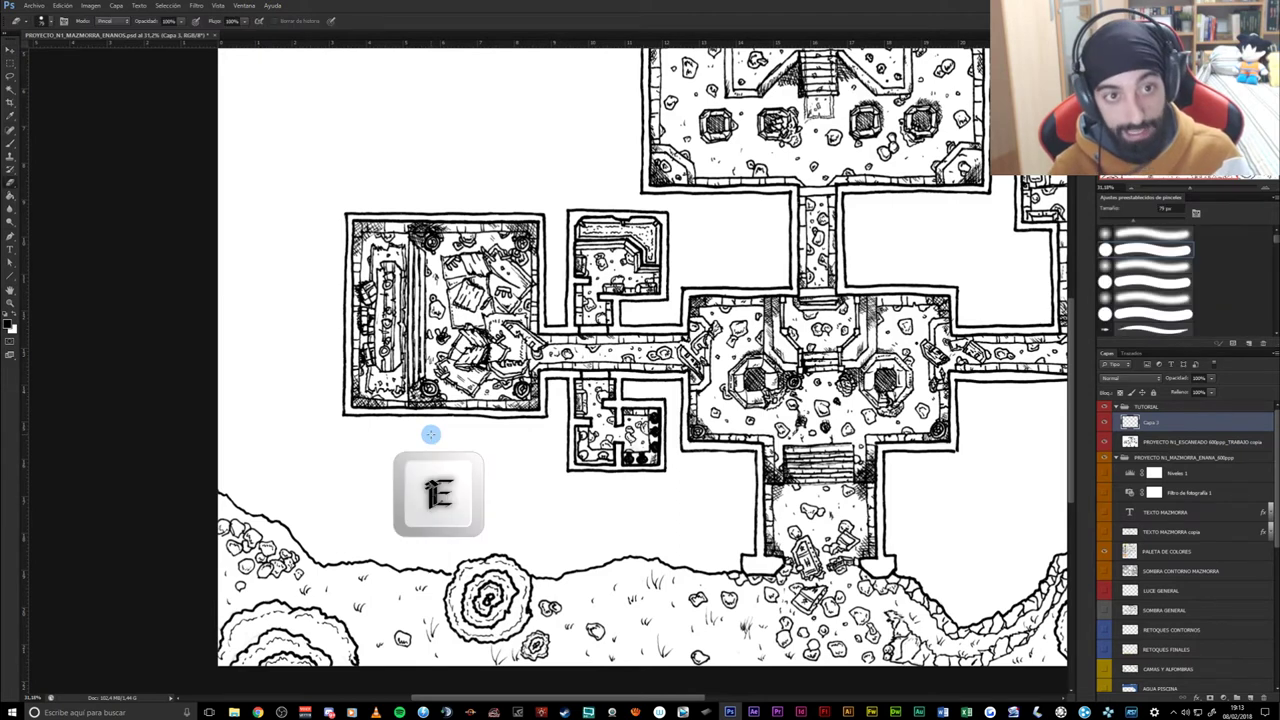
- Enlarge the eraser to about 573 px, then switch to the Paint Bucket and pan the map
{"action": "key", "text": "e"}
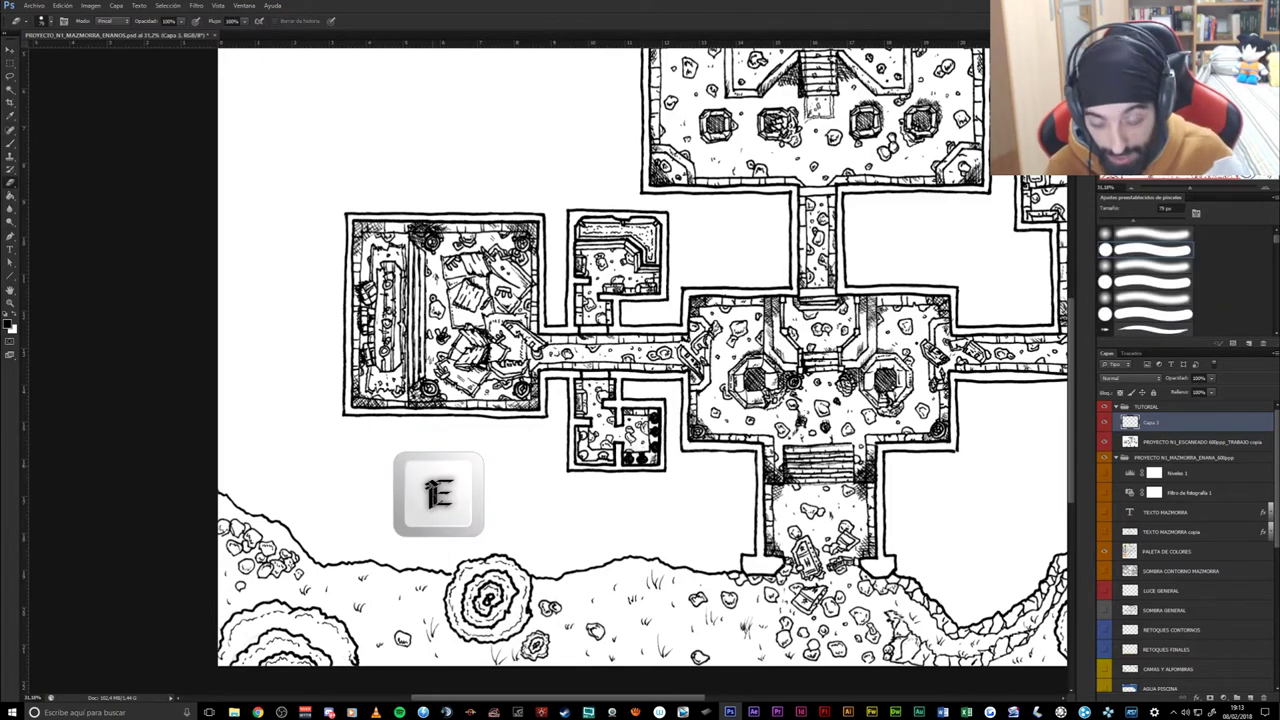
{"action": "right_click", "coordinate": [433, 469], "text": "alt"}
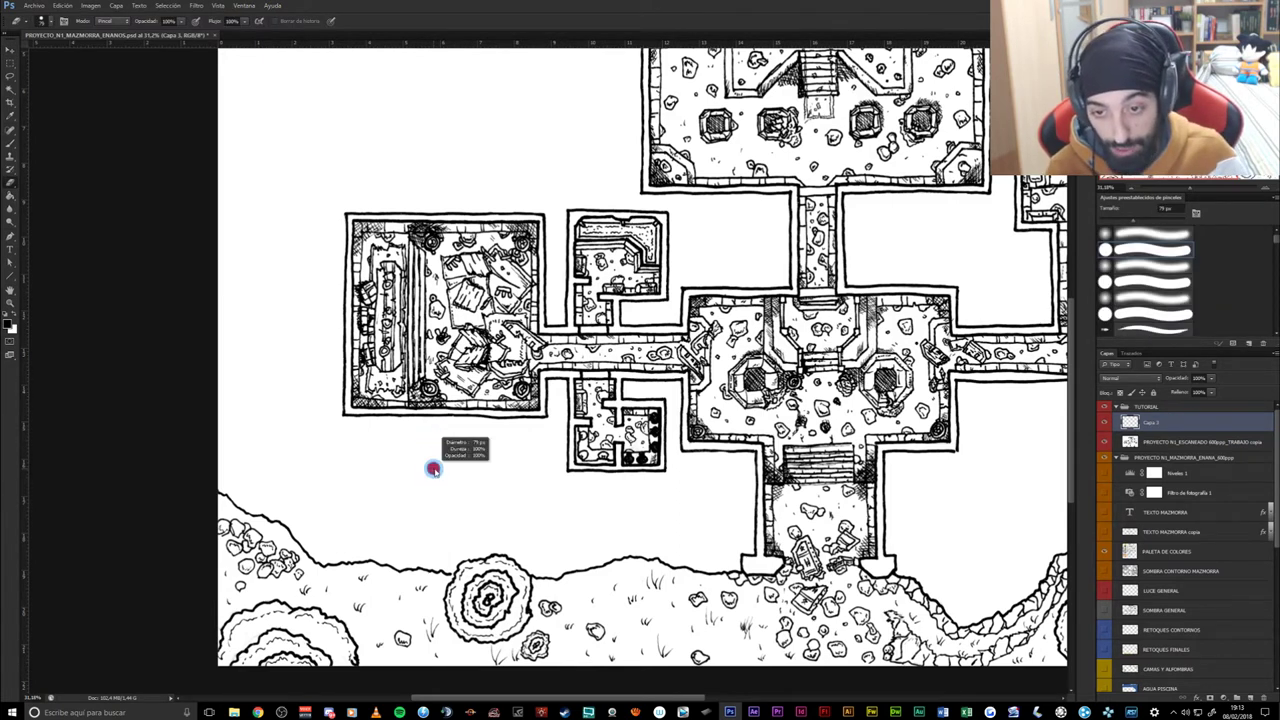
{"action": "mouse_move", "coordinate": [433, 469]}
{"action": "left_mouse_down"}
{"action": "mouse_move", "coordinate": [474, 511]}
{"action": "mouse_move", "coordinate": [489, 500]}
{"action": "left_mouse_up"}
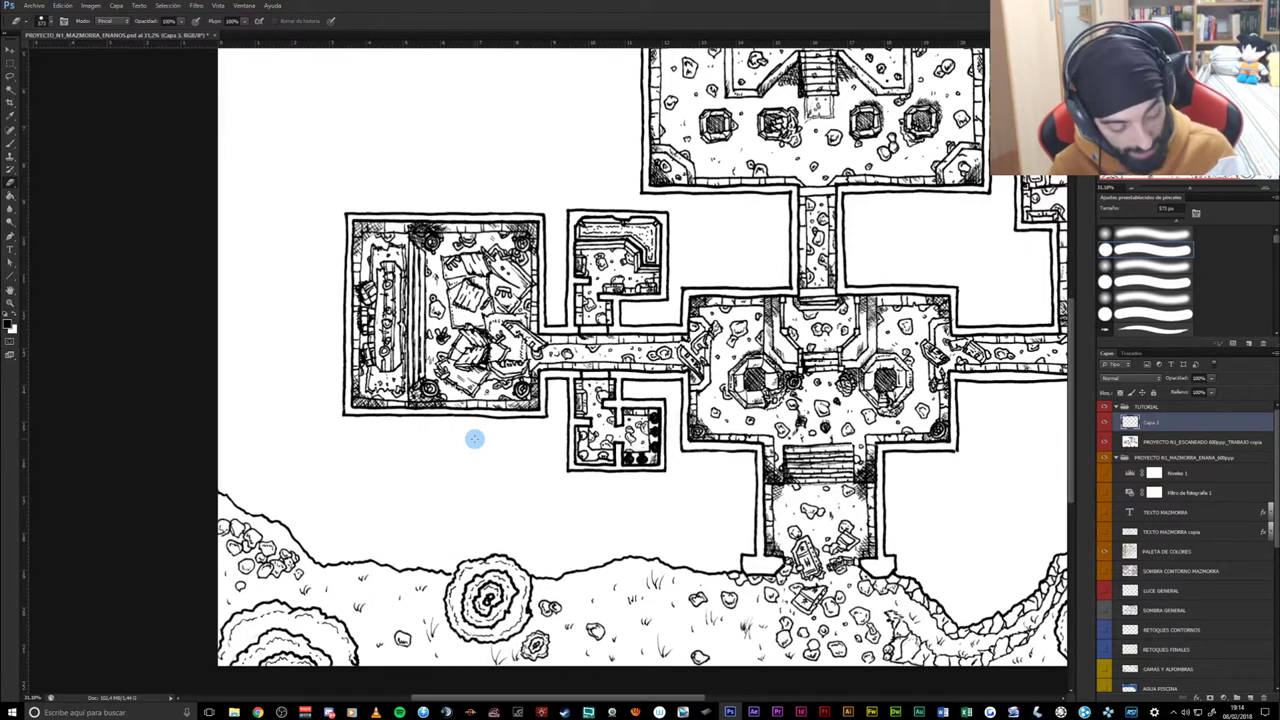
{"action": "key", "text": "g"}
{"action": "key", "text": "g"}
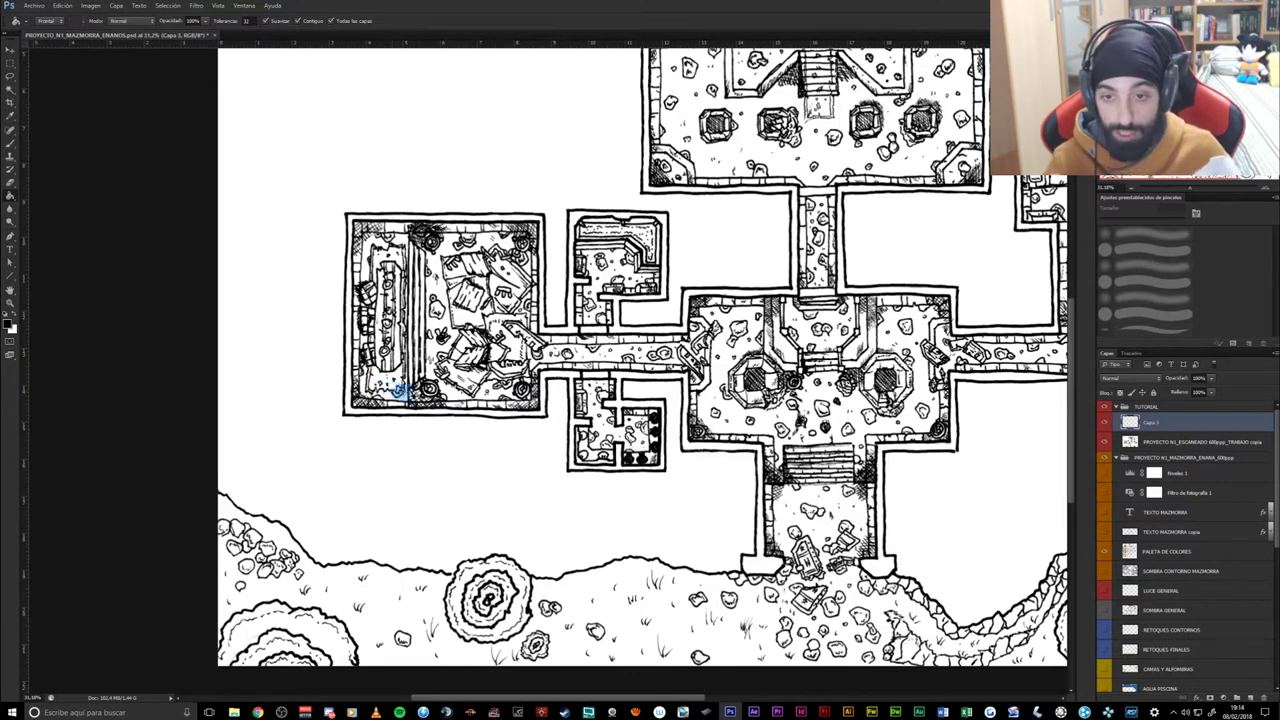
{"action": "left_click_drag", "start_coordinate": [343, 394], "coordinate": [326, 362]}
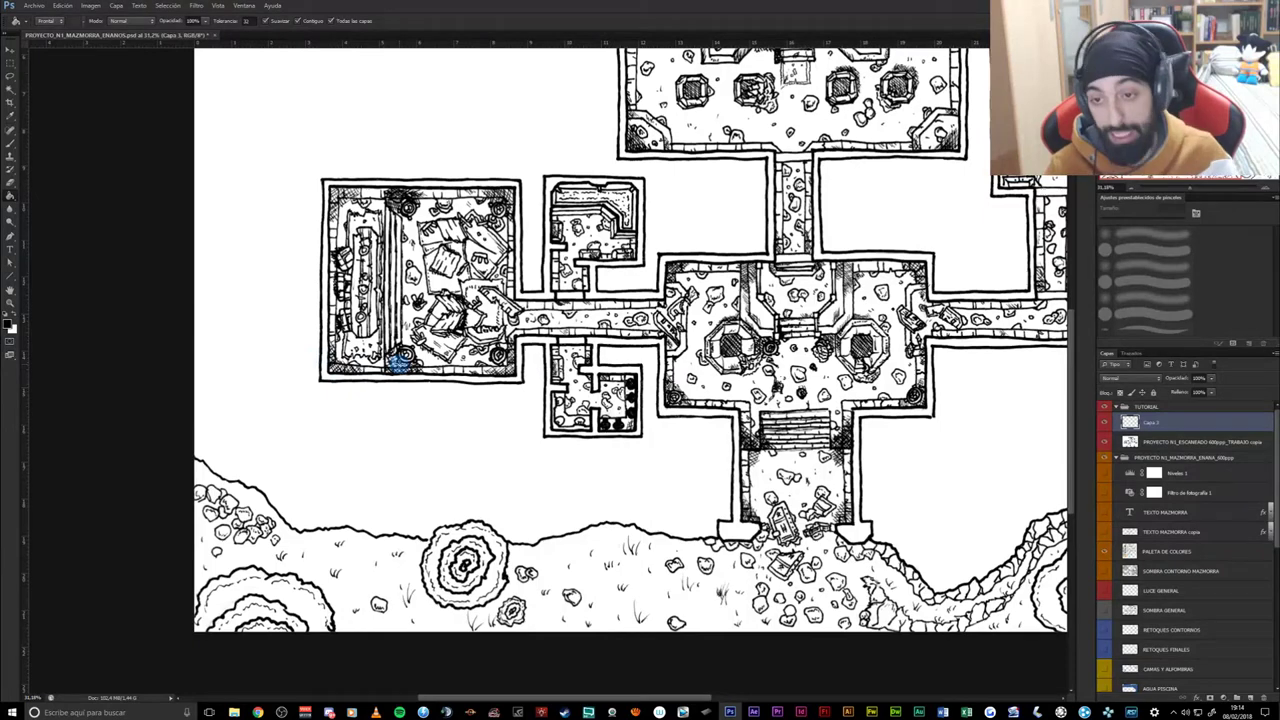
{"action": "left_click_drag", "start_coordinate": [407, 290], "coordinate": [413, 334]}
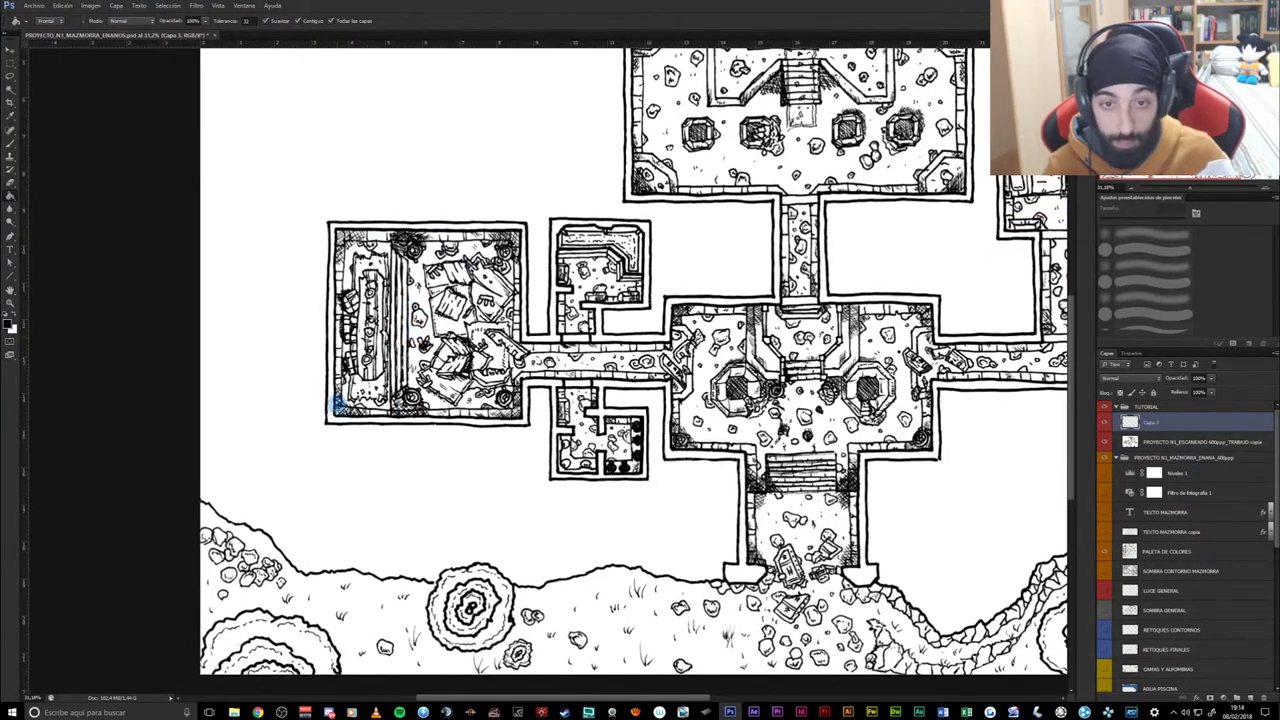
{"action": "mouse_move", "coordinate": [320, 424]}
{"action": "left_mouse_down"}
{"action": "mouse_move", "coordinate": [329, 406]}
{"action": "mouse_move", "coordinate": [311, 361]}
{"action": "left_mouse_up"}
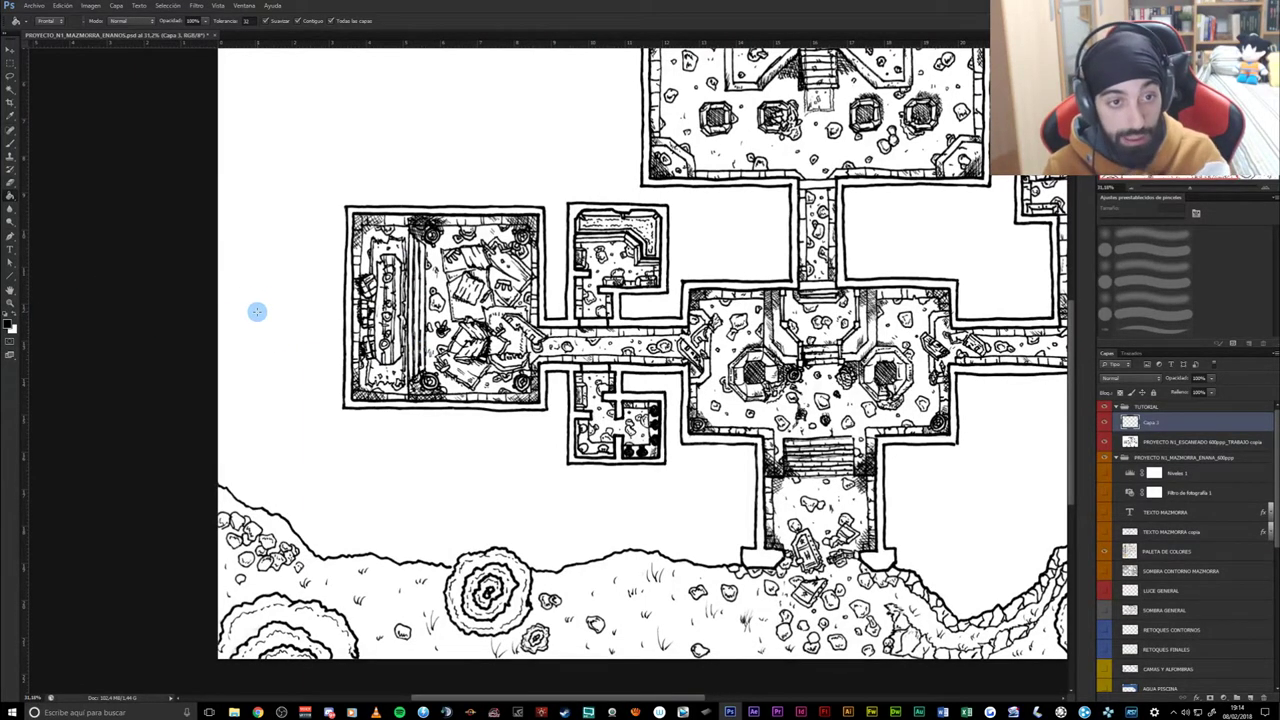
- Draw a text box above the left room and type 'HOLA YOUTUBE ^^'
{"action": "key", "text": "t"}
{"action": "left_click_drag", "start_coordinate": [259, 110], "coordinate": [478, 159]}
{"action": "type", "text": "HOLA YOUTUBE ^^"}
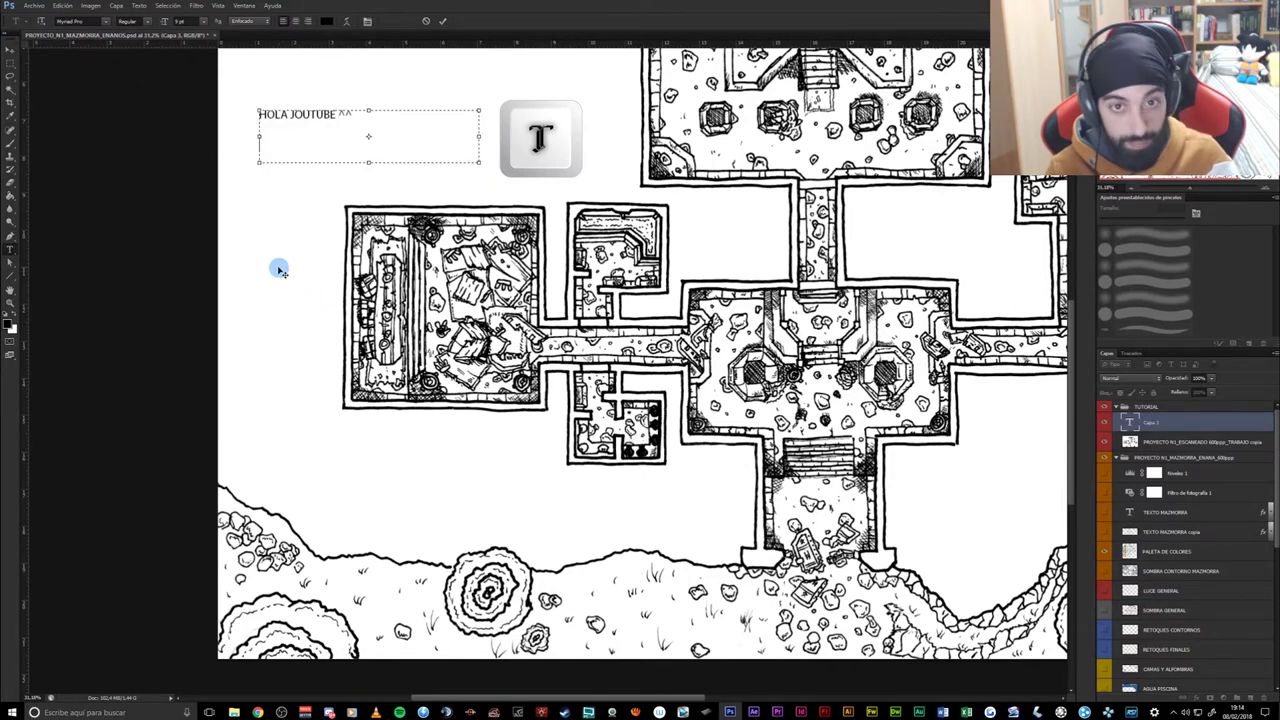
{"action": "left_click", "coordinate": [12, 48]}
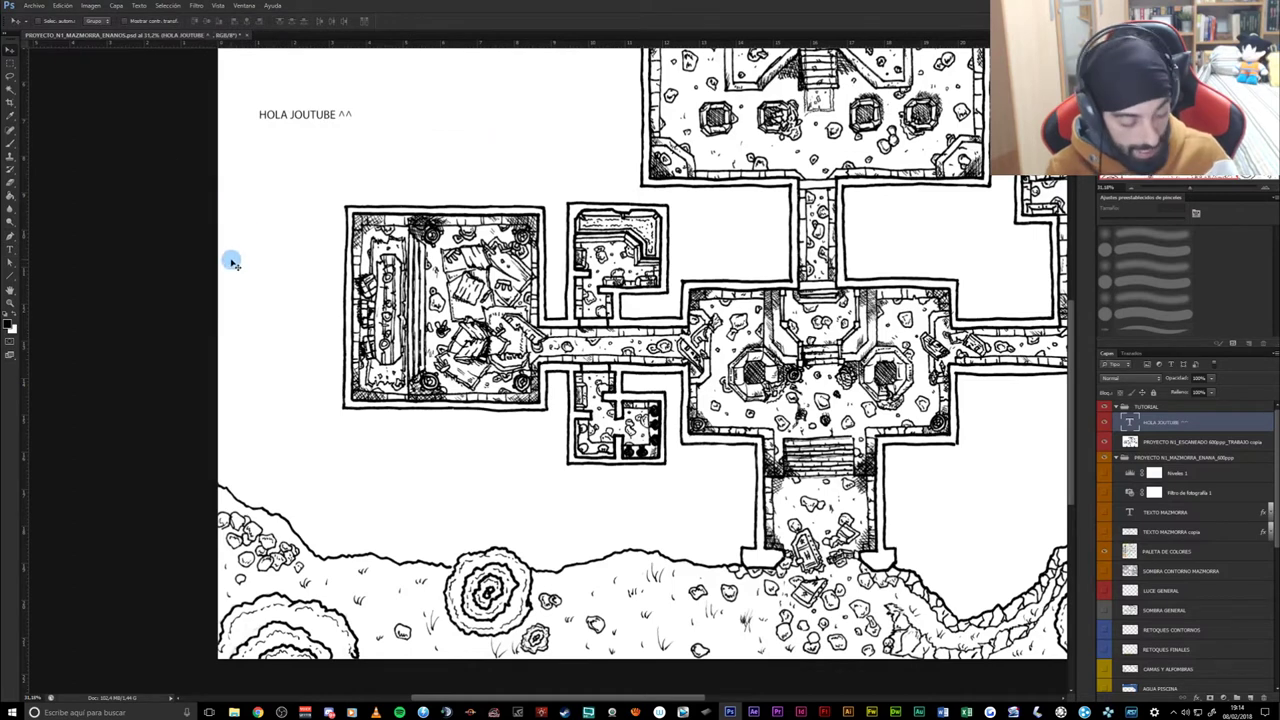
{"action": "key", "text": "b"}
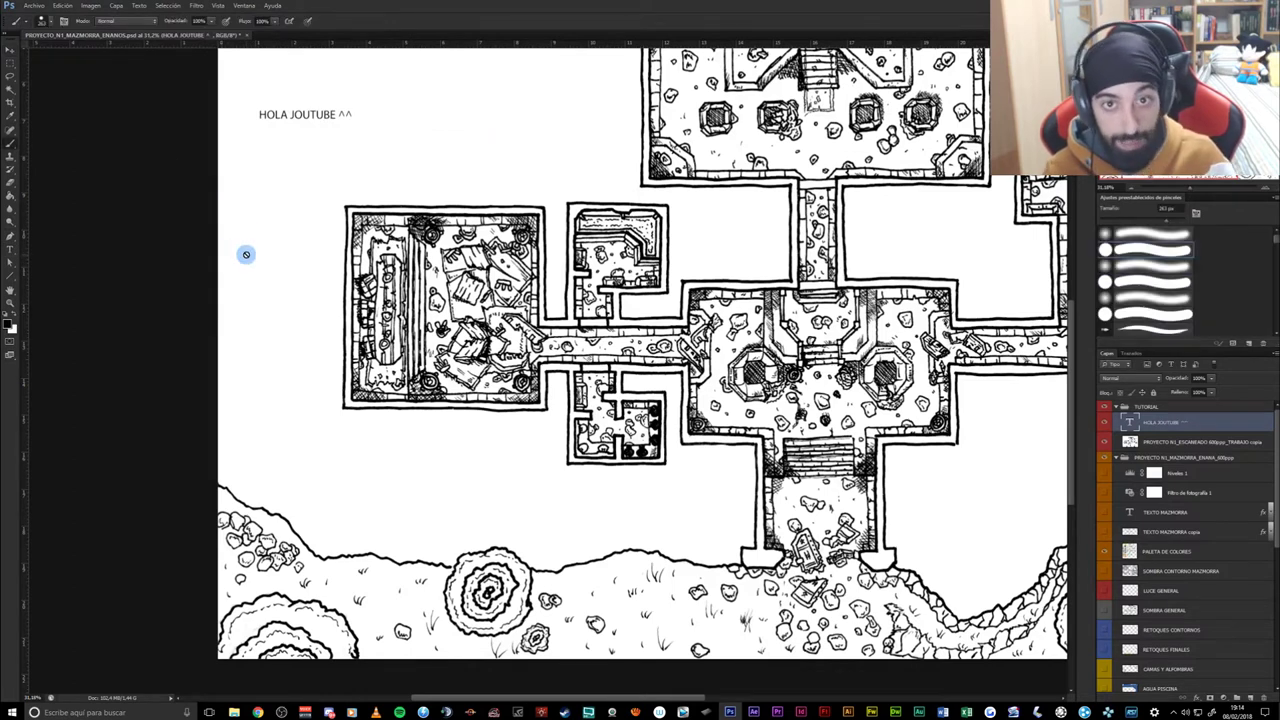
{"action": "left_click", "coordinate": [12, 48]}
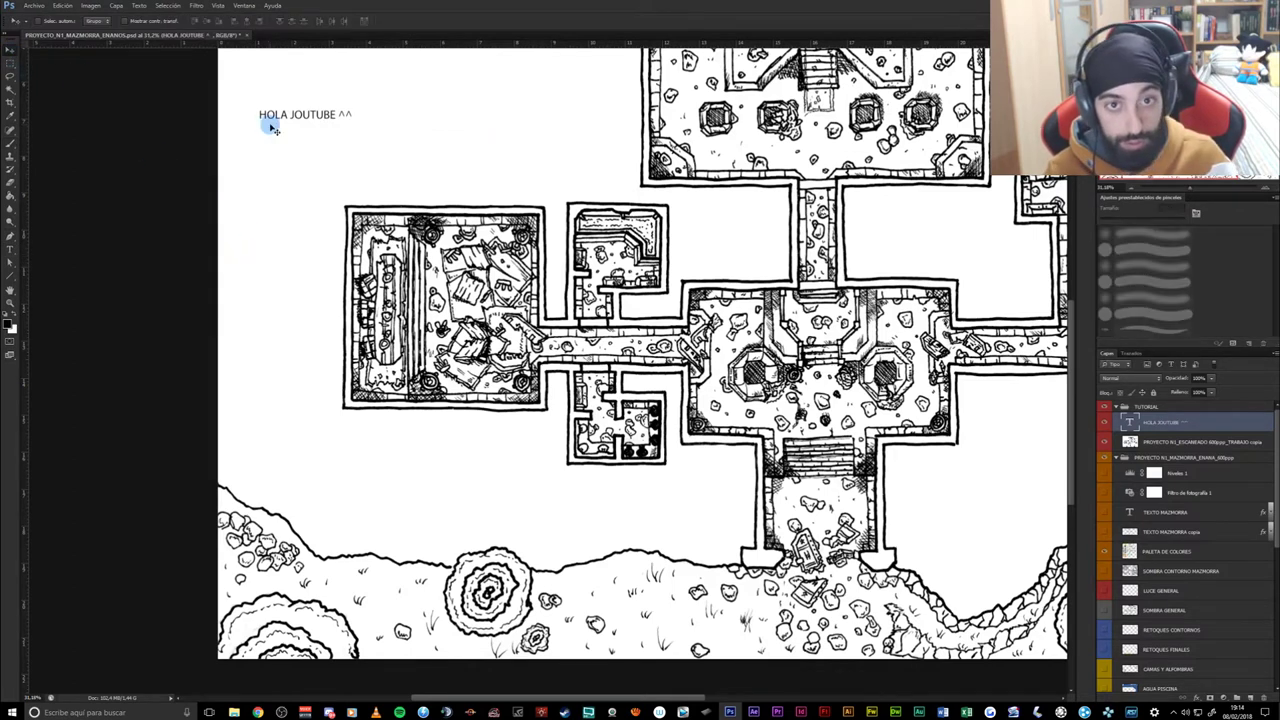
{"action": "key", "text": "ctrl+z"}
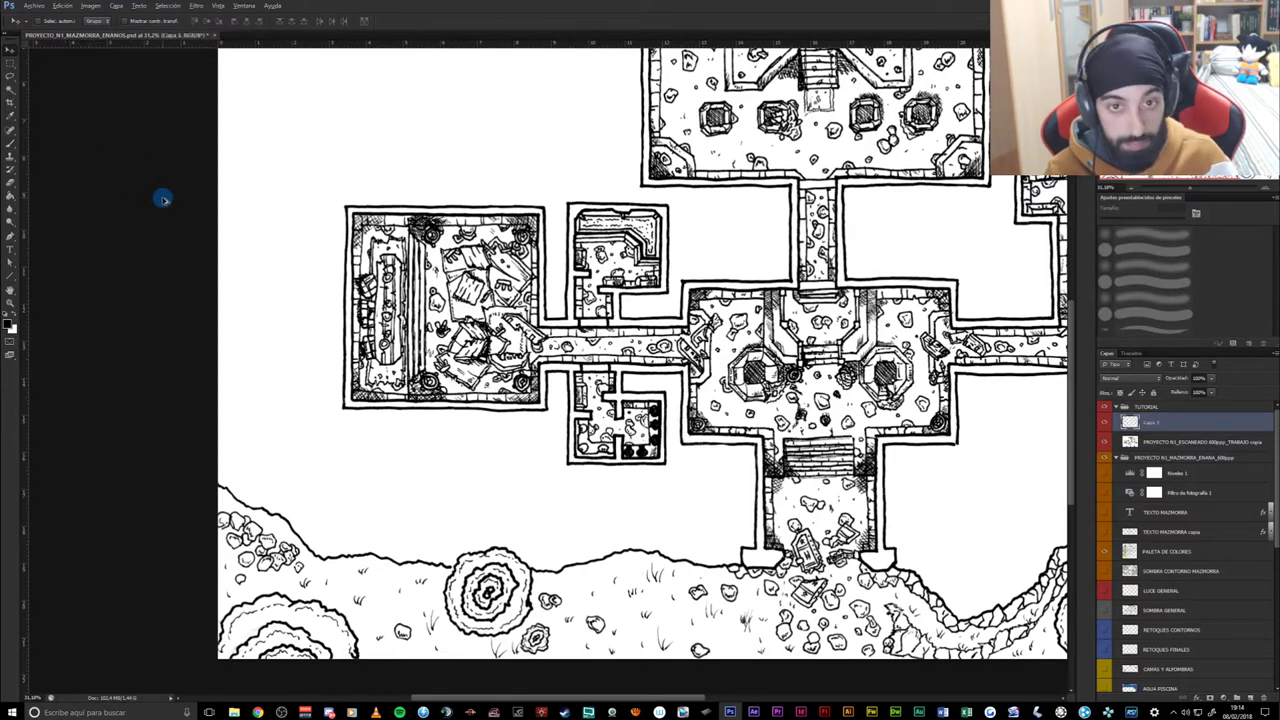
{"action": "key", "text": "m"}
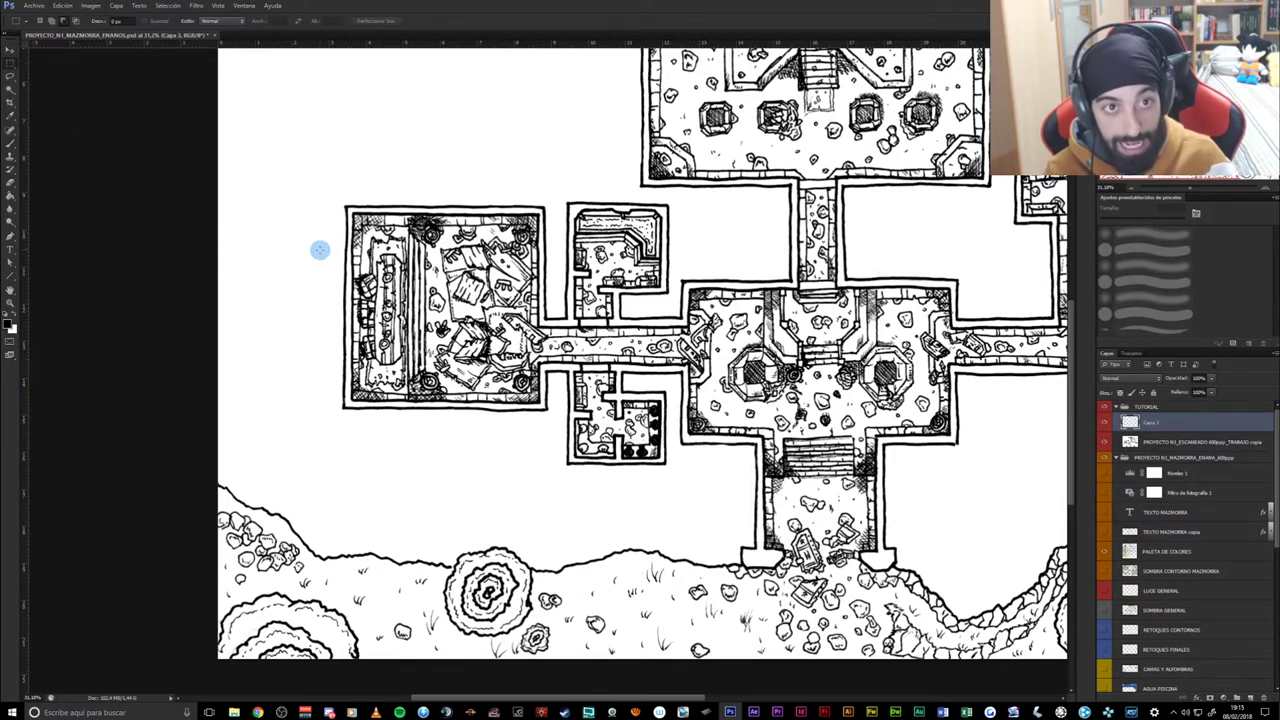
{"action": "left_click_drag", "start_coordinate": [274, 115], "coordinate": [418, 177]}
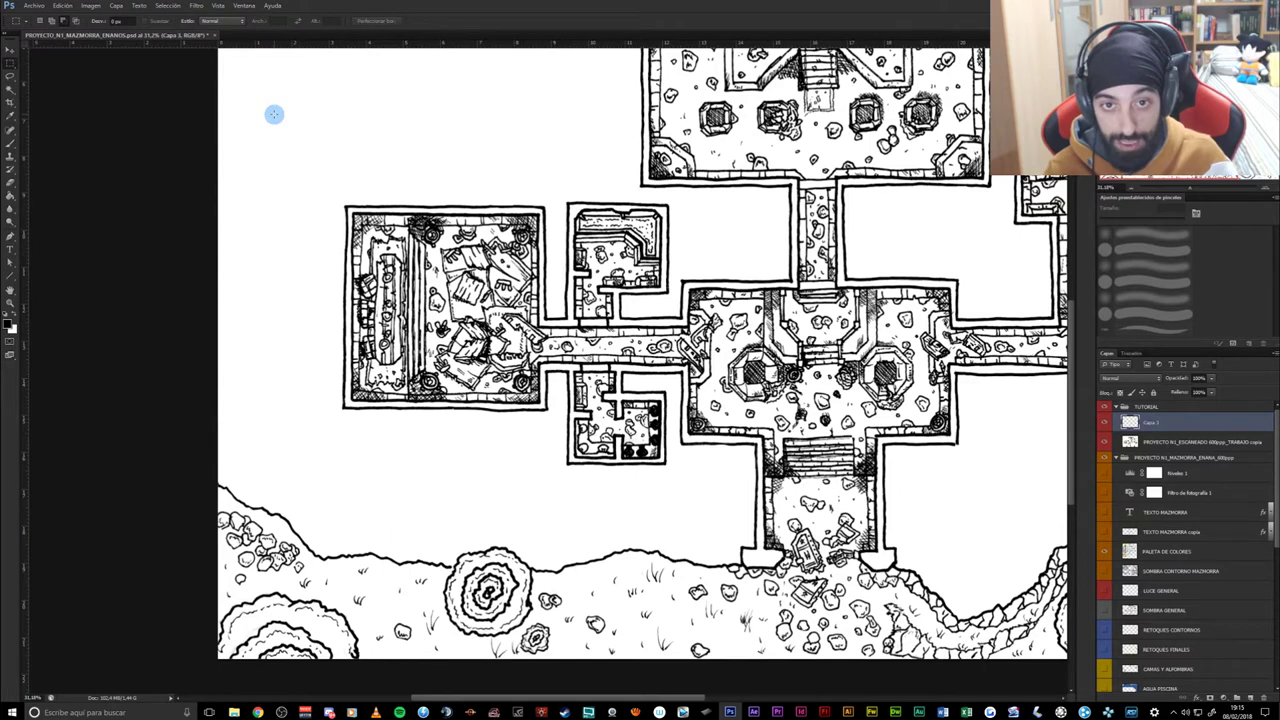
{"action": "left_click", "coordinate": [263, 220]}
{"action": "left_click_drag", "start_coordinate": [308, 97], "coordinate": [440, 169]}
{"action": "left_click", "coordinate": [386, 206]}
{"action": "left_click_drag", "start_coordinate": [277, 111], "coordinate": [440, 189]}
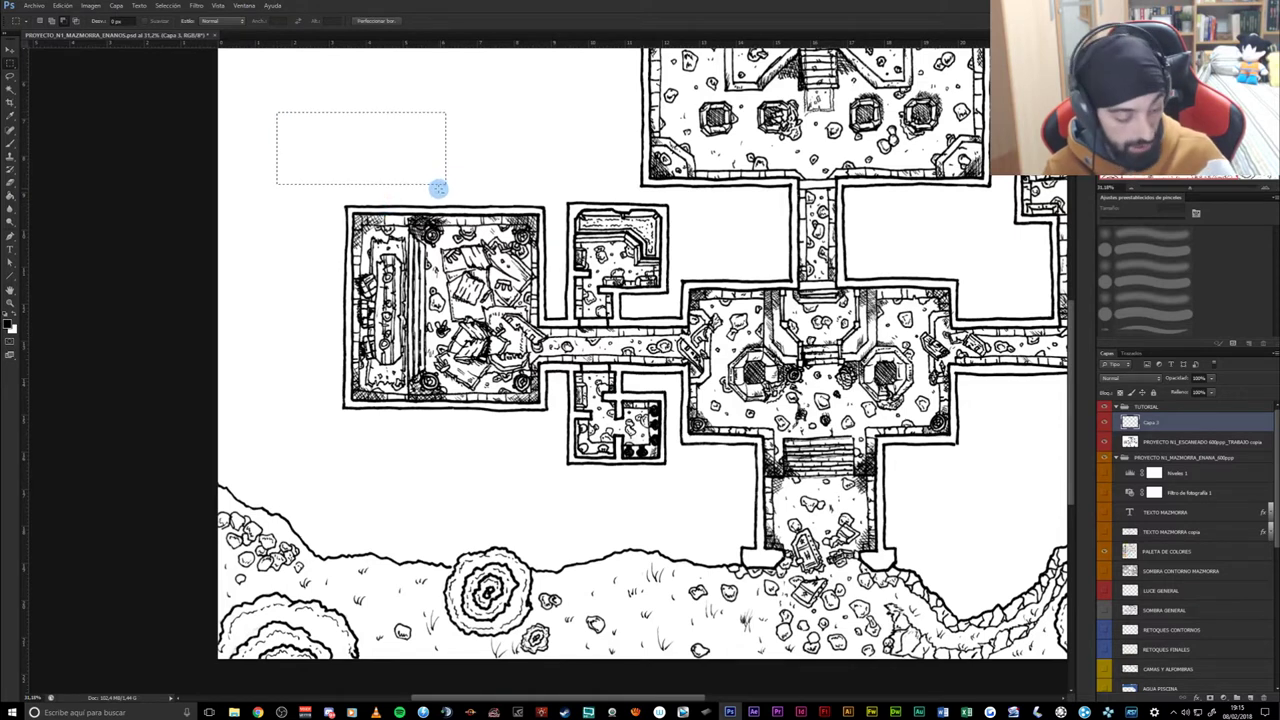
{"action": "left_click", "coordinate": [437, 190]}
{"action": "key", "text": "ctrl+d"}
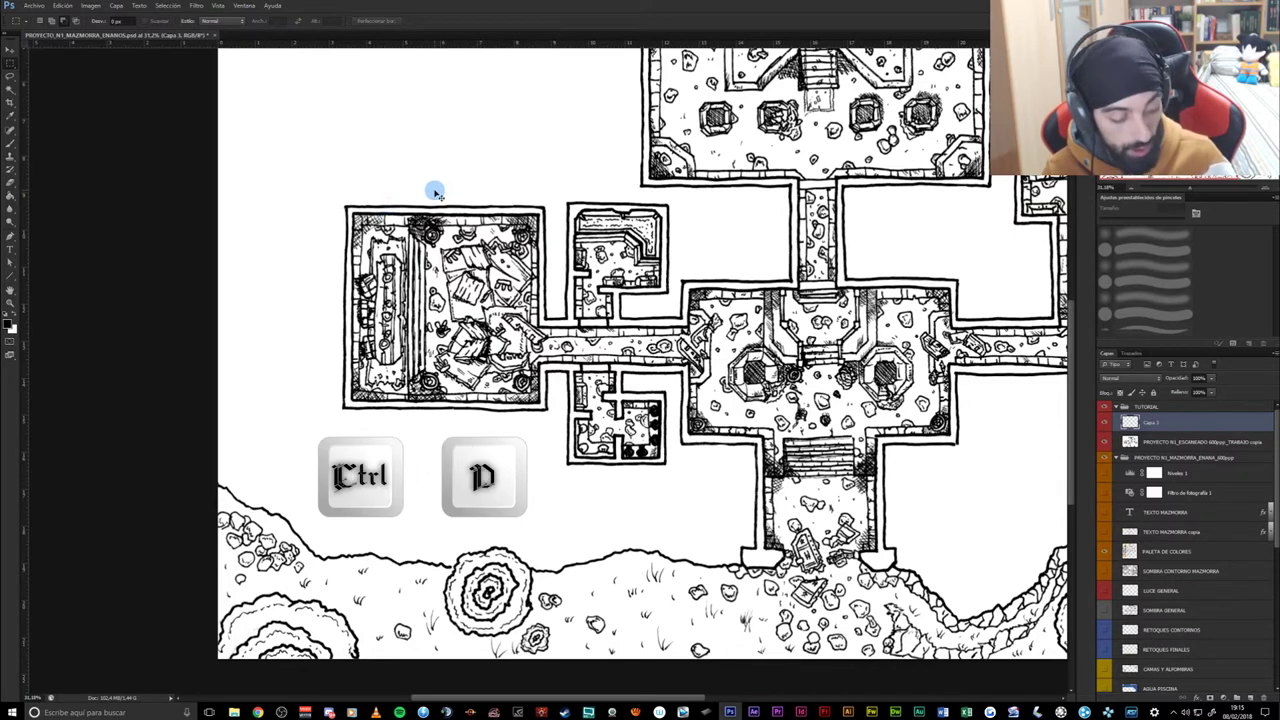
{"action": "left_click_drag", "start_coordinate": [349, 140], "coordinate": [549, 285]}
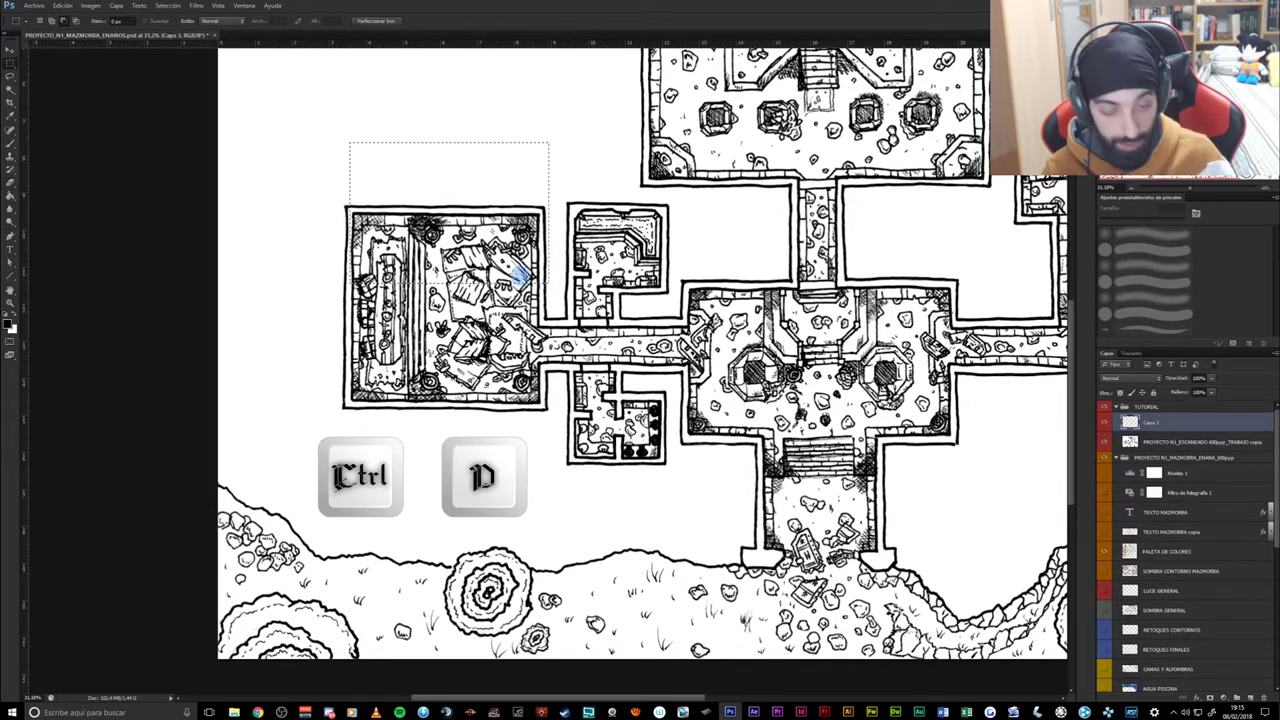
{"action": "left_click", "coordinate": [450, 255]}
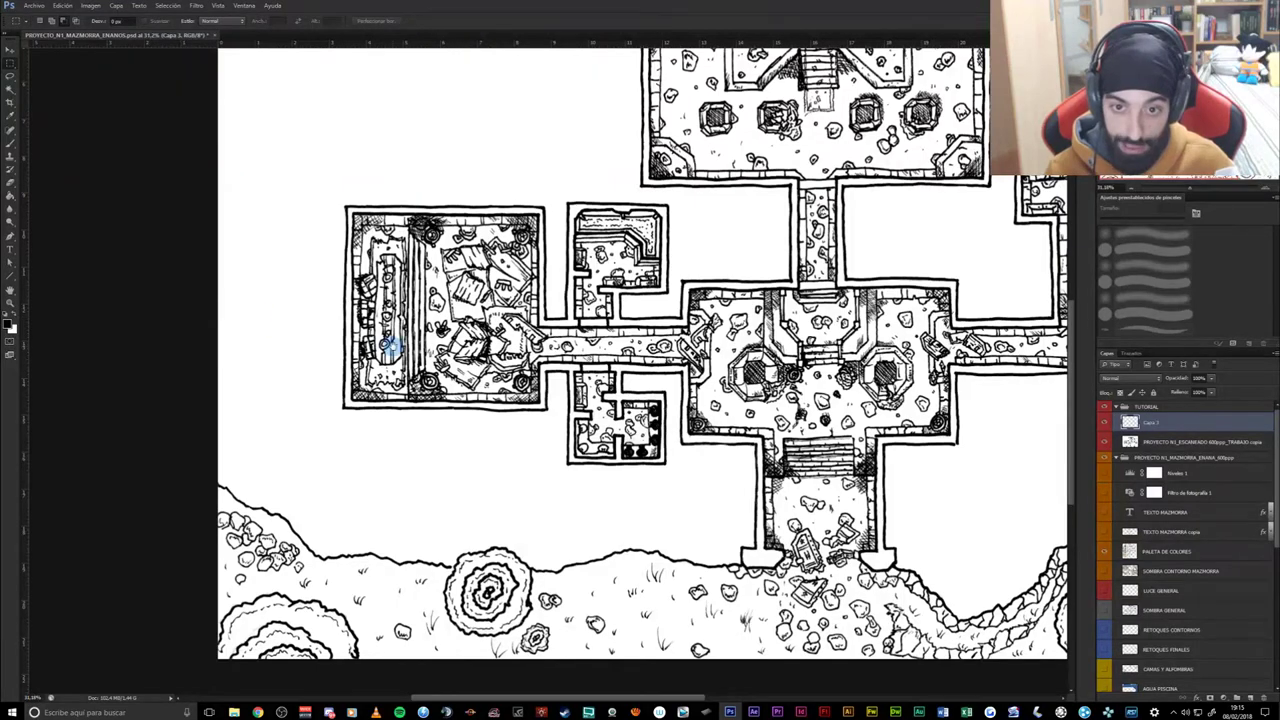
- Turn on the PALETA DE COLORES layer so the palette legend shows top-left
{"action": "scroll", "coordinate": [393, 345], "scroll_direction": "up", "scroll_amount": 2}
{"action": "scroll", "coordinate": [420, 338], "scroll_direction": "right", "scroll_amount": 2}
{"action": "scroll", "coordinate": [447, 331], "scroll_direction": "up", "scroll_amount": 1}
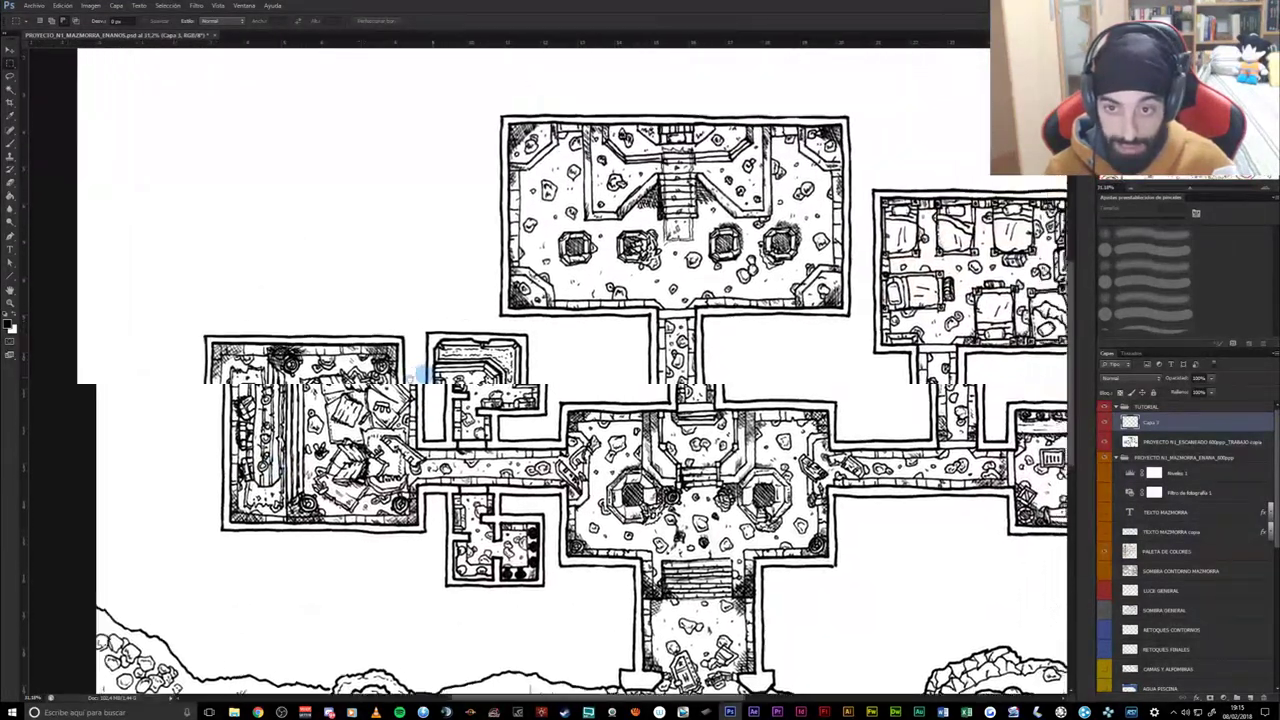
{"action": "scroll", "coordinate": [465, 440], "scroll_direction": "down", "scroll_amount": 1}
{"action": "scroll", "coordinate": [476, 449], "scroll_direction": "down", "scroll_amount": 1}
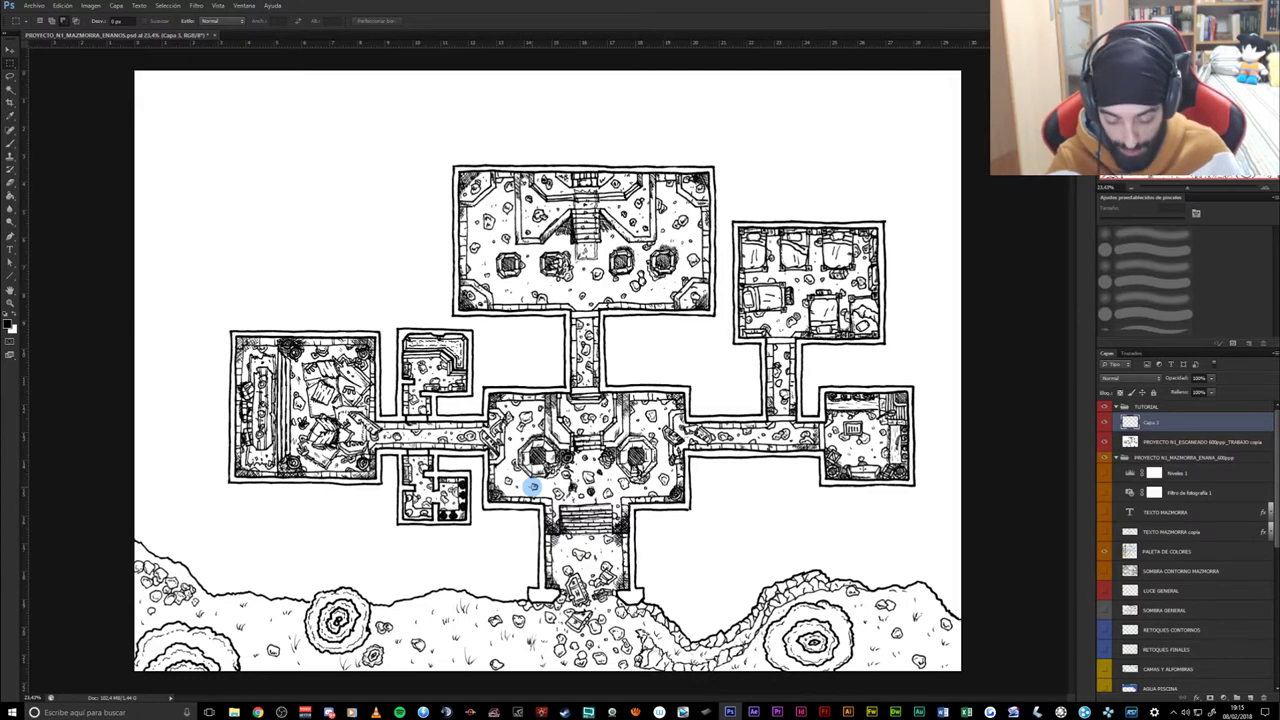
{"action": "scroll", "coordinate": [517, 487], "scroll_direction": "up", "scroll_amount": 2}
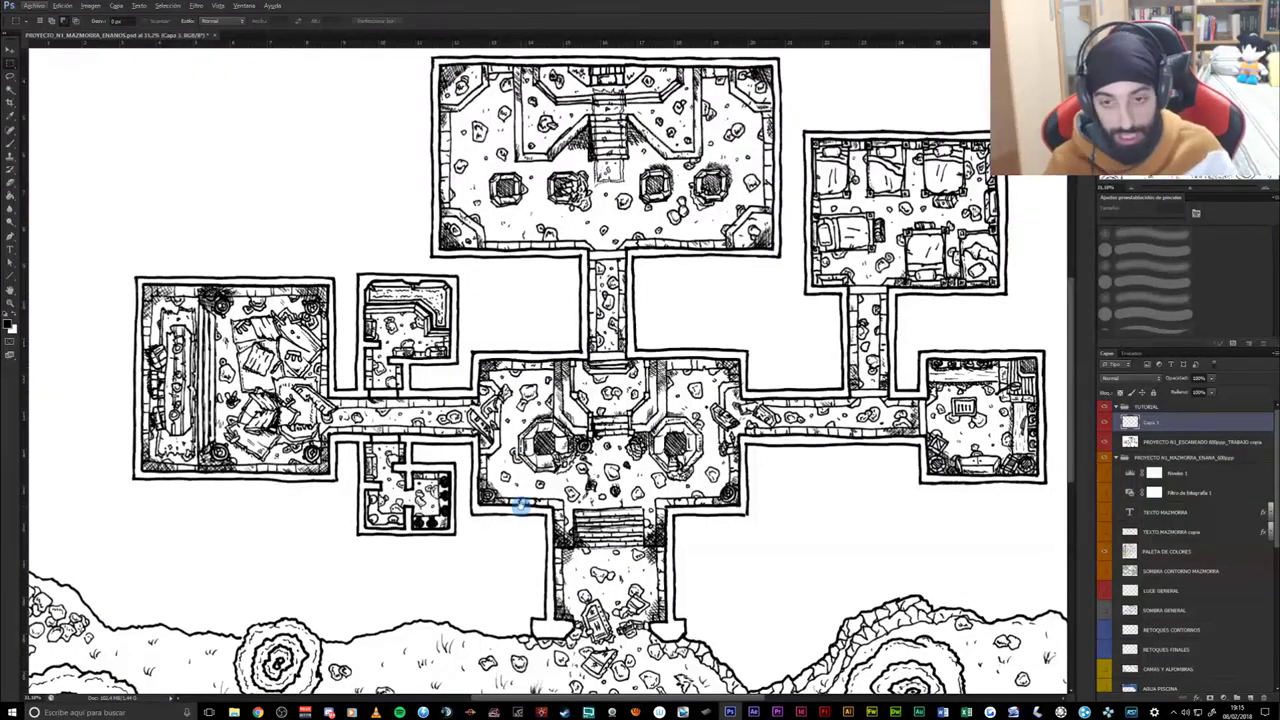
{"action": "scroll", "coordinate": [505, 390], "scroll_direction": "down", "scroll_amount": 1}
{"action": "scroll", "coordinate": [510, 380], "scroll_direction": "up", "scroll_amount": 1}
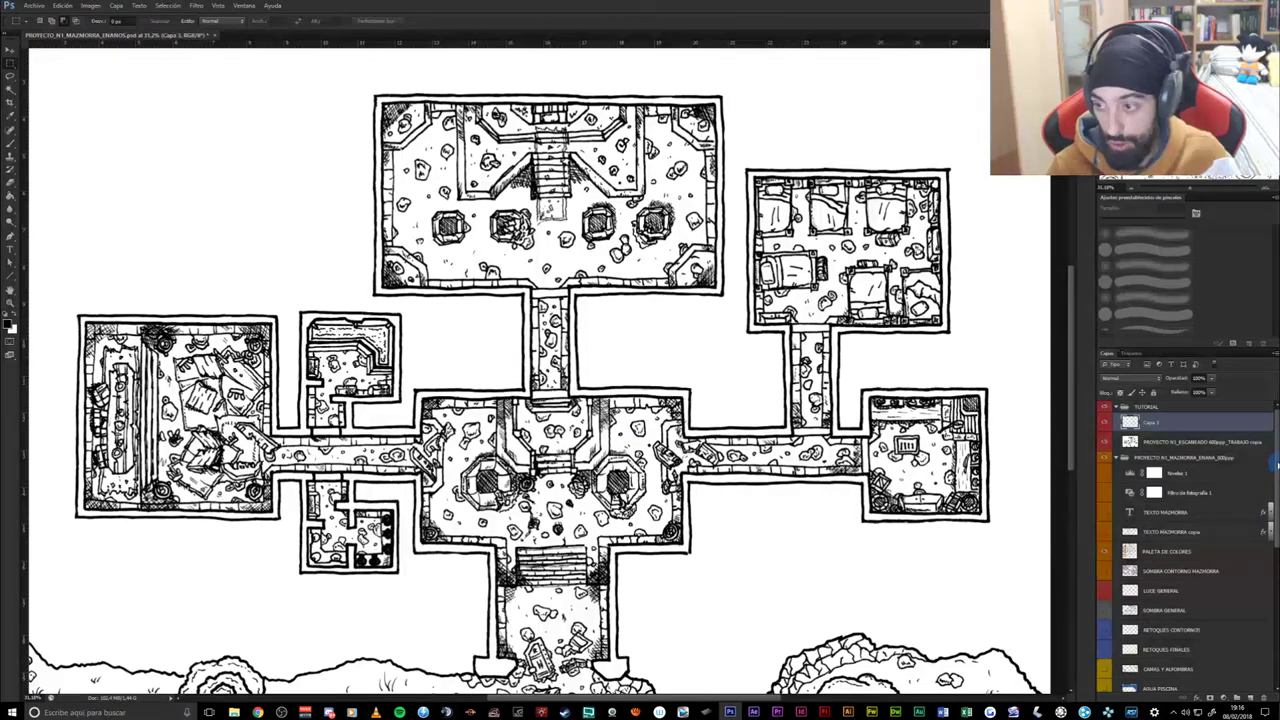
{"action": "left_click_drag", "start_coordinate": [446, 490], "coordinate": [455, 452]}
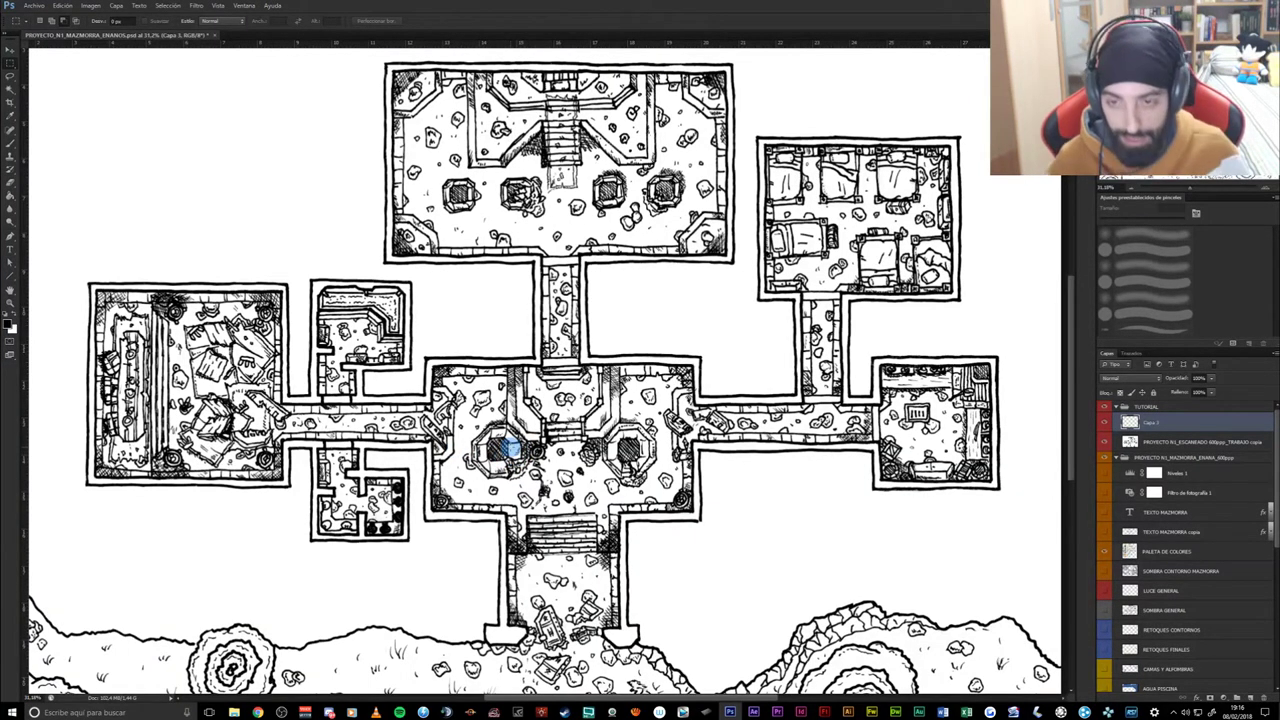
{"action": "left_click_drag", "start_coordinate": [529, 443], "coordinate": [655, 555]}
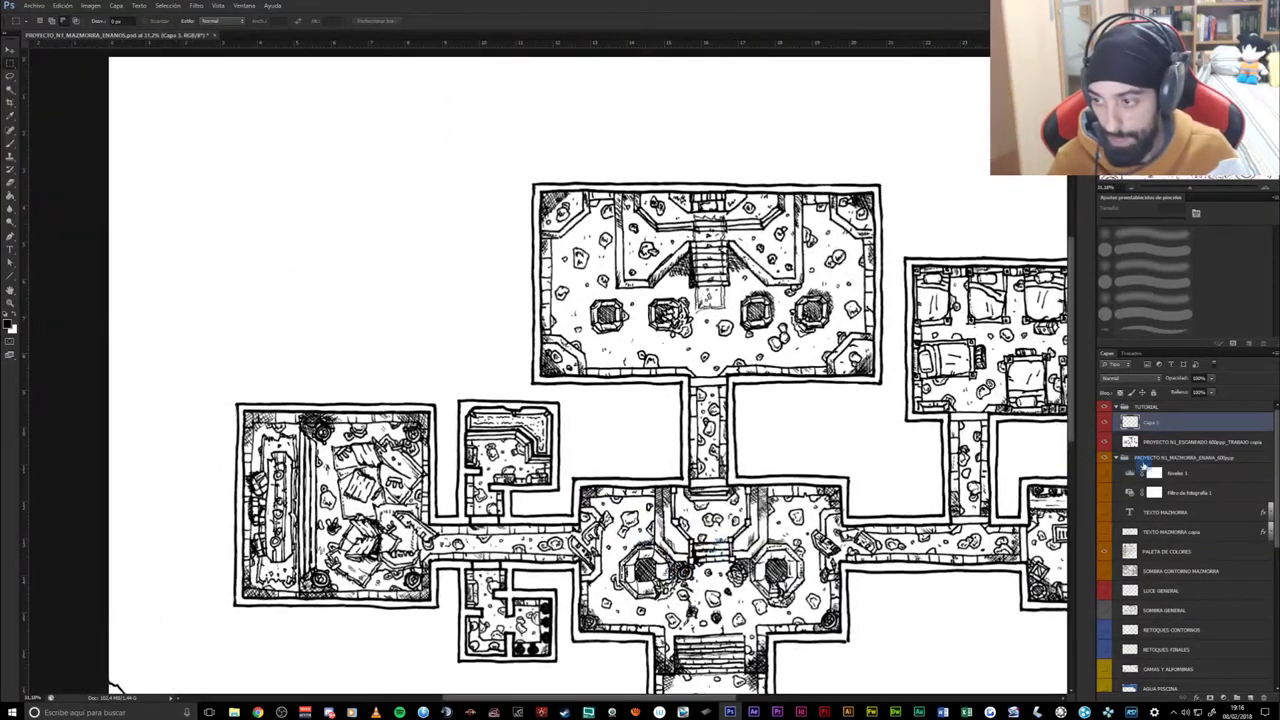
{"action": "left_click", "coordinate": [1104, 422]}
{"action": "left_click", "coordinate": [1104, 442]}
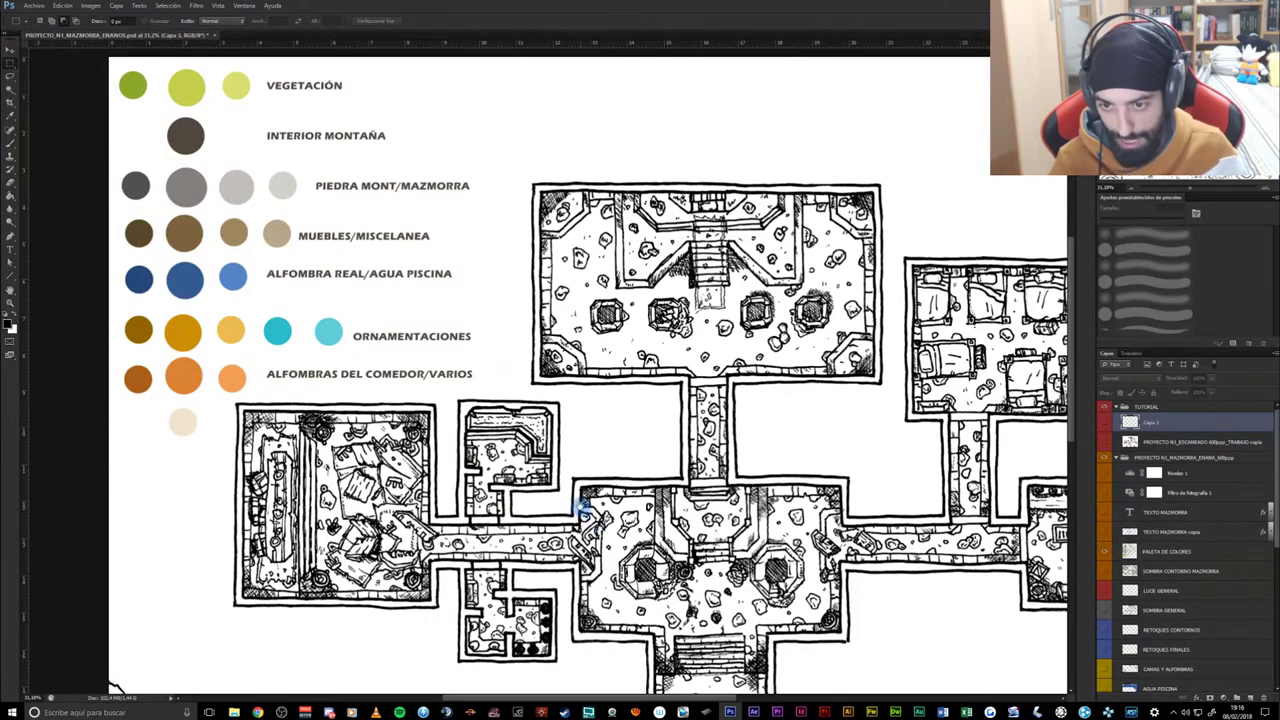
- Bring the top of the colour palette into view and pick the Eyedropper tool
{"action": "scroll", "coordinate": [590, 520], "scroll_direction": "down", "scroll_amount": 1}
{"action": "scroll", "coordinate": [594, 540], "scroll_direction": "up", "scroll_amount": 1}
{"action": "left_click_drag", "start_coordinate": [592, 547], "coordinate": [526, 355]}
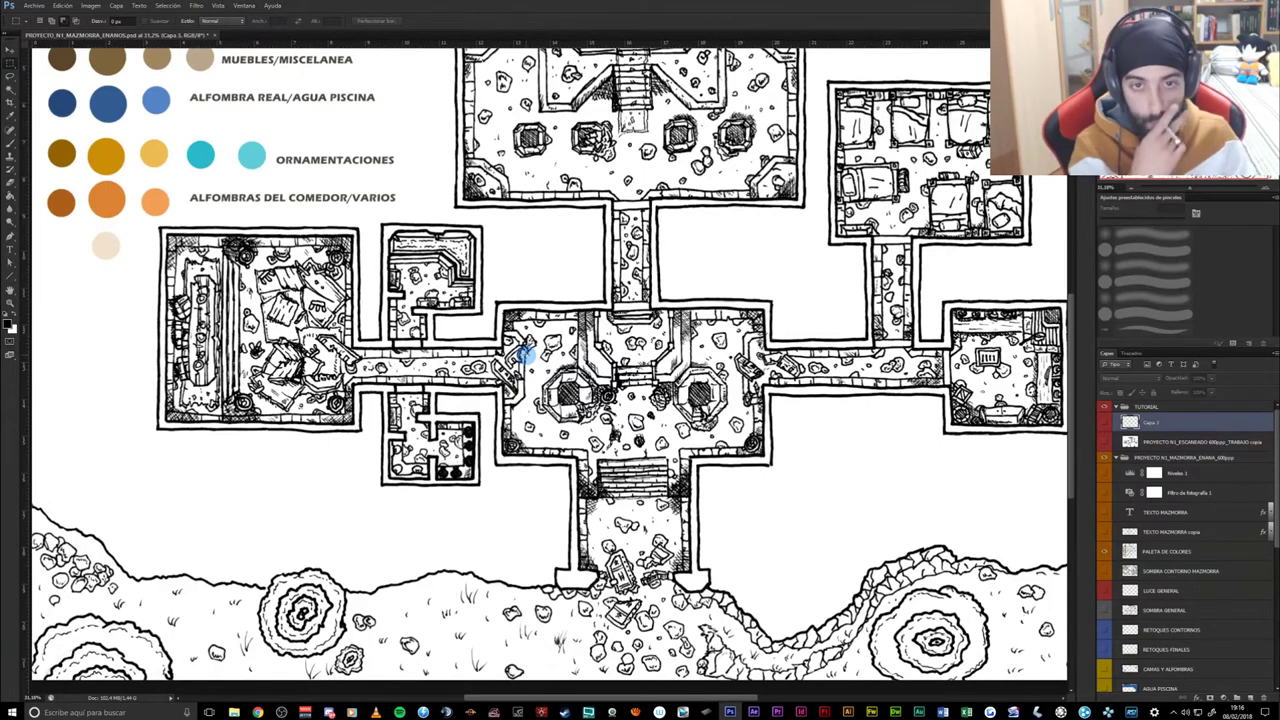
{"action": "left_click_drag", "start_coordinate": [84, 128], "coordinate": [214, 244]}
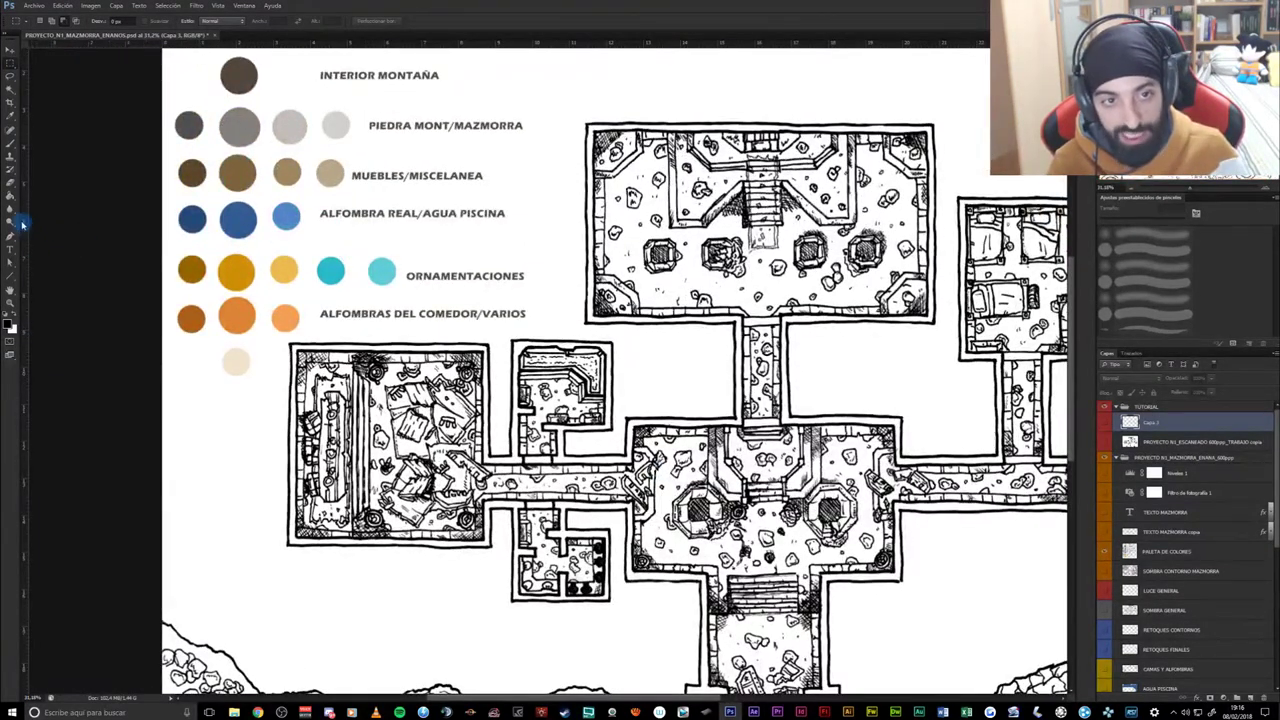
{"action": "left_click", "coordinate": [11, 116]}
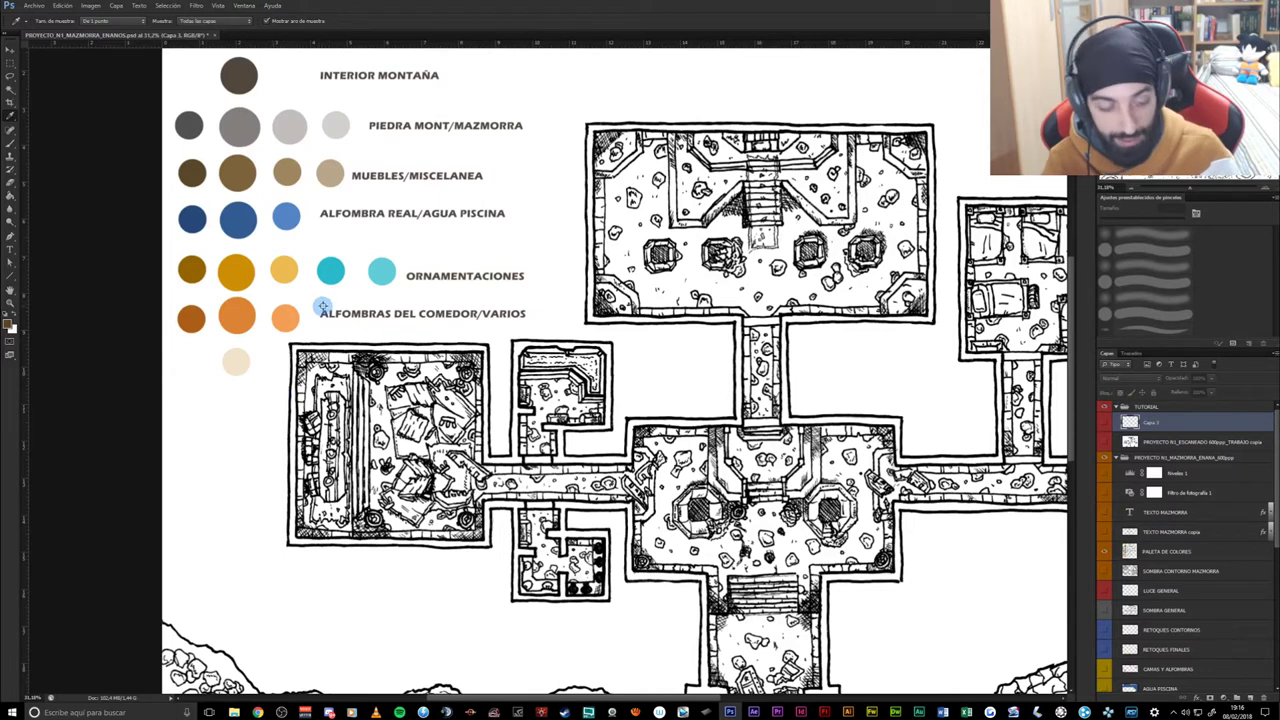
- Sample a brown from the MUEBLES/MISCELANEA palette row as the foreground colour
{"action": "key", "text": "alt"}
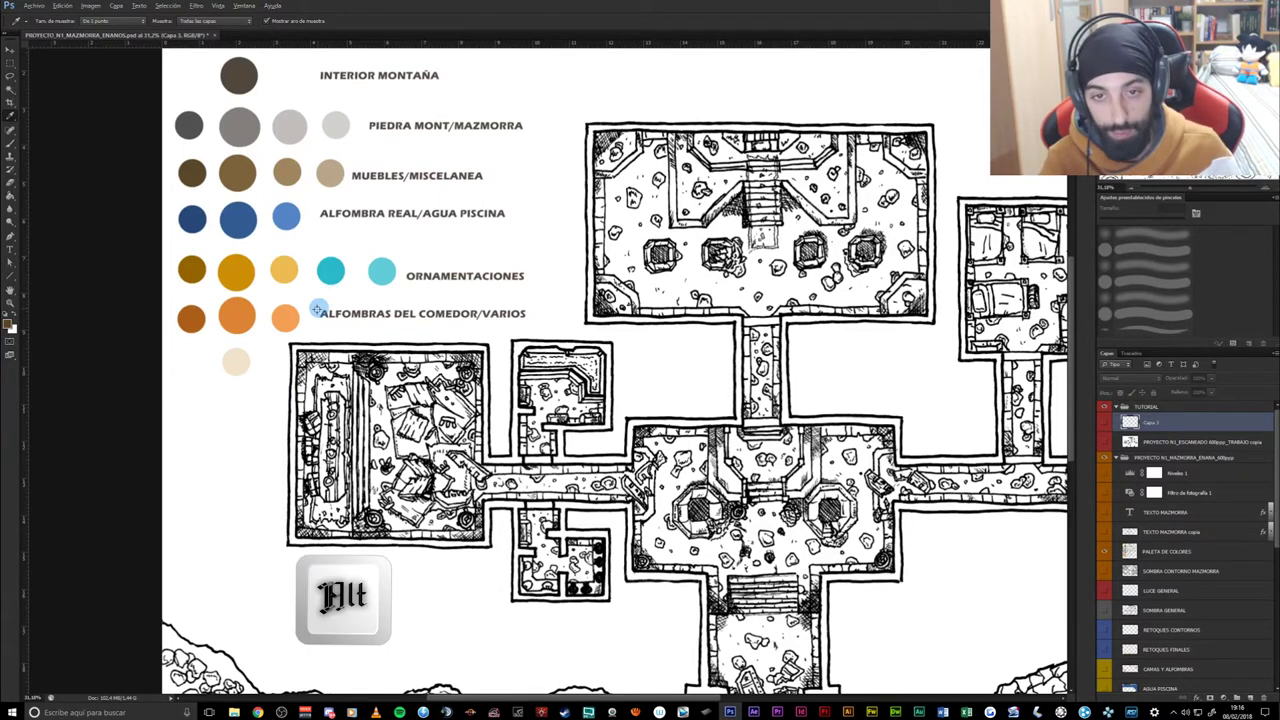
{"action": "left_click", "coordinate": [283, 270]}
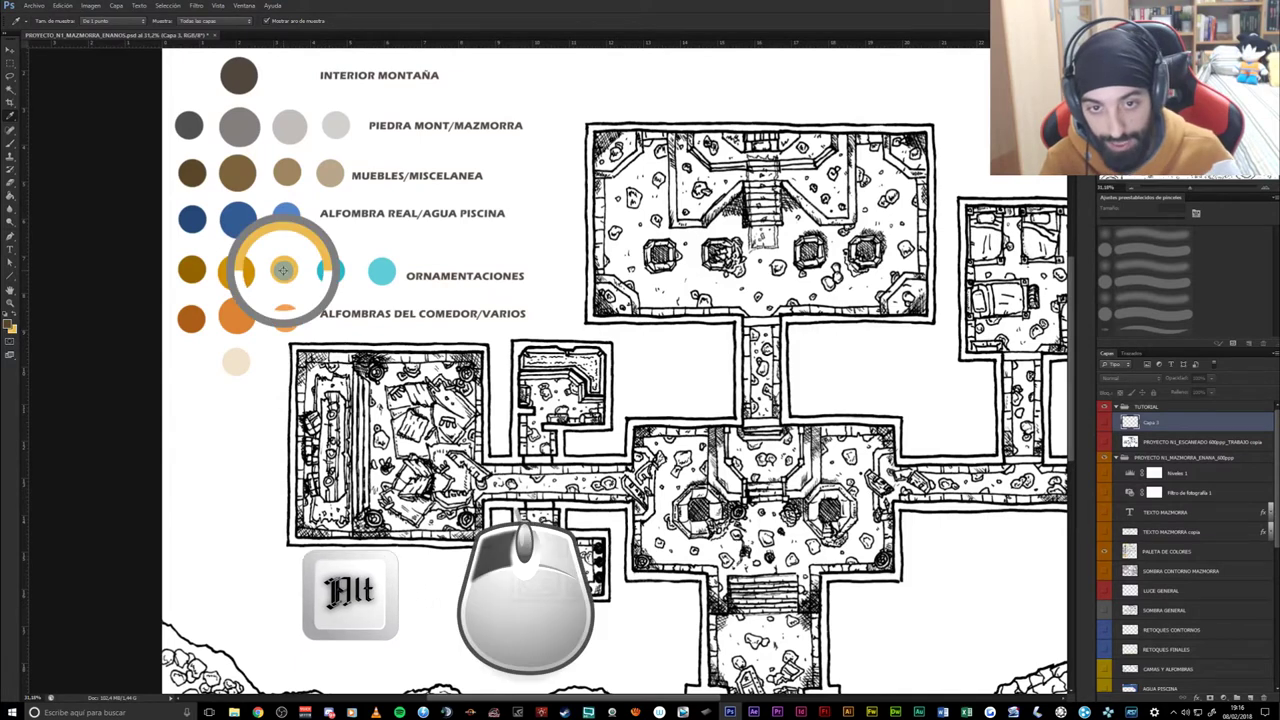
{"action": "left_click_drag", "start_coordinate": [283, 270], "coordinate": [270, 257]}
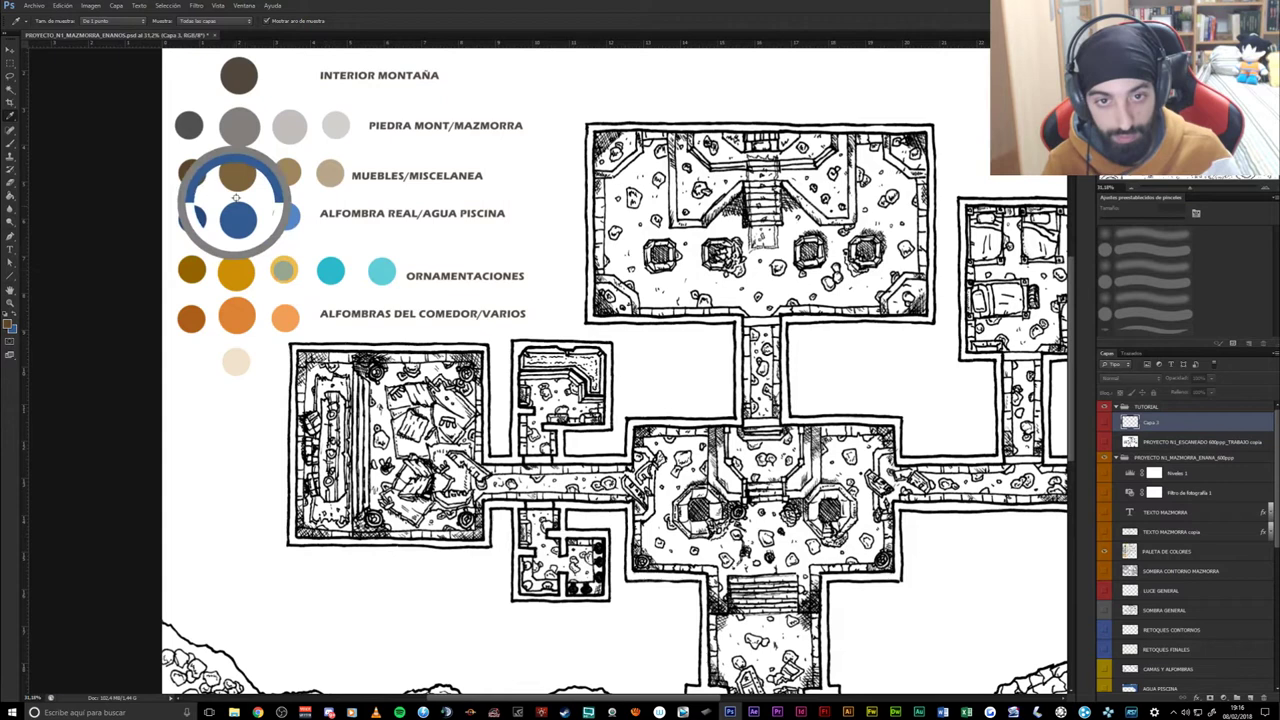
{"action": "mouse_move", "coordinate": [270, 257]}
{"action": "left_mouse_down"}
{"action": "mouse_move", "coordinate": [597, 197]}
{"action": "mouse_move", "coordinate": [595, 152]}
{"action": "mouse_move", "coordinate": [239, 172]}
{"action": "left_mouse_up"}
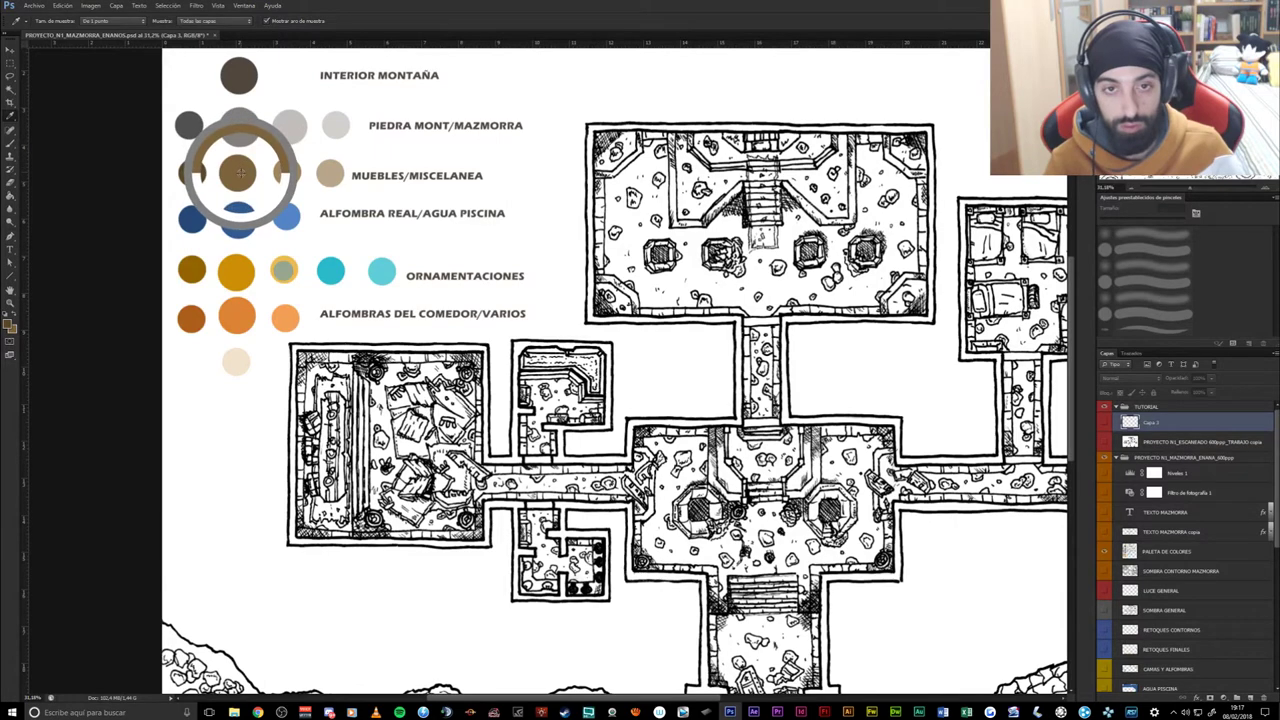
{"action": "left_click_drag", "start_coordinate": [239, 172], "coordinate": [243, 146]}
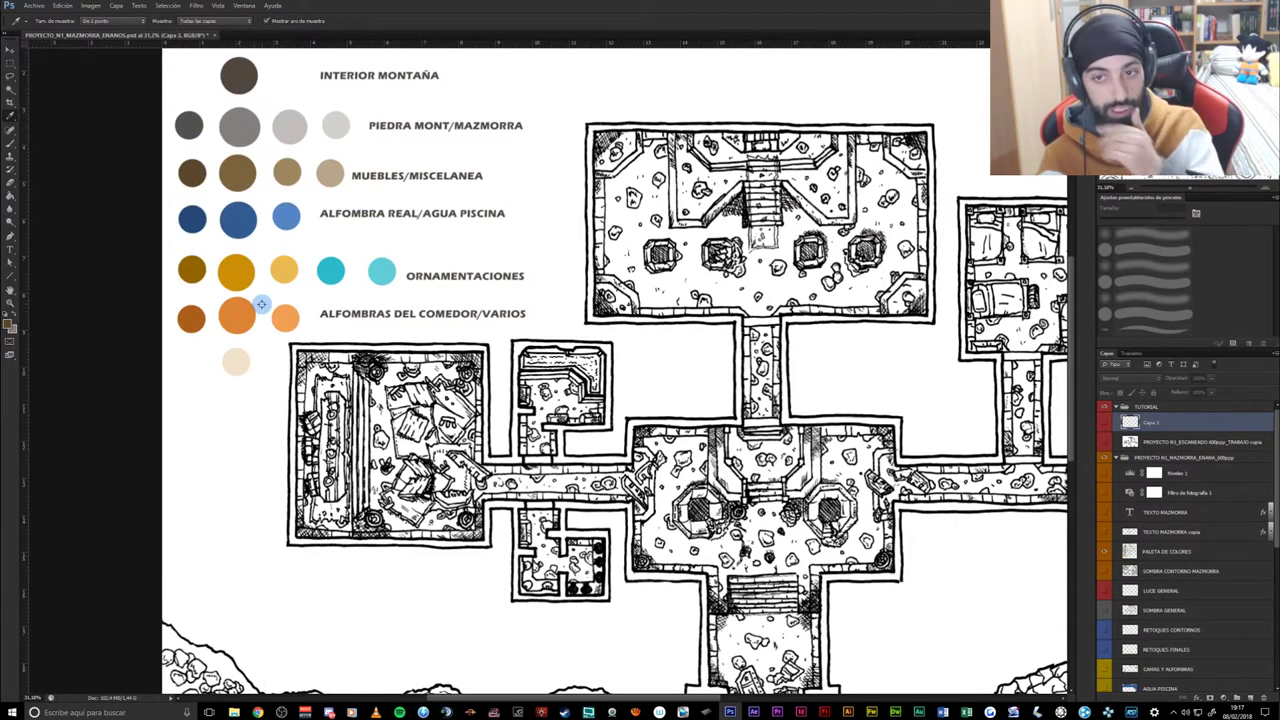
{"action": "mouse_move", "coordinate": [397, 449]}
{"action": "left_mouse_down"}
{"action": "mouse_move", "coordinate": [447, 497]}
{"action": "mouse_move", "coordinate": [350, 409]}
{"action": "left_mouse_up"}
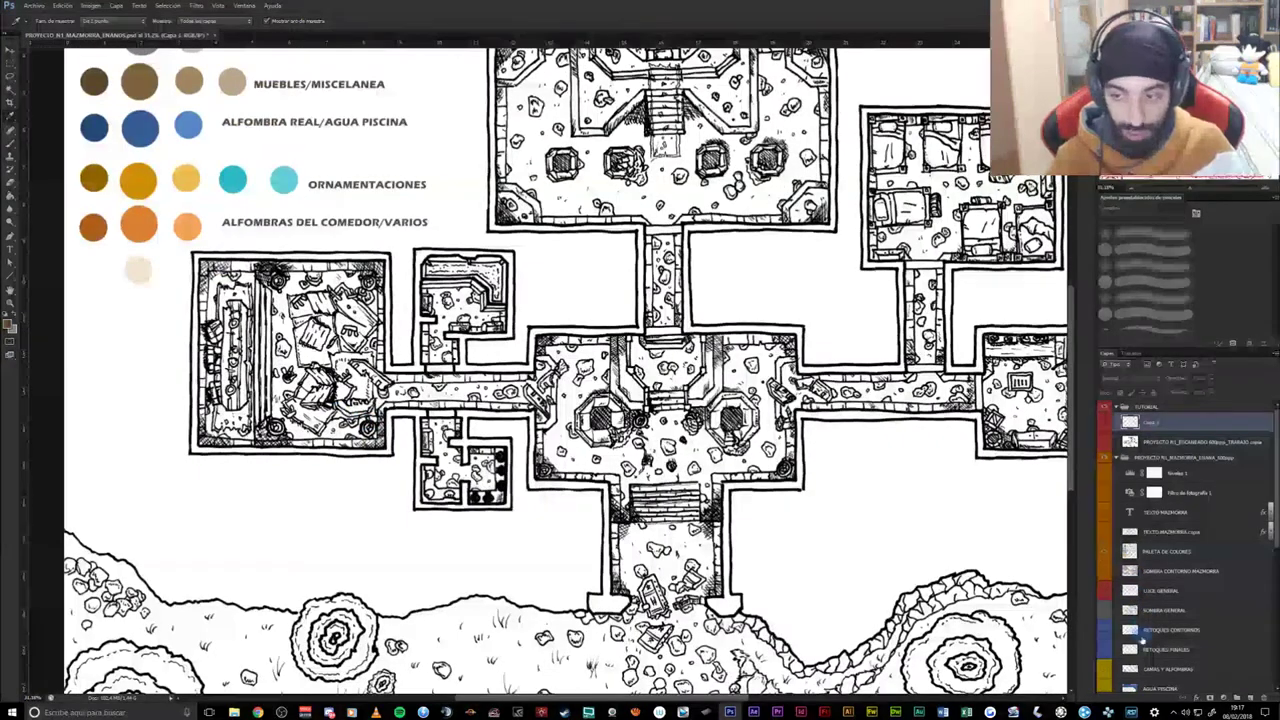
{"action": "left_click_drag", "start_coordinate": [271, 363], "coordinate": [341, 489]}
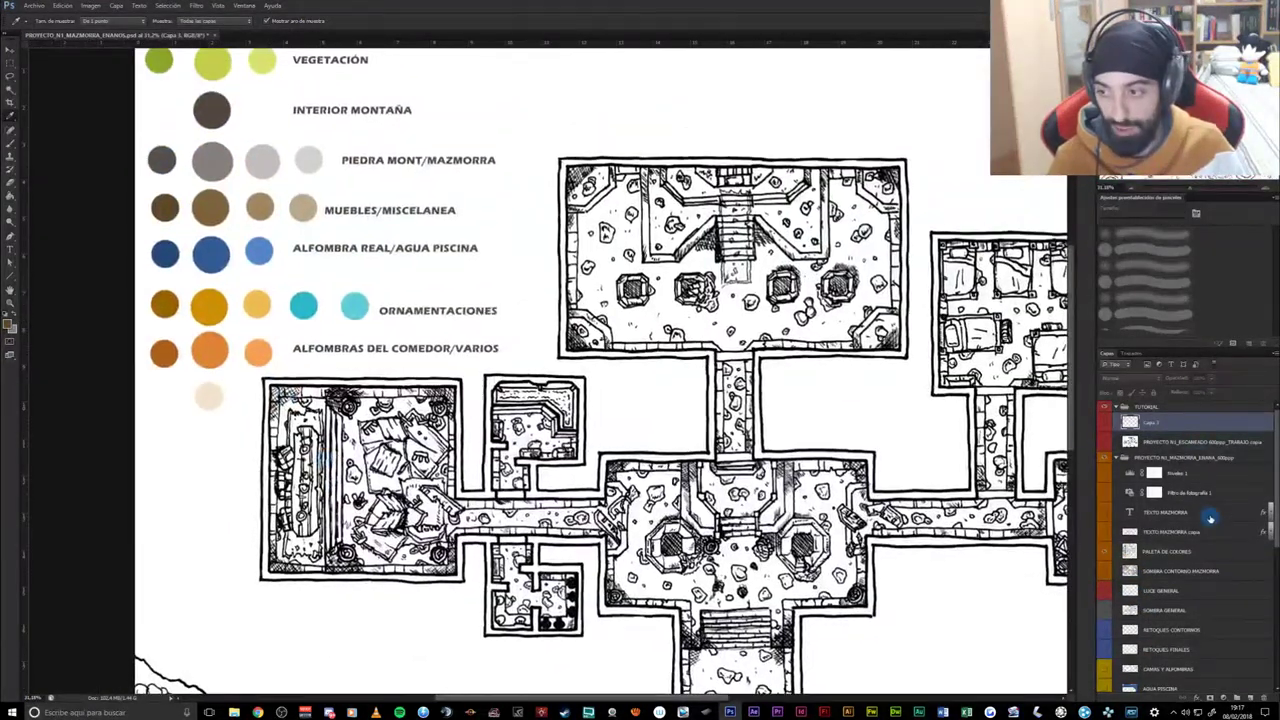
- Move the PALETA DE COLORES layer to the top of the stack and select Capa 3
{"action": "left_click", "coordinate": [1145, 555]}
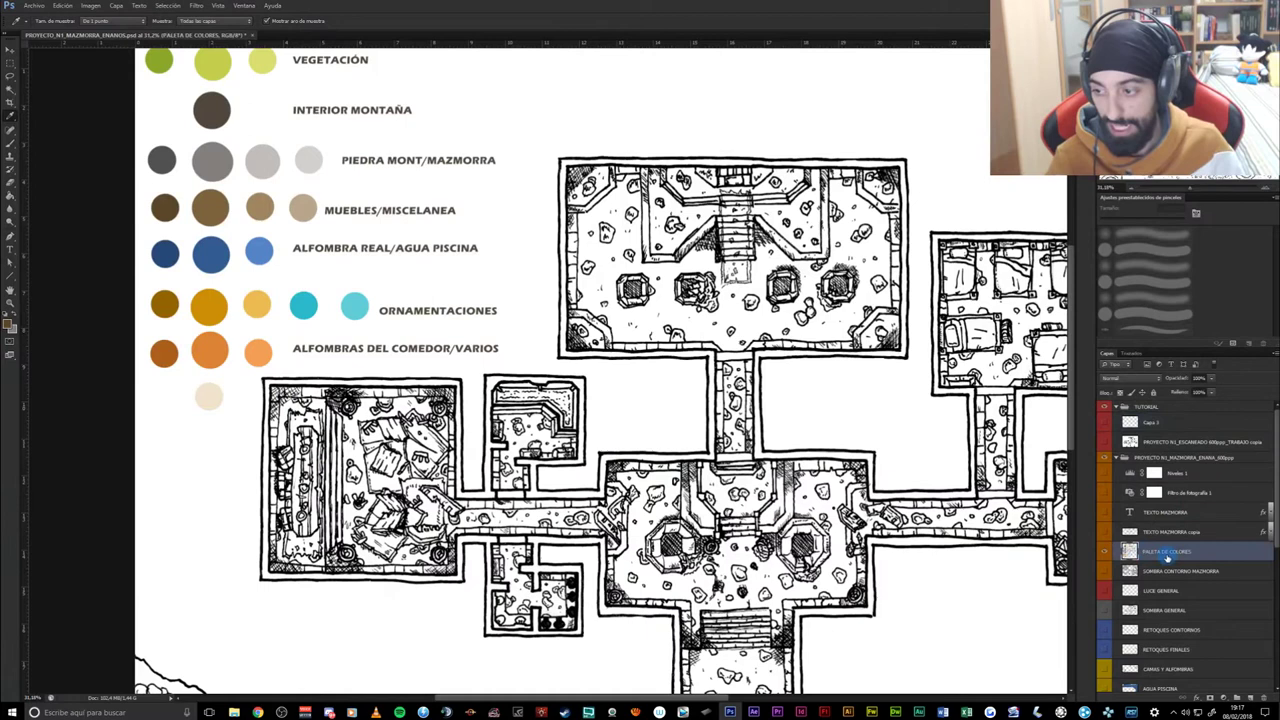
{"action": "left_click_drag", "start_coordinate": [1165, 552], "coordinate": [1145, 402]}
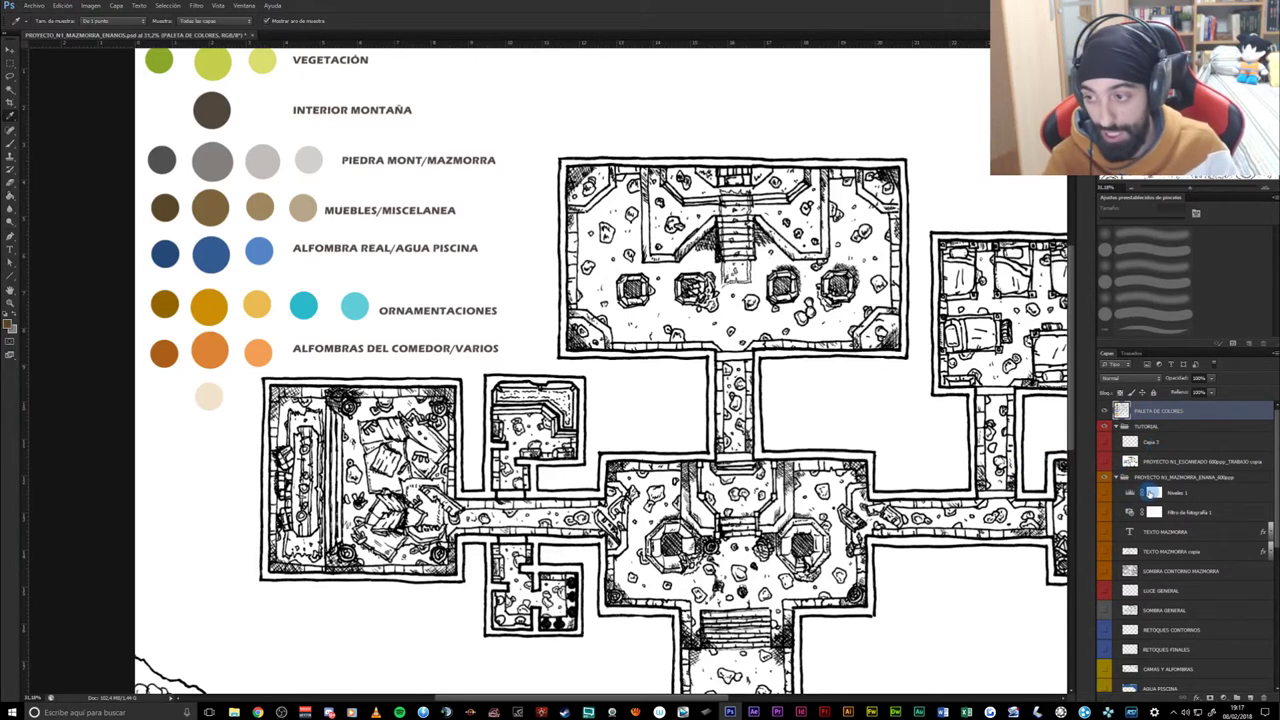
{"action": "left_click", "coordinate": [1166, 444]}
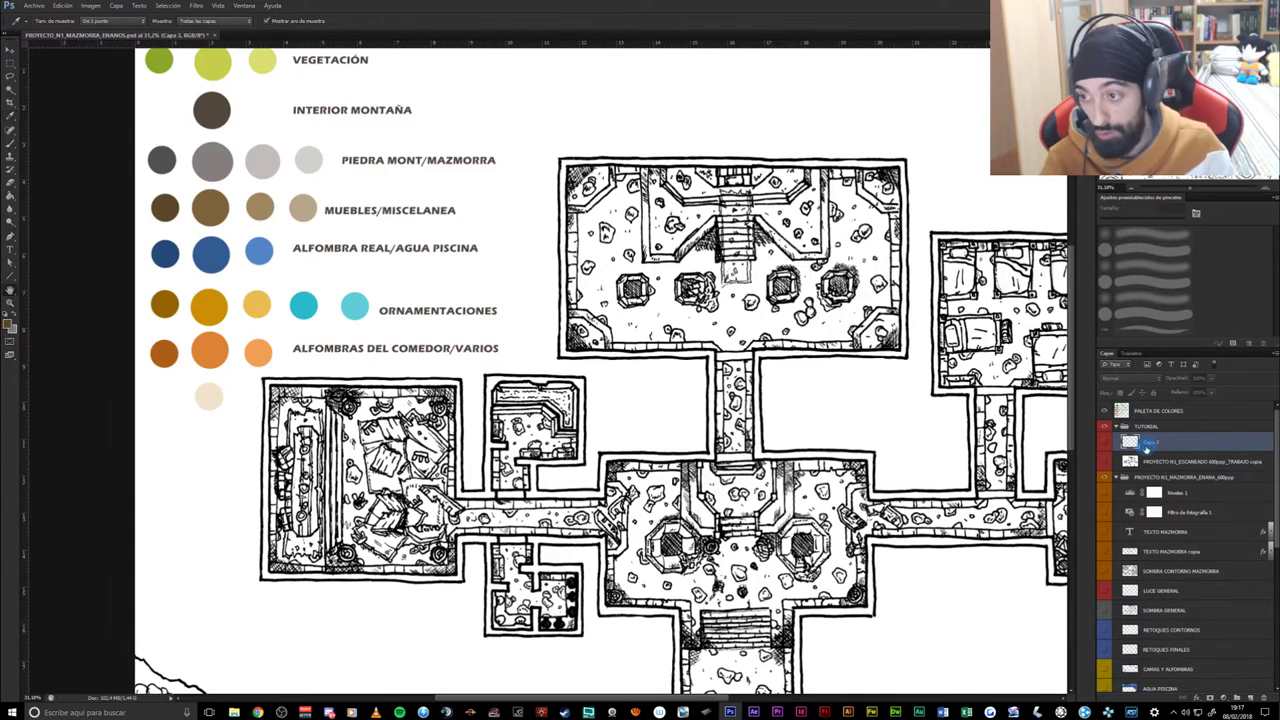
{"action": "double_click", "coordinate": [1147, 449]}
{"action": "left_click", "coordinate": [438, 428]}
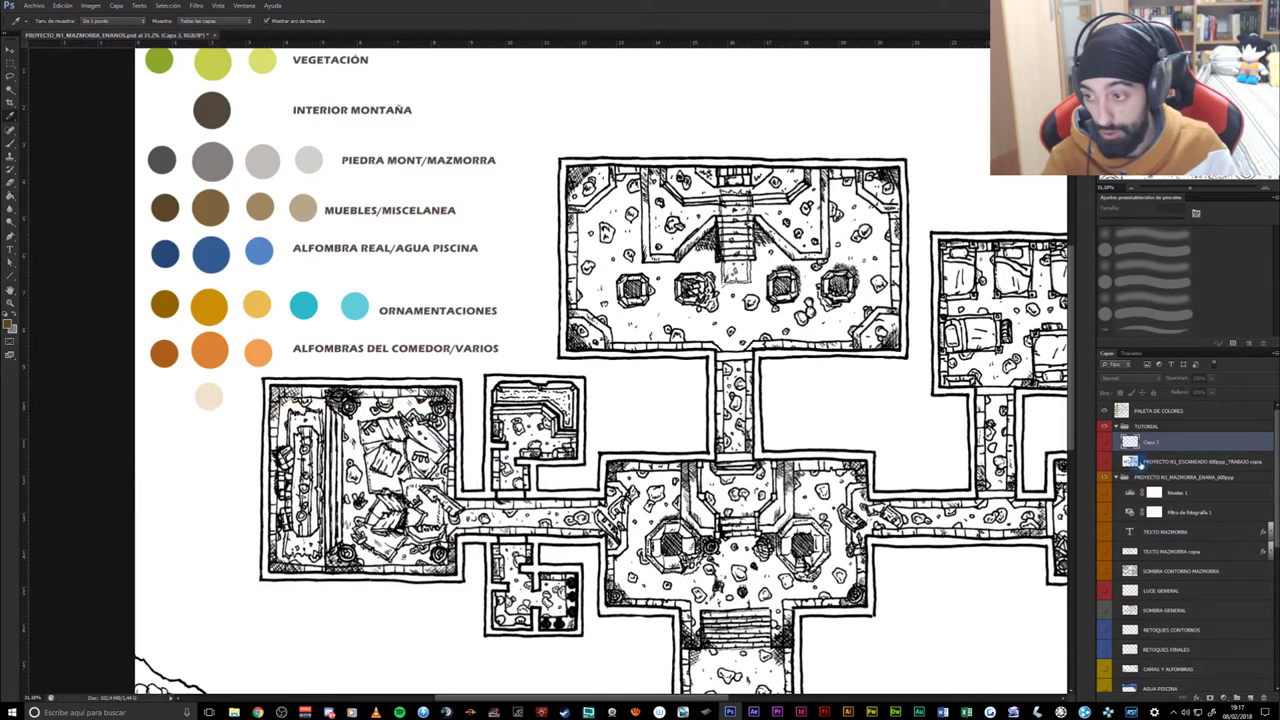
- Rename Capa 3 to 'SUELO PRINCIPAL'
{"action": "double_click", "coordinate": [1151, 443]}
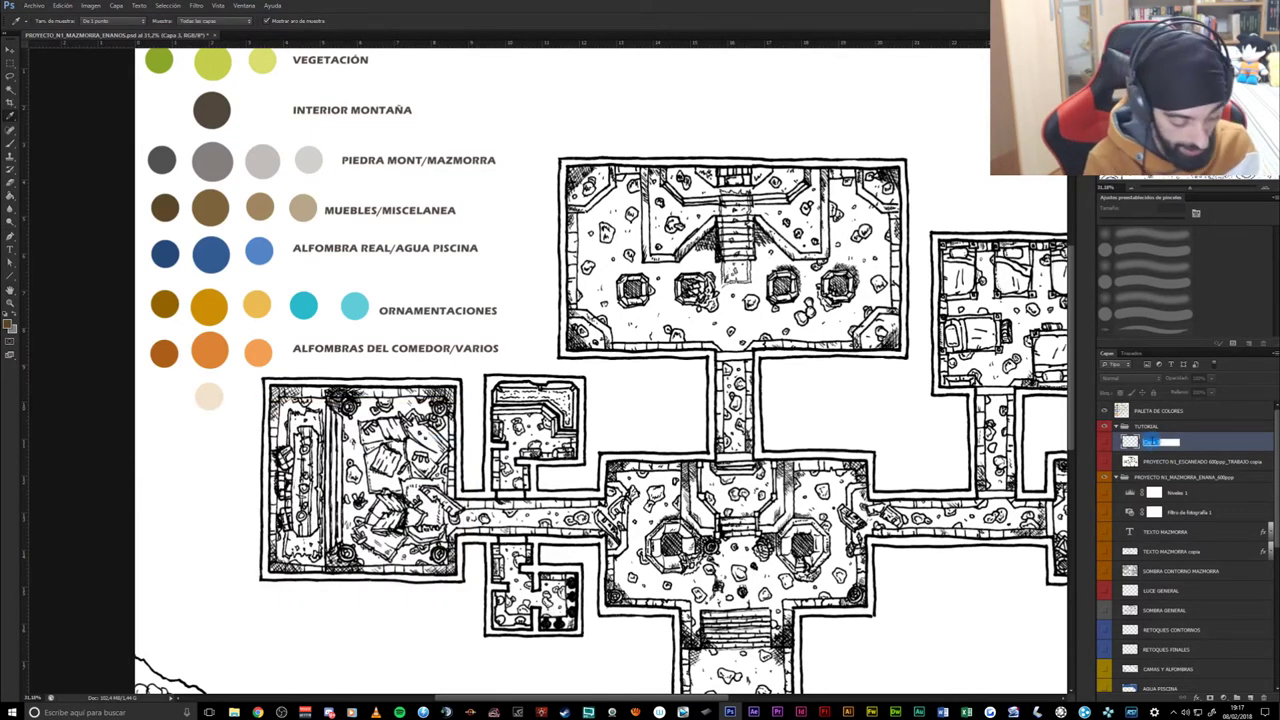
{"action": "type", "text": "1"}
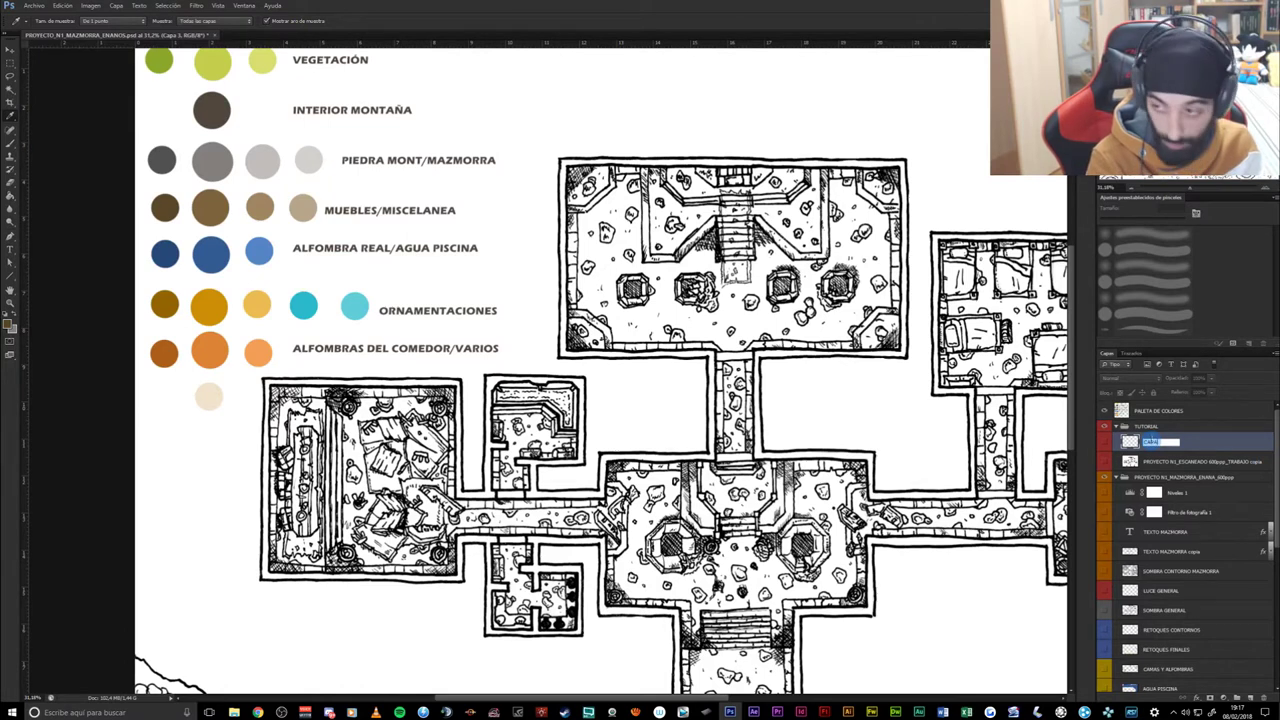
{"action": "key", "text": "ctrl+z"}
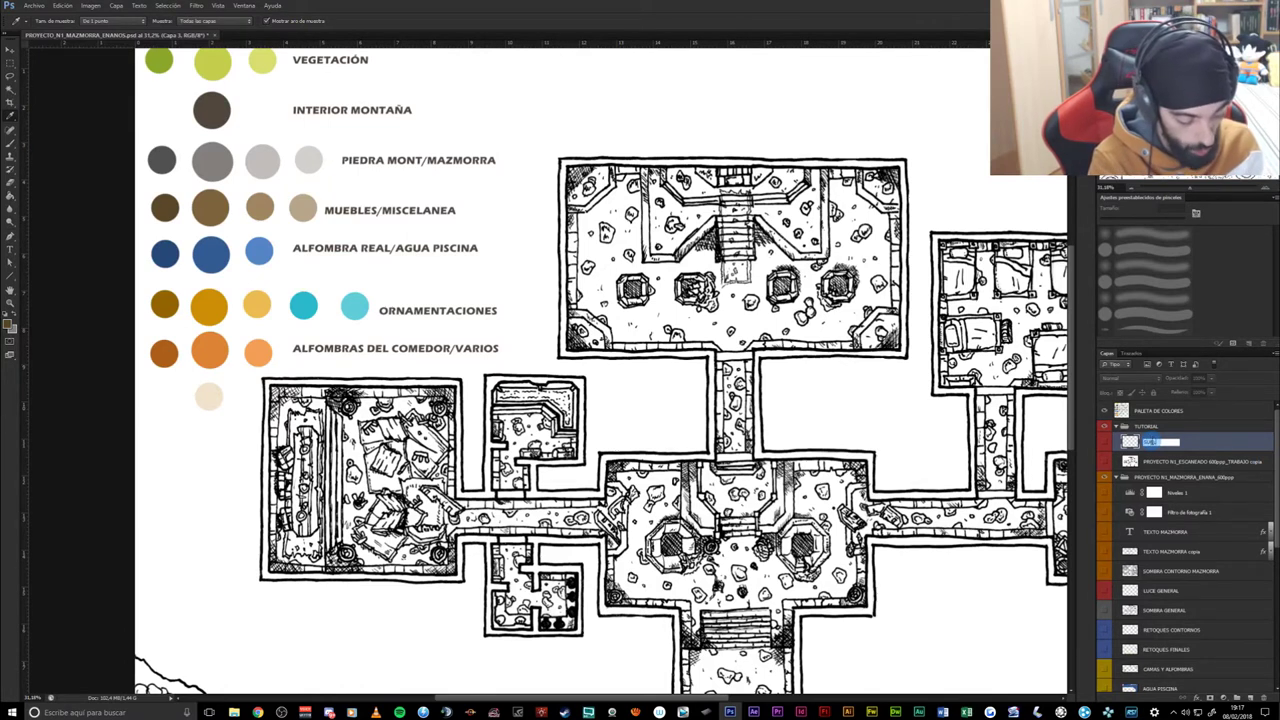
{"action": "type", "text": "SUELO PRINCIPAL"}
{"action": "key", "text": "Return"}
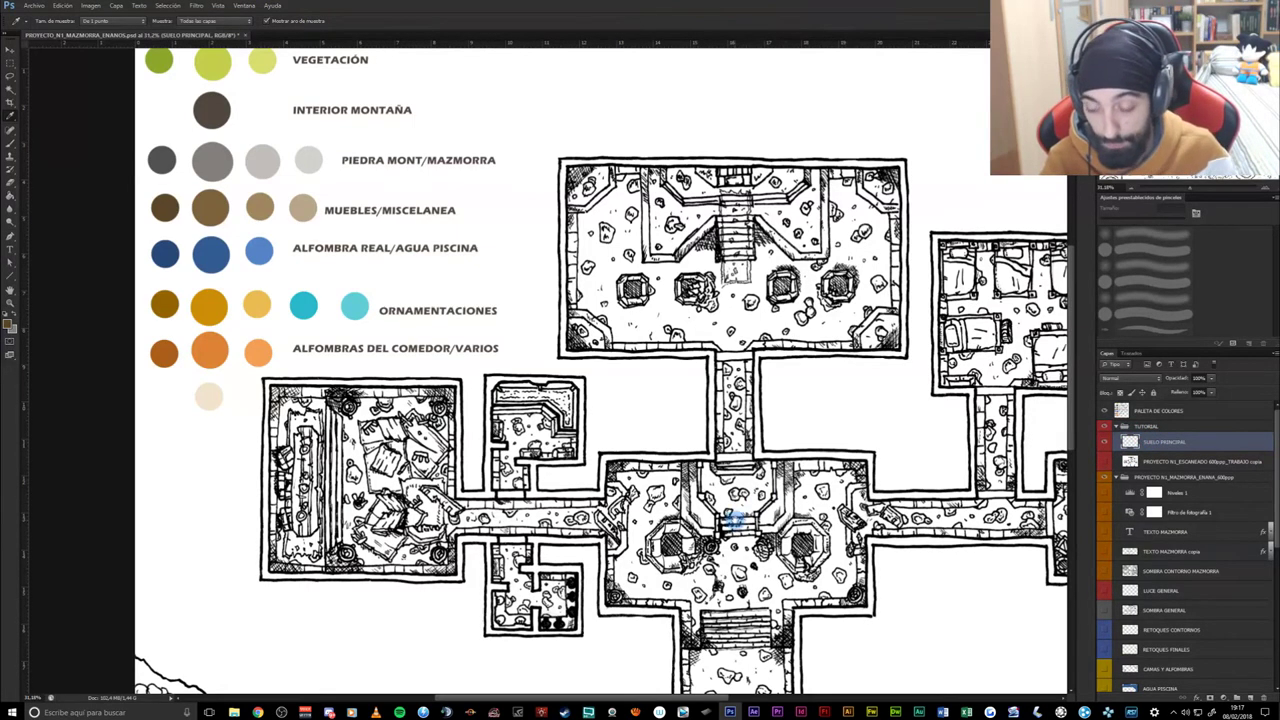
{"action": "left_click_drag", "start_coordinate": [749, 505], "coordinate": [727, 445]}
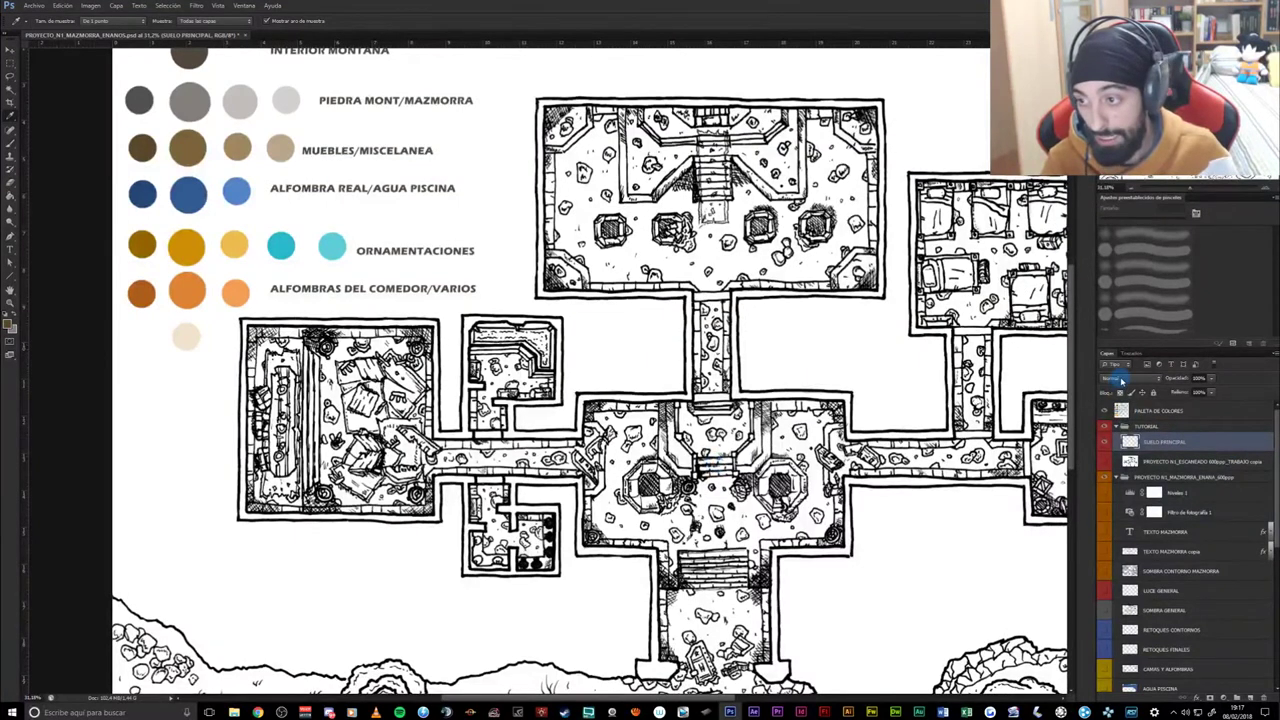
- Leave the SUELO PRINCIPAL layer's blend mode at Normal
{"action": "left_click", "coordinate": [1122, 380]}
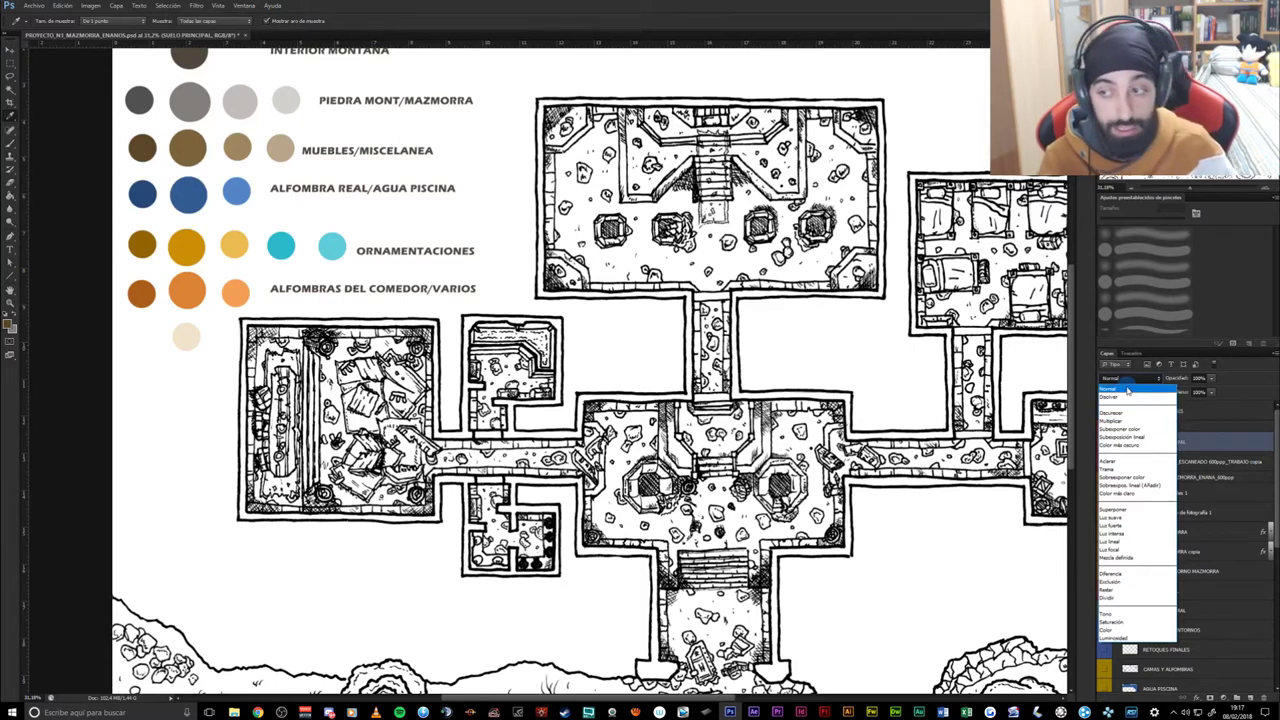
{"action": "left_click", "coordinate": [1128, 388]}
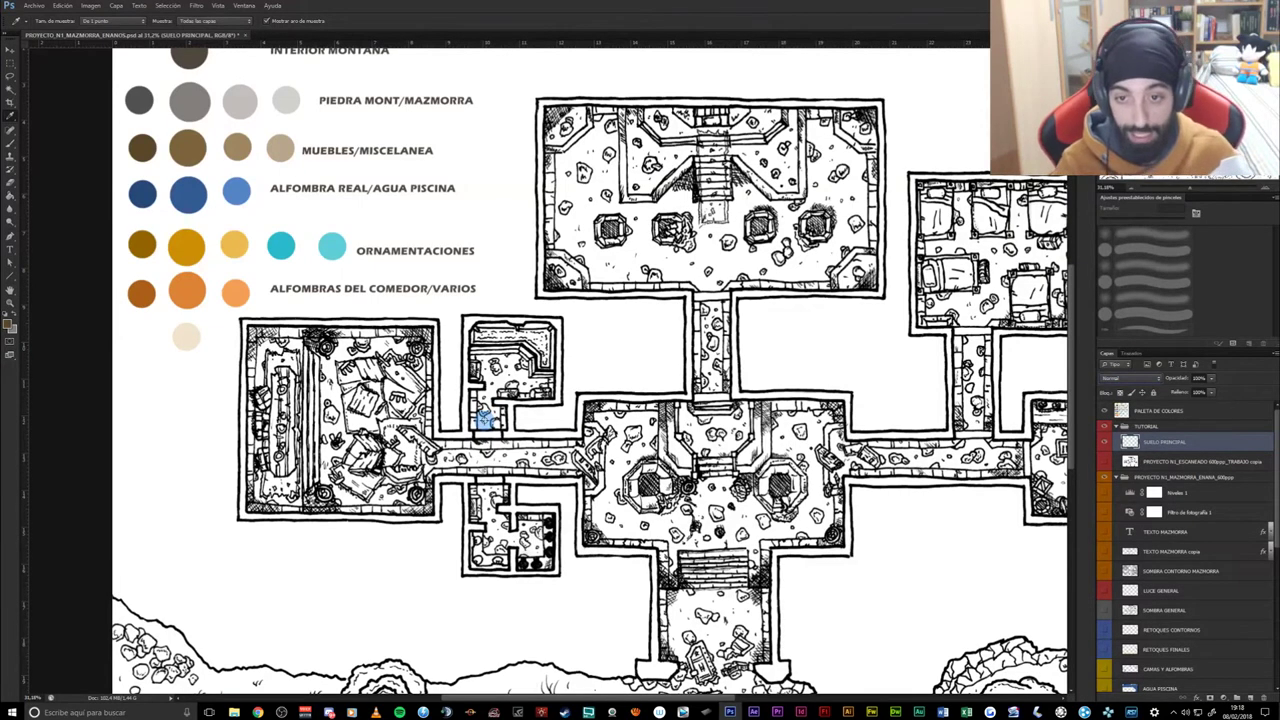
{"action": "left_click_drag", "start_coordinate": [484, 418], "coordinate": [396, 382]}
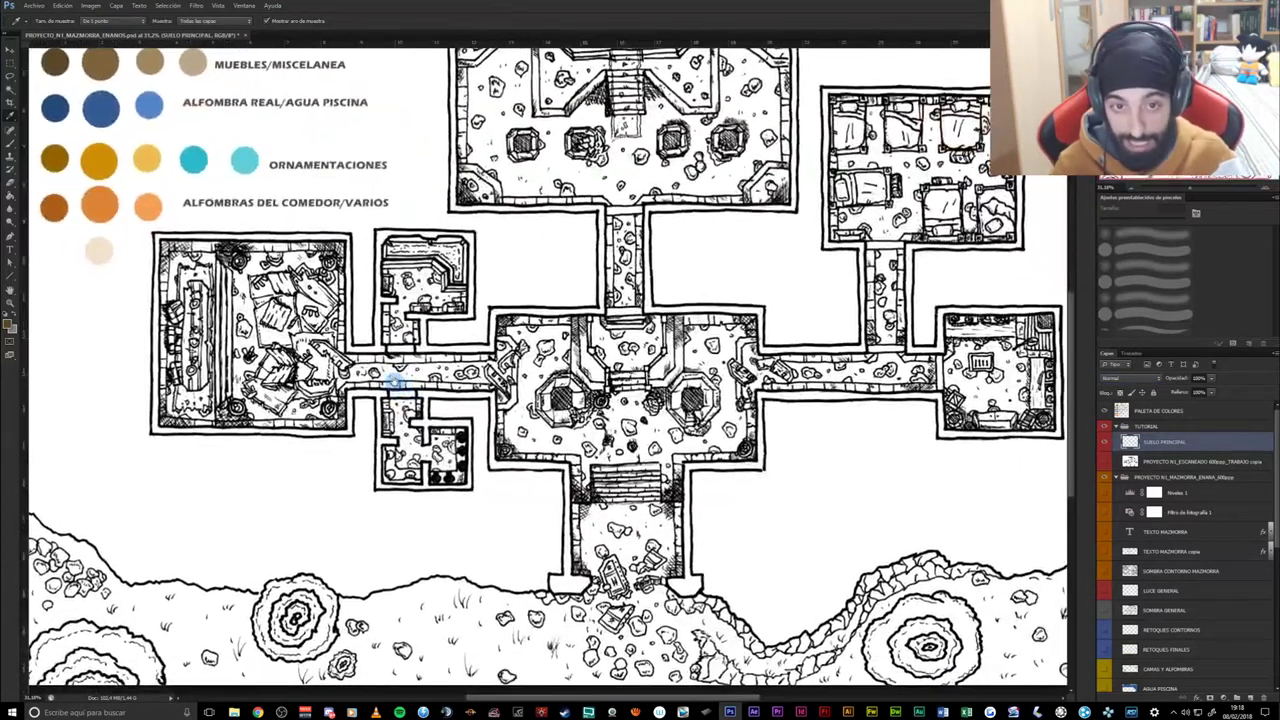
{"action": "left_click_drag", "start_coordinate": [724, 578], "coordinate": [718, 398]}
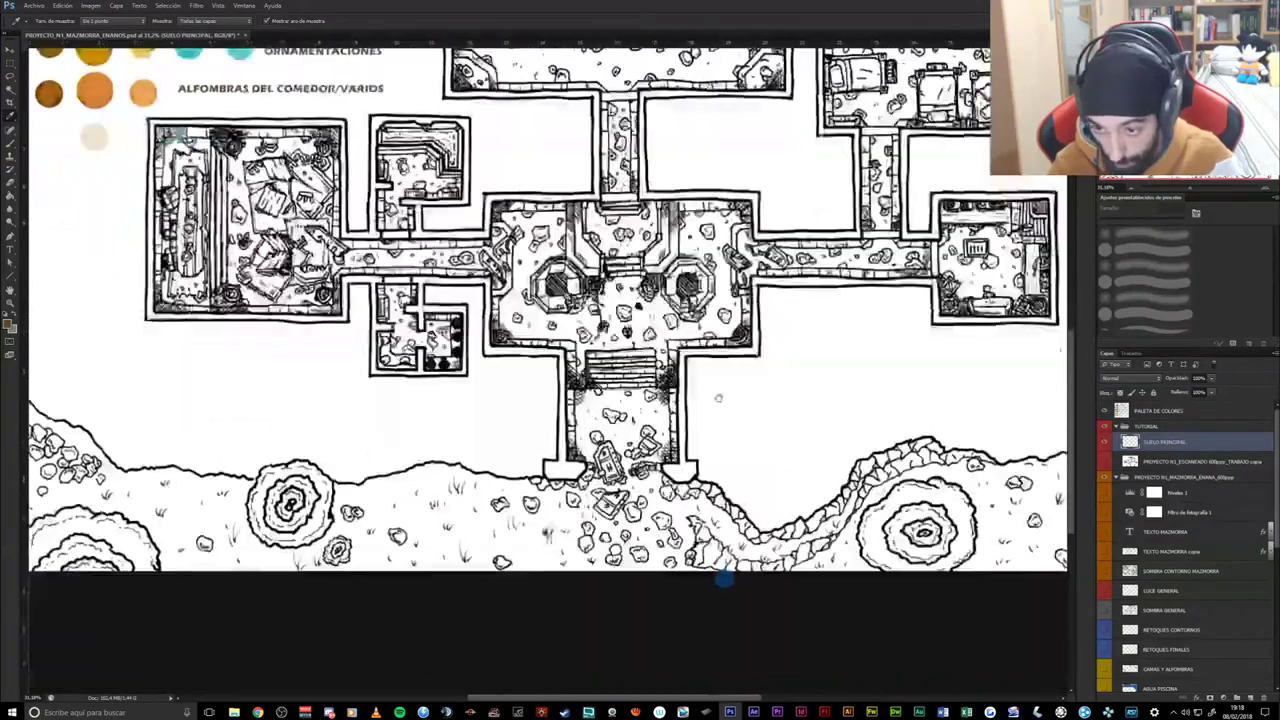
- Sample a grey from the colour palette as the foreground colour
{"action": "scroll", "coordinate": [711, 508], "scroll_direction": "down", "scroll_amount": 3}
{"action": "scroll", "coordinate": [674, 566], "scroll_direction": "up", "scroll_amount": 4}
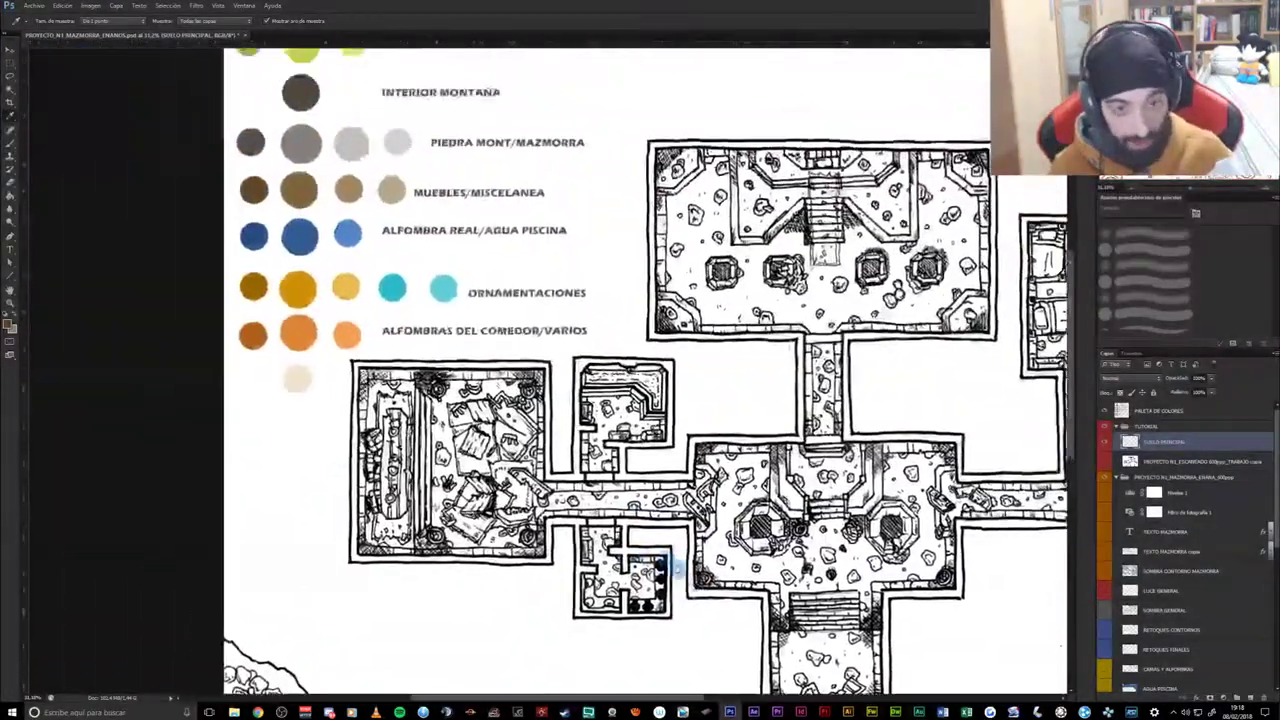
{"action": "scroll", "coordinate": [677, 569], "scroll_direction": "up", "scroll_amount": 2}
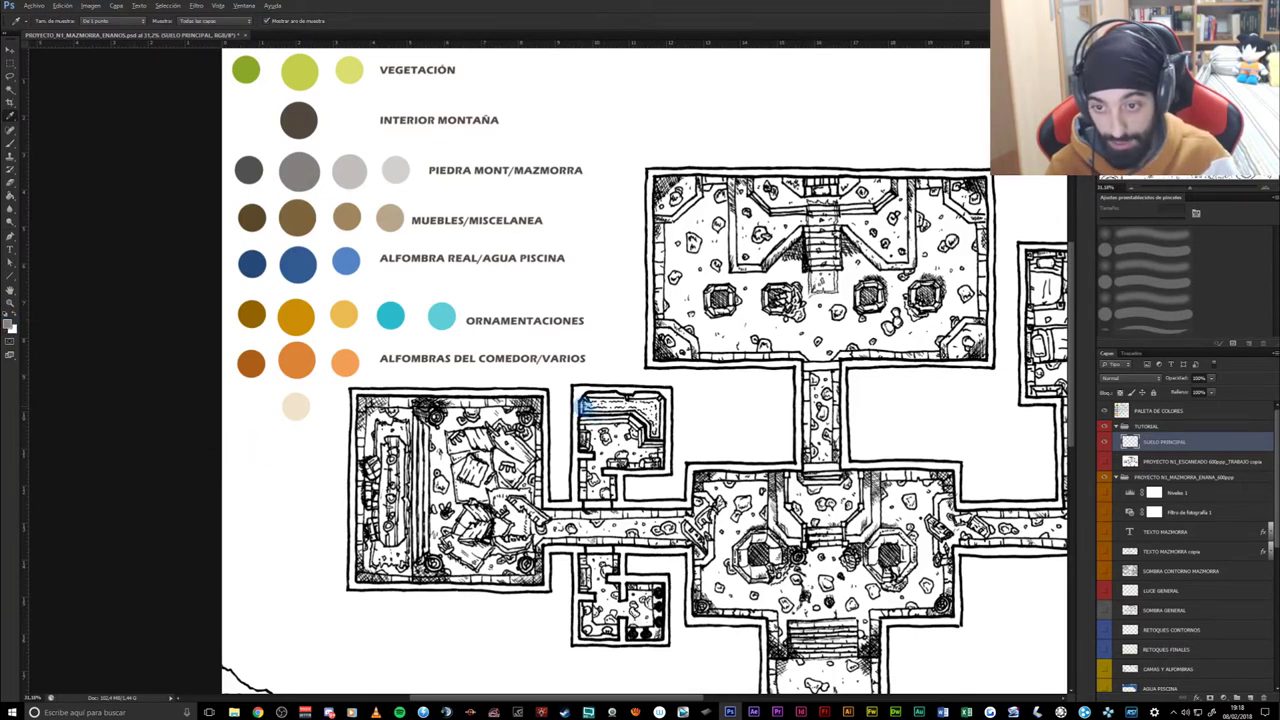
{"action": "left_click", "coordinate": [573, 398], "text": "alt"}
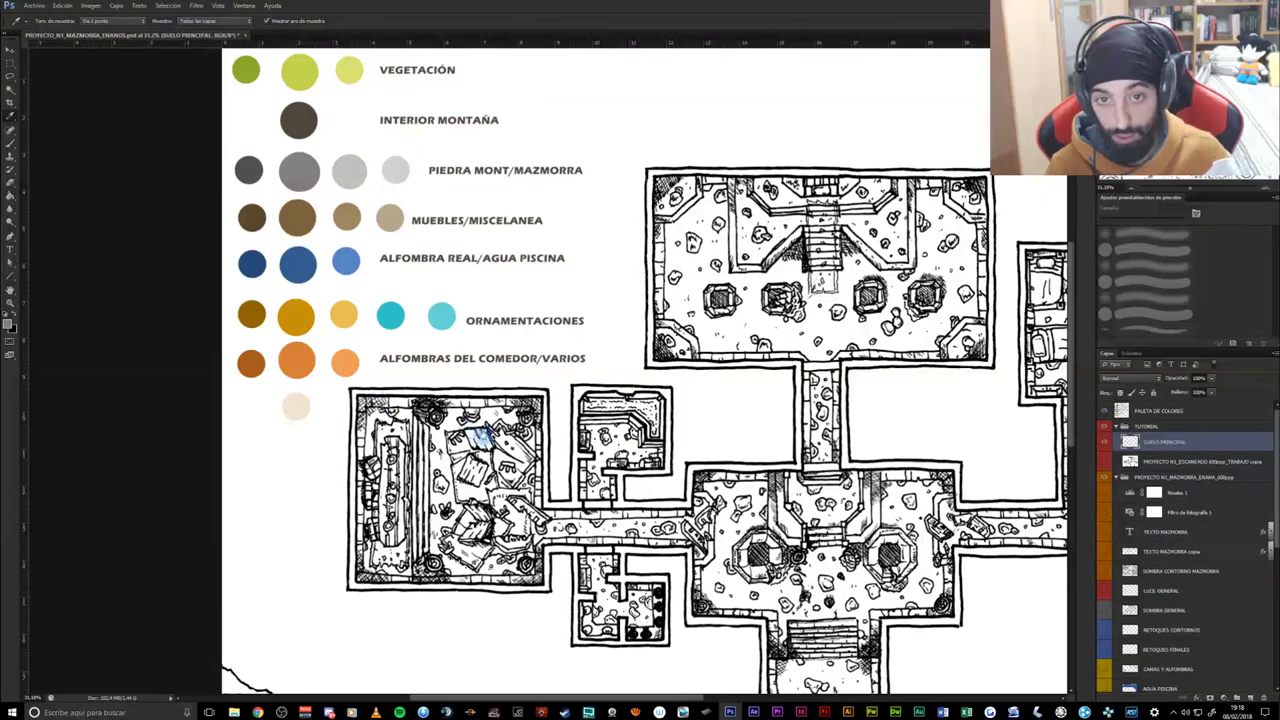
{"action": "left_click_drag", "start_coordinate": [479, 437], "coordinate": [266, 471]}
{"action": "scroll", "coordinate": [378, 474], "scroll_direction": "down", "scroll_amount": 2}
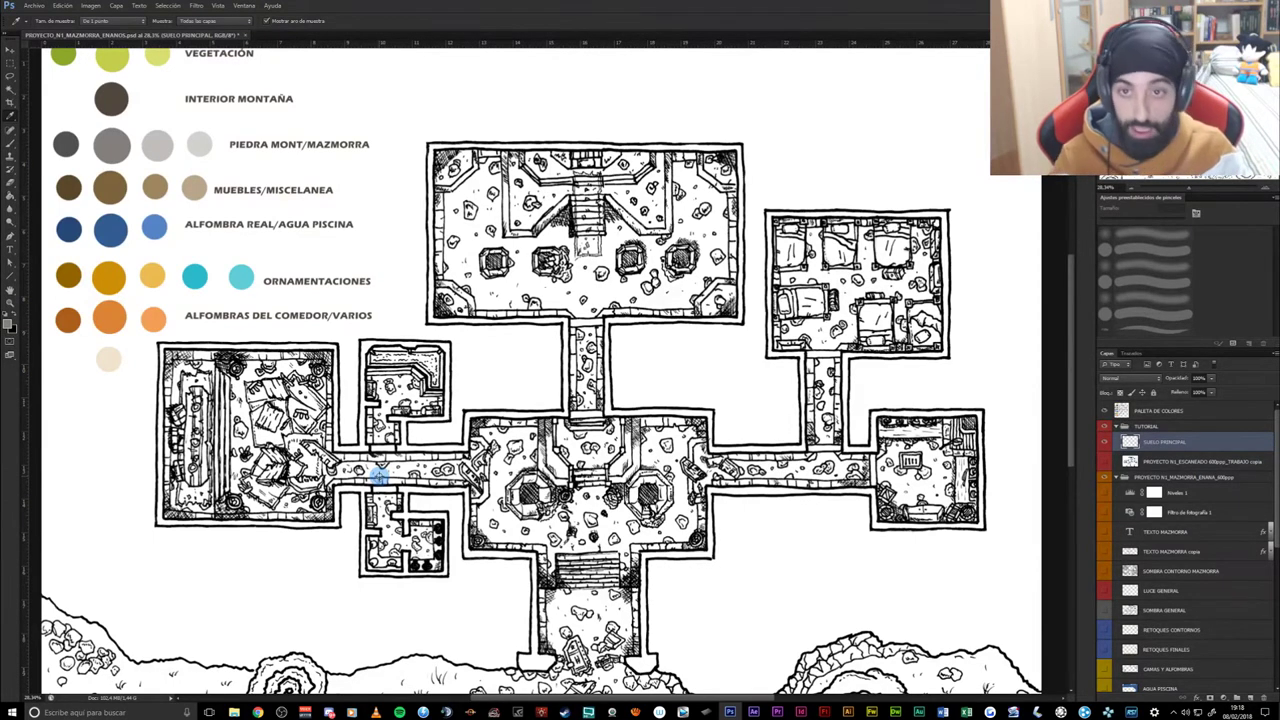
- Draw a rectangular marquee over the central hall floor, then hide the inked map layer
{"action": "scroll", "coordinate": [385, 450], "scroll_direction": "down", "scroll_amount": 2}
{"action": "scroll", "coordinate": [390, 400], "scroll_direction": "down", "scroll_amount": 1}
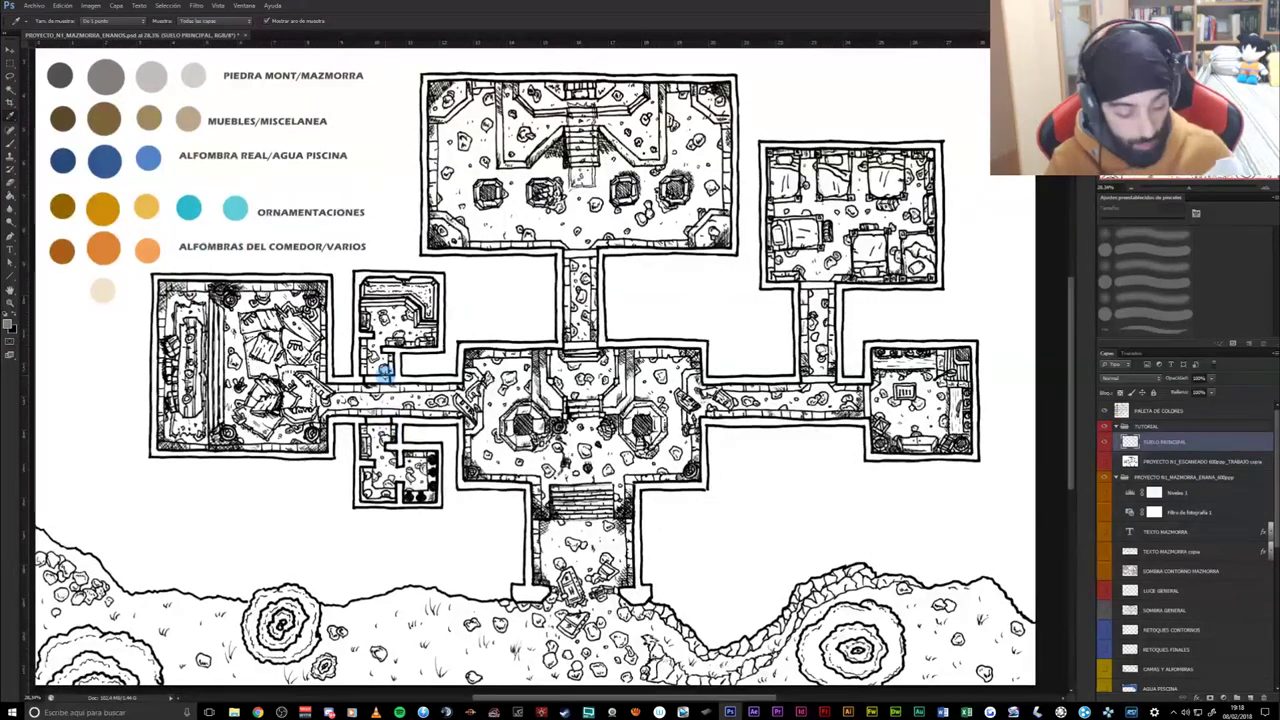
{"action": "key", "text": "m"}
{"action": "scroll", "coordinate": [460, 404], "scroll_direction": "down", "scroll_amount": 1}
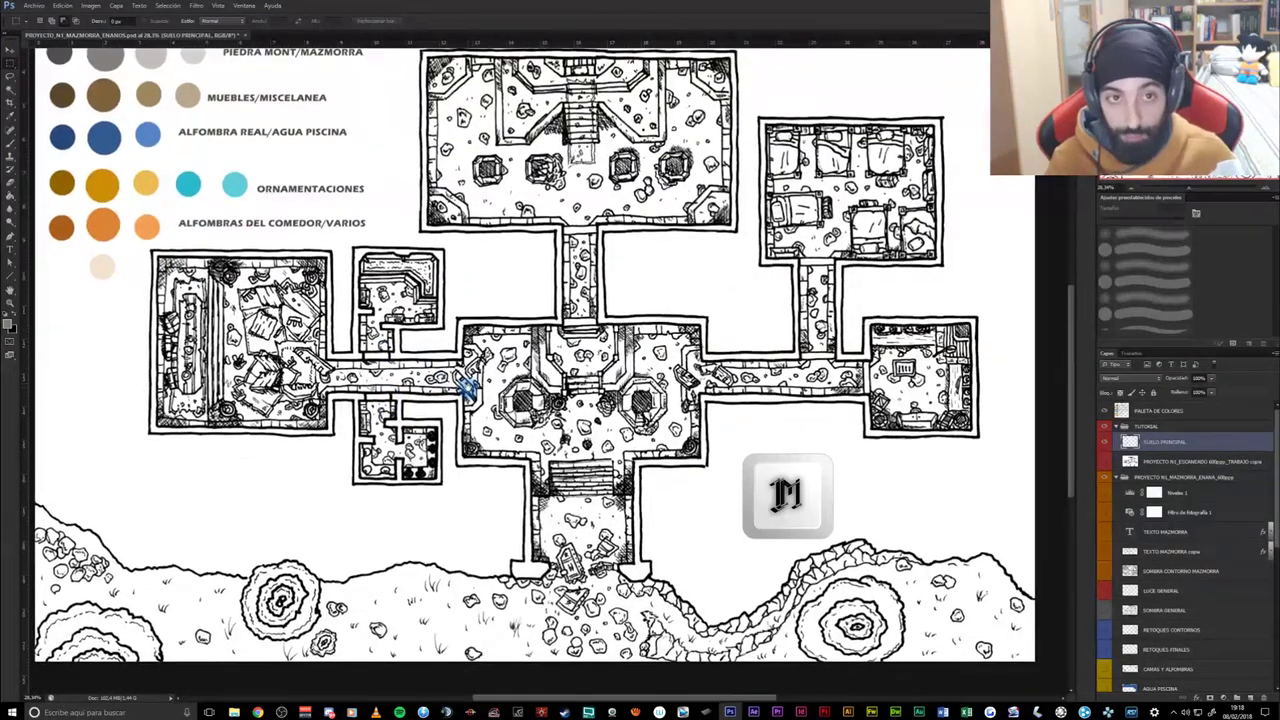
{"action": "scroll", "coordinate": [584, 495], "scroll_direction": "down", "scroll_amount": 2}
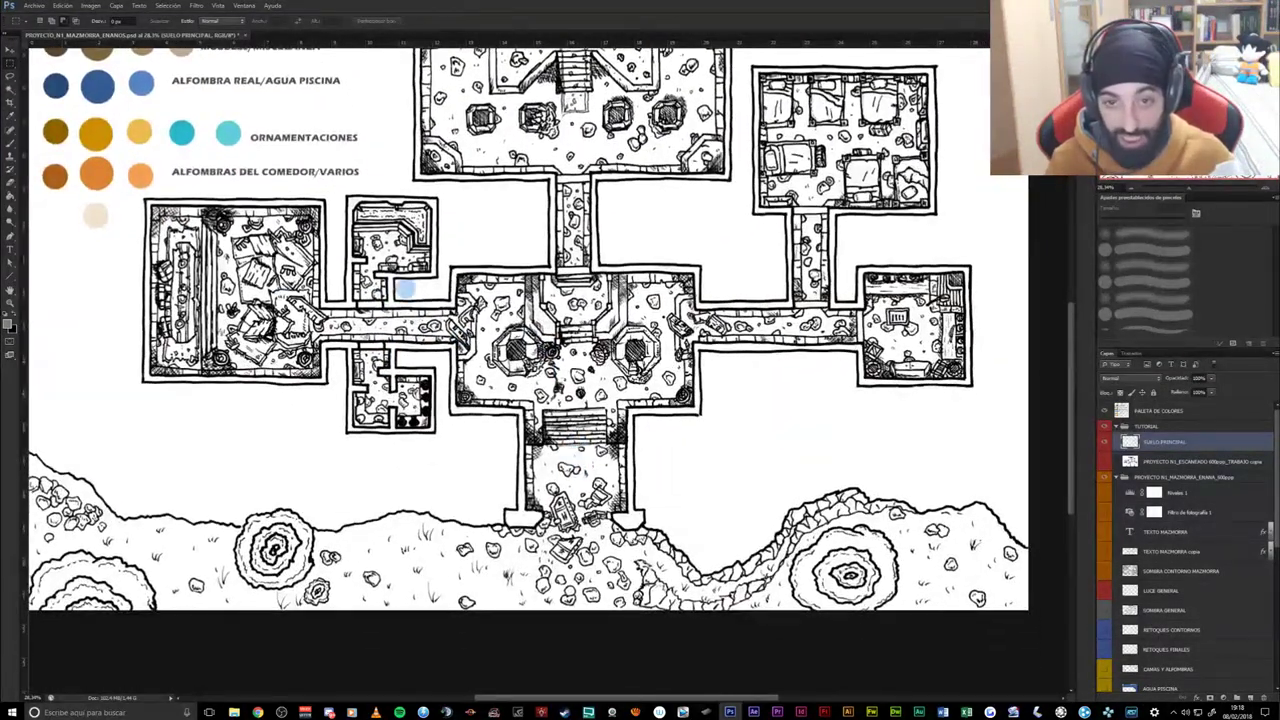
{"action": "left_click", "coordinate": [12, 76]}
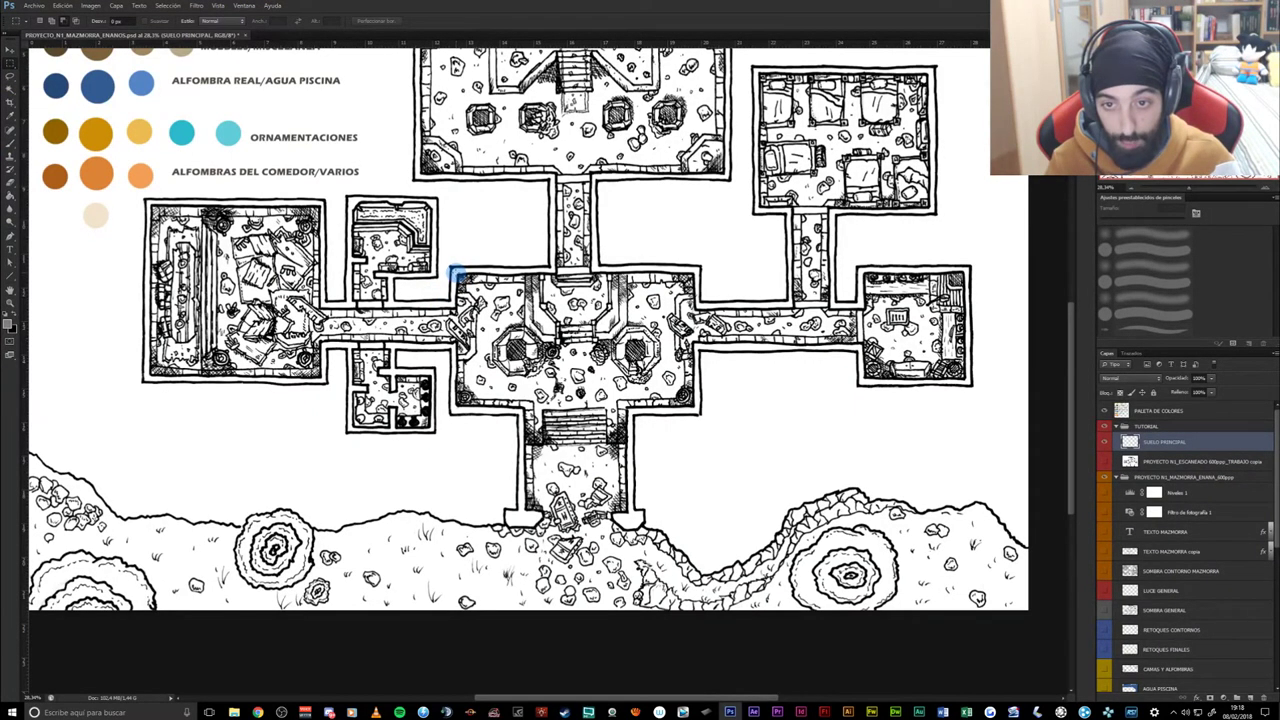
{"action": "left_click_drag", "start_coordinate": [456, 276], "coordinate": [600, 383]}
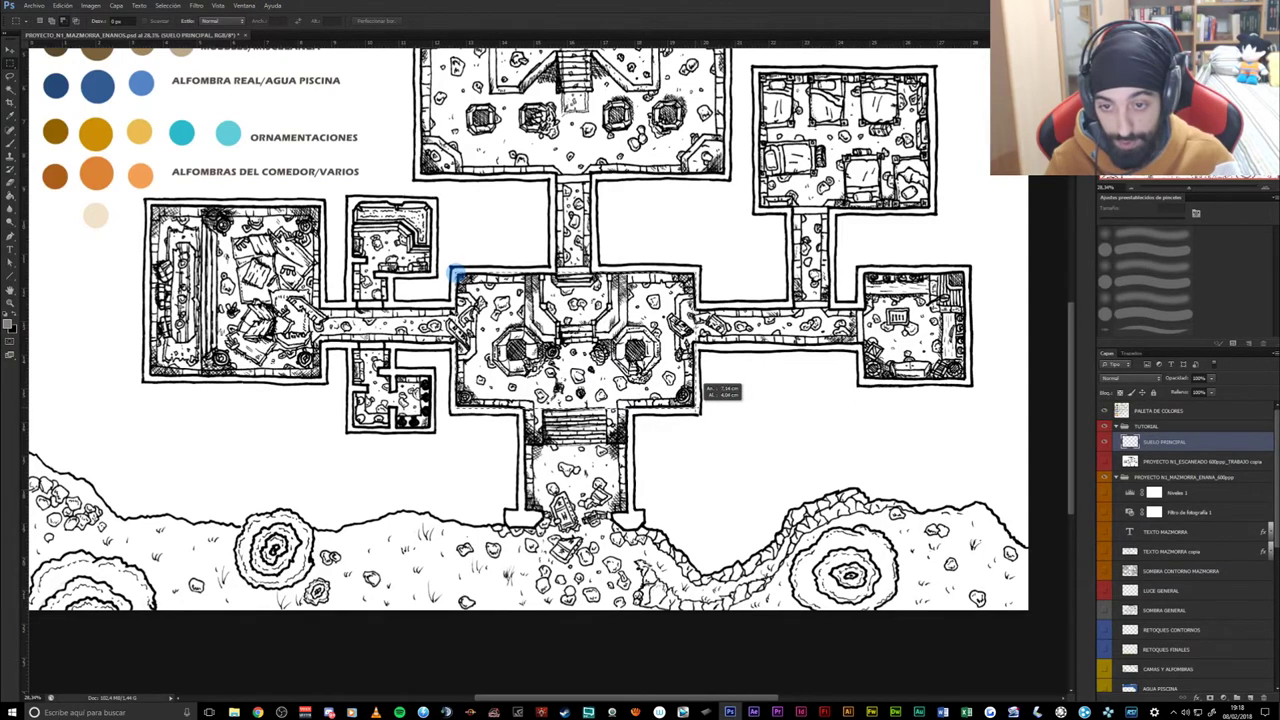
{"action": "left_click_drag", "start_coordinate": [704, 390], "coordinate": [710, 396]}
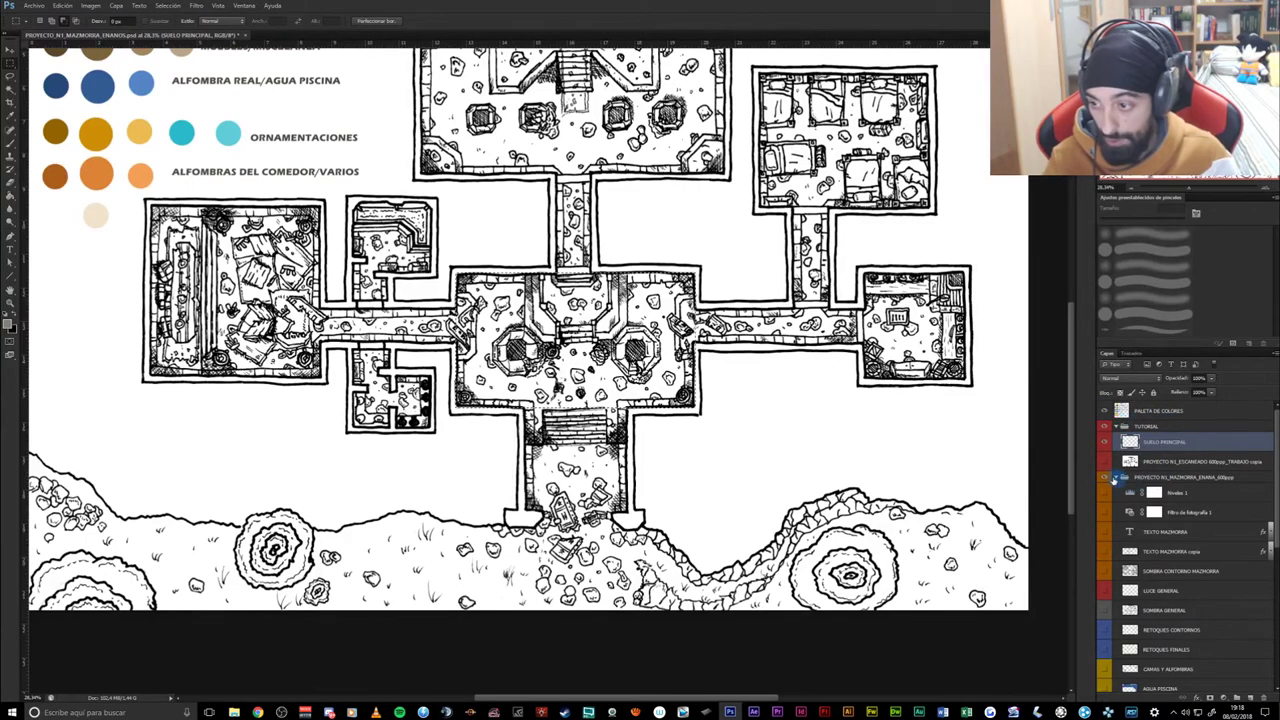
{"action": "left_click", "coordinate": [1104, 478]}
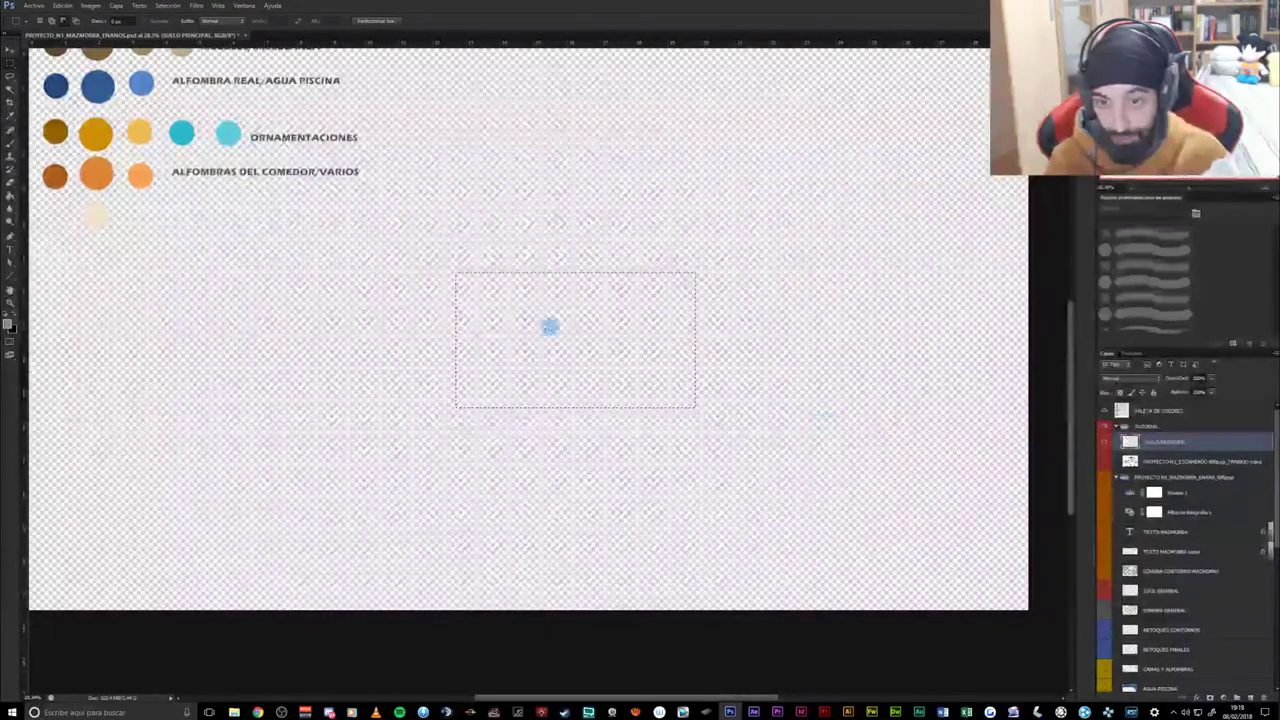
- Fill the central hall selection with flat grey on SUELO PRINCIPAL, toggling layer visibility to check it
{"action": "key", "text": "g"}
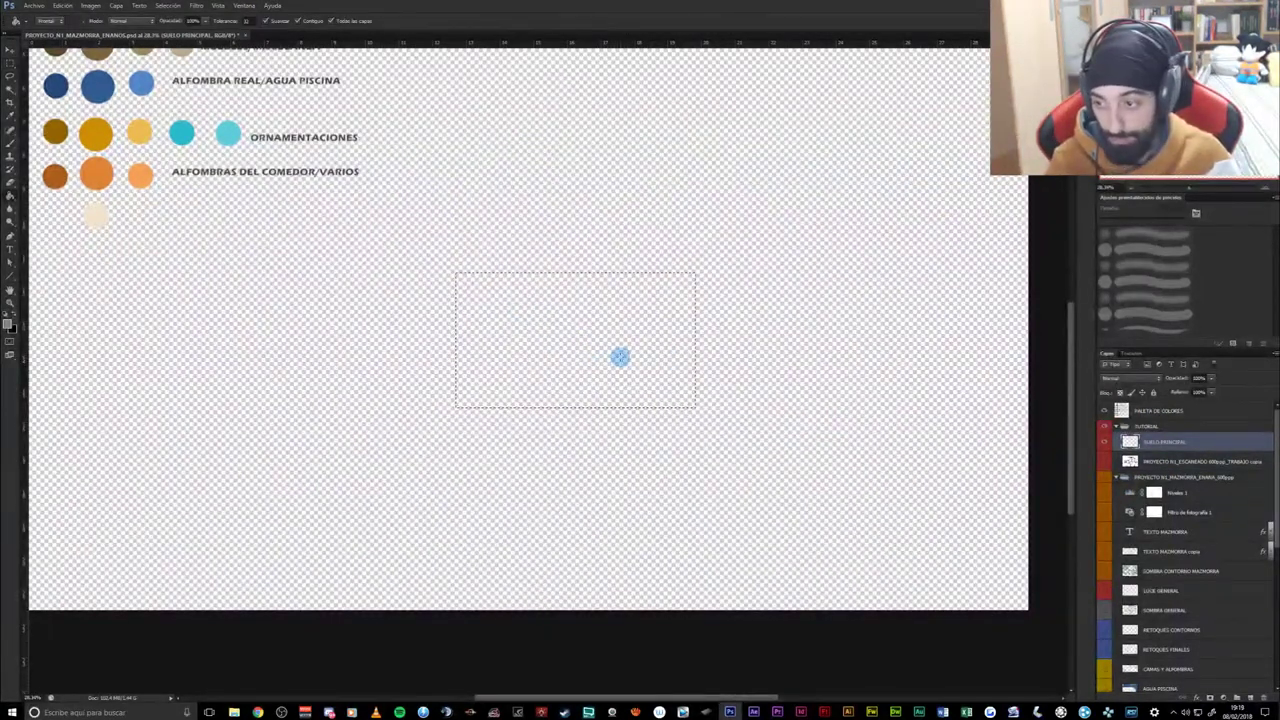
{"action": "left_click", "coordinate": [620, 357]}
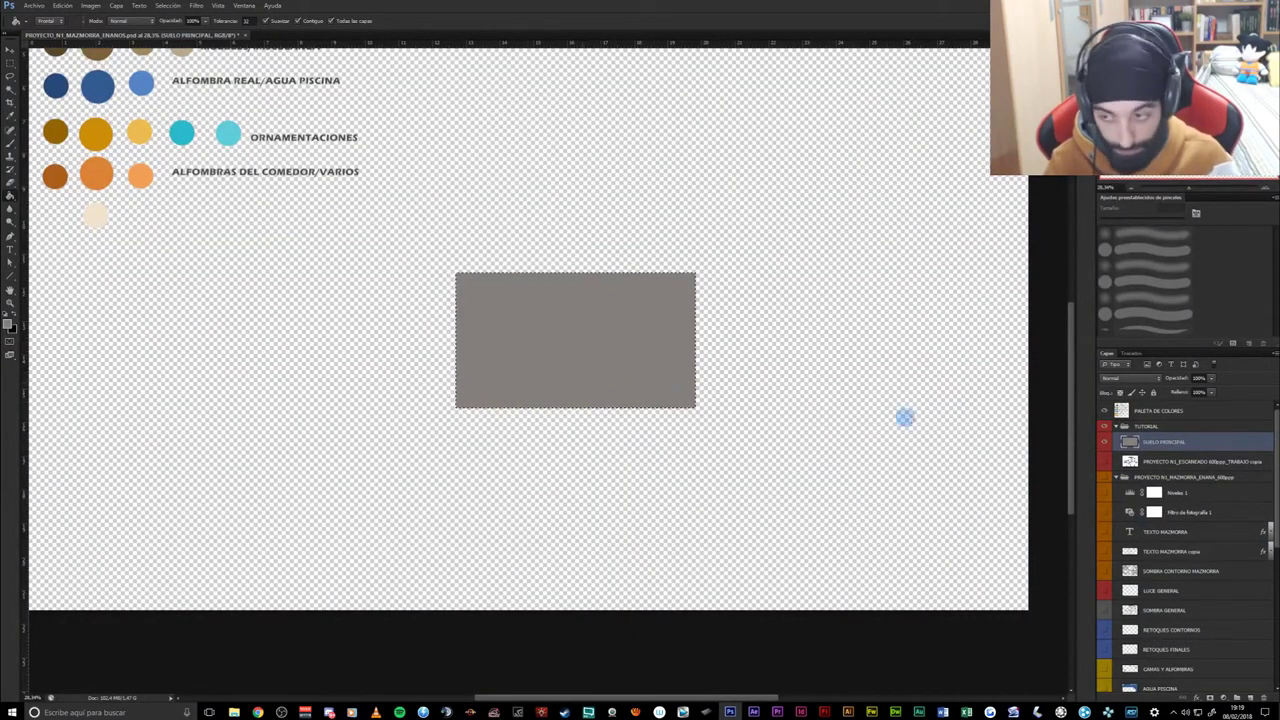
{"action": "left_click", "coordinate": [1104, 479]}
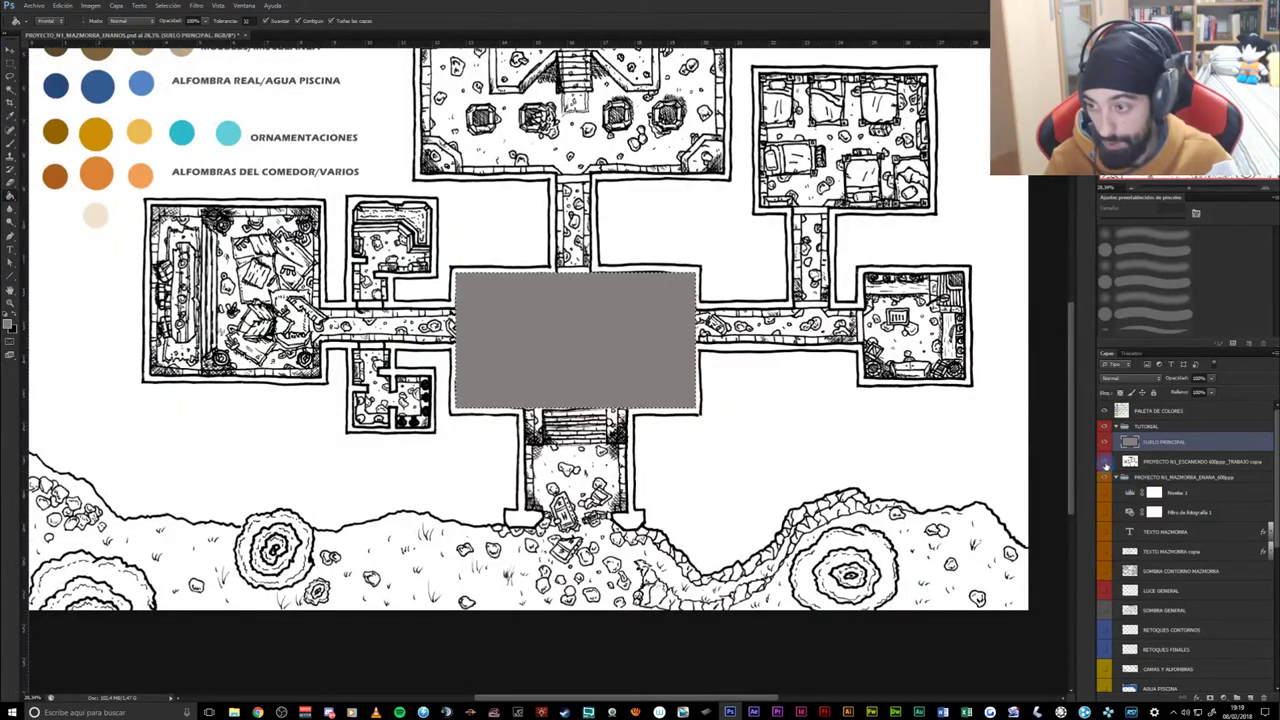
{"action": "left_click", "coordinate": [1104, 461]}
{"action": "left_click", "coordinate": [1104, 461]}
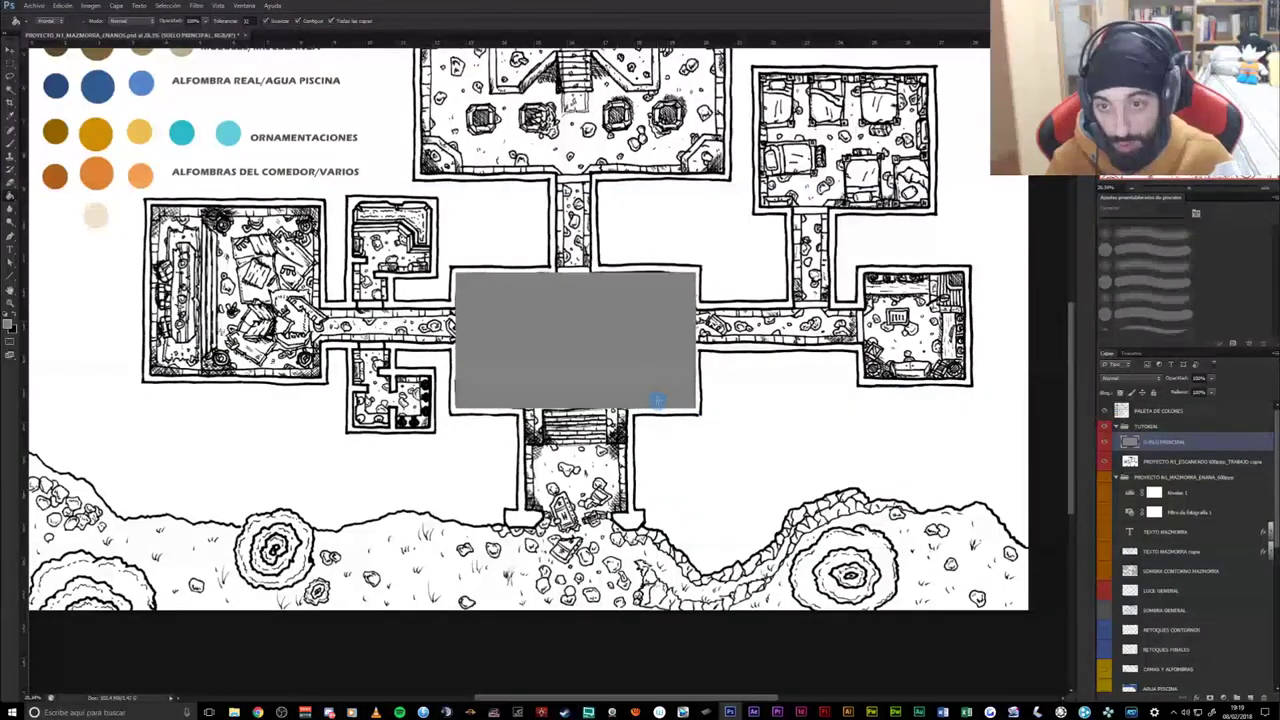
{"action": "scroll", "coordinate": [783, 479], "scroll_direction": "up", "scroll_amount": 1}
{"action": "left_click", "coordinate": [1105, 441]}
{"action": "left_click", "coordinate": [1105, 441]}
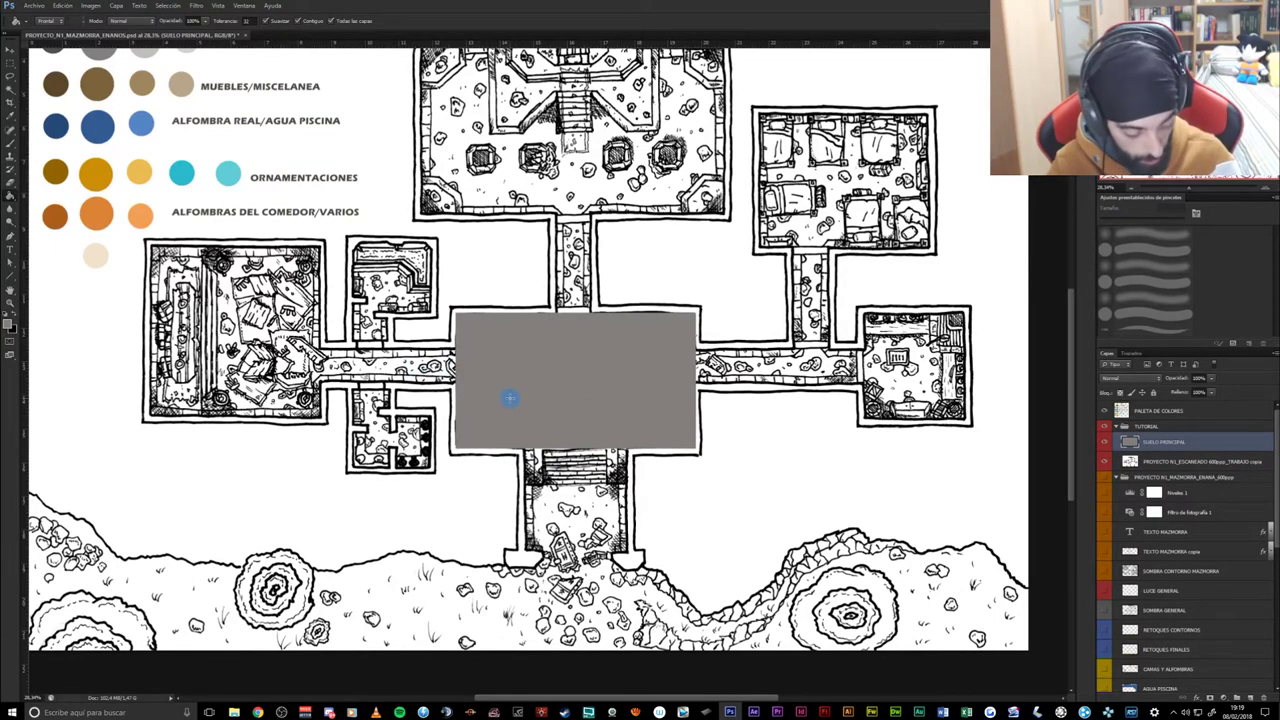
{"action": "key", "text": "m"}
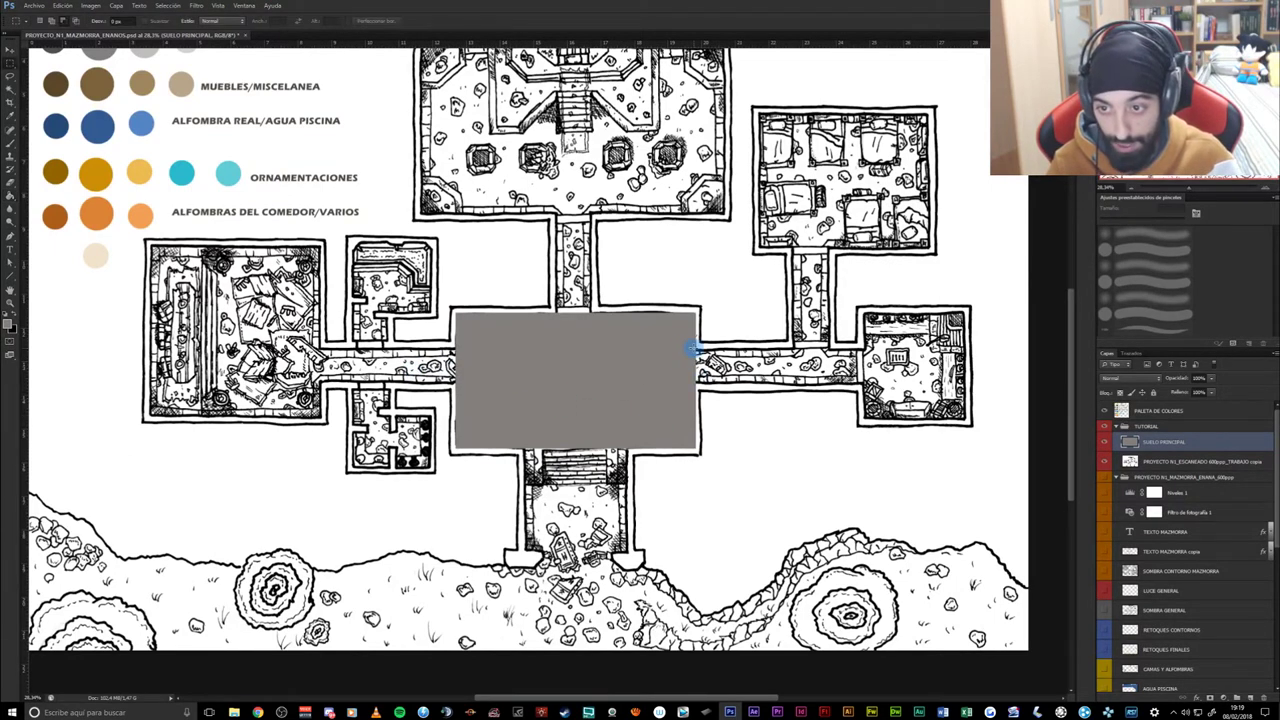
- Draw a trial marquee over the east corridor, then discard it
{"action": "left_click_drag", "start_coordinate": [692, 347], "coordinate": [868, 386]}
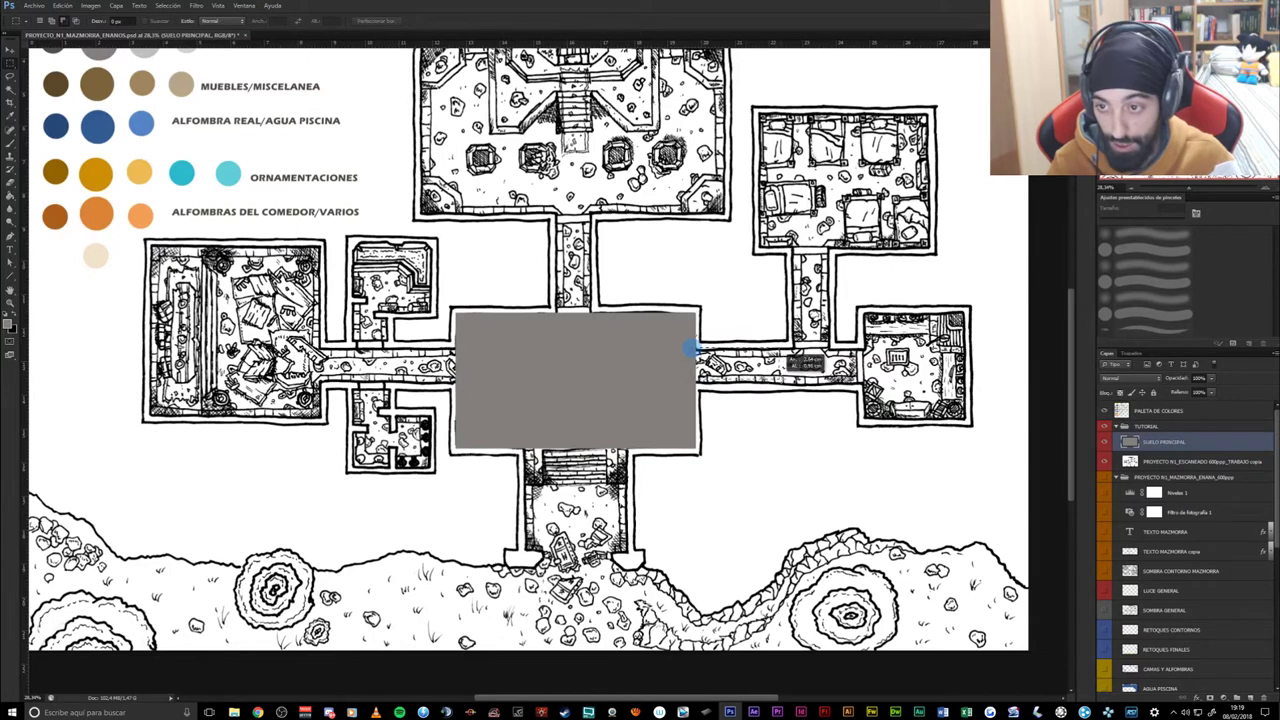
{"action": "left_click_drag", "start_coordinate": [868, 362], "coordinate": [770, 358]}
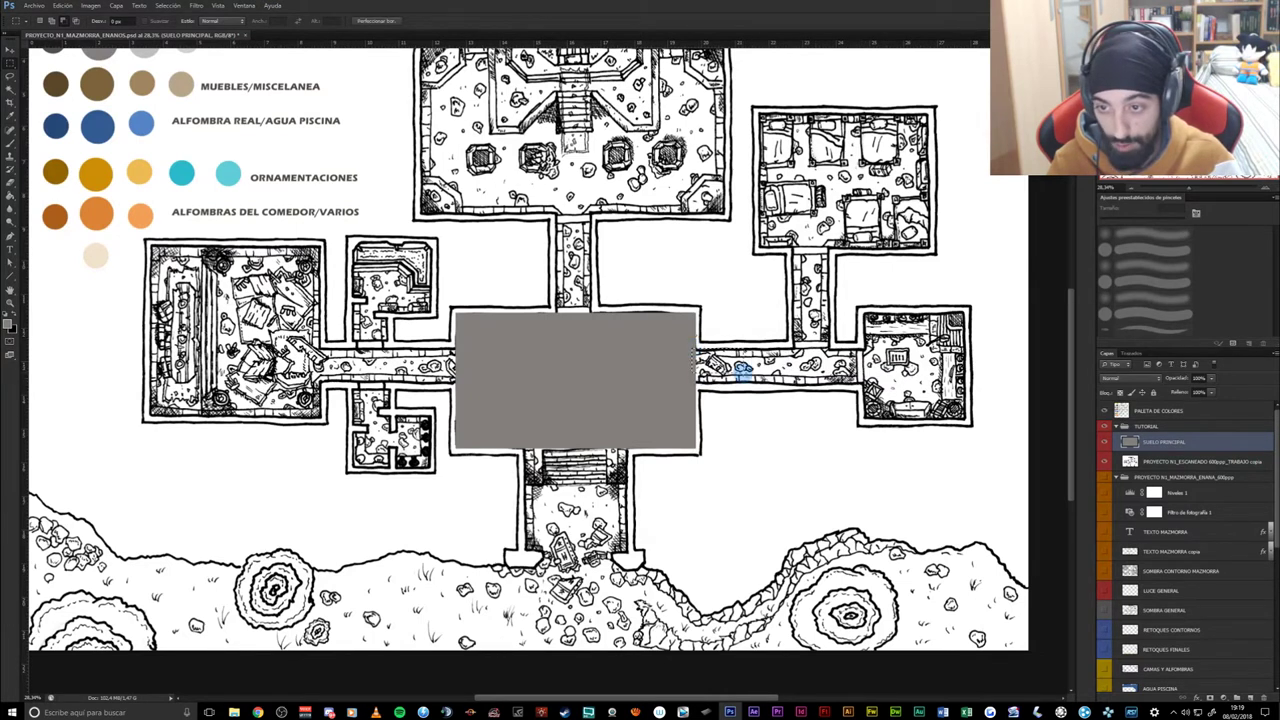
{"action": "left_click", "coordinate": [736, 412]}
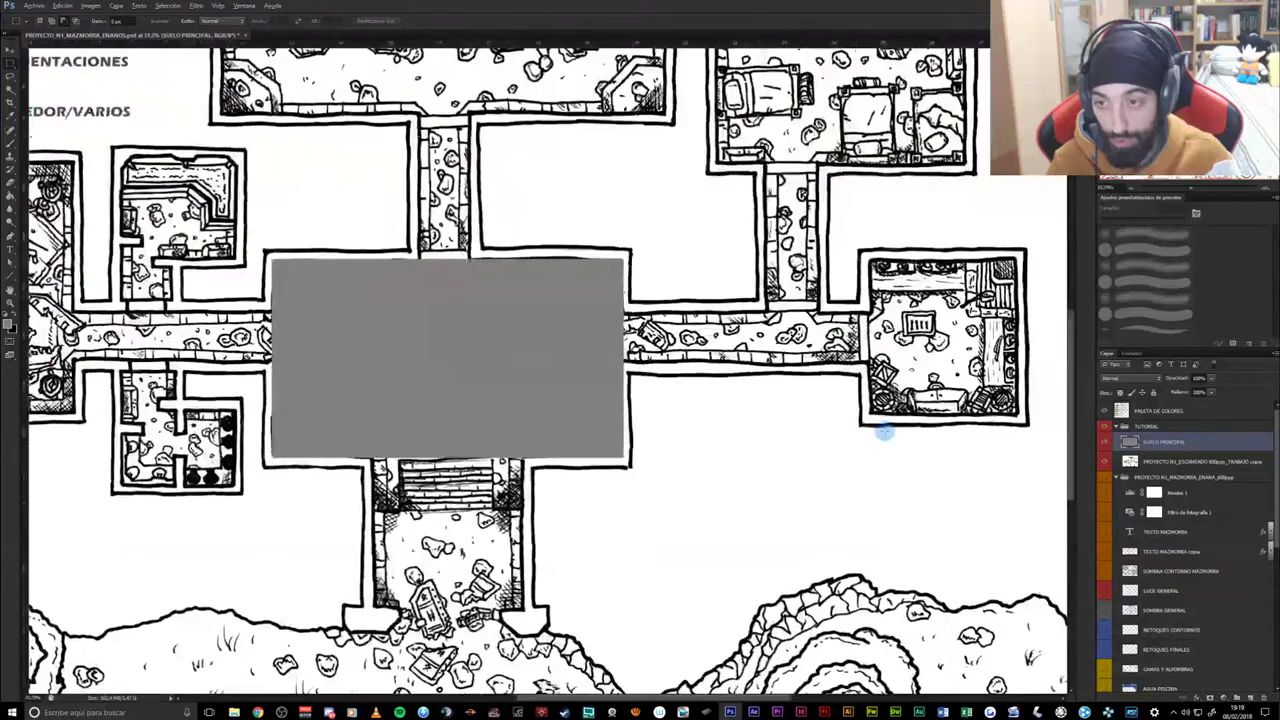
- Zoom in and pan to center the east corridor leading to the right-hand room
{"action": "scroll", "coordinate": [880, 430], "scroll_direction": "up", "scroll_amount": 1}
{"action": "scroll", "coordinate": [880, 432], "scroll_direction": "up", "scroll_amount": 1}
{"action": "scroll", "coordinate": [880, 432], "scroll_direction": "up", "scroll_amount": 2}
{"action": "left_click_drag", "start_coordinate": [731, 486], "coordinate": [640, 503]}
{"action": "scroll", "coordinate": [720, 477], "scroll_direction": "up", "scroll_amount": 1}
{"action": "mouse_move", "coordinate": [541, 398]}
{"action": "left_mouse_down"}
{"action": "mouse_move", "coordinate": [560, 410]}
{"action": "mouse_move", "coordinate": [557, 461]}
{"action": "left_mouse_up"}
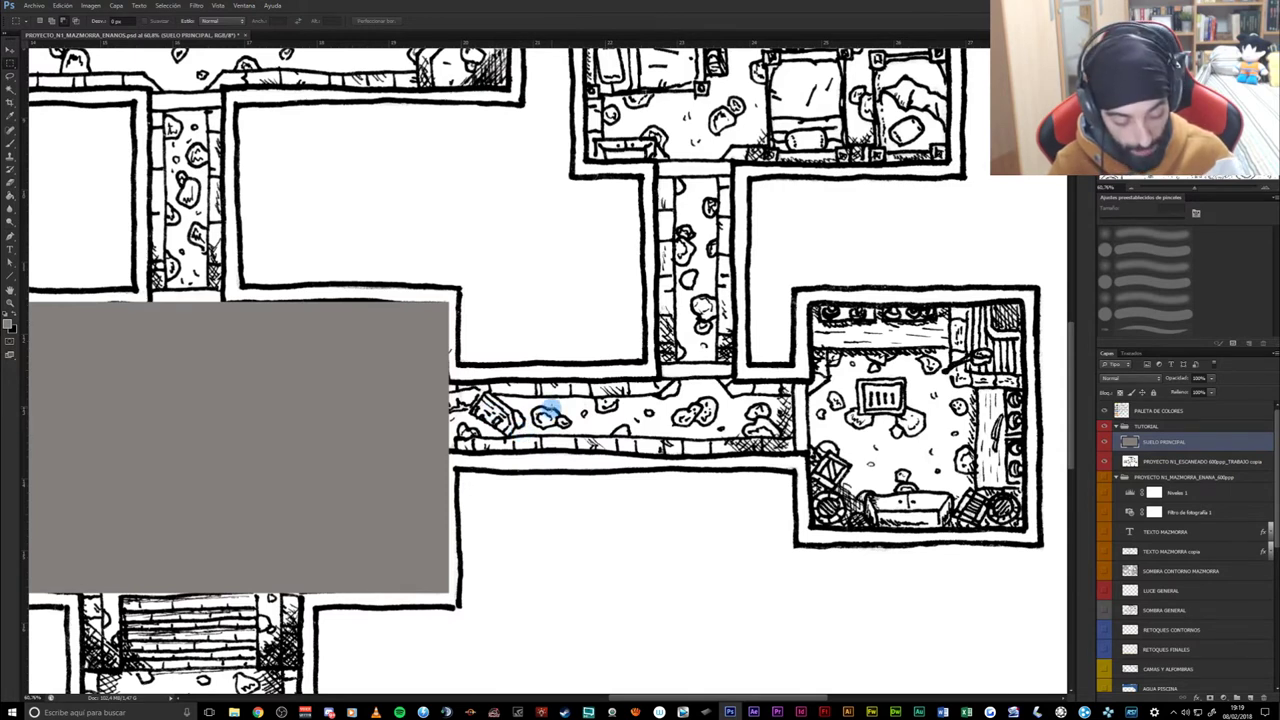
- Marquee-select the east corridor's floor up to the right-hand room
{"action": "key", "text": "m"}
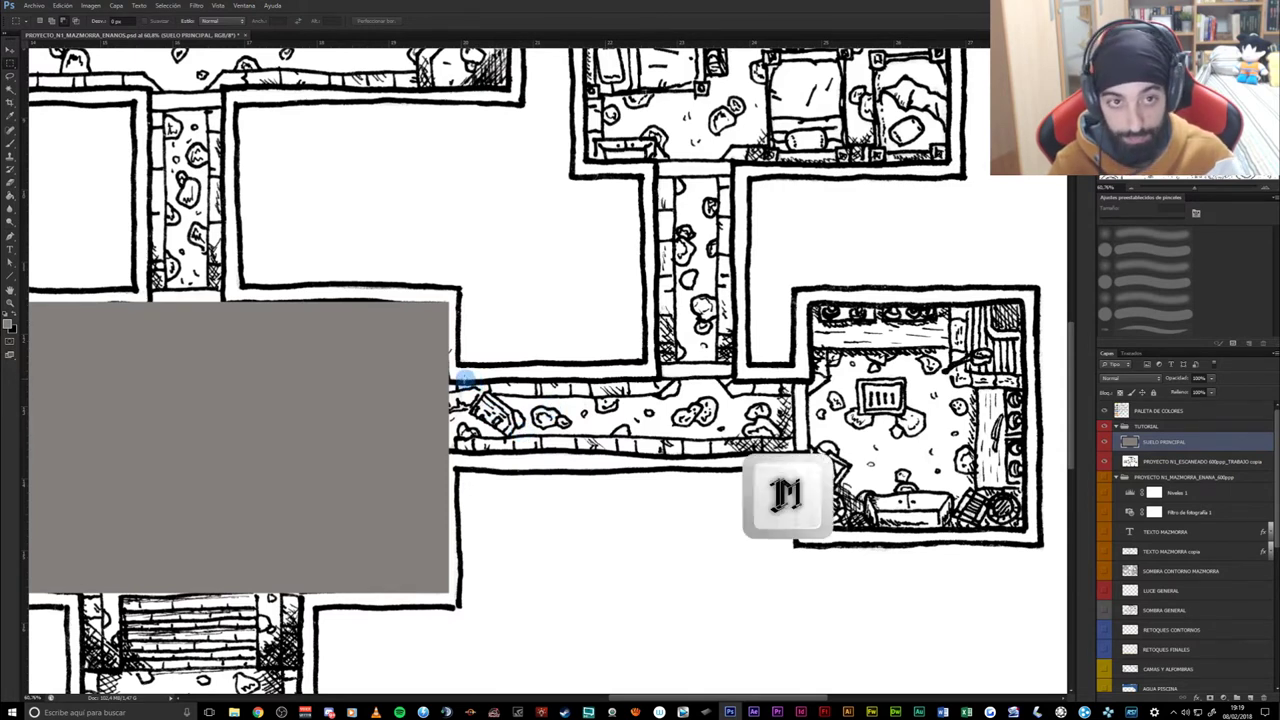
{"action": "left_click_drag", "start_coordinate": [445, 380], "coordinate": [803, 455]}
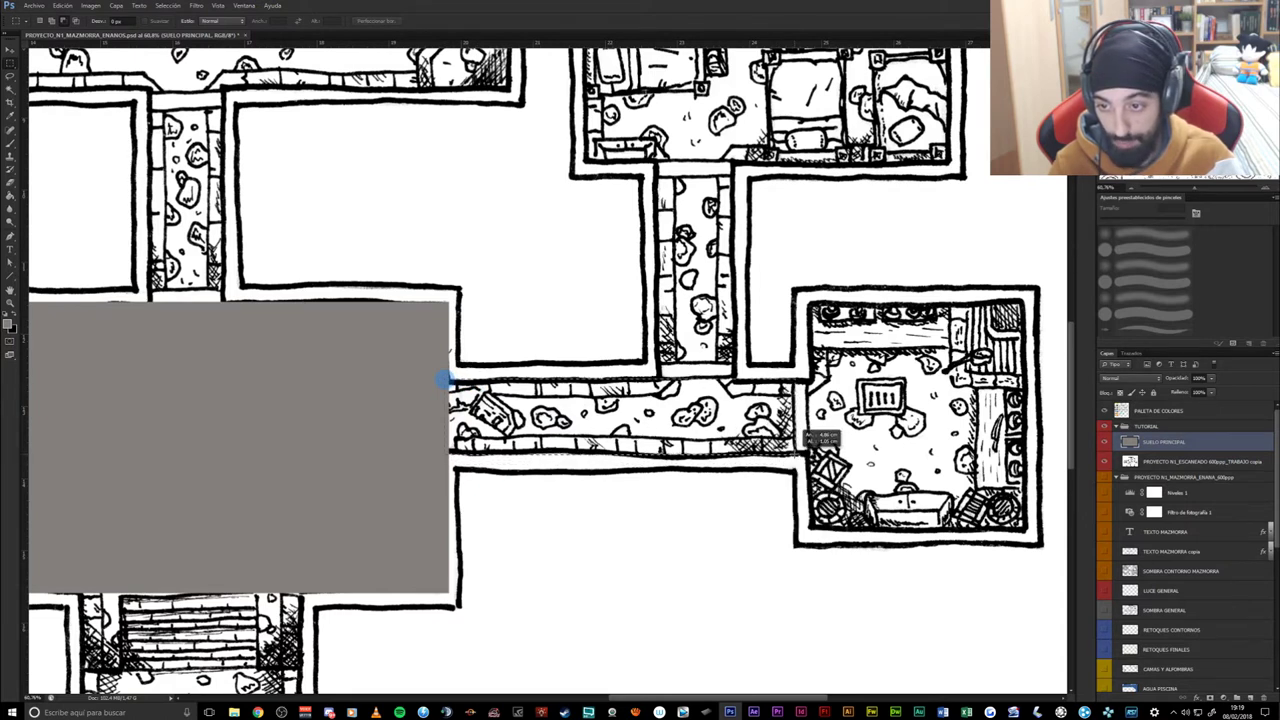
{"action": "left_click_drag", "start_coordinate": [803, 455], "coordinate": [803, 454]}
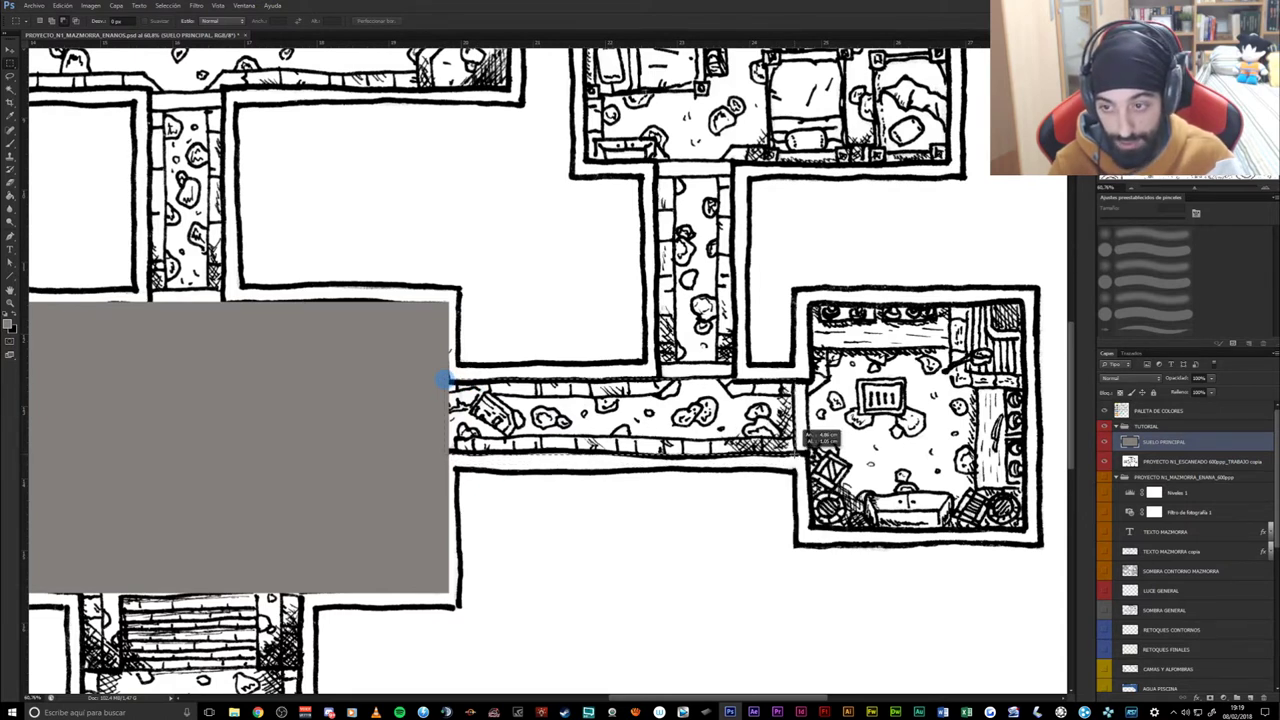
{"action": "left_click_drag", "start_coordinate": [803, 454], "coordinate": [803, 454]}
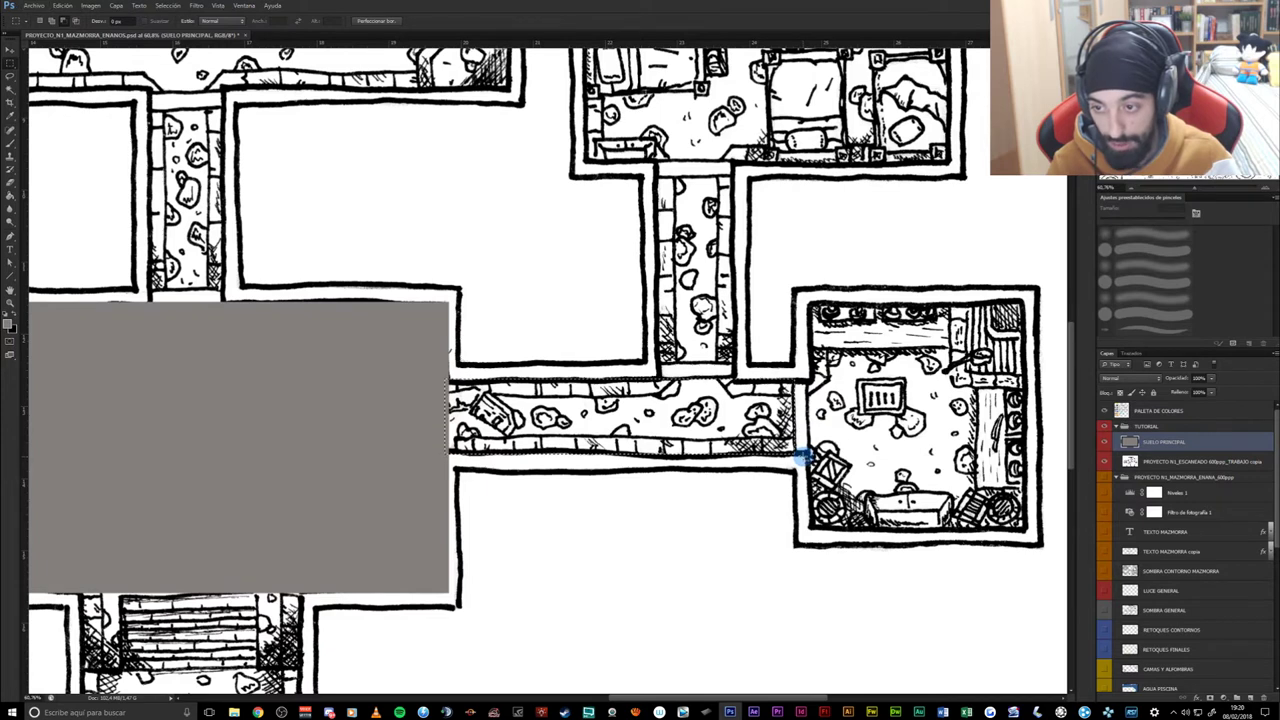
{"action": "left_click_drag", "start_coordinate": [801, 464], "coordinate": [724, 533]}
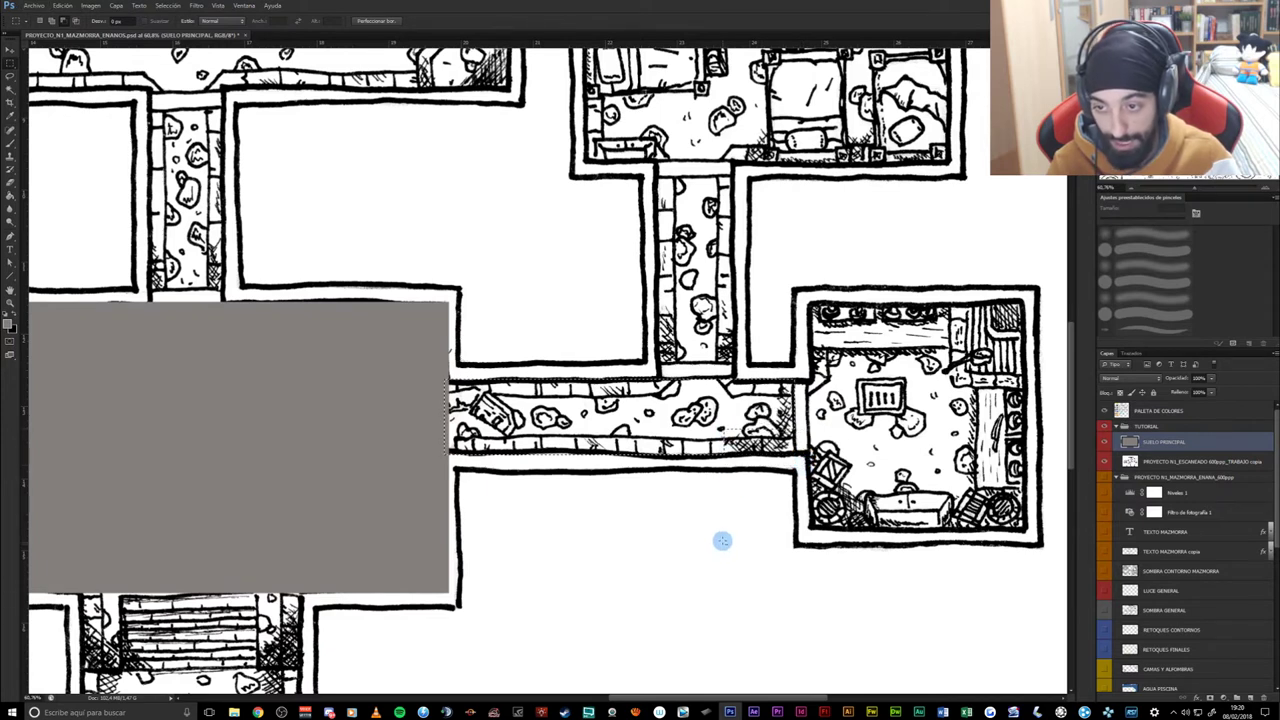
{"action": "key", "text": "alt"}
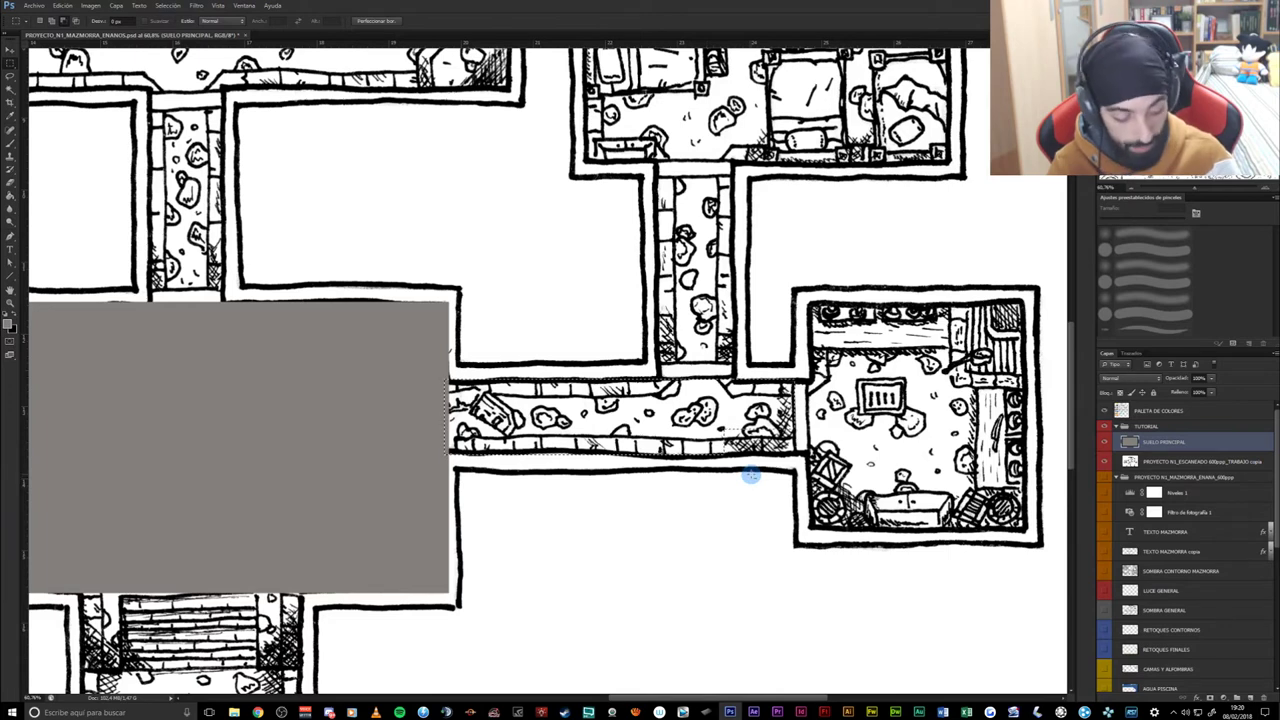
{"action": "left_click_drag", "start_coordinate": [740, 456], "coordinate": [792, 458]}
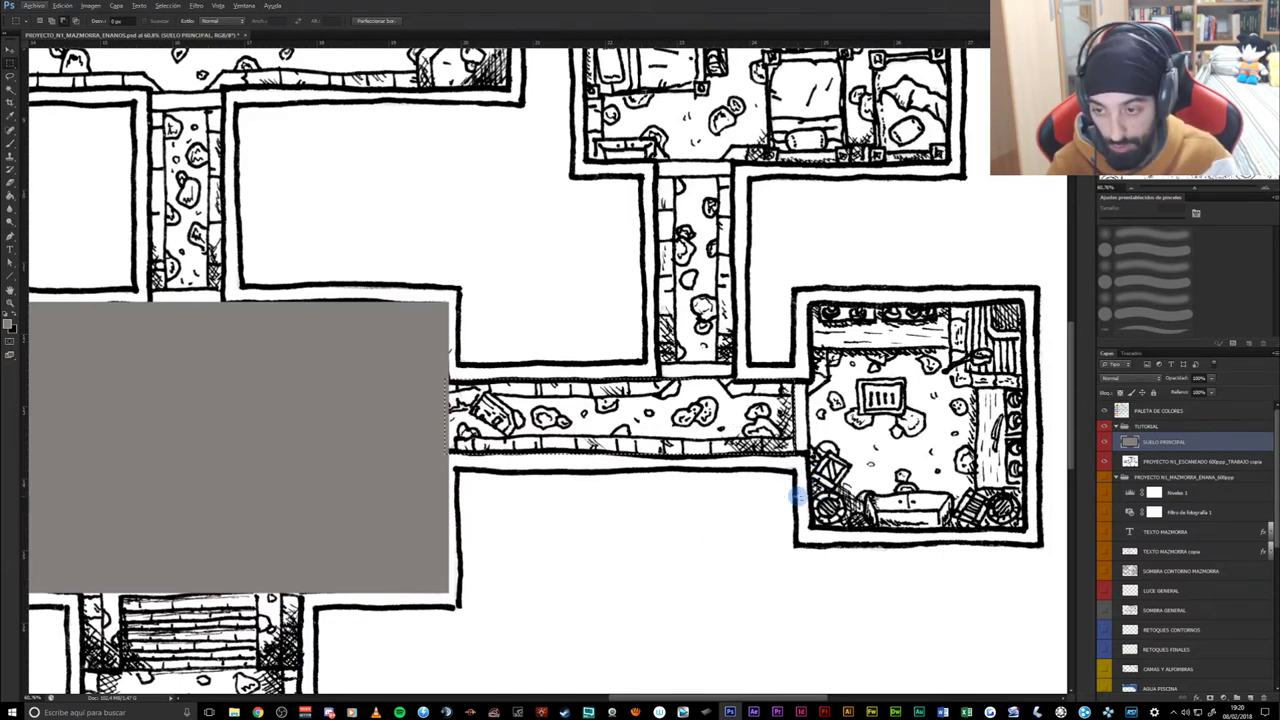
- Add the right-hand room's floor to the selection and hide the ink map layer
{"action": "left_click_drag", "start_coordinate": [797, 495], "coordinate": [660, 510]}
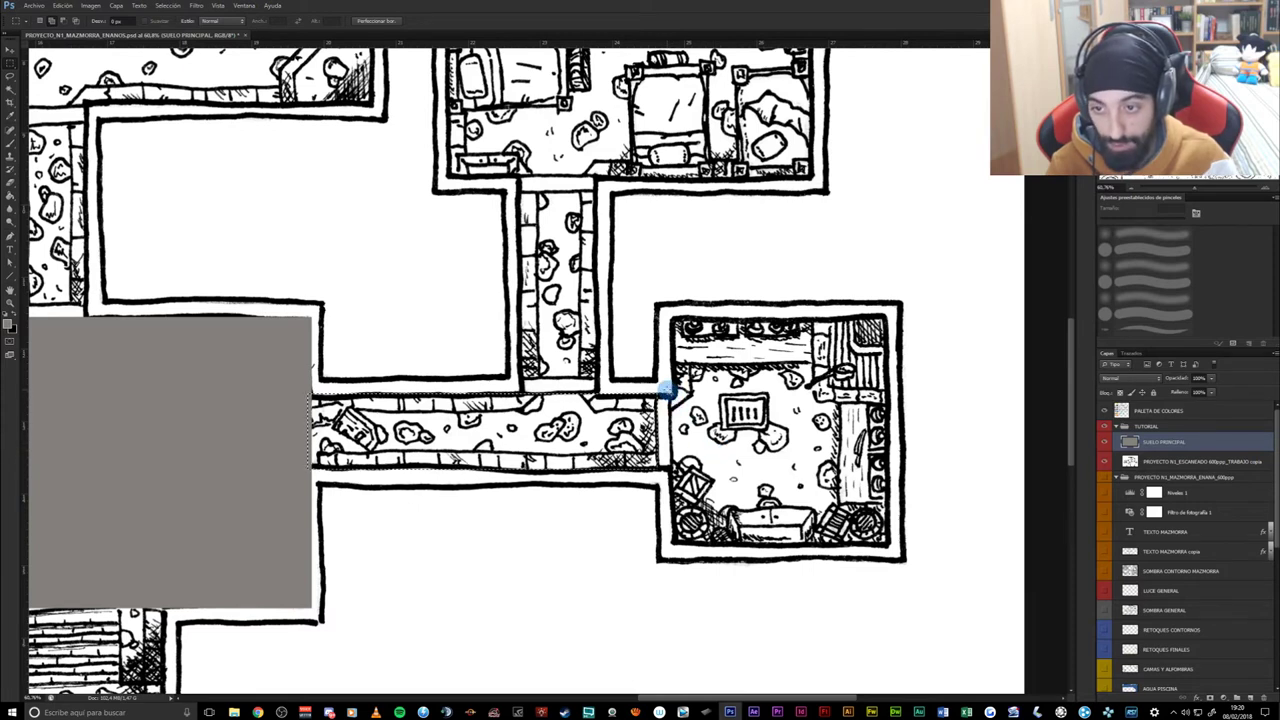
{"action": "mouse_move", "coordinate": [668, 395]}
{"action": "left_mouse_down"}
{"action": "mouse_move", "coordinate": [745, 465]}
{"action": "mouse_move", "coordinate": [740, 405]}
{"action": "left_mouse_up"}
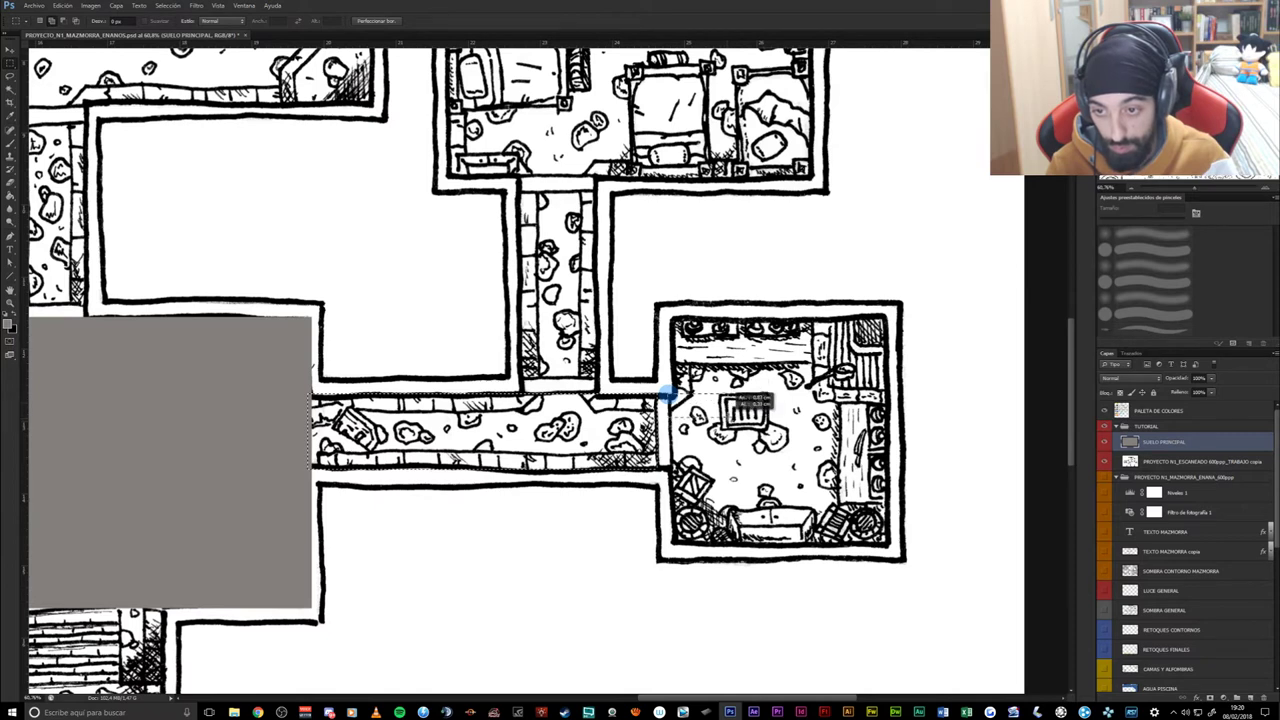
{"action": "mouse_move", "coordinate": [740, 404]}
{"action": "left_mouse_down"}
{"action": "mouse_move", "coordinate": [675, 500]}
{"action": "mouse_move", "coordinate": [892, 516]}
{"action": "left_mouse_up"}
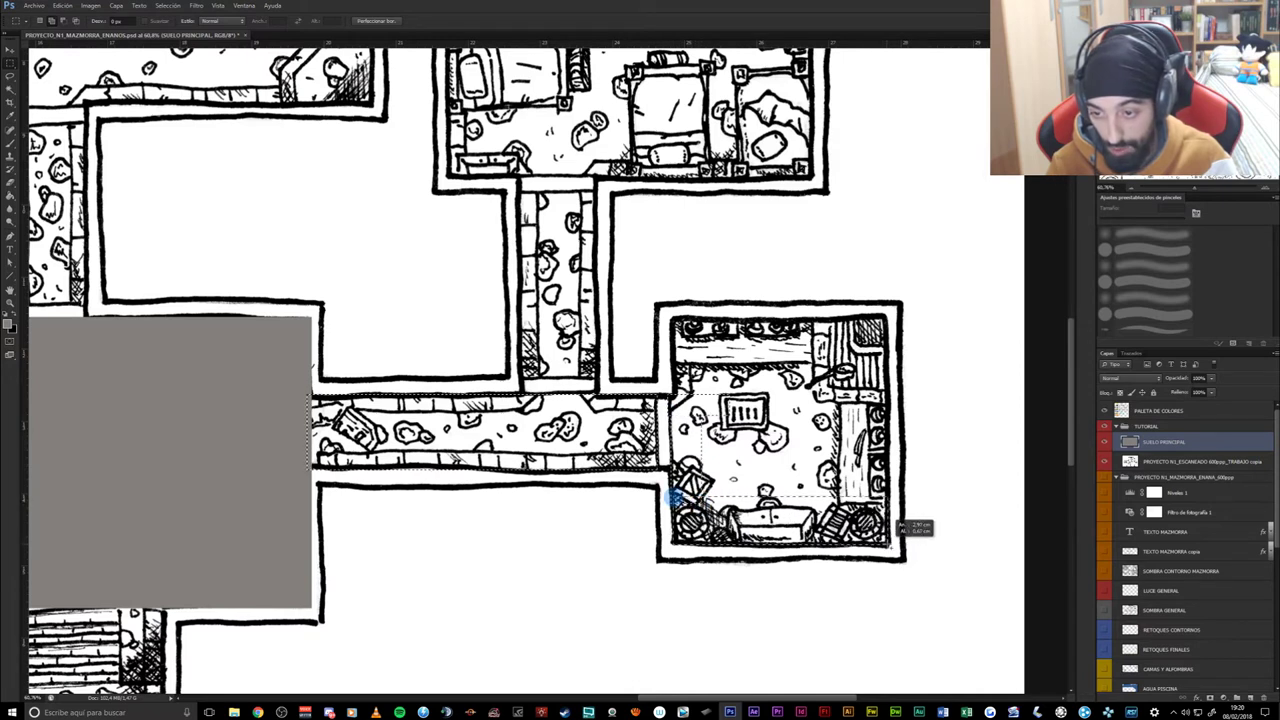
{"action": "left_click_drag", "start_coordinate": [892, 516], "coordinate": [890, 520]}
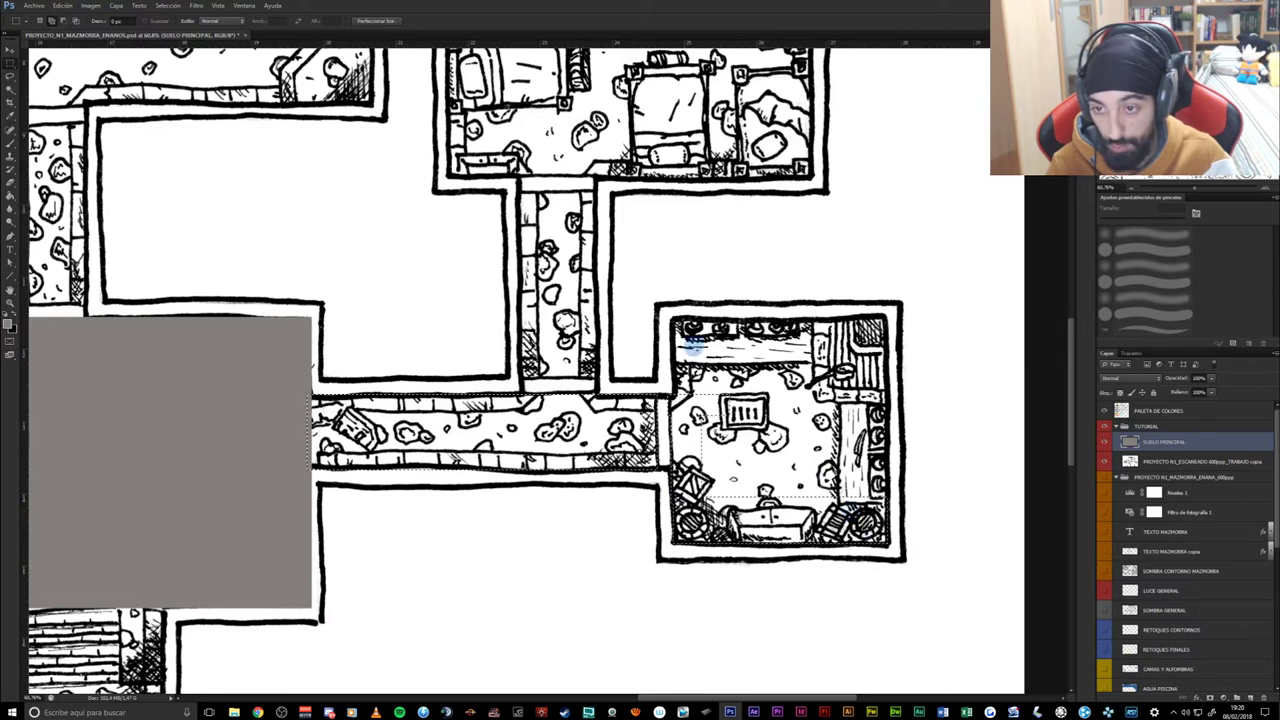
{"action": "mouse_move", "coordinate": [674, 322]}
{"action": "left_mouse_down"}
{"action": "mouse_move", "coordinate": [745, 434]}
{"action": "mouse_move", "coordinate": [889, 442]}
{"action": "left_mouse_up"}
{"action": "left_click", "coordinate": [826, 477]}
{"action": "left_click_drag", "start_coordinate": [688, 512], "coordinate": [882, 434]}
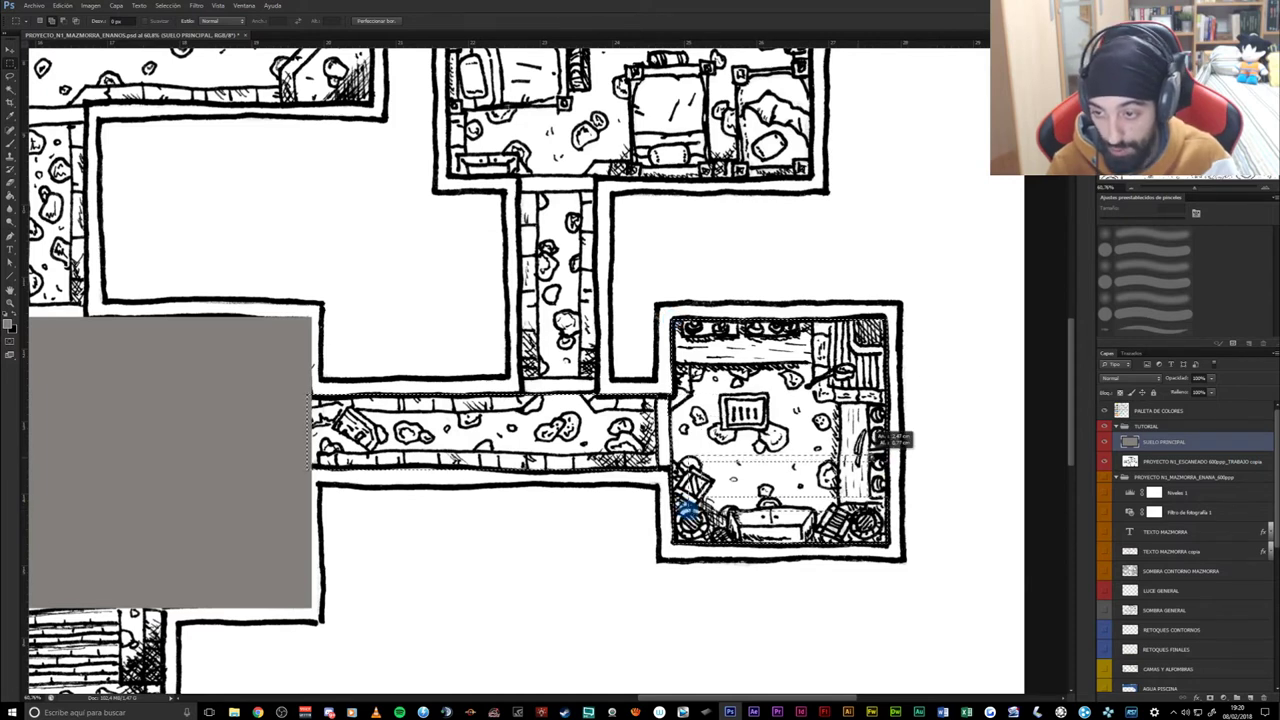
{"action": "left_click_drag", "start_coordinate": [790, 463], "coordinate": [900, 430]}
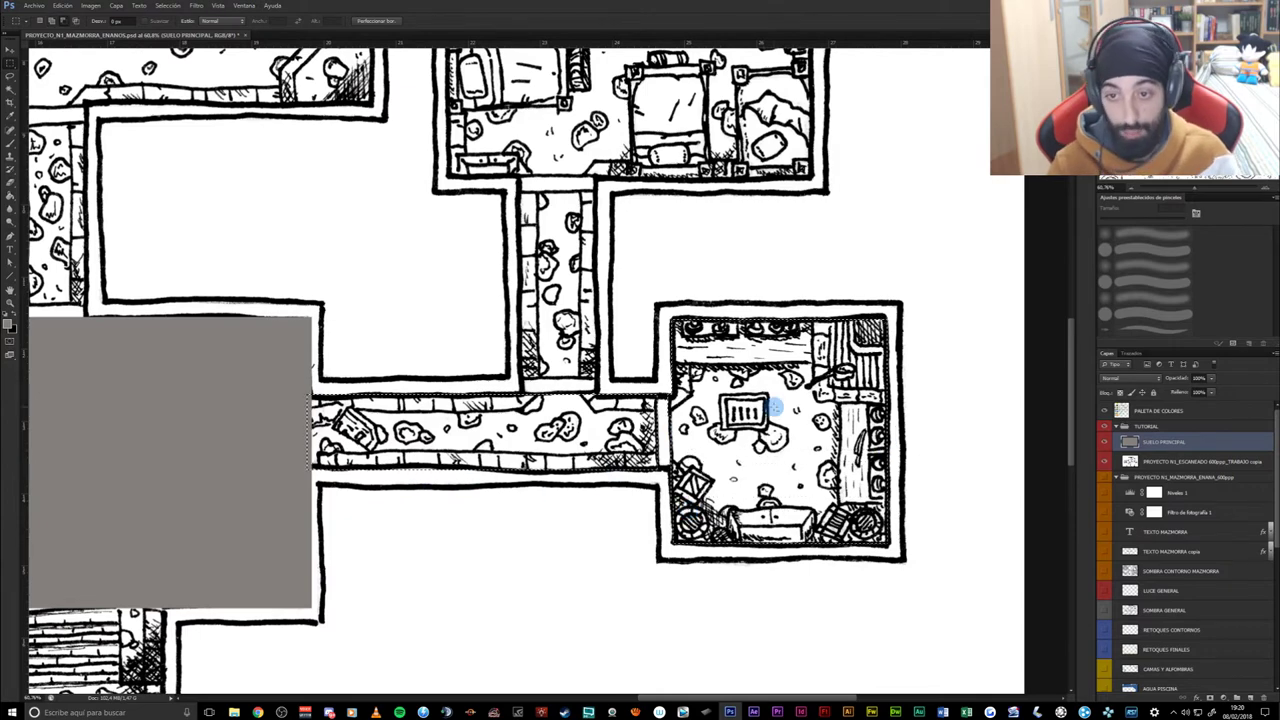
{"action": "left_click", "coordinate": [1104, 461]}
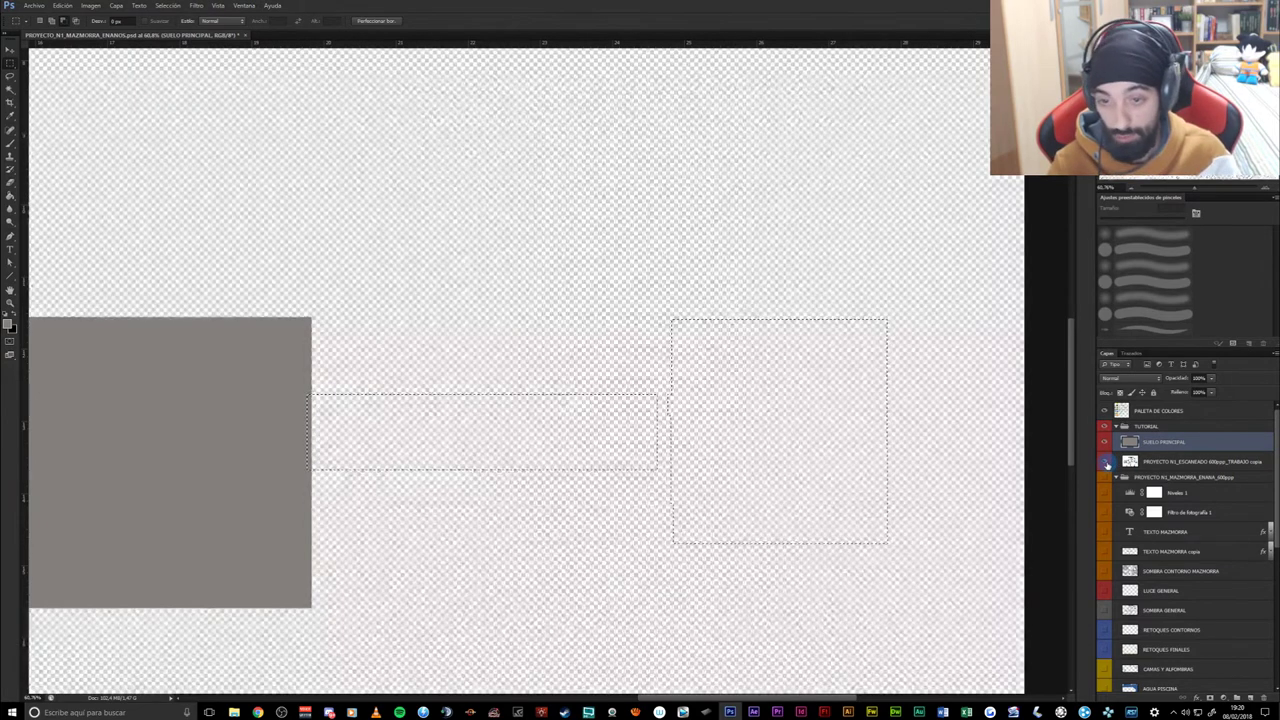
- Paint-bucket the corridor and room grey, show the ink map, and set SUELO PRINCIPAL to Multiplicar
{"action": "key", "text": "g"}
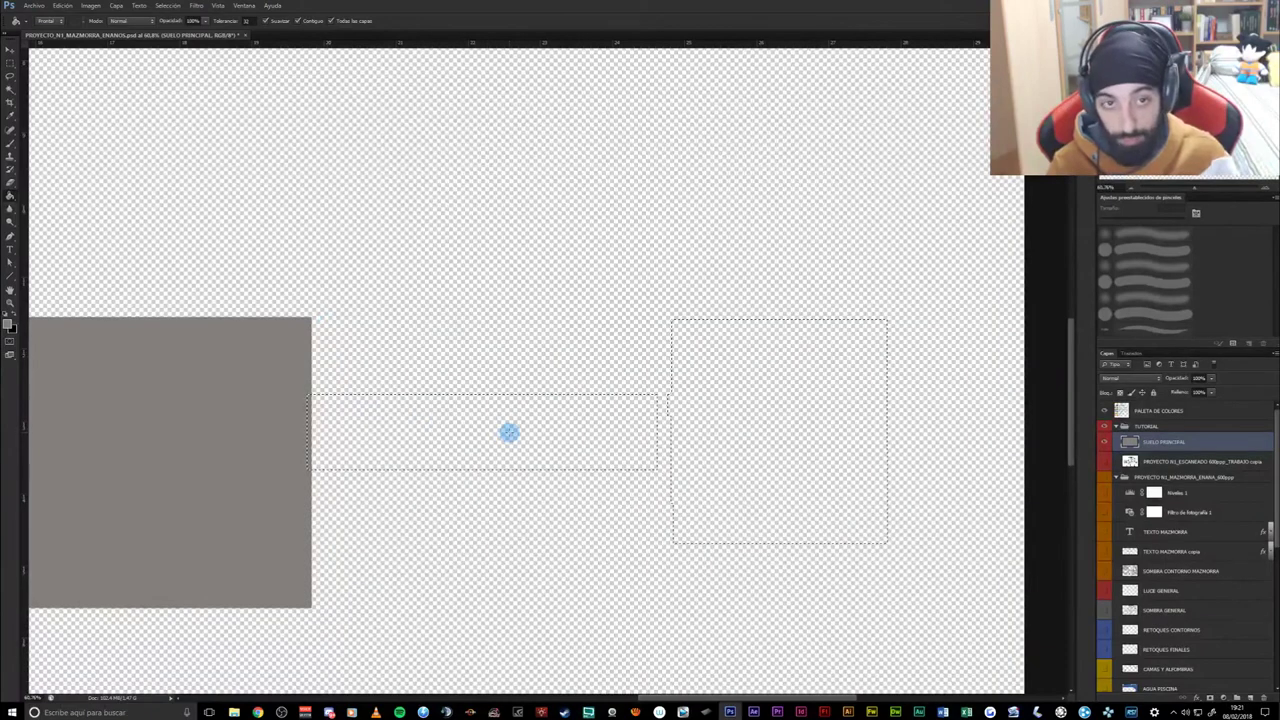
{"action": "left_click", "coordinate": [510, 435]}
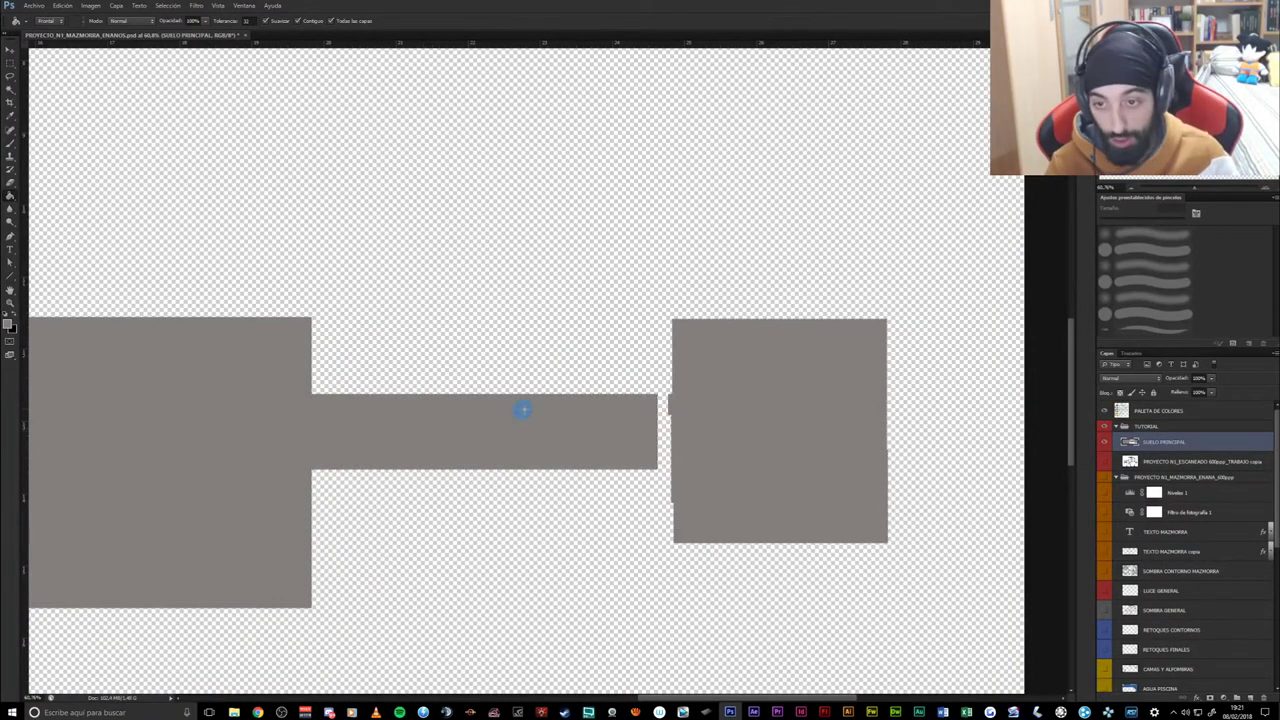
{"action": "left_click", "coordinate": [1106, 460]}
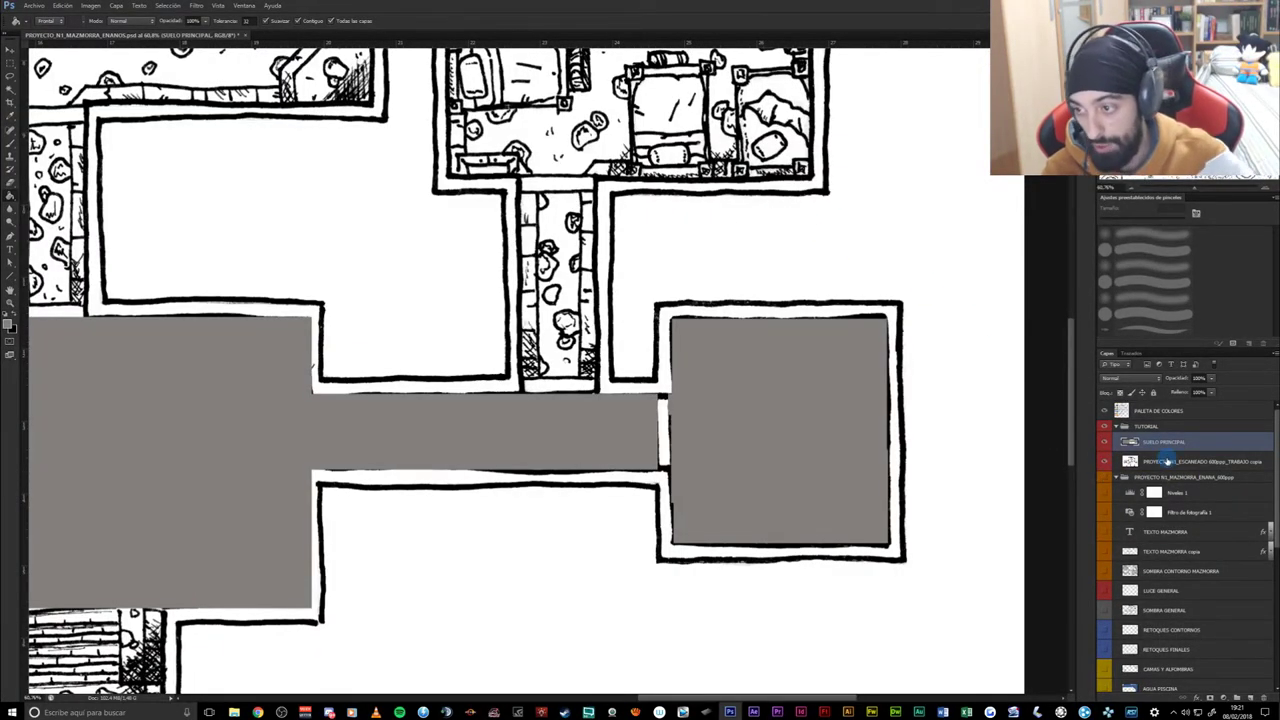
{"action": "left_click", "coordinate": [1139, 380]}
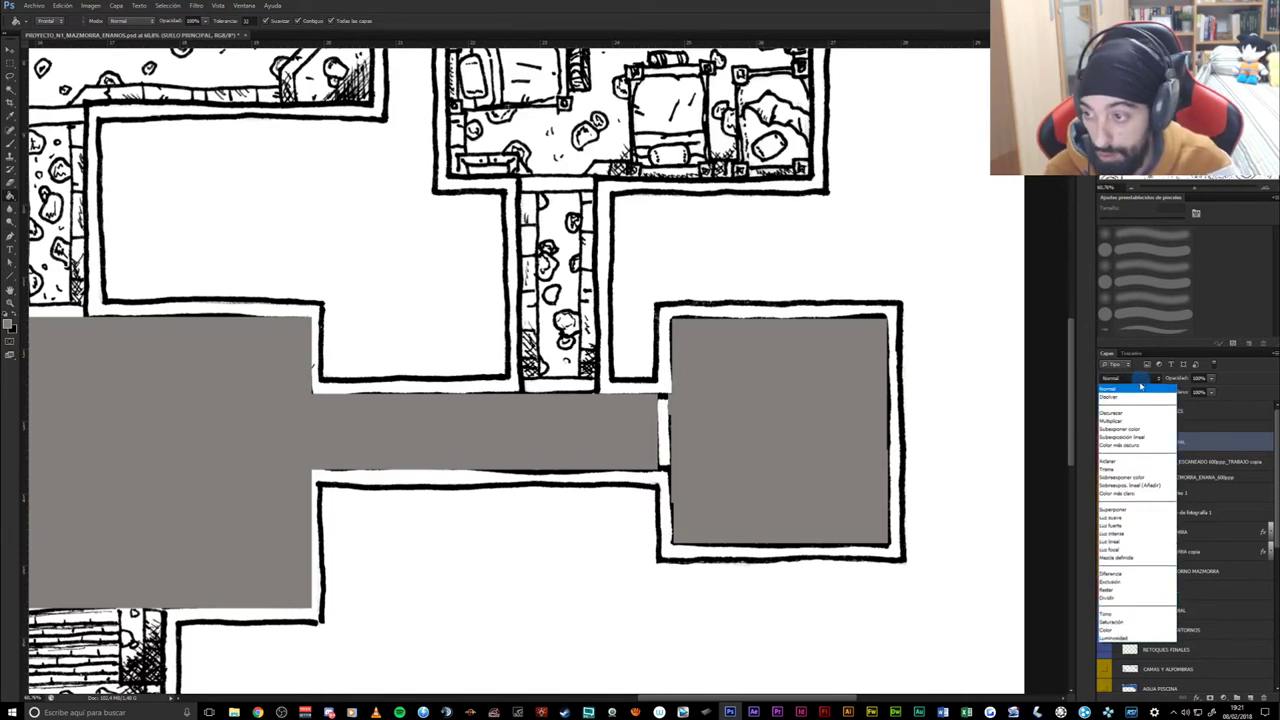
{"action": "left_click", "coordinate": [1122, 422]}
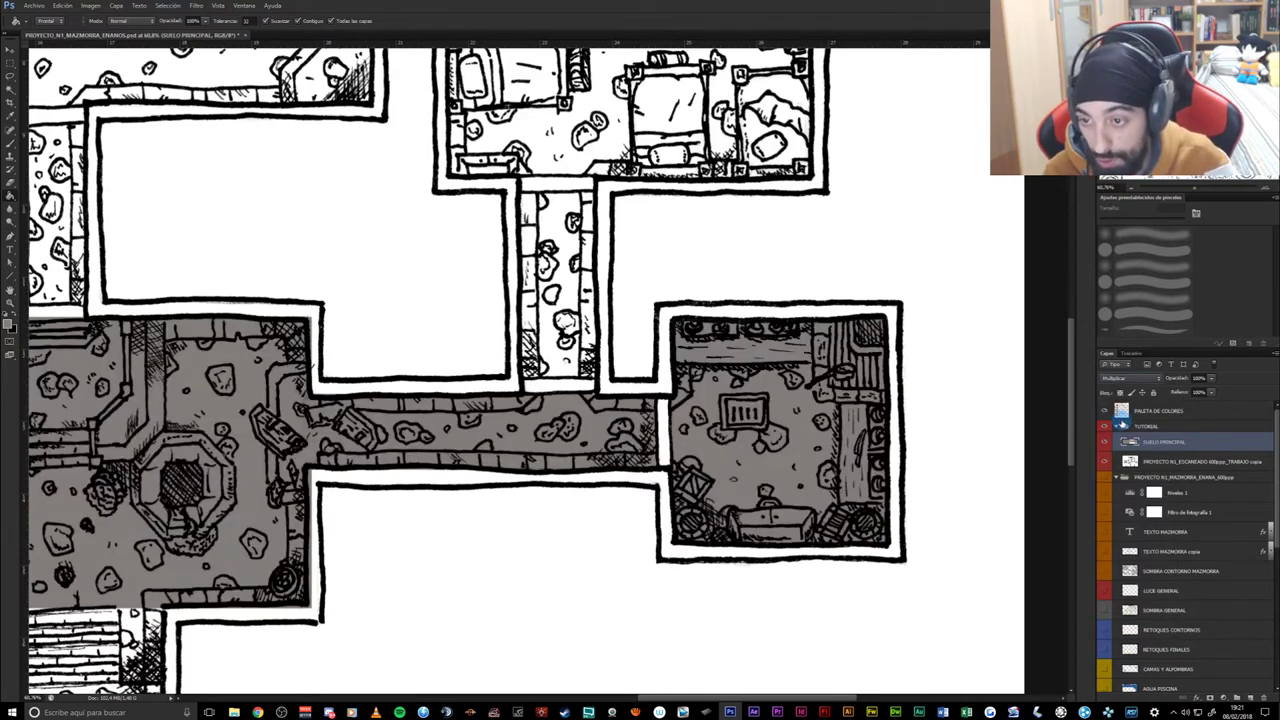
{"action": "left_click_drag", "start_coordinate": [588, 390], "coordinate": [724, 374]}
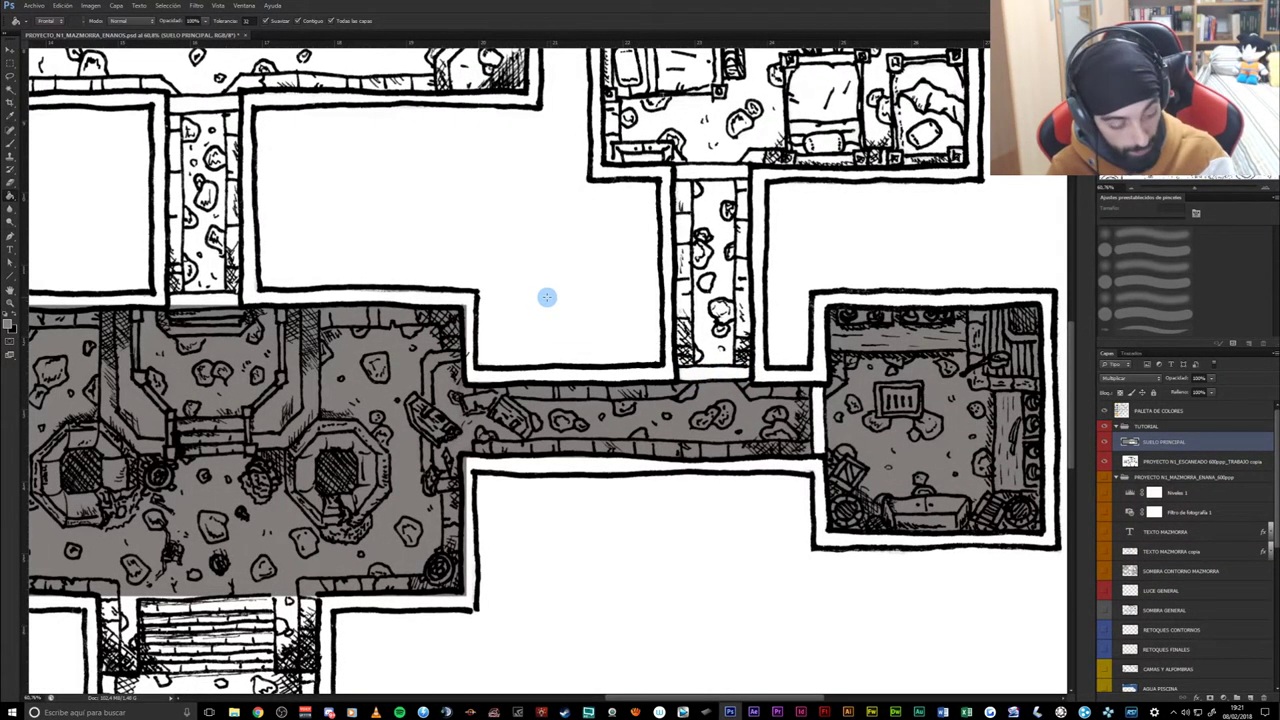
{"action": "key", "text": "e"}
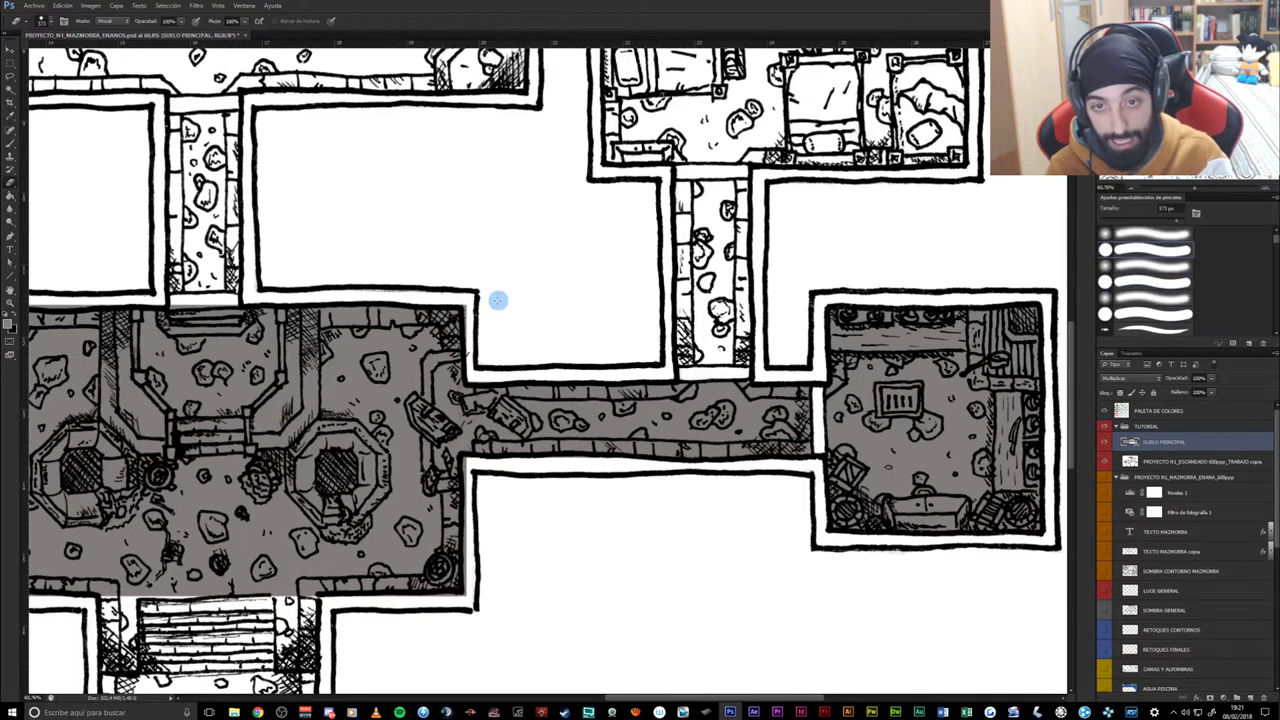
{"action": "left_click_drag", "start_coordinate": [524, 300], "coordinate": [453, 306]}
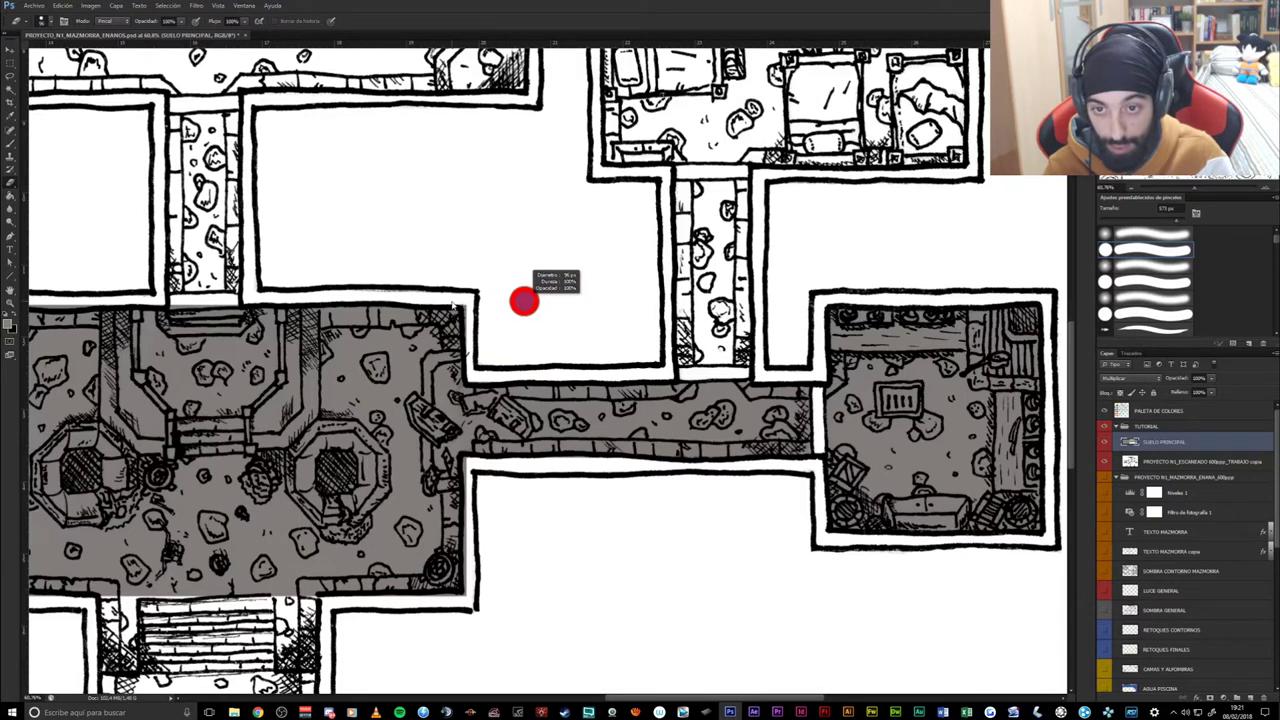
{"action": "left_click_drag", "start_coordinate": [453, 306], "coordinate": [452, 302]}
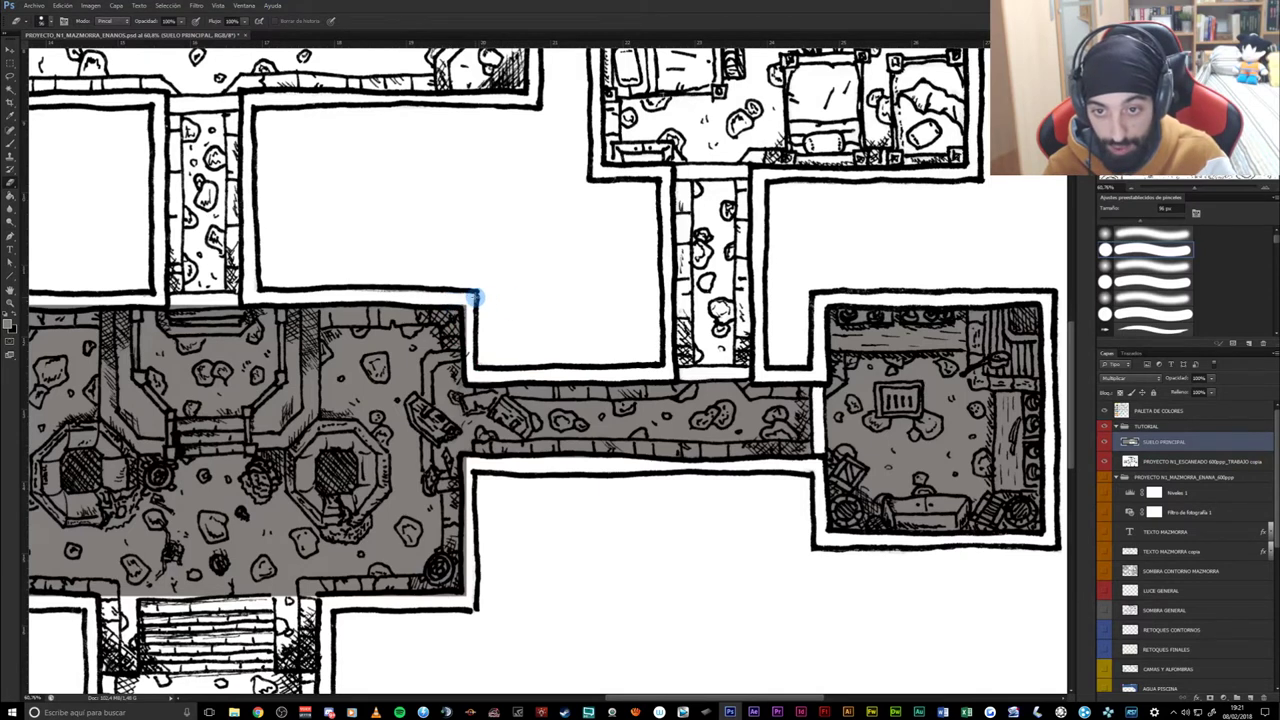
{"action": "left_click_drag", "start_coordinate": [550, 311], "coordinate": [528, 294]}
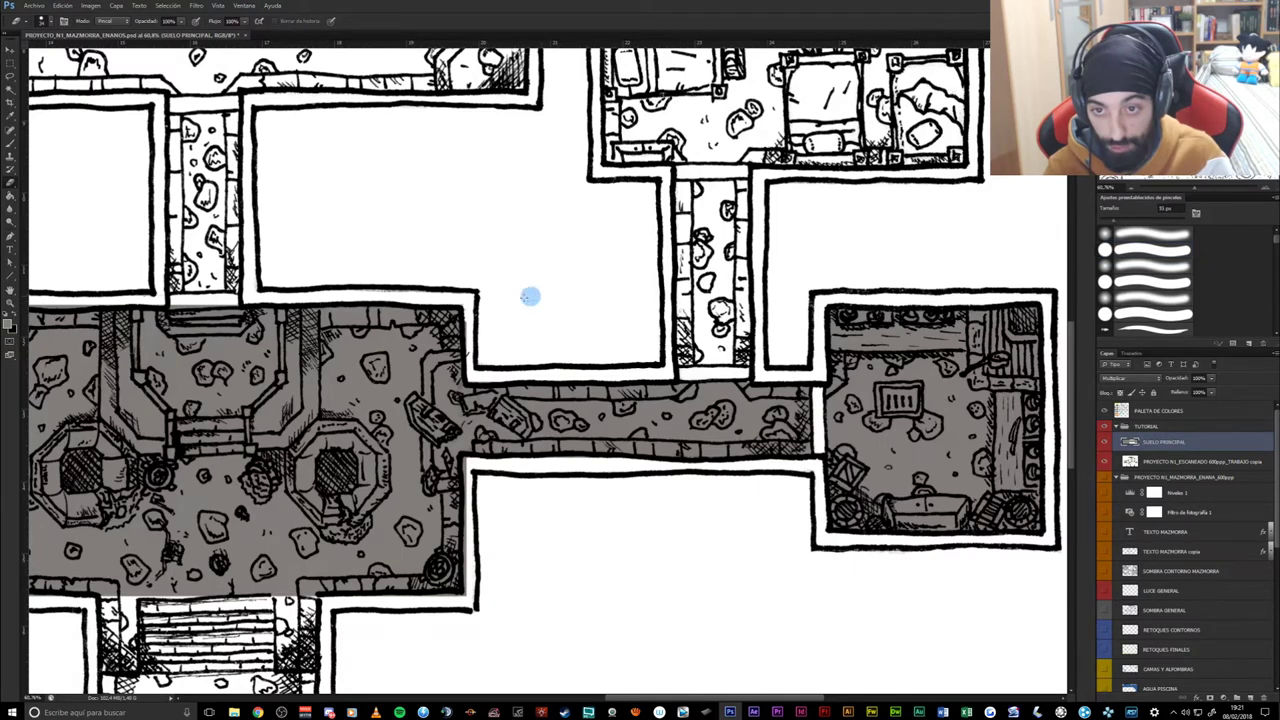
{"action": "scroll", "coordinate": [453, 330], "scroll_direction": "up", "scroll_amount": 1}
{"action": "scroll", "coordinate": [480, 345], "scroll_direction": "up", "scroll_amount": 1}
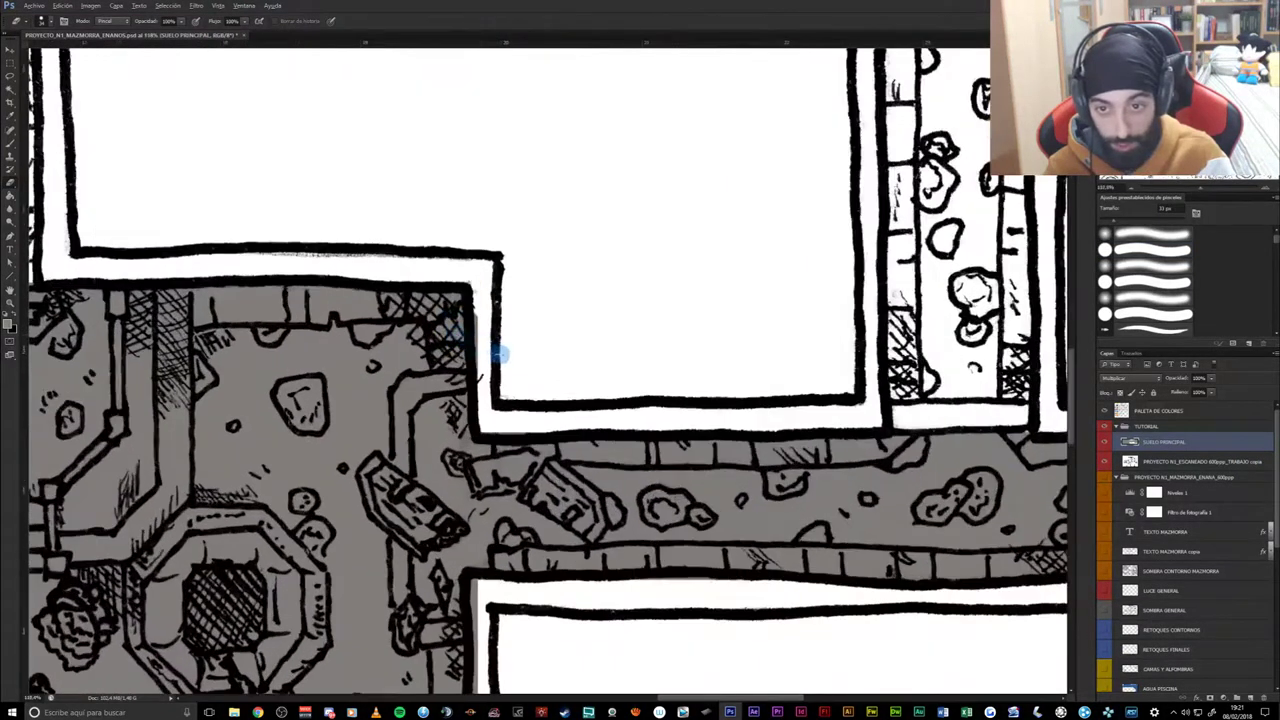
{"action": "scroll", "coordinate": [505, 355], "scroll_direction": "up", "scroll_amount": 1}
{"action": "scroll", "coordinate": [497, 298], "scroll_direction": "down", "scroll_amount": 1}
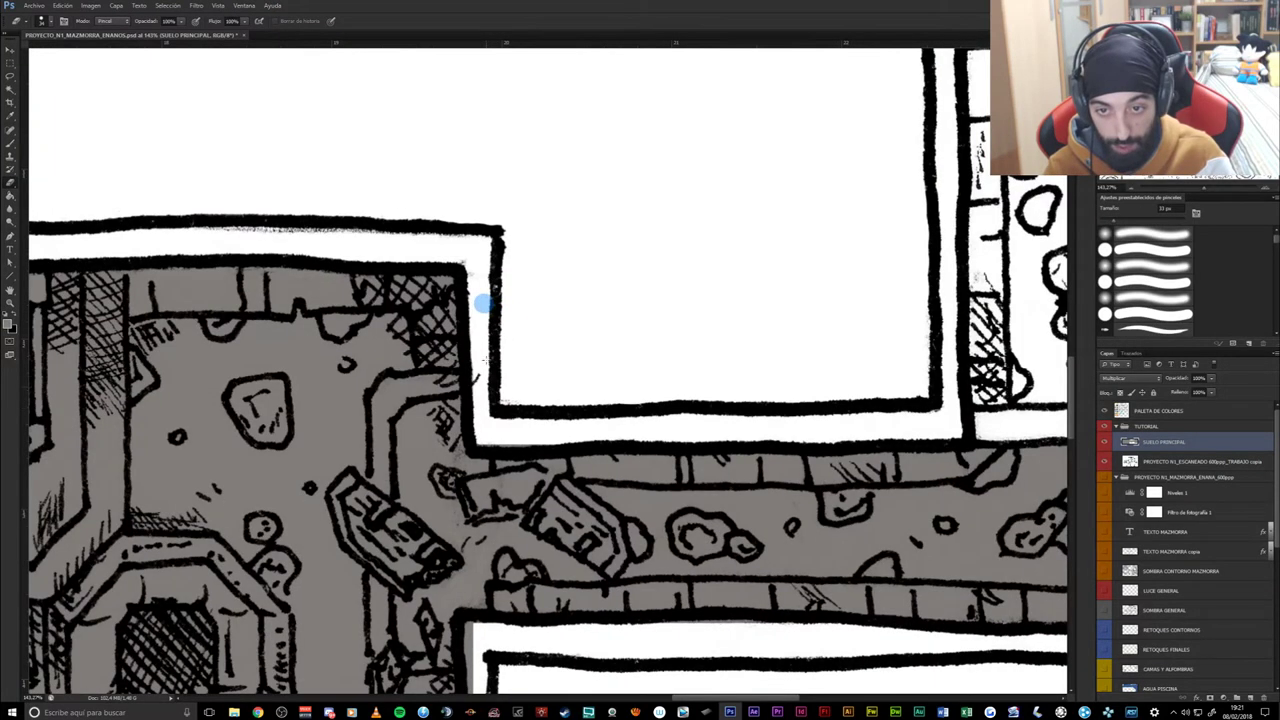
{"action": "scroll", "coordinate": [505, 318], "scroll_direction": "down", "scroll_amount": 5}
{"action": "scroll", "coordinate": [531, 337], "scroll_direction": "down", "scroll_amount": 5}
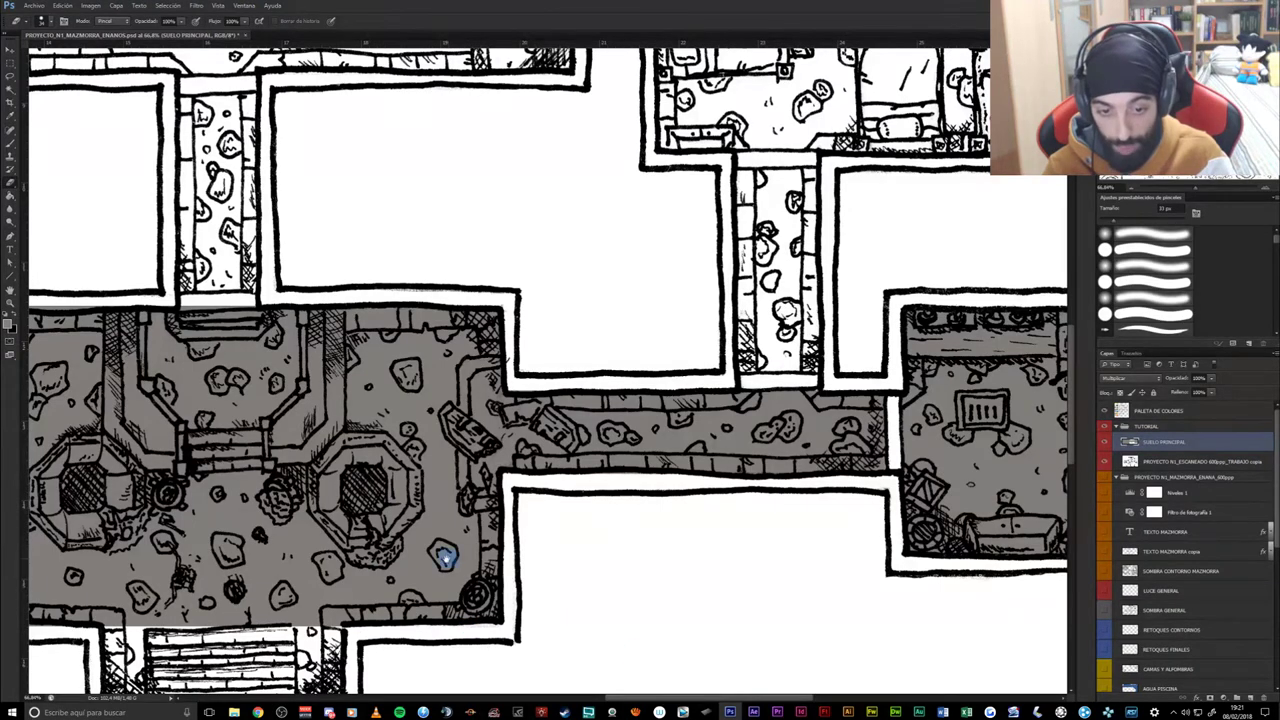
{"action": "left_click_drag", "start_coordinate": [643, 508], "coordinate": [374, 465]}
{"action": "scroll", "coordinate": [646, 357], "scroll_direction": "up", "scroll_amount": 1}
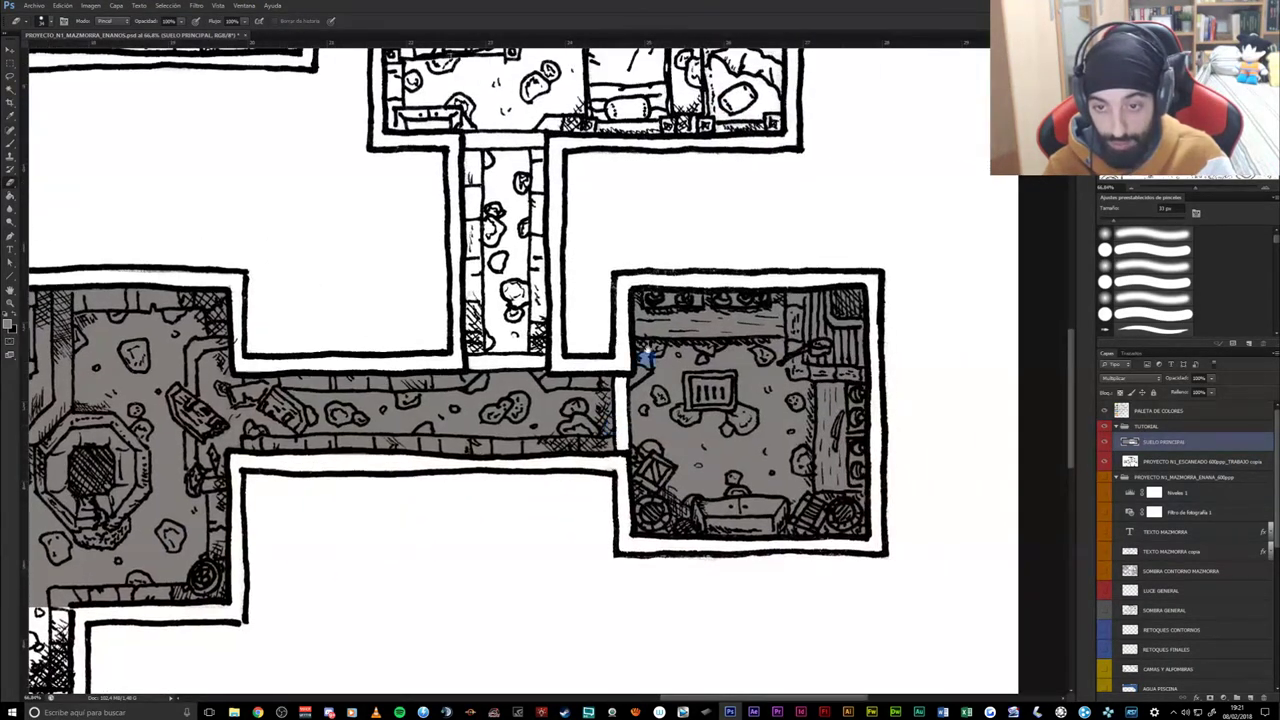
{"action": "scroll", "coordinate": [617, 434], "scroll_direction": "up", "scroll_amount": 5}
{"action": "scroll", "coordinate": [642, 372], "scroll_direction": "up", "scroll_amount": 4}
{"action": "mouse_move", "coordinate": [643, 372]}
{"action": "left_mouse_down"}
{"action": "mouse_move", "coordinate": [520, 483]}
{"action": "mouse_move", "coordinate": [771, 508]}
{"action": "mouse_move", "coordinate": [578, 261]}
{"action": "left_mouse_up"}
{"action": "scroll", "coordinate": [337, 334], "scroll_direction": "down", "scroll_amount": 3}
{"action": "scroll", "coordinate": [486, 349], "scroll_direction": "down", "scroll_amount": 6}
{"action": "scroll", "coordinate": [316, 390], "scroll_direction": "up", "scroll_amount": 2}
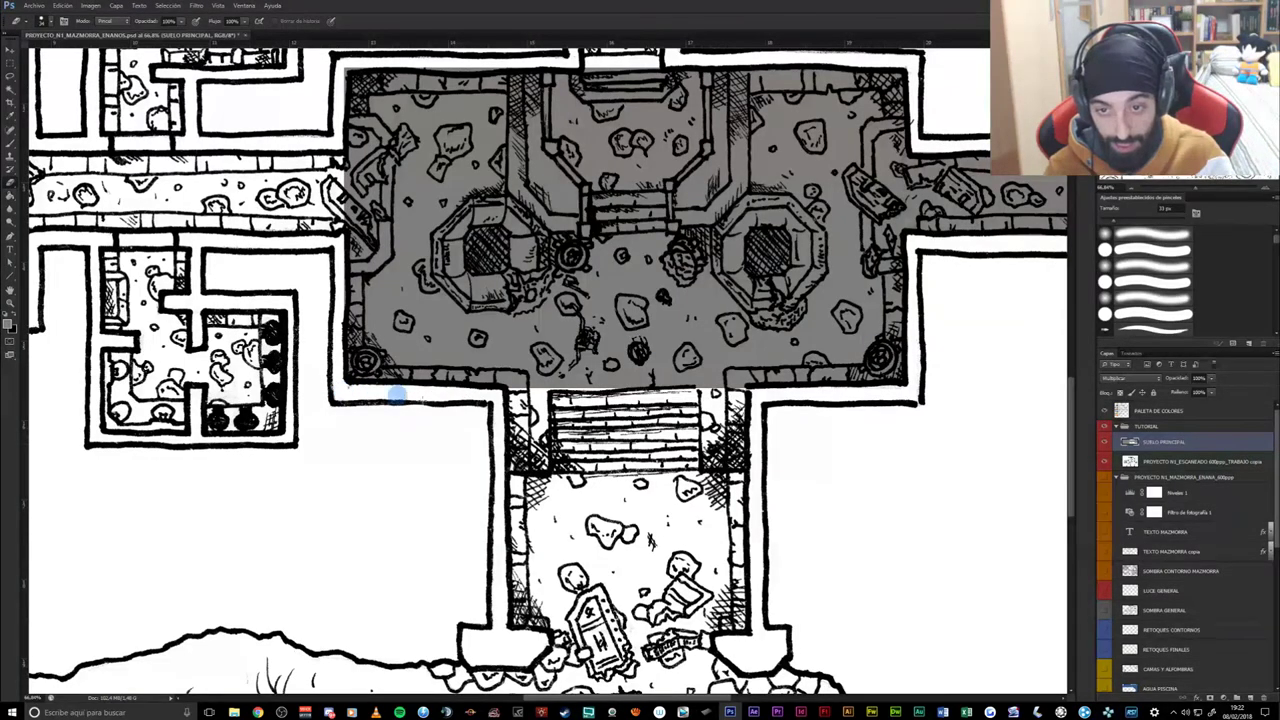
{"action": "mouse_move", "coordinate": [723, 486]}
{"action": "left_mouse_down"}
{"action": "mouse_move", "coordinate": [737, 343]}
{"action": "mouse_move", "coordinate": [317, 486]}
{"action": "mouse_move", "coordinate": [679, 383]}
{"action": "mouse_move", "coordinate": [370, 480]}
{"action": "left_mouse_up"}
{"action": "left_click_drag", "start_coordinate": [408, 400], "coordinate": [551, 426]}
{"action": "left_click_drag", "start_coordinate": [392, 373], "coordinate": [476, 373]}
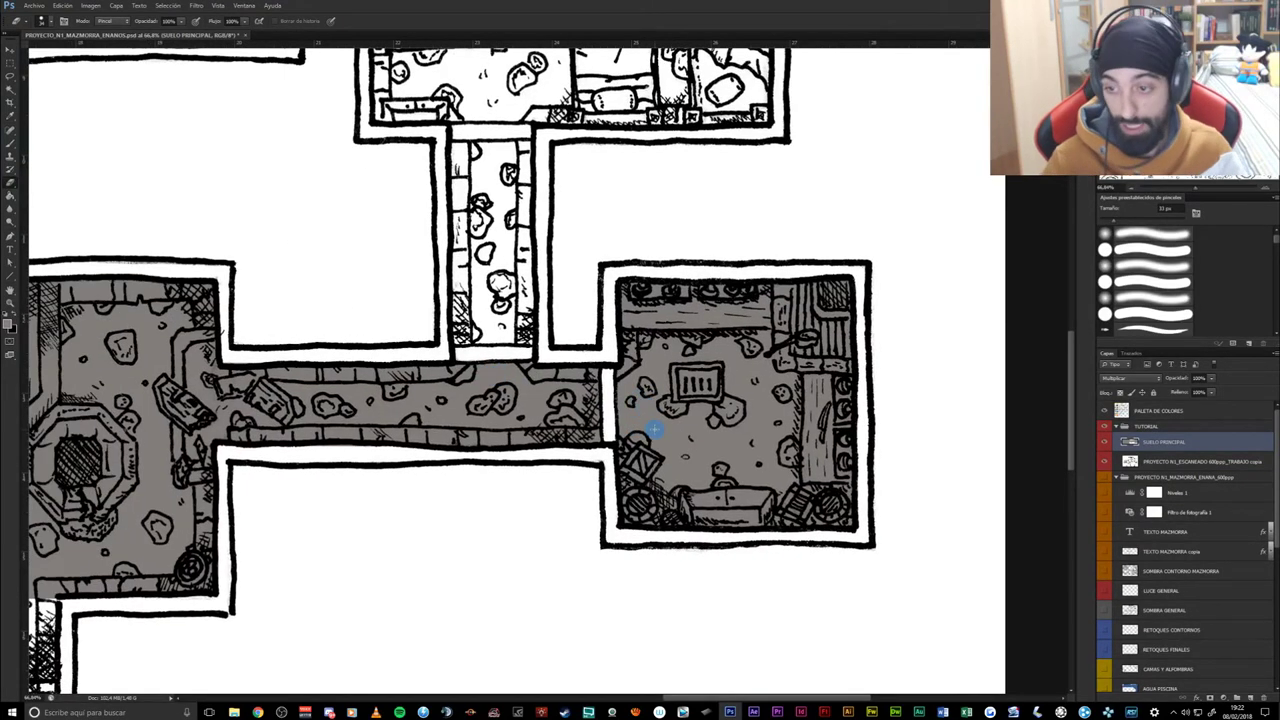
{"action": "mouse_move", "coordinate": [429, 483]}
{"action": "left_mouse_down"}
{"action": "mouse_move", "coordinate": [466, 471]}
{"action": "mouse_move", "coordinate": [545, 494]}
{"action": "left_mouse_up"}
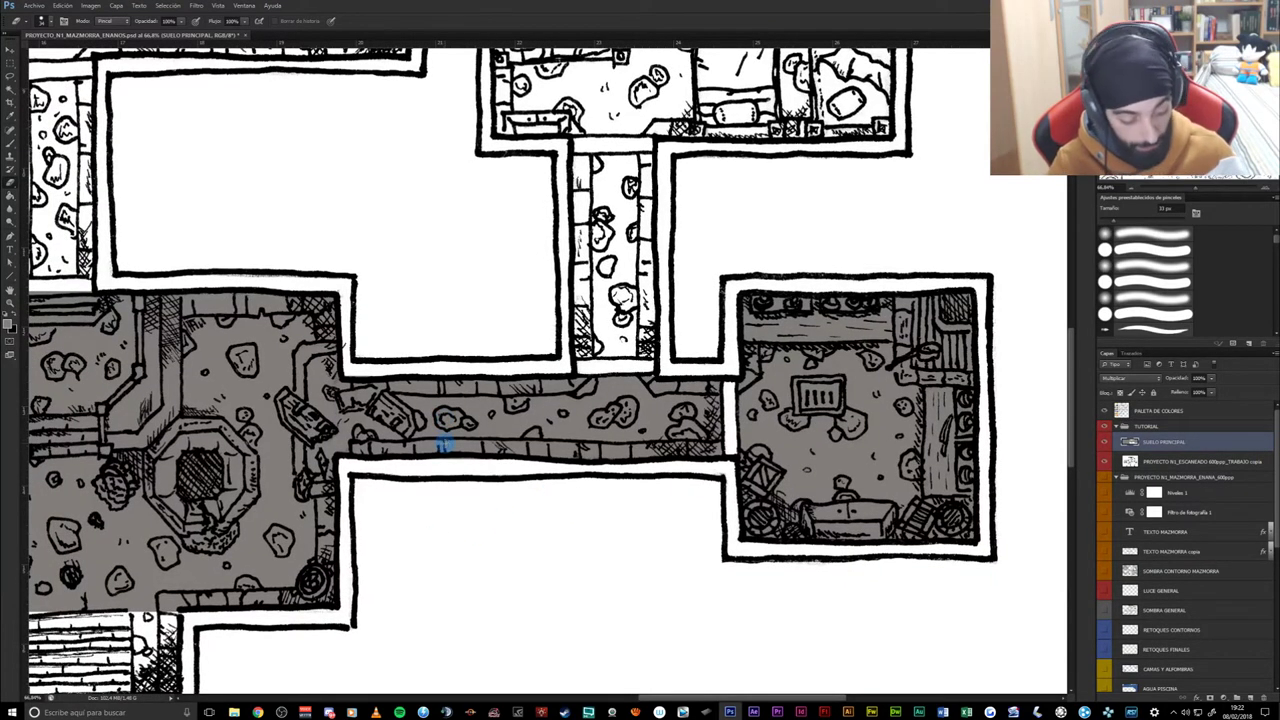
{"action": "key", "text": "m"}
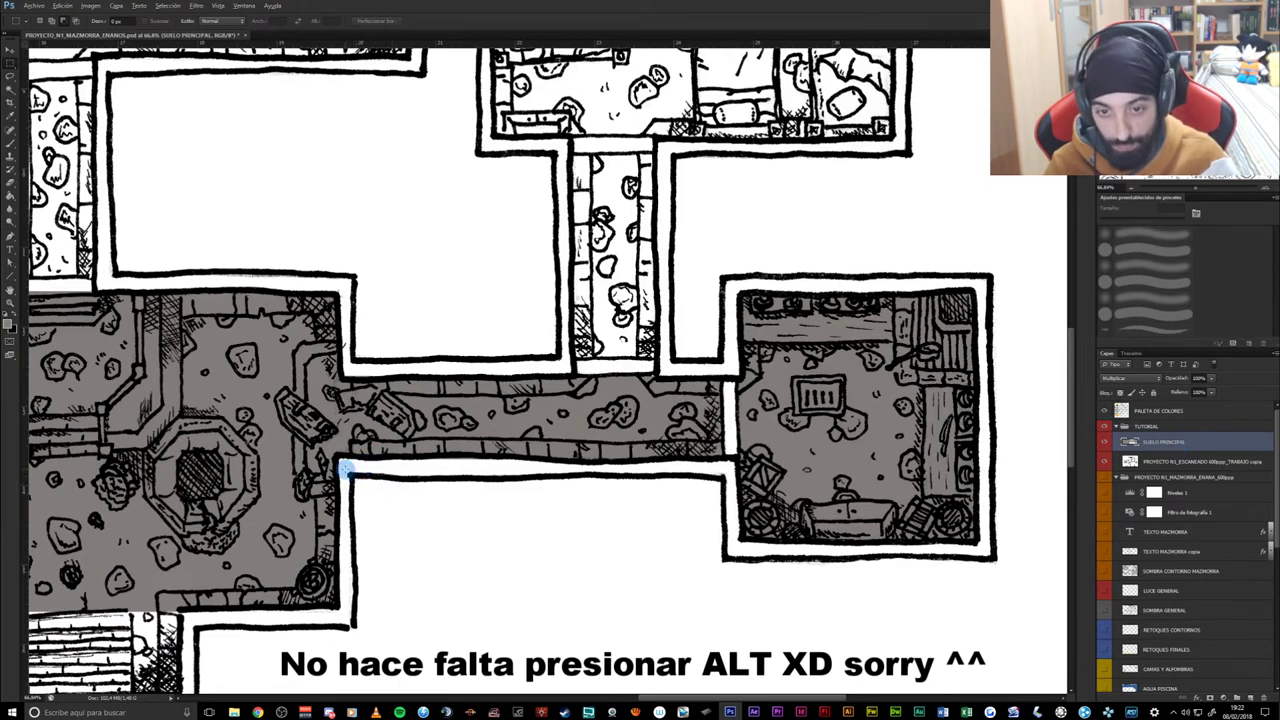
- Delete the grey fill from the strip along the corridor's lower wall
{"action": "left_click_drag", "start_coordinate": [348, 472], "coordinate": [734, 470]}
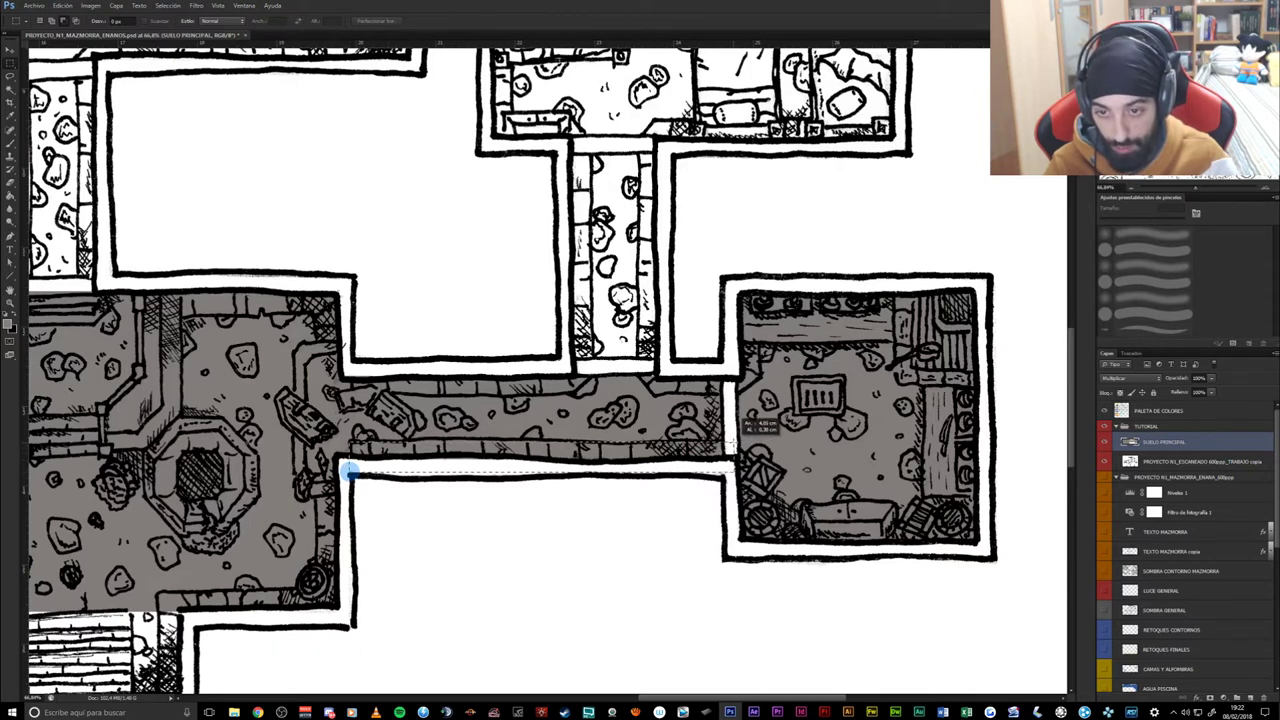
{"action": "left_click_drag", "start_coordinate": [736, 442], "coordinate": [736, 441]}
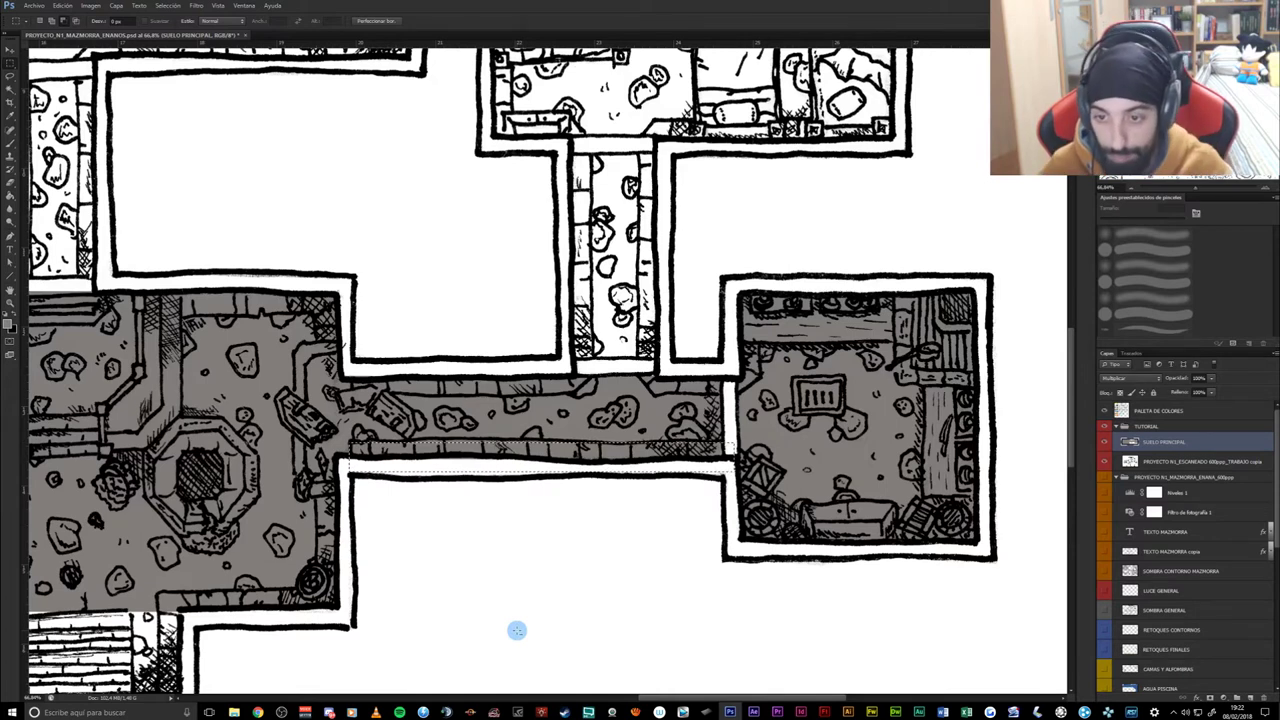
{"action": "key", "text": "Delete"}
{"action": "key", "text": "ctrl+d"}
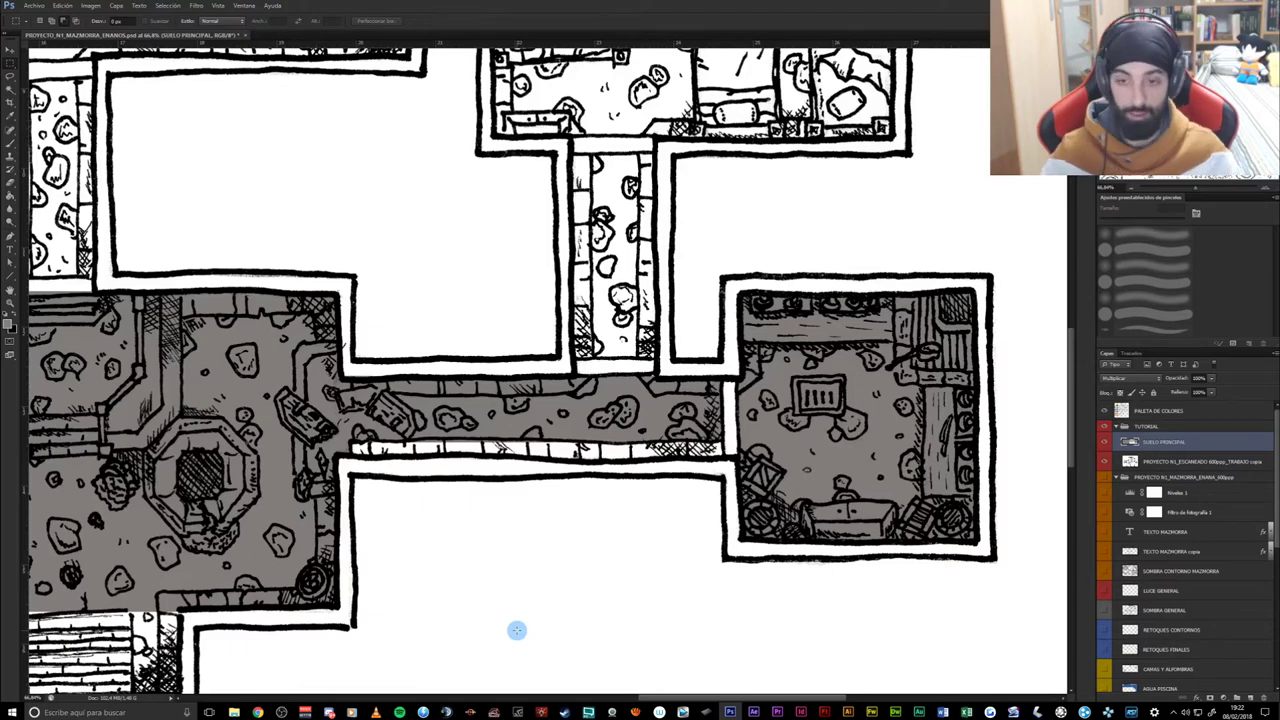
{"action": "scroll", "coordinate": [528, 605], "scroll_direction": "up", "scroll_amount": 1}
{"action": "scroll", "coordinate": [523, 614], "scroll_direction": "up", "scroll_amount": 1}
{"action": "scroll", "coordinate": [563, 455], "scroll_direction": "up", "scroll_amount": 1}
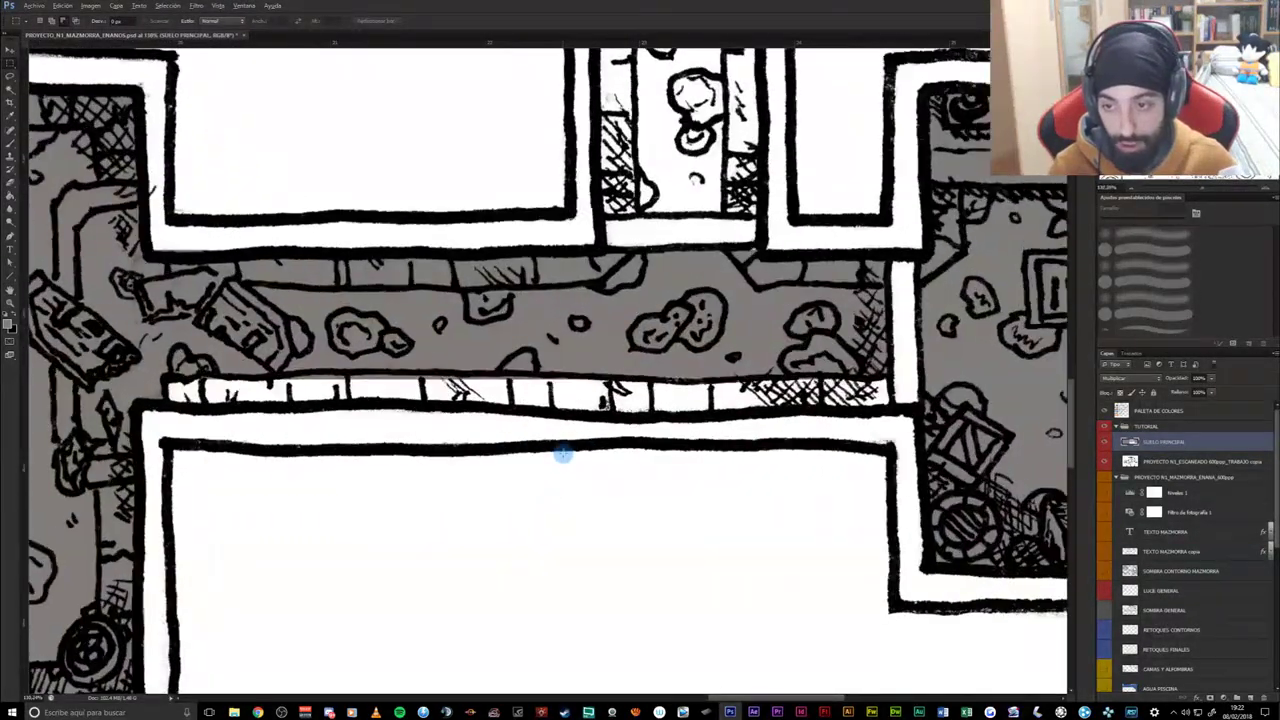
{"action": "left_click_drag", "start_coordinate": [548, 385], "coordinate": [513, 436]}
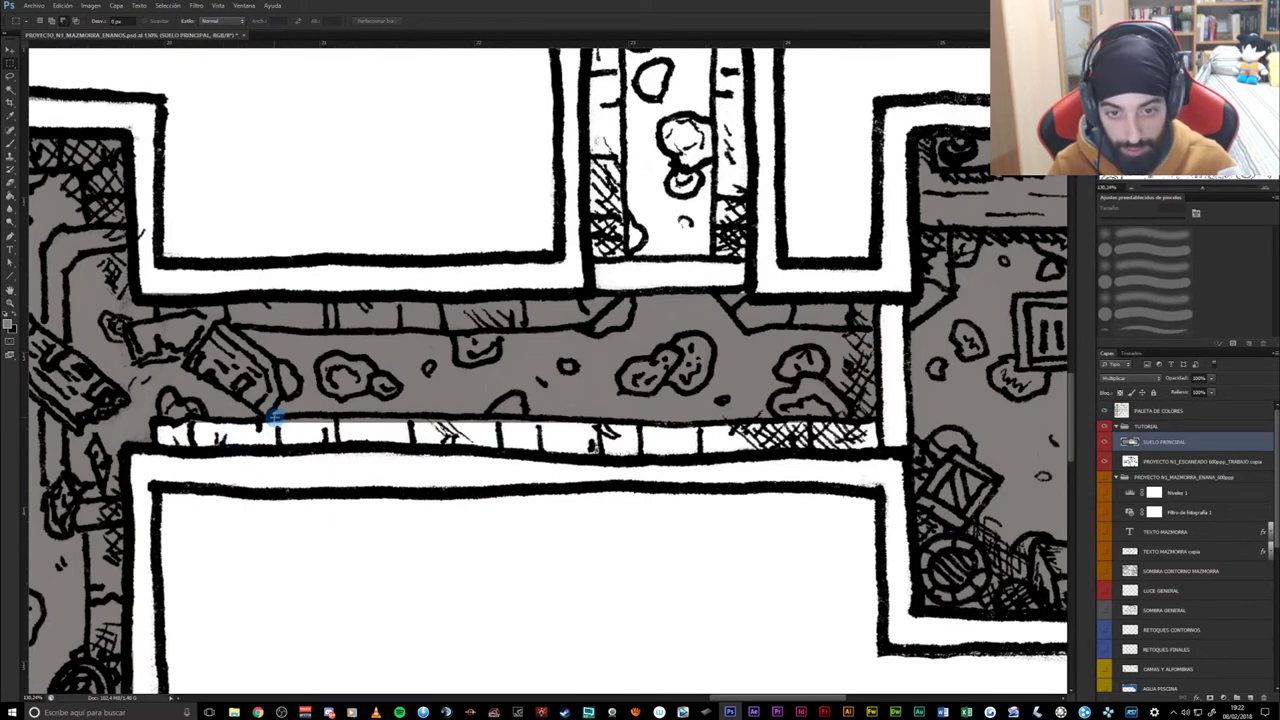
- Erase the dark specks along the corridor's white wall strip
{"action": "left_click_drag", "start_coordinate": [274, 420], "coordinate": [557, 469]}
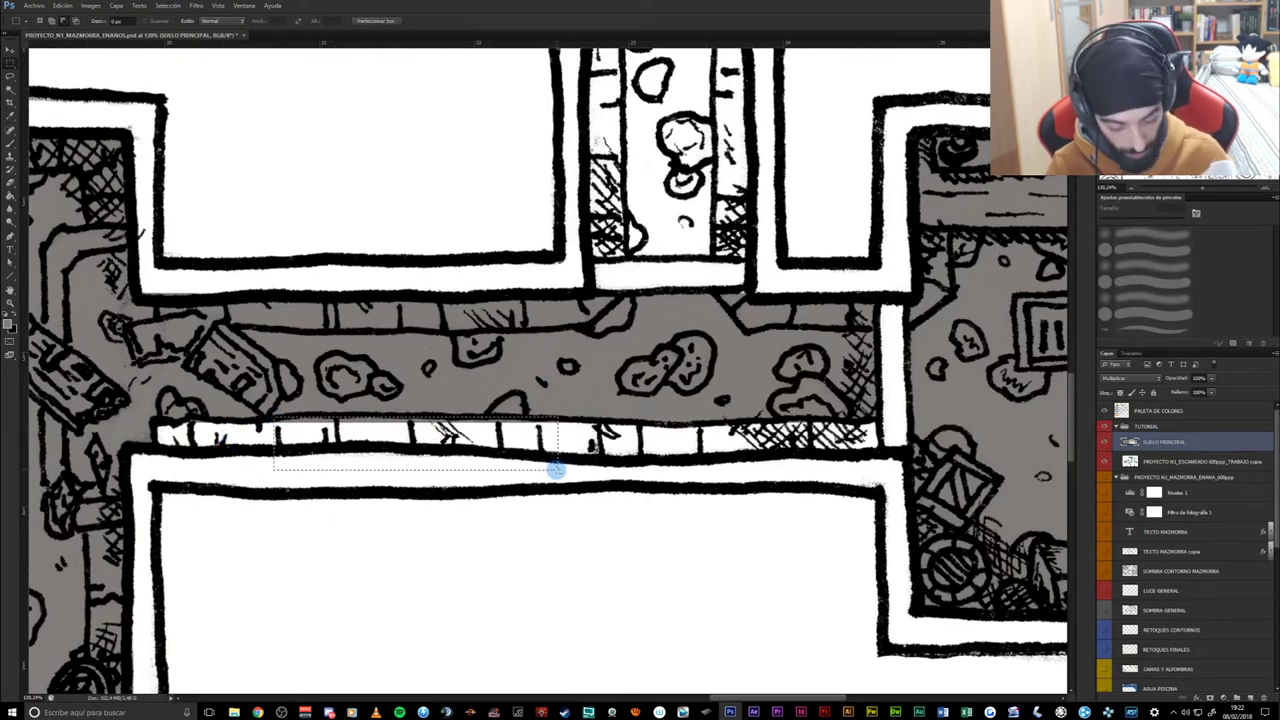
{"action": "key", "text": "ctrl+d"}
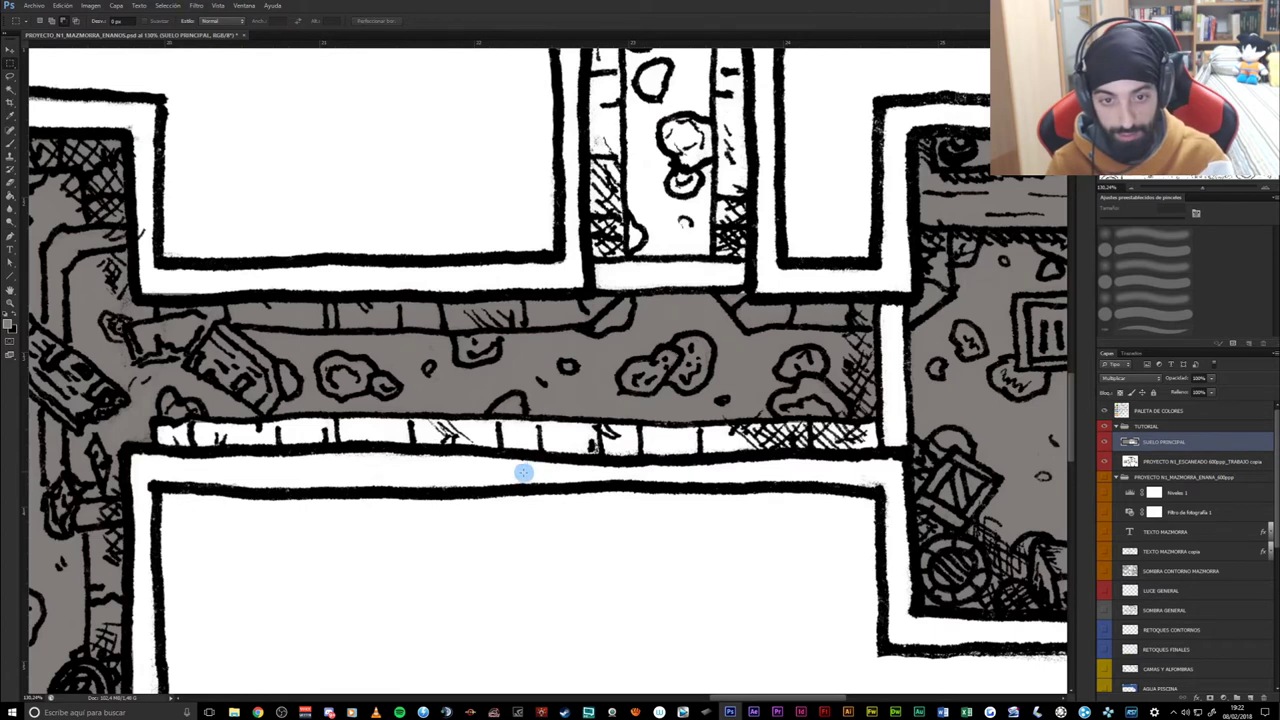
{"action": "key", "text": "e"}
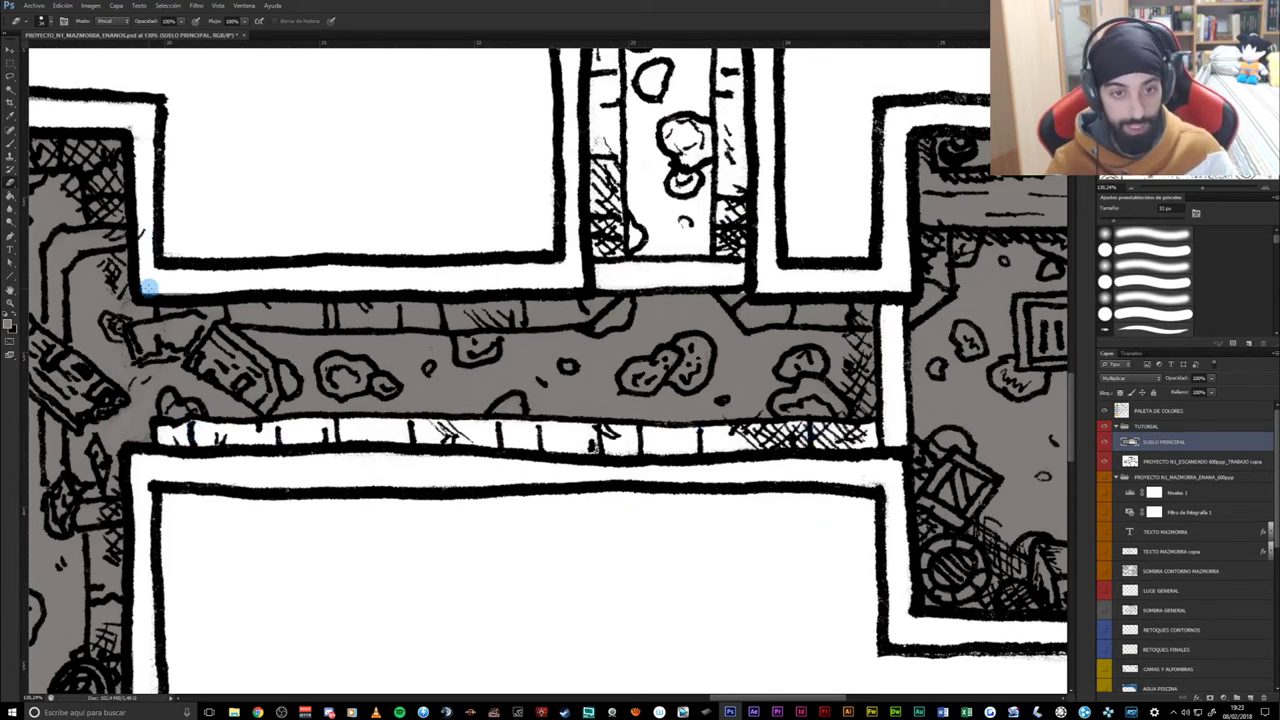
{"action": "left_click_drag", "start_coordinate": [148, 287], "coordinate": [252, 286]}
{"action": "mouse_move", "coordinate": [788, 348]}
{"action": "left_mouse_down"}
{"action": "mouse_move", "coordinate": [658, 460]}
{"action": "mouse_move", "coordinate": [674, 417]}
{"action": "mouse_move", "coordinate": [771, 421]}
{"action": "left_mouse_up"}
- Delete the grey fill along the corridor's top wall strip and doorway corner
{"action": "key", "text": "m"}
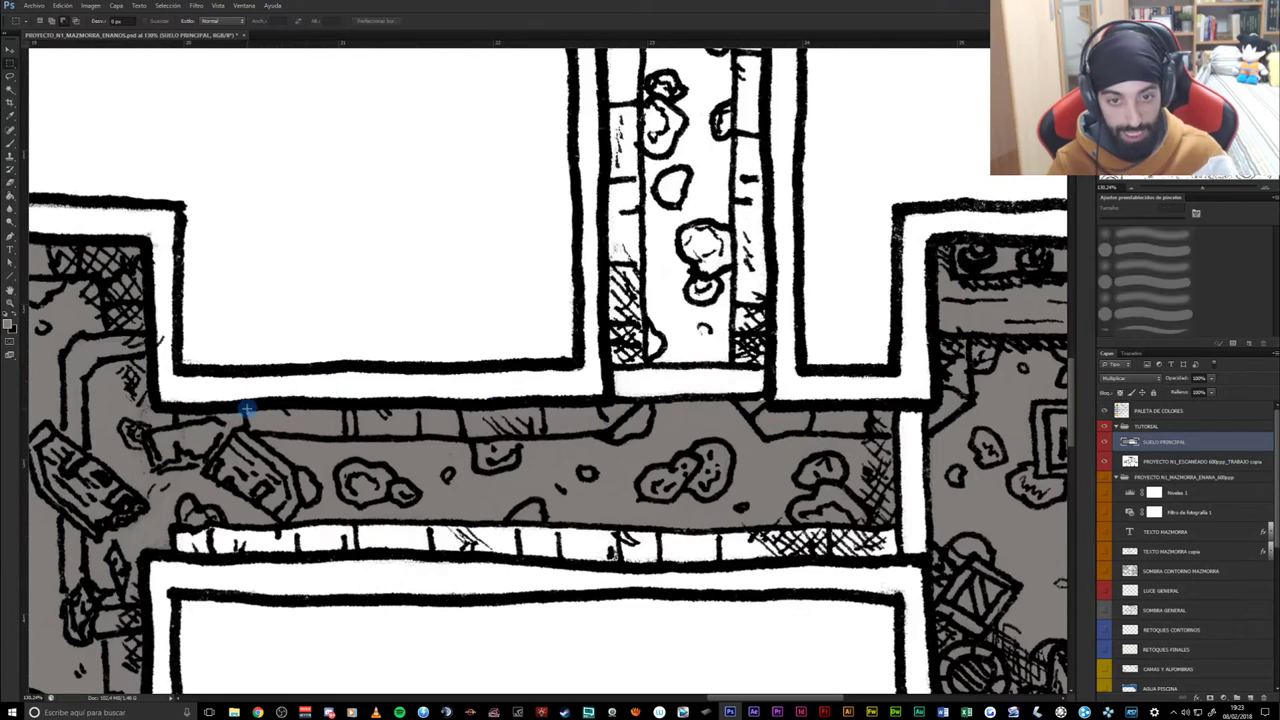
{"action": "left_click_drag", "start_coordinate": [247, 404], "coordinate": [287, 434]}
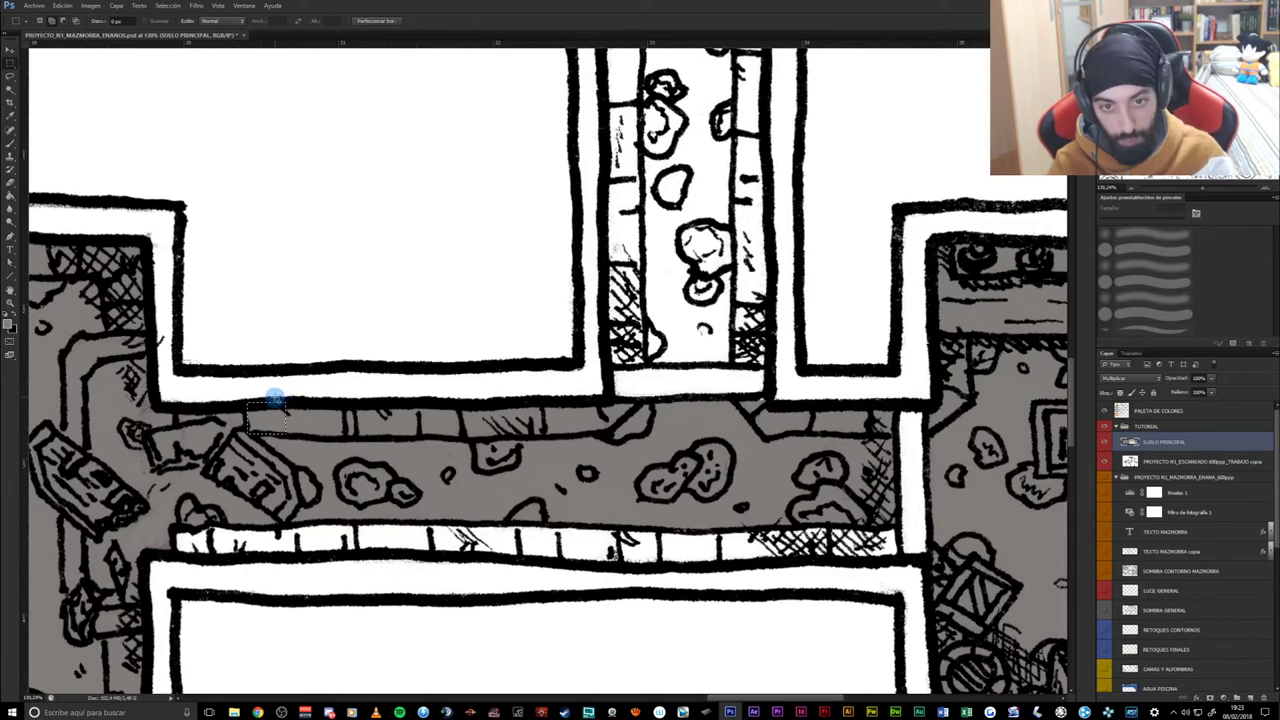
{"action": "left_click_drag", "start_coordinate": [278, 393], "coordinate": [437, 430]}
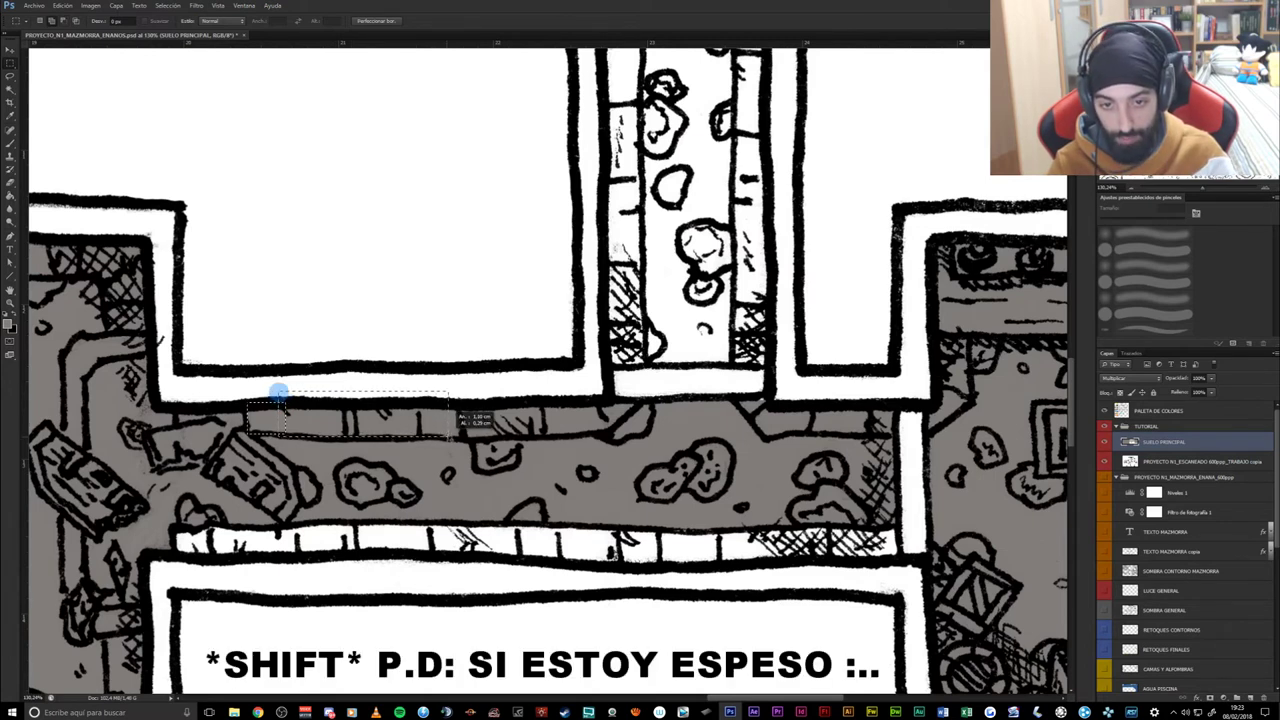
{"action": "mouse_move", "coordinate": [440, 383]}
{"action": "left_mouse_down"}
{"action": "mouse_move", "coordinate": [607, 436]}
{"action": "mouse_move", "coordinate": [595, 439]}
{"action": "left_mouse_up"}
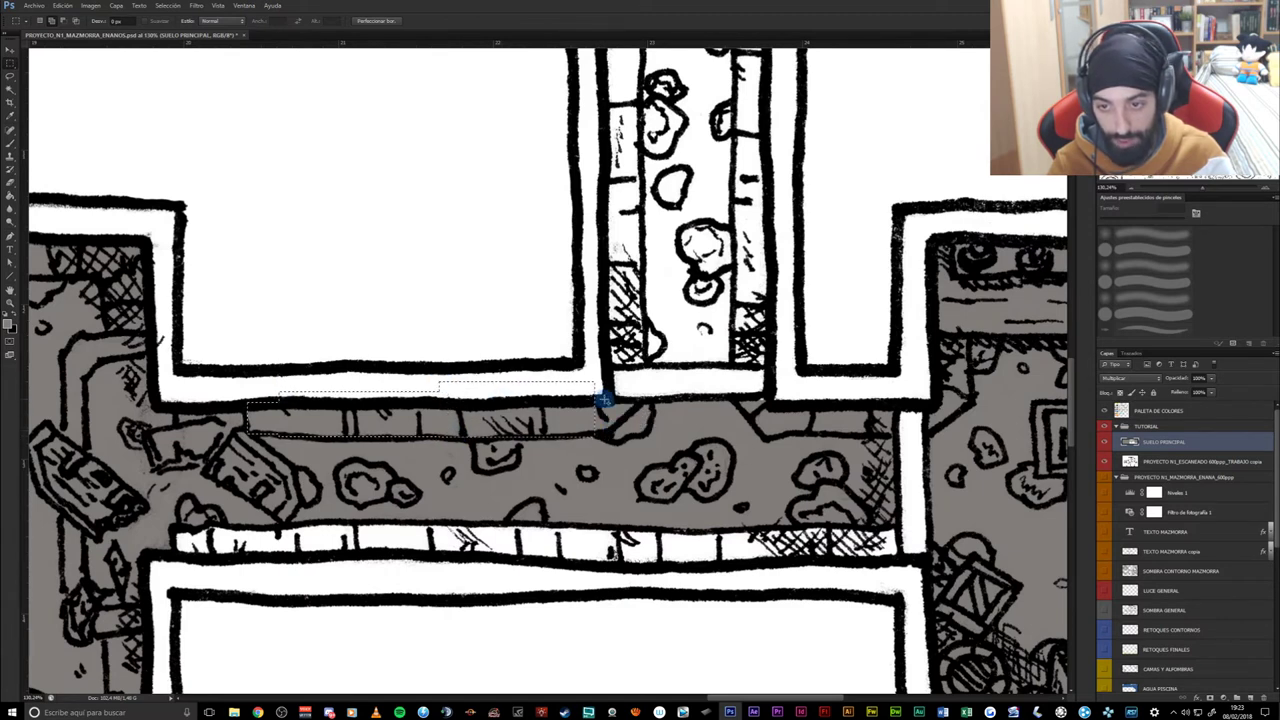
{"action": "left_click_drag", "start_coordinate": [609, 432], "coordinate": [600, 384]}
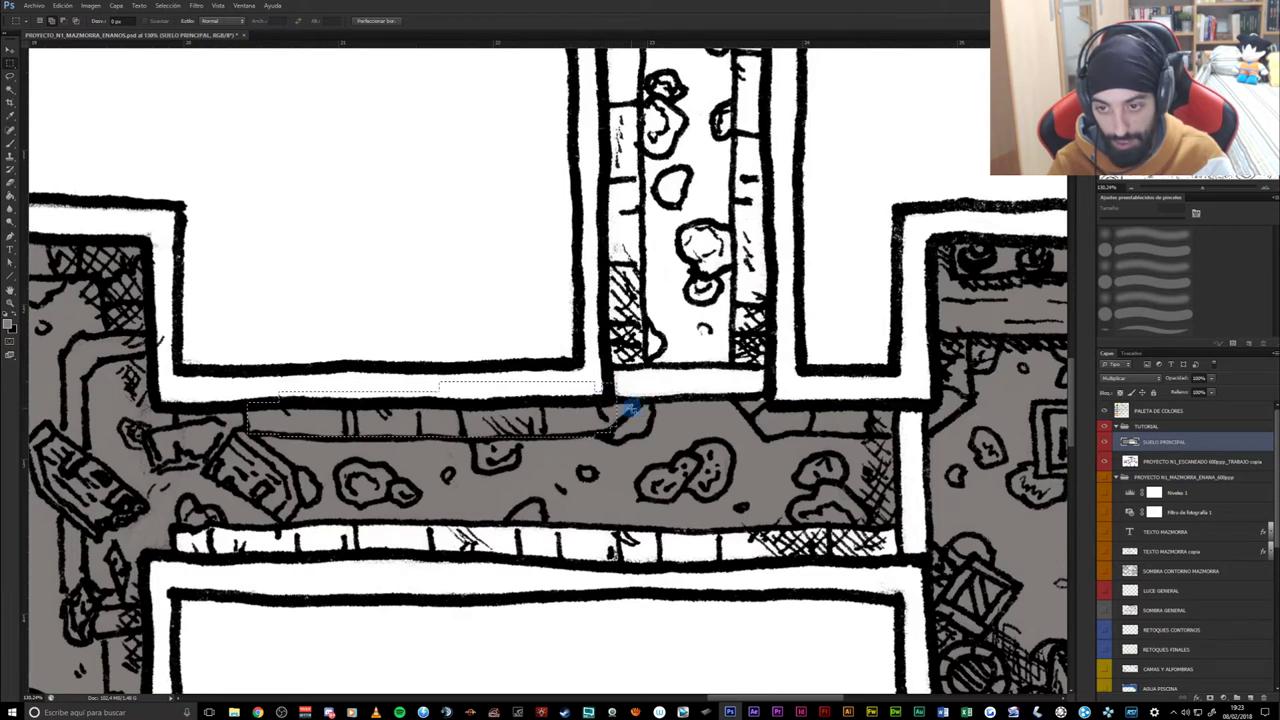
{"action": "left_click_drag", "start_coordinate": [600, 384], "coordinate": [597, 393]}
{"action": "left_click", "coordinate": [622, 408]}
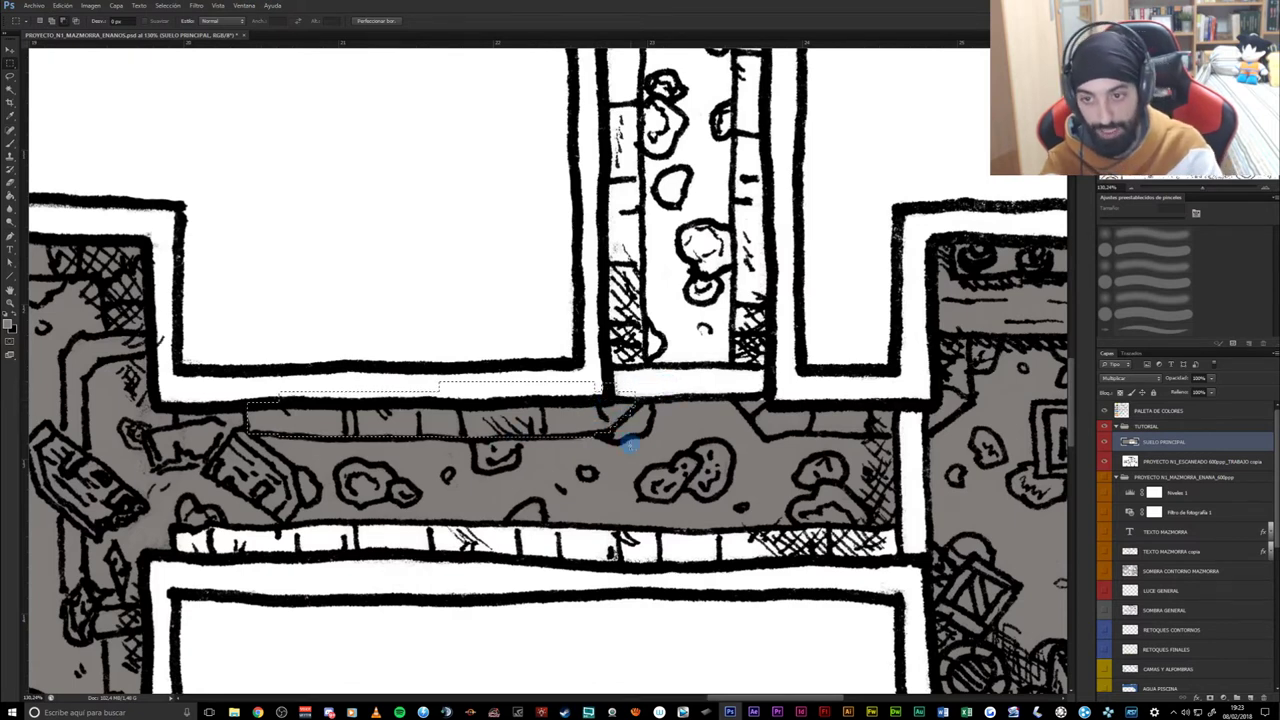
{"action": "key", "text": "Delete"}
{"action": "key", "text": "ctrl+d"}
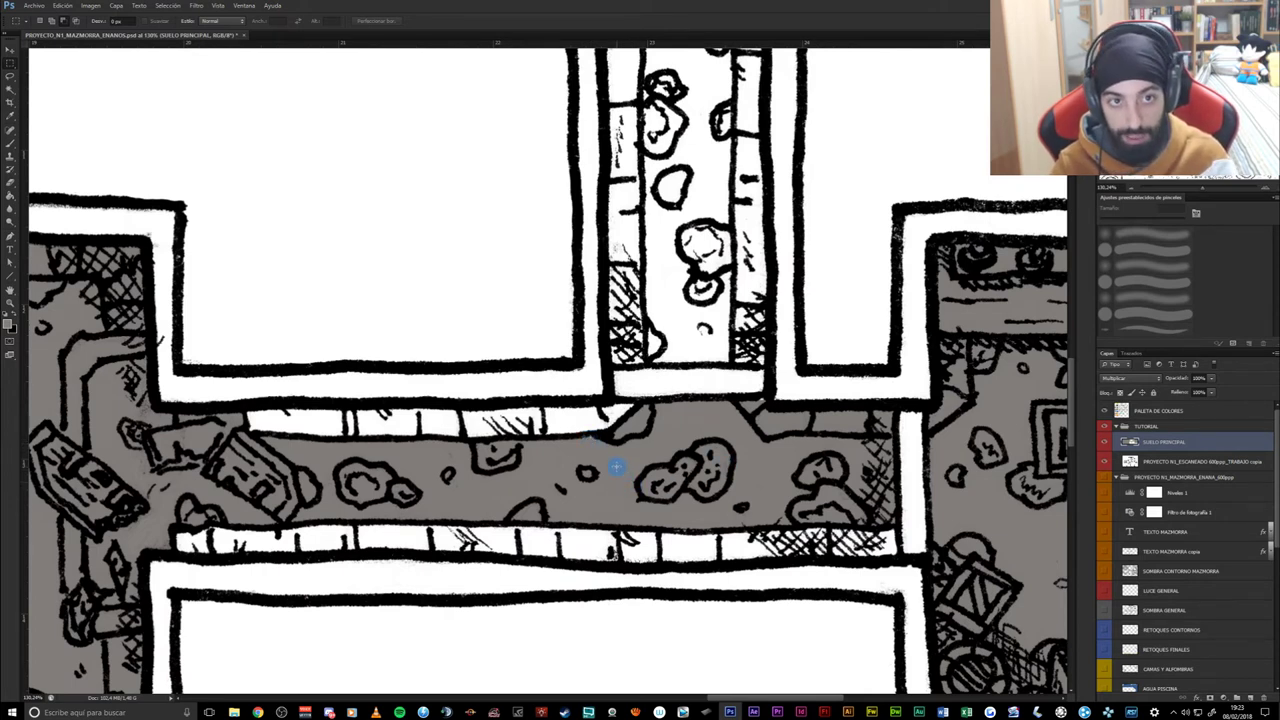
{"action": "key", "text": "b"}
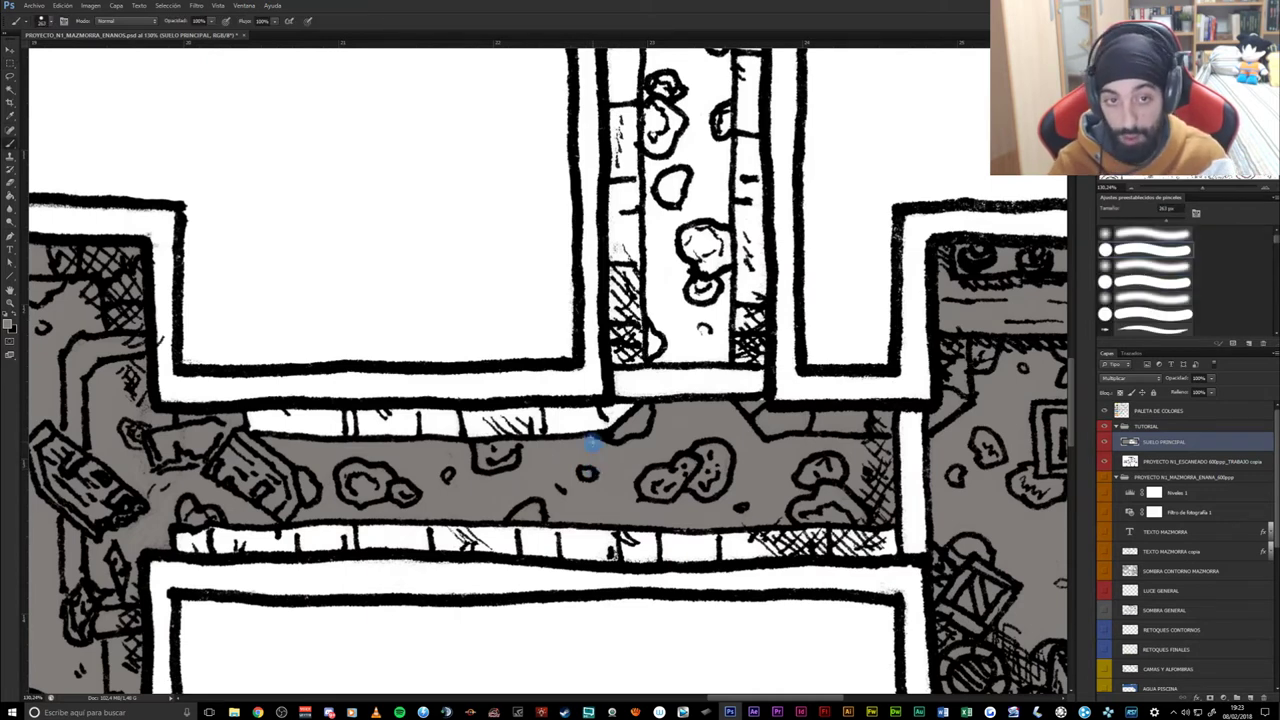
- Undo the stray grey test dabs and reduce the brush size
{"action": "left_click", "coordinate": [590, 446]}
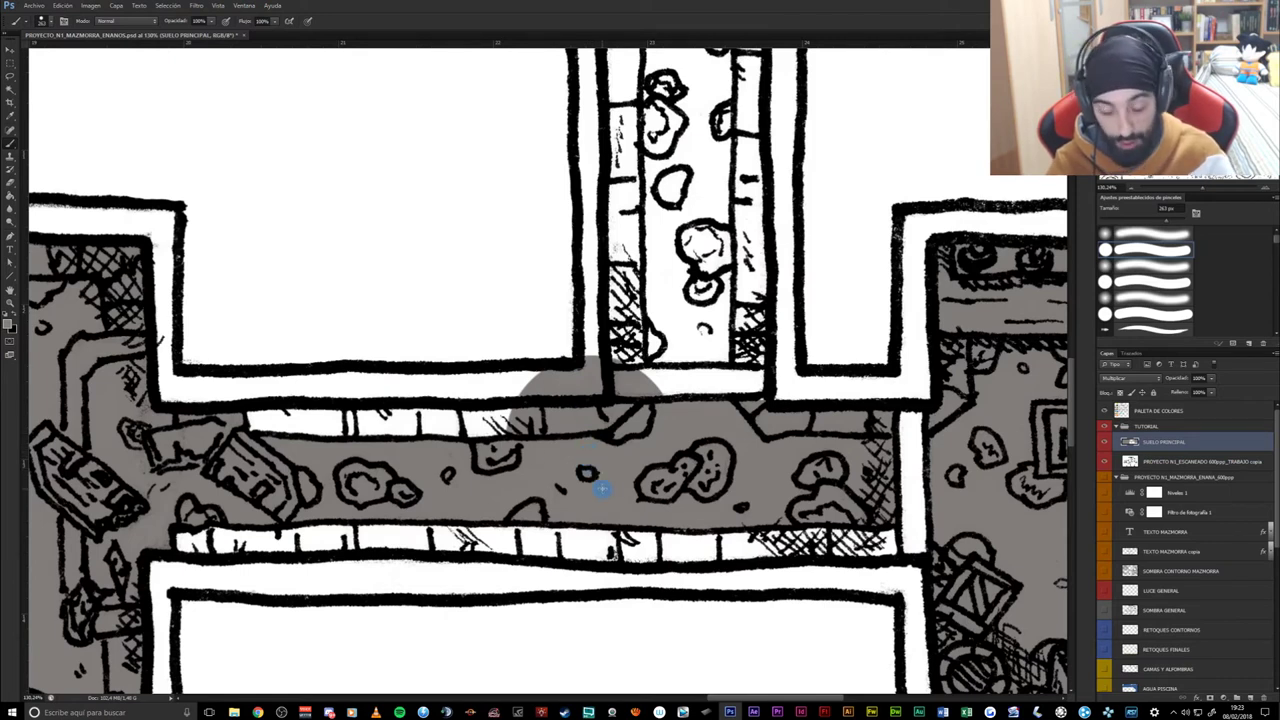
{"action": "key", "text": "ctrl+z"}
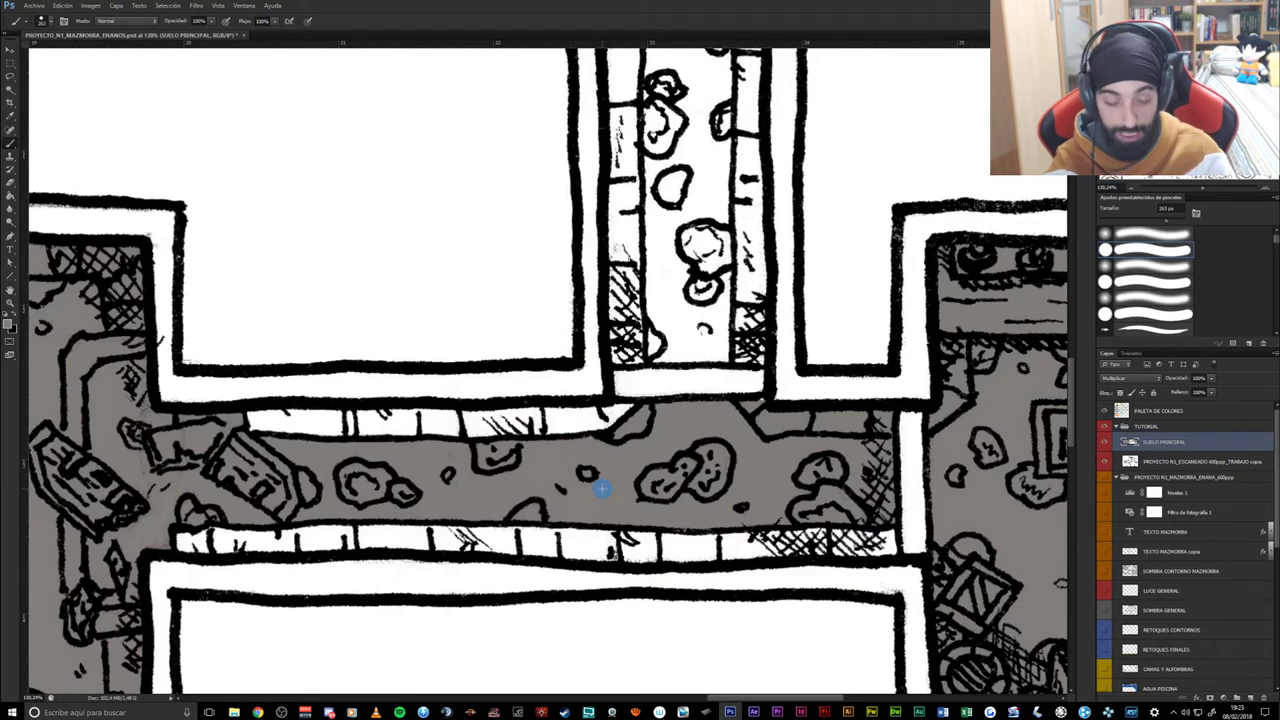
{"action": "left_click", "coordinate": [585, 425]}
{"action": "left_click", "coordinate": [485, 277]}
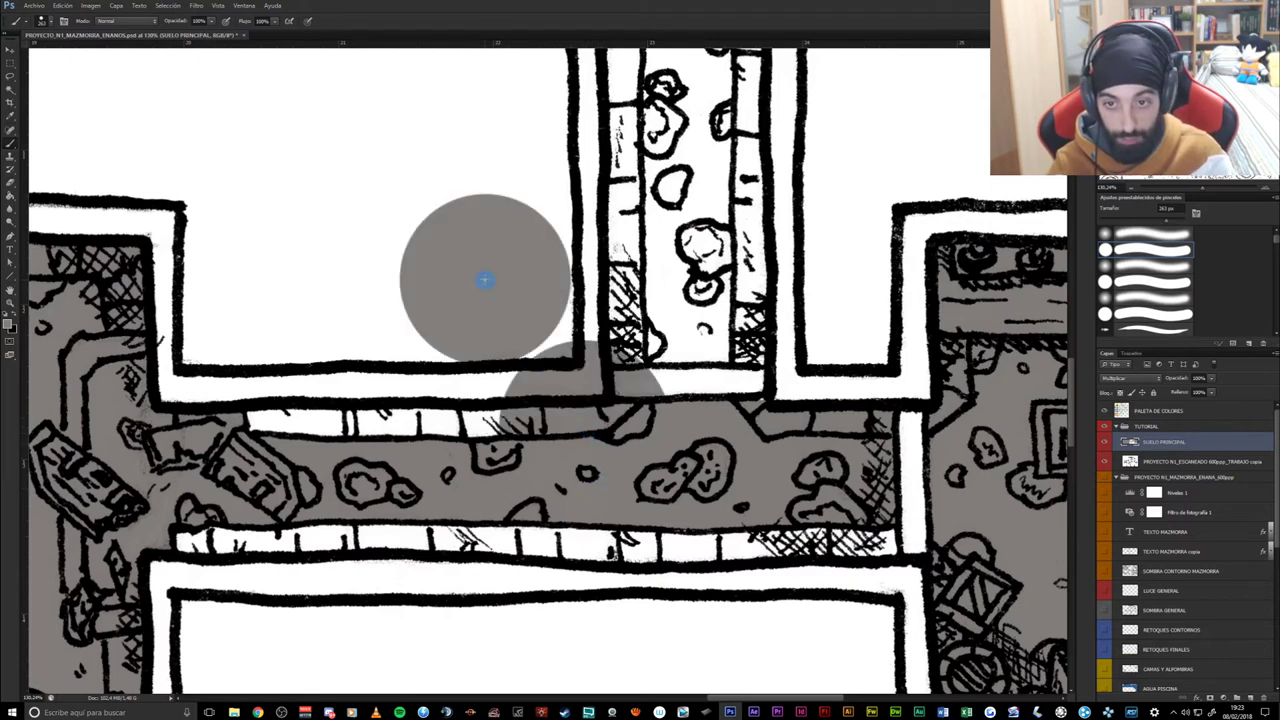
{"action": "left_click", "coordinate": [317, 379]}
{"action": "key", "text": "ctrl+z"}
{"action": "key", "text": "ctrl+z"}
{"action": "key", "text": "ctrl+z"}
{"action": "key", "text": "ctrl+z"}
{"action": "key", "text": "ctrl+z"}
{"action": "key", "text": "ctrl+z"}
{"action": "key", "text": "ctrl+z"}
{"action": "key", "text": "ctrl+z"}
{"action": "key", "text": "ctrl+z"}
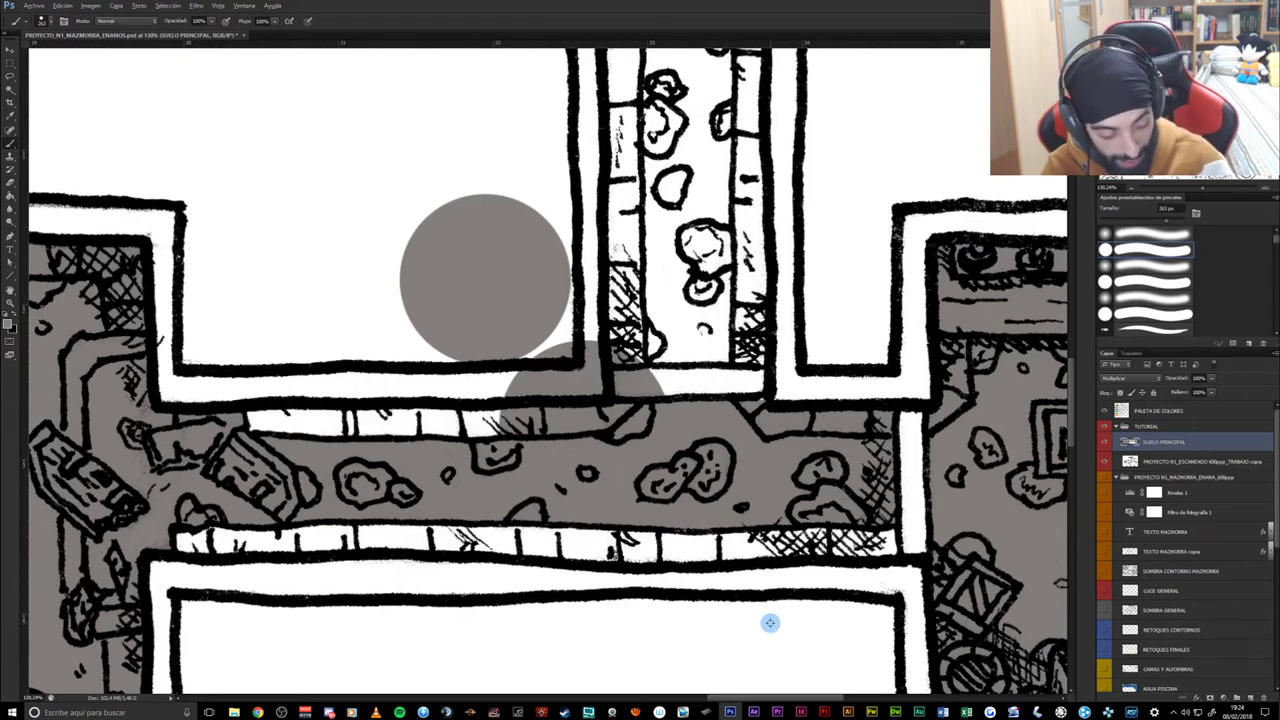
{"action": "key", "text": "ctrl+alt+z"}
{"action": "key", "text": "ctrl+alt+z"}
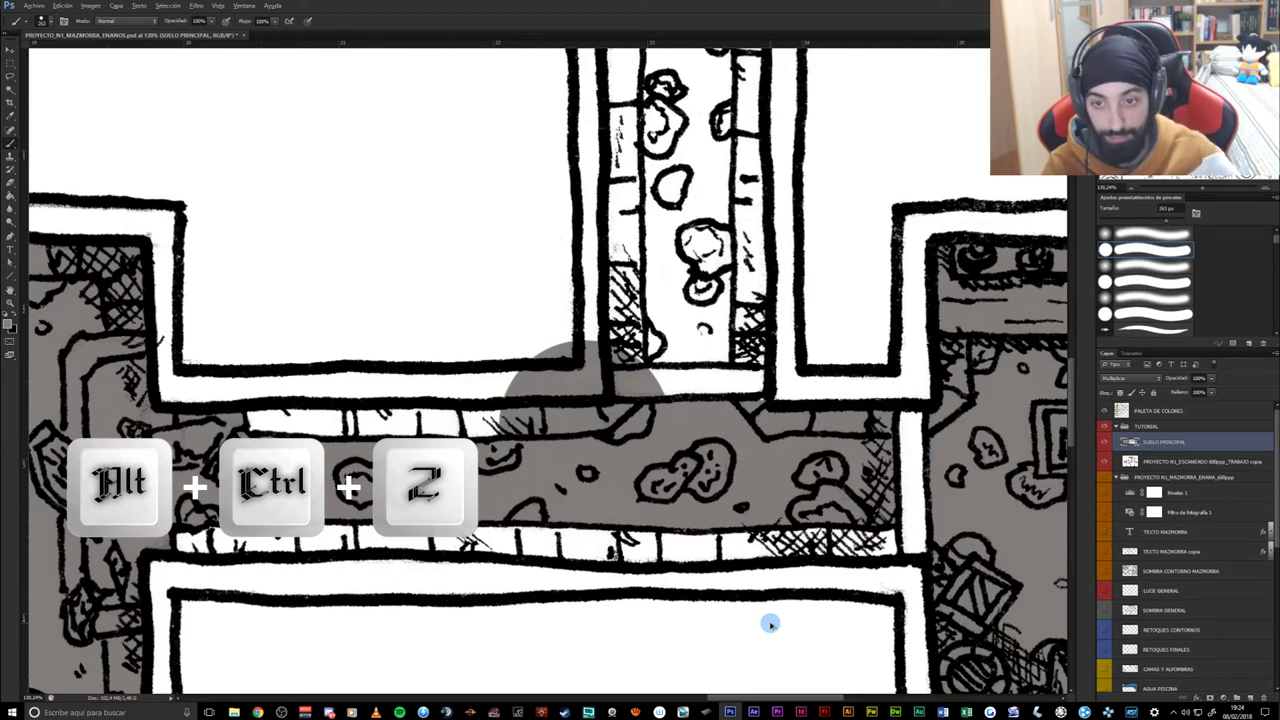
{"action": "key", "text": "ctrl+alt+z"}
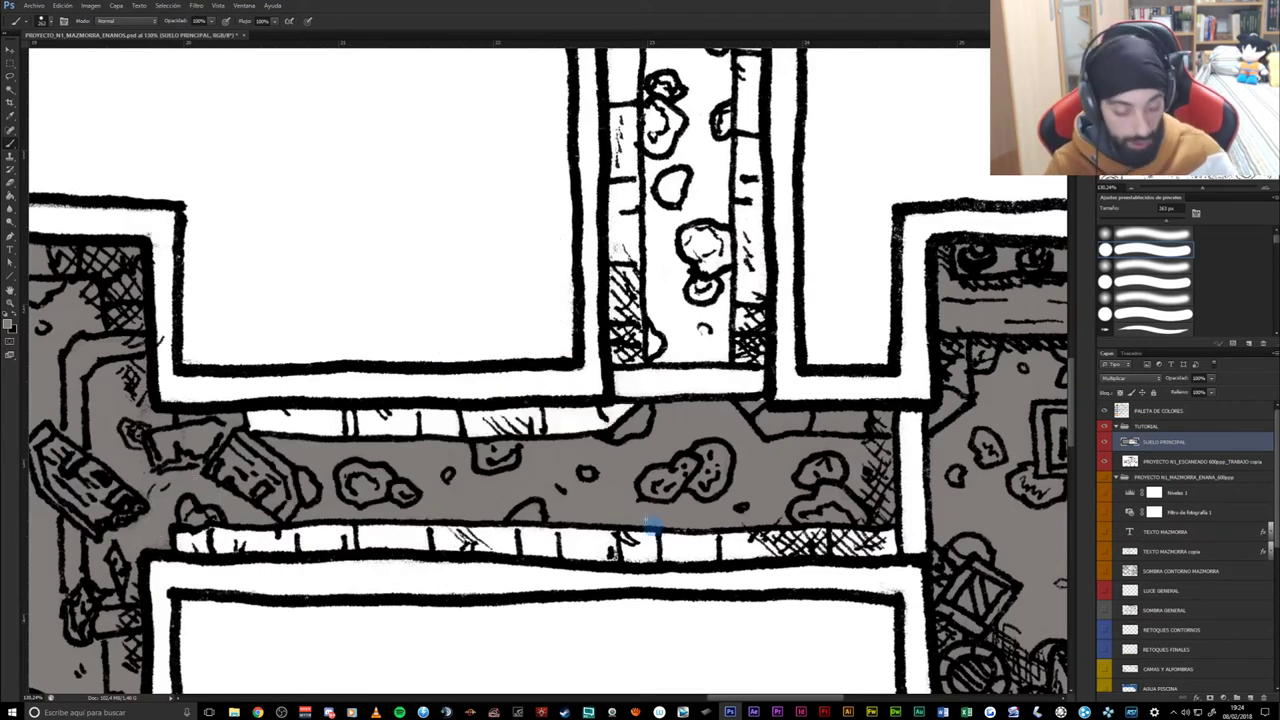
{"action": "left_click_drag", "start_coordinate": [645, 453], "coordinate": [572, 455]}
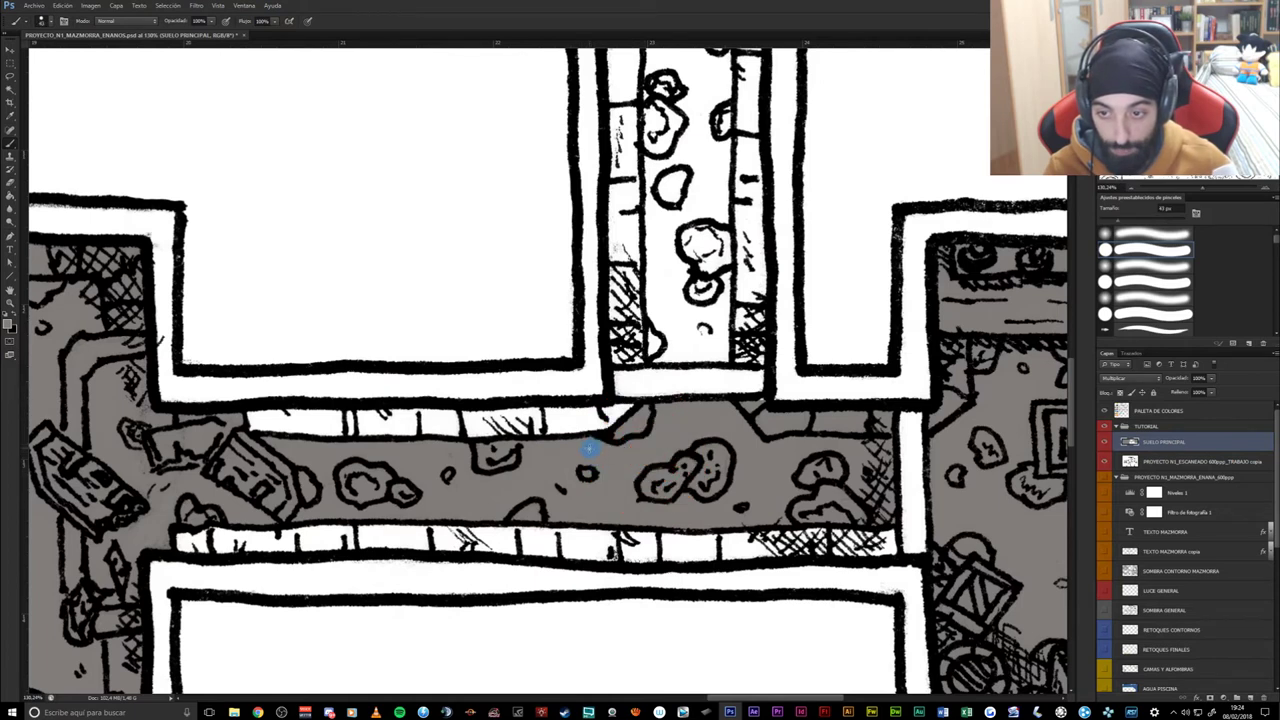
{"action": "scroll", "coordinate": [700, 472], "scroll_direction": "right", "scroll_amount": 3}
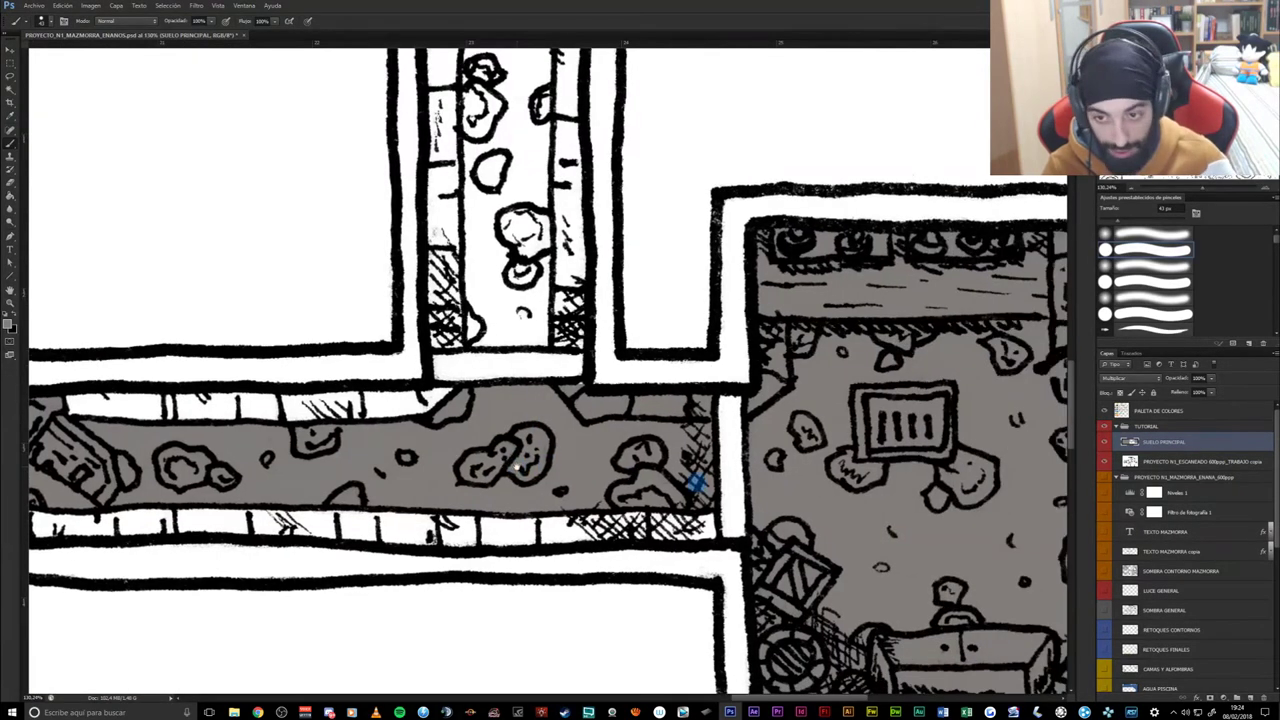
- Marquee-select the grey on the corridor's top edge and doorway corner by the right room
{"action": "key", "text": "m"}
{"action": "left_click_drag", "start_coordinate": [585, 380], "coordinate": [690, 398]}
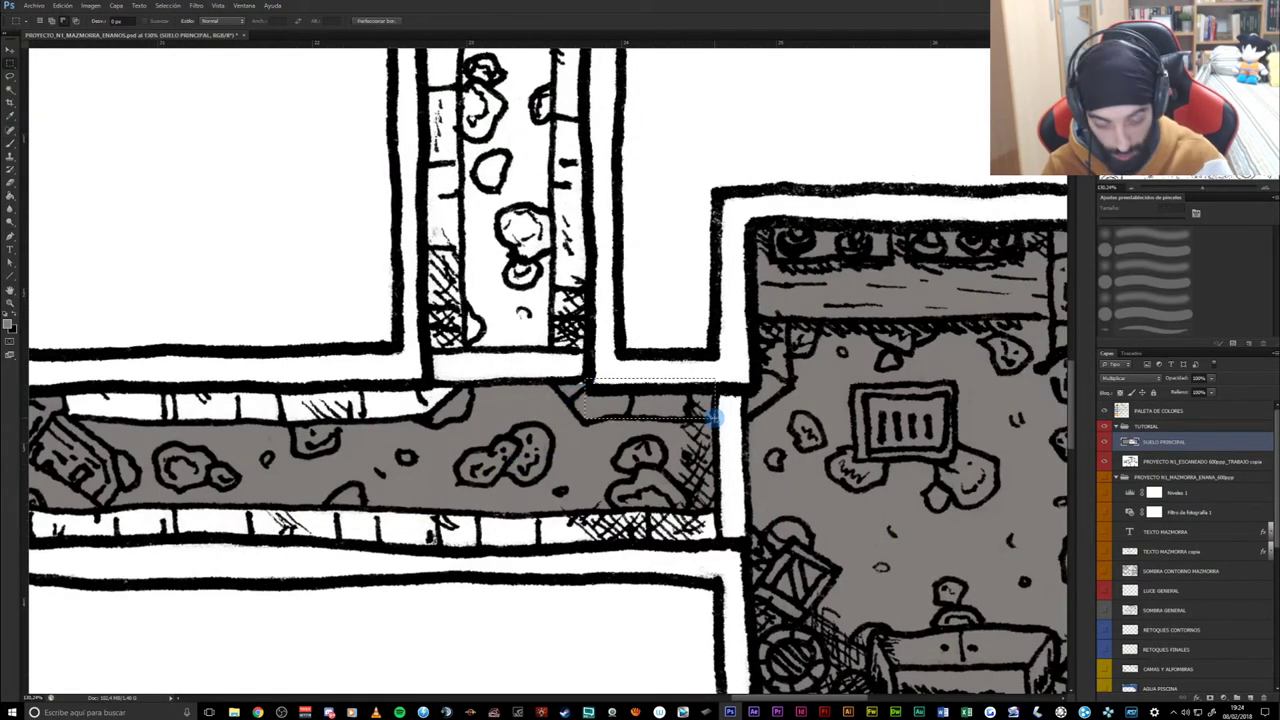
{"action": "left_click_drag", "start_coordinate": [700, 400], "coordinate": [708, 418]}
{"action": "mouse_move", "coordinate": [571, 366]}
{"action": "left_mouse_down"}
{"action": "mouse_move", "coordinate": [560, 370]}
{"action": "mouse_move", "coordinate": [580, 398]}
{"action": "left_mouse_up"}
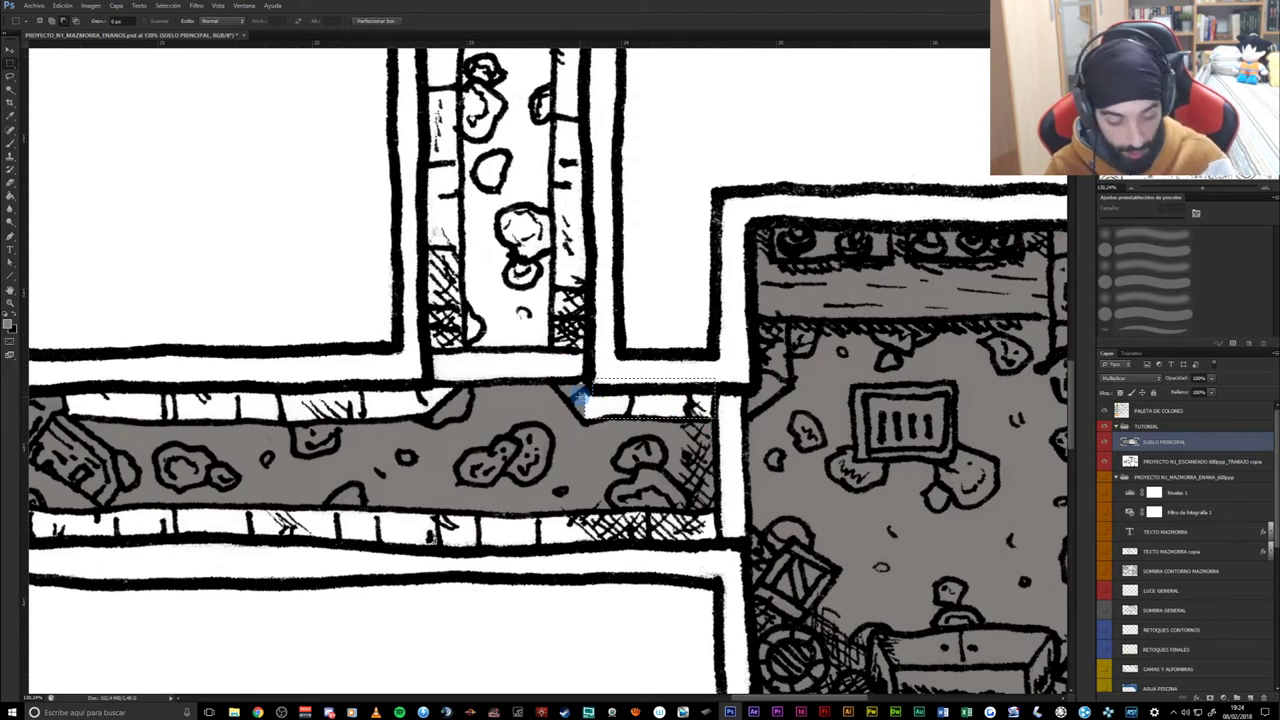
{"action": "left_click", "coordinate": [578, 394]}
{"action": "left_click_drag", "start_coordinate": [566, 368], "coordinate": [586, 403]}
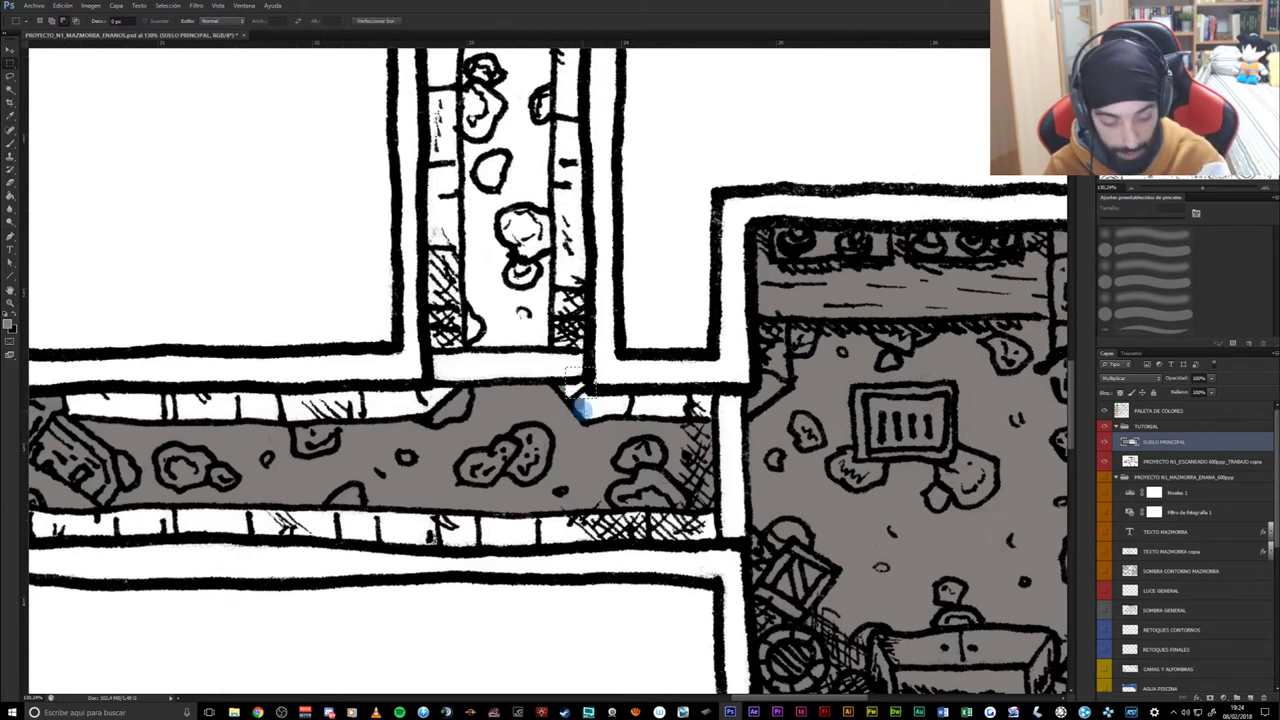
{"action": "key", "text": "e"}
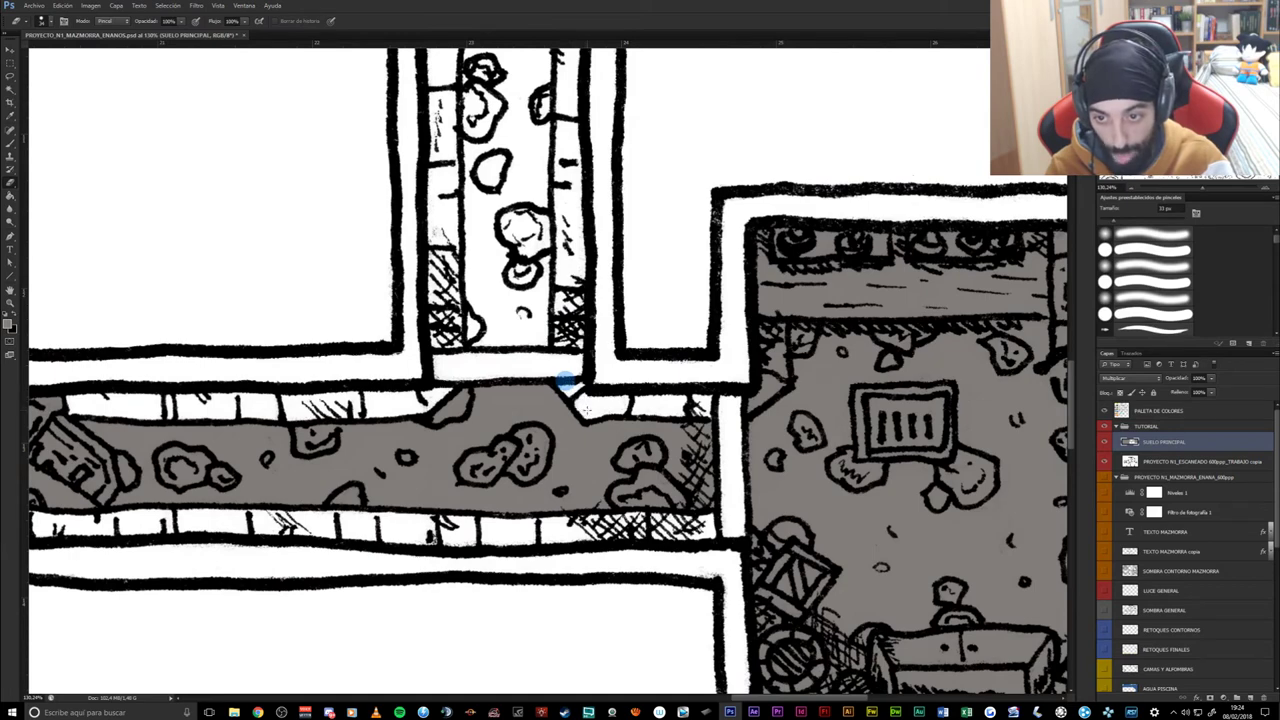
{"action": "scroll", "coordinate": [566, 381], "scroll_direction": "up", "scroll_amount": 4}
- Brush grey down the narrow vertical corridor's floor around its rocks, resizing the brush as needed
{"action": "mouse_move", "coordinate": [520, 436]}
{"action": "left_mouse_down"}
{"action": "mouse_move", "coordinate": [520, 470]}
{"action": "mouse_move", "coordinate": [506, 415]}
{"action": "mouse_move", "coordinate": [516, 428]}
{"action": "mouse_move", "coordinate": [550, 390]}
{"action": "mouse_move", "coordinate": [566, 336]}
{"action": "mouse_move", "coordinate": [563, 405]}
{"action": "left_mouse_up"}
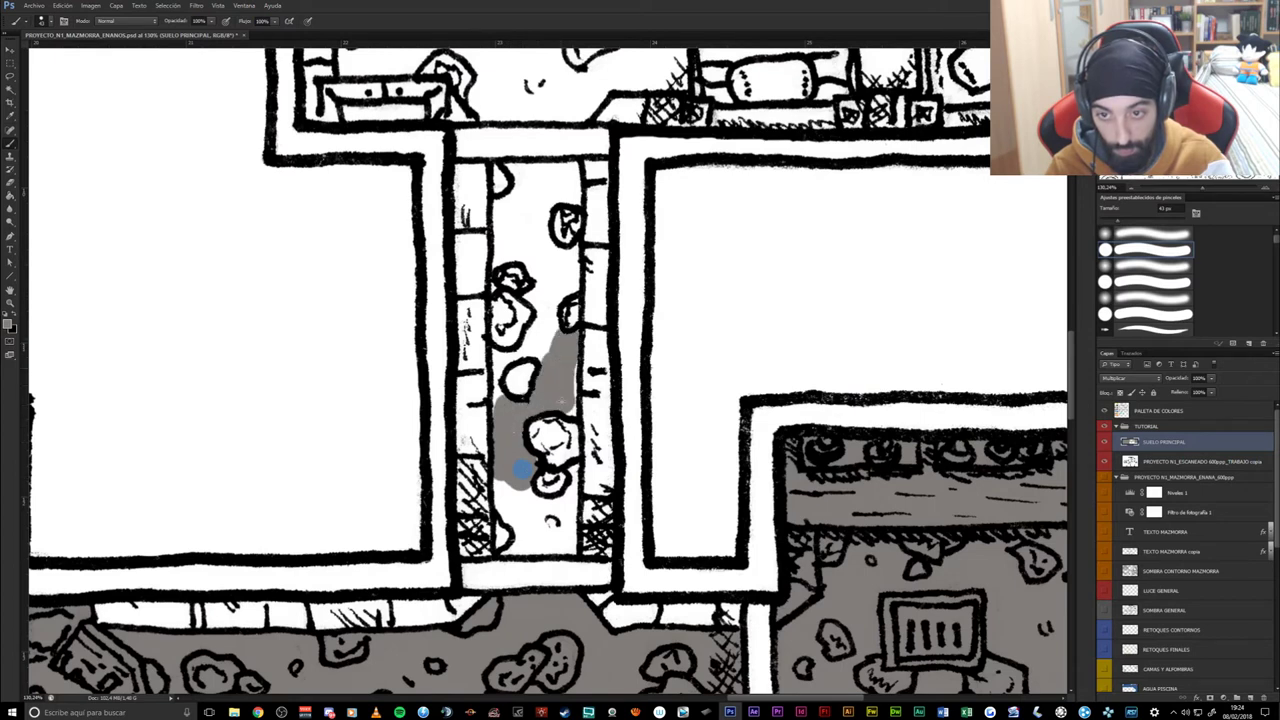
{"action": "mouse_move", "coordinate": [522, 468]}
{"action": "left_mouse_down"}
{"action": "mouse_move", "coordinate": [543, 434]}
{"action": "mouse_move", "coordinate": [520, 500]}
{"action": "mouse_move", "coordinate": [535, 505]}
{"action": "mouse_move", "coordinate": [520, 512]}
{"action": "mouse_move", "coordinate": [535, 540]}
{"action": "left_mouse_up"}
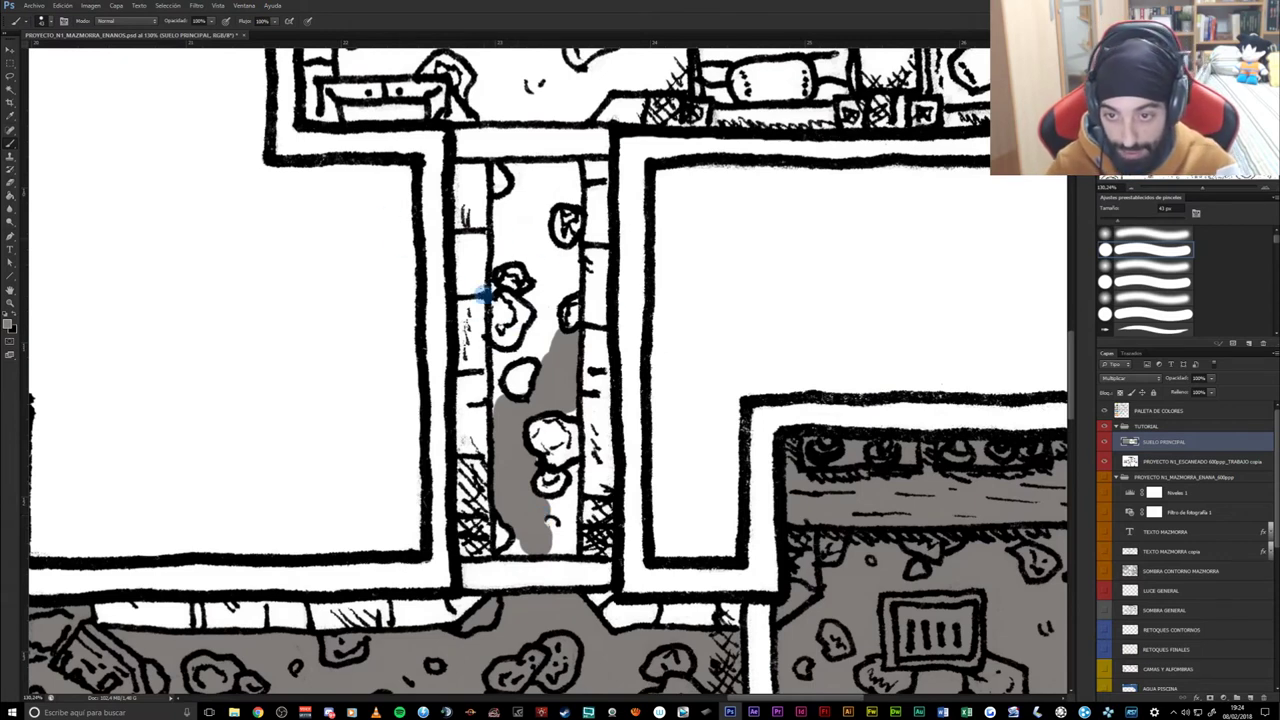
{"action": "right_click", "coordinate": [564, 254], "text": "alt"}
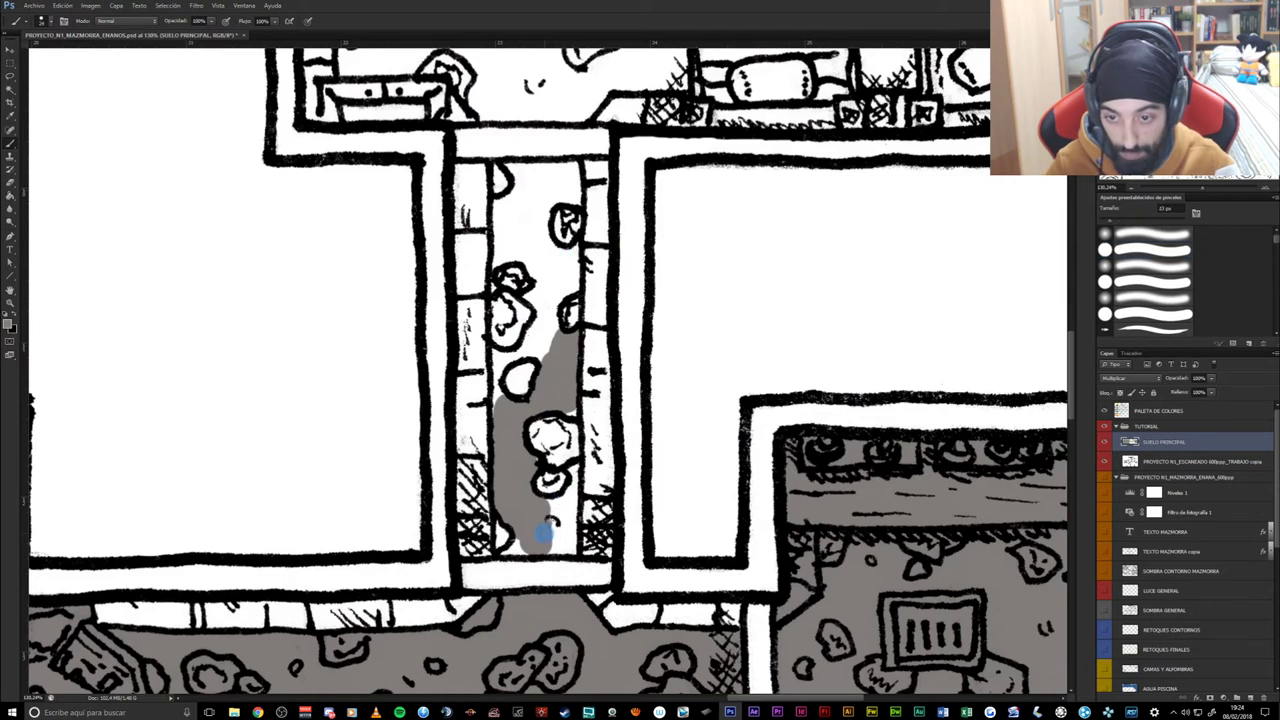
{"action": "mouse_move", "coordinate": [555, 525]}
{"action": "left_mouse_down"}
{"action": "mouse_move", "coordinate": [568, 524]}
{"action": "mouse_move", "coordinate": [570, 496]}
{"action": "left_mouse_up"}
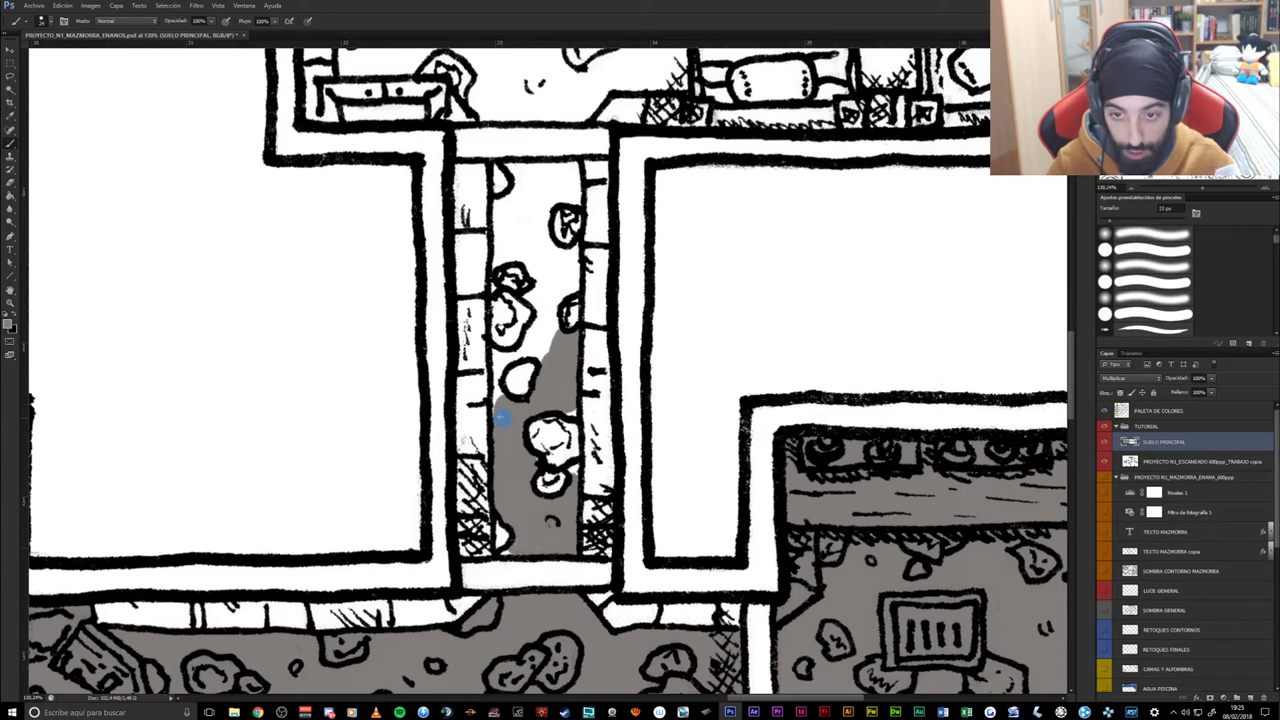
{"action": "right_click", "coordinate": [487, 323], "text": "alt"}
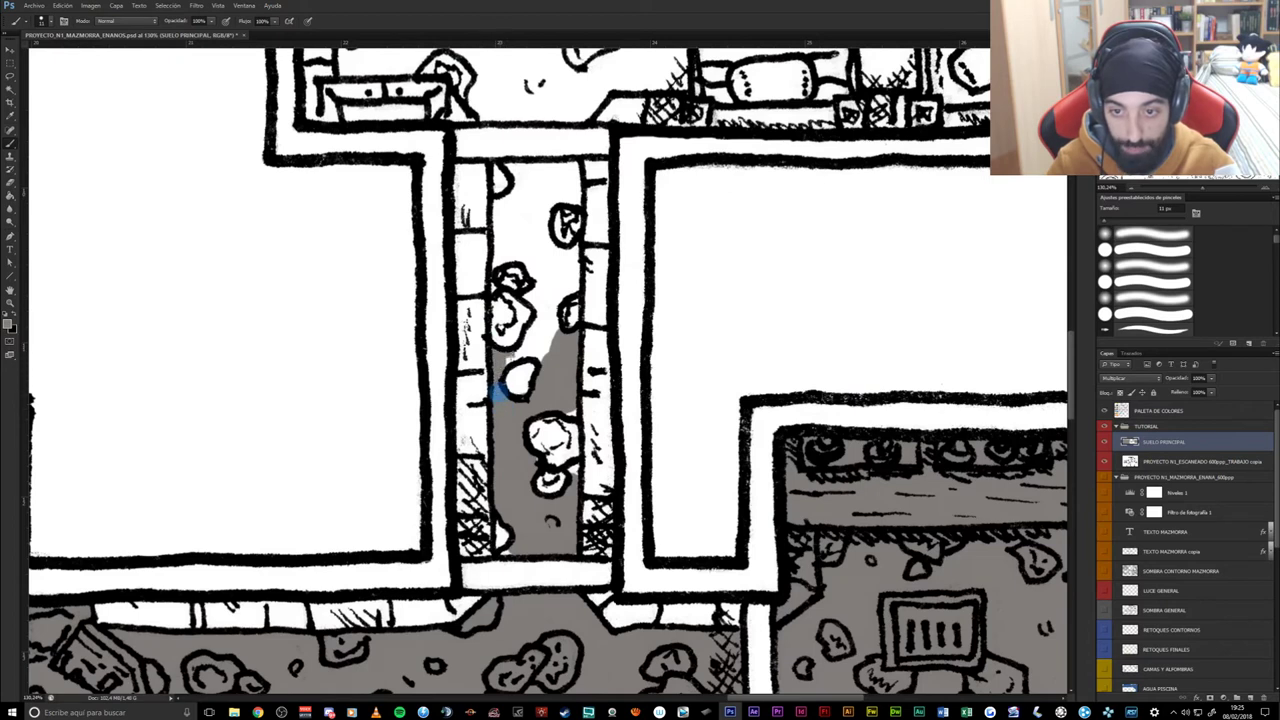
{"action": "mouse_move", "coordinate": [540, 366]}
{"action": "left_mouse_down"}
{"action": "mouse_move", "coordinate": [536, 320]}
{"action": "mouse_move", "coordinate": [550, 318]}
{"action": "mouse_move", "coordinate": [553, 292]}
{"action": "mouse_move", "coordinate": [532, 300]}
{"action": "mouse_move", "coordinate": [546, 274]}
{"action": "left_mouse_up"}
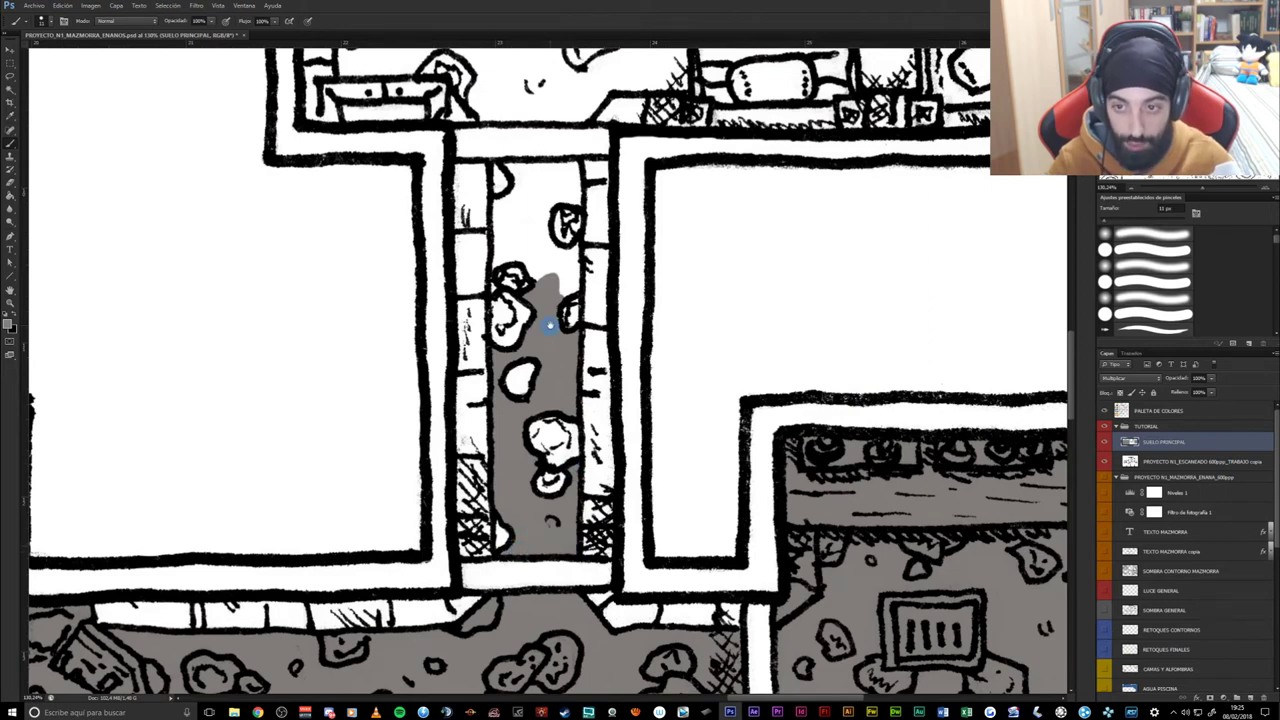
{"action": "left_click_drag", "start_coordinate": [551, 329], "coordinate": [531, 457]}
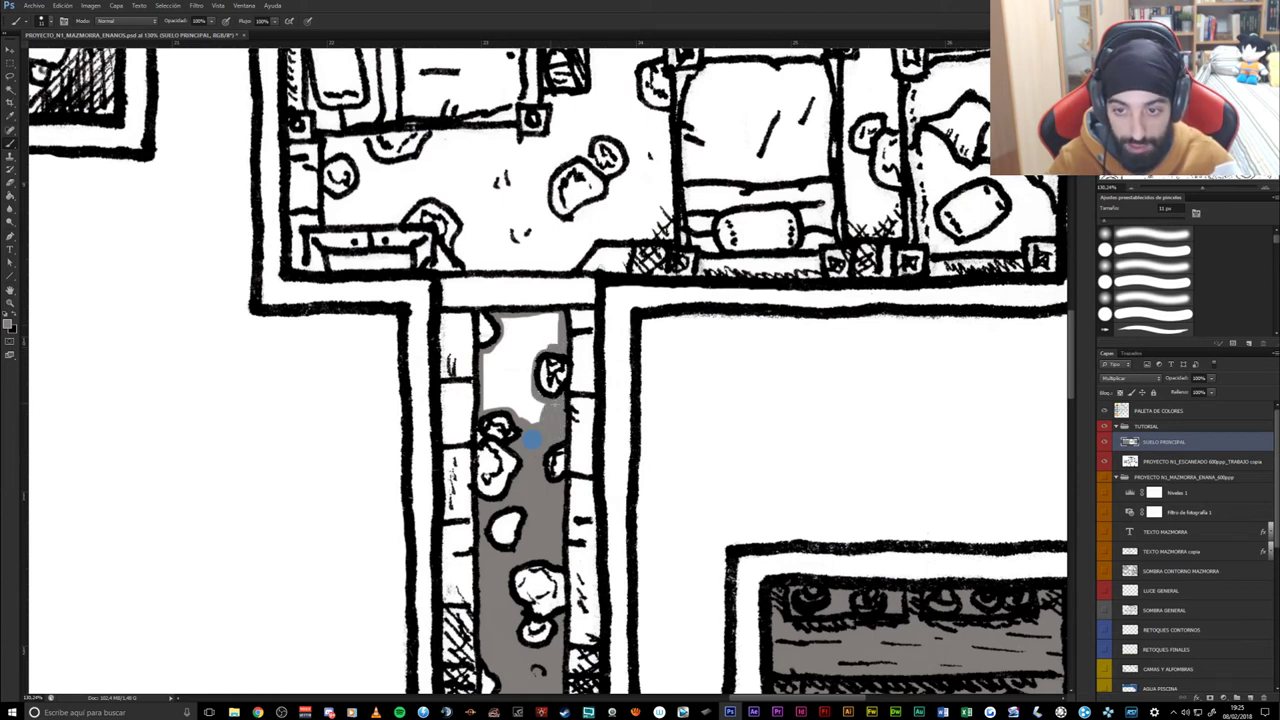
{"action": "right_click", "coordinate": [474, 332], "text": "alt"}
- Brush grey into the corridor's top and erase spill along the rock and left edge
{"action": "mouse_move", "coordinate": [514, 363]}
{"action": "left_mouse_down"}
{"action": "mouse_move", "coordinate": [521, 386]}
{"action": "mouse_move", "coordinate": [511, 328]}
{"action": "mouse_move", "coordinate": [545, 325]}
{"action": "mouse_move", "coordinate": [529, 342]}
{"action": "left_mouse_up"}
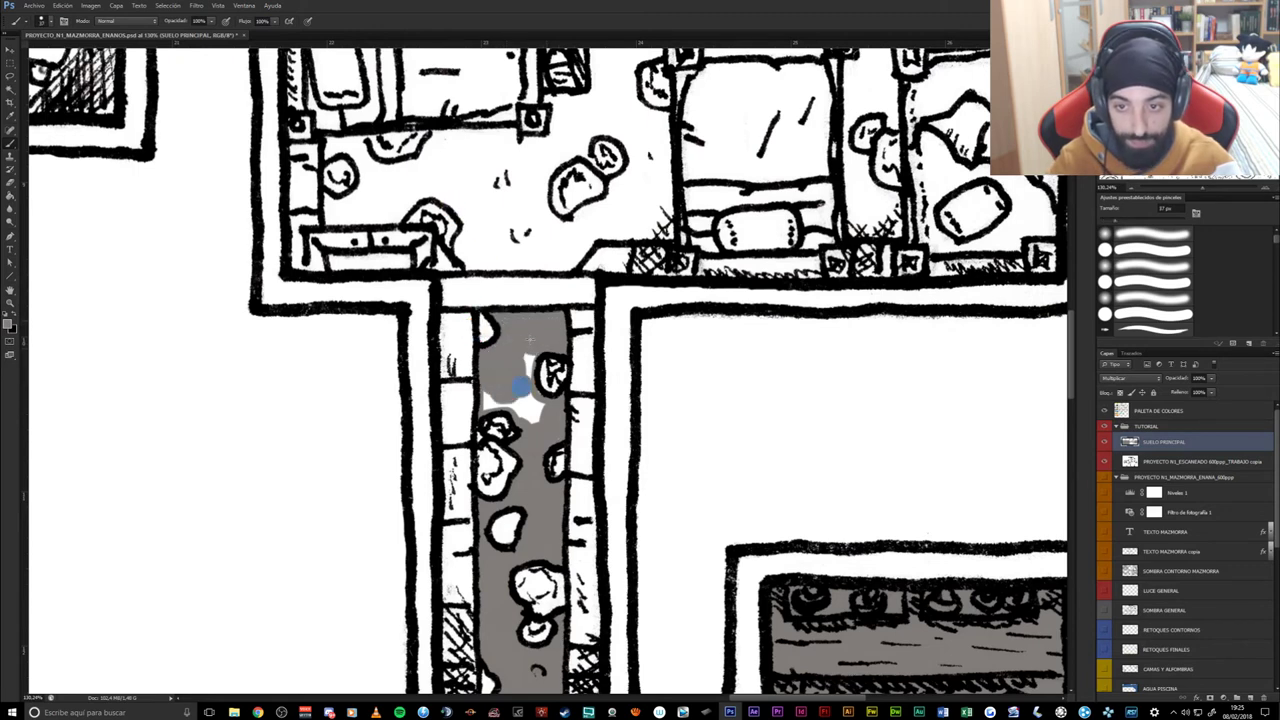
{"action": "left_click_drag", "start_coordinate": [521, 386], "coordinate": [538, 411]}
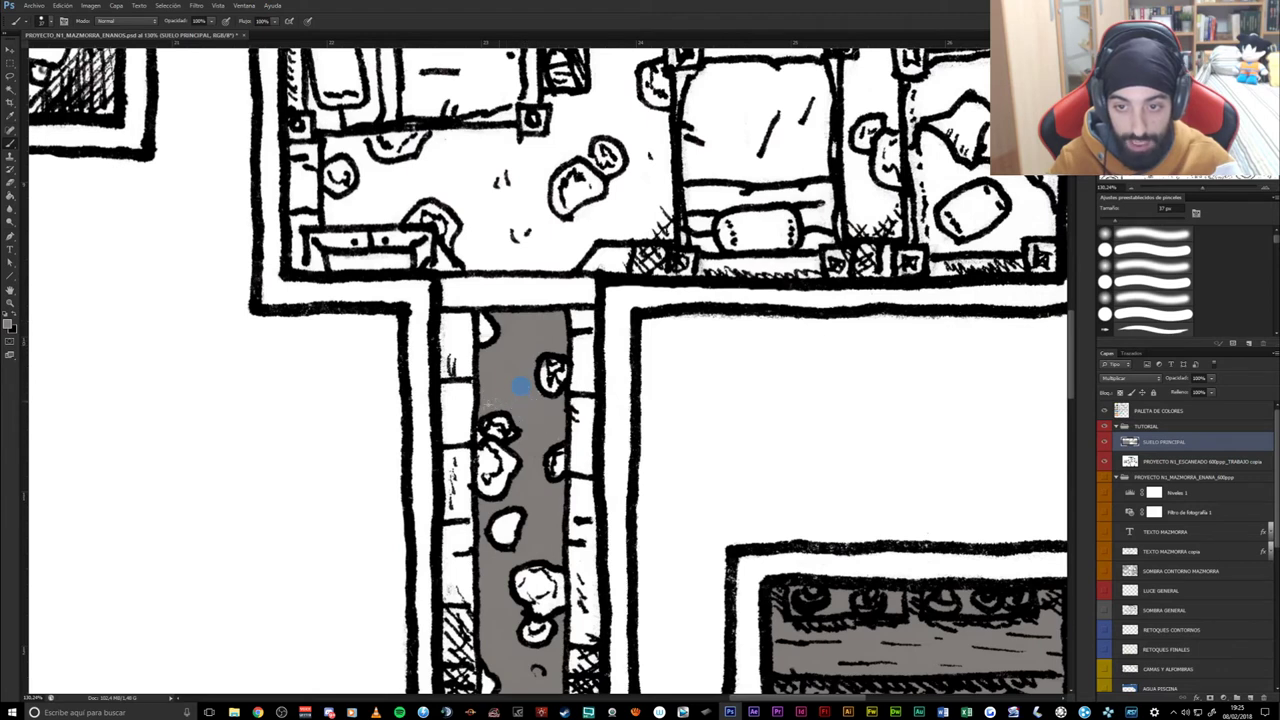
{"action": "key", "text": "e"}
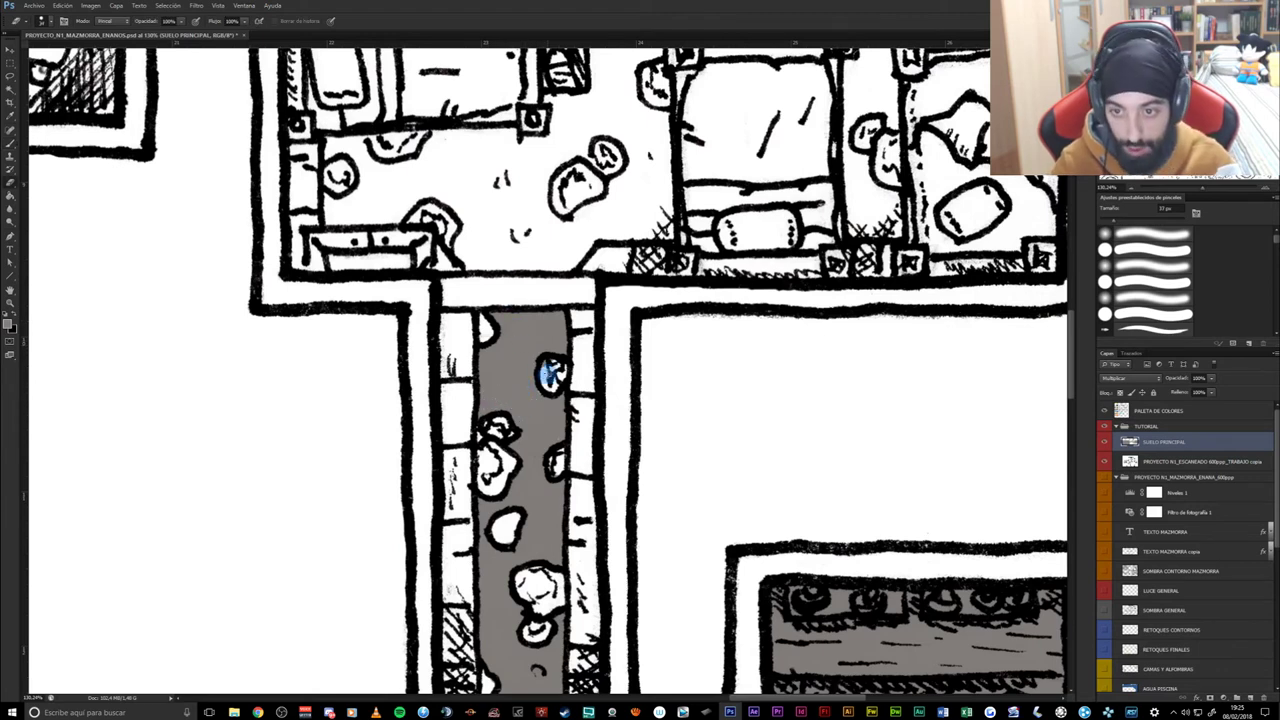
{"action": "key", "text": "b"}
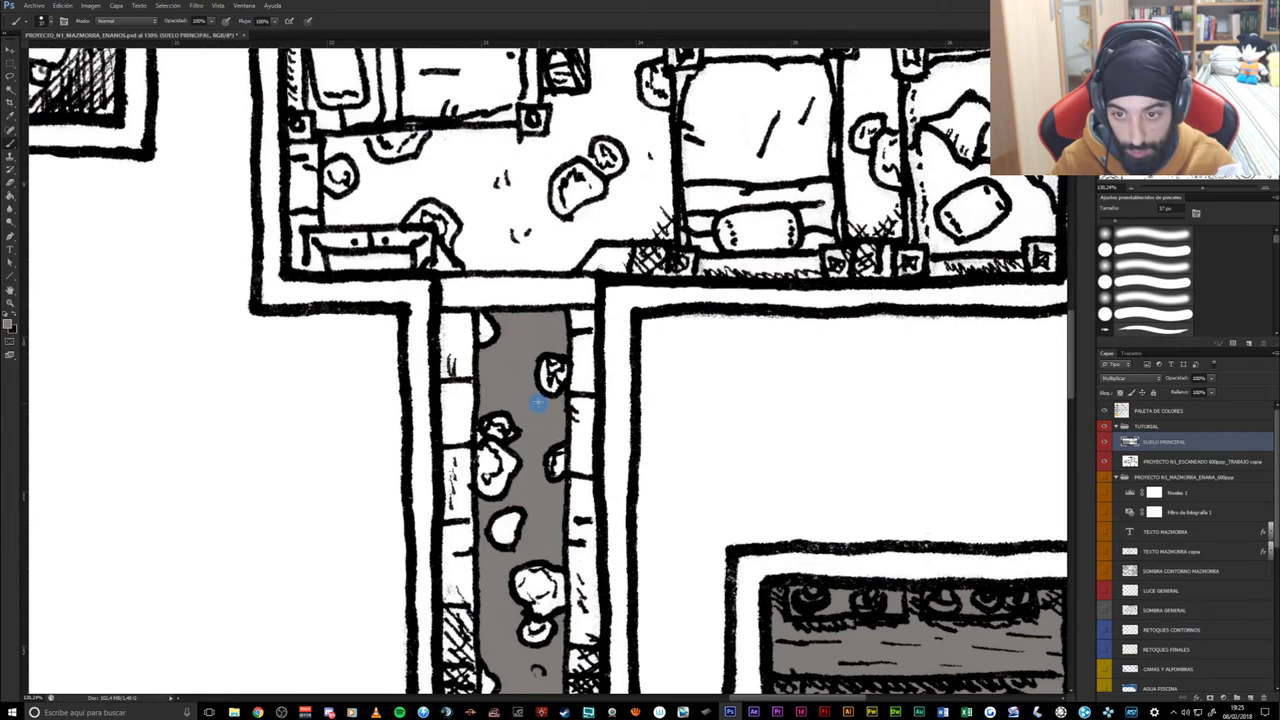
{"action": "left_click", "coordinate": [484, 432]}
{"action": "key", "text": "e"}
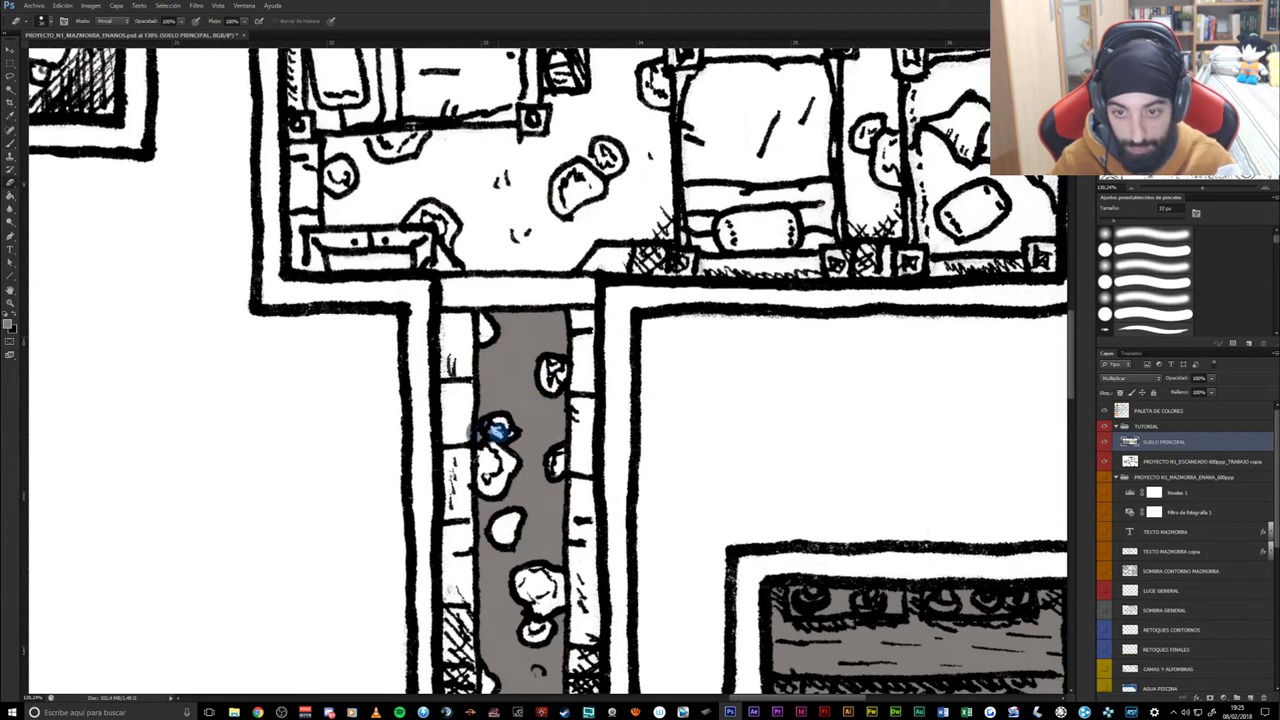
{"action": "left_click", "coordinate": [462, 455]}
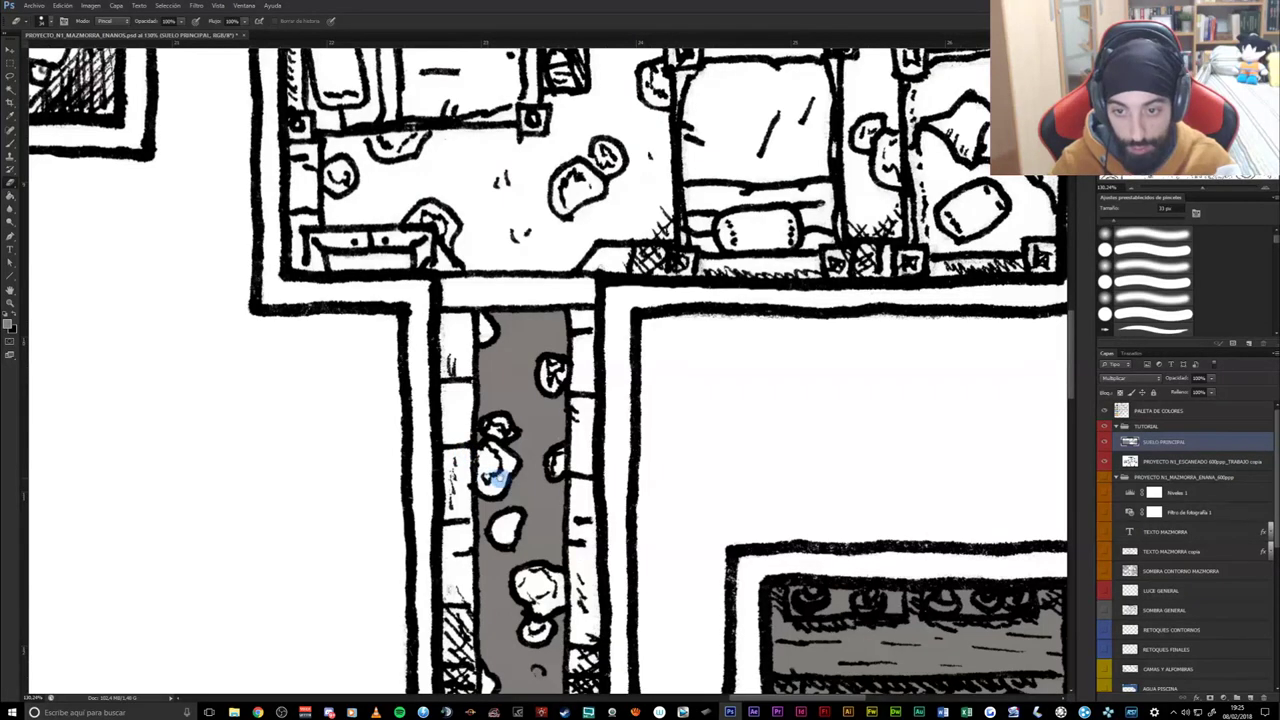
- Erase stray grey from the adjoining room's upper-left wall corner
{"action": "scroll", "coordinate": [486, 457], "scroll_direction": "down", "scroll_amount": 5}
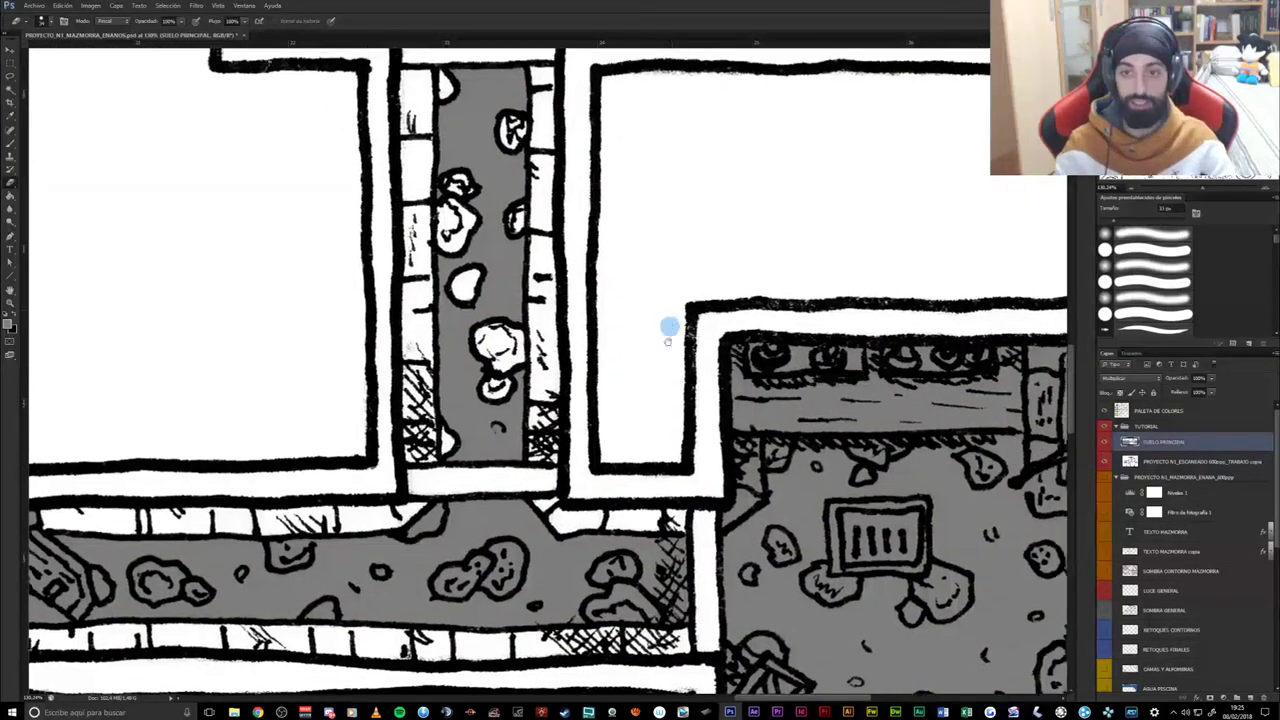
{"action": "scroll", "coordinate": [669, 329], "scroll_direction": "up", "scroll_amount": 4}
{"action": "scroll", "coordinate": [655, 414], "scroll_direction": "down", "scroll_amount": 1}
{"action": "scroll", "coordinate": [589, 409], "scroll_direction": "right", "scroll_amount": 3}
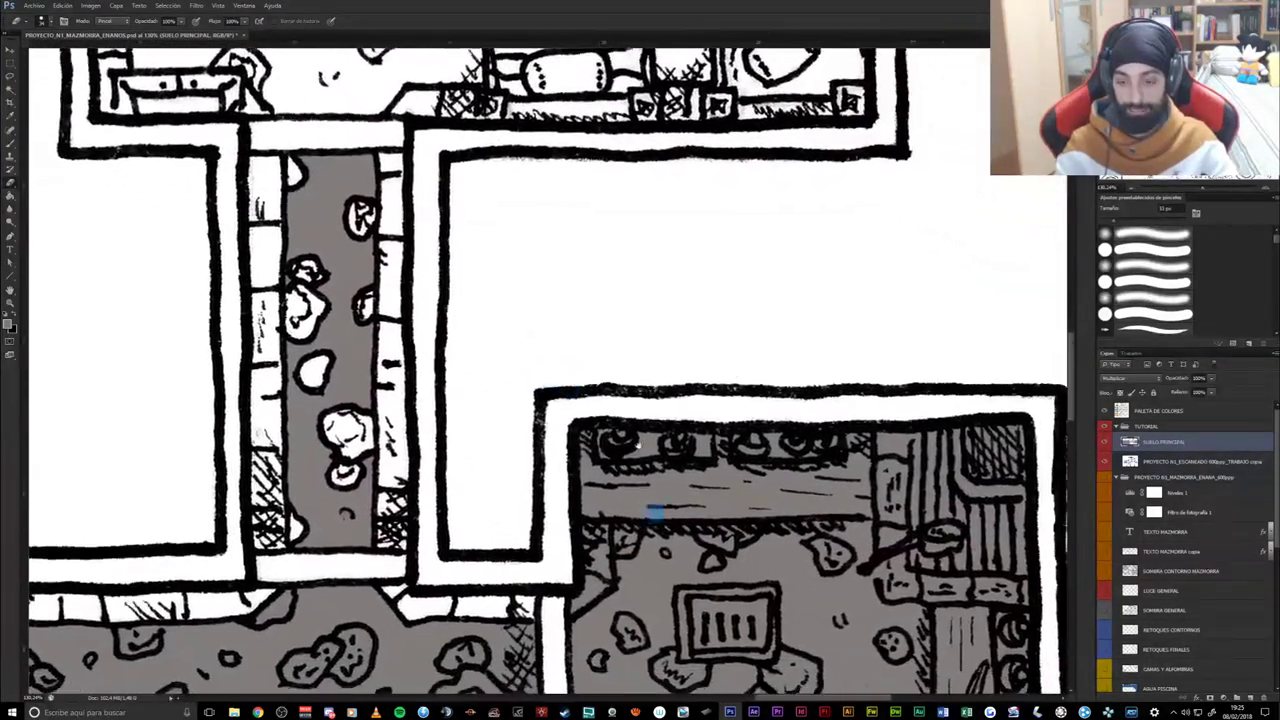
{"action": "scroll", "coordinate": [651, 514], "scroll_direction": "down", "scroll_amount": 4}
{"action": "scroll", "coordinate": [647, 449], "scroll_direction": "up", "scroll_amount": 1}
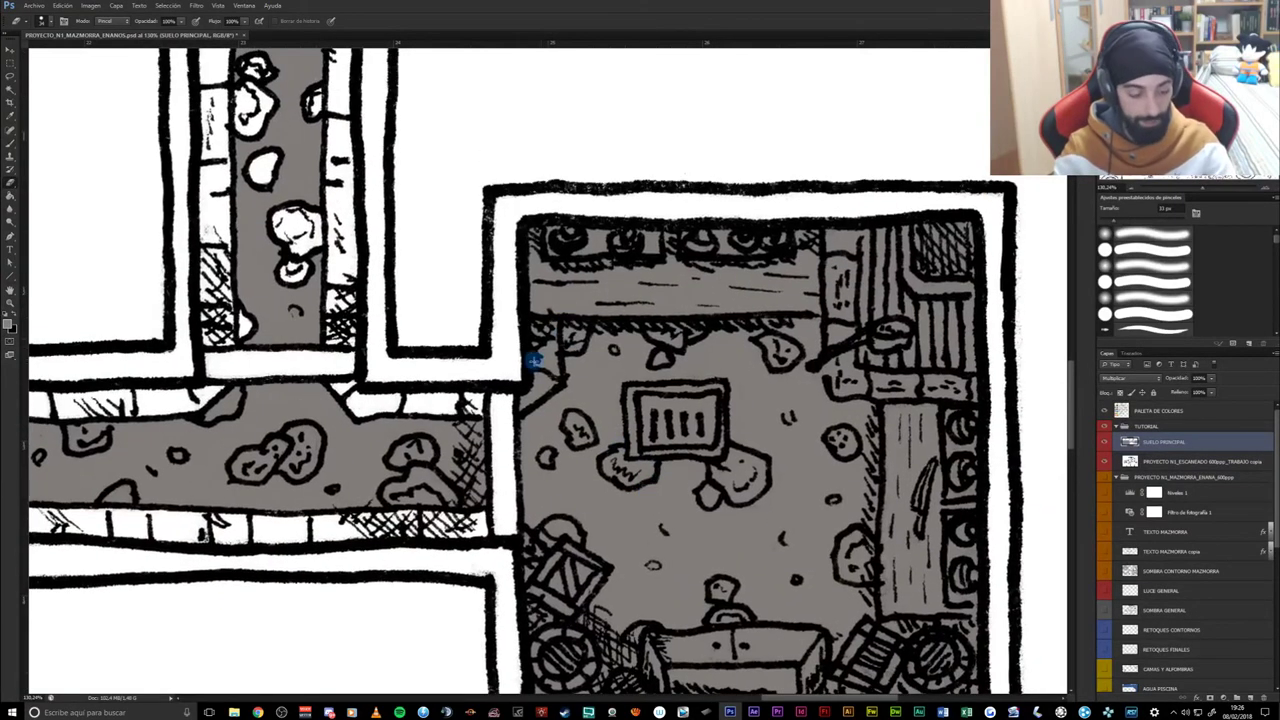
{"action": "left_click_drag", "start_coordinate": [543, 370], "coordinate": [544, 374]}
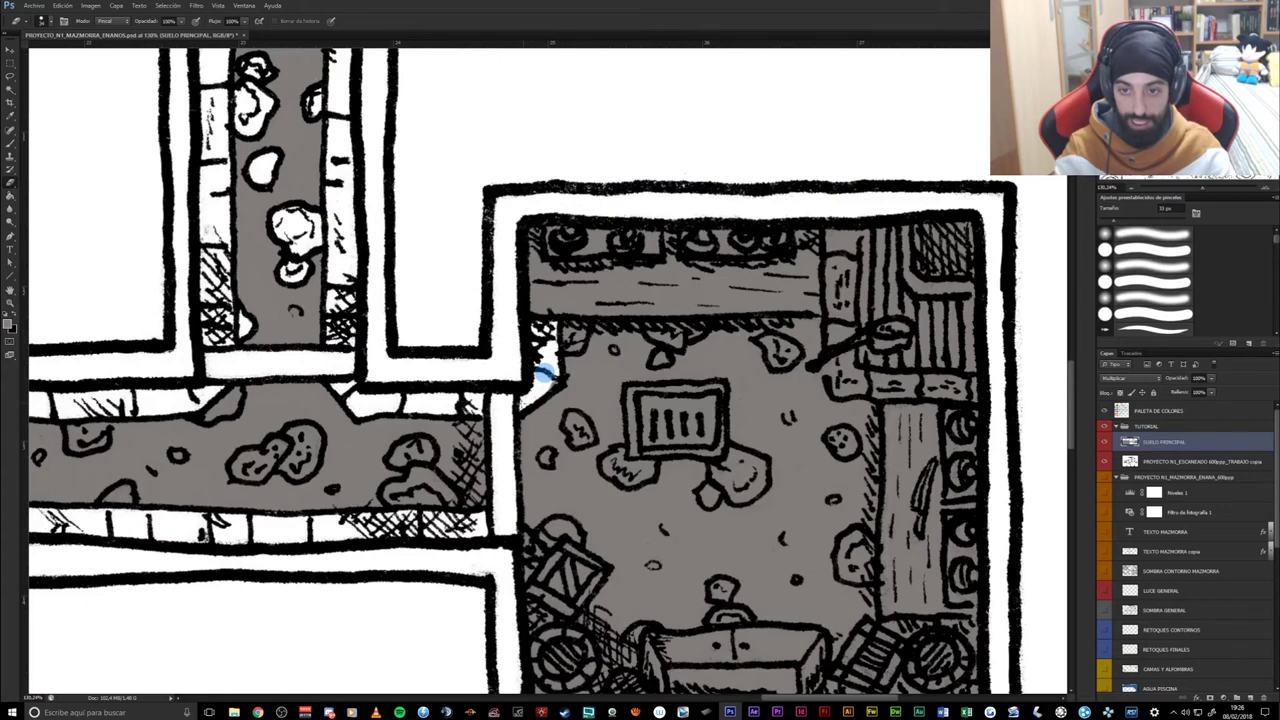
{"action": "scroll", "coordinate": [530, 590], "scroll_direction": "down", "scroll_amount": 1}
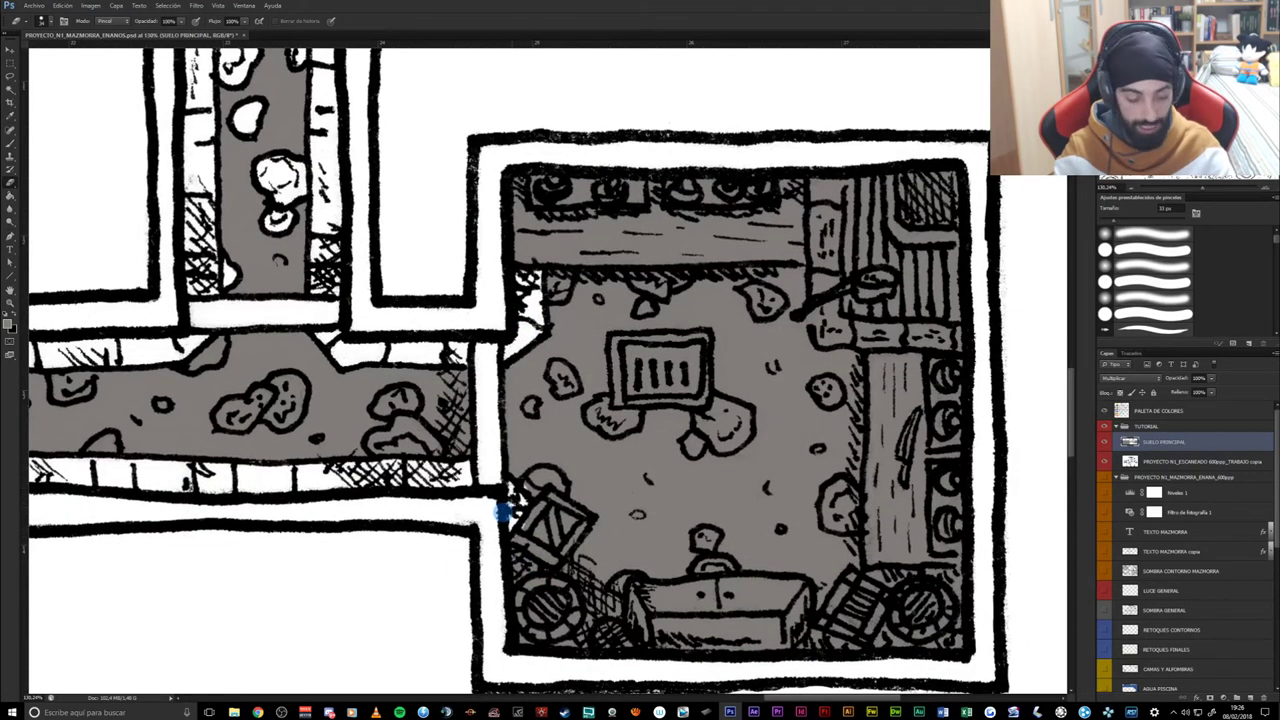
{"action": "key", "text": "b"}
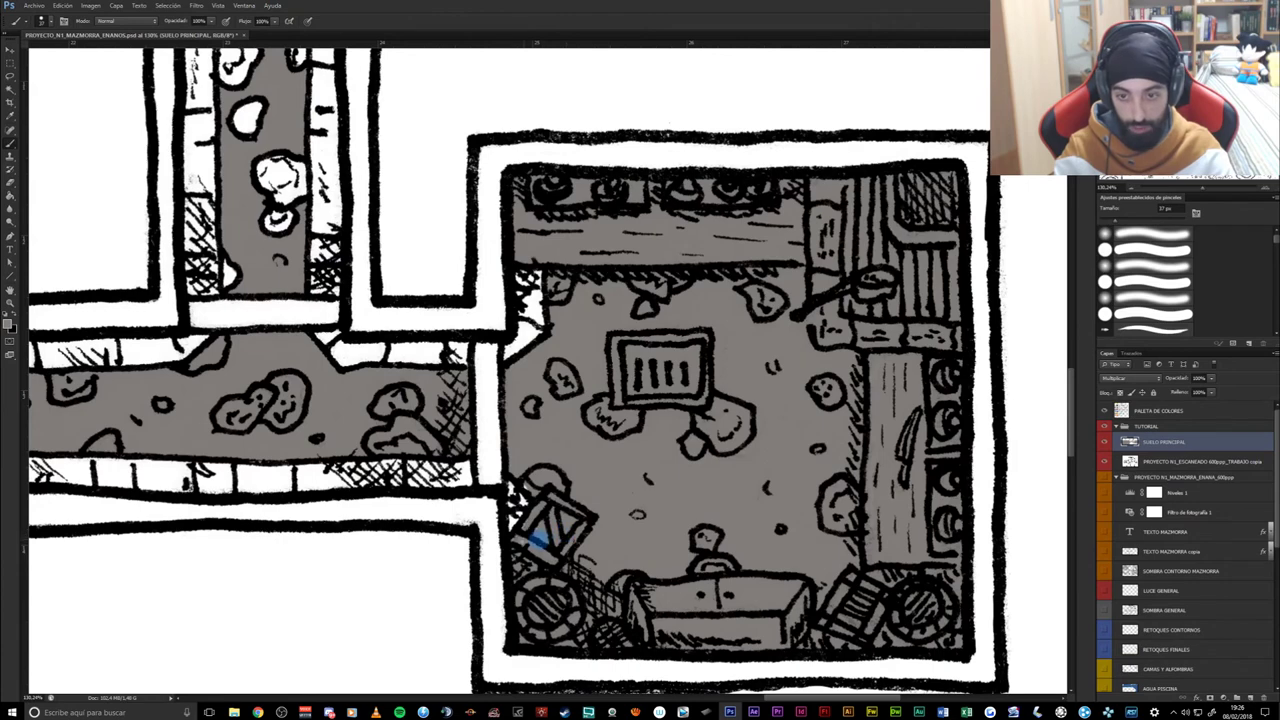
- Pan around the map to review the grey floor across the corridors and rooms
{"action": "scroll", "coordinate": [565, 540], "scroll_direction": "down", "scroll_amount": 1}
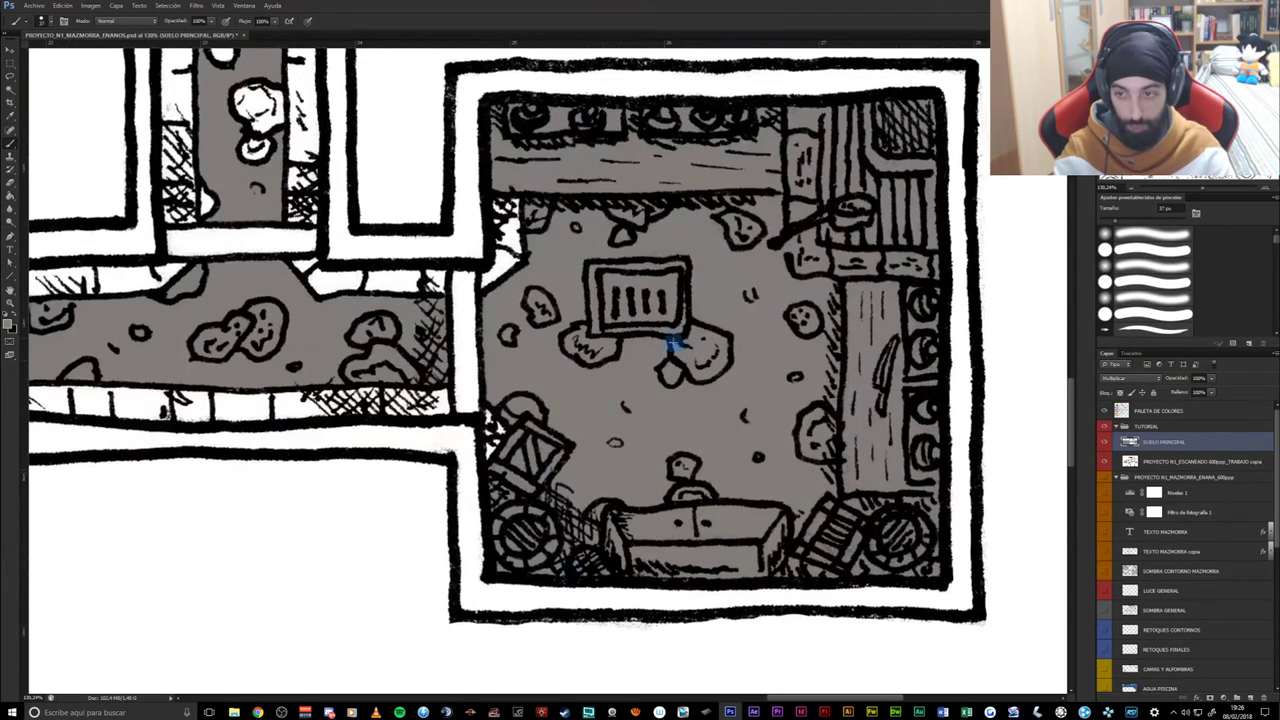
{"action": "scroll", "coordinate": [666, 366], "scroll_direction": "up", "scroll_amount": 1}
{"action": "scroll", "coordinate": [614, 416], "scroll_direction": "left", "scroll_amount": 2}
{"action": "scroll", "coordinate": [608, 440], "scroll_direction": "left", "scroll_amount": 1}
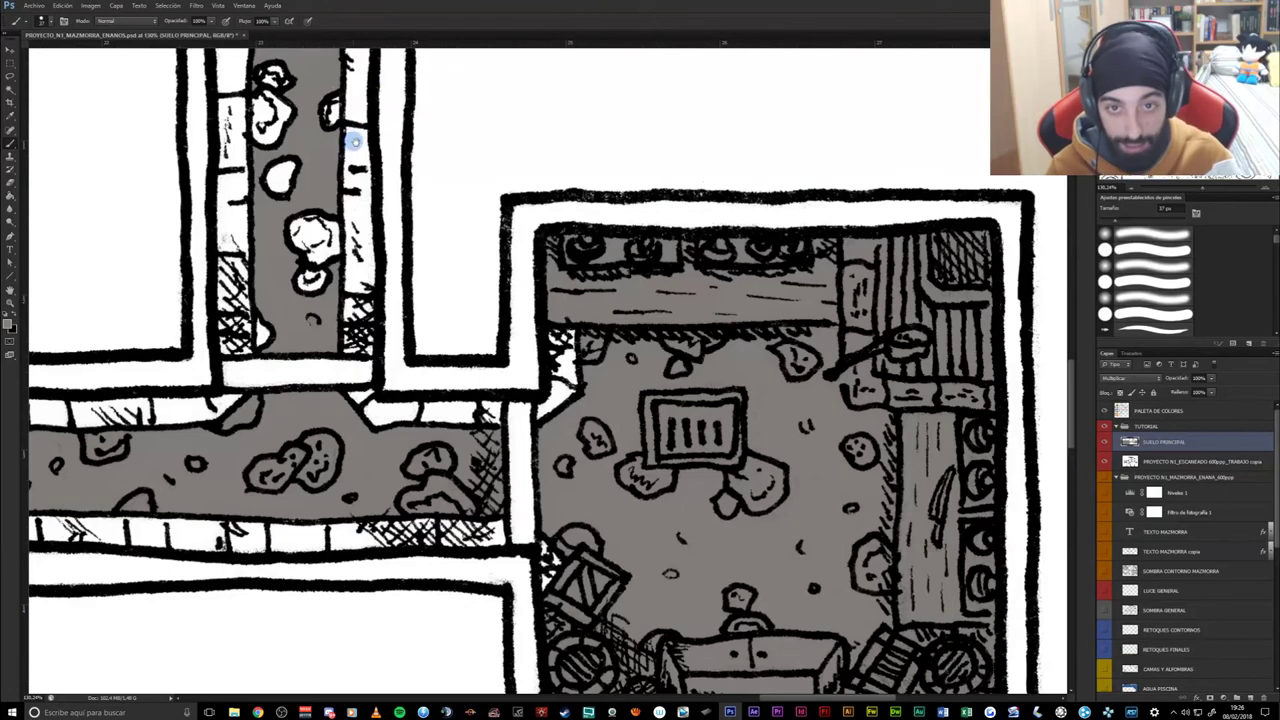
{"action": "scroll", "coordinate": [530, 292], "scroll_direction": "up", "scroll_amount": 3}
{"action": "scroll", "coordinate": [530, 292], "scroll_direction": "left", "scroll_amount": 1}
{"action": "scroll", "coordinate": [555, 430], "scroll_direction": "up", "scroll_amount": 2}
{"action": "scroll", "coordinate": [555, 430], "scroll_direction": "up", "scroll_amount": 1}
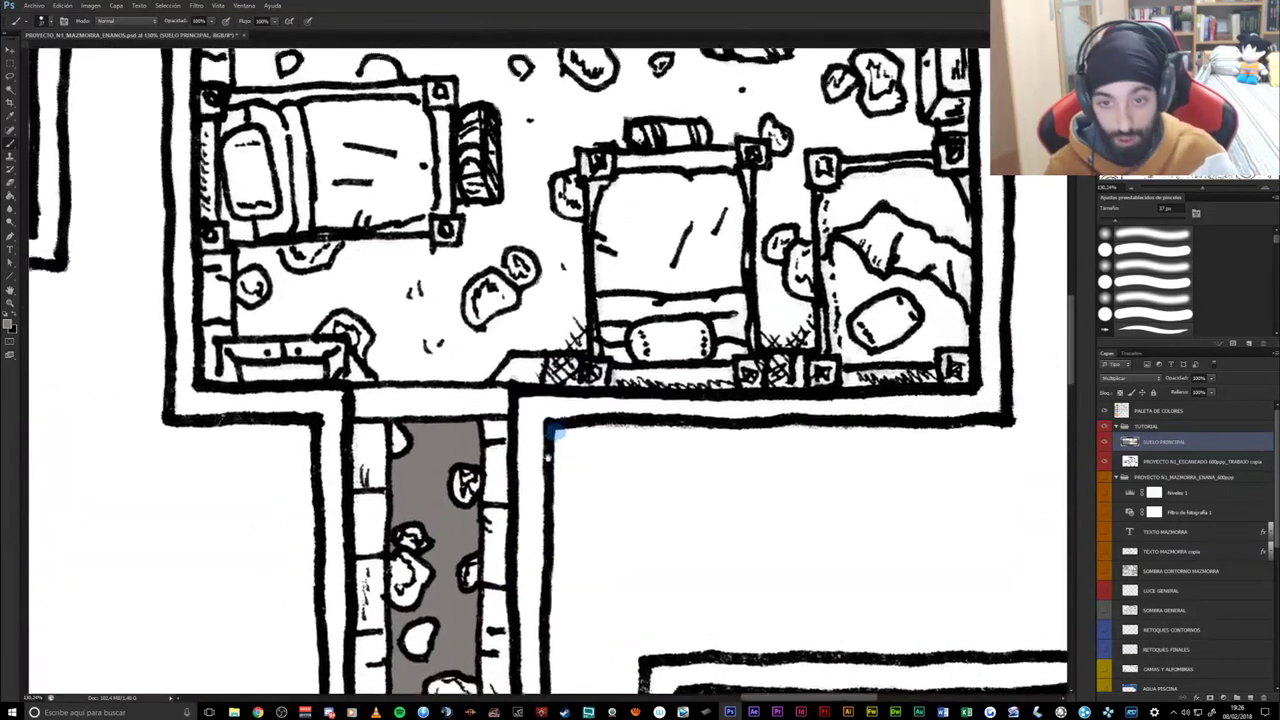
{"action": "scroll", "coordinate": [520, 300], "scroll_direction": "down", "scroll_amount": 5}
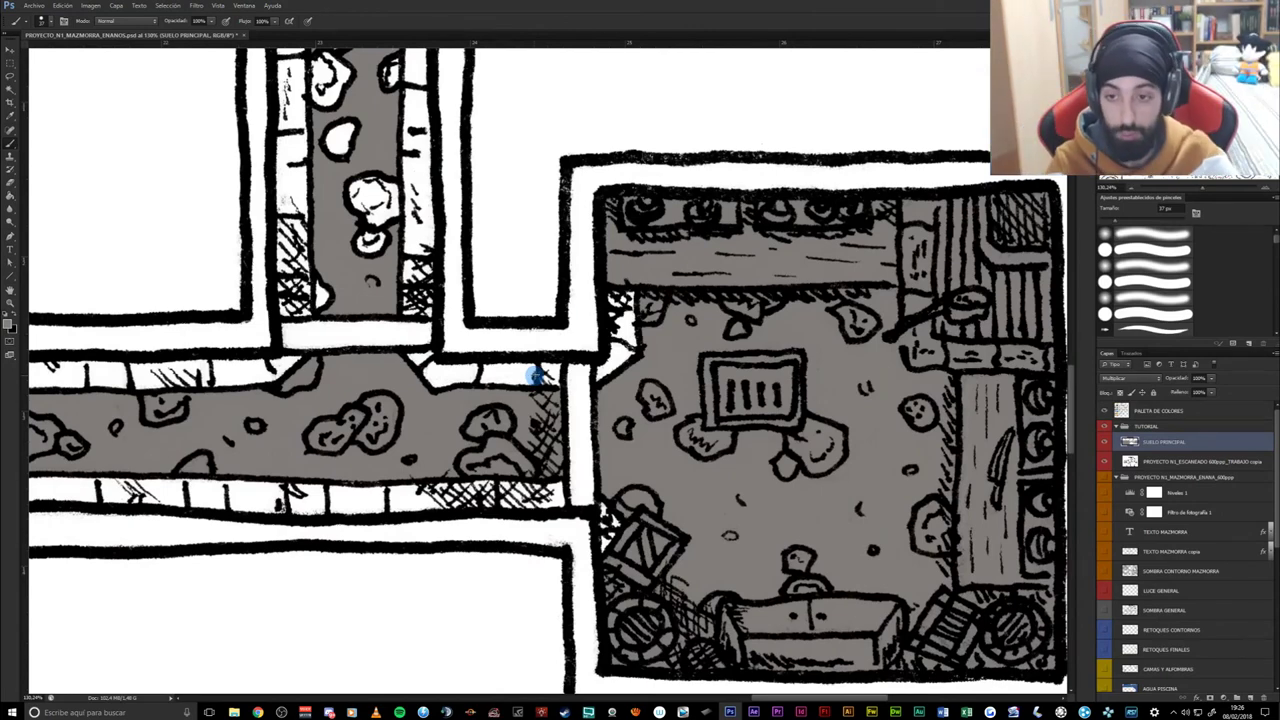
{"action": "left_click_drag", "start_coordinate": [537, 375], "coordinate": [485, 318]}
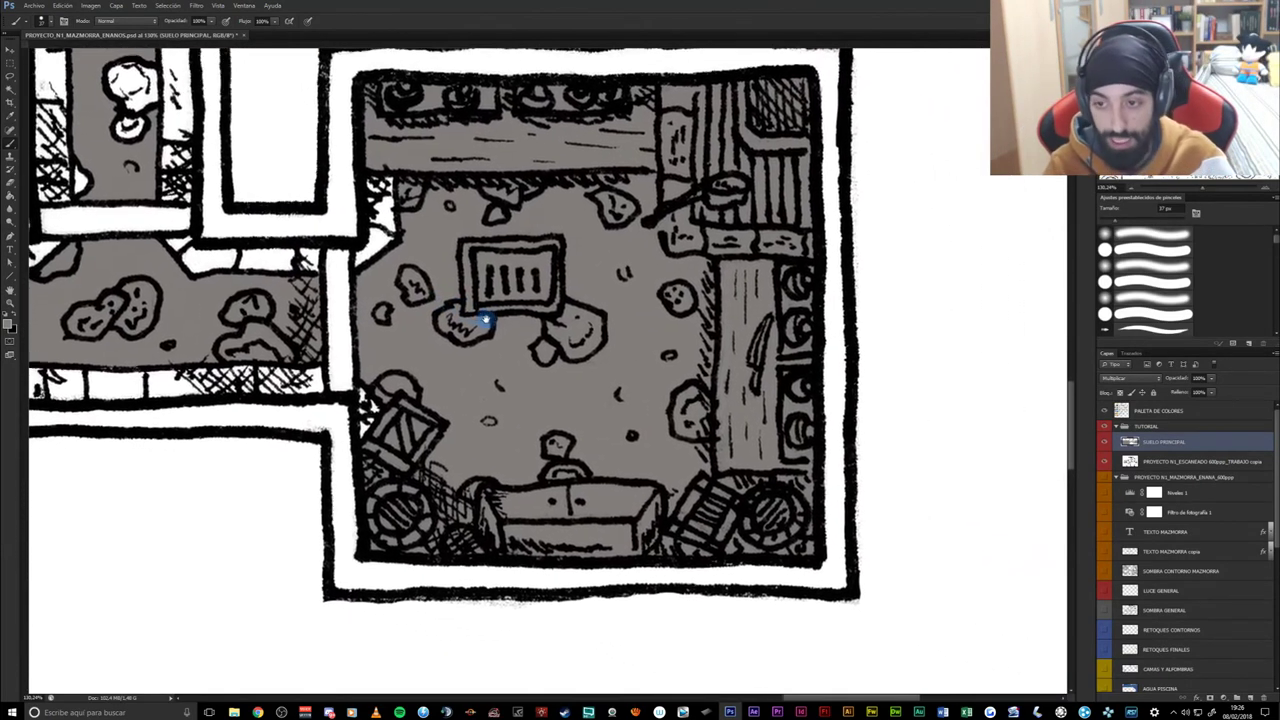
{"action": "left_click_drag", "start_coordinate": [391, 280], "coordinate": [651, 349]}
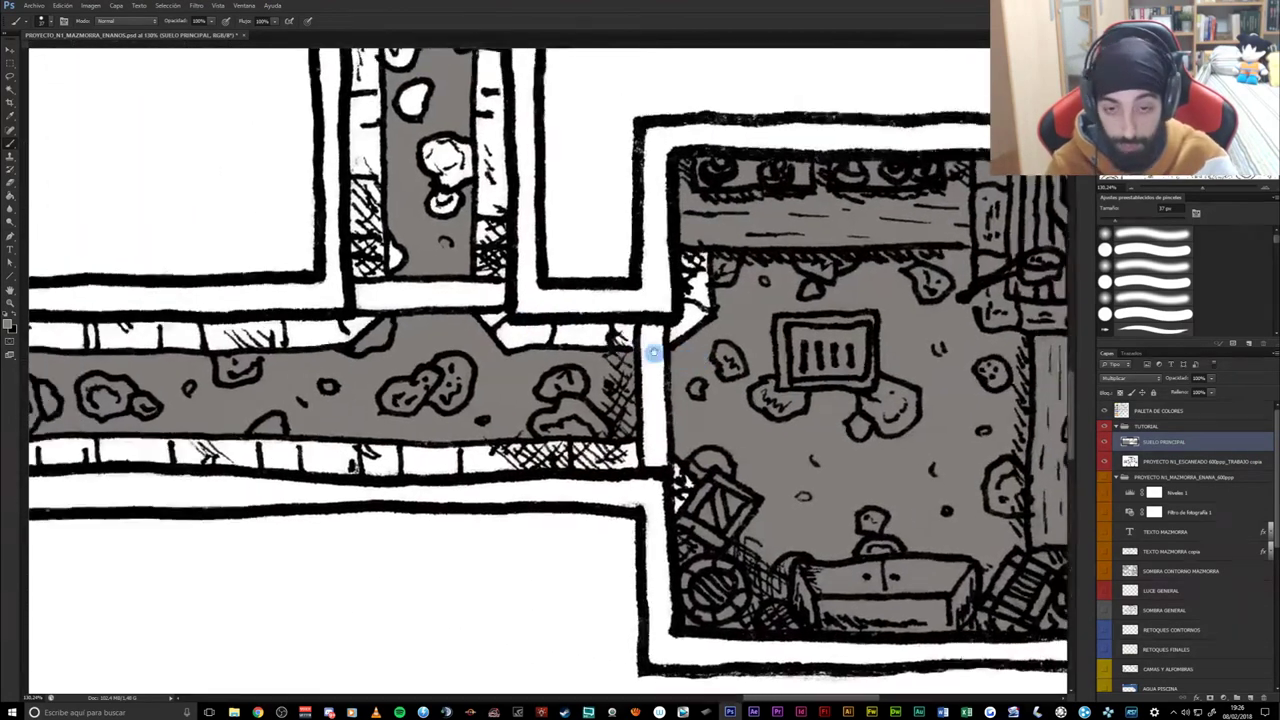
{"action": "scroll", "coordinate": [615, 365], "scroll_direction": "down", "scroll_amount": 4}
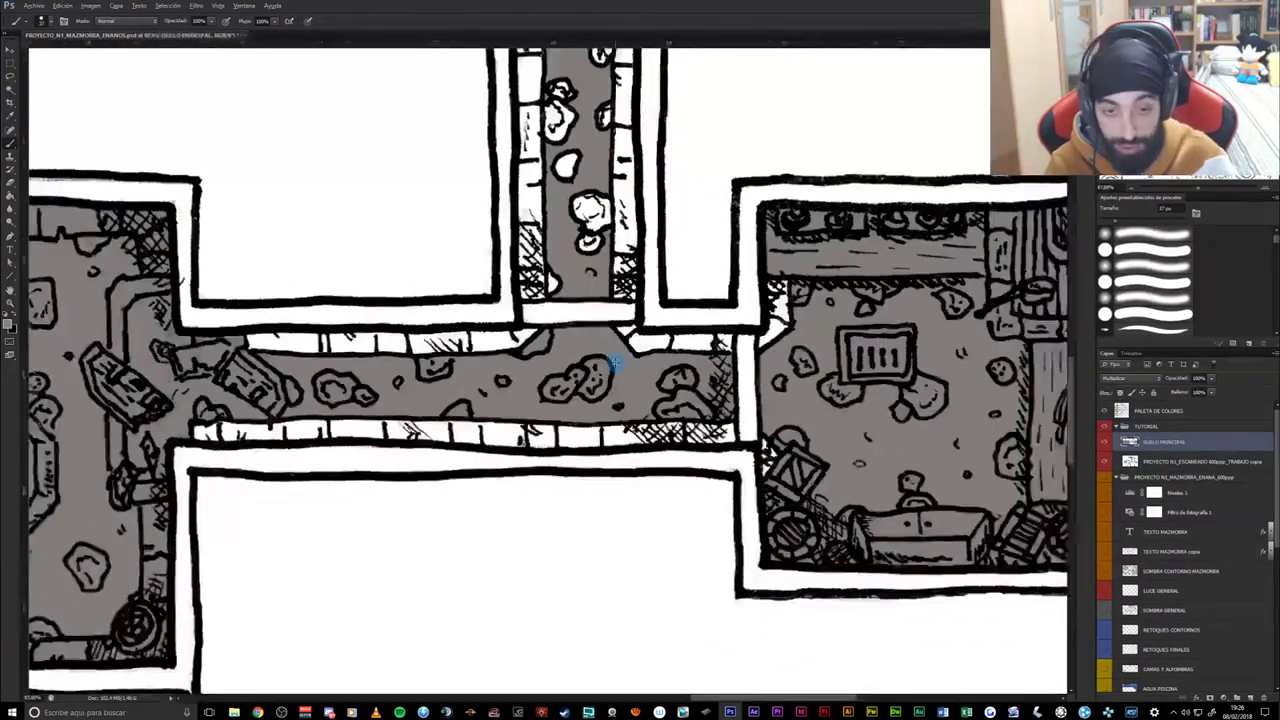
{"action": "scroll", "coordinate": [615, 365], "scroll_direction": "up", "scroll_amount": 2}
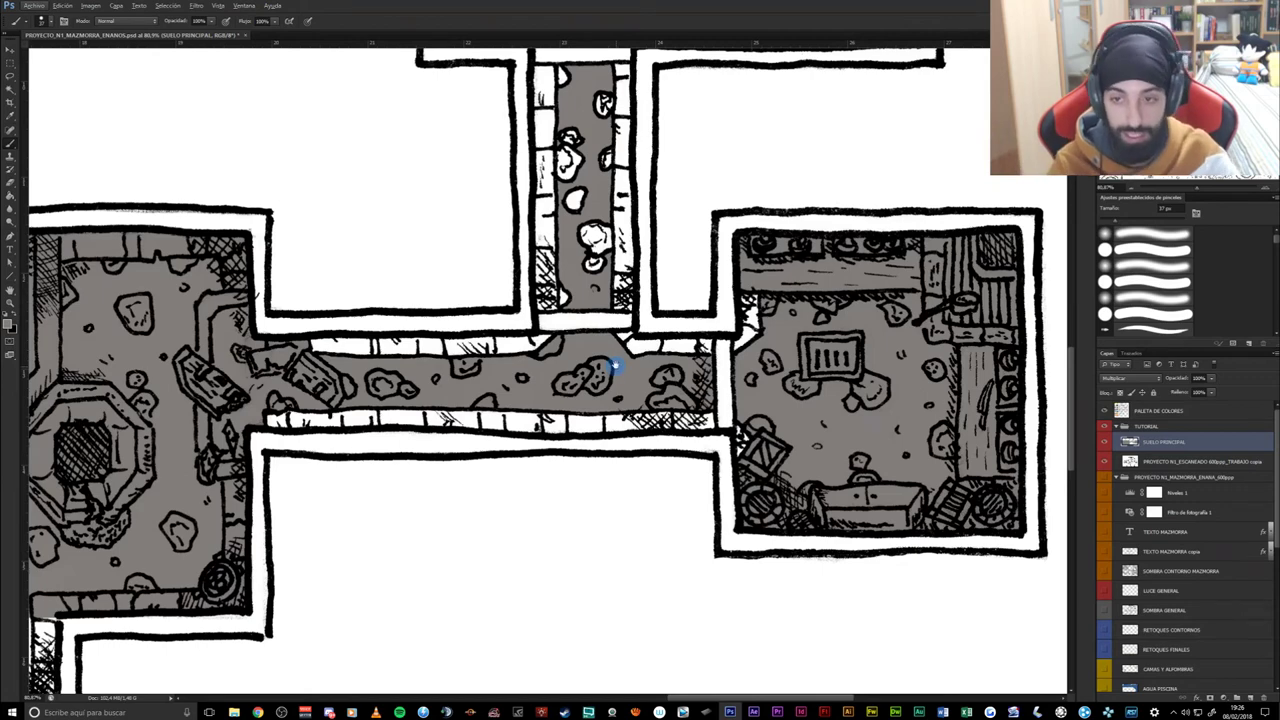
{"action": "mouse_move", "coordinate": [700, 294]}
{"action": "left_mouse_down"}
{"action": "mouse_move", "coordinate": [634, 486]}
{"action": "mouse_move", "coordinate": [660, 440]}
{"action": "left_mouse_up"}
{"action": "left_click_drag", "start_coordinate": [740, 486], "coordinate": [620, 422]}
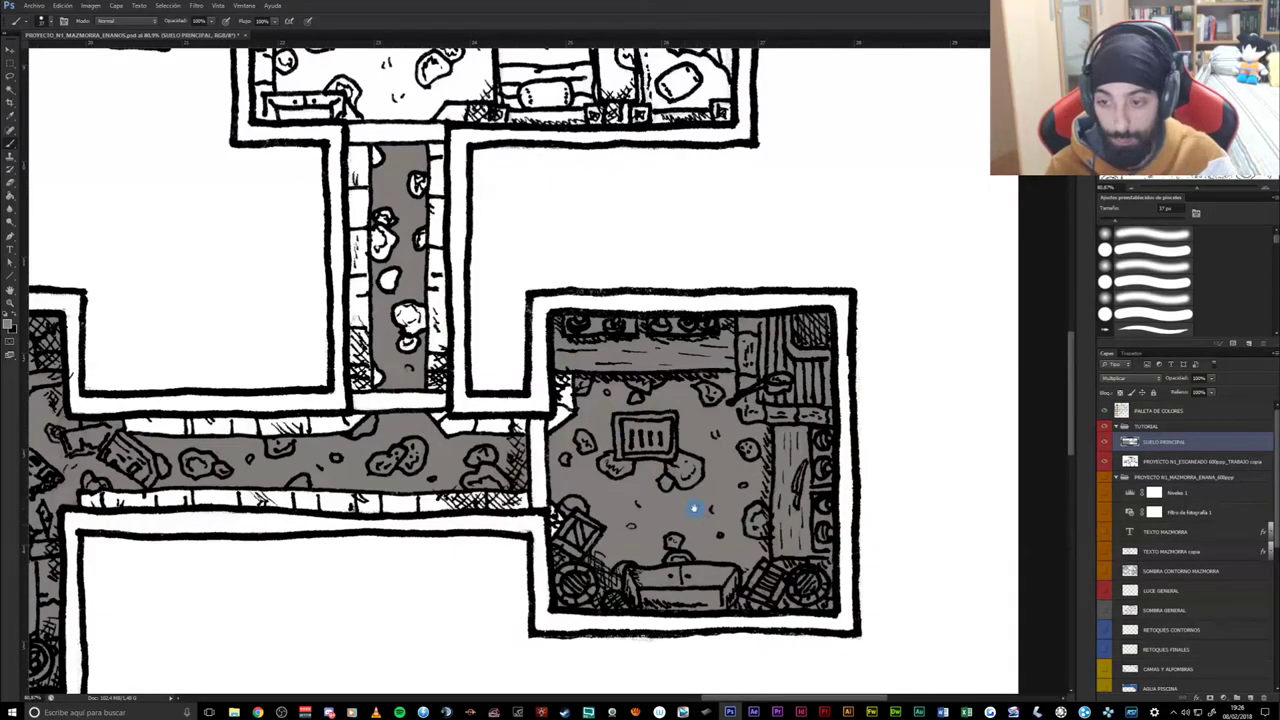
- Paint grey floor along the middle of the horizontal corridor between the rooms
{"action": "left_click_drag", "start_coordinate": [694, 508], "coordinate": [846, 486]}
{"action": "mouse_move", "coordinate": [560, 470]}
{"action": "left_mouse_down"}
{"action": "mouse_move", "coordinate": [674, 474]}
{"action": "mouse_move", "coordinate": [798, 430]}
{"action": "mouse_move", "coordinate": [480, 420]}
{"action": "mouse_move", "coordinate": [606, 451]}
{"action": "left_mouse_up"}
{"action": "left_click_drag", "start_coordinate": [490, 384], "coordinate": [535, 384]}
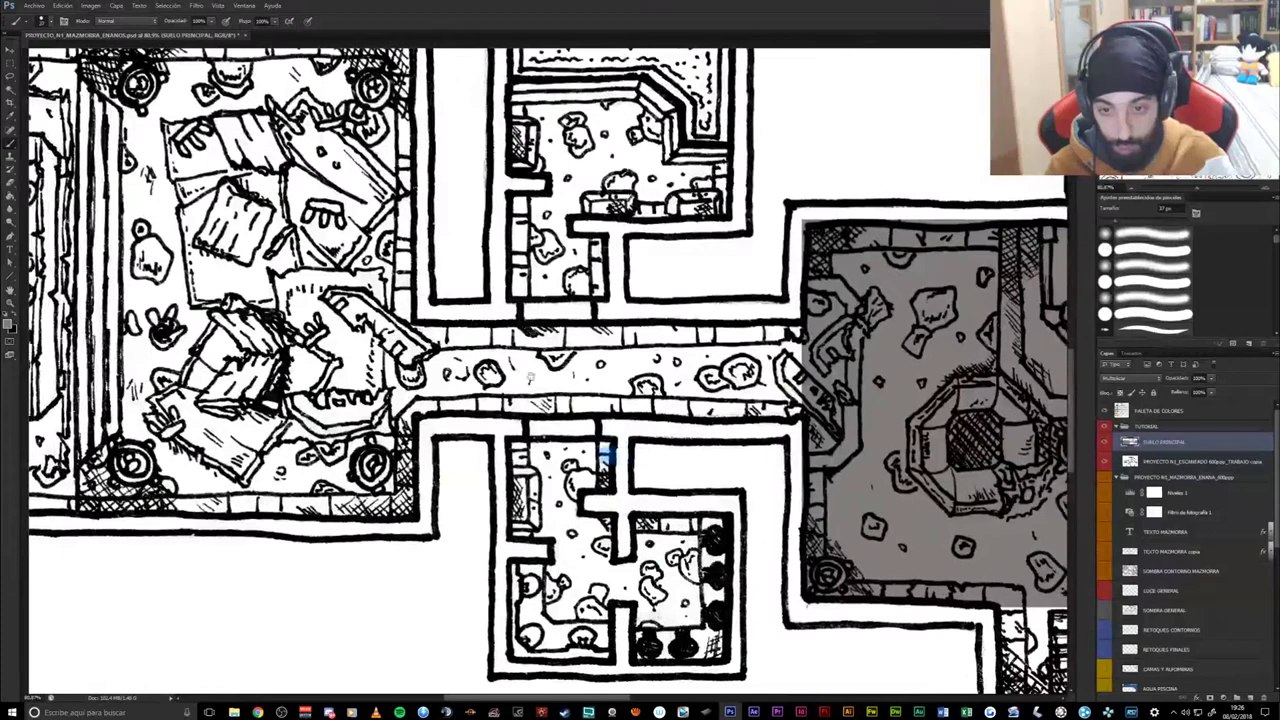
{"action": "left_click_drag", "start_coordinate": [560, 376], "coordinate": [600, 378]}
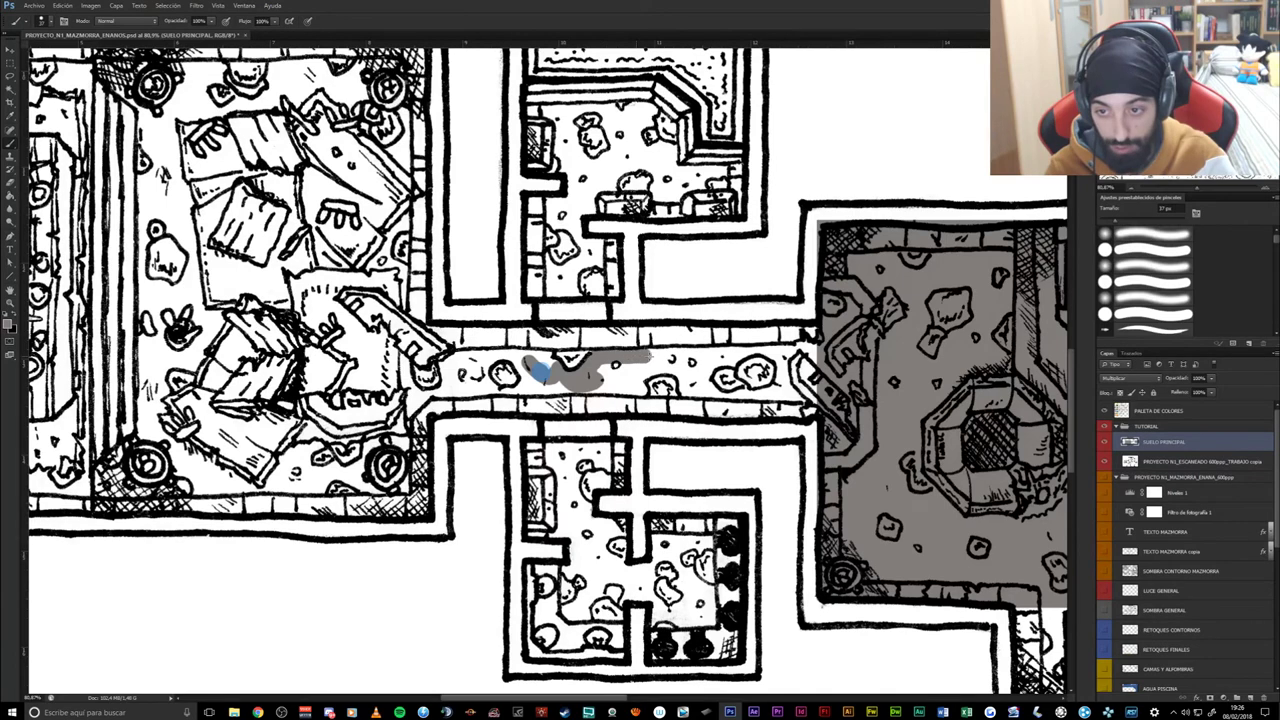
{"action": "left_click_drag", "start_coordinate": [680, 358], "coordinate": [627, 368]}
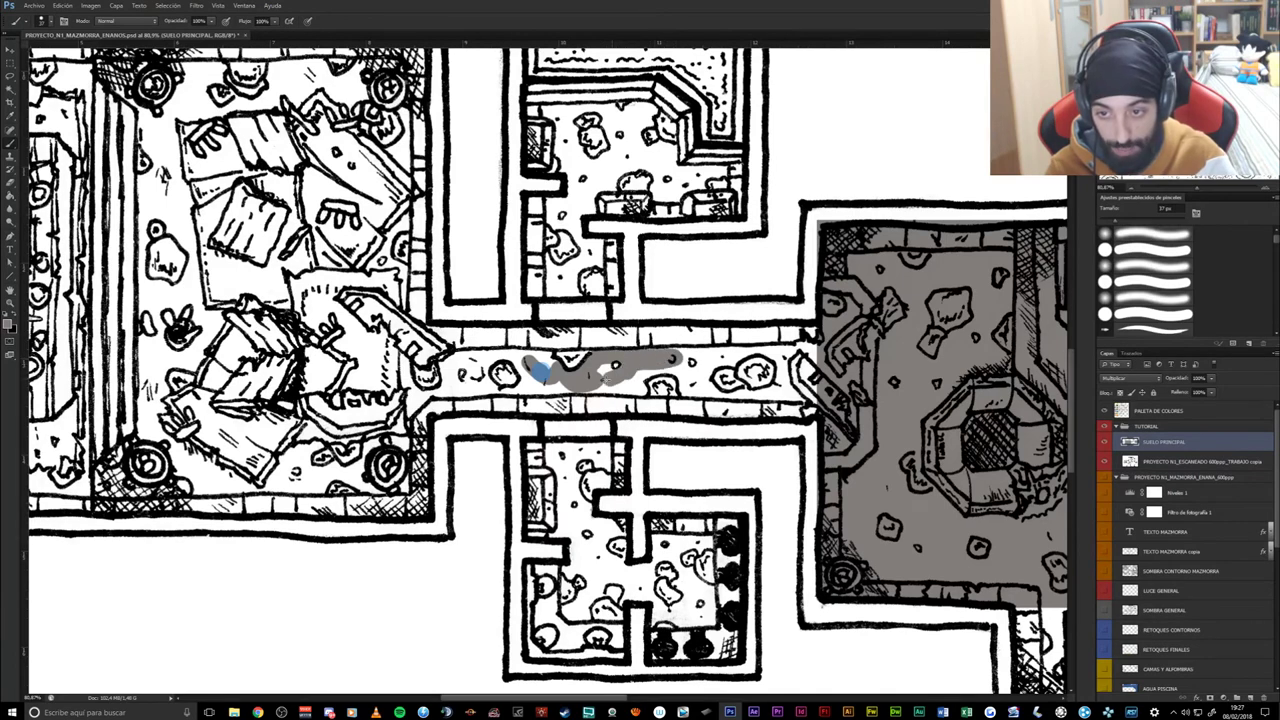
{"action": "left_click_drag", "start_coordinate": [624, 384], "coordinate": [648, 391]}
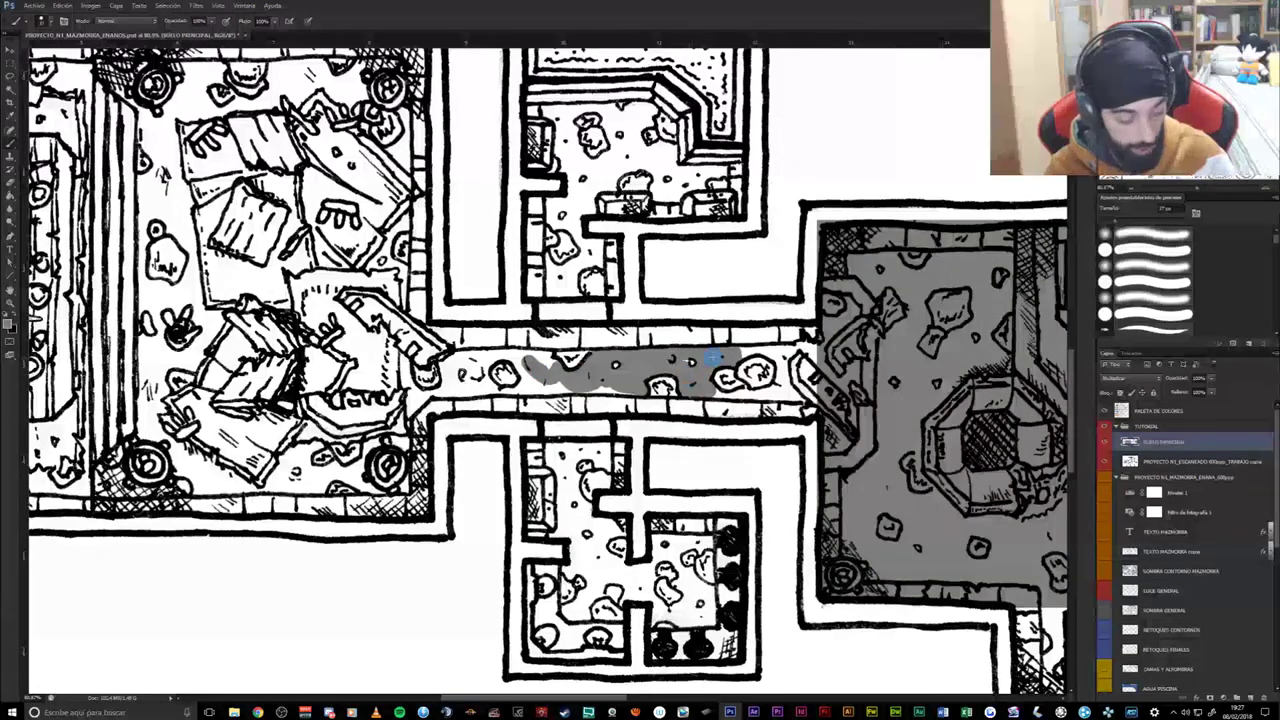
- Grey the corridor's lower edge and erase the spill below its bottom wall
{"action": "scroll", "coordinate": [690, 364], "scroll_direction": "up", "scroll_amount": 2}
{"action": "scroll", "coordinate": [690, 364], "scroll_direction": "up", "scroll_amount": 2}
{"action": "scroll", "coordinate": [636, 369], "scroll_direction": "up", "scroll_amount": 2}
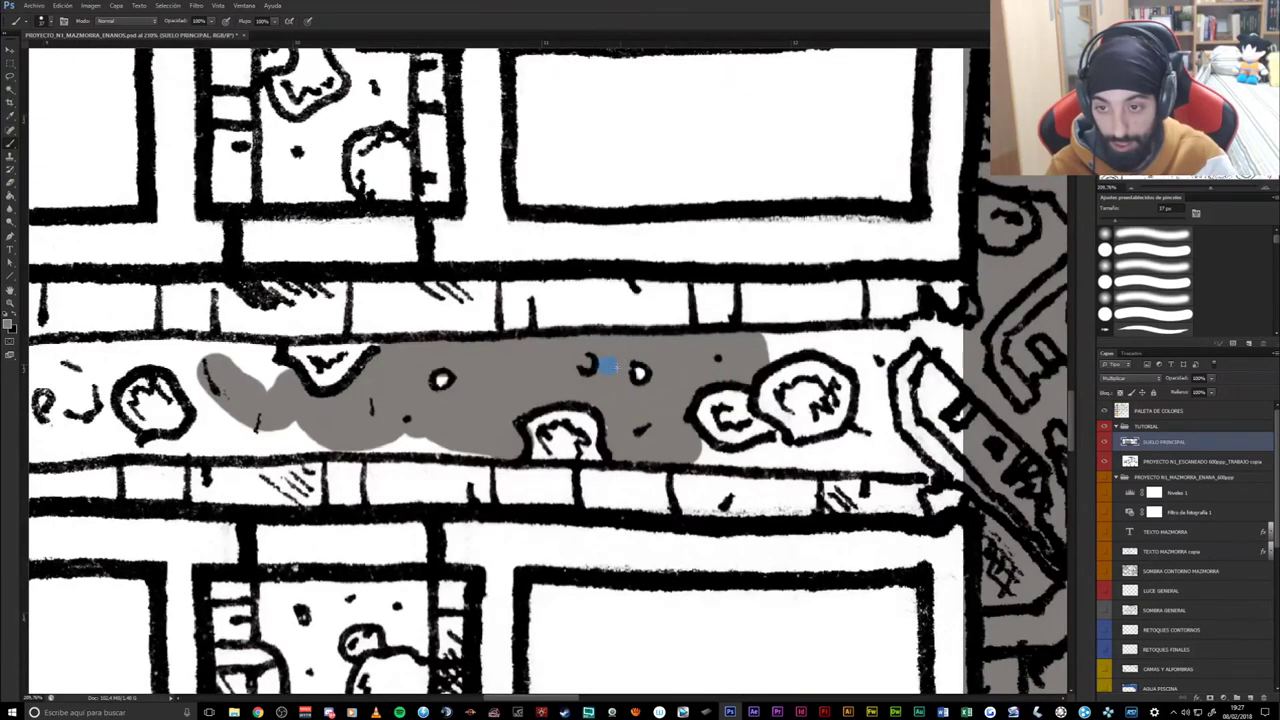
{"action": "left_click_drag", "start_coordinate": [355, 455], "coordinate": [430, 452]}
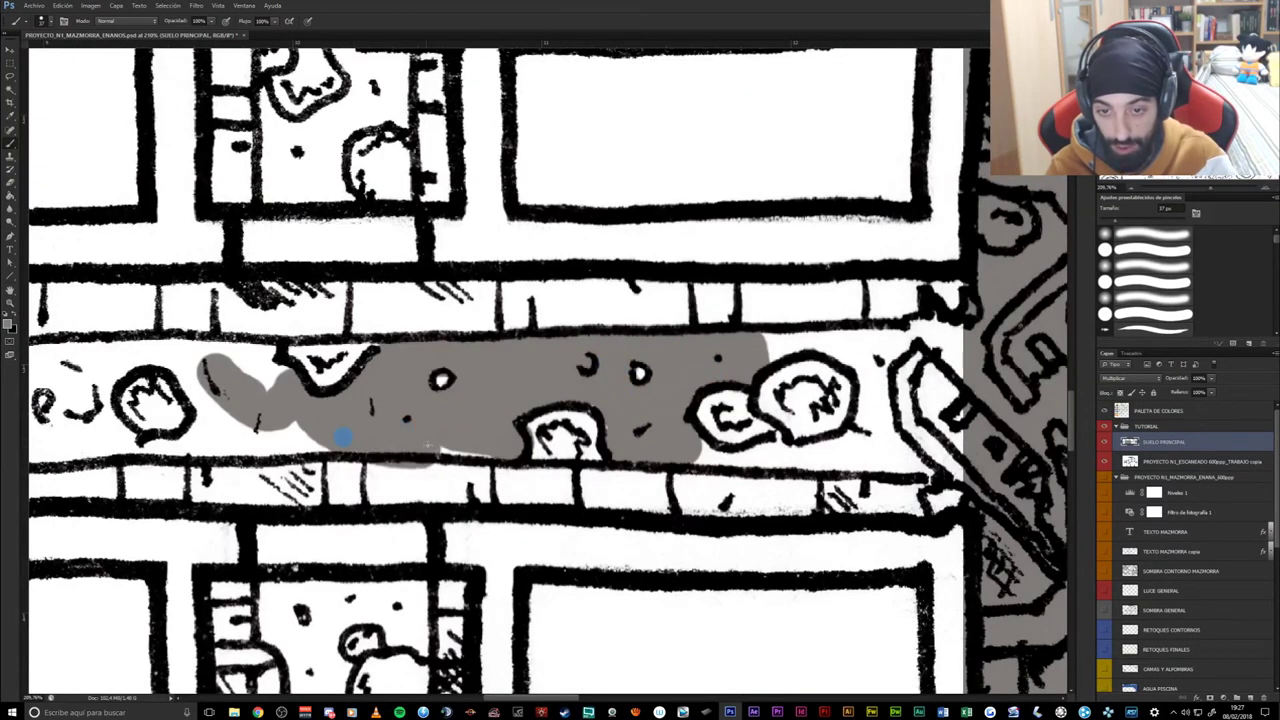
{"action": "left_click_drag", "start_coordinate": [343, 436], "coordinate": [285, 447]}
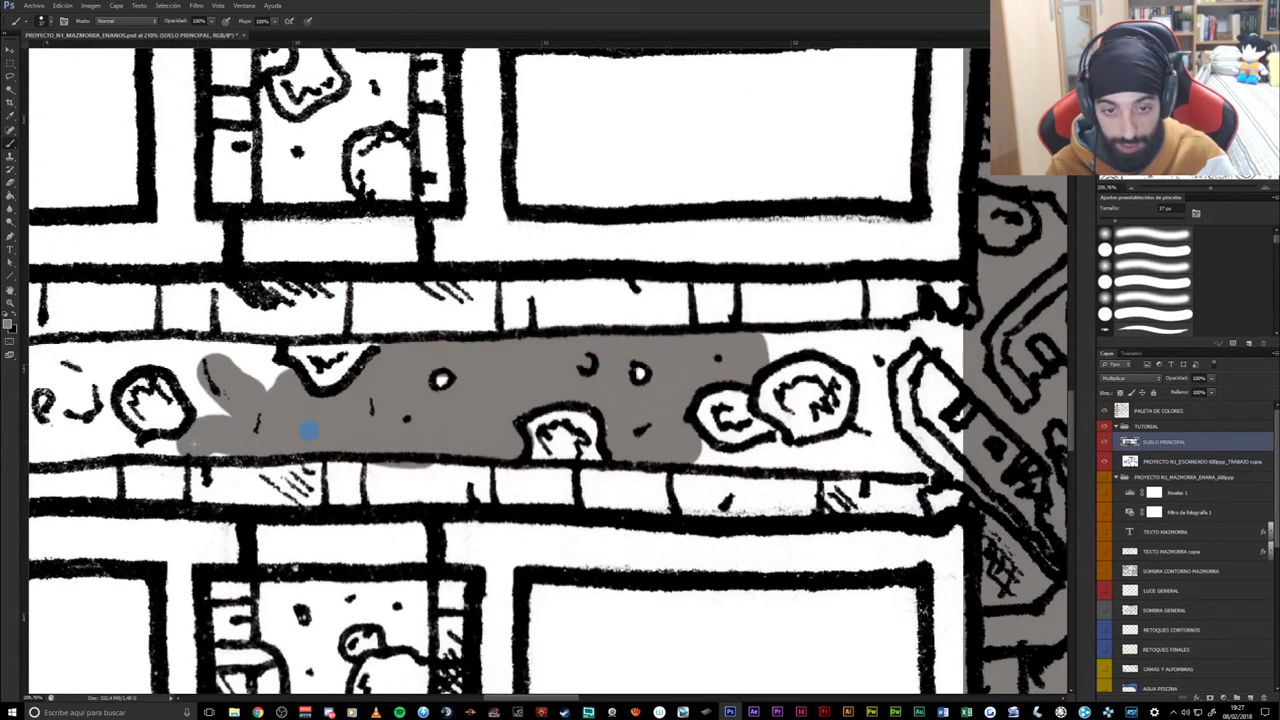
{"action": "key", "text": "e"}
{"action": "left_click_drag", "start_coordinate": [368, 466], "coordinate": [432, 466]}
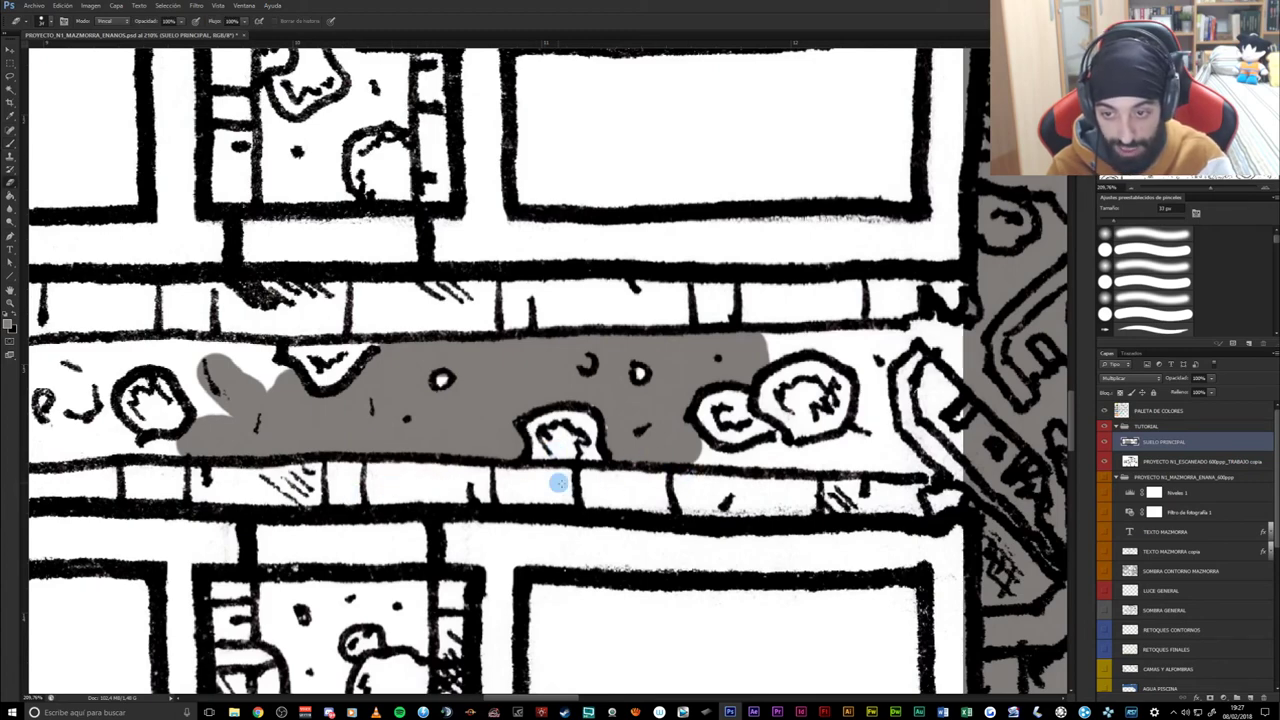
{"action": "scroll", "coordinate": [409, 390], "scroll_direction": "down", "scroll_amount": 5}
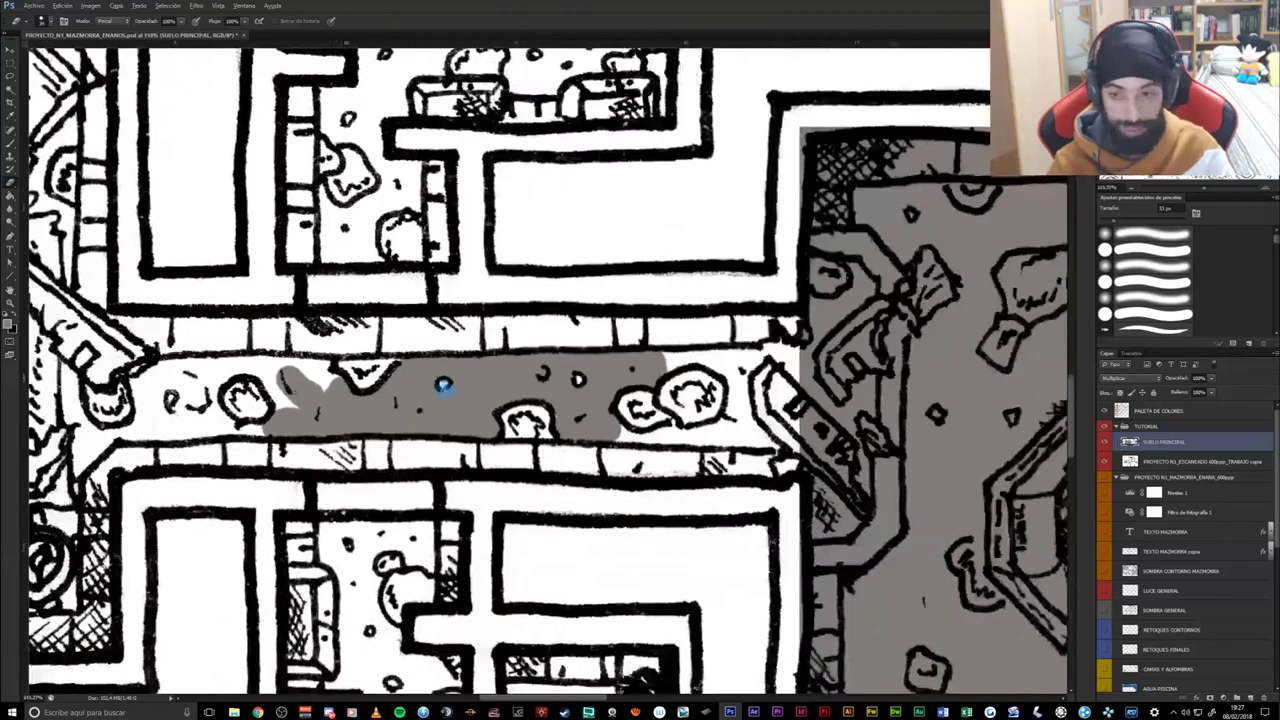
- Erase the grey fill from a rock near the corridor edge
{"action": "scroll", "coordinate": [440, 380], "scroll_direction": "right", "scroll_amount": 5}
{"action": "scroll", "coordinate": [362, 349], "scroll_direction": "right", "scroll_amount": 5}
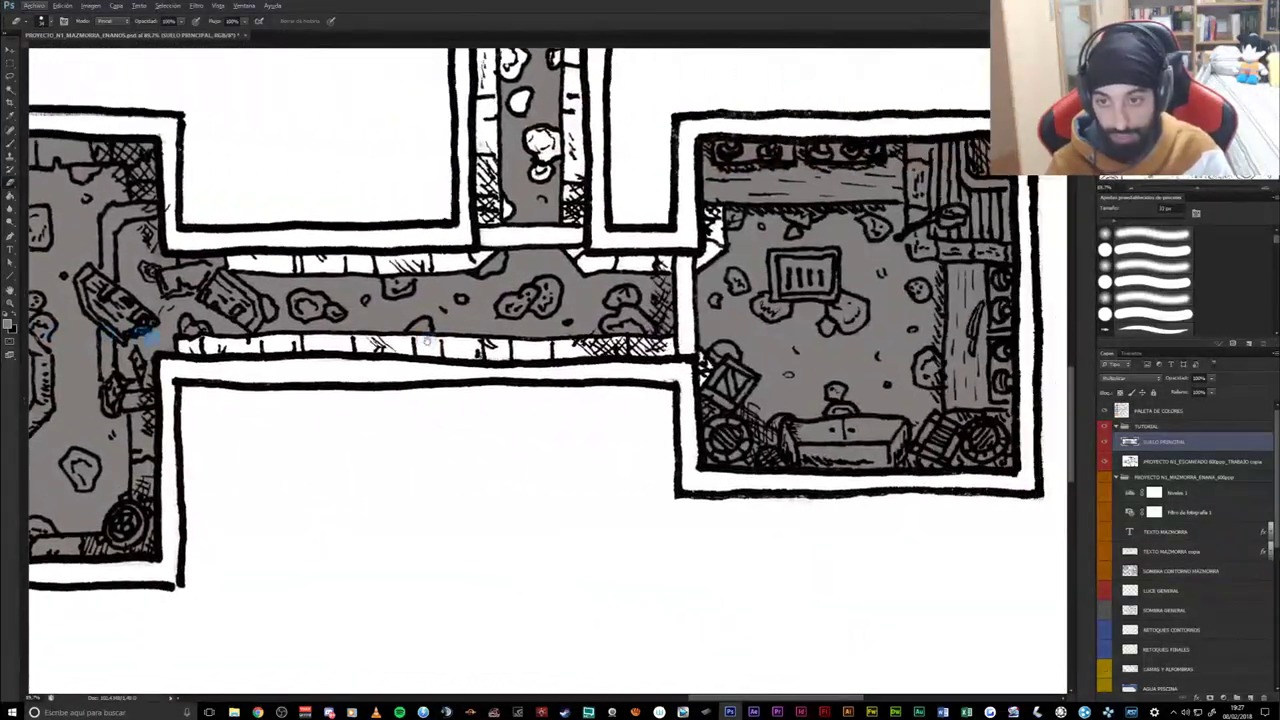
{"action": "scroll", "coordinate": [434, 414], "scroll_direction": "up", "scroll_amount": 2}
{"action": "scroll", "coordinate": [591, 414], "scroll_direction": "up", "scroll_amount": 1}
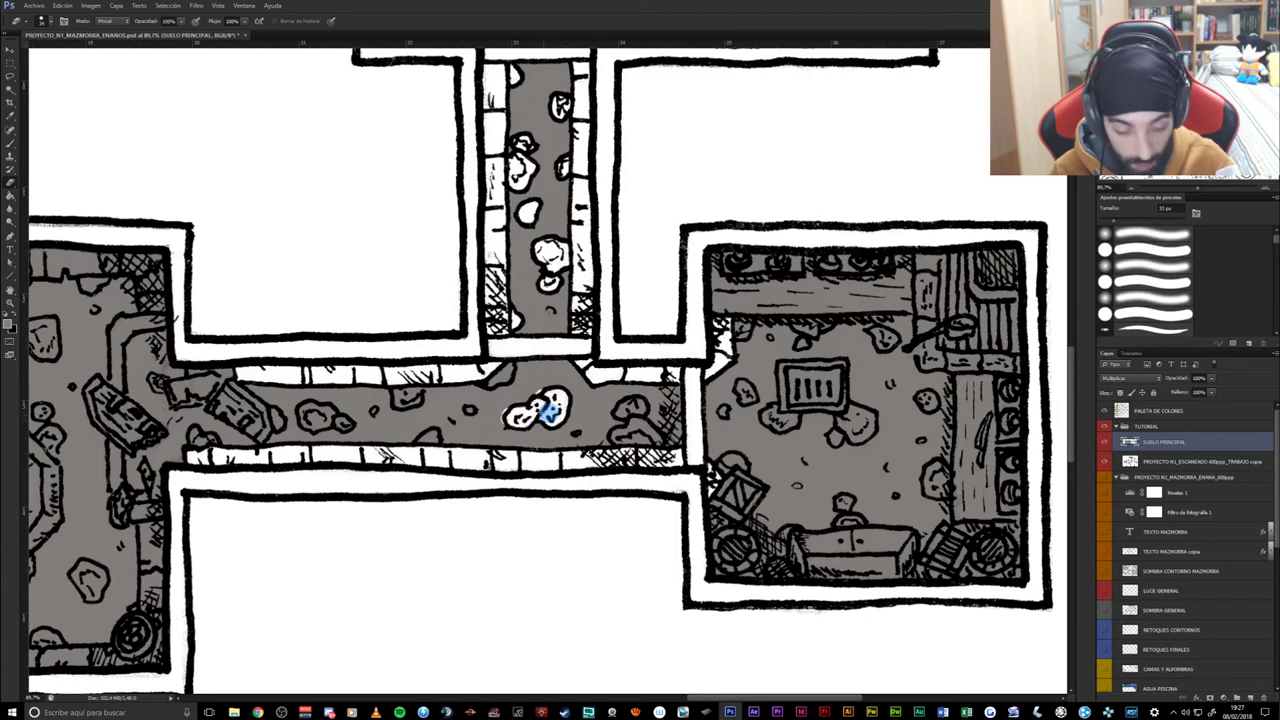
{"action": "key", "text": "b"}
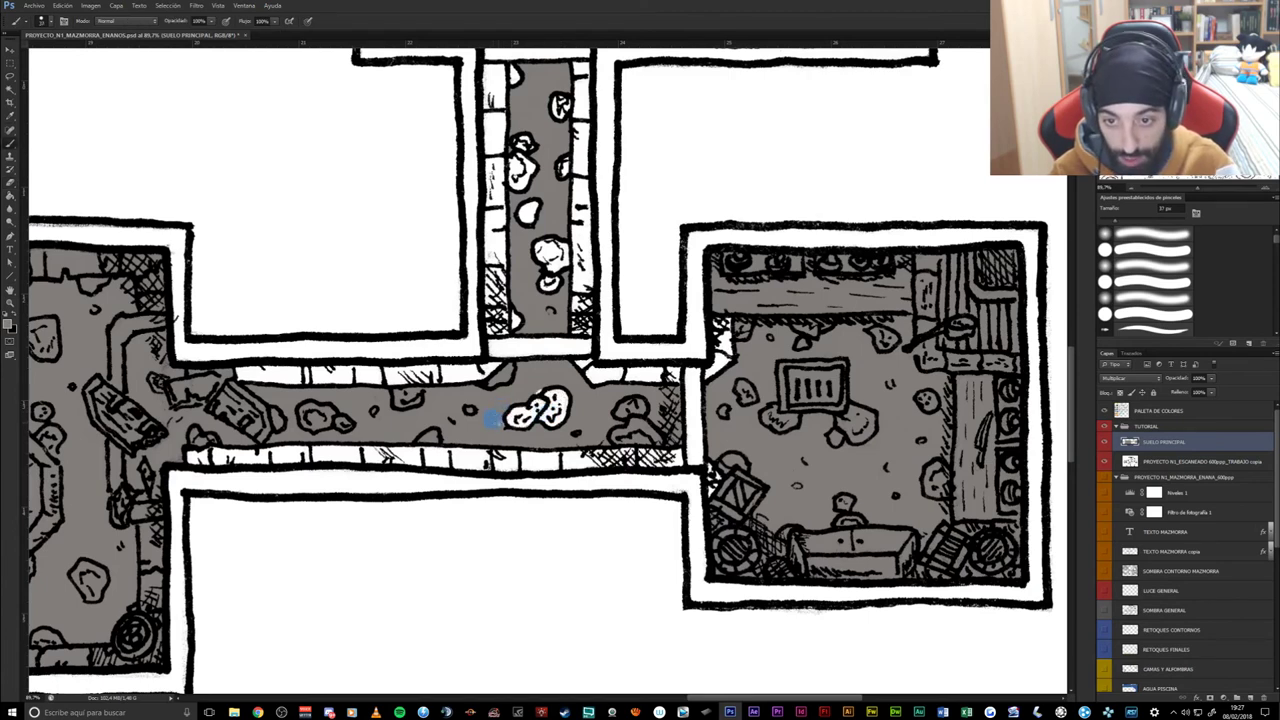
{"action": "key", "text": "e"}
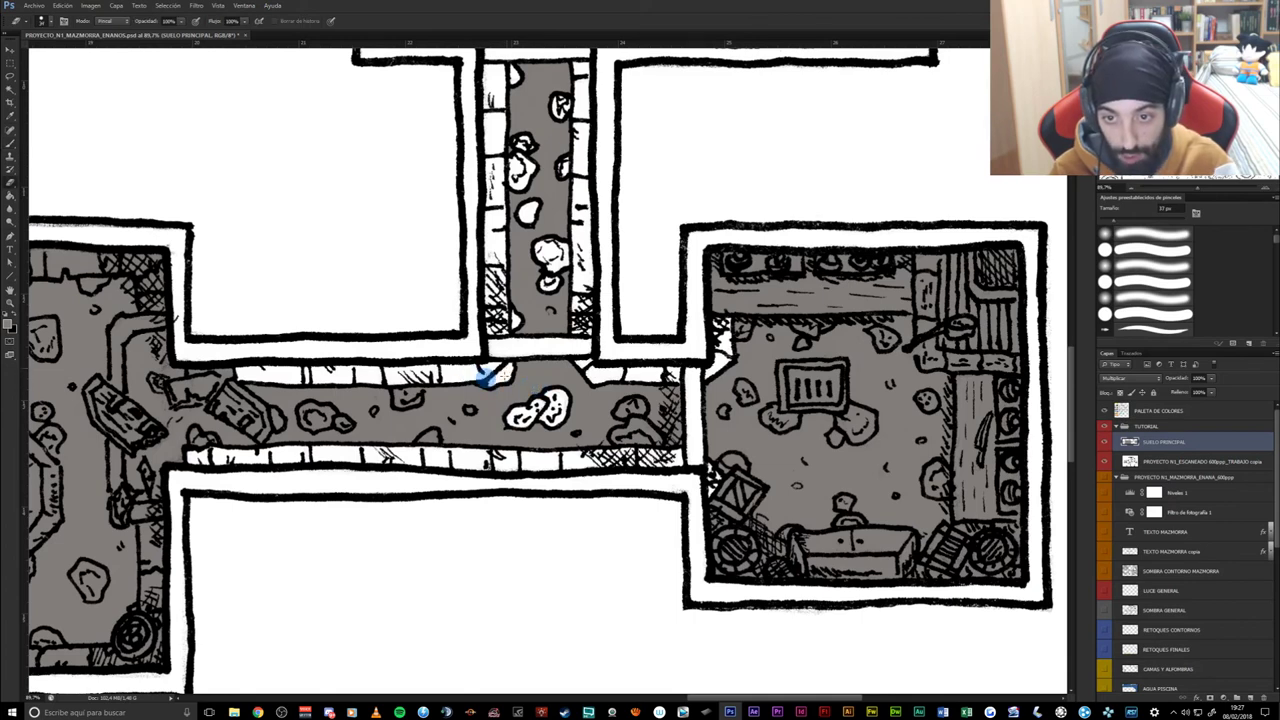
{"action": "mouse_move", "coordinate": [619, 437]}
{"action": "left_mouse_down"}
{"action": "mouse_move", "coordinate": [634, 409]}
{"action": "mouse_move", "coordinate": [637, 431]}
{"action": "left_mouse_up"}
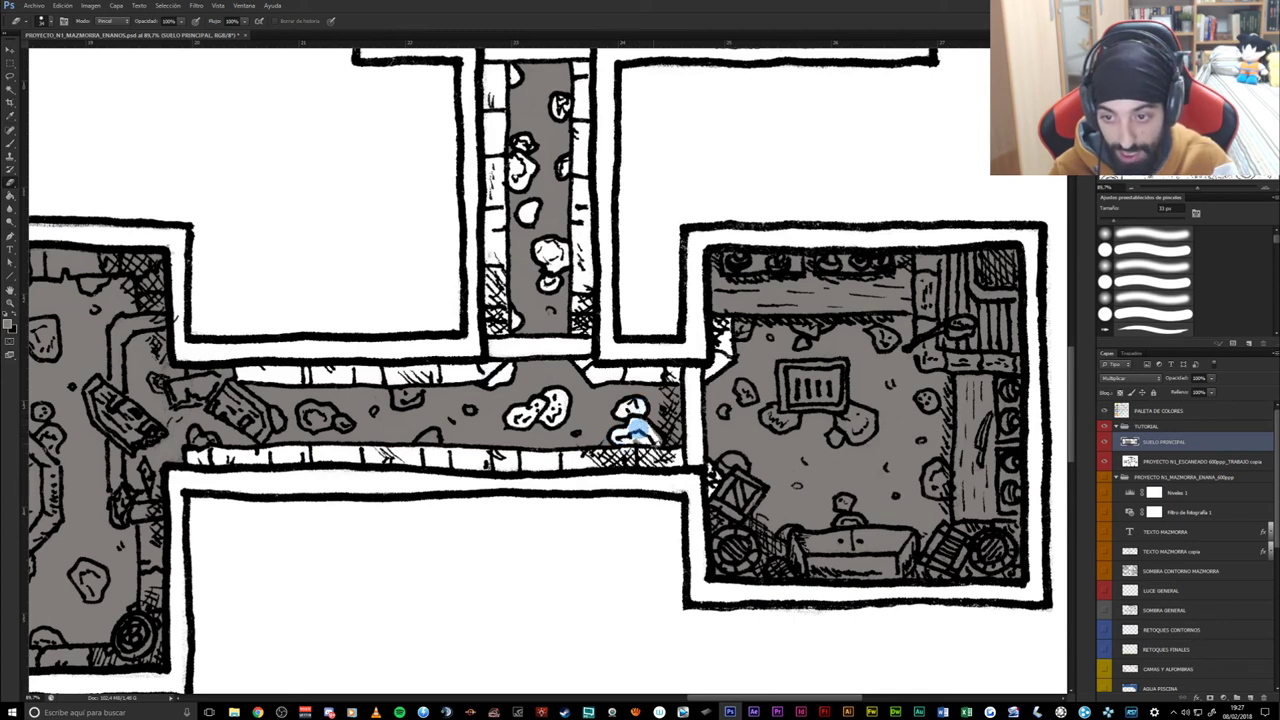
- Lasso-select the corridor rock and switch to the Eraser, checking its brush size
{"action": "left_click_drag", "start_coordinate": [366, 414], "coordinate": [606, 423]}
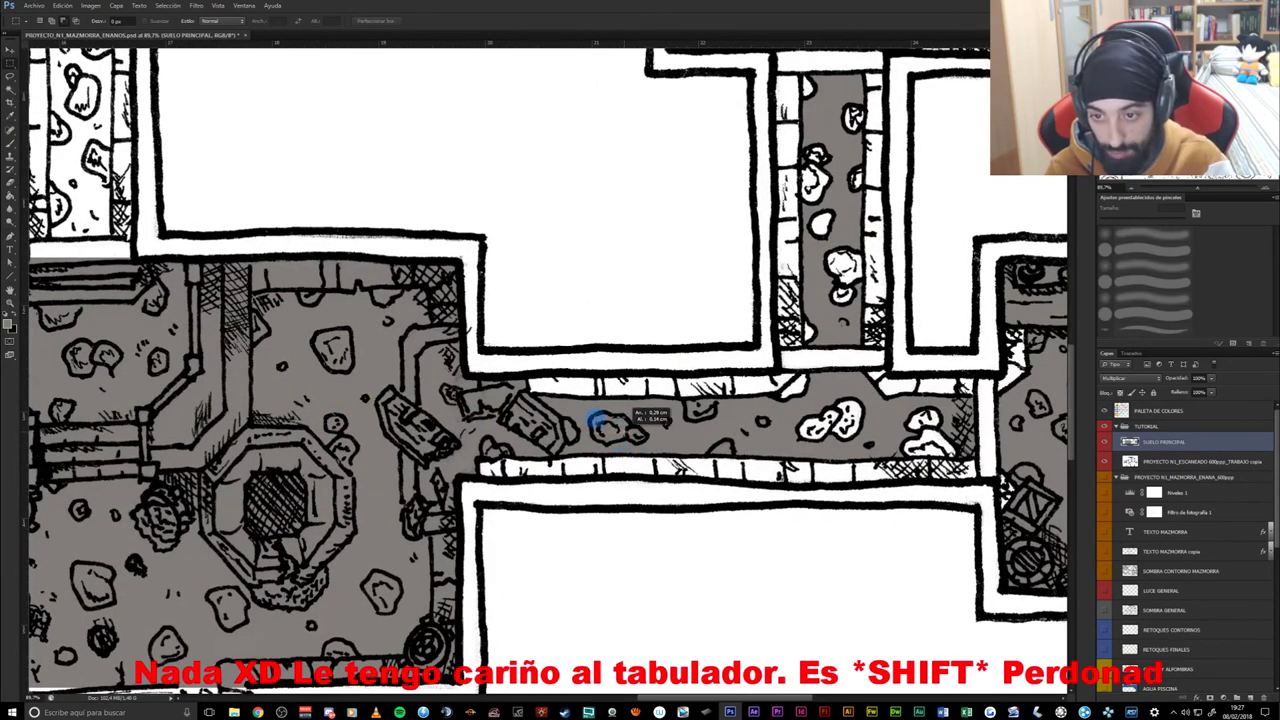
{"action": "left_click_drag", "start_coordinate": [597, 422], "coordinate": [662, 436]}
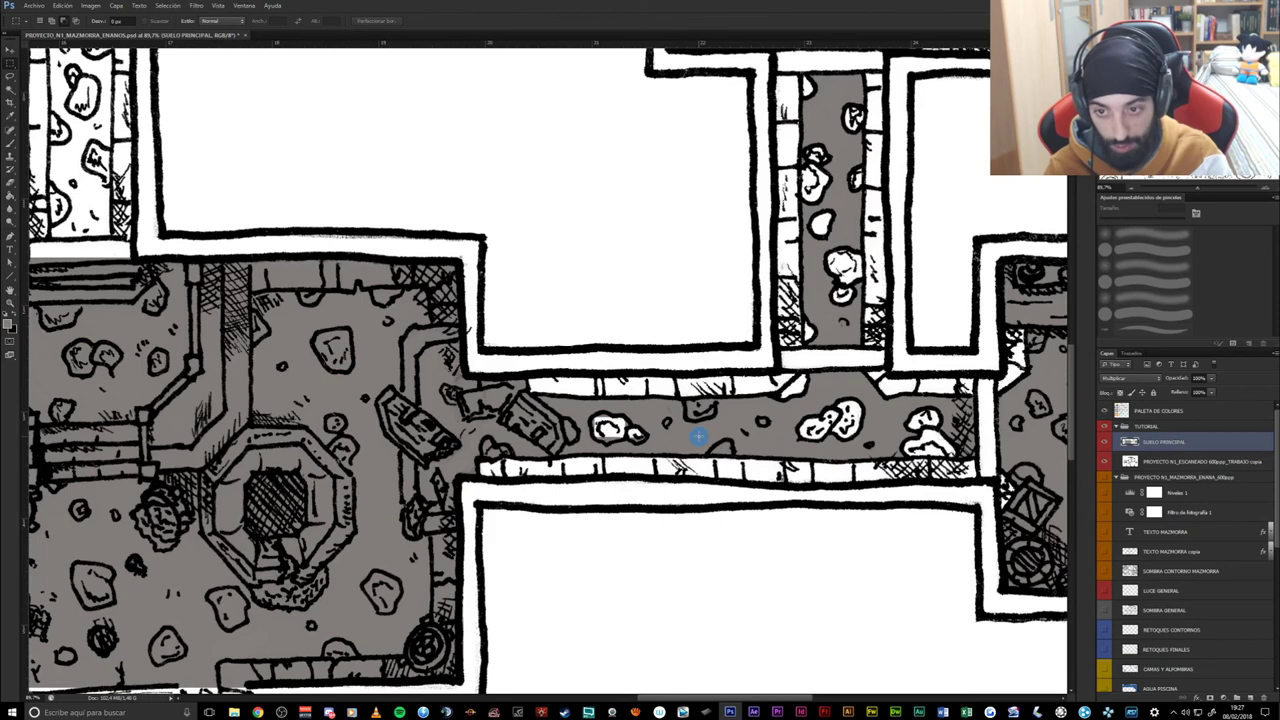
{"action": "key", "text": "e"}
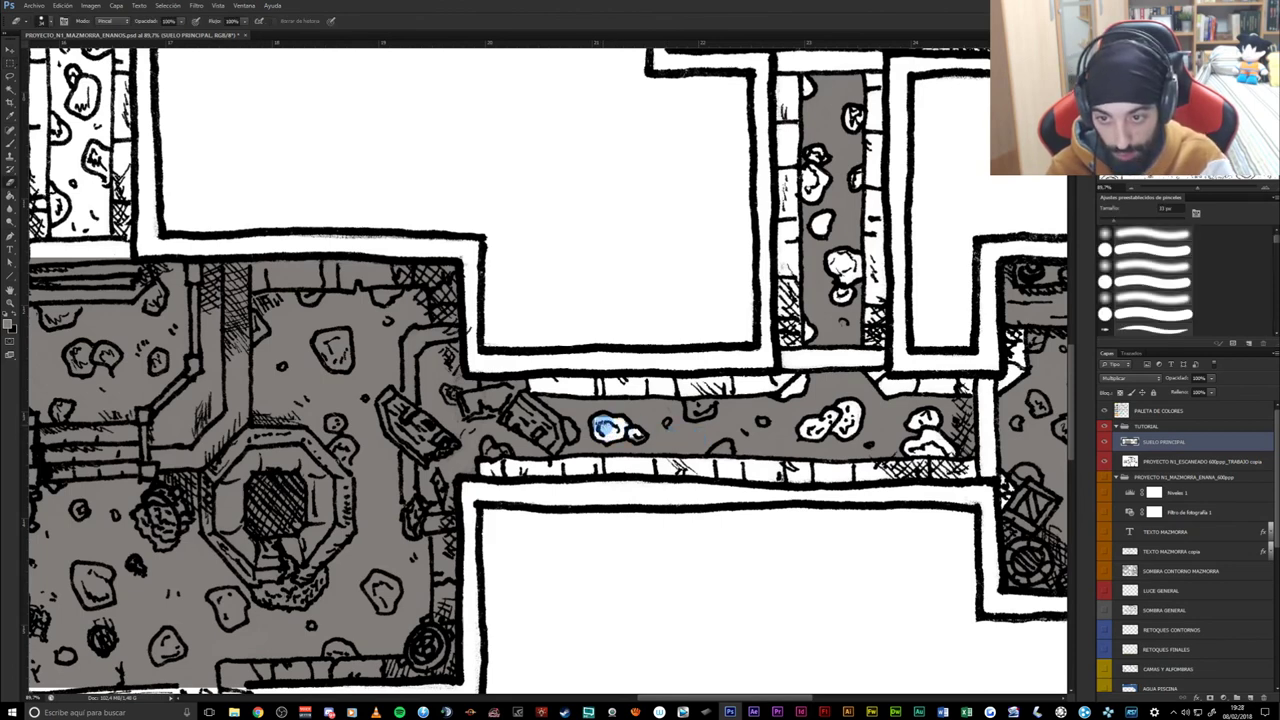
{"action": "right_click", "coordinate": [630, 432]}
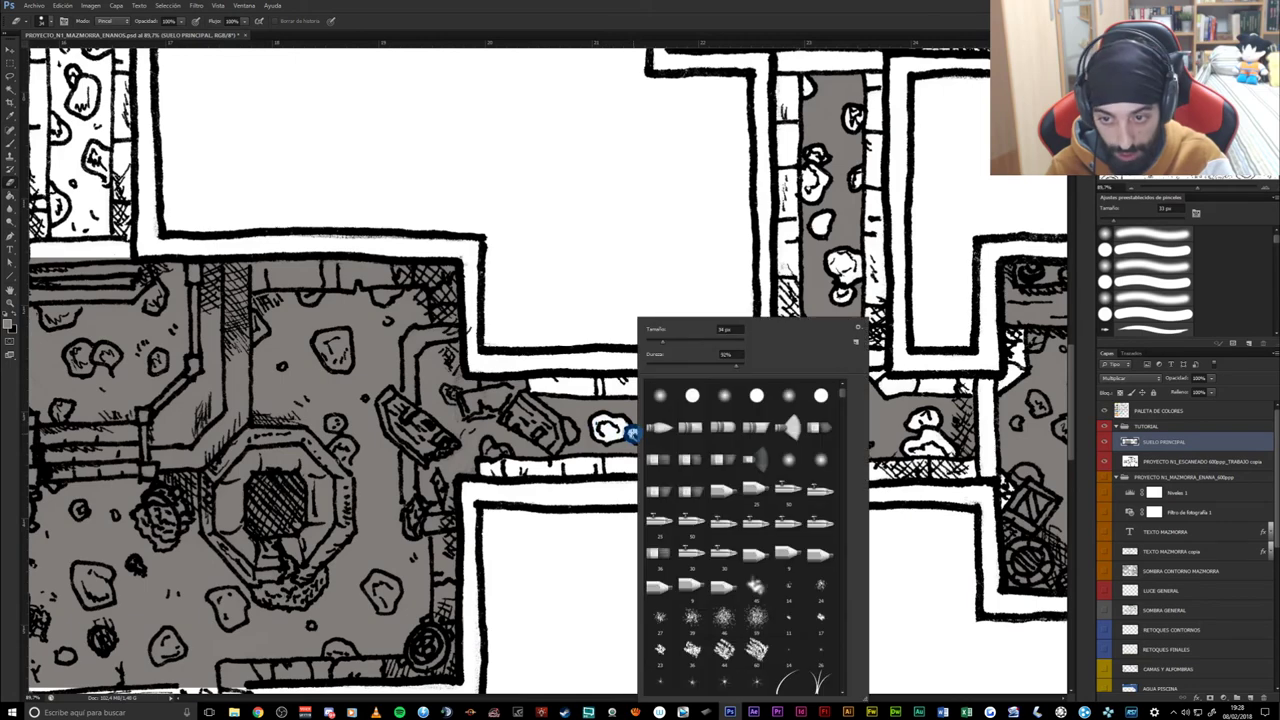
{"action": "right_click", "coordinate": [630, 432], "text": "alt"}
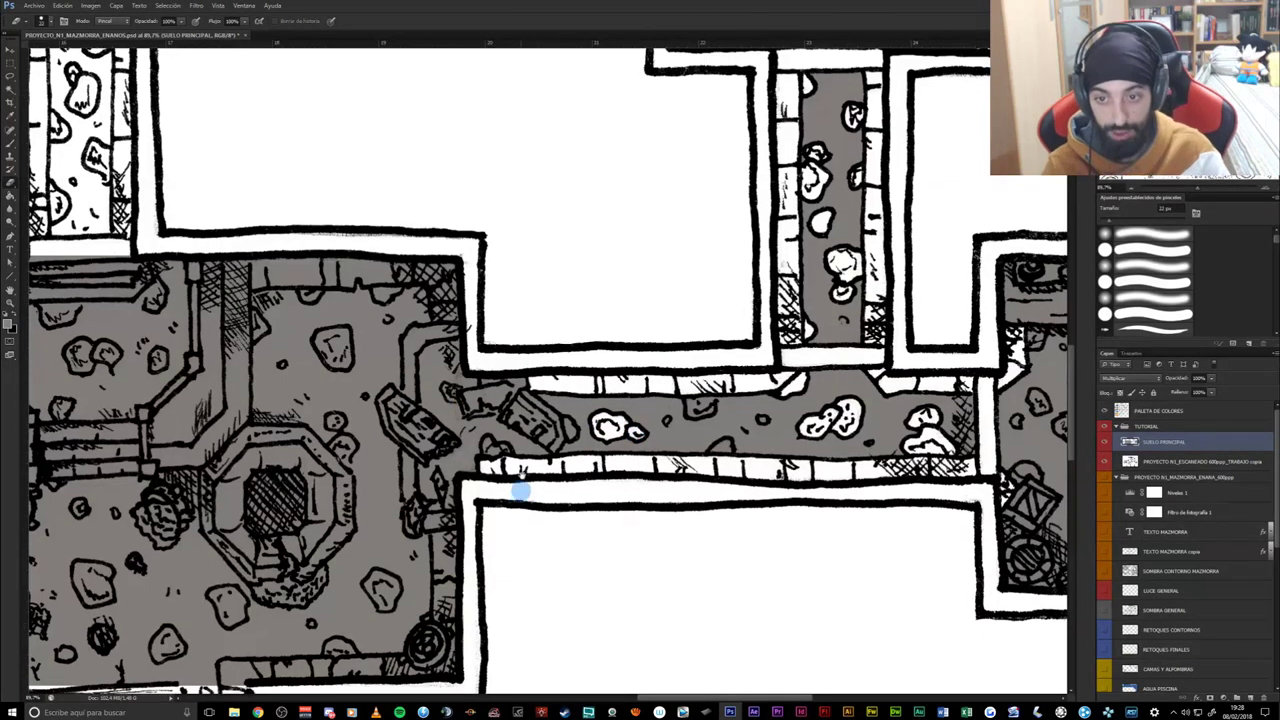
{"action": "scroll", "coordinate": [410, 400], "scroll_direction": "down", "scroll_amount": 2}
{"action": "scroll", "coordinate": [528, 330], "scroll_direction": "right", "scroll_amount": 5}
{"action": "scroll", "coordinate": [458, 427], "scroll_direction": "right", "scroll_amount": 2}
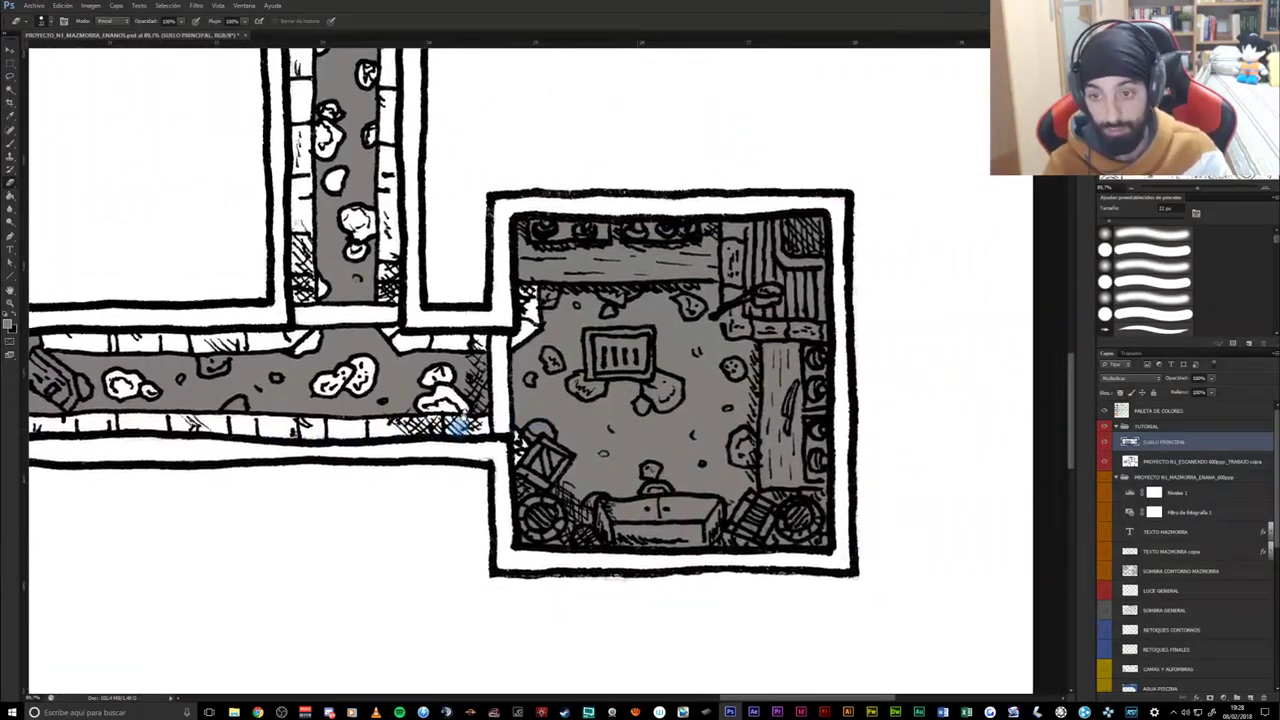
{"action": "scroll", "coordinate": [458, 427], "scroll_direction": "up", "scroll_amount": 3}
{"action": "scroll", "coordinate": [458, 427], "scroll_direction": "up", "scroll_amount": 3}
{"action": "scroll", "coordinate": [458, 427], "scroll_direction": "up", "scroll_amount": 3}
{"action": "scroll", "coordinate": [595, 600], "scroll_direction": "down", "scroll_amount": 5}
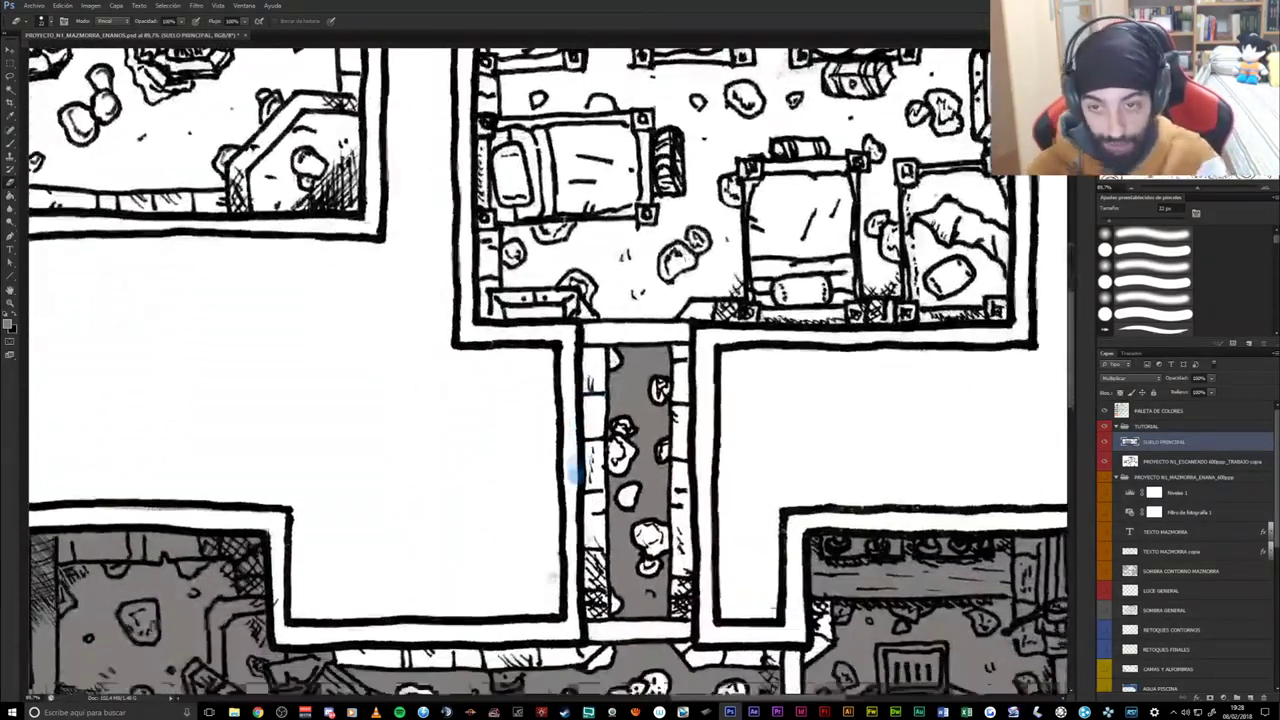
{"action": "scroll", "coordinate": [588, 460], "scroll_direction": "down", "scroll_amount": 2}
{"action": "scroll", "coordinate": [578, 530], "scroll_direction": "down", "scroll_amount": 1}
{"action": "scroll", "coordinate": [570, 605], "scroll_direction": "down", "scroll_amount": 2}
{"action": "scroll", "coordinate": [570, 605], "scroll_direction": "left", "scroll_amount": 1}
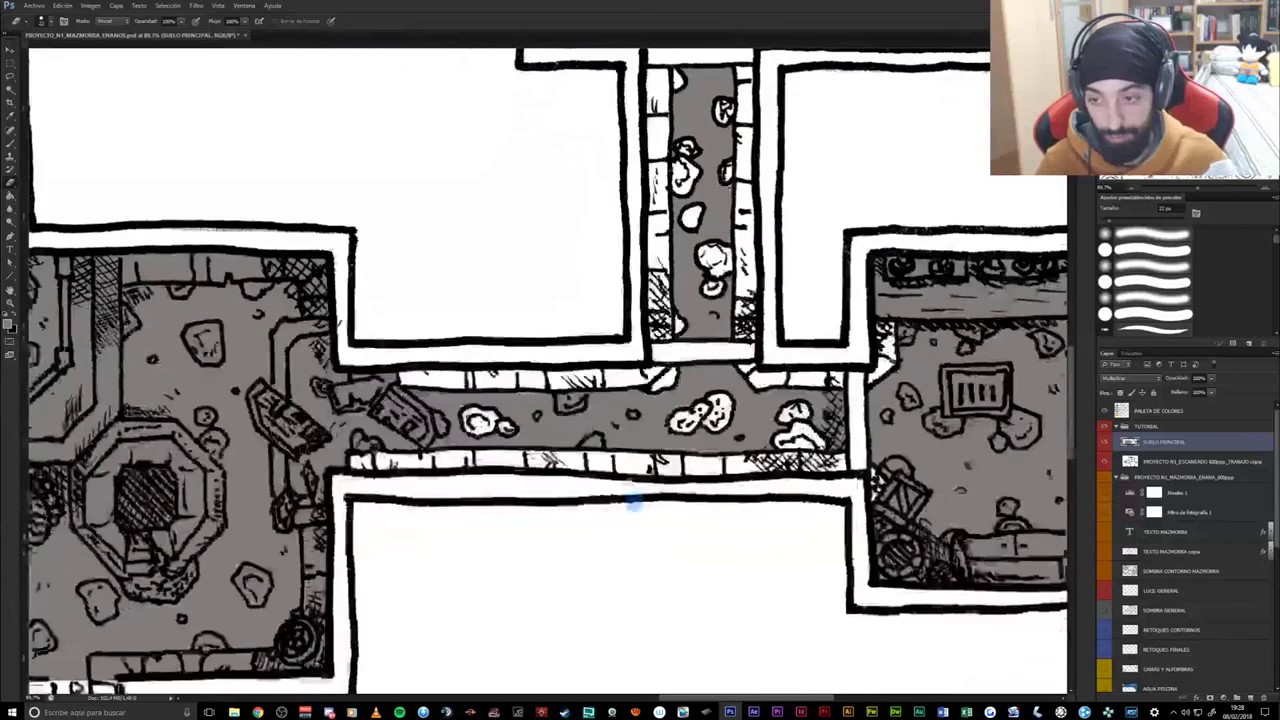
{"action": "scroll", "coordinate": [526, 486], "scroll_direction": "down", "scroll_amount": 1}
{"action": "scroll", "coordinate": [651, 457], "scroll_direction": "left", "scroll_amount": 3}
{"action": "scroll", "coordinate": [651, 457], "scroll_direction": "down", "scroll_amount": 1}
{"action": "scroll", "coordinate": [653, 459], "scroll_direction": "left", "scroll_amount": 2}
{"action": "scroll", "coordinate": [653, 459], "scroll_direction": "up", "scroll_amount": 1}
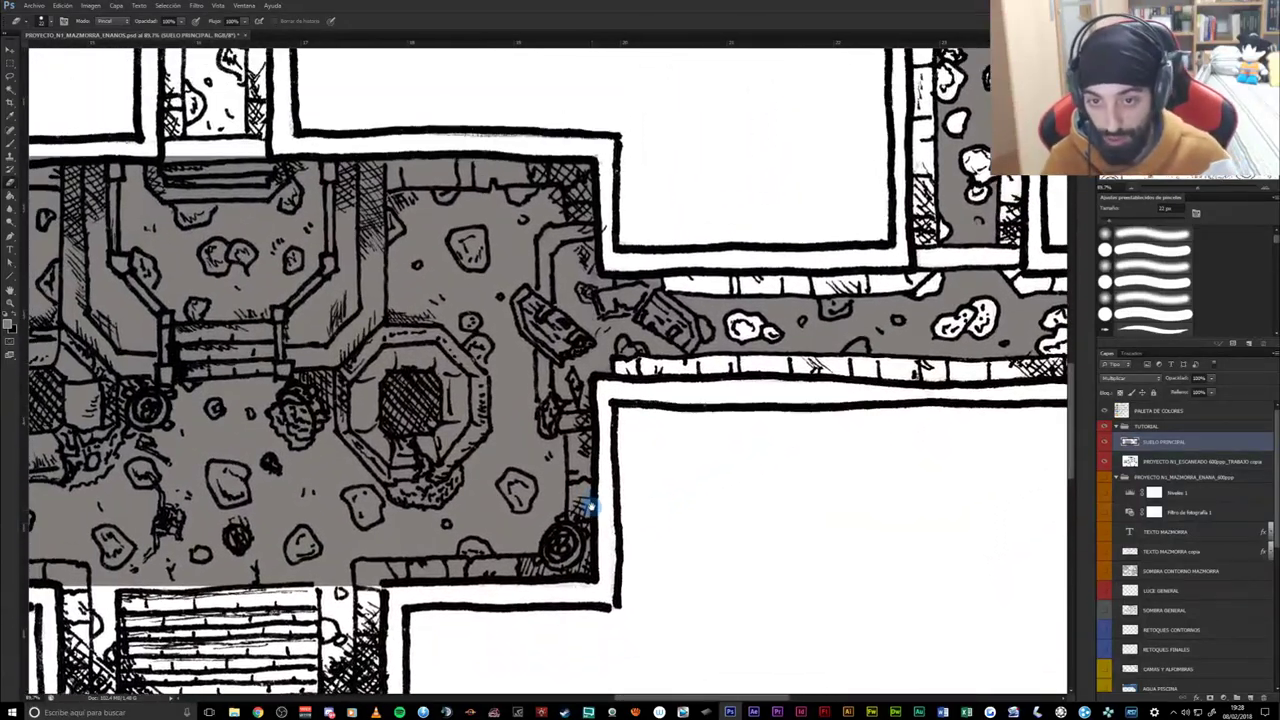
{"action": "left_click_drag", "start_coordinate": [729, 434], "coordinate": [395, 538]}
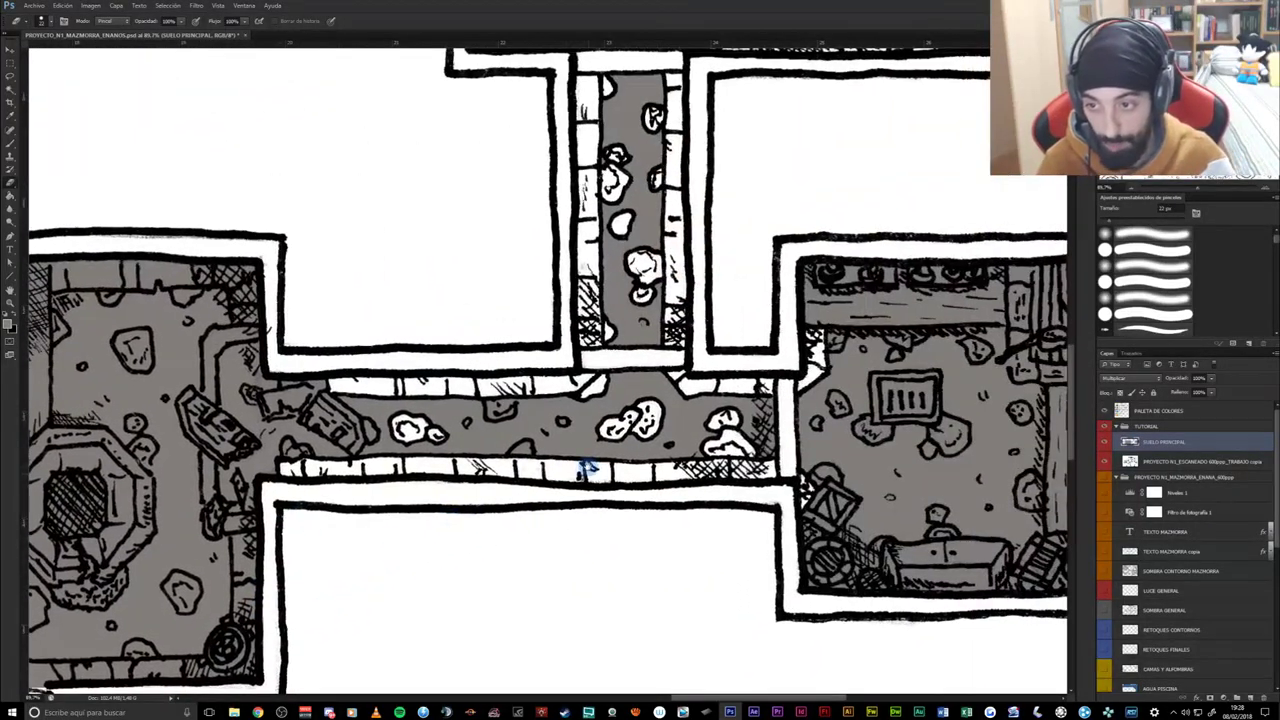
{"action": "scroll", "coordinate": [450, 480], "scroll_direction": "right", "scroll_amount": 4}
{"action": "scroll", "coordinate": [500, 450], "scroll_direction": "up", "scroll_amount": 1}
{"action": "scroll", "coordinate": [539, 428], "scroll_direction": "up", "scroll_amount": 3}
{"action": "scroll", "coordinate": [640, 534], "scroll_direction": "down", "scroll_amount": 2}
{"action": "scroll", "coordinate": [500, 443], "scroll_direction": "up", "scroll_amount": 1}
{"action": "scroll", "coordinate": [666, 383], "scroll_direction": "up", "scroll_amount": 3}
{"action": "scroll", "coordinate": [467, 397], "scroll_direction": "up", "scroll_amount": 2}
{"action": "scroll", "coordinate": [515, 424], "scroll_direction": "left", "scroll_amount": 2}
{"action": "scroll", "coordinate": [563, 451], "scroll_direction": "down", "scroll_amount": 1}
{"action": "scroll", "coordinate": [600, 440], "scroll_direction": "left", "scroll_amount": 4}
{"action": "scroll", "coordinate": [629, 429], "scroll_direction": "down", "scroll_amount": 2}
{"action": "scroll", "coordinate": [612, 455], "scroll_direction": "left", "scroll_amount": 4}
{"action": "scroll", "coordinate": [614, 480], "scroll_direction": "up", "scroll_amount": 1}
{"action": "scroll", "coordinate": [630, 485], "scroll_direction": "right", "scroll_amount": 2}
{"action": "scroll", "coordinate": [640, 488], "scroll_direction": "down", "scroll_amount": 1}
{"action": "scroll", "coordinate": [660, 495], "scroll_direction": "right", "scroll_amount": 1}
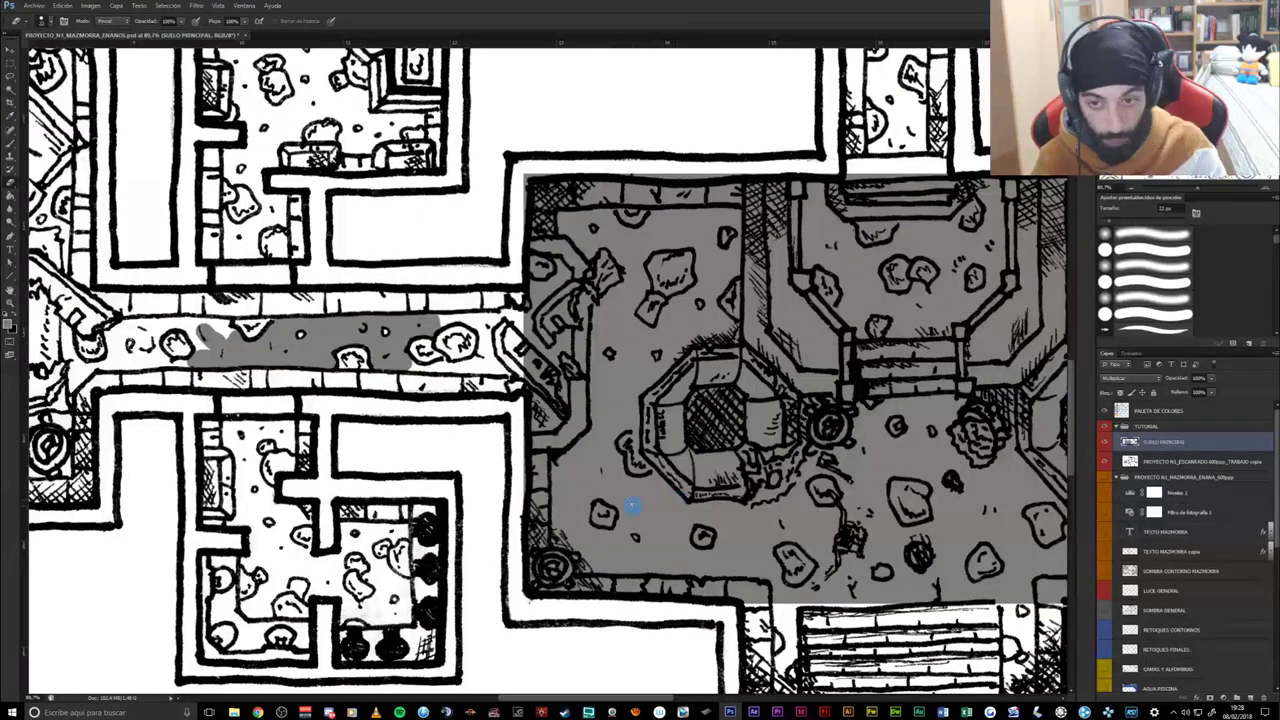
{"action": "scroll", "coordinate": [600, 430], "scroll_direction": "right", "scroll_amount": 6}
{"action": "scroll", "coordinate": [450, 410], "scroll_direction": "down", "scroll_amount": 1}
{"action": "scroll", "coordinate": [403, 441], "scroll_direction": "right", "scroll_amount": 3}
{"action": "scroll", "coordinate": [403, 441], "scroll_direction": "down", "scroll_amount": 1}
{"action": "scroll", "coordinate": [403, 441], "scroll_direction": "left", "scroll_amount": 2}
{"action": "scroll", "coordinate": [403, 441], "scroll_direction": "down", "scroll_amount": 1}
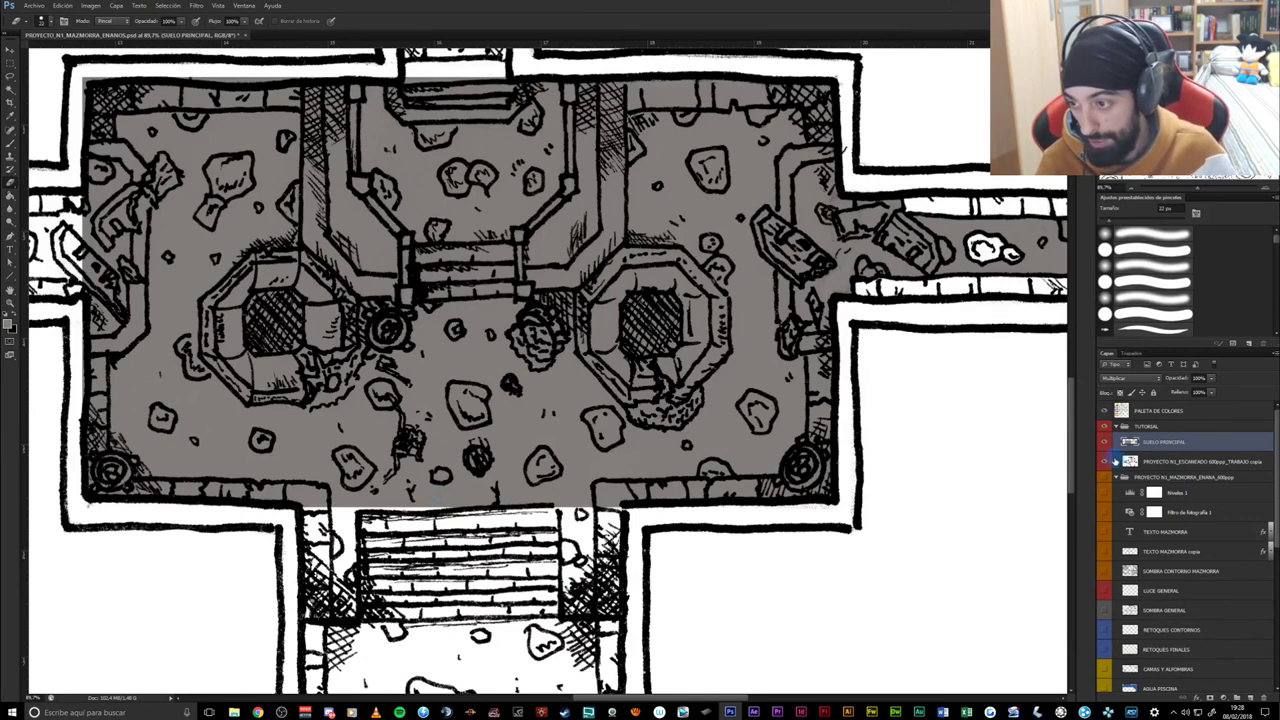
- Turn off visibility of the SUELO PRINCIPAL layer in the Layers panel
{"action": "scroll", "coordinate": [1160, 620], "scroll_direction": "down", "scroll_amount": 2}
{"action": "scroll", "coordinate": [1160, 620], "scroll_direction": "down", "scroll_amount": 2}
{"action": "scroll", "coordinate": [1160, 625], "scroll_direction": "down", "scroll_amount": 2}
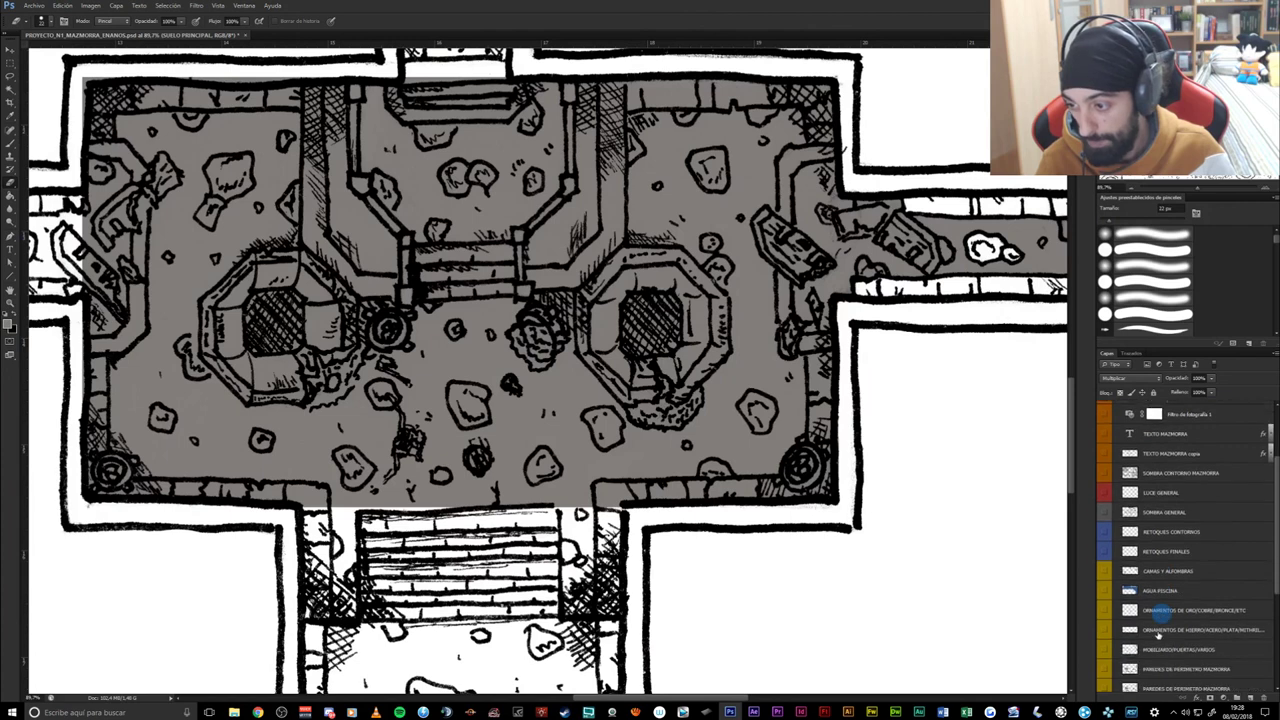
{"action": "scroll", "coordinate": [1159, 632], "scroll_direction": "down", "scroll_amount": 2}
{"action": "scroll", "coordinate": [1159, 632], "scroll_direction": "down", "scroll_amount": 5}
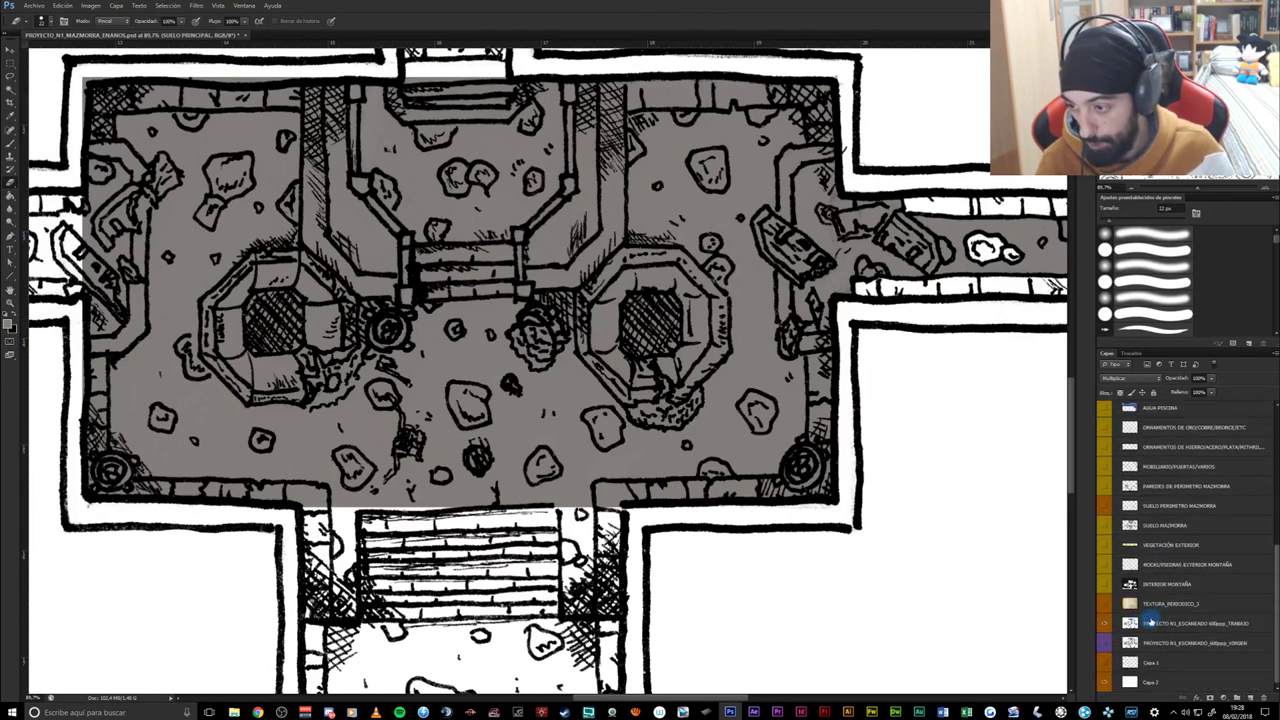
{"action": "scroll", "coordinate": [1156, 650], "scroll_direction": "up", "scroll_amount": 2}
{"action": "scroll", "coordinate": [1156, 650], "scroll_direction": "up", "scroll_amount": 3}
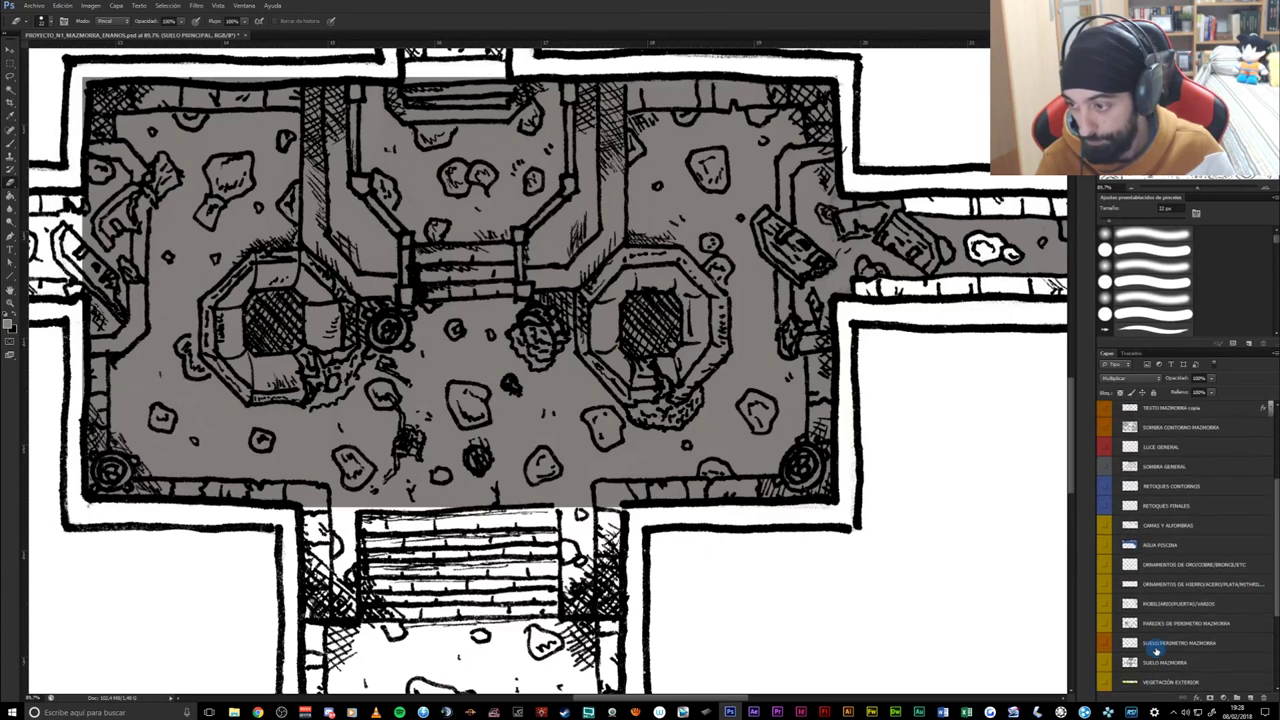
{"action": "scroll", "coordinate": [1104, 645], "scroll_direction": "up", "scroll_amount": 3}
{"action": "scroll", "coordinate": [1110, 560], "scroll_direction": "up", "scroll_amount": 3}
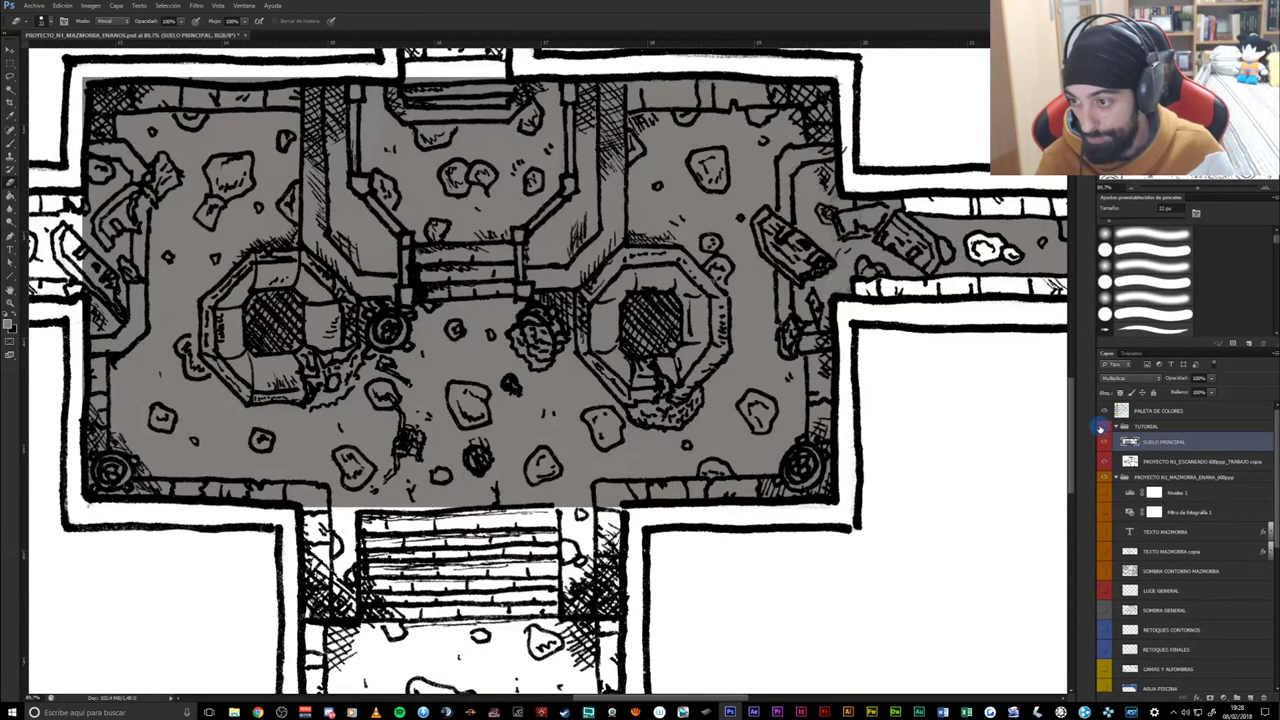
{"action": "left_click", "coordinate": [1100, 428]}
{"action": "scroll", "coordinate": [1160, 558], "scroll_direction": "down", "scroll_amount": 2}
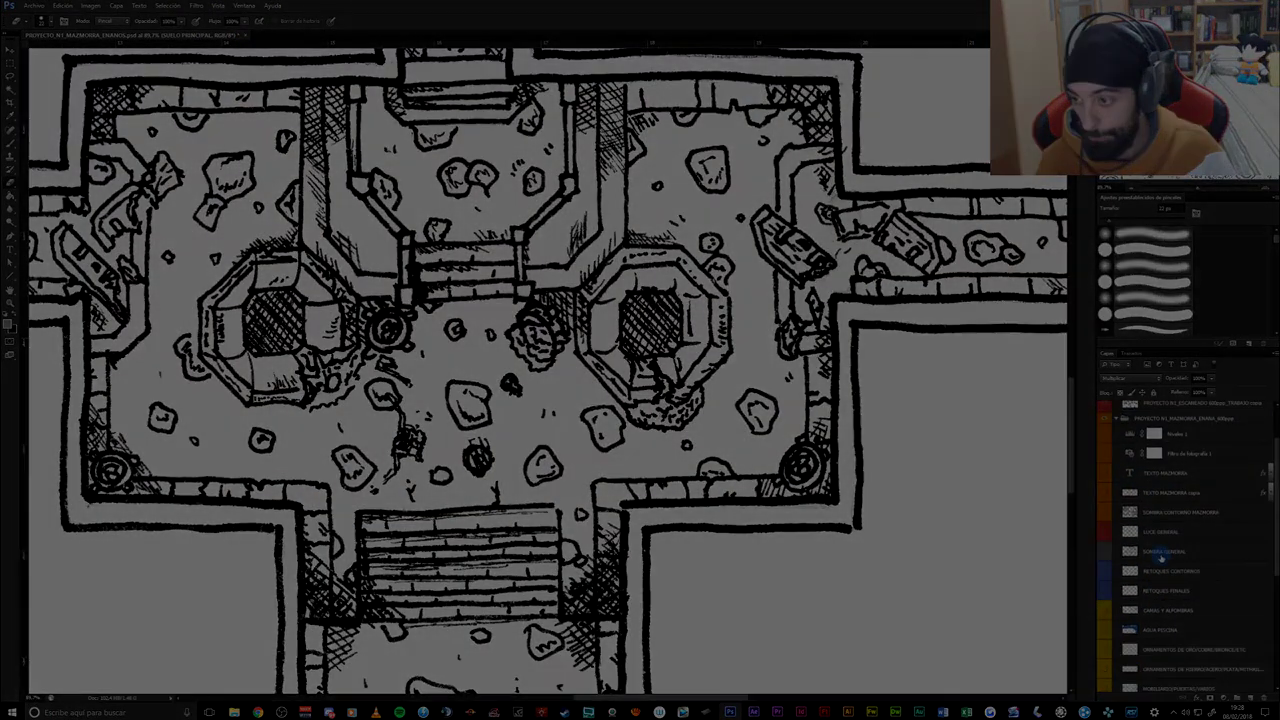